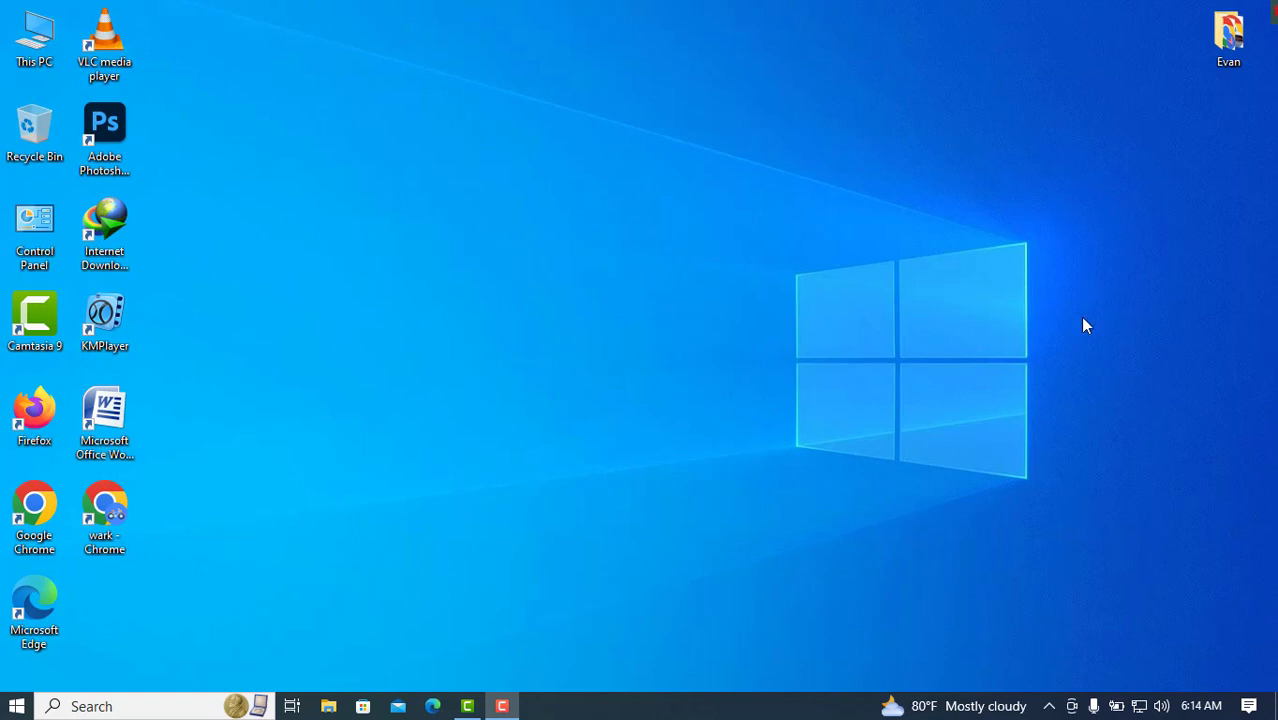
Step: Refresh the desktop and open the desktop folder that holds the Chrome profile shortcuts
right_click(993, 41)
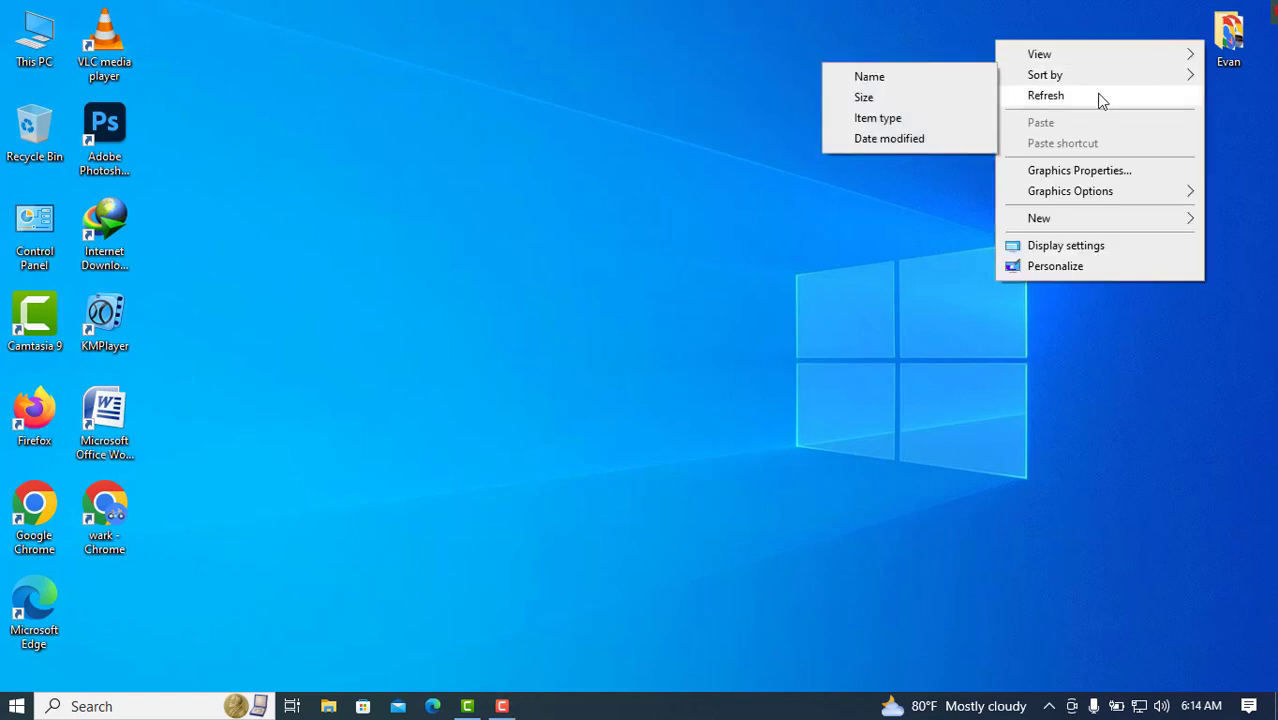
click(1100, 95)
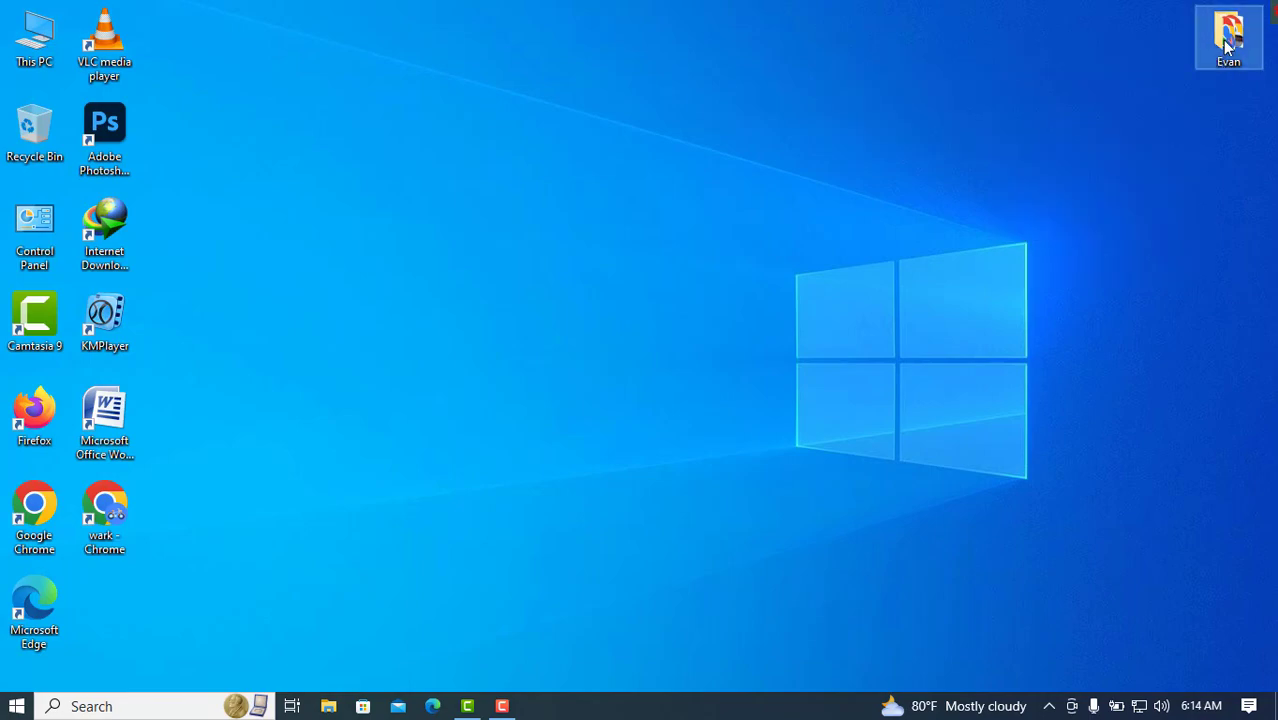
double_click(1222, 40)
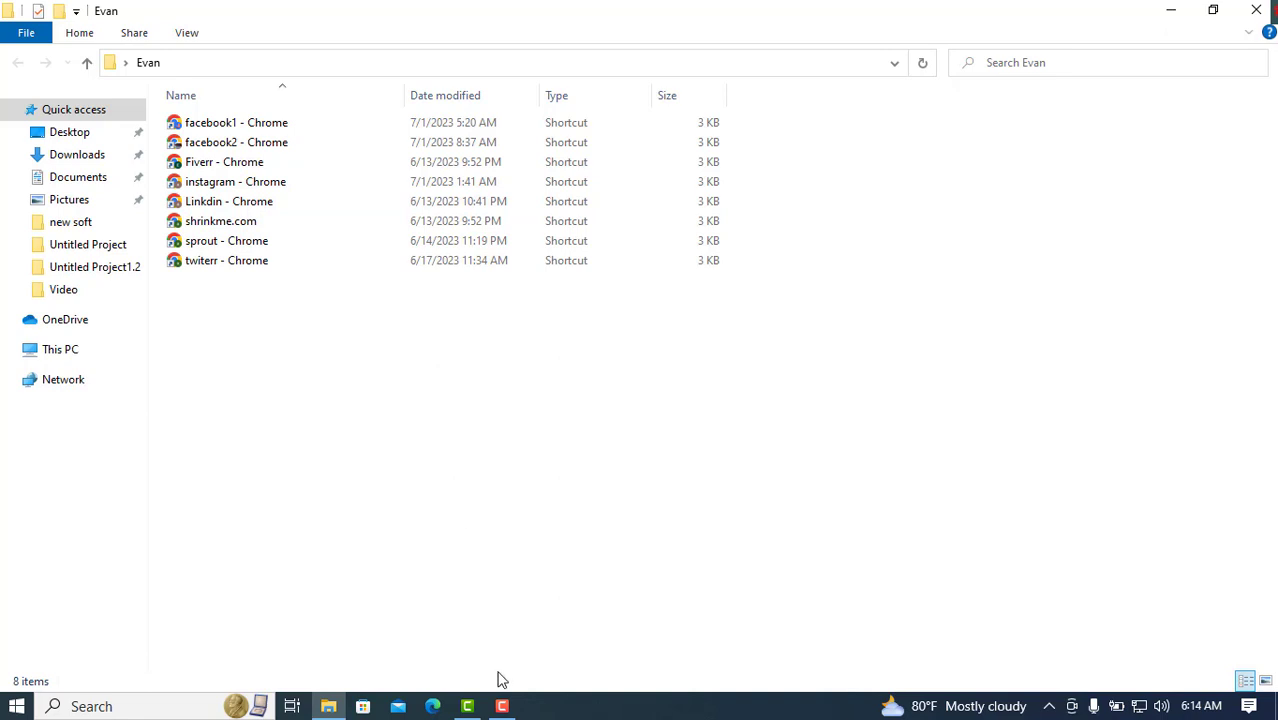
click(502, 706)
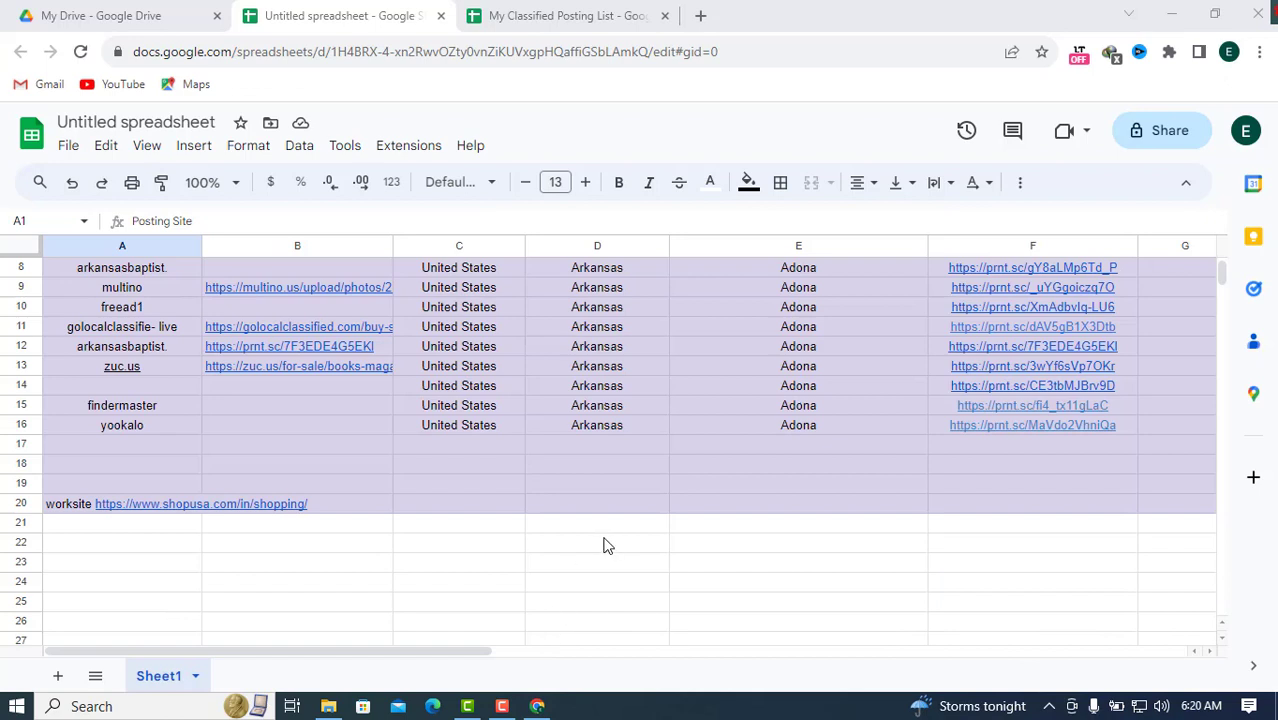
click(502, 706)
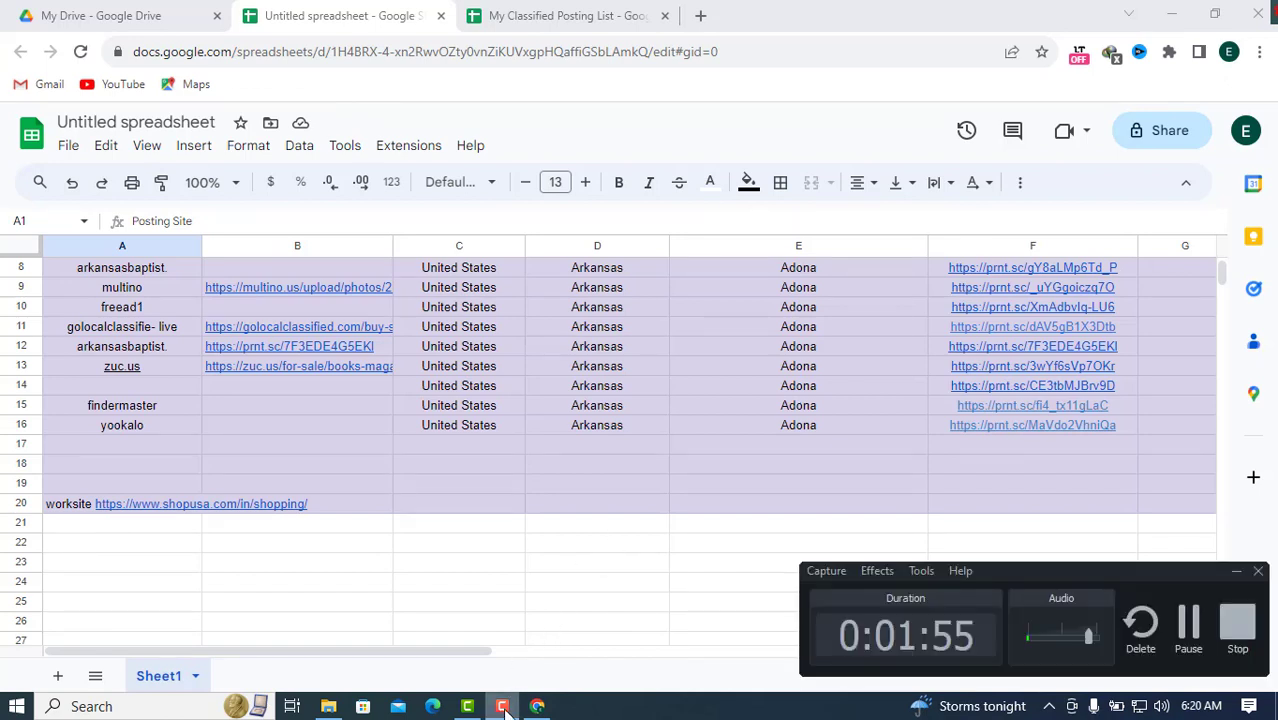
click(630, 605)
click(446, 558)
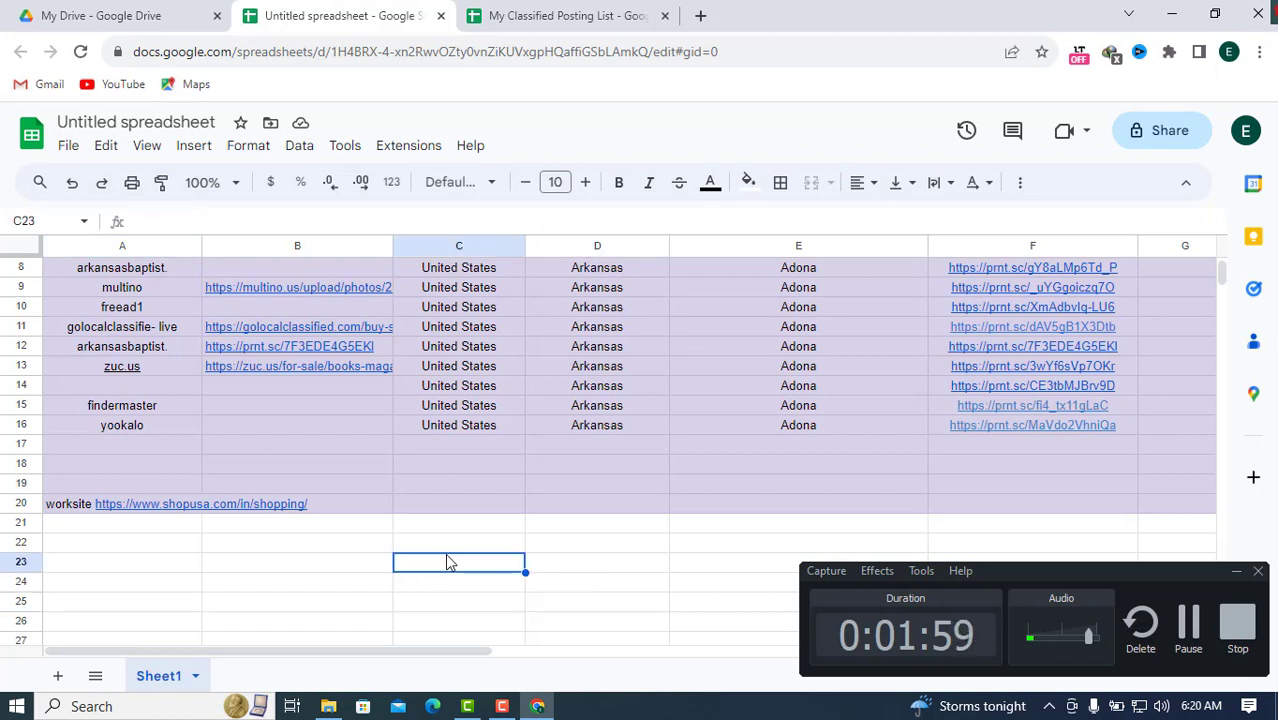
click(1237, 576)
click(1237, 578)
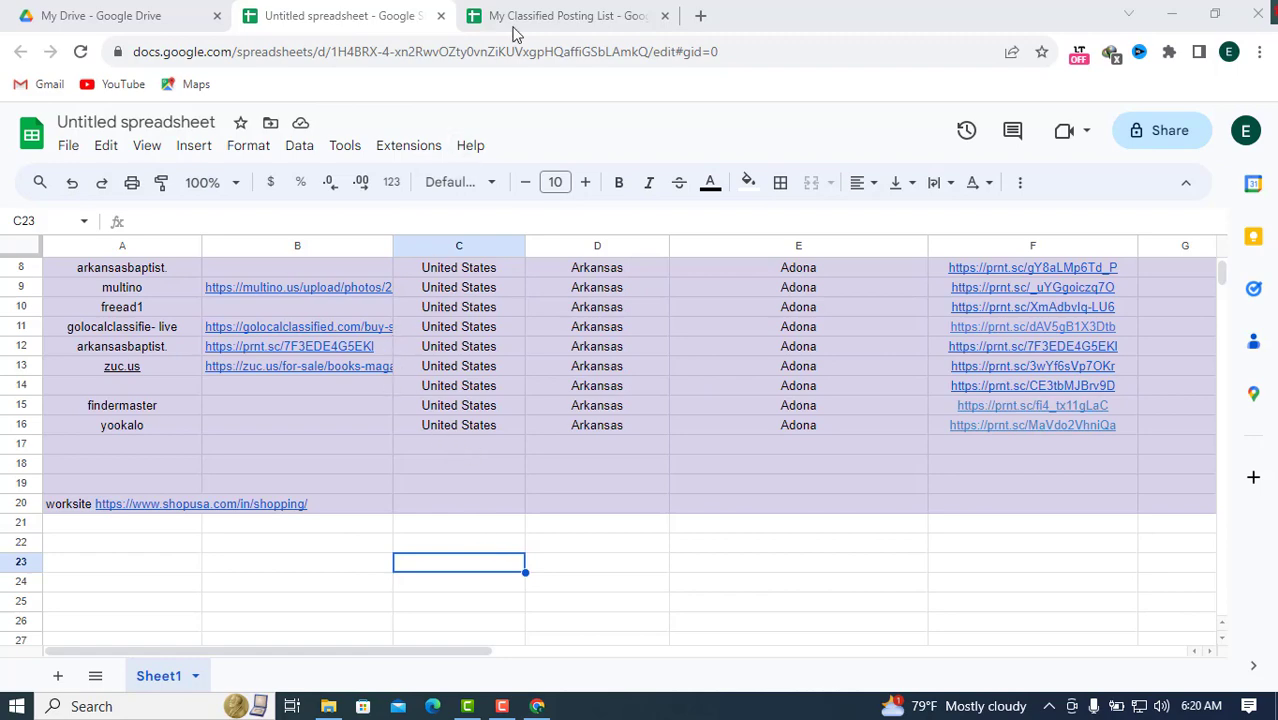
Step: View the My Classified Posting List spreadsheet and open Google Drive at drive.google.com in a new browser tab
click(592, 14)
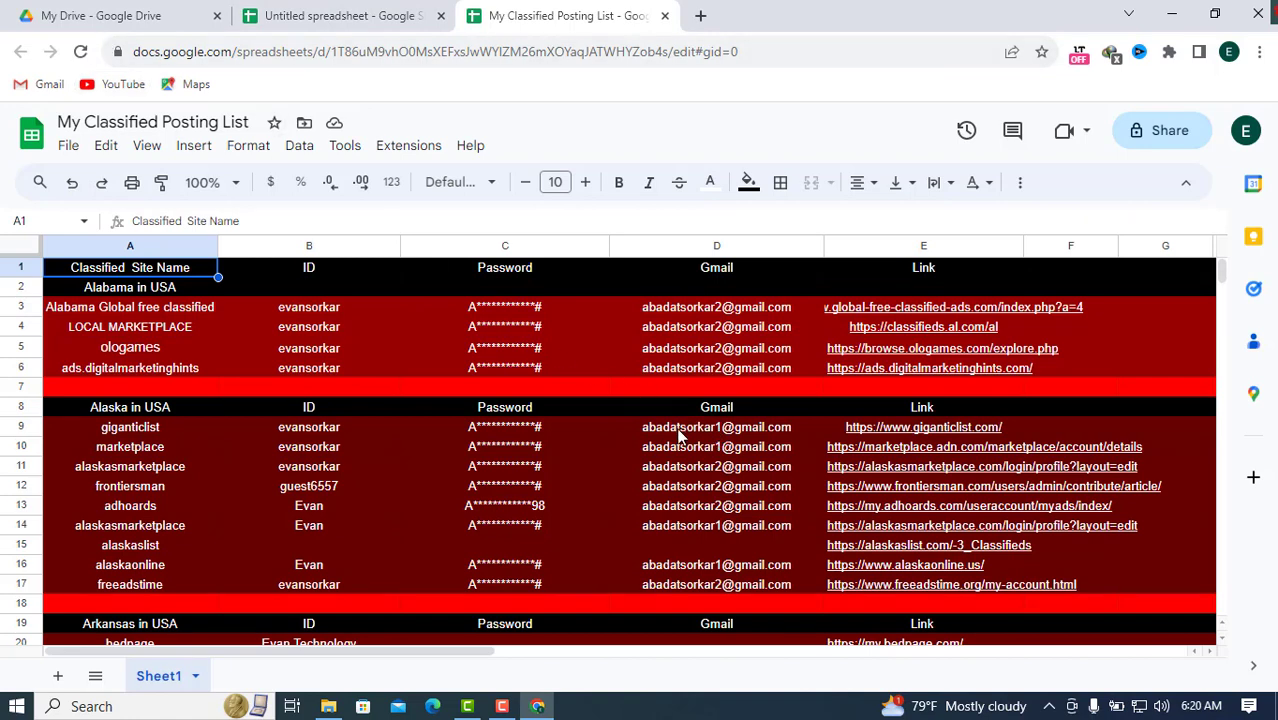
click(700, 15)
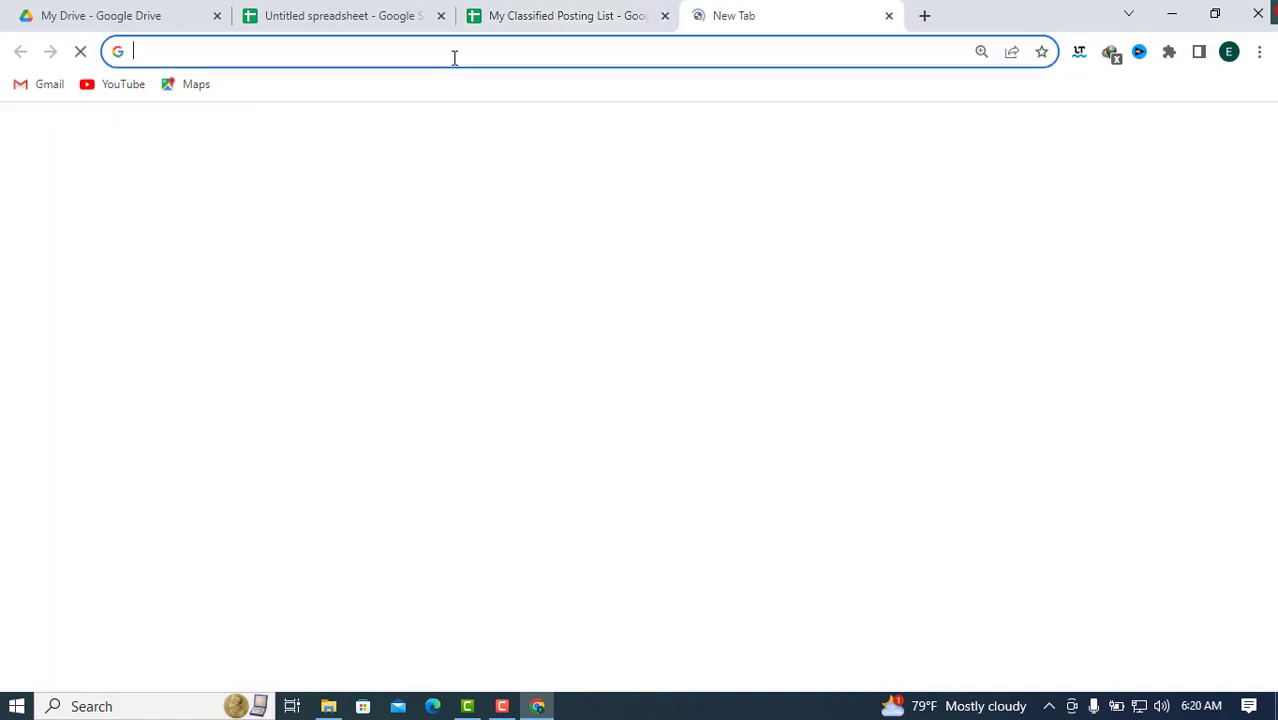
click(541, 54)
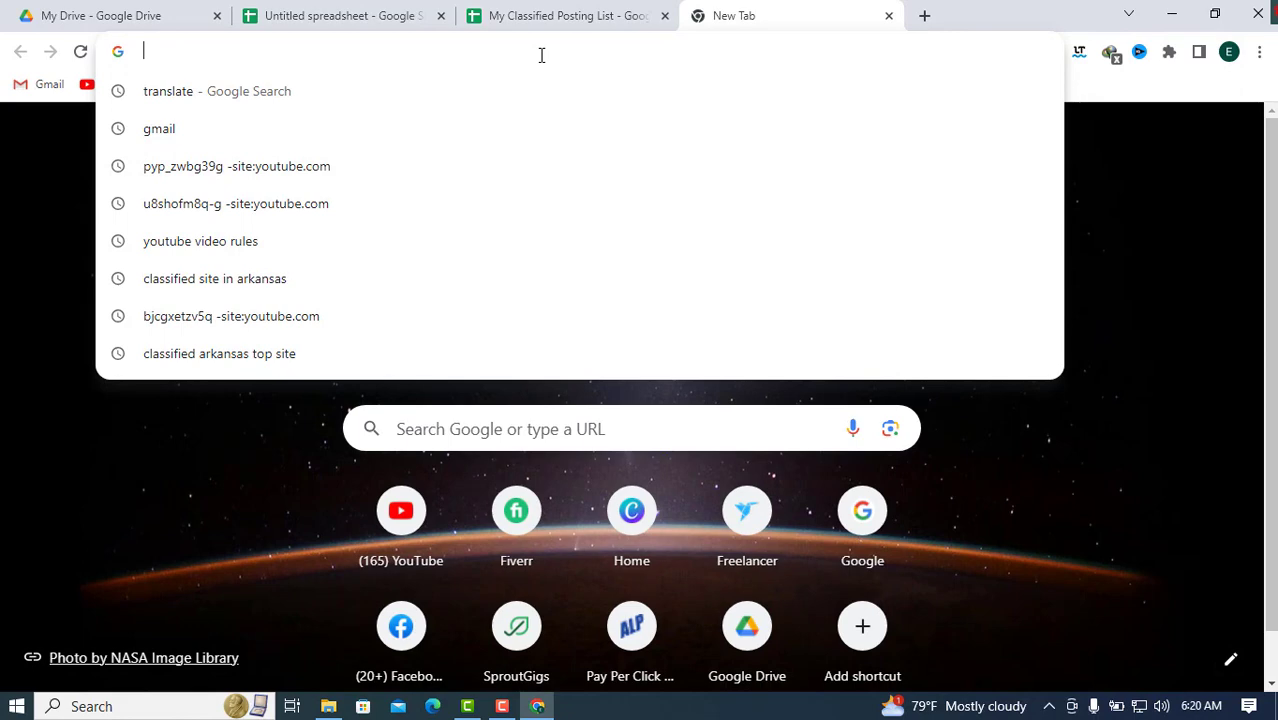
text(driv)
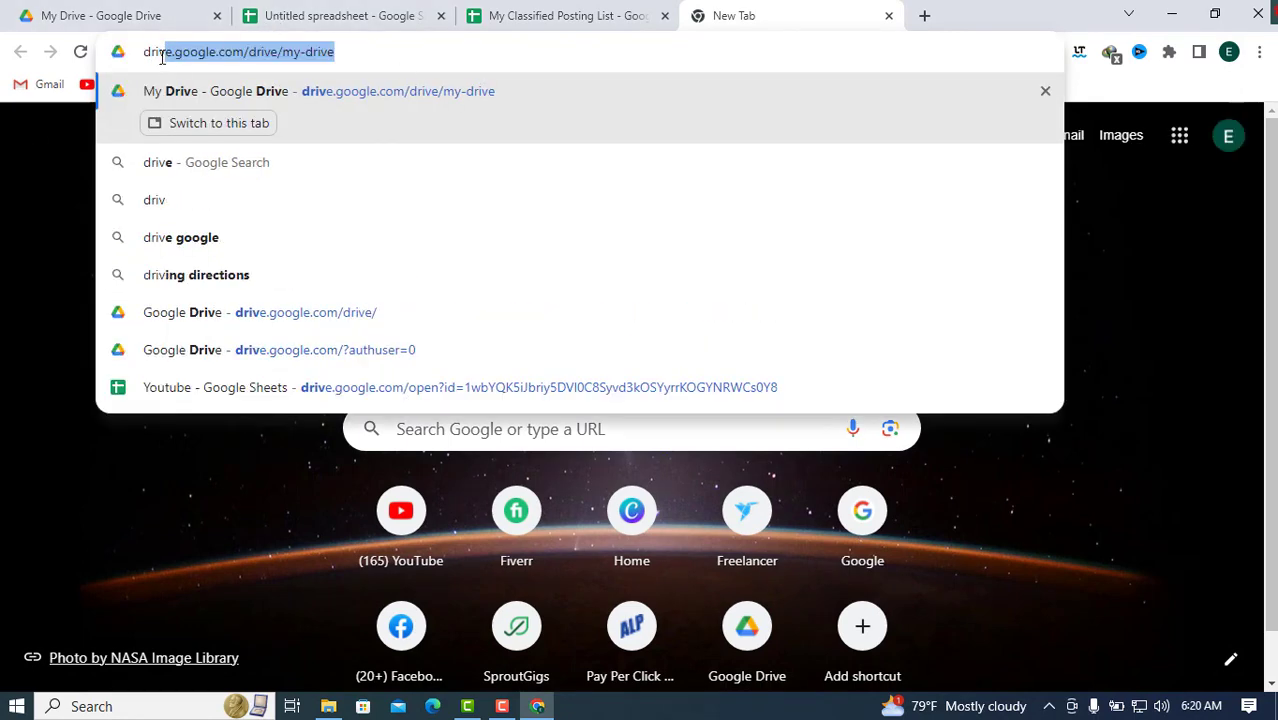
key(Escape)
click(233, 56)
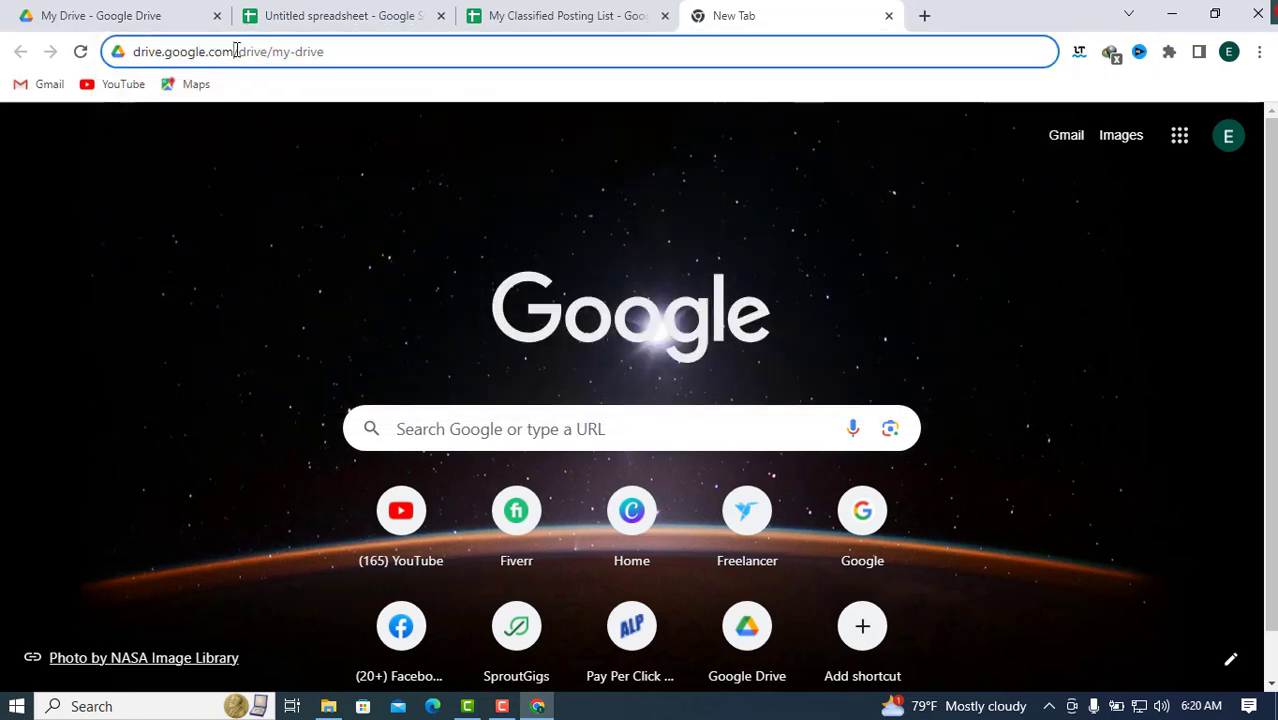
drag(233, 56, 365, 57)
key(BackSpace)
key(Return)
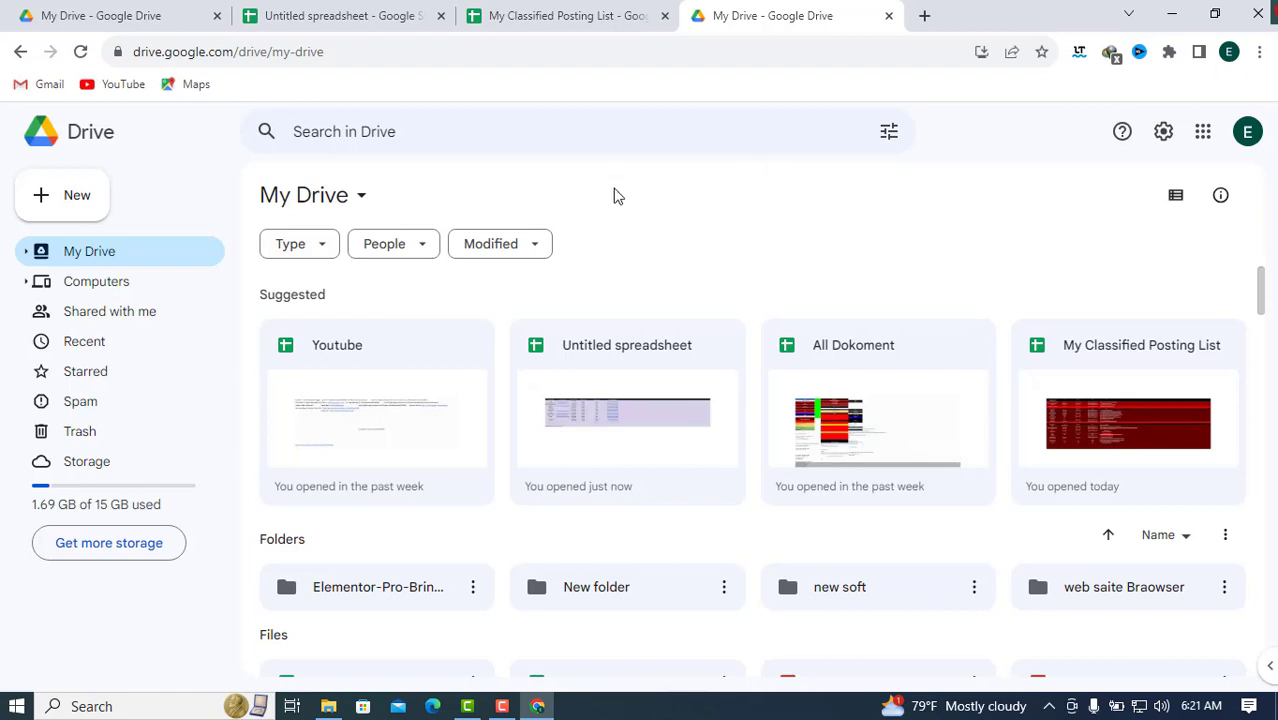
Step: Look through the Untitled spreadsheet and My Classified Posting List, and return to the first My Drive page
click(357, 11)
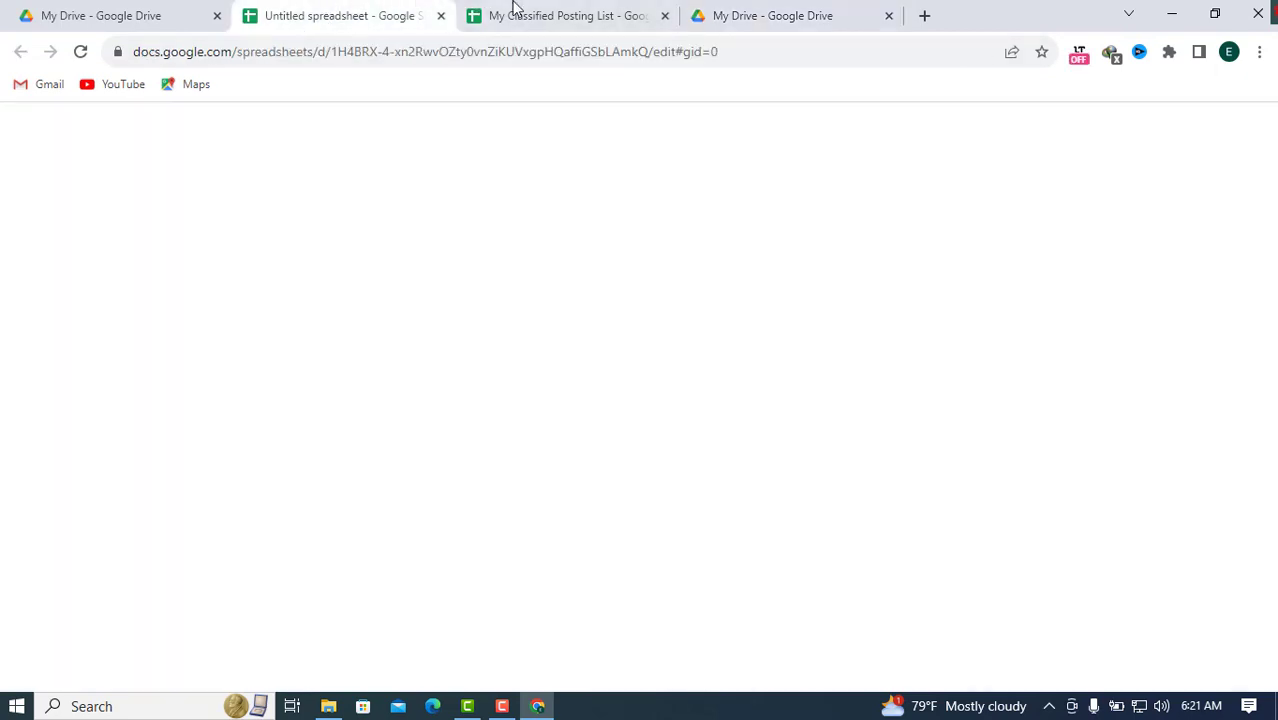
click(513, 11)
click(410, 10)
click(505, 12)
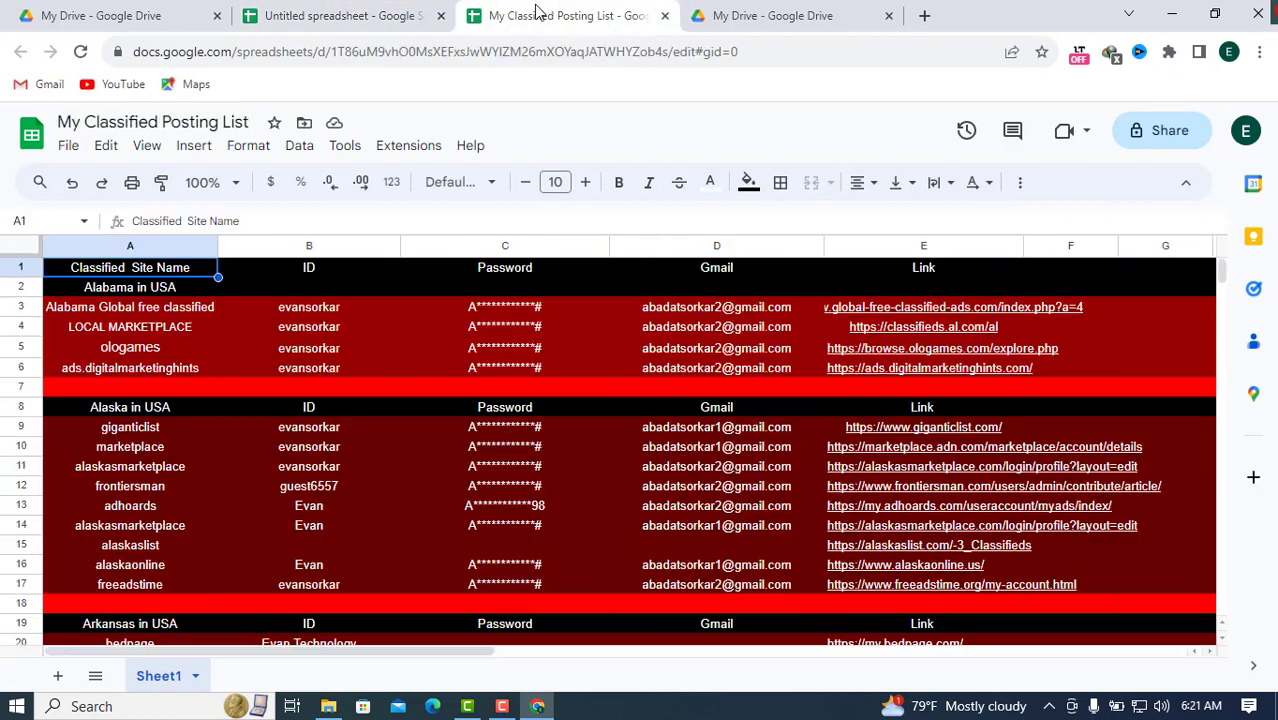
click(333, 10)
click(163, 8)
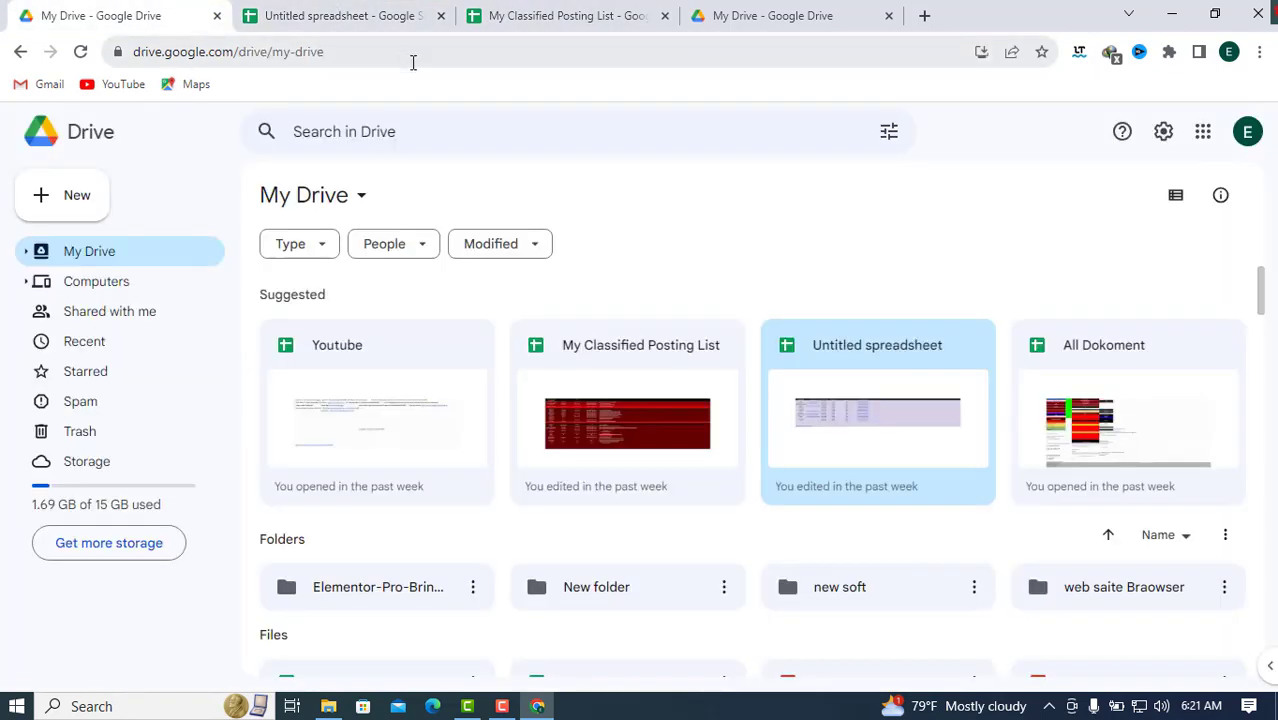
Step: Review the item types that can be created in My Drive and view the two open spreadsheets as examples
click(86, 215)
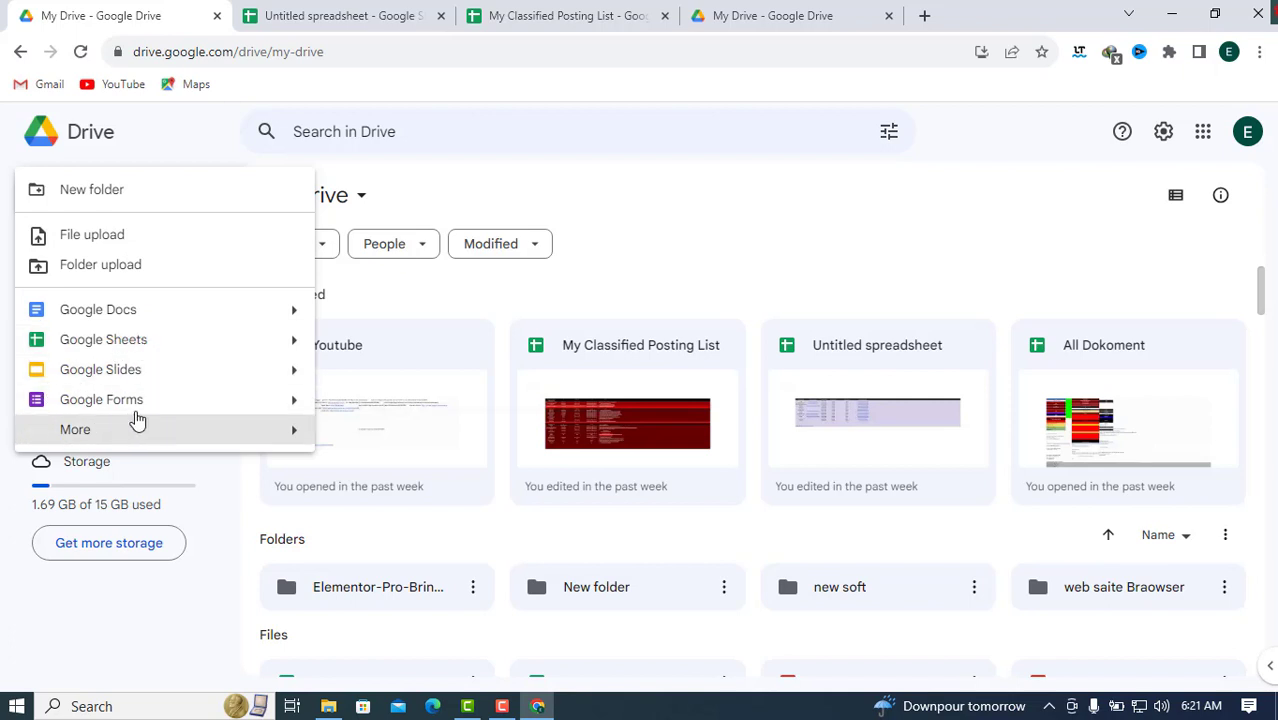
mouse_move(134, 442)
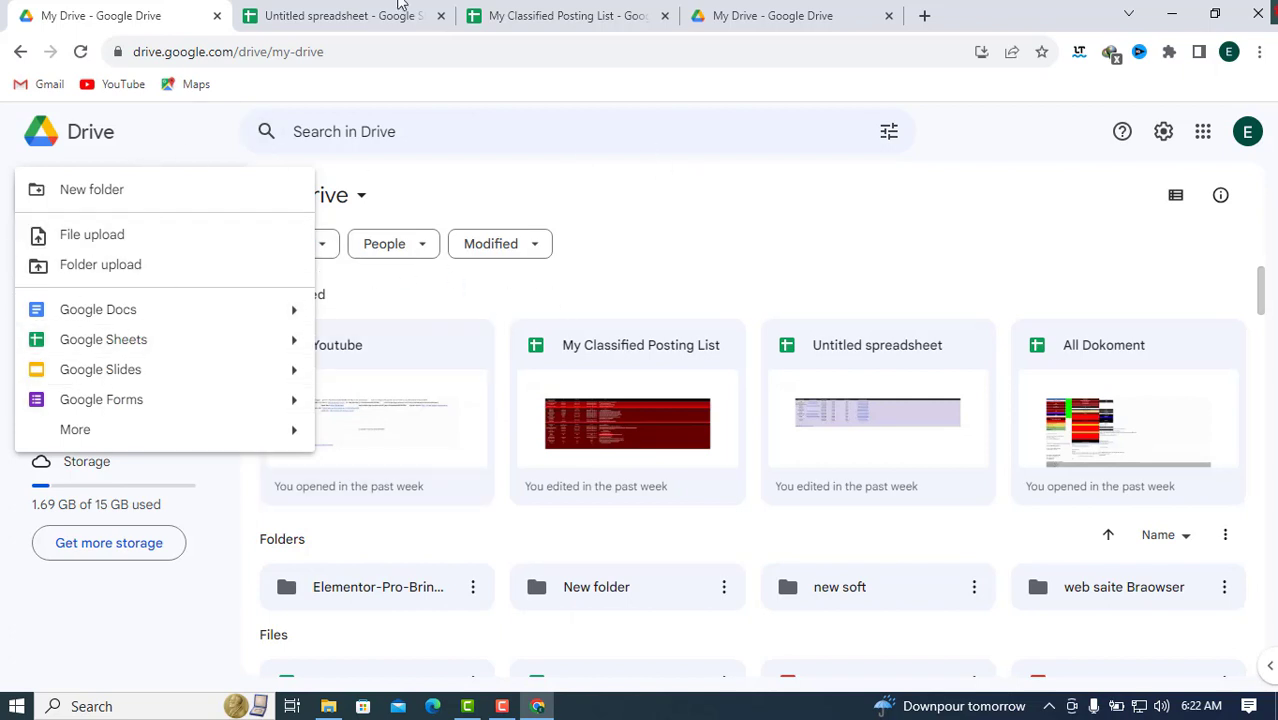
click(350, 16)
click(575, 12)
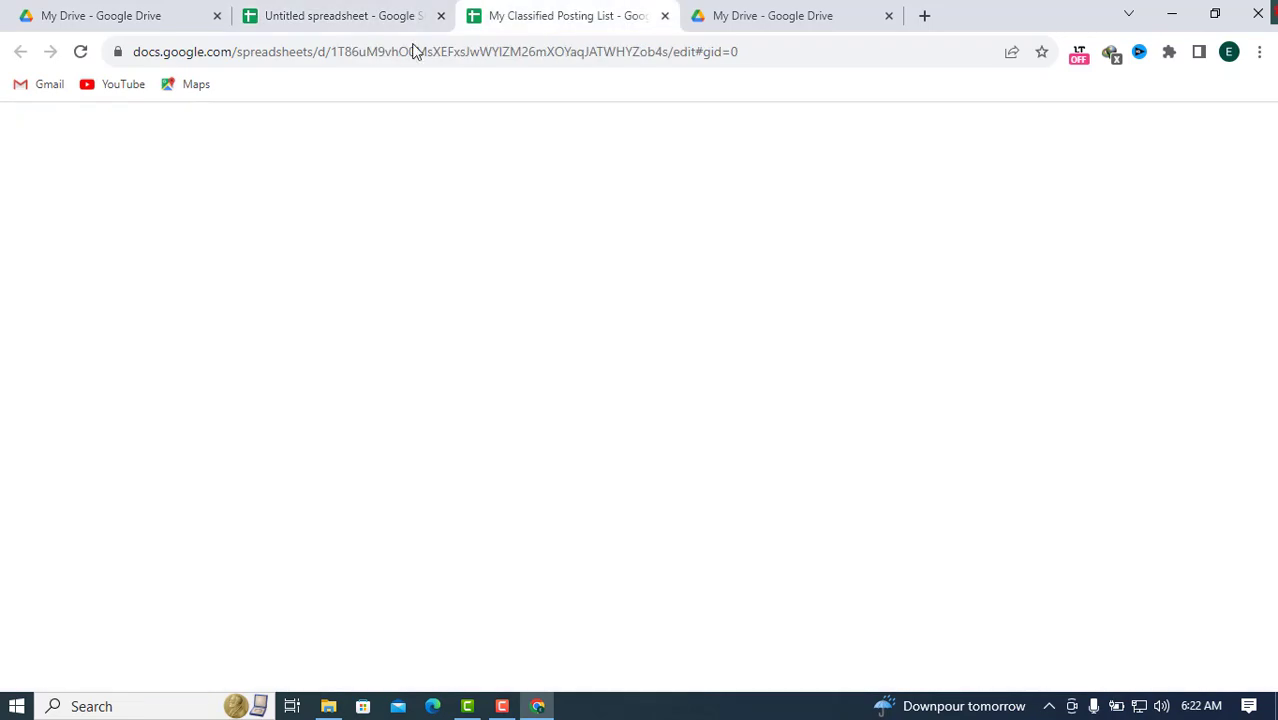
click(328, 15)
click(535, 22)
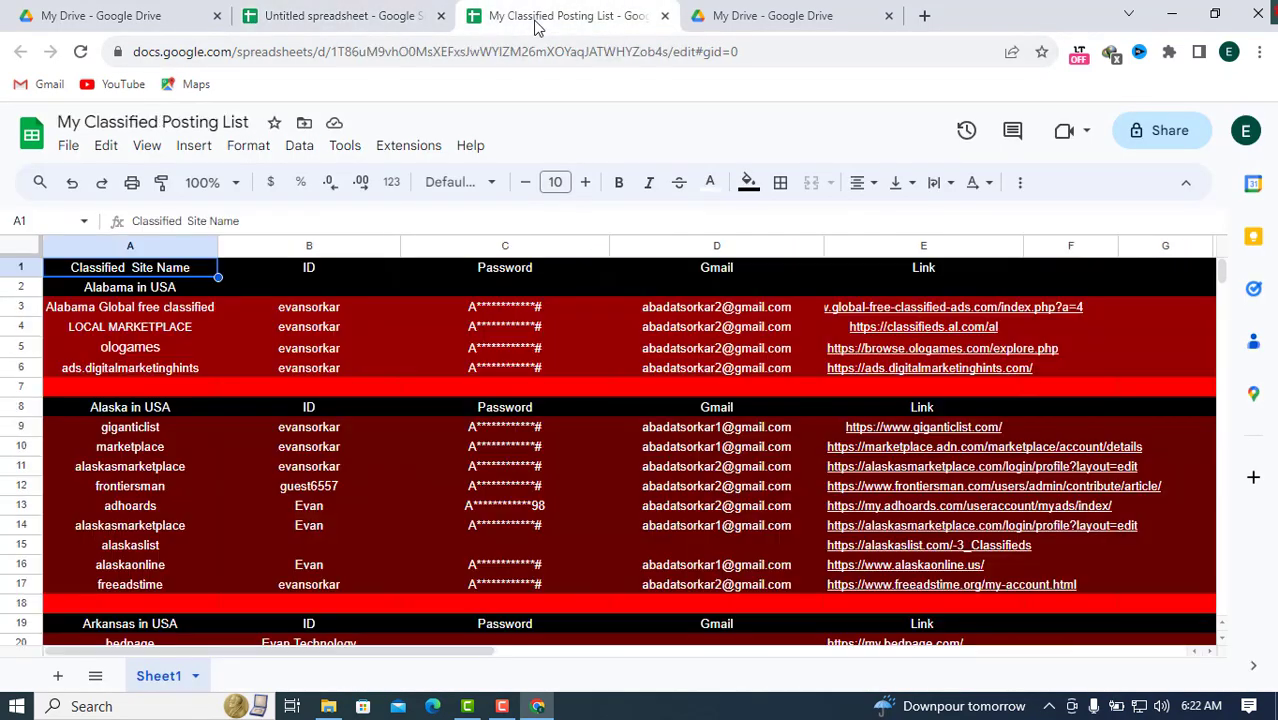
click(80, 14)
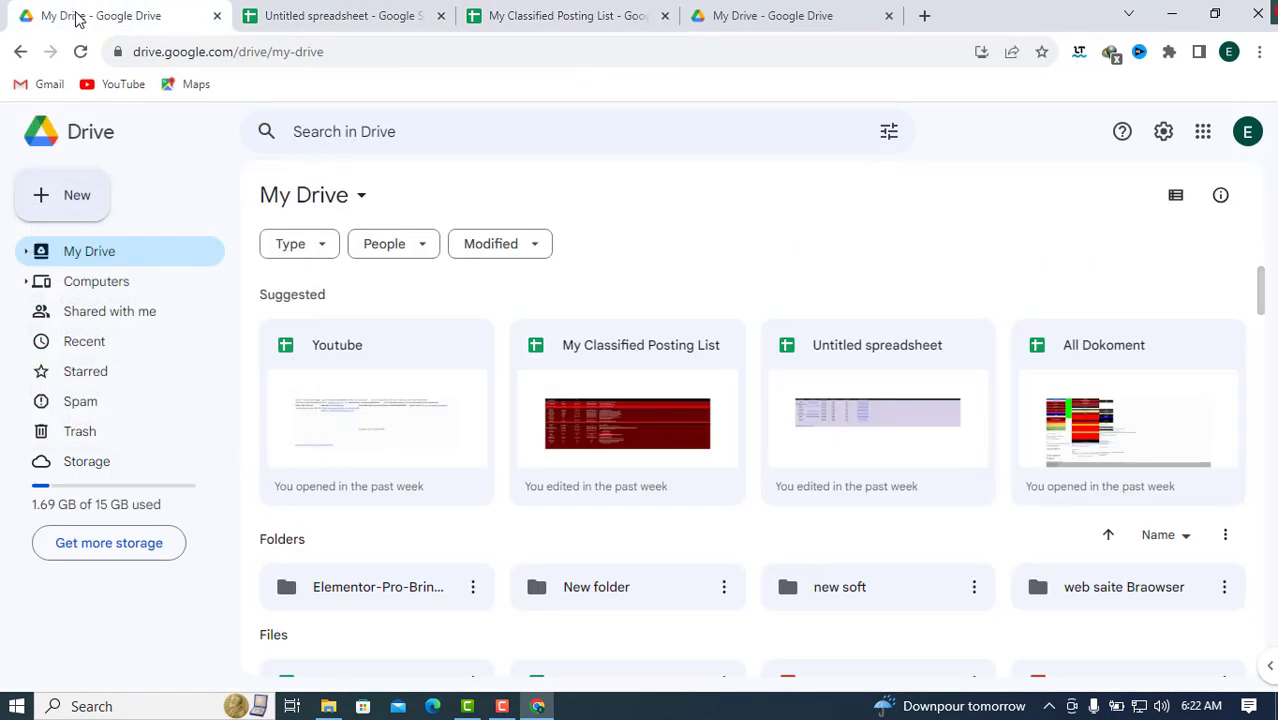
Step: Create a blank Google Sheets spreadsheet from My Drive and close it
click(74, 205)
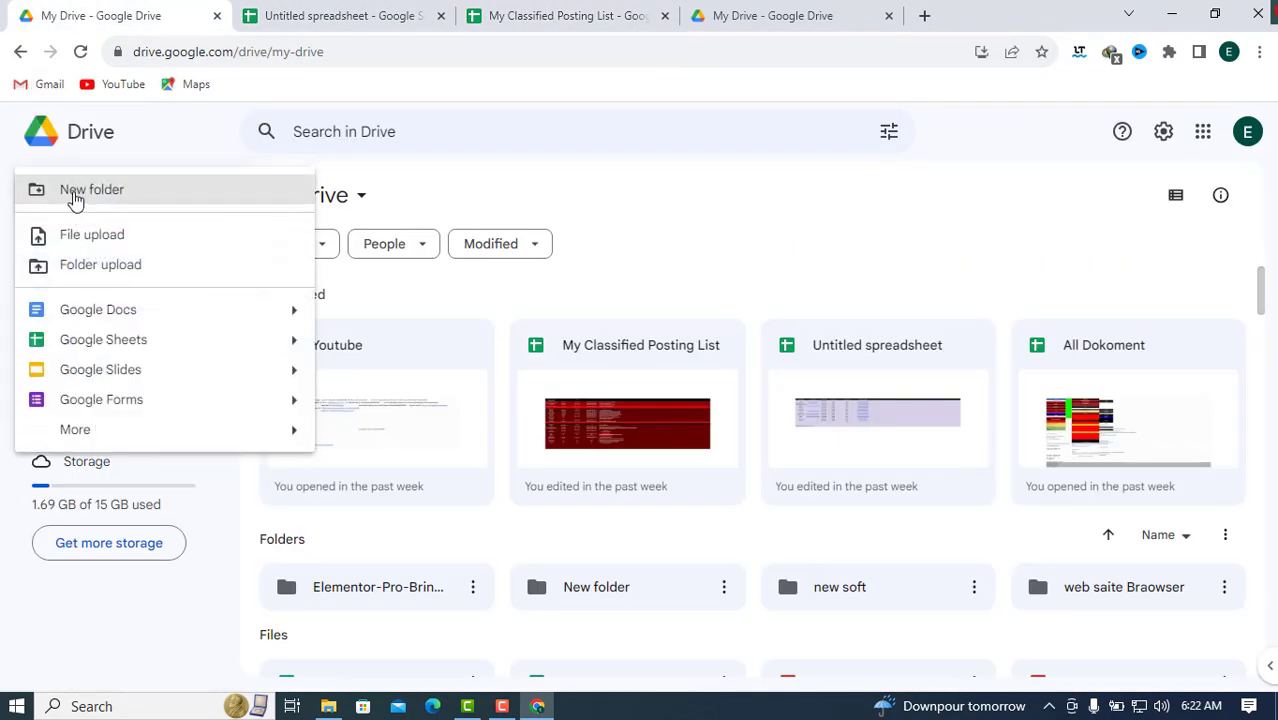
click(95, 344)
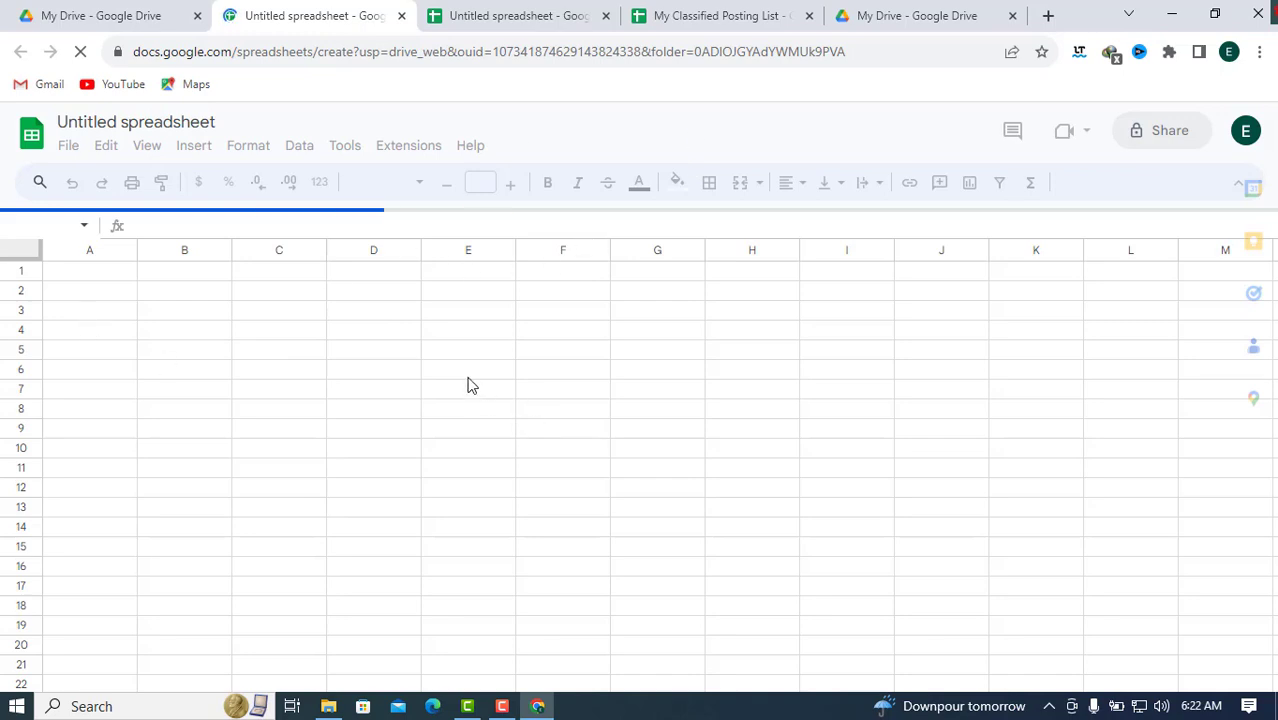
click(401, 16)
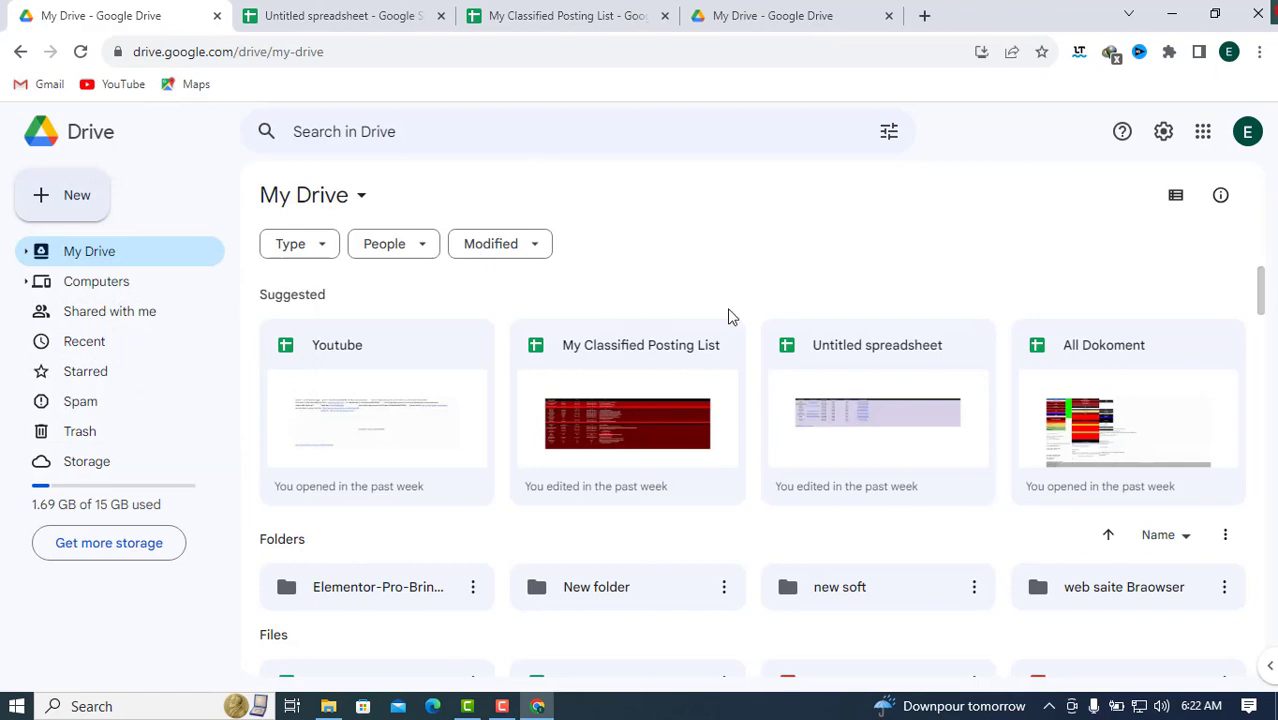
Step: Examine the column headers and posting records from the first row of the Untitled spreadsheet
click(355, 14)
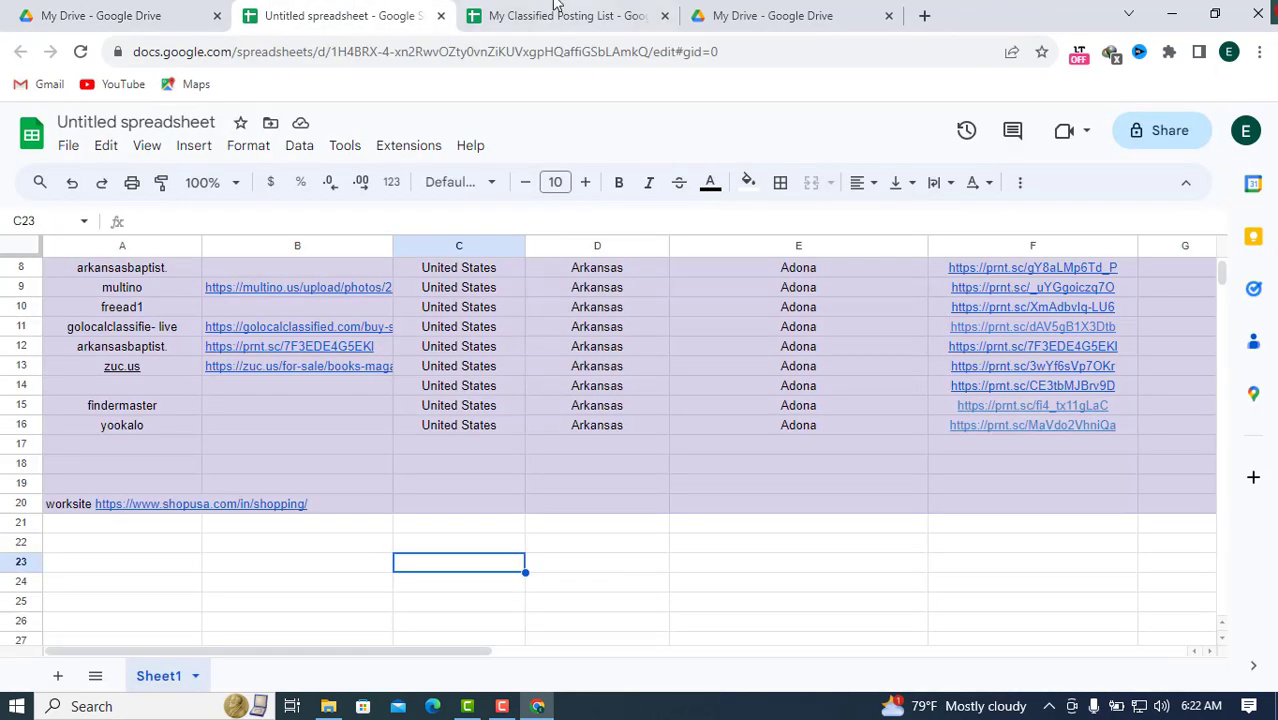
click(557, 8)
click(351, 14)
scroll(562, 446, up, 3)
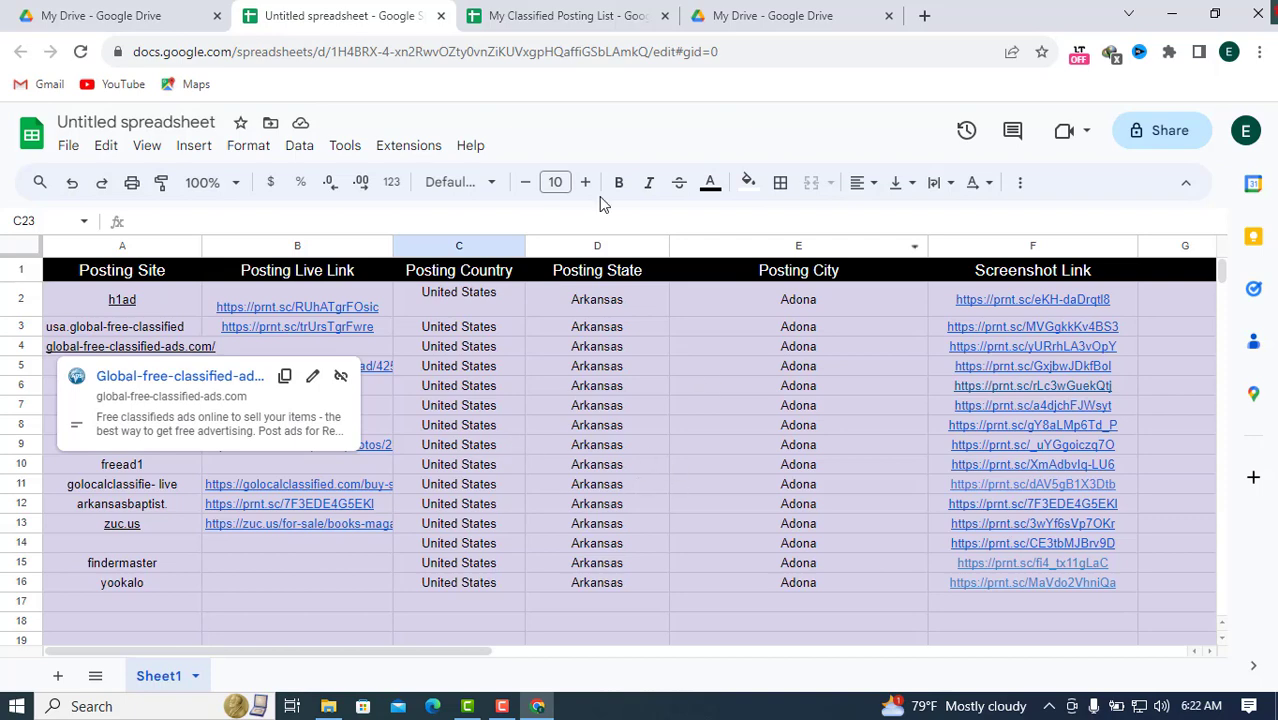
Step: Examine the site and login columns of My Classified Posting List and compare them with the posting records in the Untitled spreadsheet
click(612, 12)
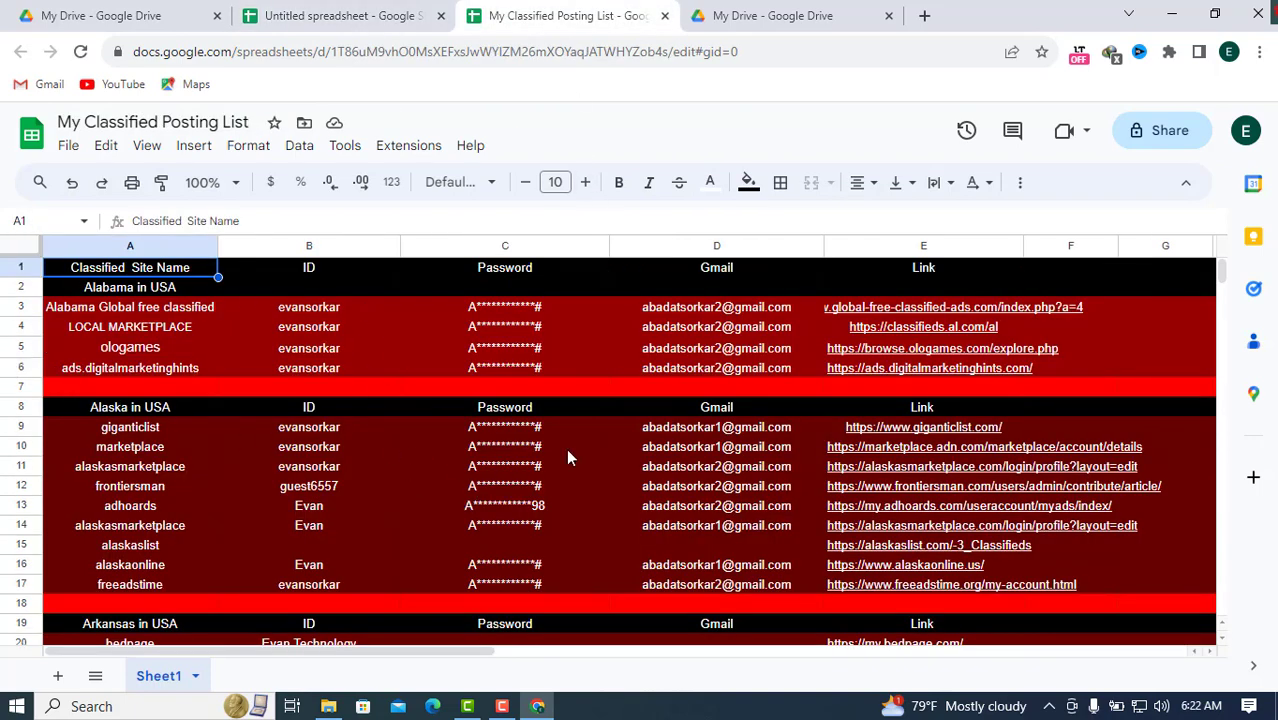
click(389, 472)
click(421, 487)
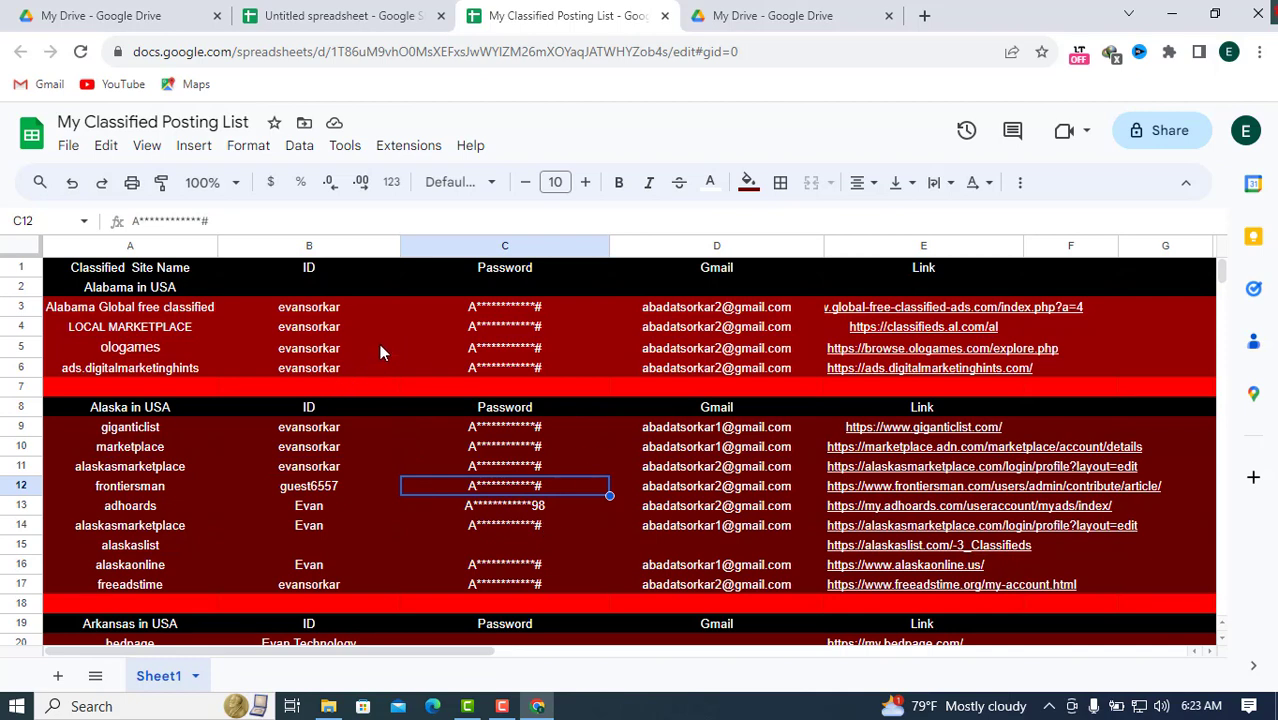
click(422, 541)
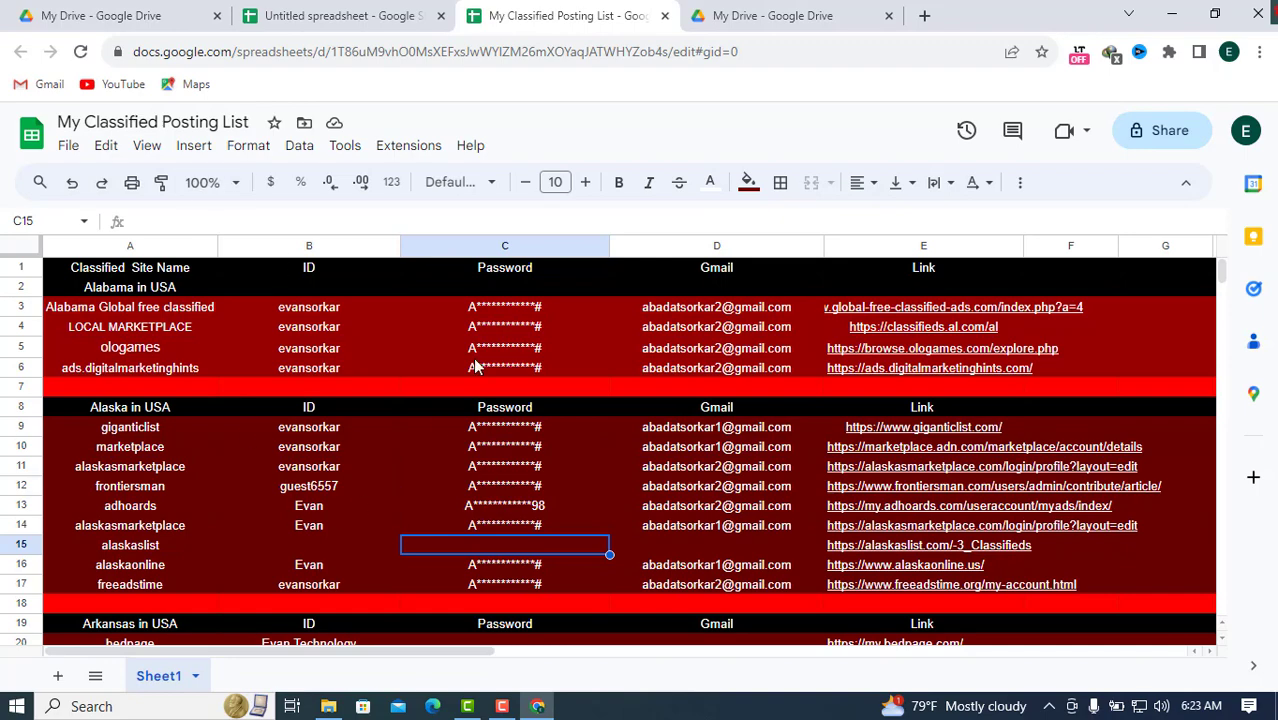
click(335, 16)
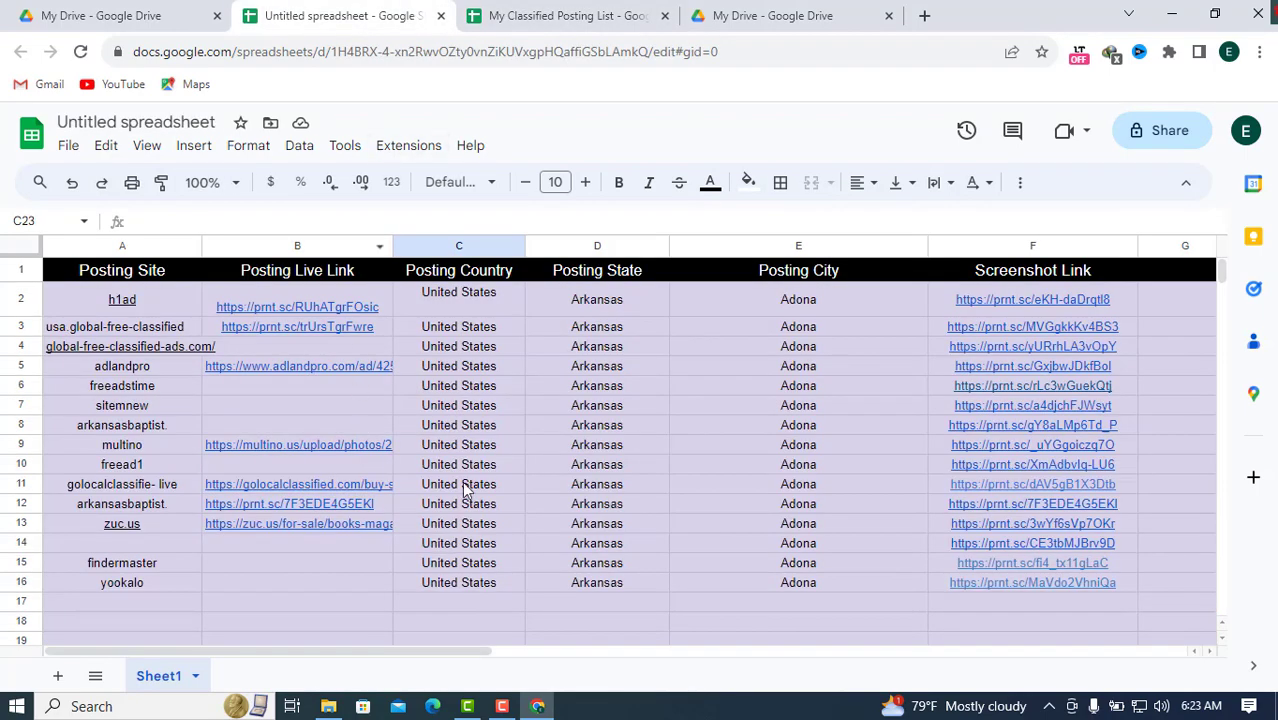
click(598, 12)
key(ctrl+shift+Tab)
Step: Open a blank browser tab and close the duplicate My Drive page
click(795, 12)
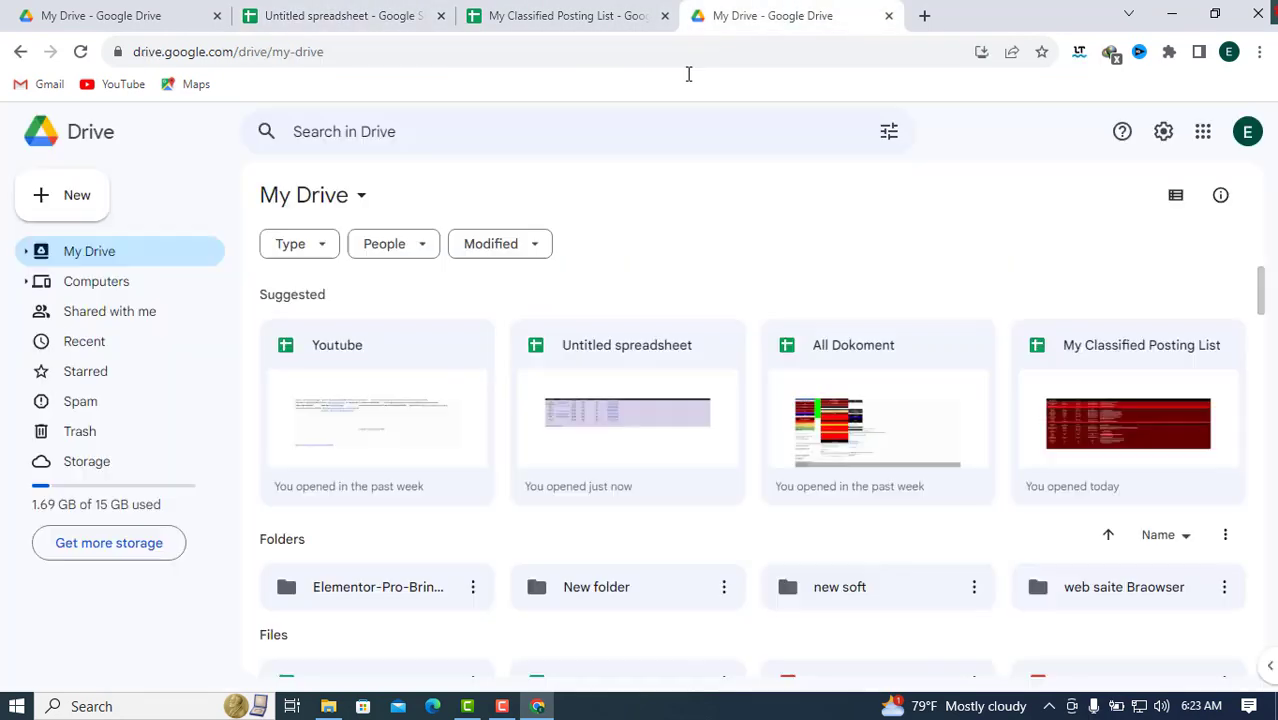
click(925, 12)
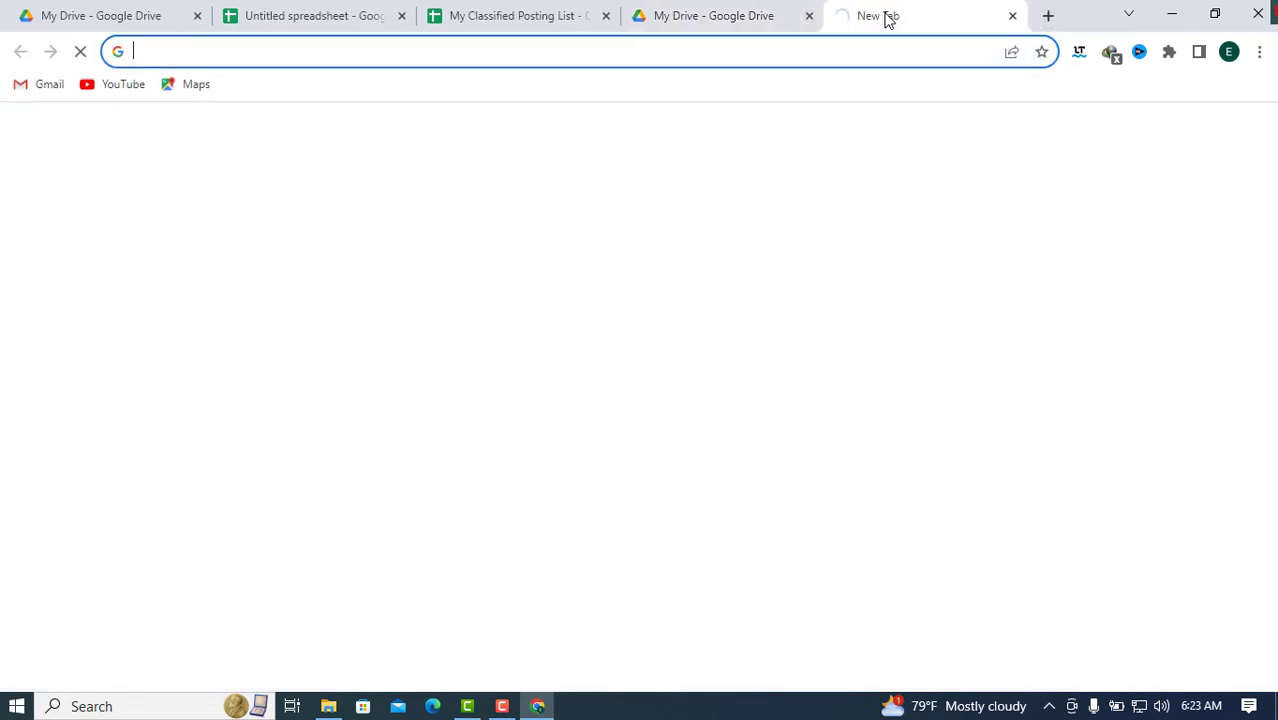
click(809, 16)
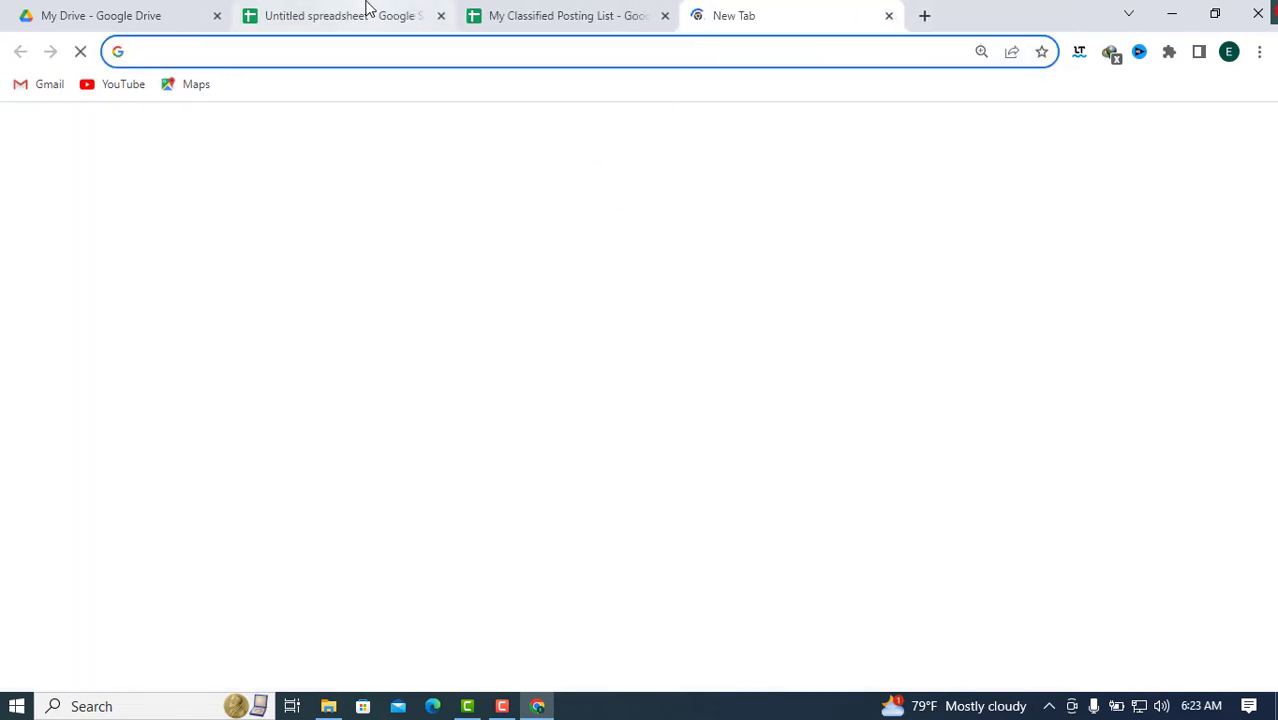
Step: Open the worksite shopping link listed in row 20 of the Untitled spreadsheet
click(367, 12)
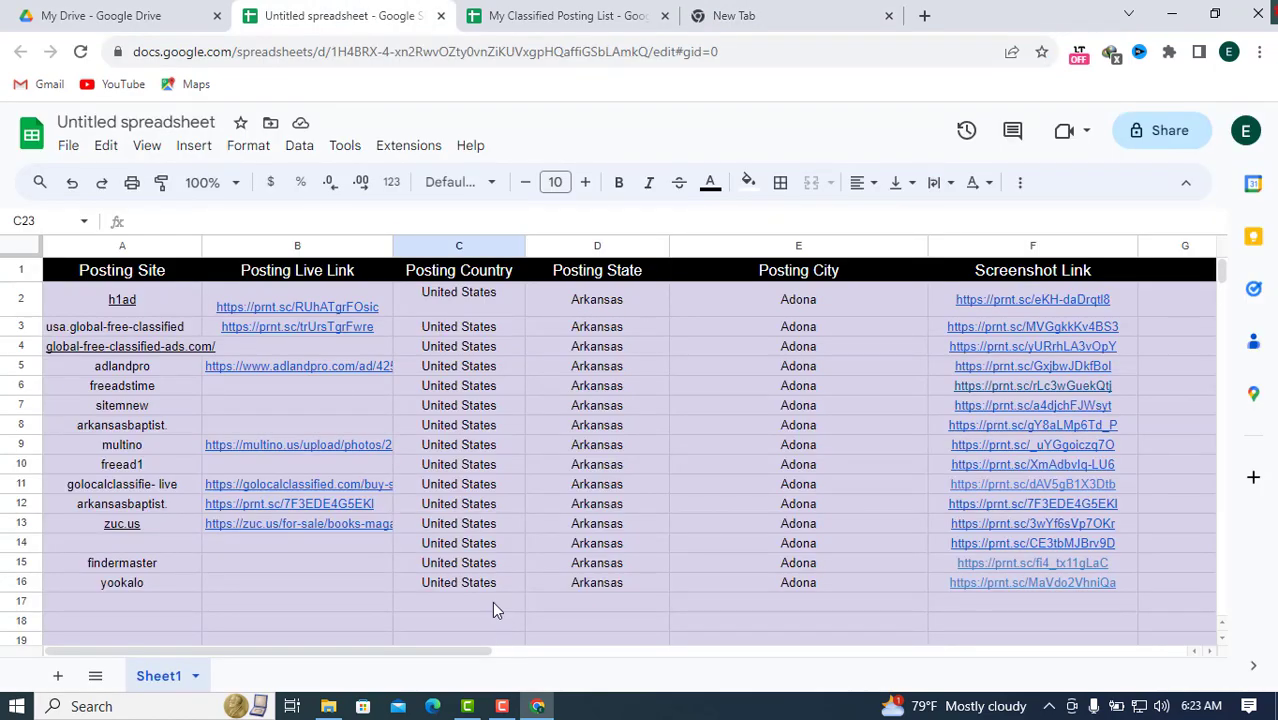
scroll(492, 601, down, 1)
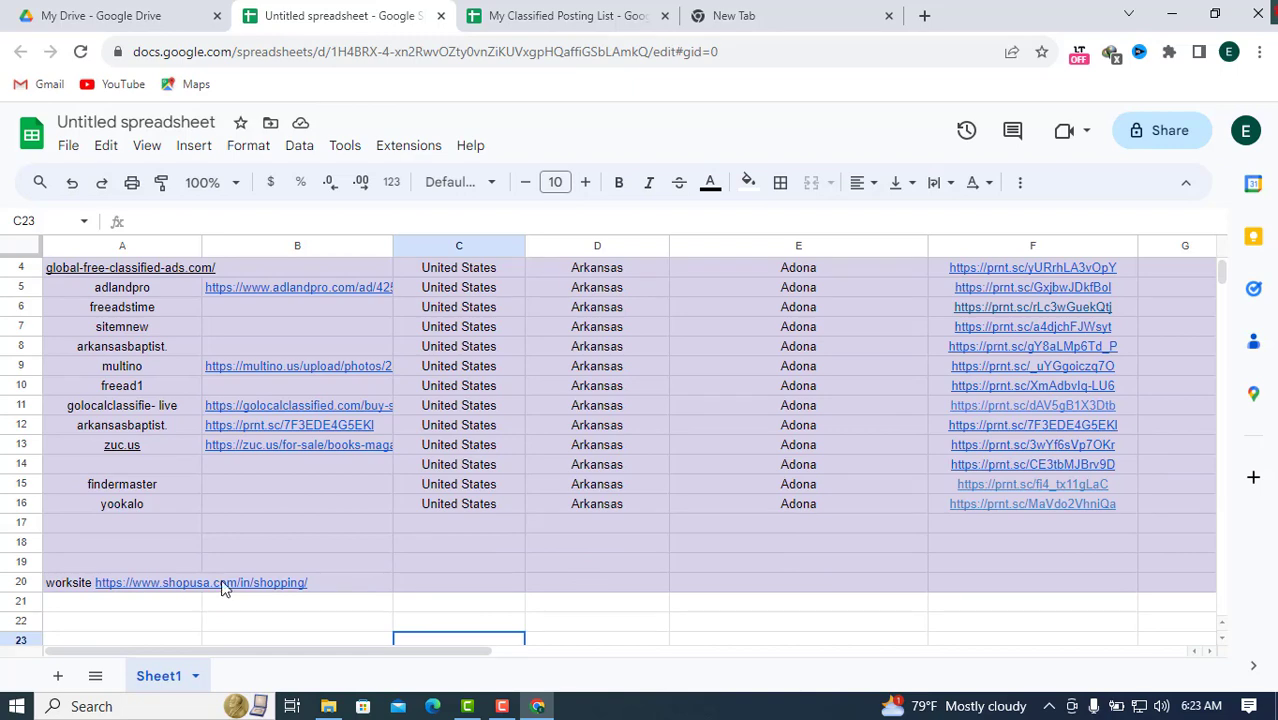
scroll(330, 518, down, 1)
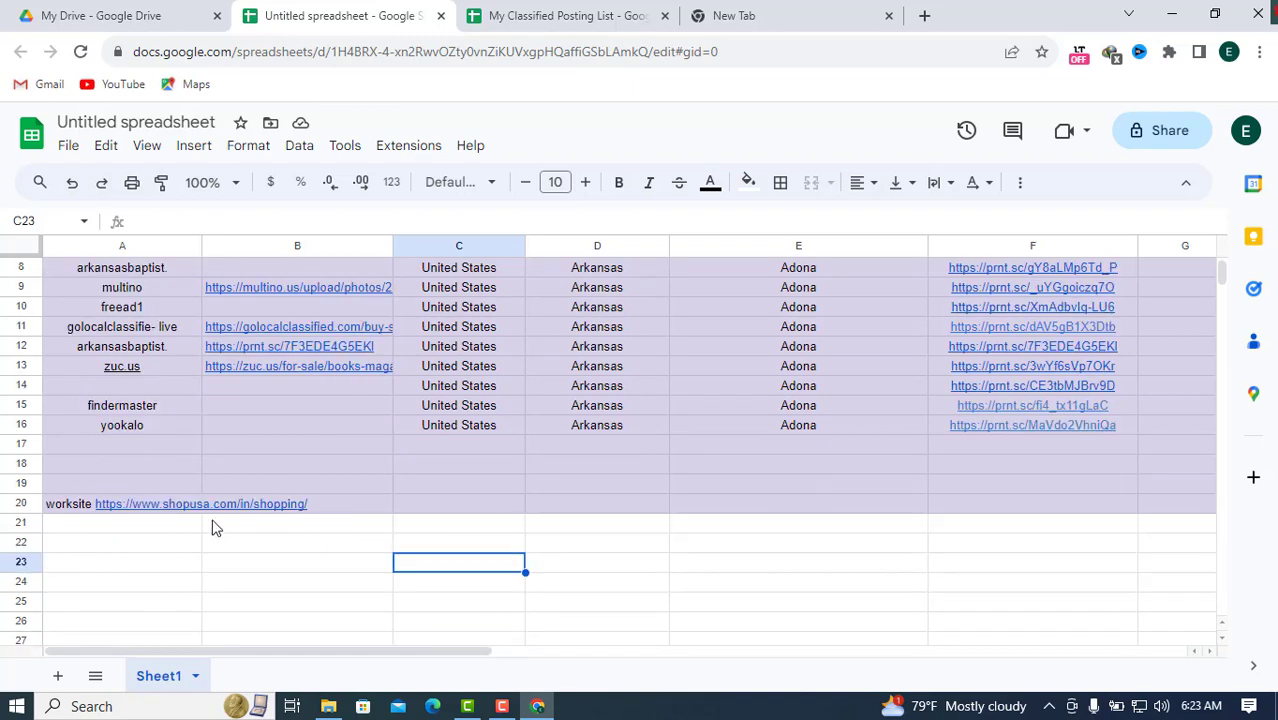
scroll(220, 545, up, 1)
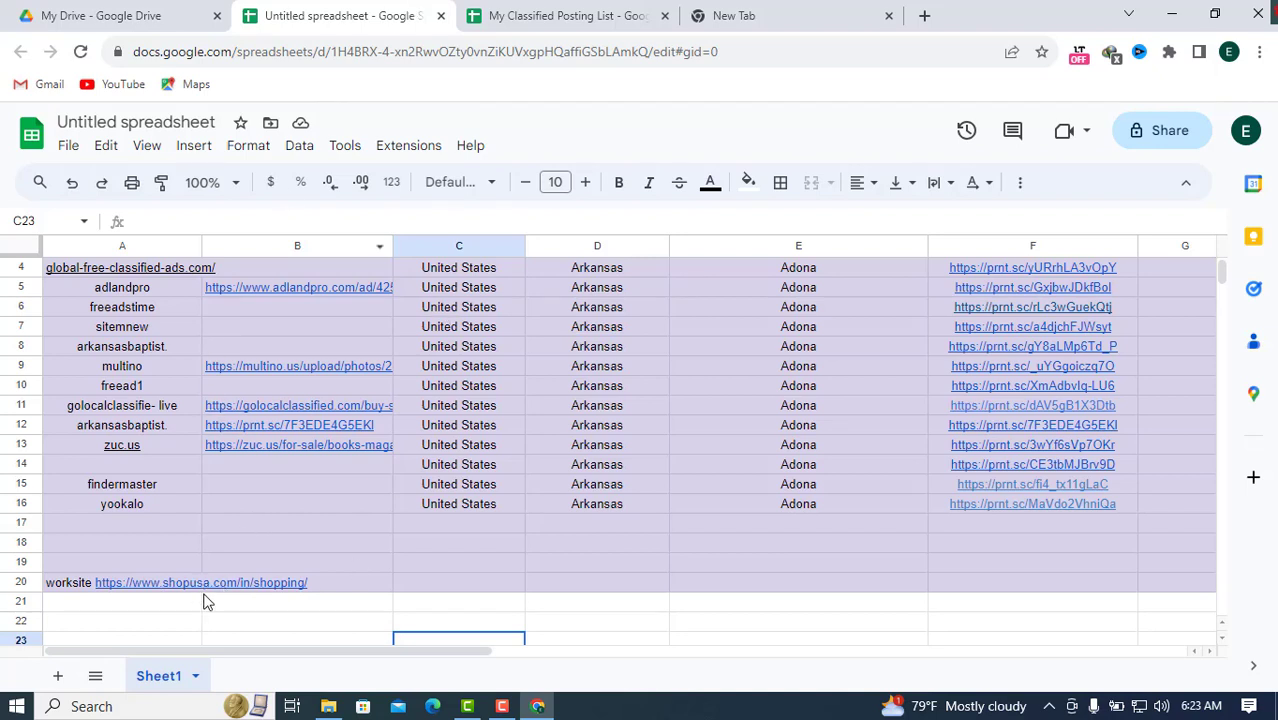
click(224, 586)
click(131, 594)
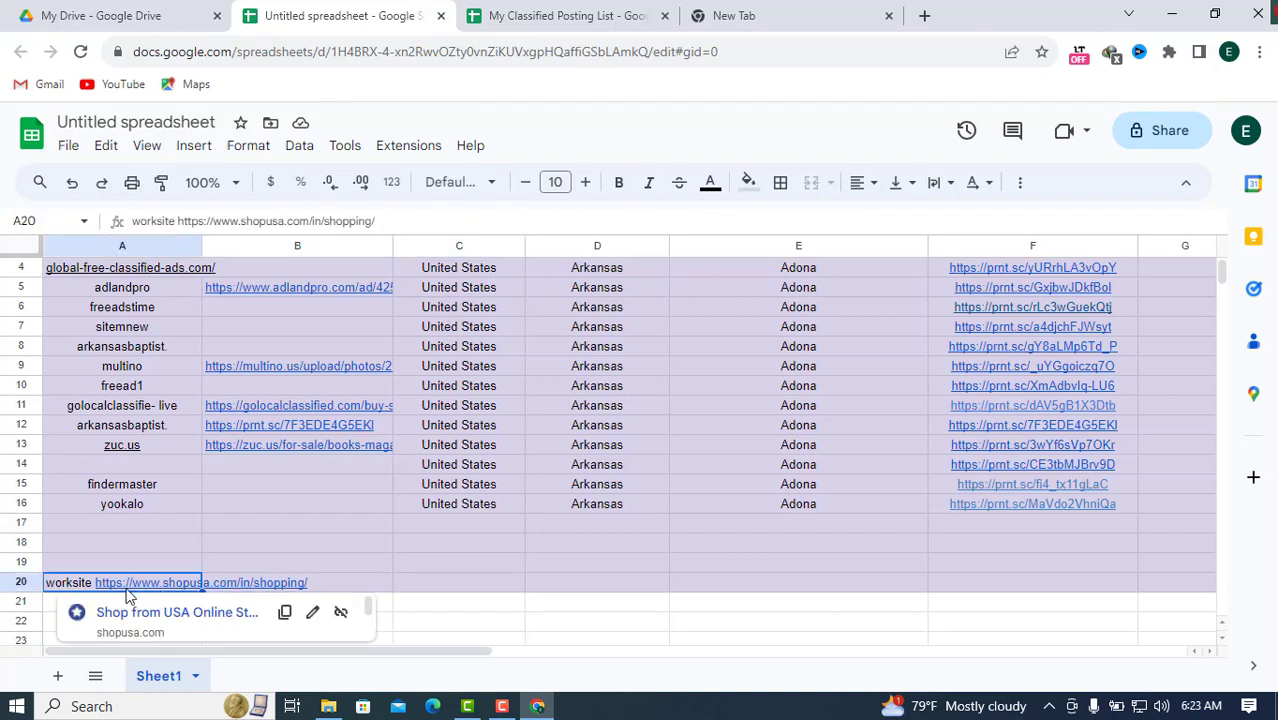
click(162, 620)
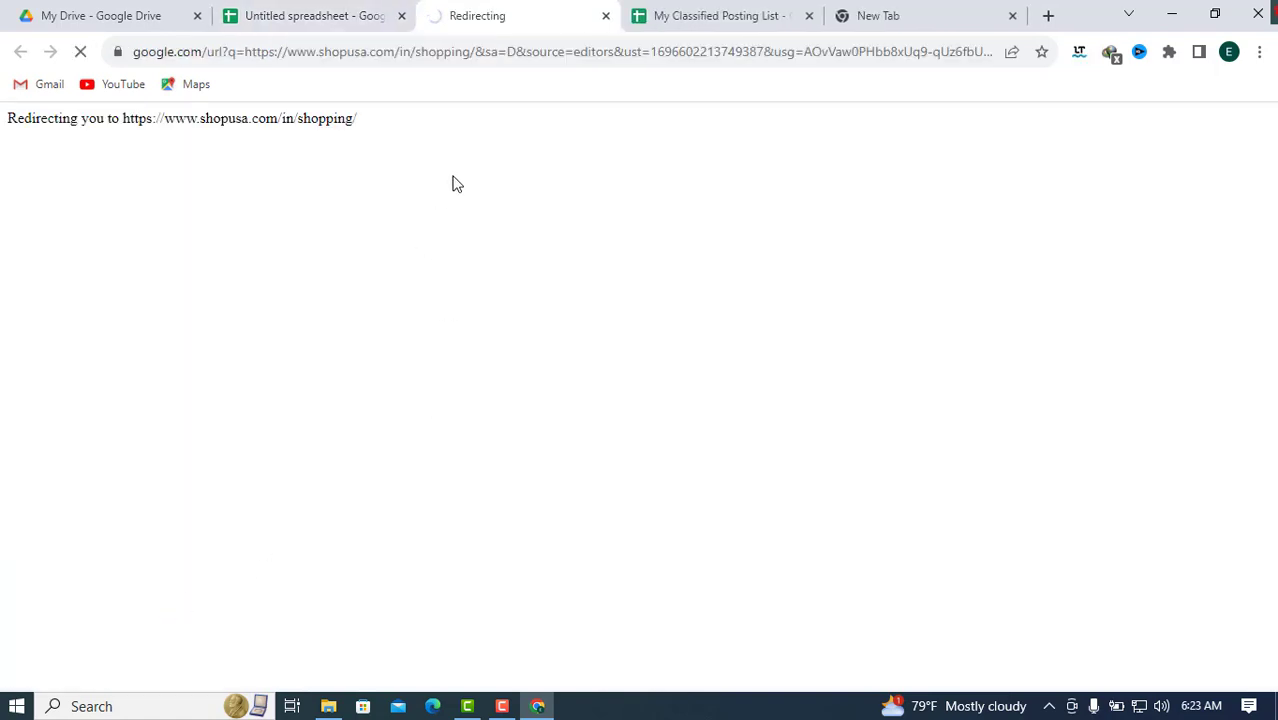
Step: Search Google for "classified ads in arkansas" in the blank browser tab
click(697, 10)
click(884, 12)
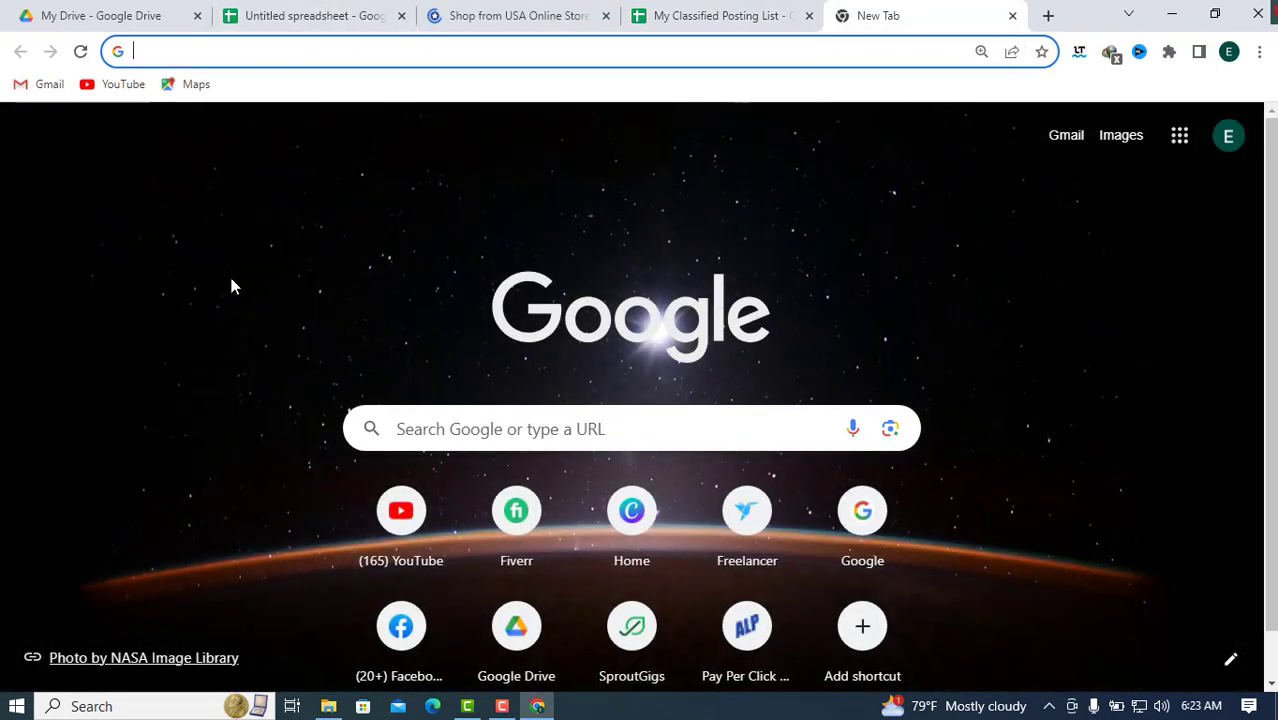
click(378, 51)
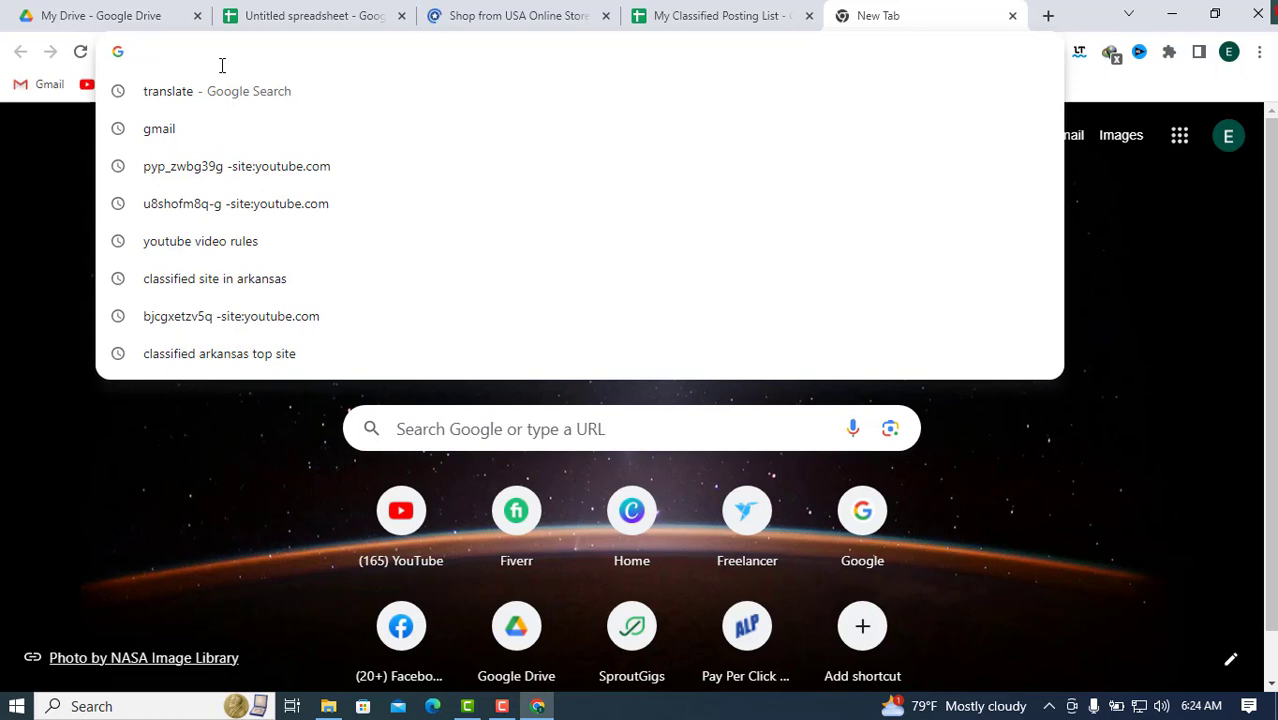
text(class)
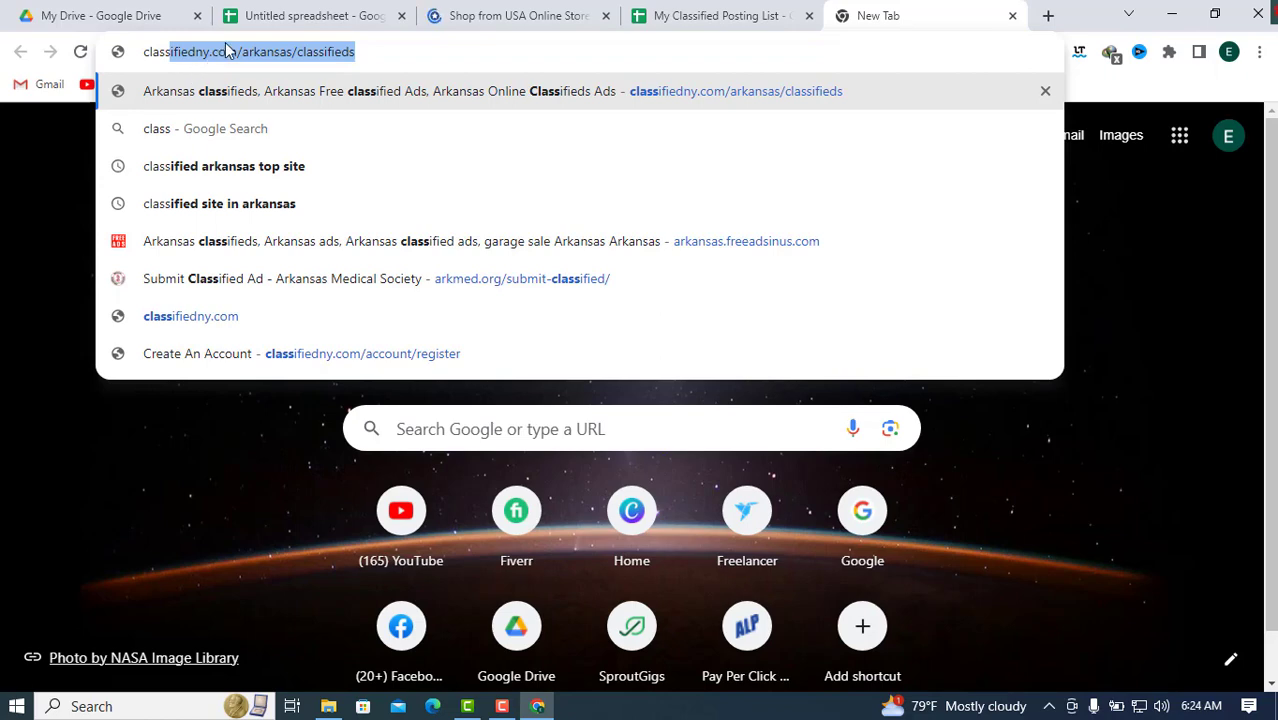
click(274, 55)
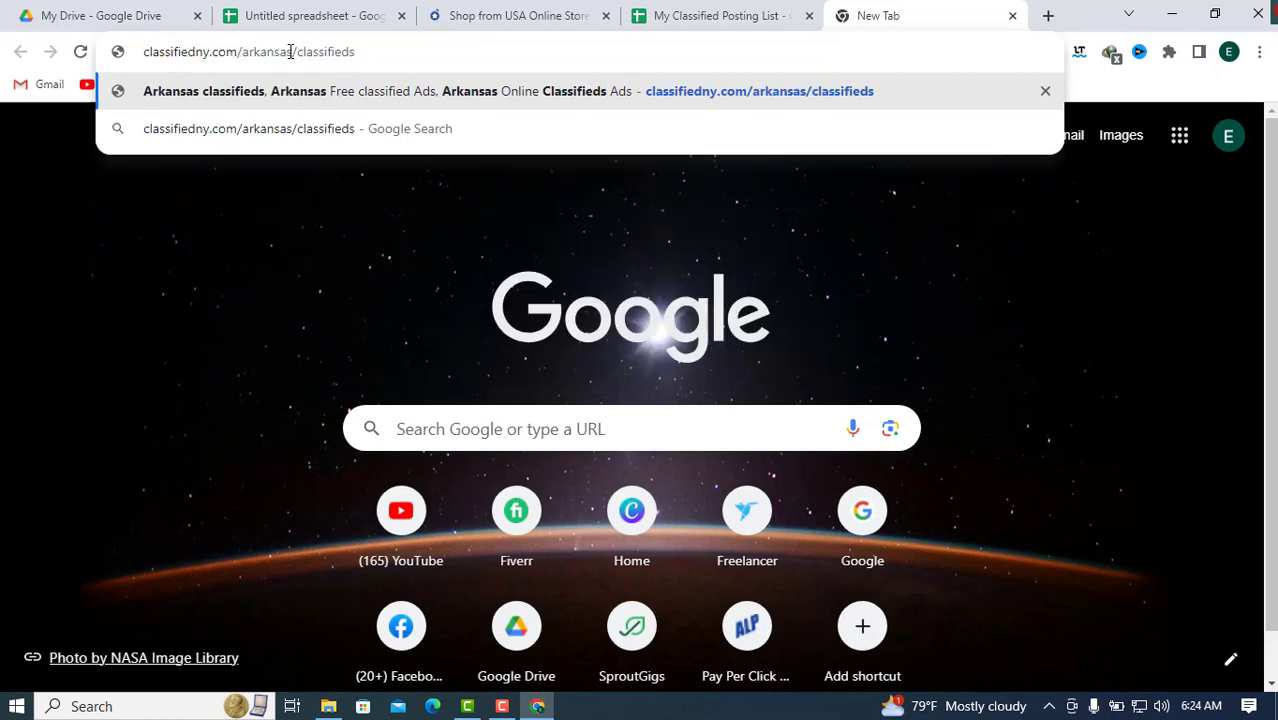
drag(294, 54, 365, 52)
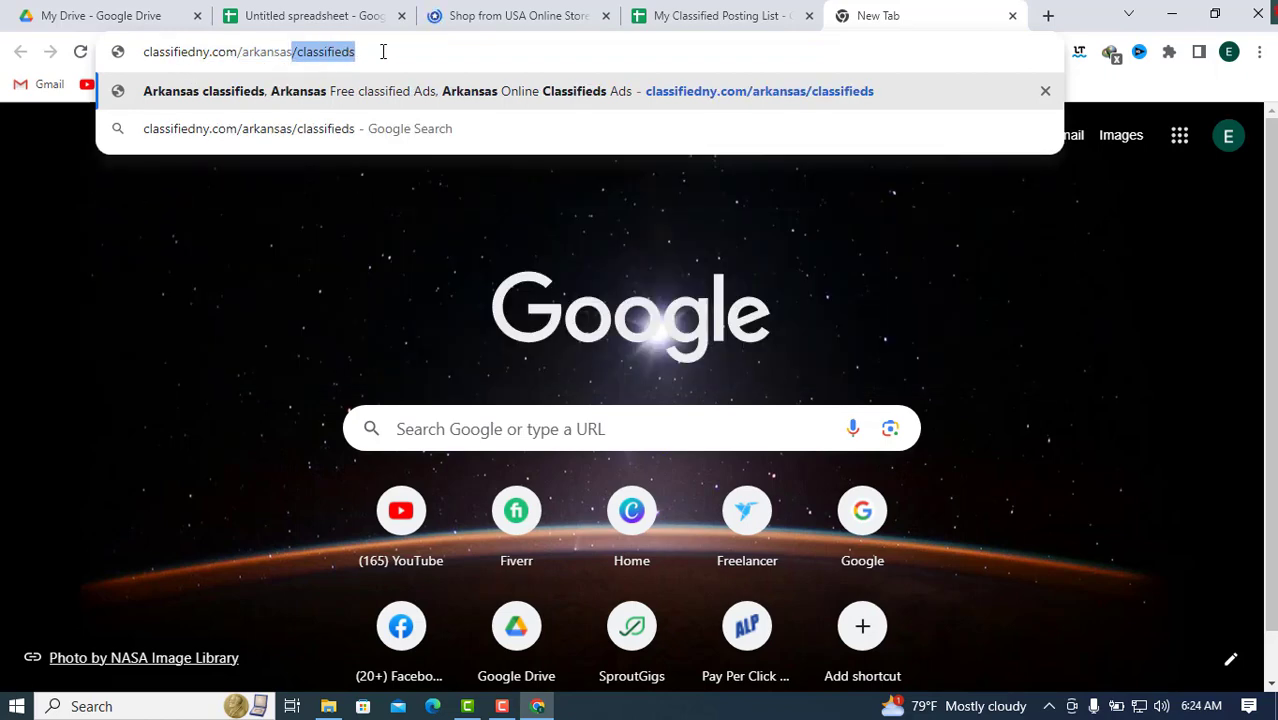
key(BackSpace)
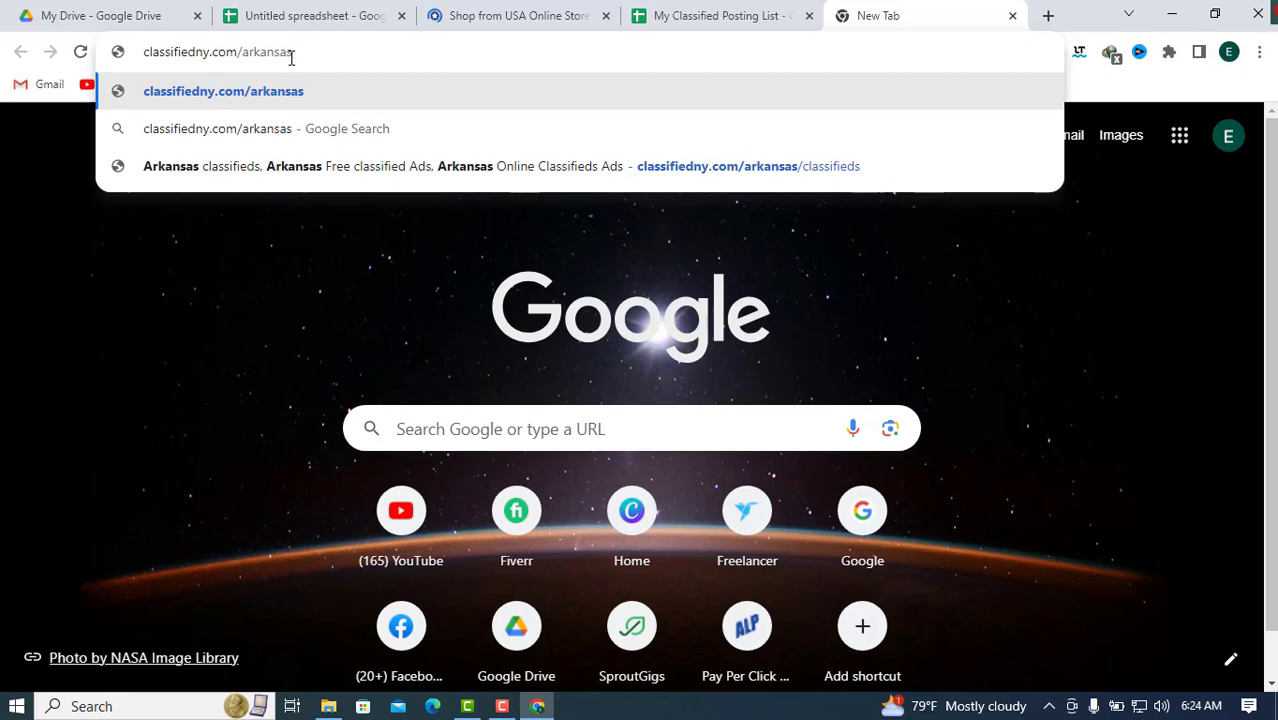
key(BackSpace)
key(BackSpace)
key(BackSpace)
key(BackSpace)
key(BackSpace)
key(BackSpace)
key(BackSpace)
key(BackSpace)
key(BackSpace)
key(BackSpace)
key(BackSpace)
key(BackSpace)
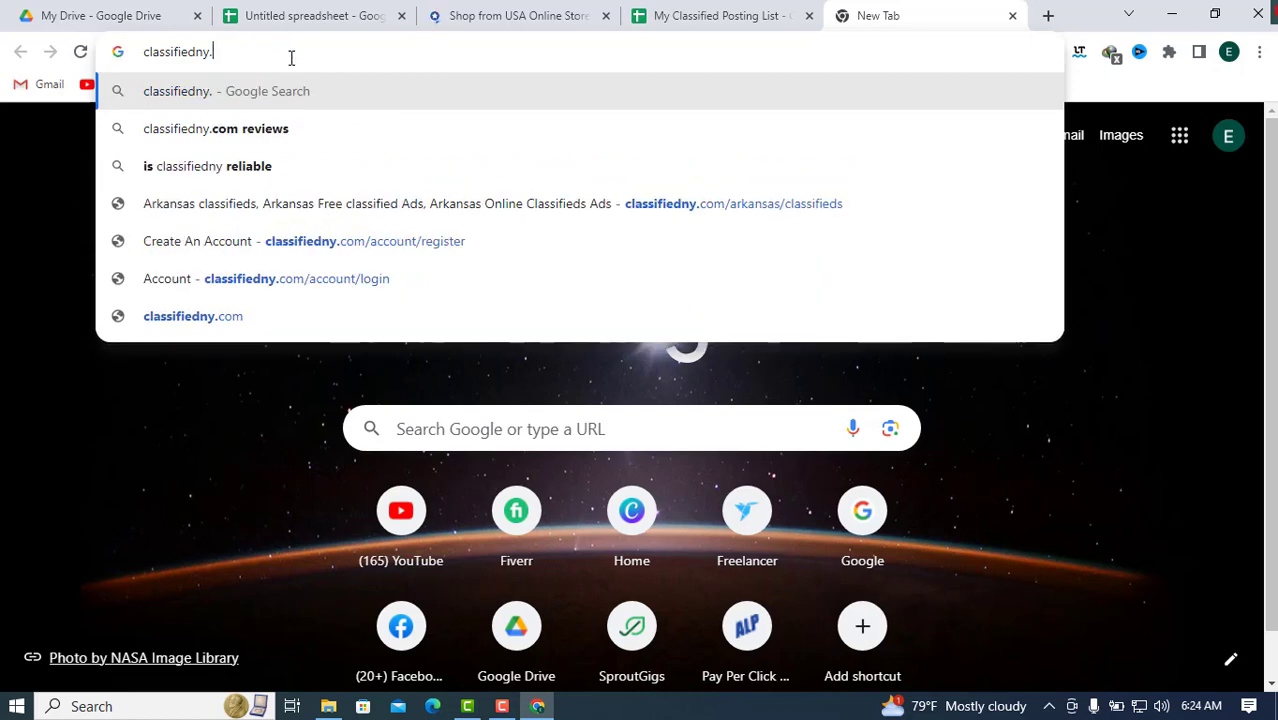
key(BackSpace)
key(BackSpace)
key(BackSpace)
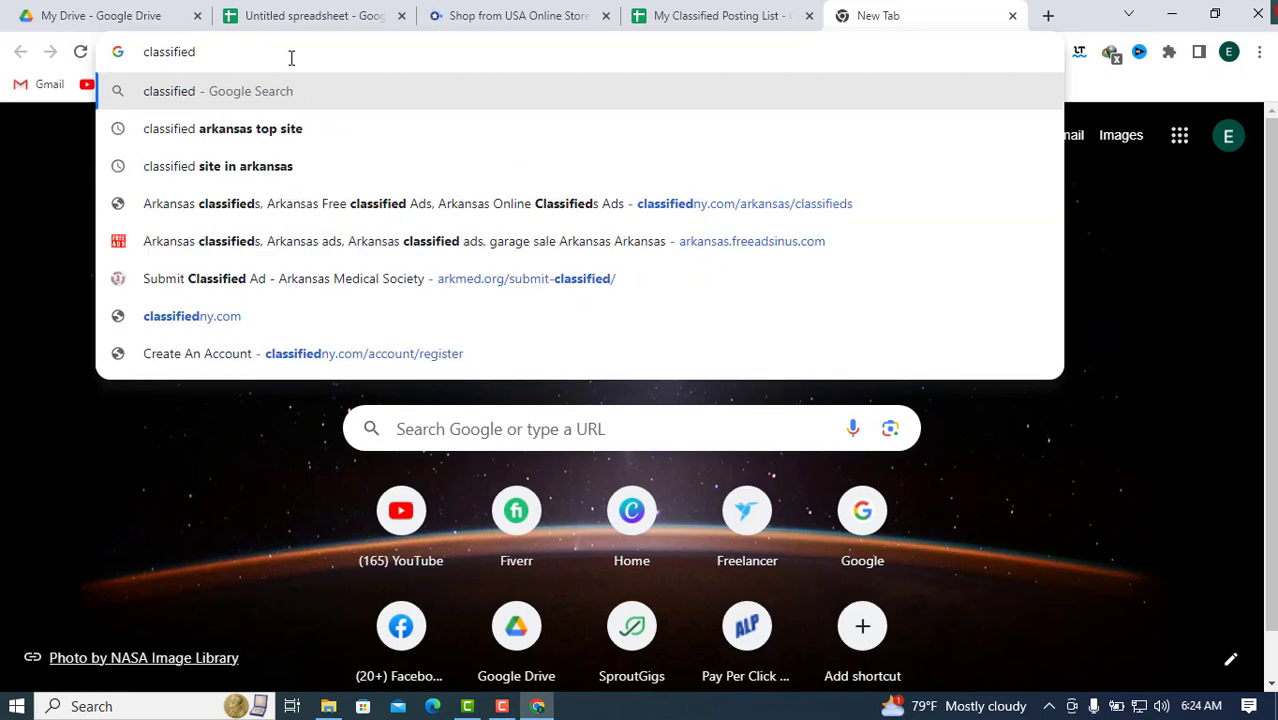
text(site )
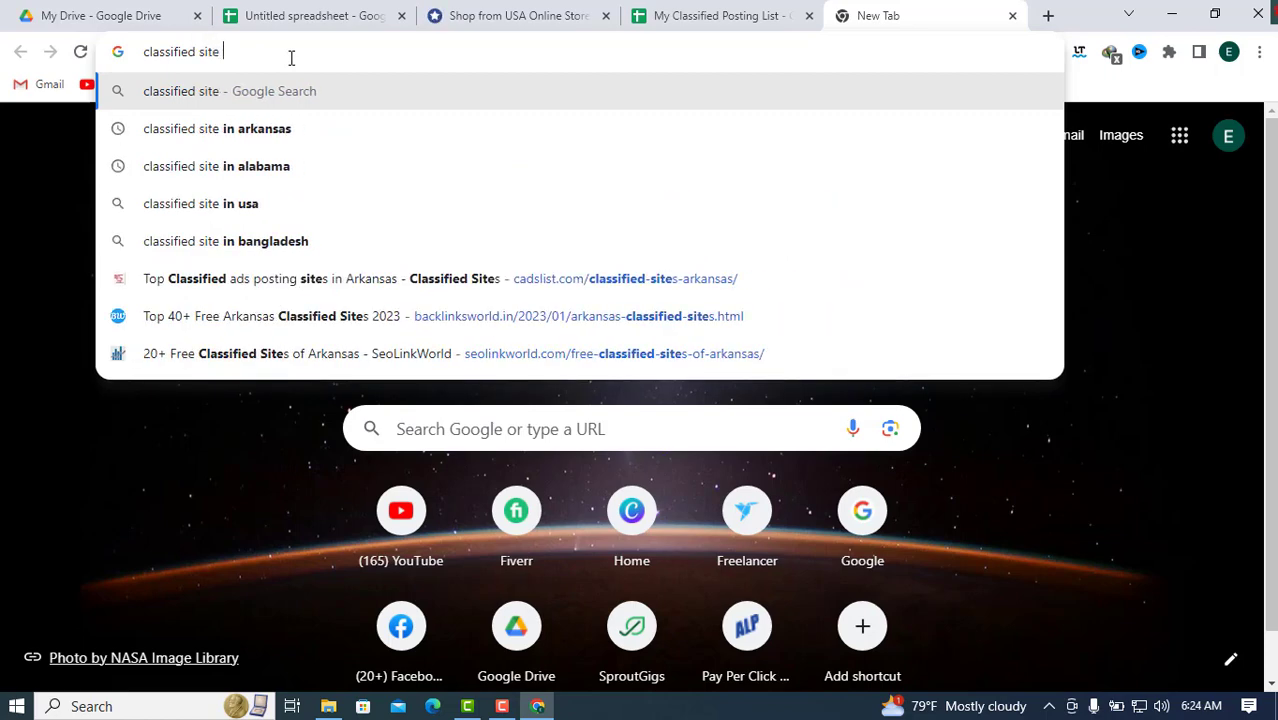
text(in )
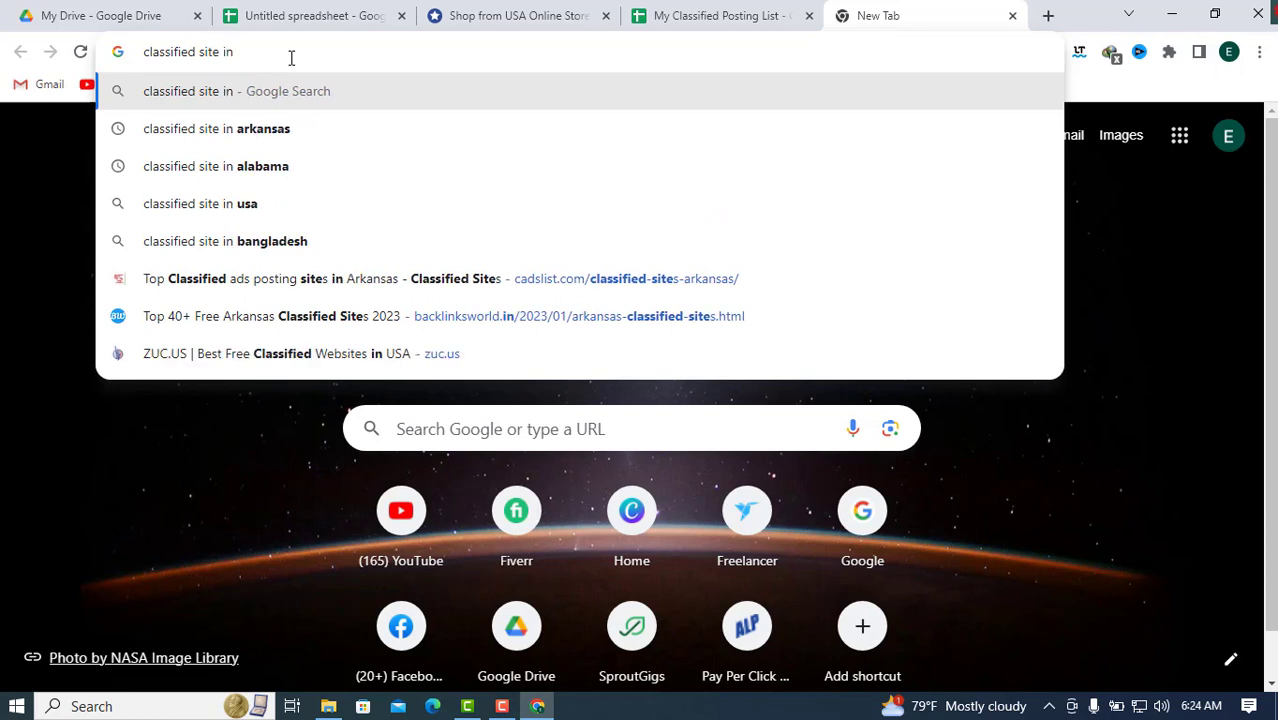
text(ar)
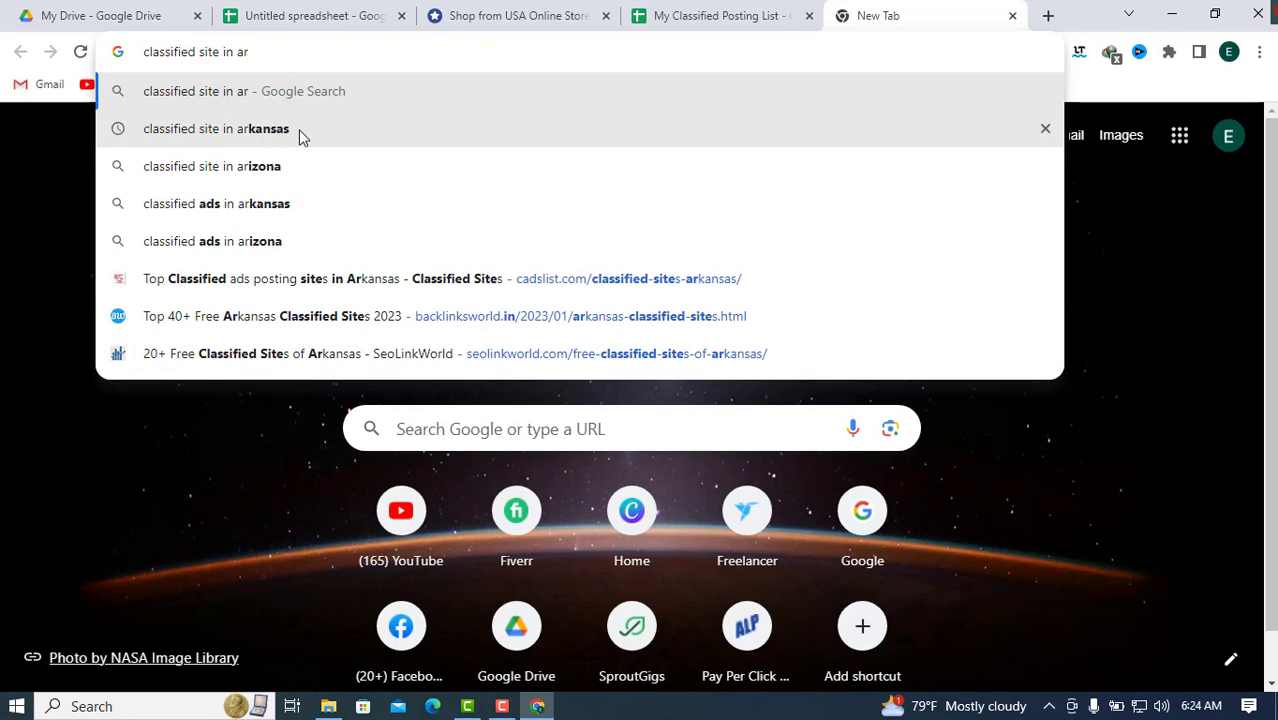
click(267, 212)
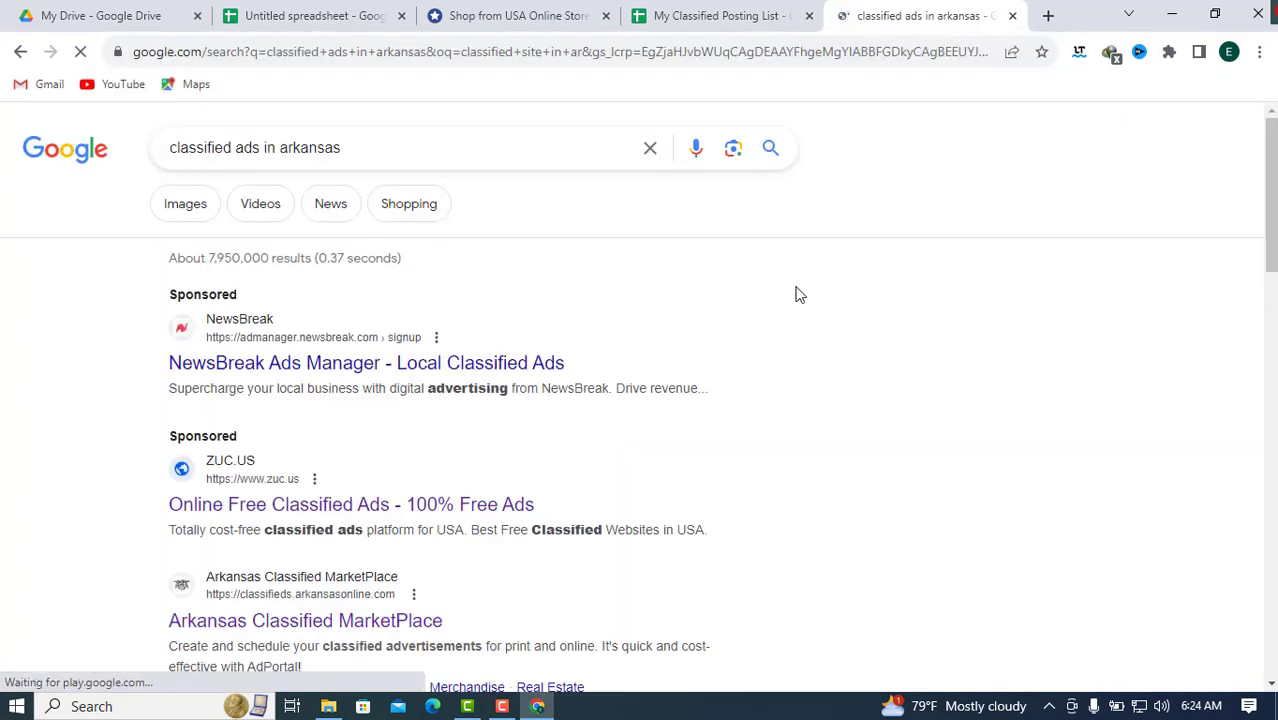
Step: Open the SeoLinkWorld result "20+ Free Classified Sites of Arkansas" from the search results
scroll(755, 289, down, 3)
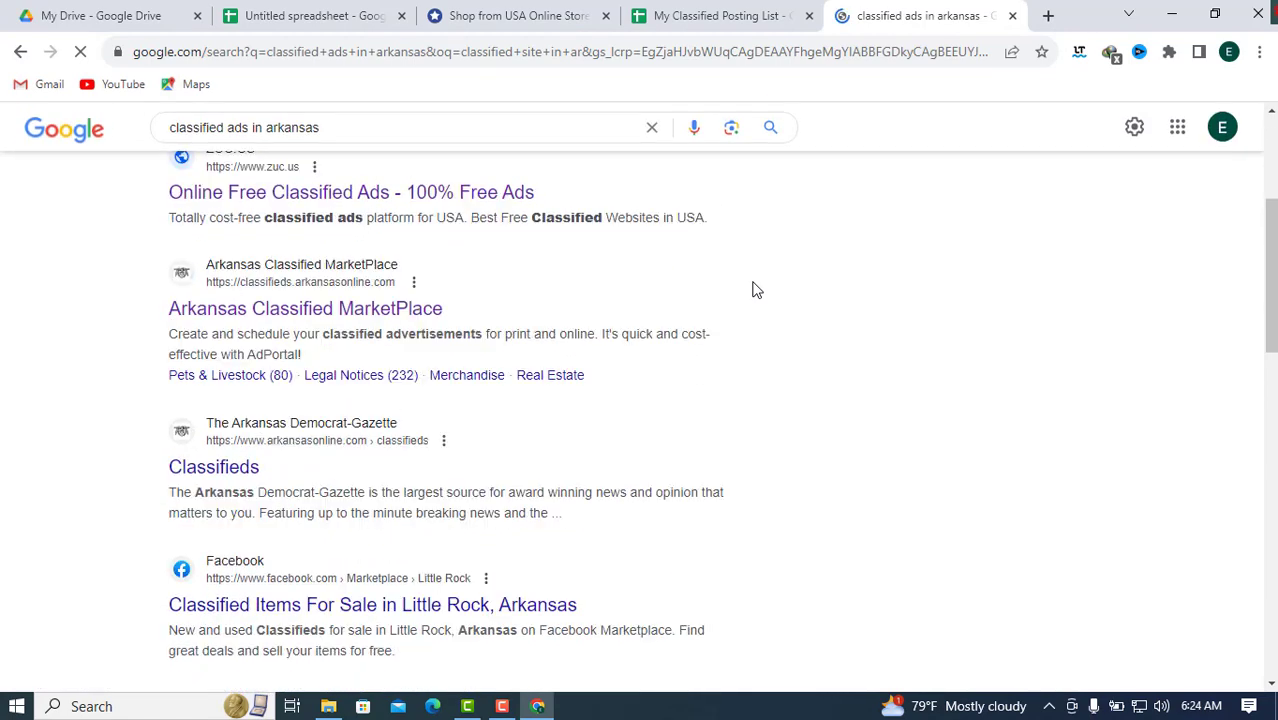
scroll(755, 289, down, 6)
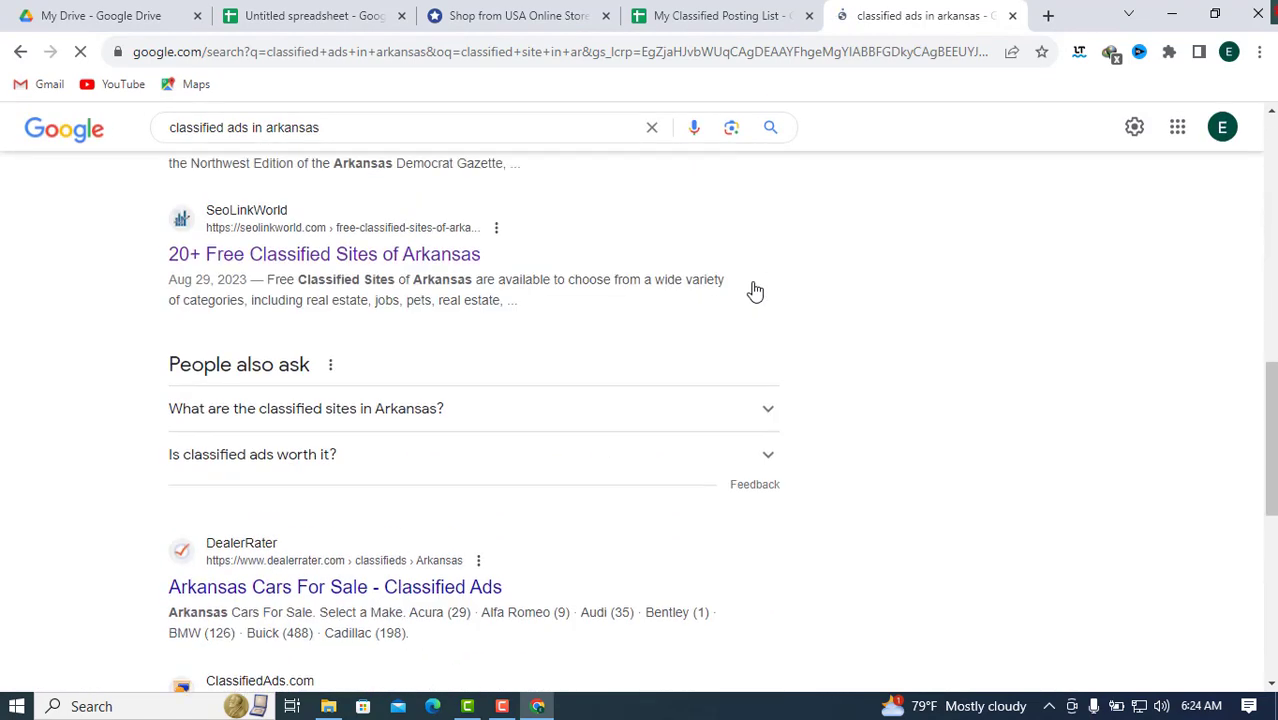
click(290, 258)
click(375, 262)
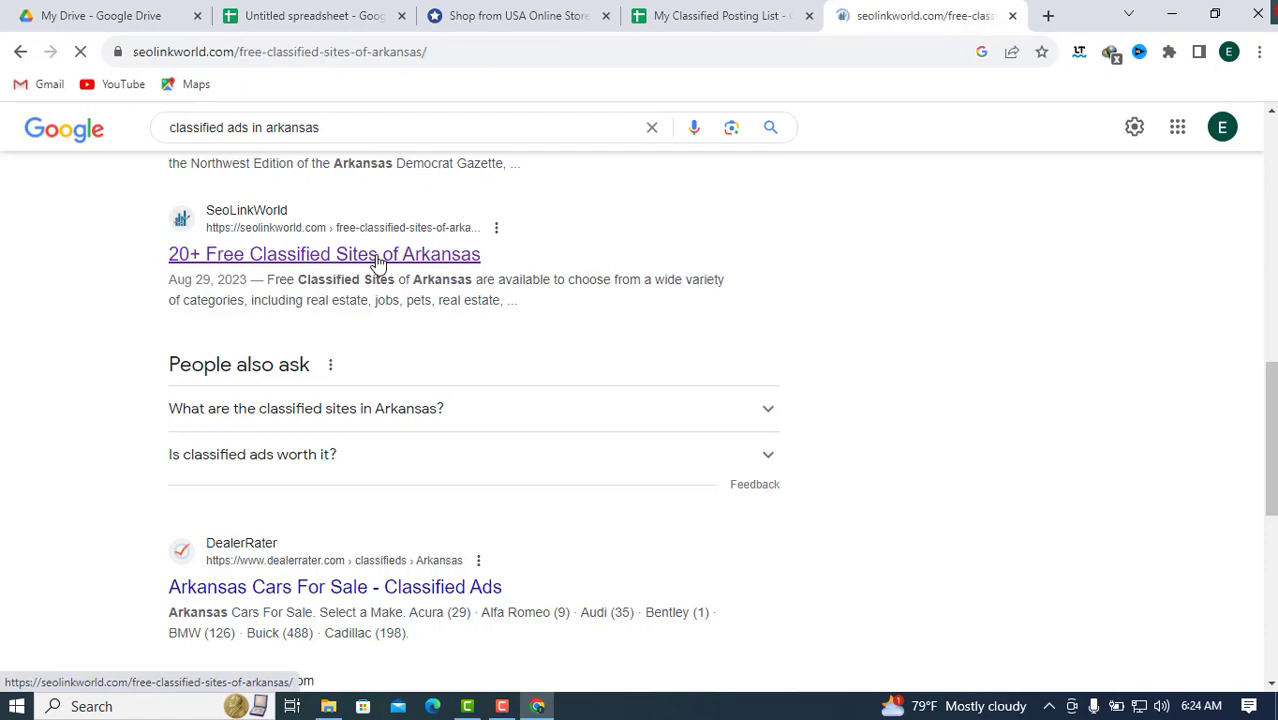
Step: Look through the premium sponsor and free classified site tables in the Arkansas article
scroll(556, 393, down, 15)
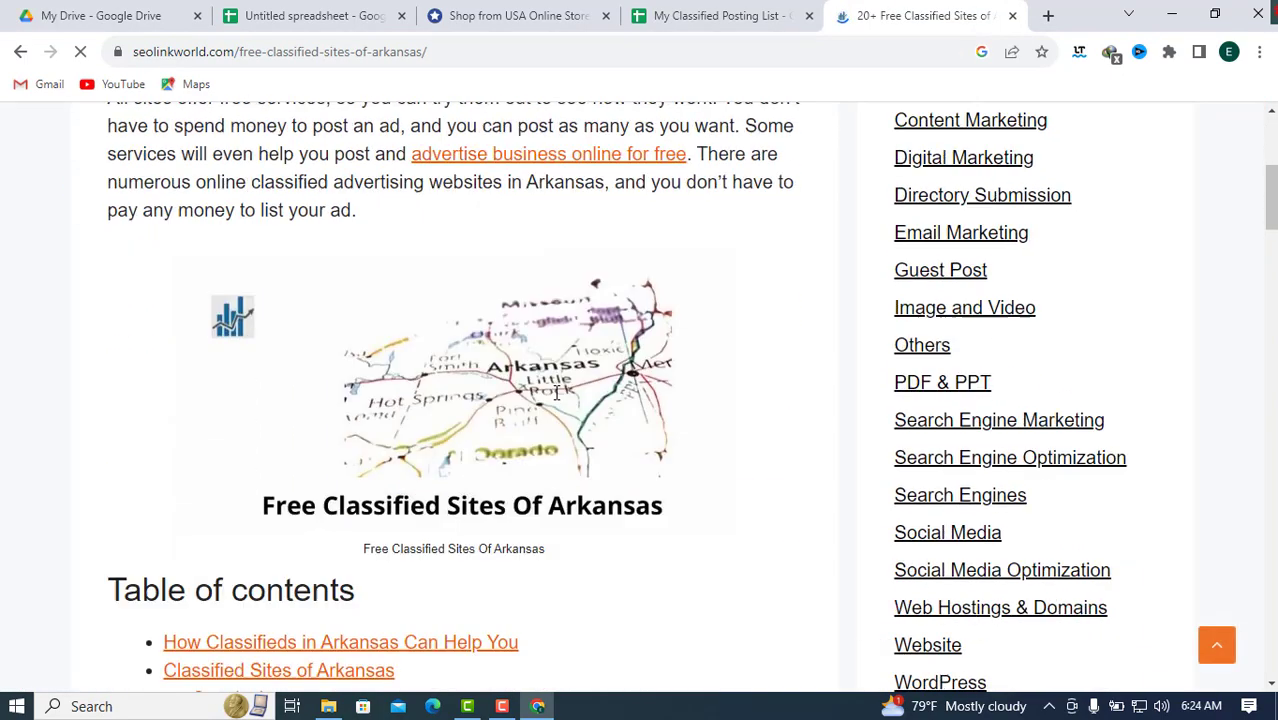
scroll(556, 393, down, 3)
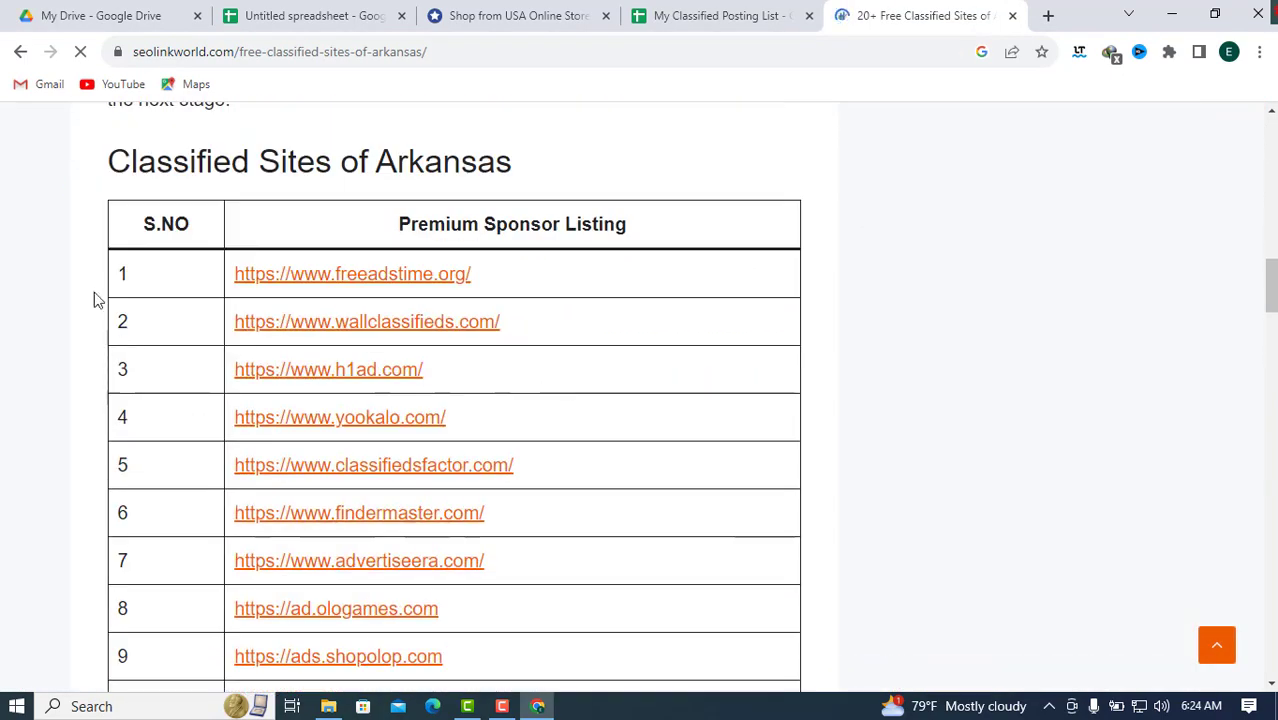
right_click(386, 278)
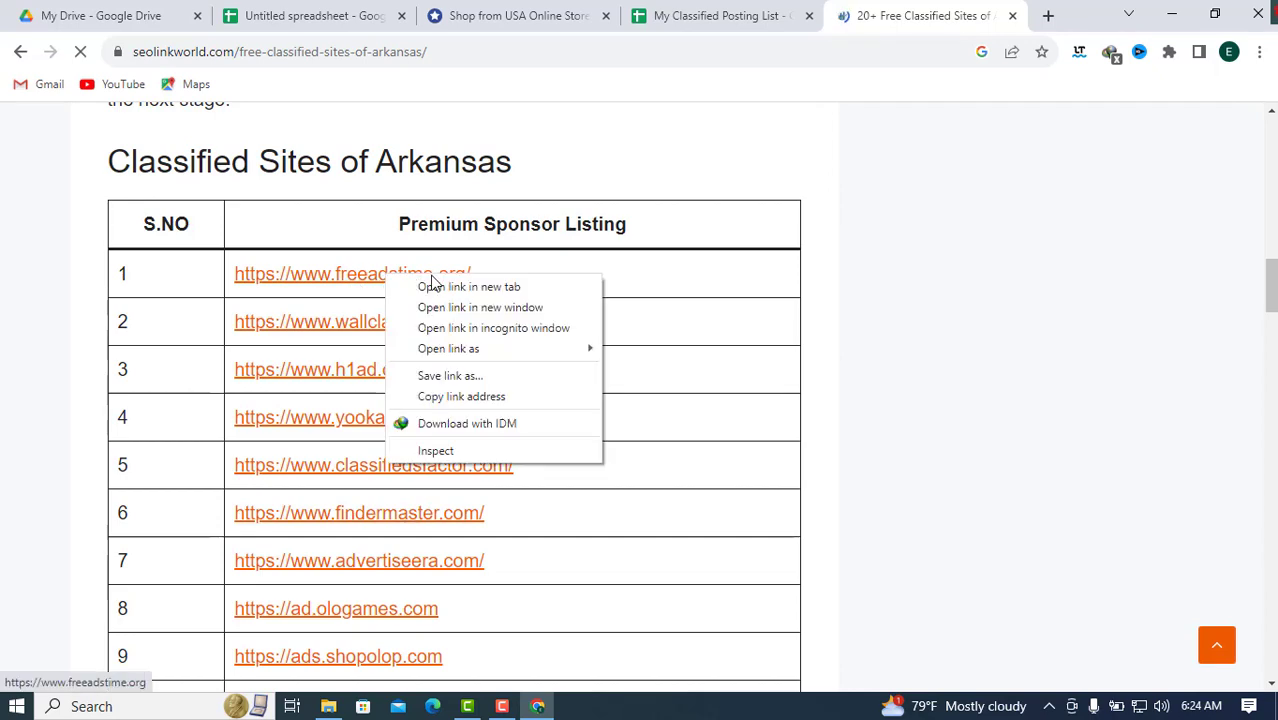
scroll(428, 522, down, 5)
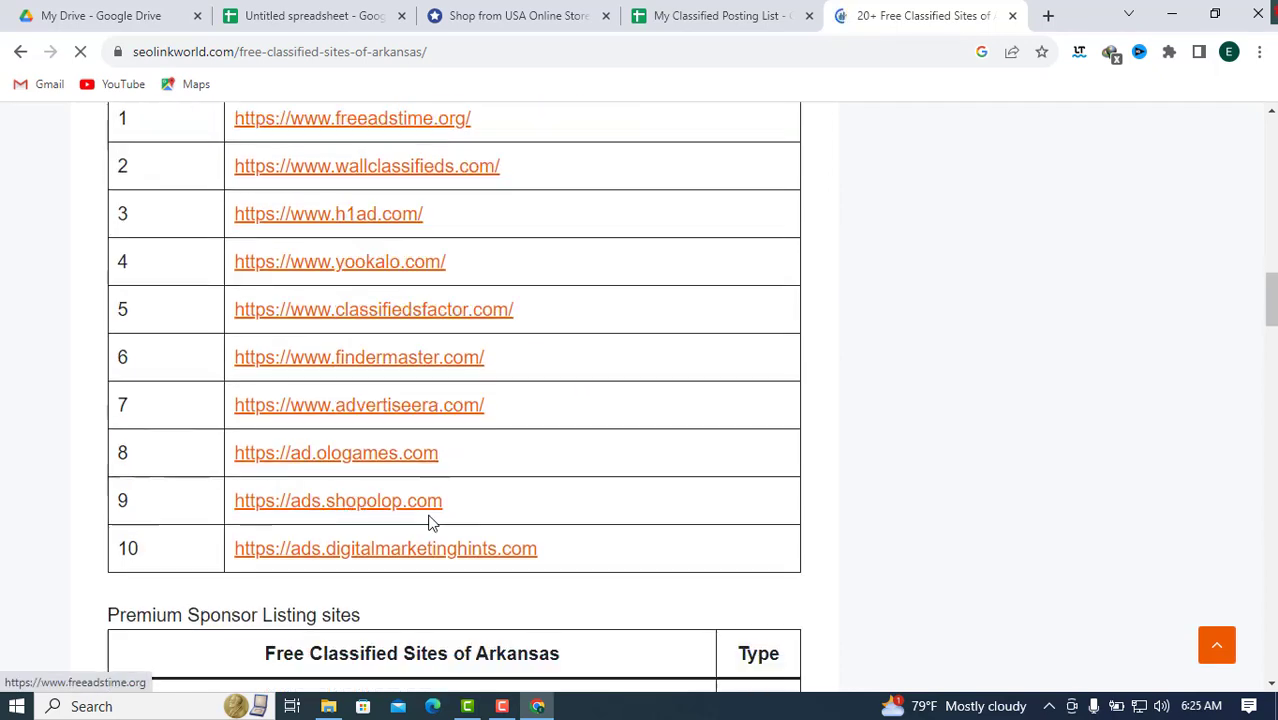
scroll(428, 522, down, 5)
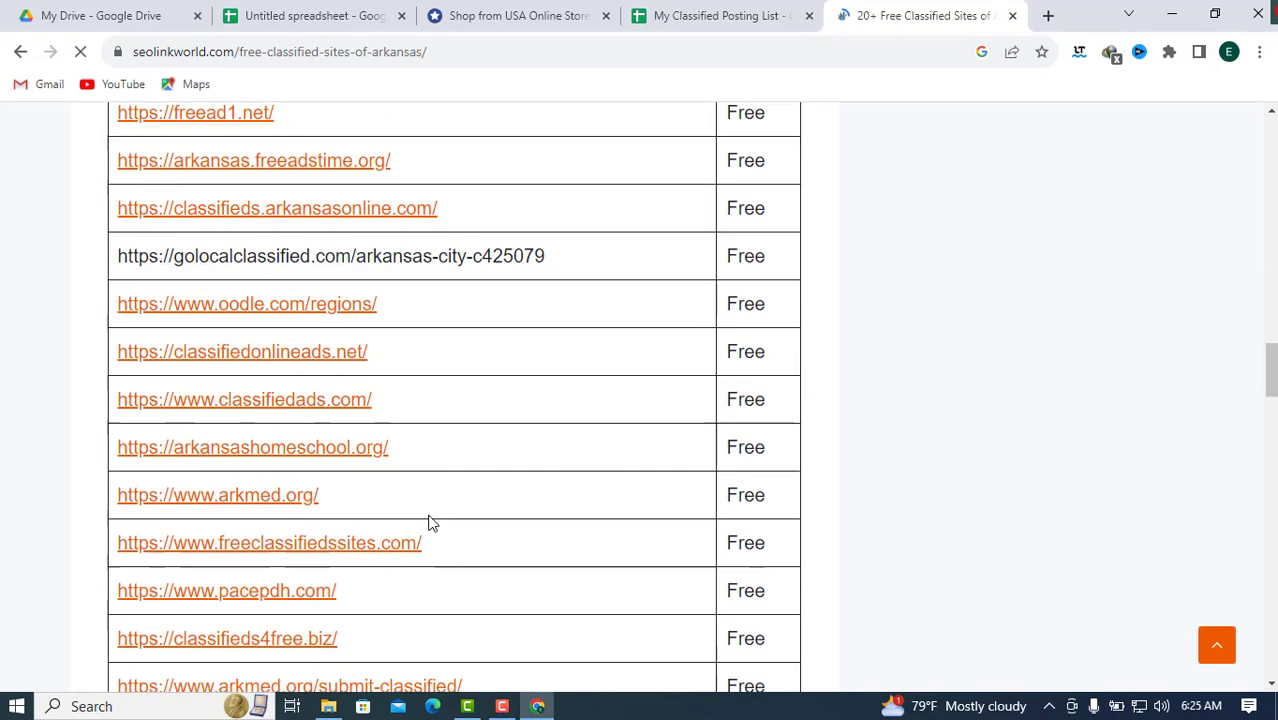
scroll(428, 522, up, 8)
scroll(428, 522, up, 2)
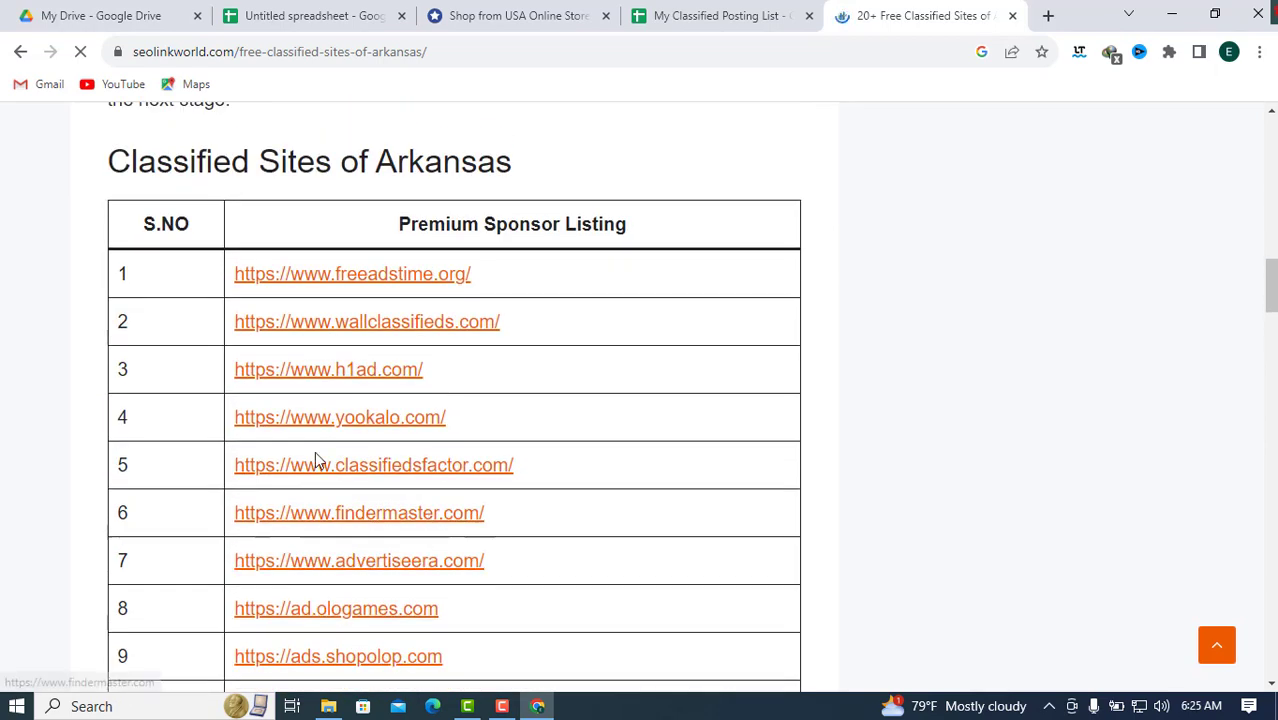
Step: Review the state sections and site links recorded in My Classified Posting List
click(680, 12)
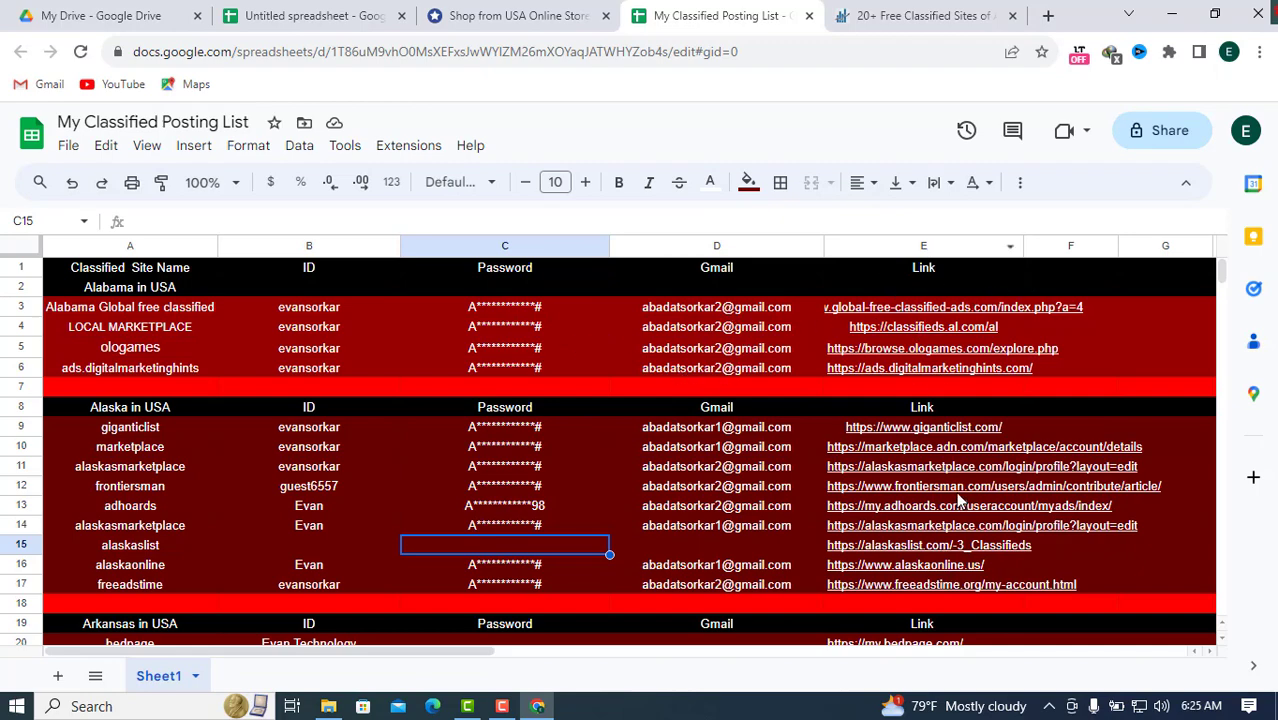
scroll(952, 464, down, 5)
scroll(952, 462, up, 5)
Step: Open the freeadstime.org link from the Arkansas classified sites table in a separate tab and switch to it
click(960, 15)
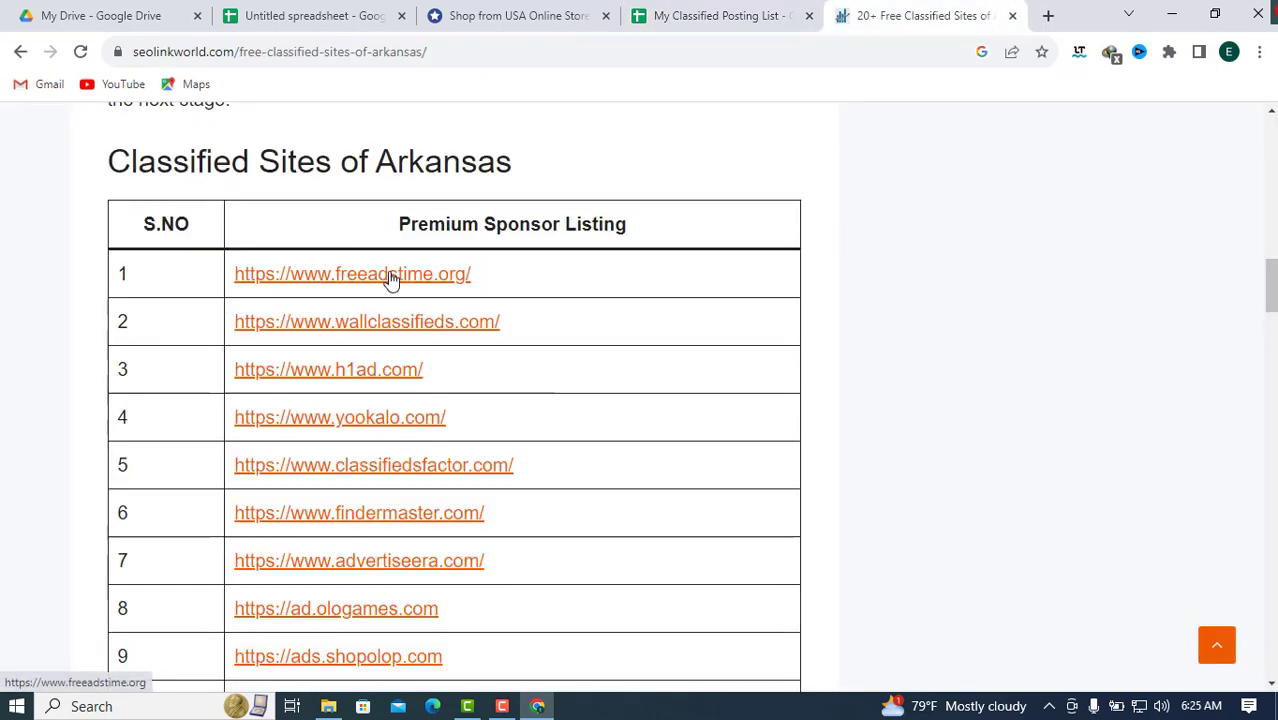
right_click(357, 278)
click(422, 287)
click(958, 10)
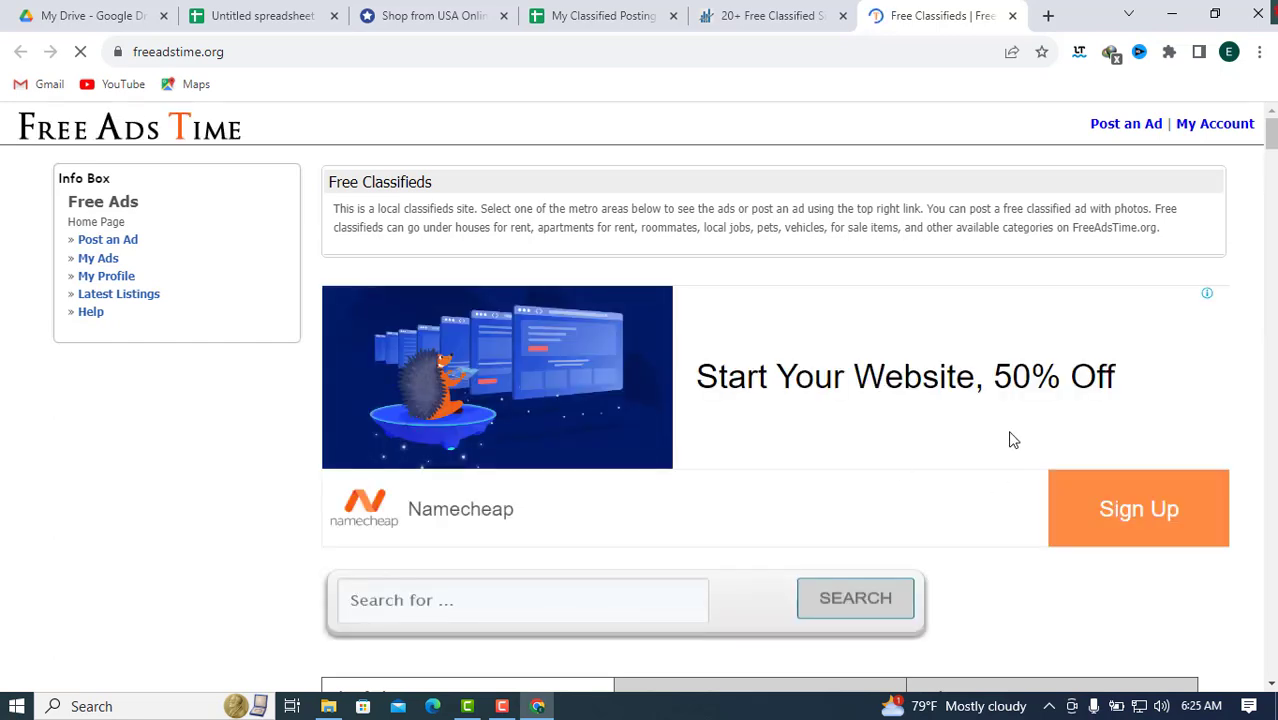
Step: Examine the Free Ads Time home page for its posting options, regions and area listings
scroll(1010, 434, down, 5)
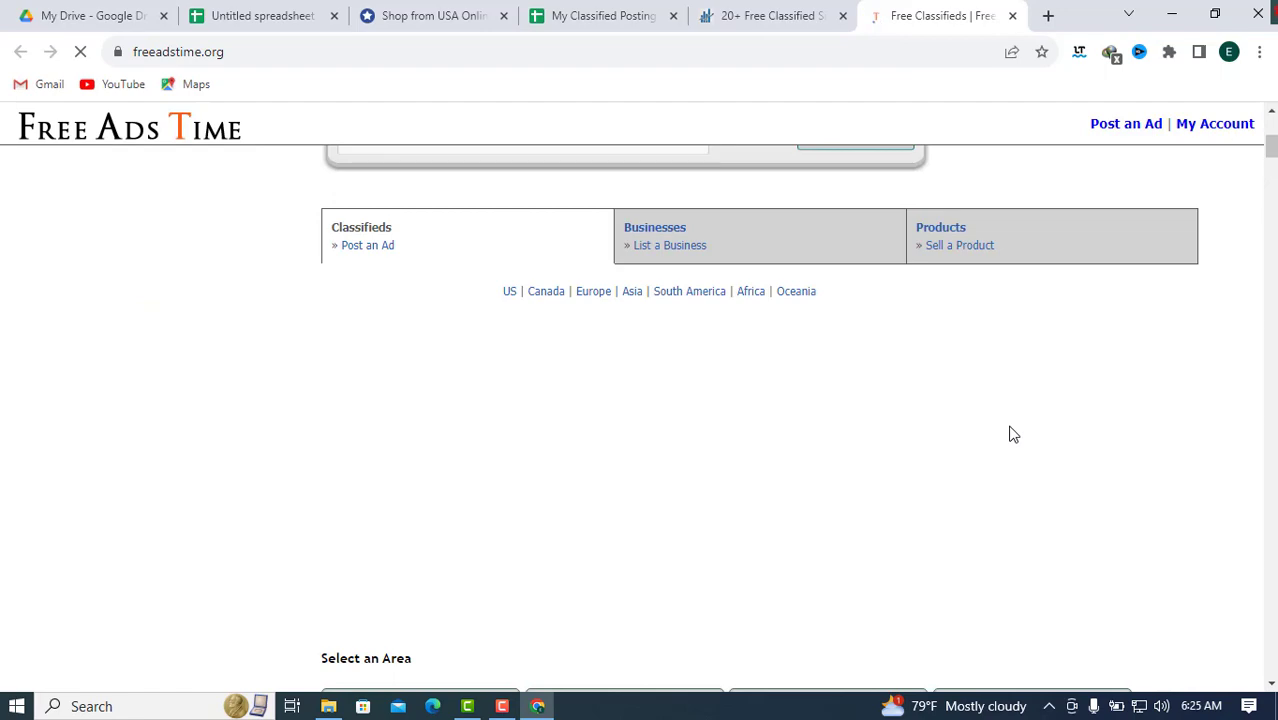
scroll(1010, 434, up, 5)
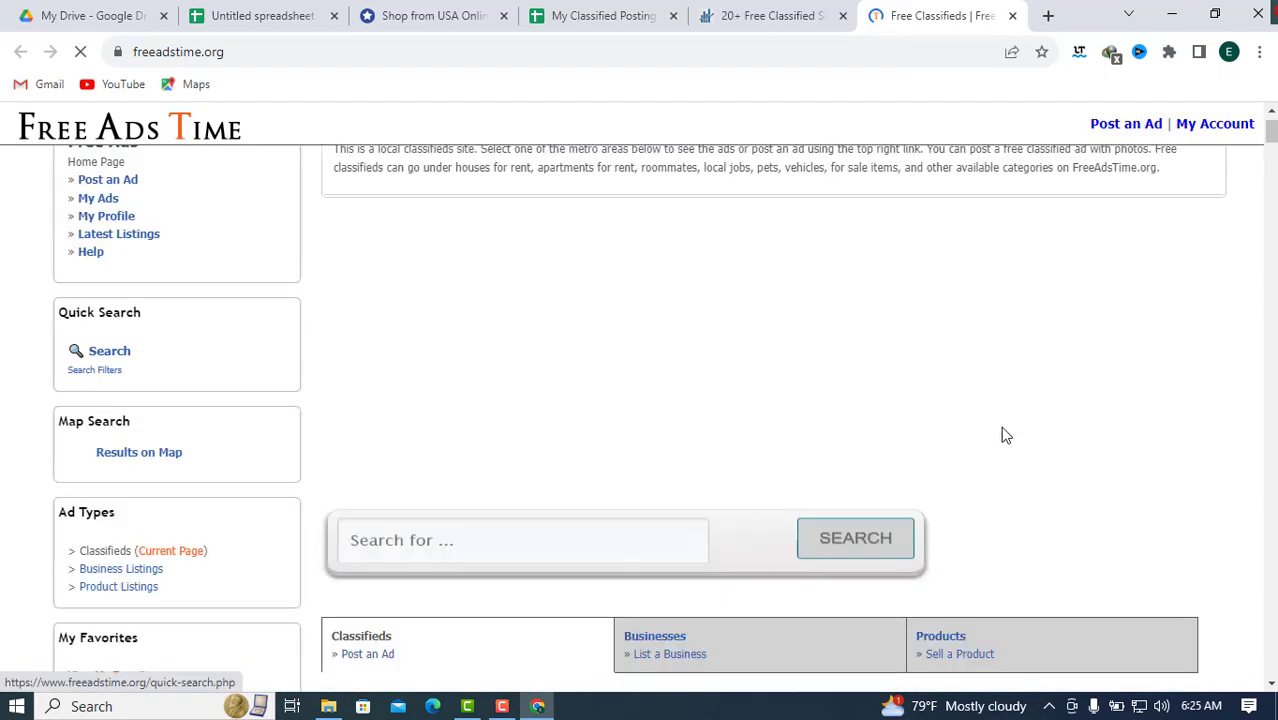
scroll(1005, 435, down, 8)
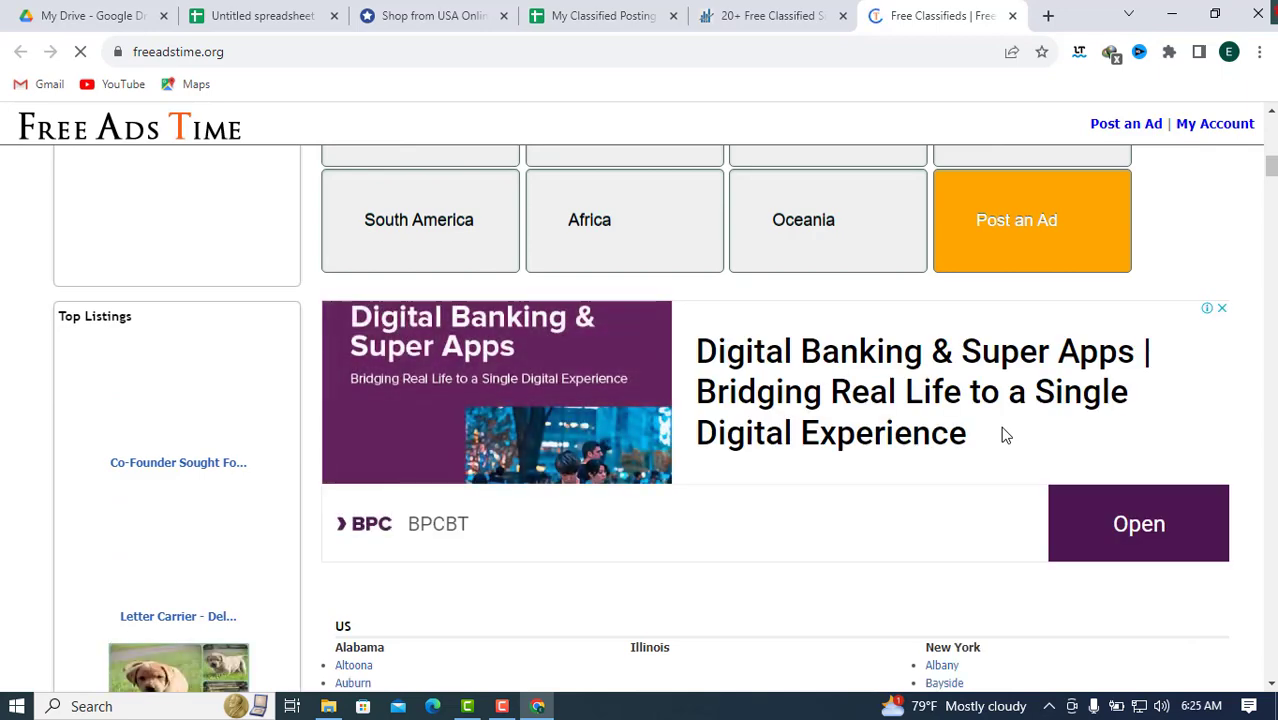
scroll(1005, 435, down, 5)
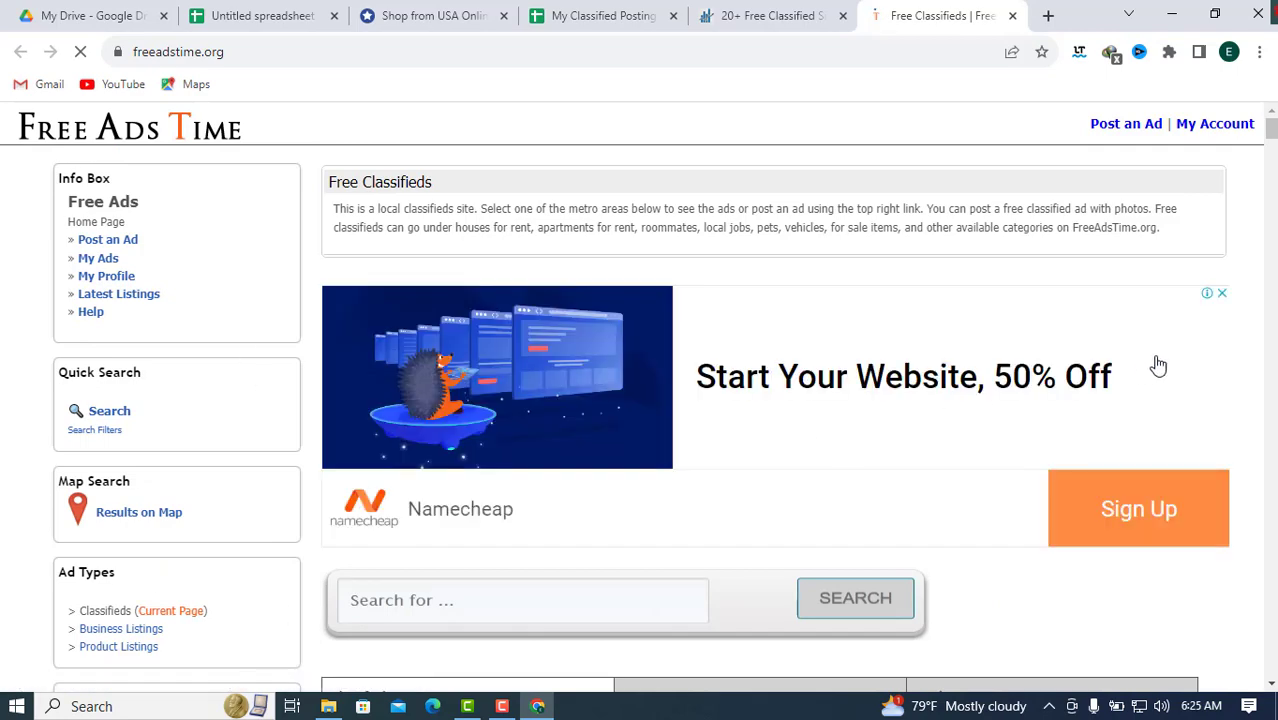
scroll(1053, 450, down, 3)
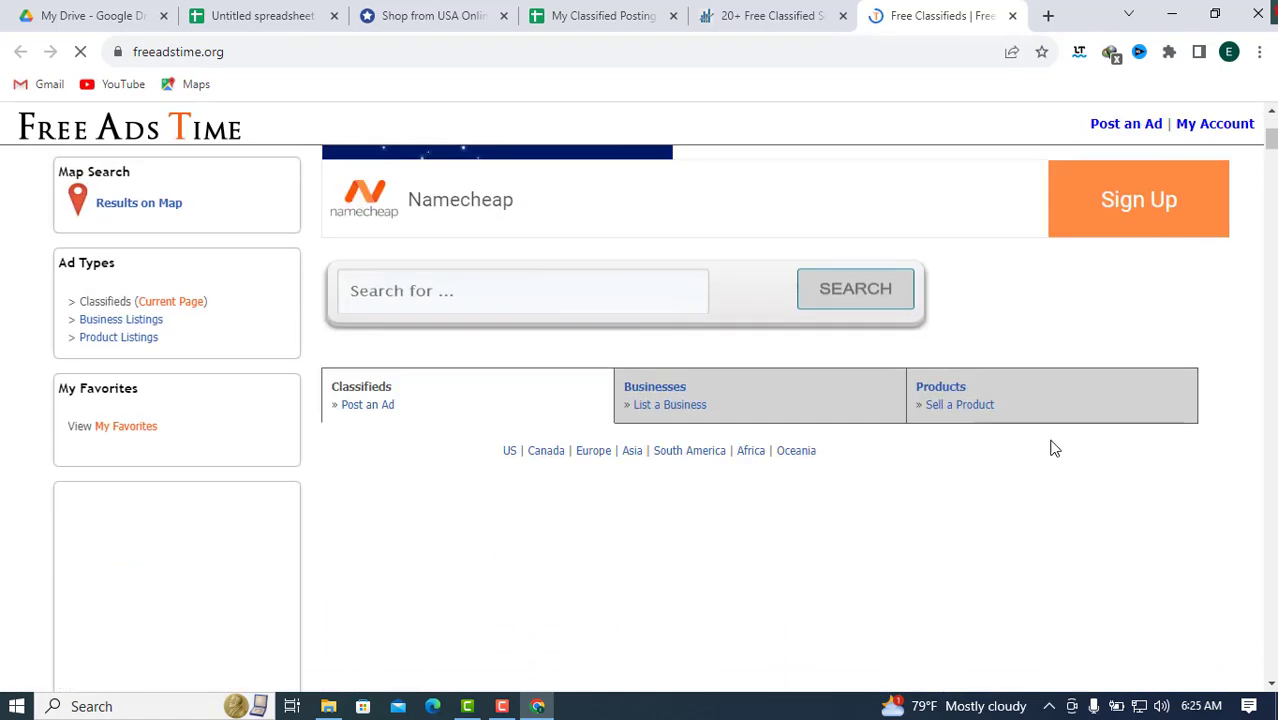
Step: Open the Free Ads Time account area and dismiss the Namecheap pop-up advertisement
scroll(1053, 450, down, 3)
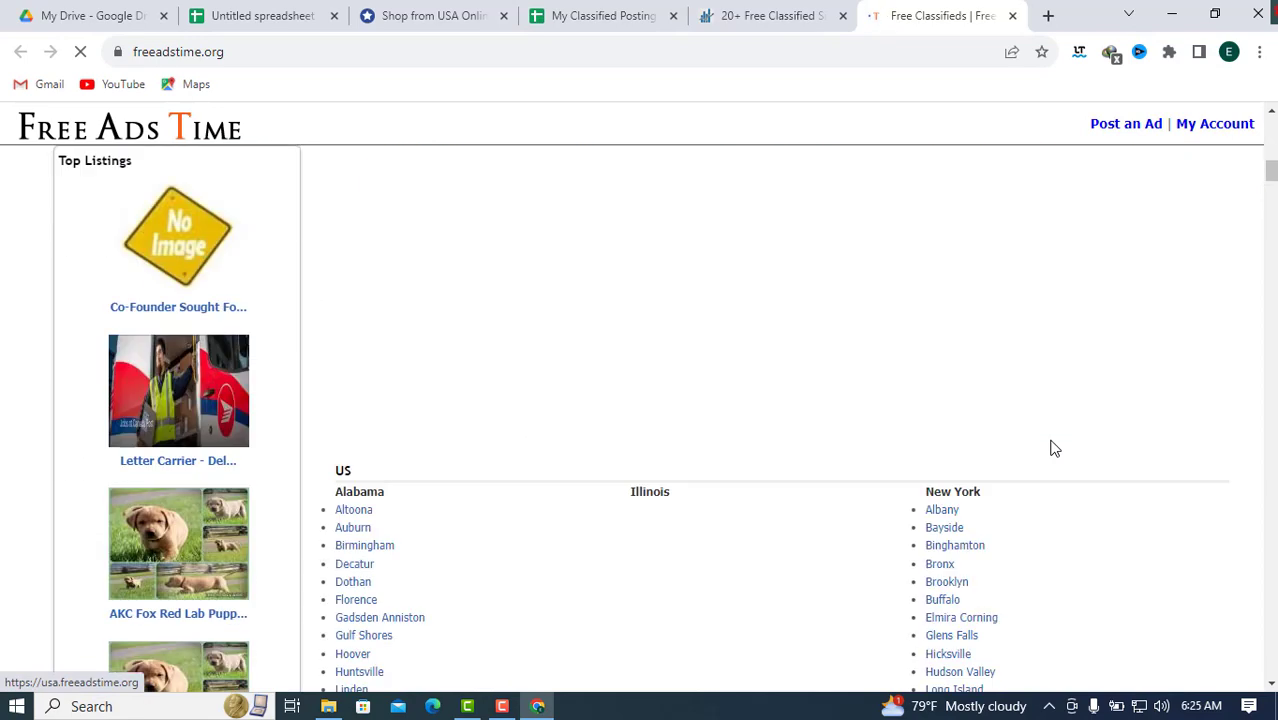
scroll(1053, 450, down, 6)
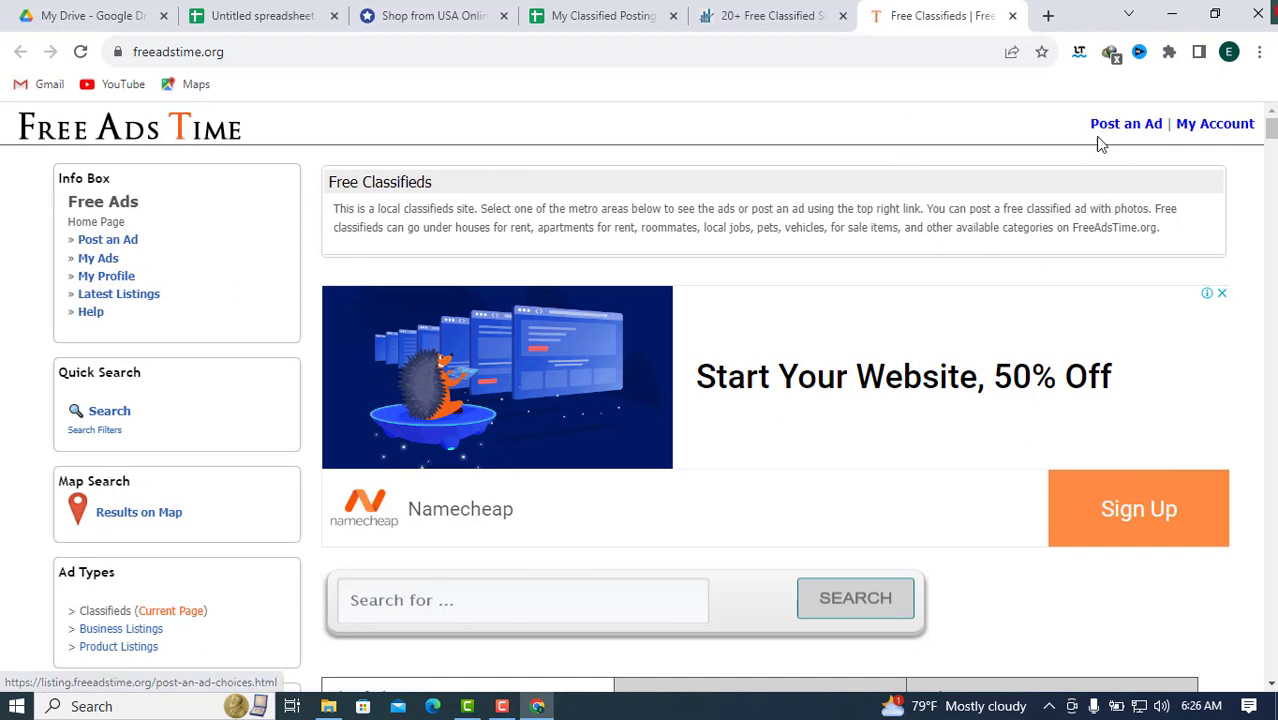
click(1212, 132)
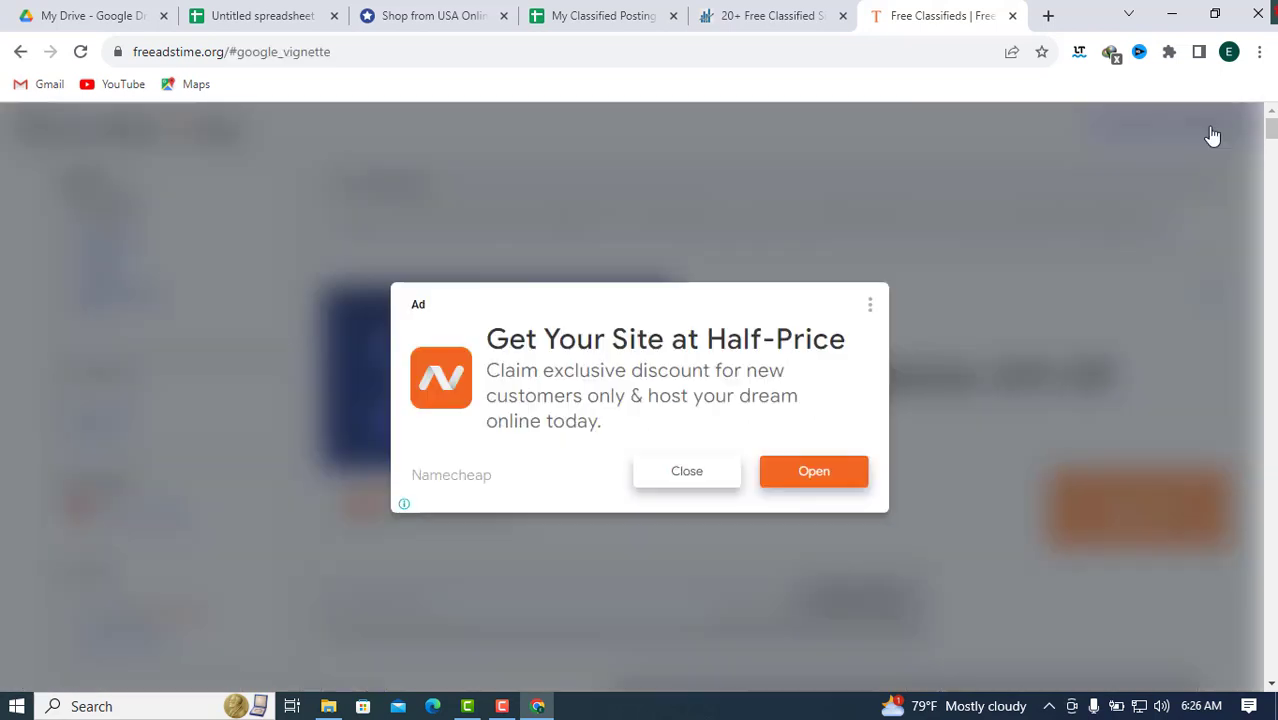
click(697, 489)
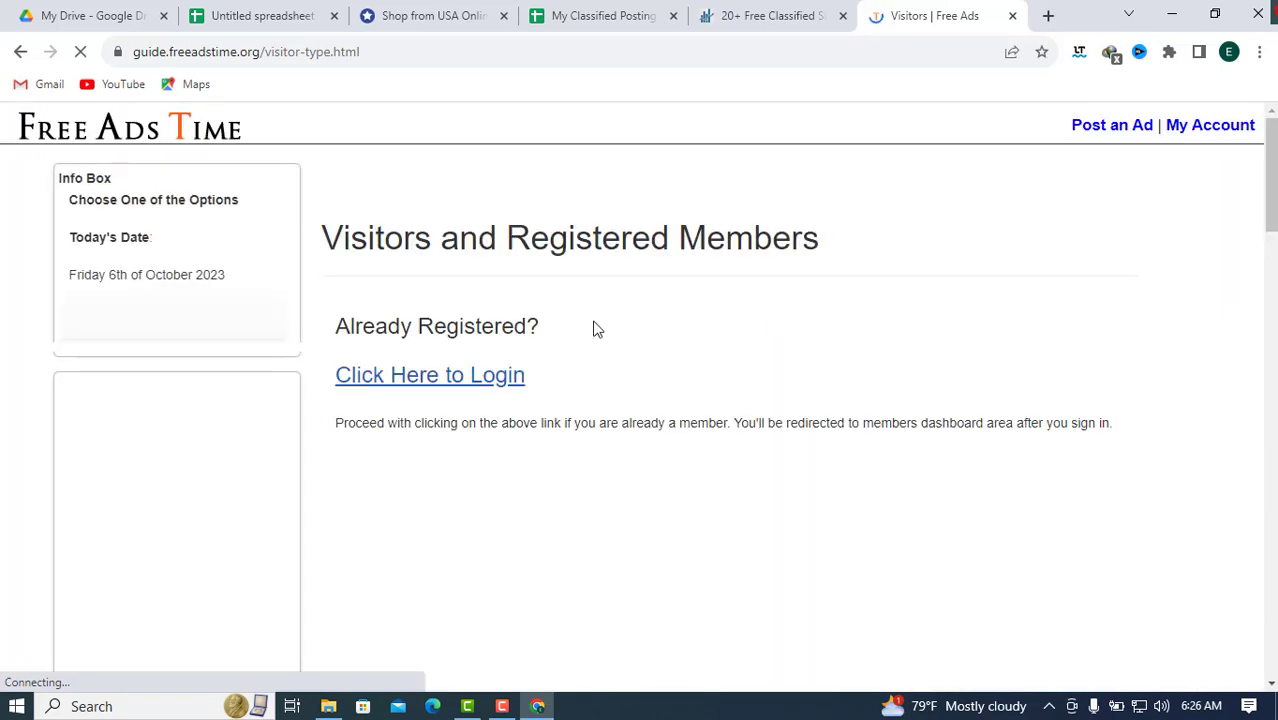
Step: Read through the member login, sign-up and password reset options for visitors, and open the login page
scroll(643, 474, down, 5)
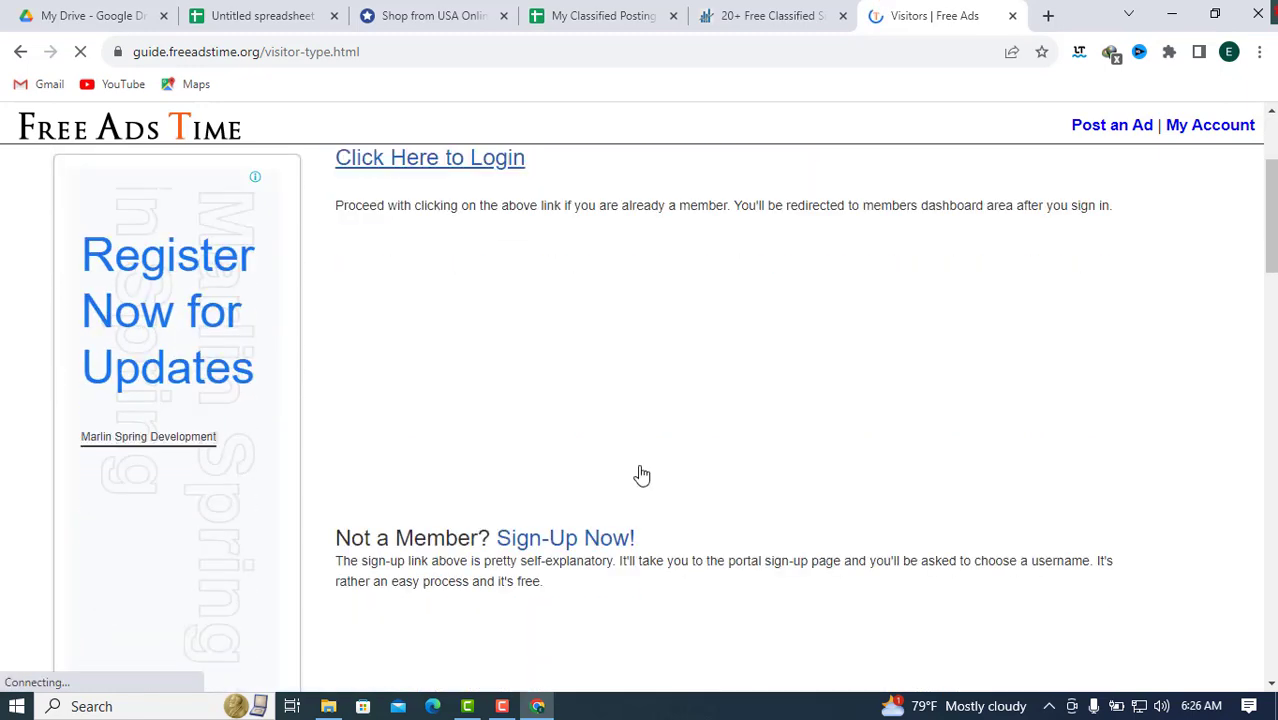
scroll(653, 478, down, 5)
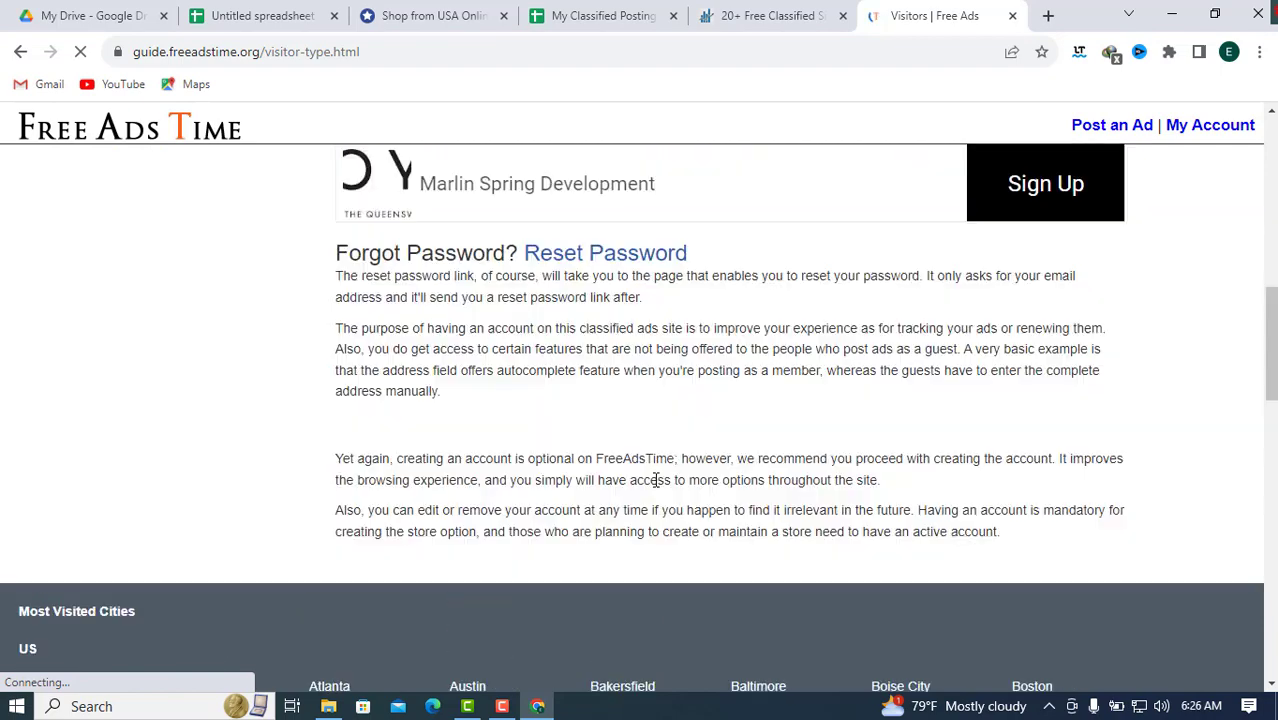
scroll(655, 479, up, 10)
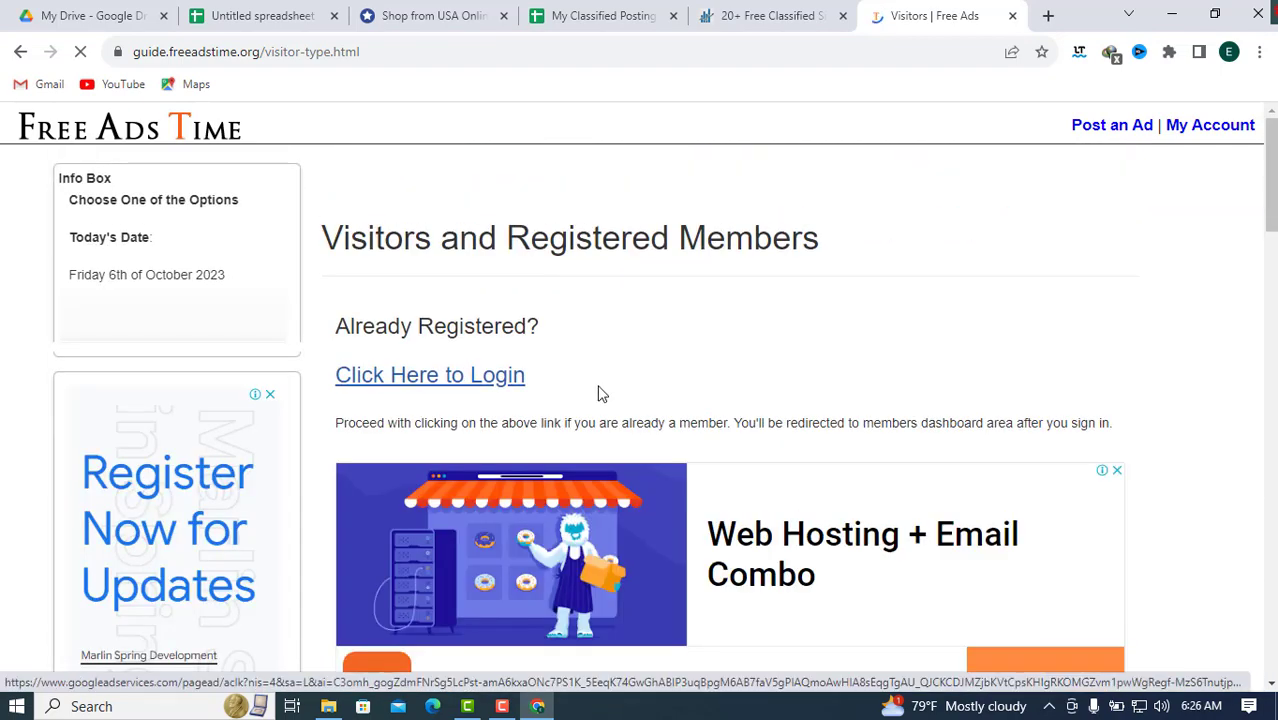
scroll(796, 540, down, 3)
scroll(796, 540, down, 5)
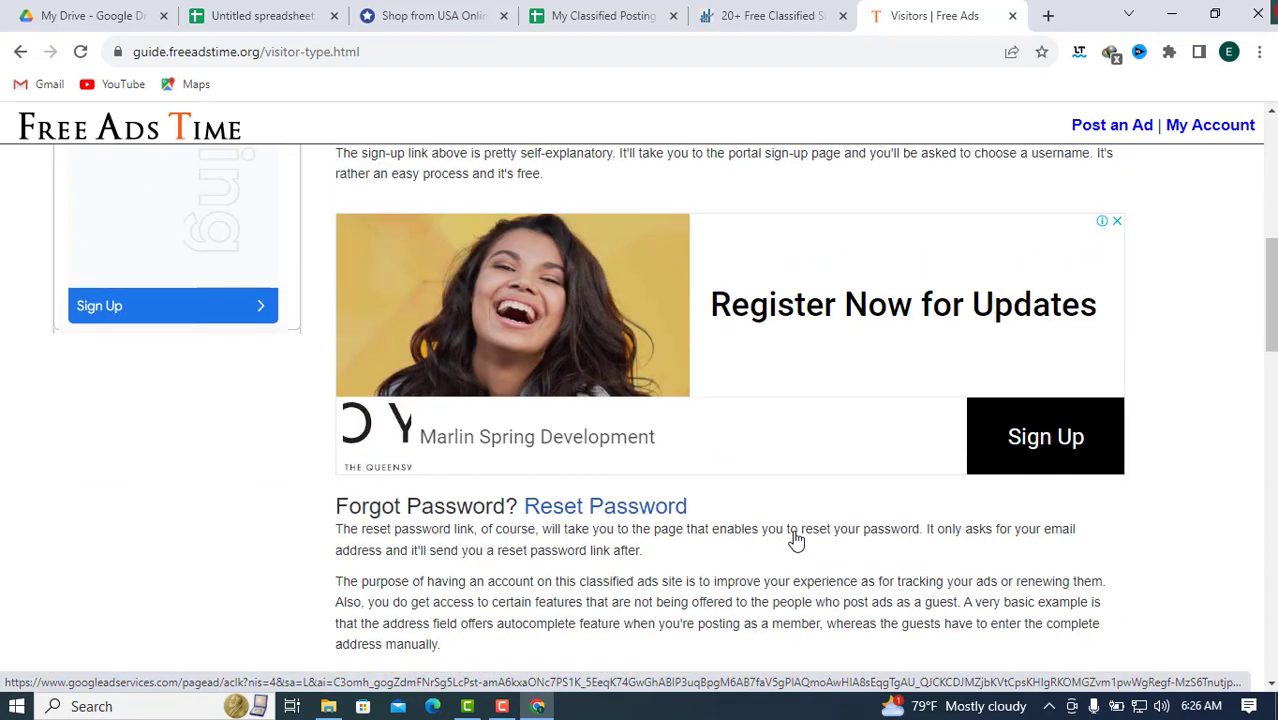
scroll(796, 540, up, 2)
scroll(796, 540, up, 6)
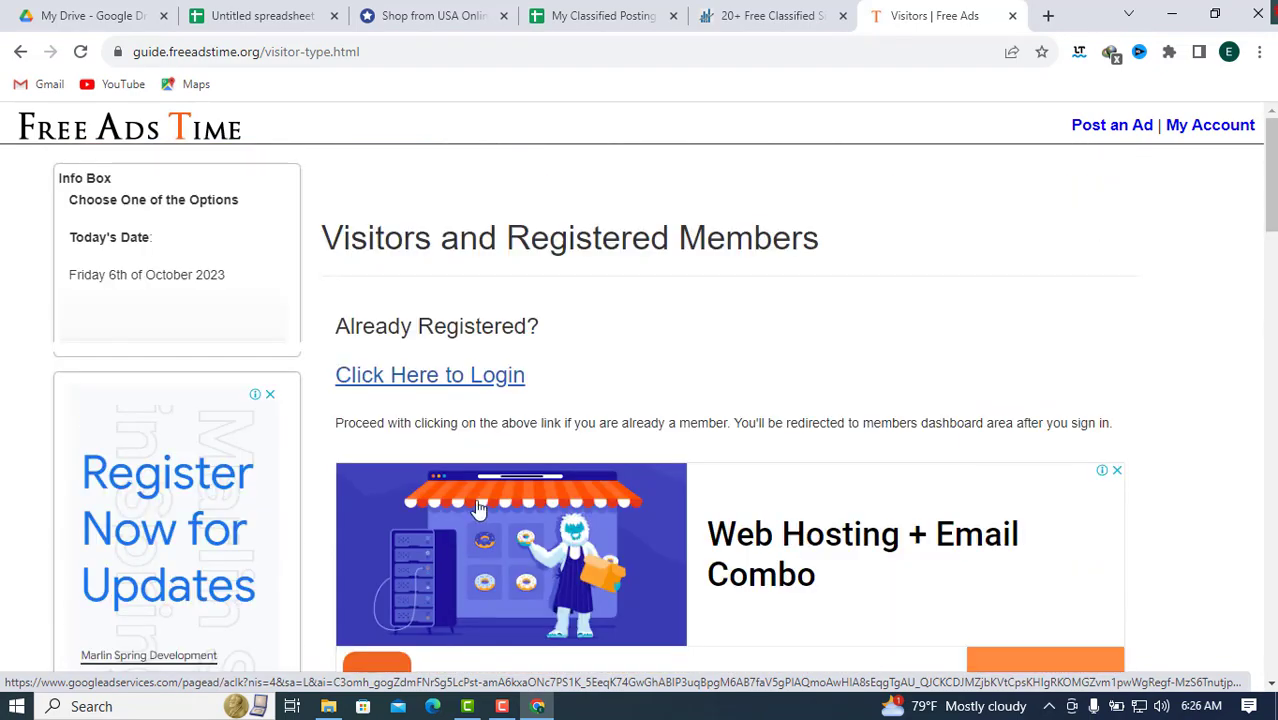
click(466, 384)
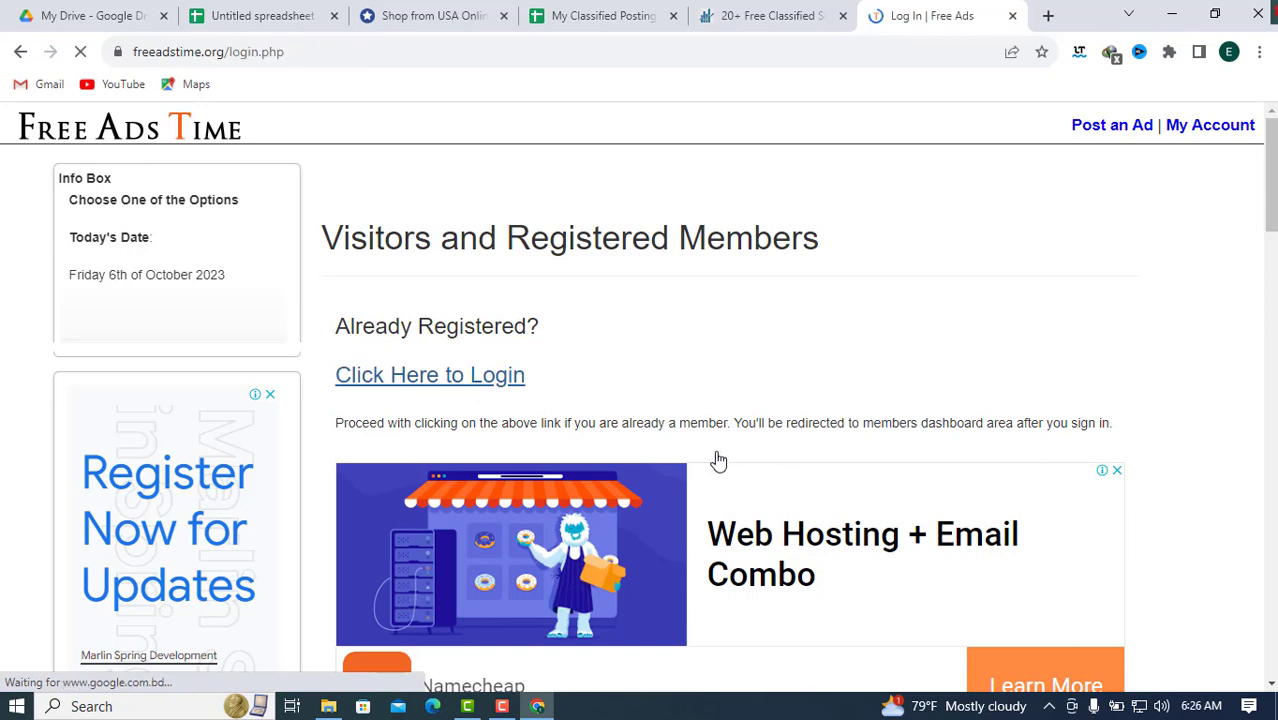
Step: Examine the Free Ads Time login page for its username form, sign-up link and account information
scroll(718, 460, down, 3)
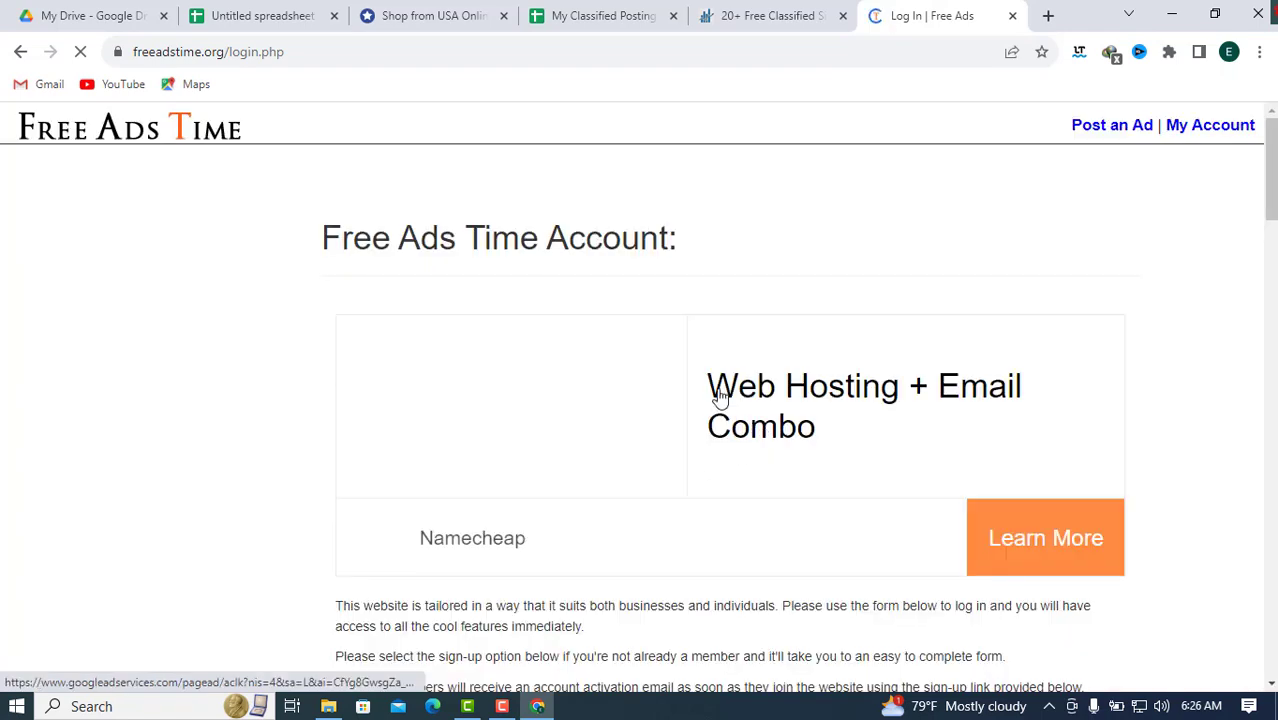
scroll(713, 400, down, 3)
scroll(718, 392, down, 3)
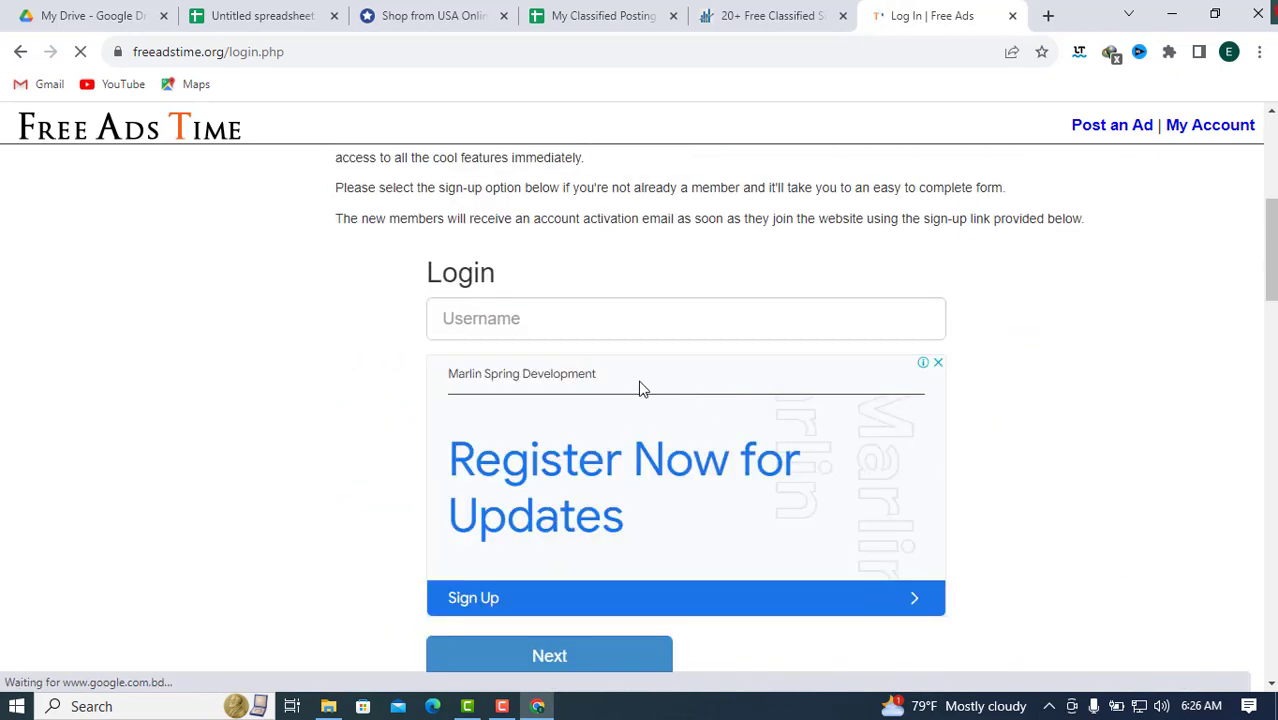
click(571, 323)
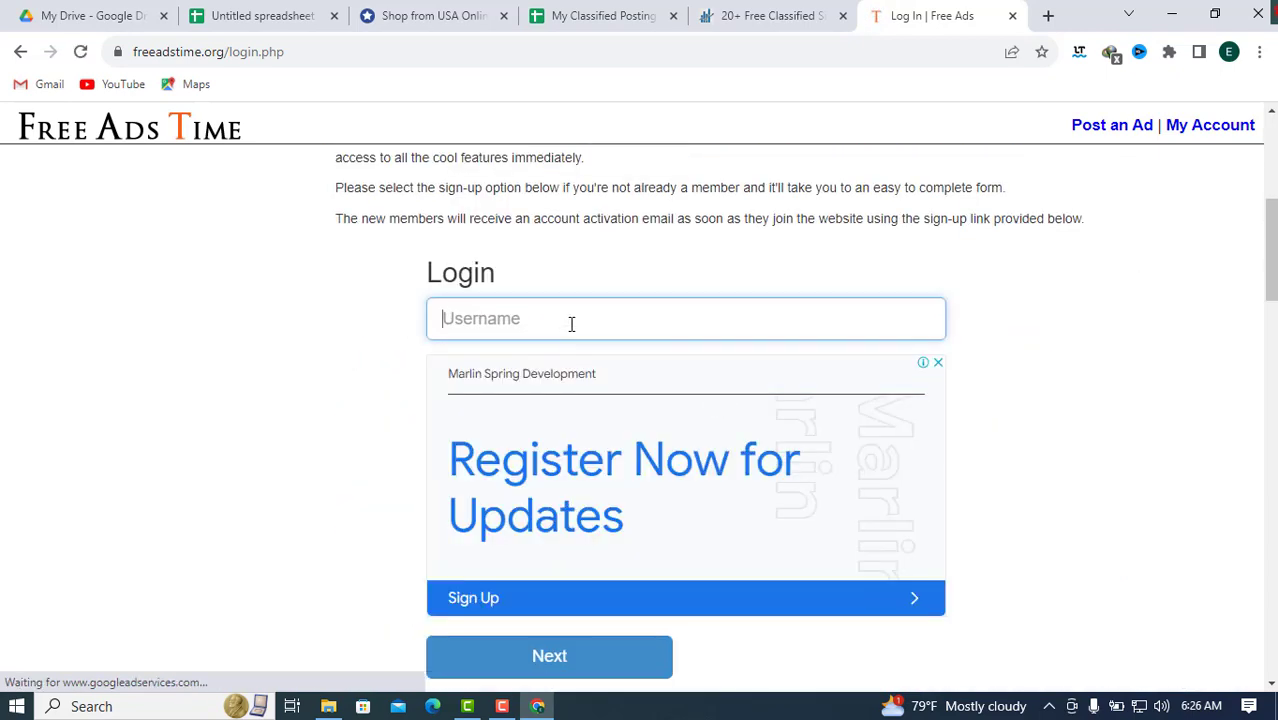
scroll(571, 323, down, 6)
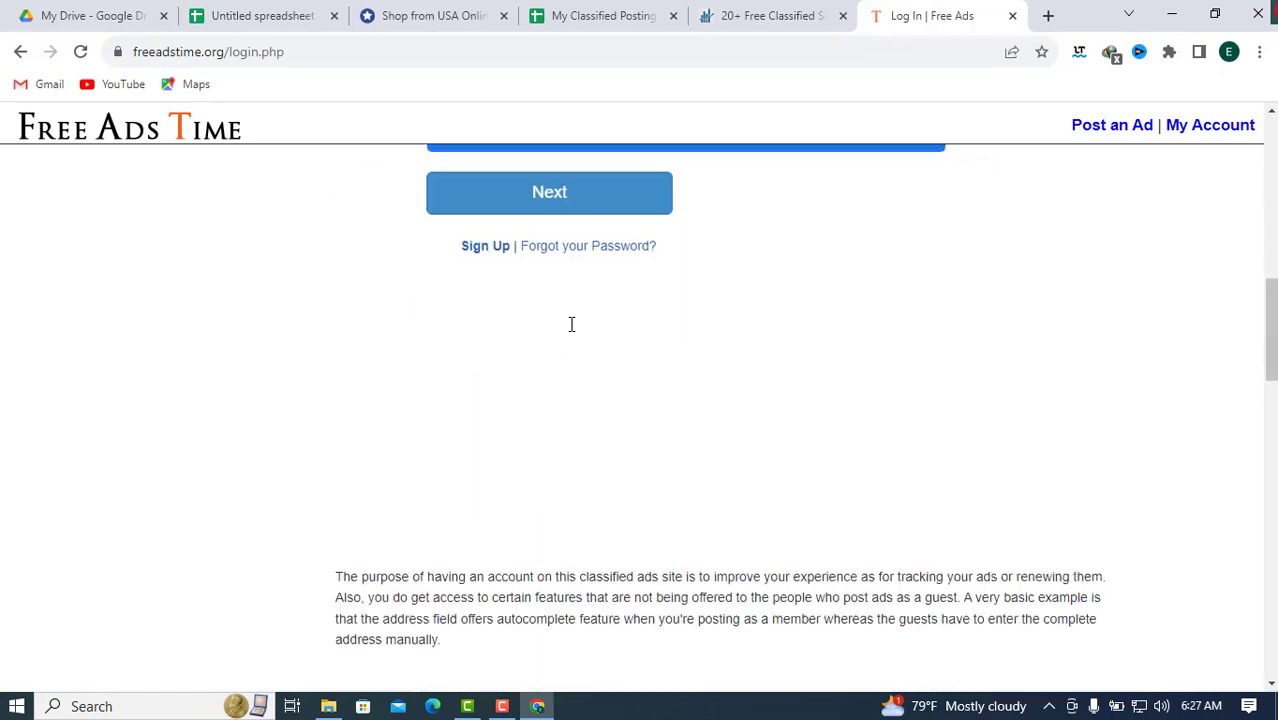
scroll(571, 323, down, 6)
scroll(571, 323, up, 12)
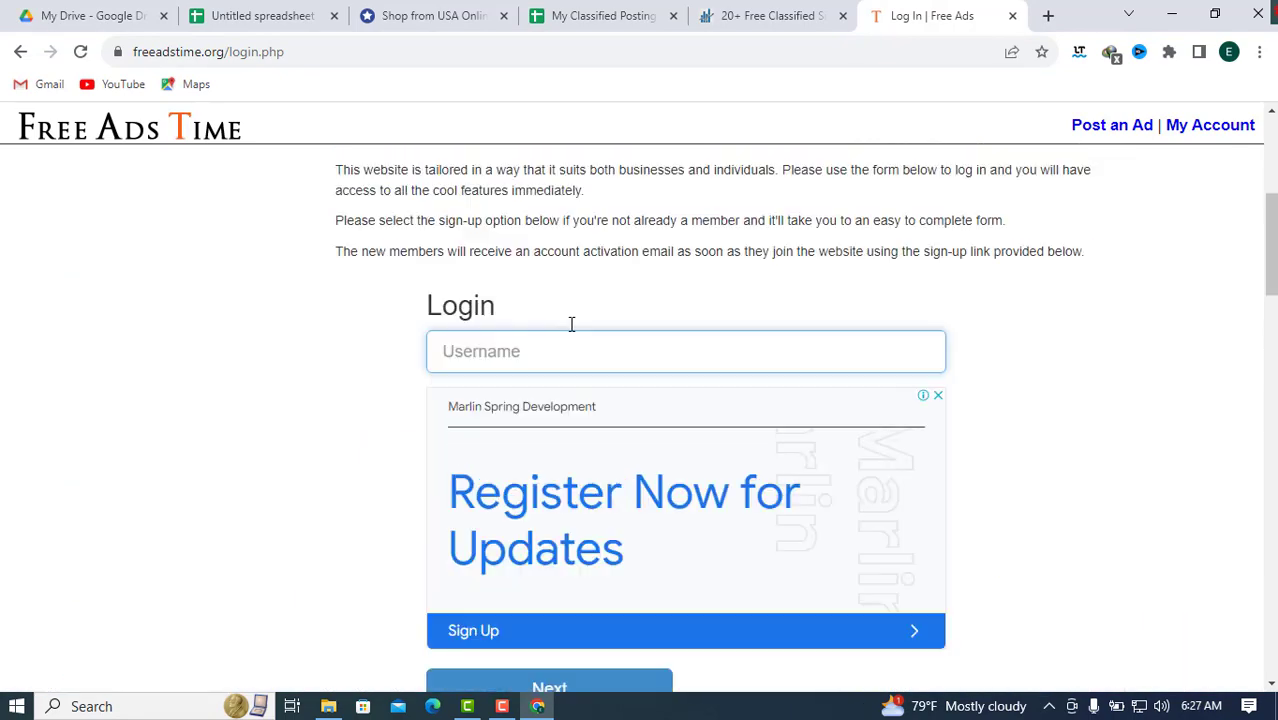
scroll(571, 323, down, 8)
scroll(571, 323, up, 6)
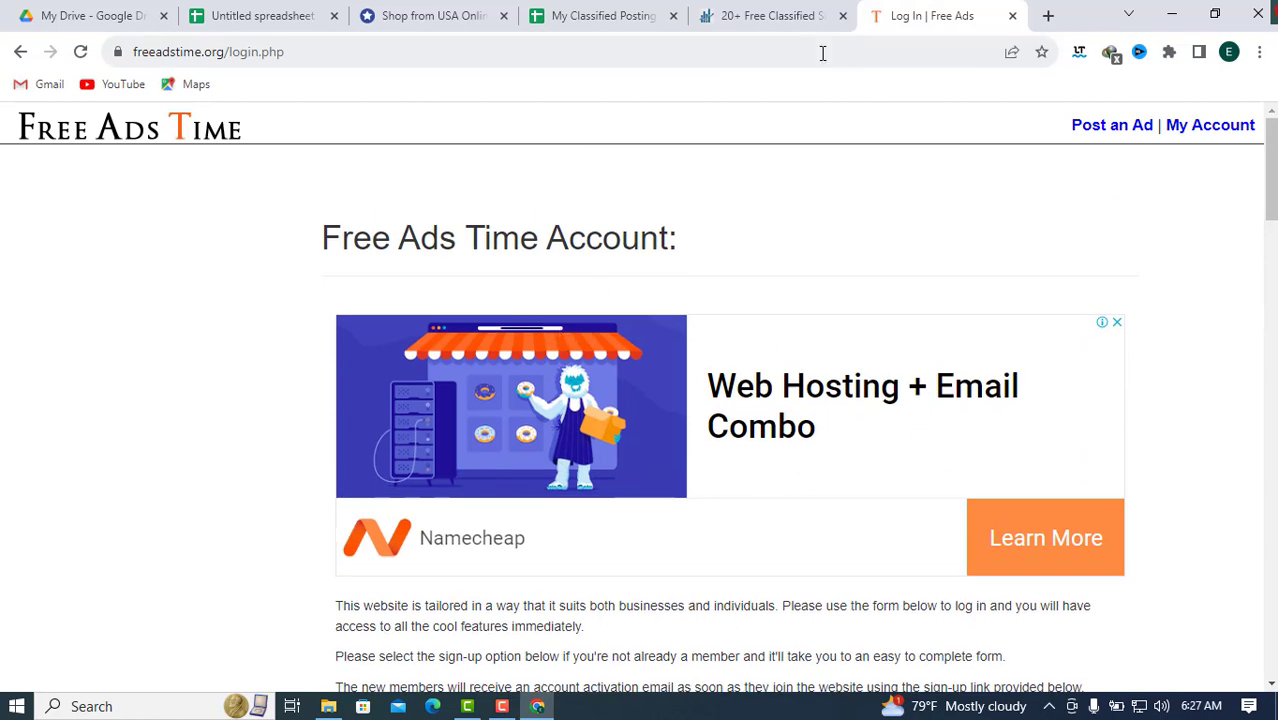
click(1097, 133)
click(502, 706)
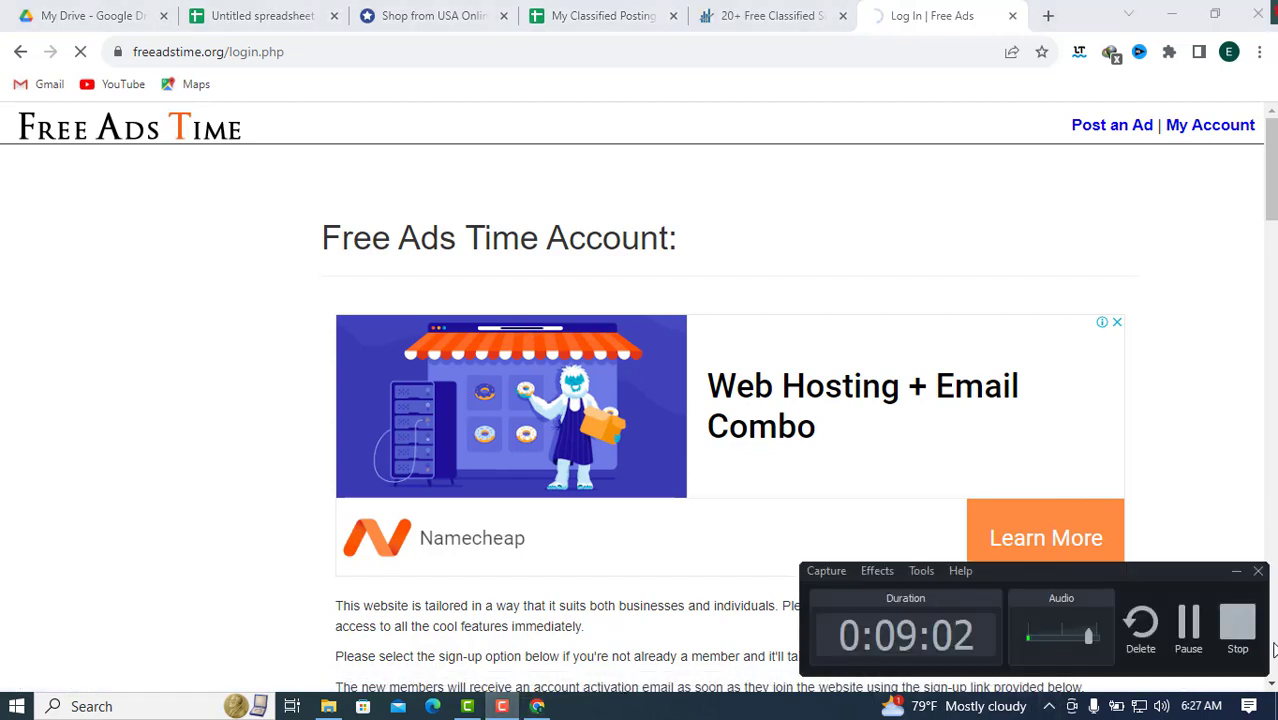
click(1188, 625)
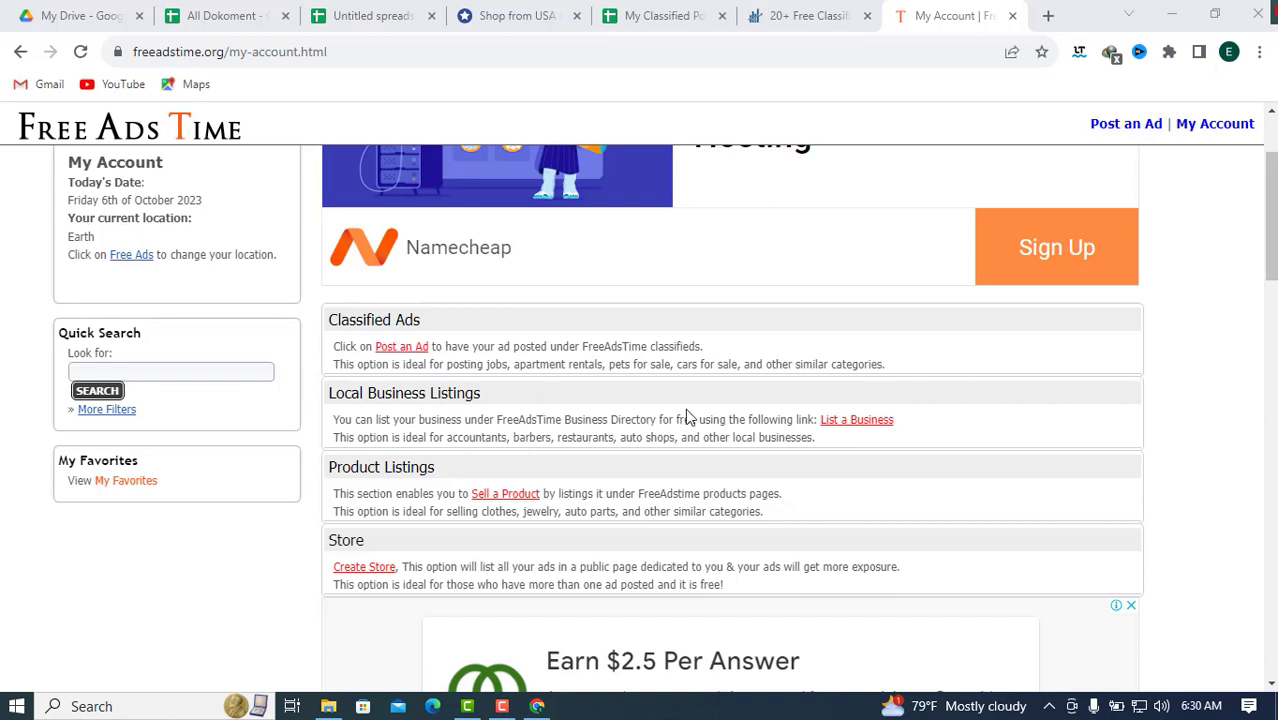
Step: Look over the listing options on the account page and open Post an Ad under Classified Ads
scroll(684, 416, up, 2)
scroll(667, 413, down, 3)
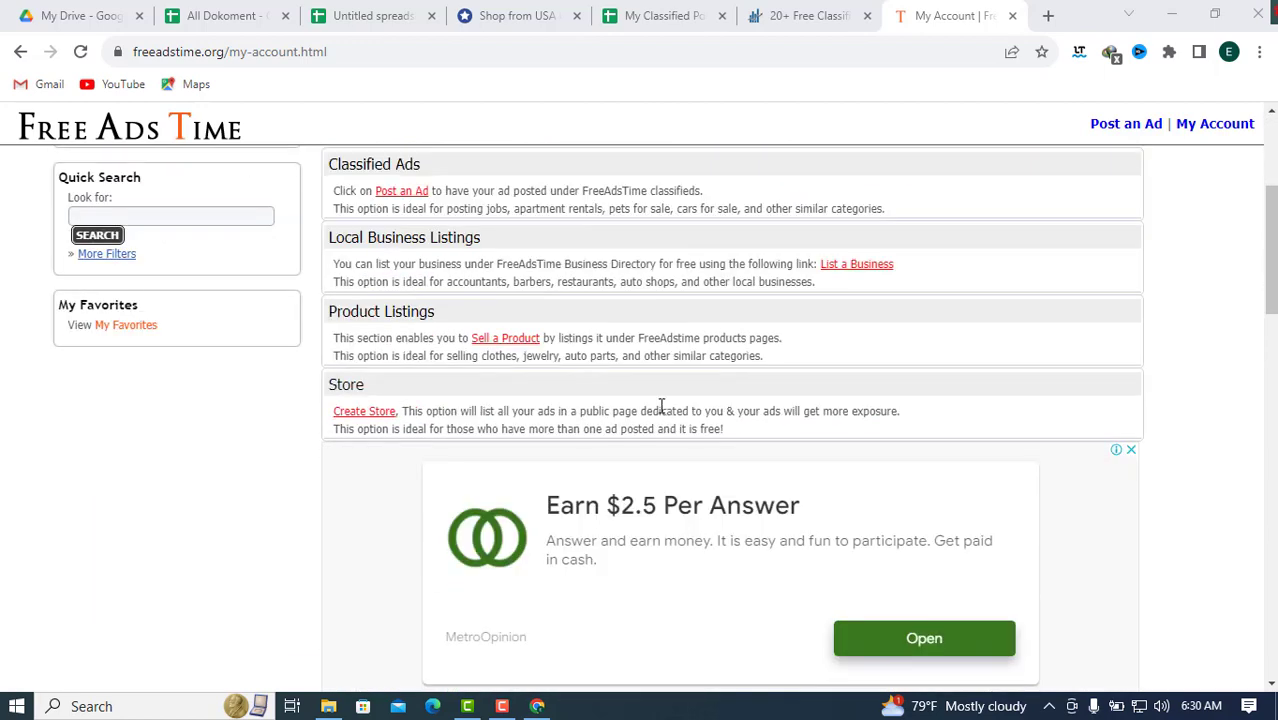
scroll(661, 406, up, 2)
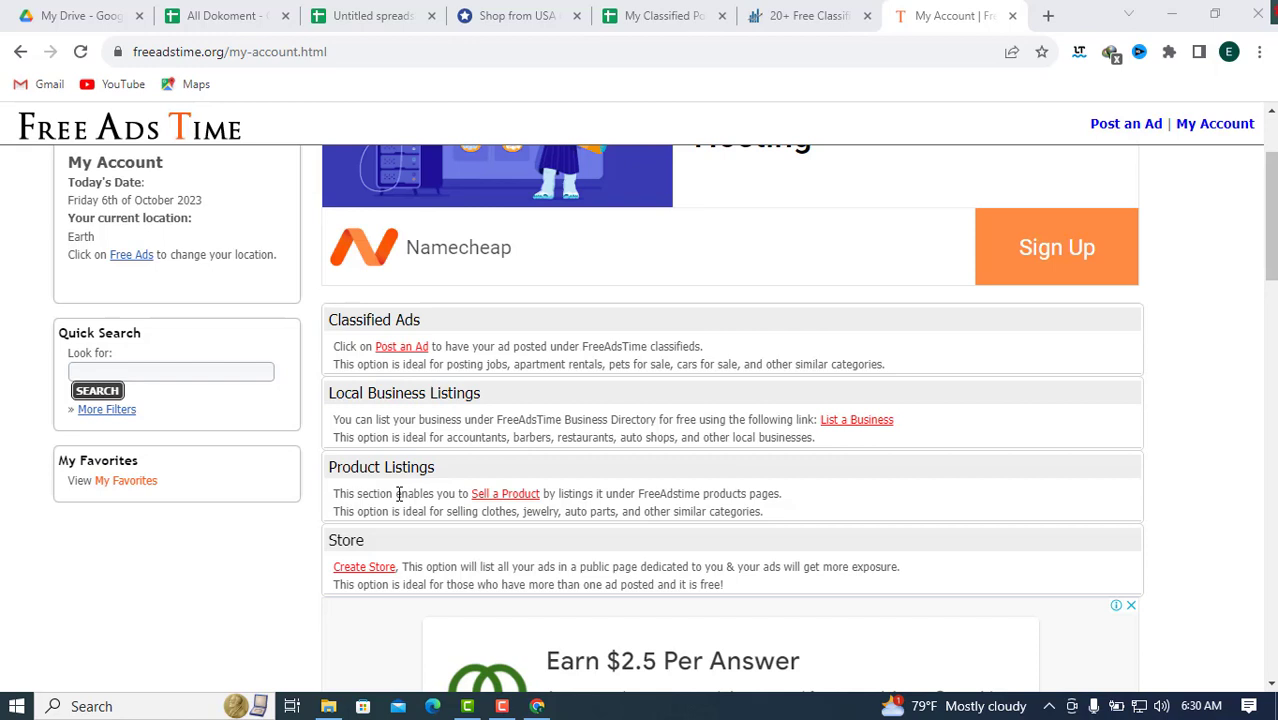
click(410, 350)
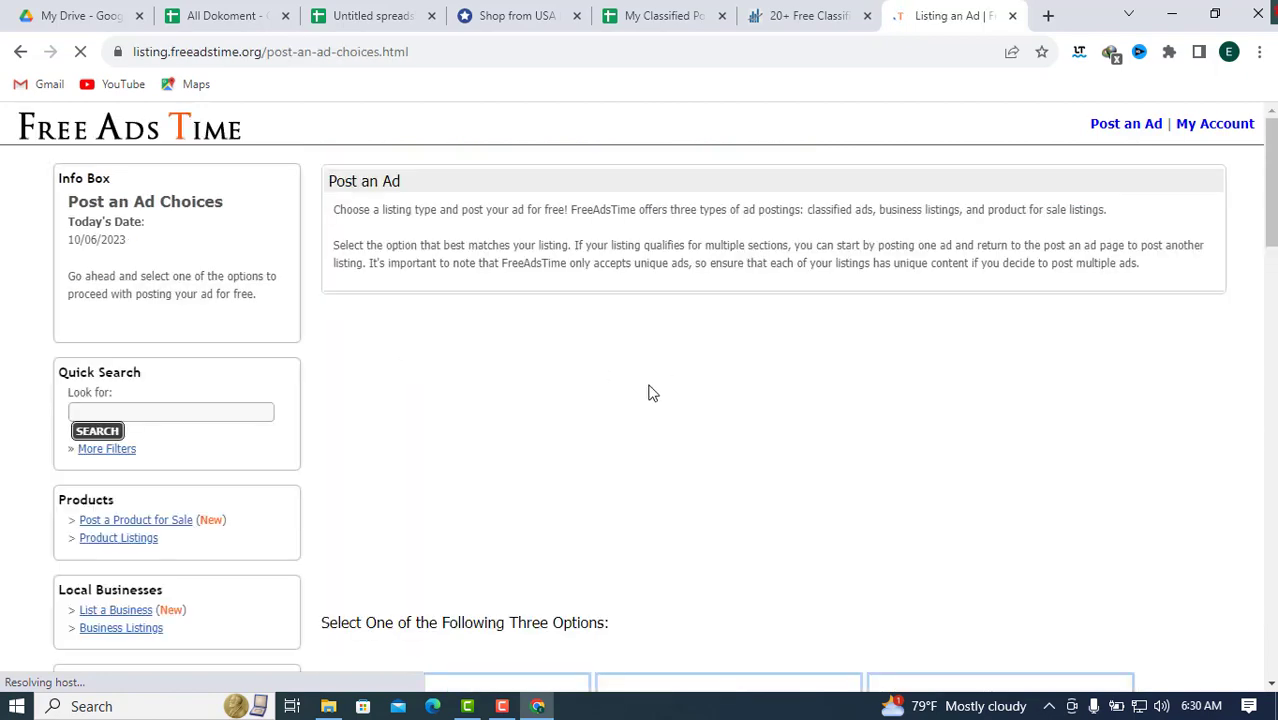
Step: Choose Post a Classified Ad from the three listing types and go to the form's category choices
scroll(810, 382, down, 2)
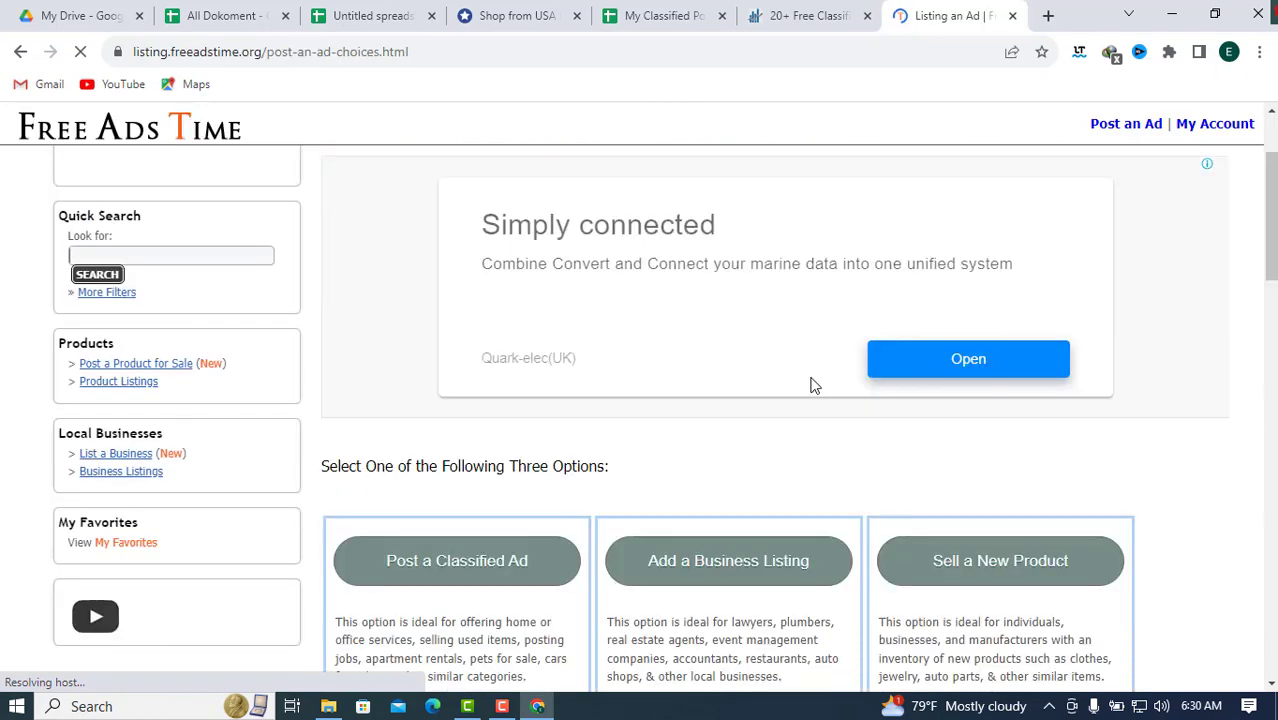
scroll(813, 385, down, 3)
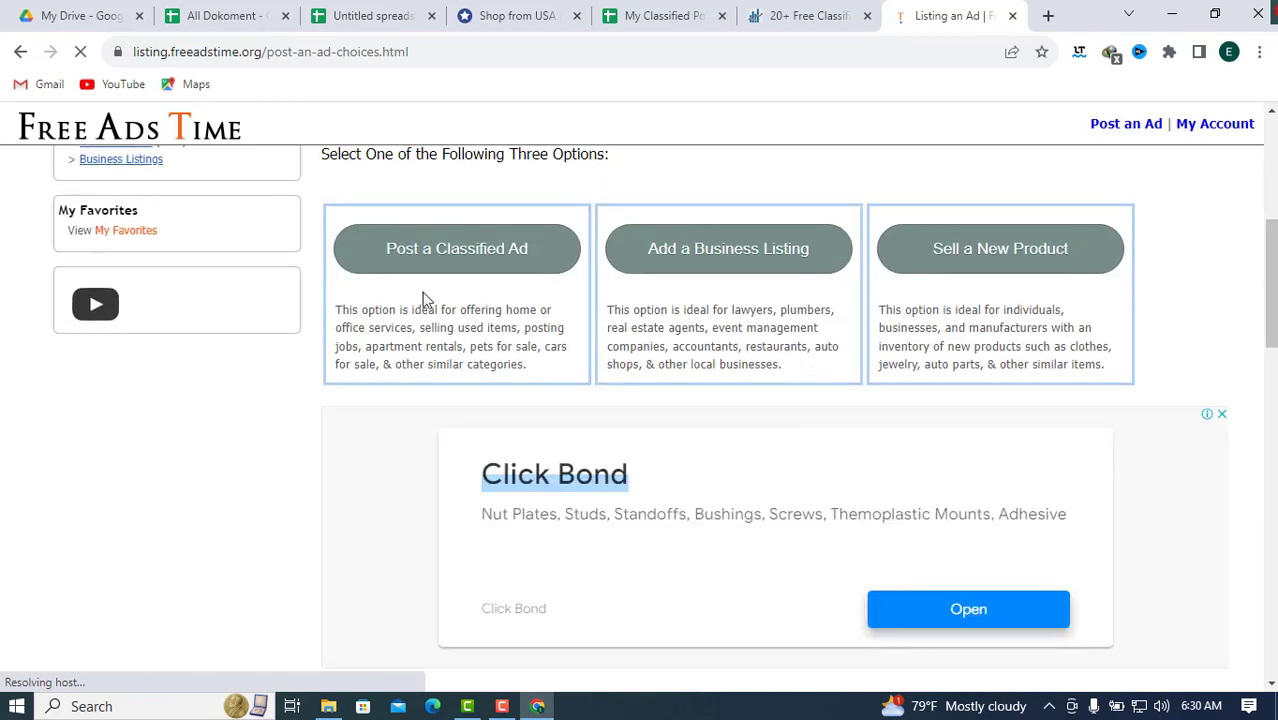
right_click(473, 249)
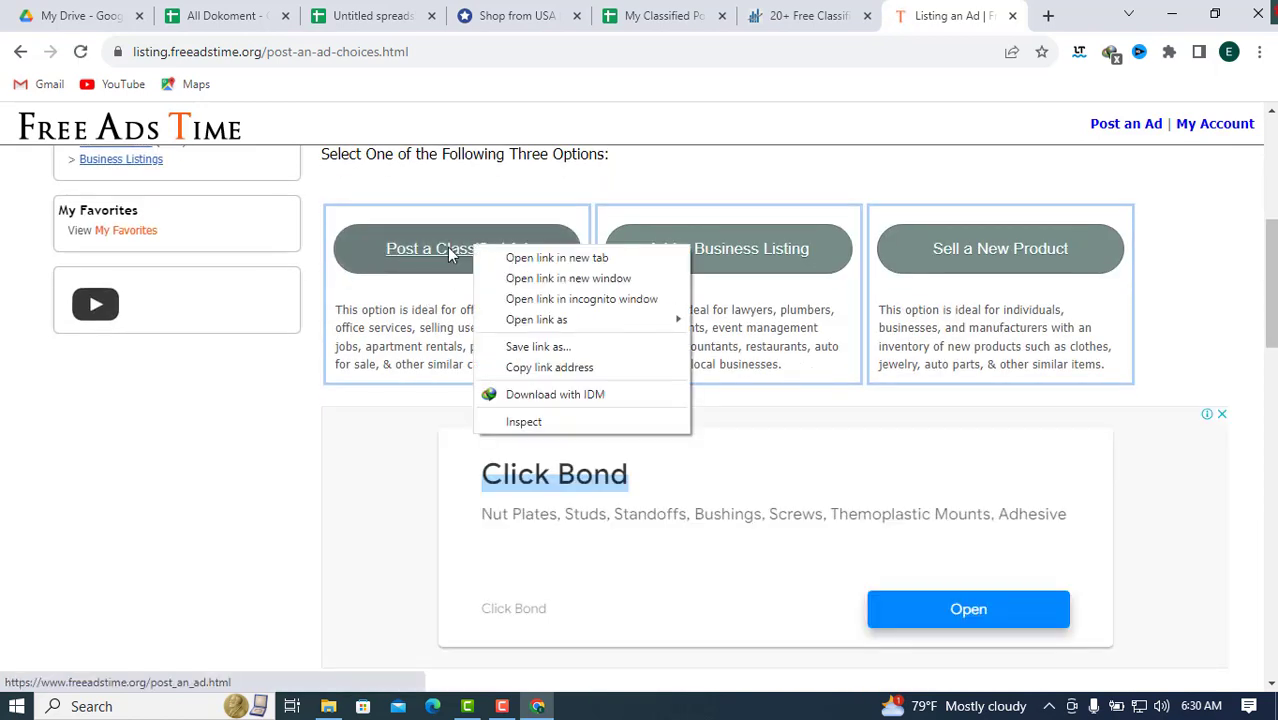
click(430, 258)
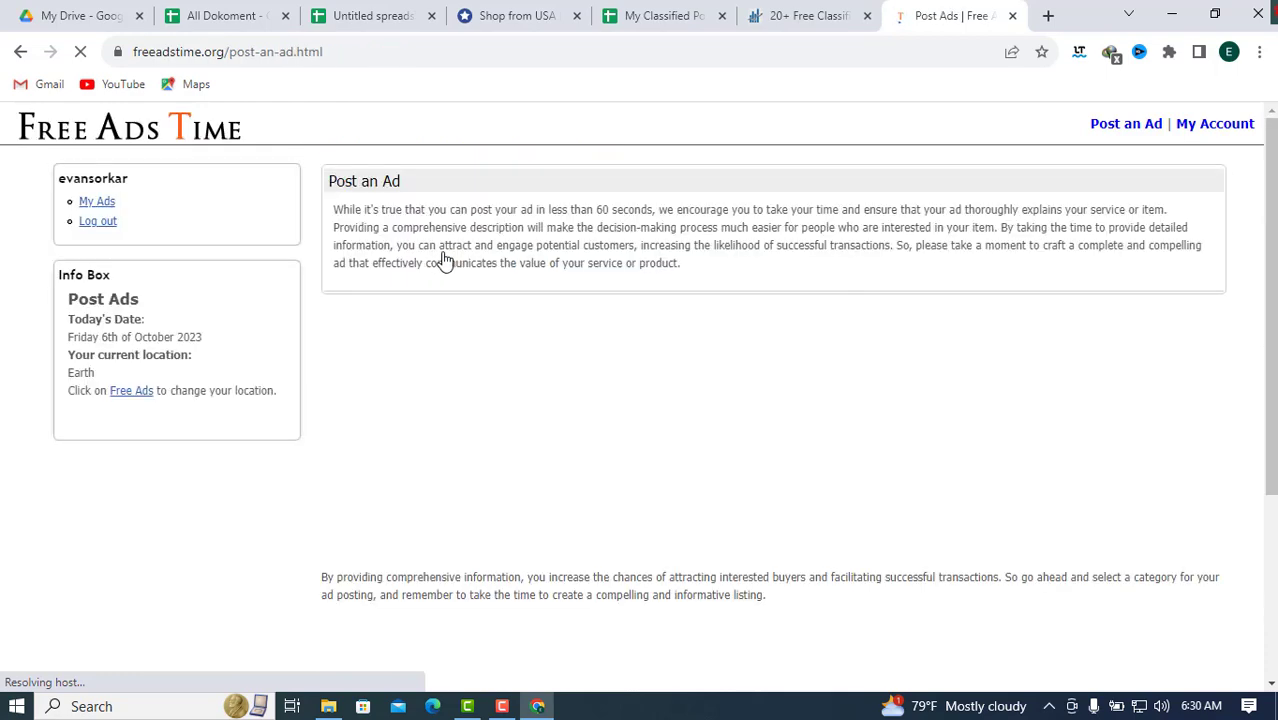
scroll(819, 388, down, 2)
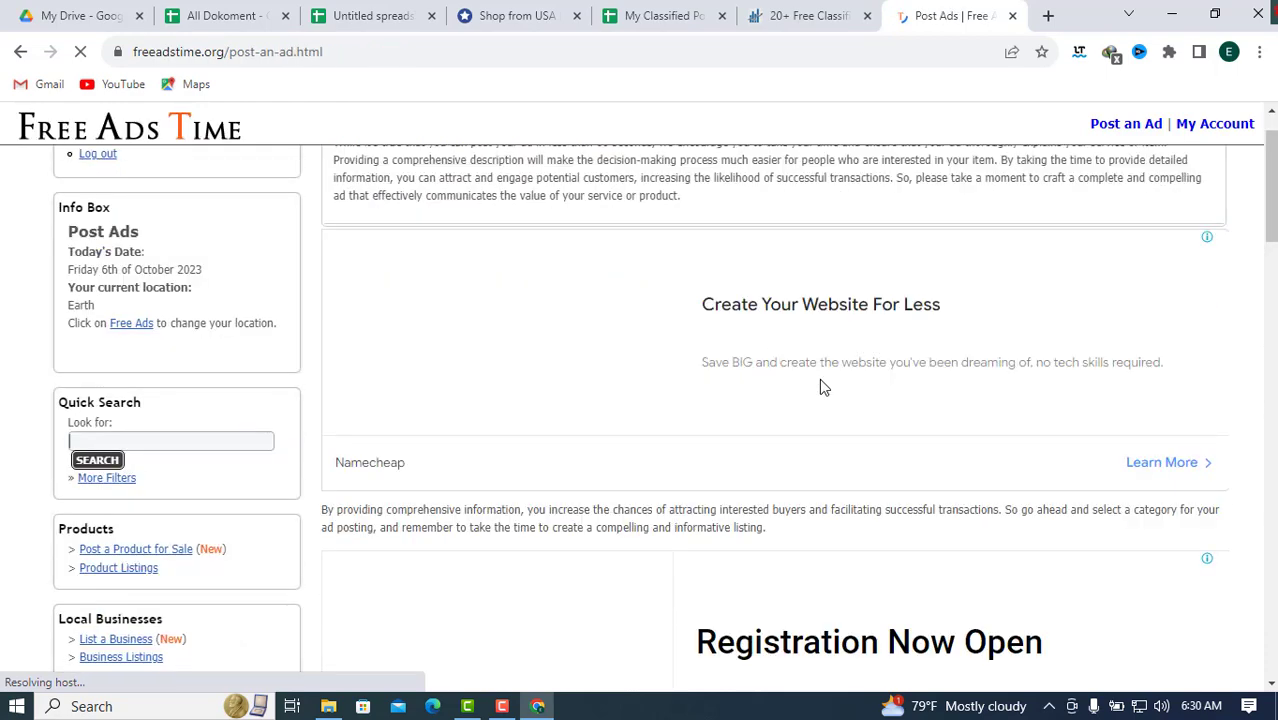
scroll(819, 388, down, 5)
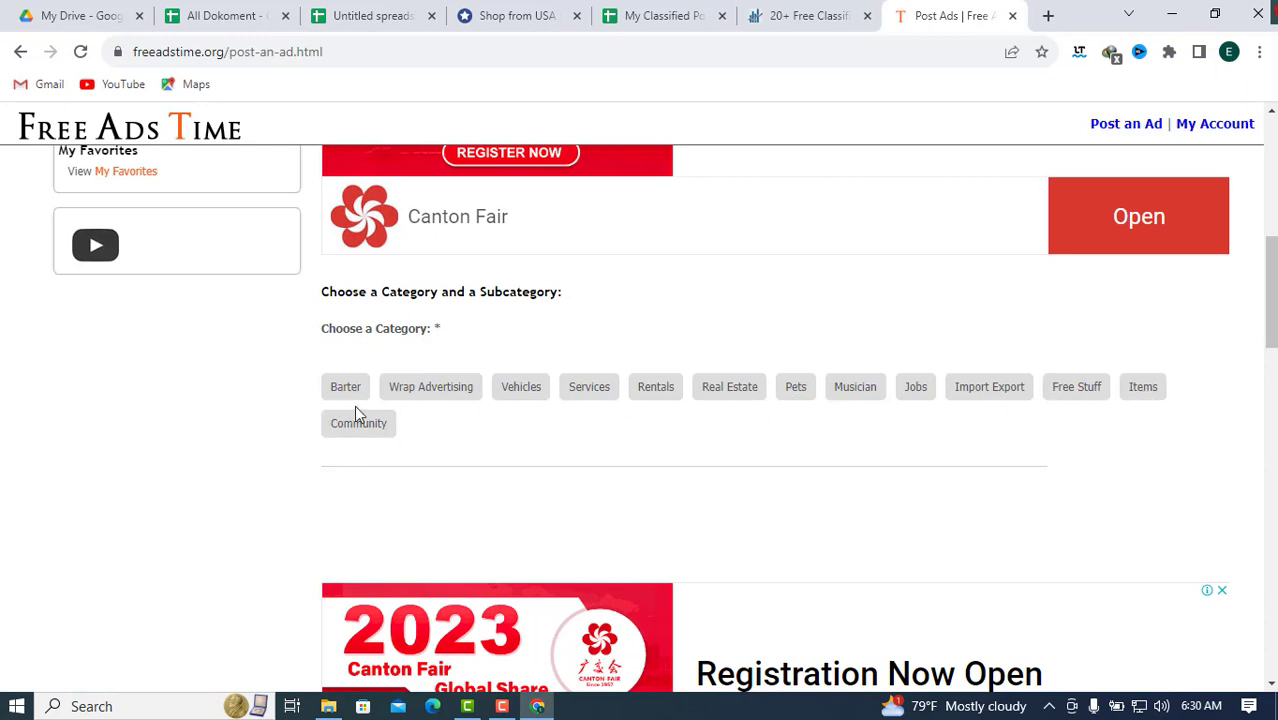
Step: Switch to the ShopUSA shopping page, look through its Top Deals and open the fashion deal
click(467, 15)
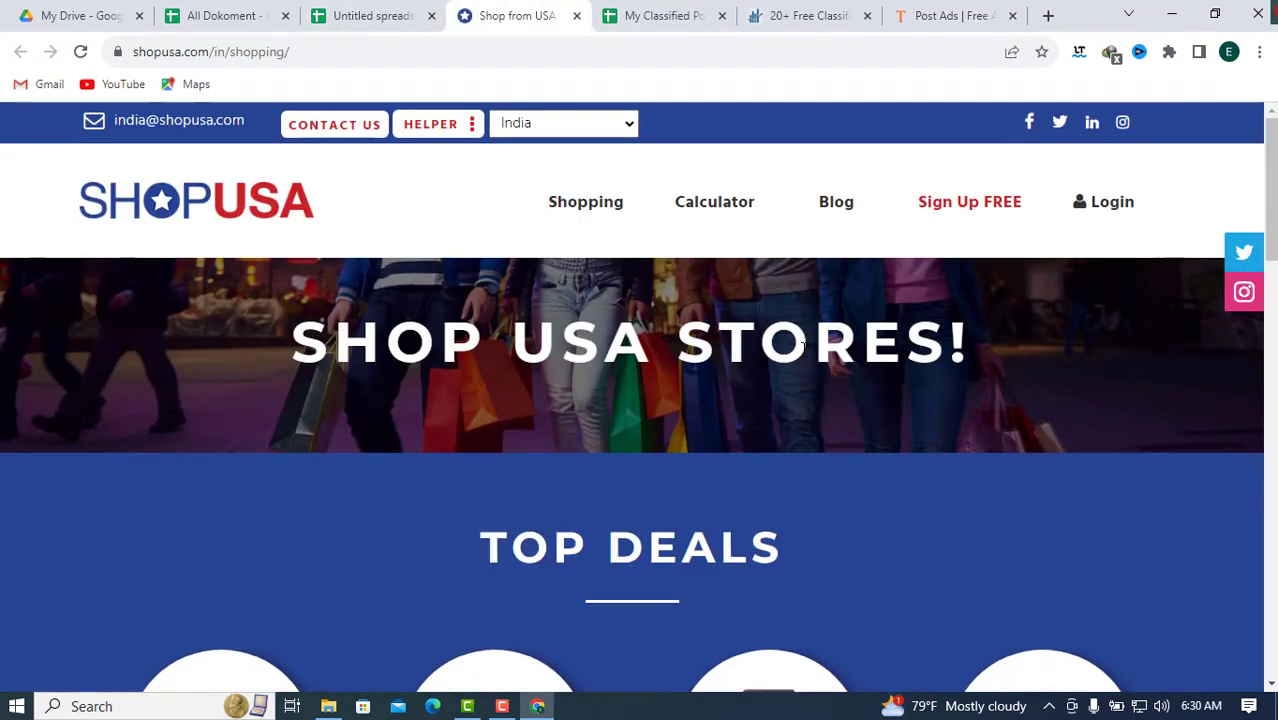
scroll(802, 352, down, 3)
scroll(807, 360, up, 2)
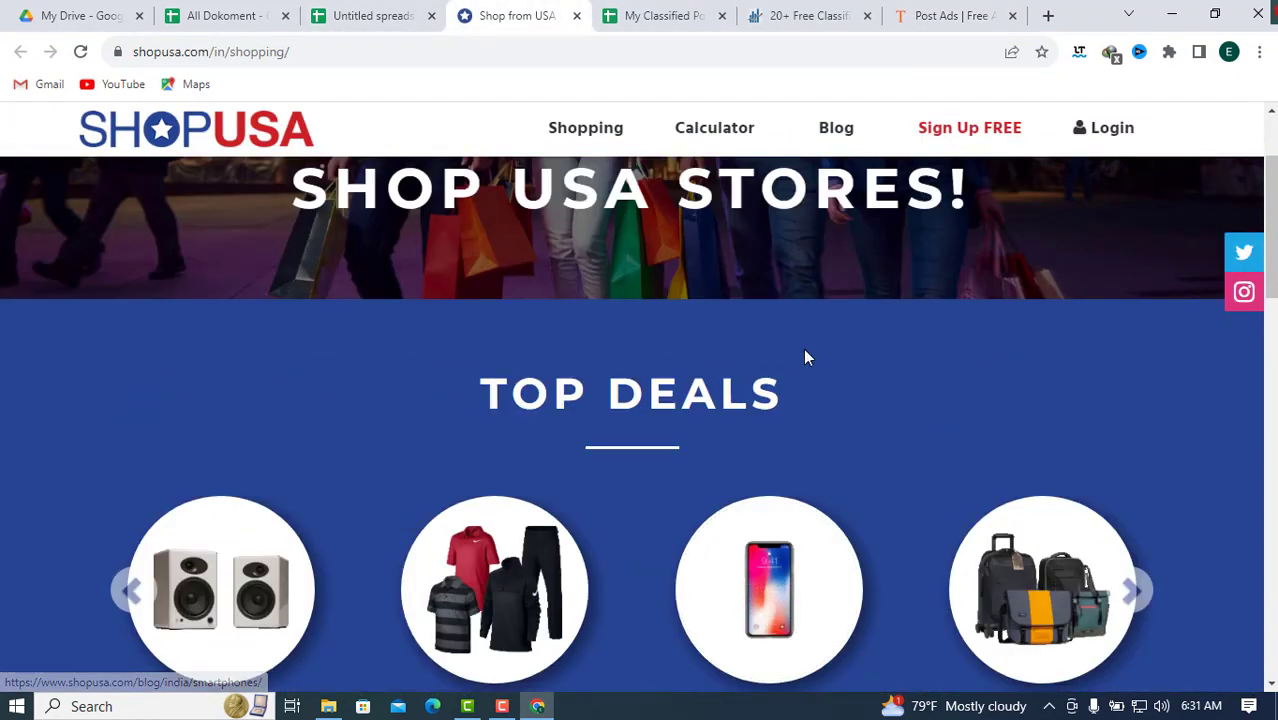
scroll(803, 356, down, 2)
scroll(803, 356, up, 3)
scroll(803, 345, down, 2)
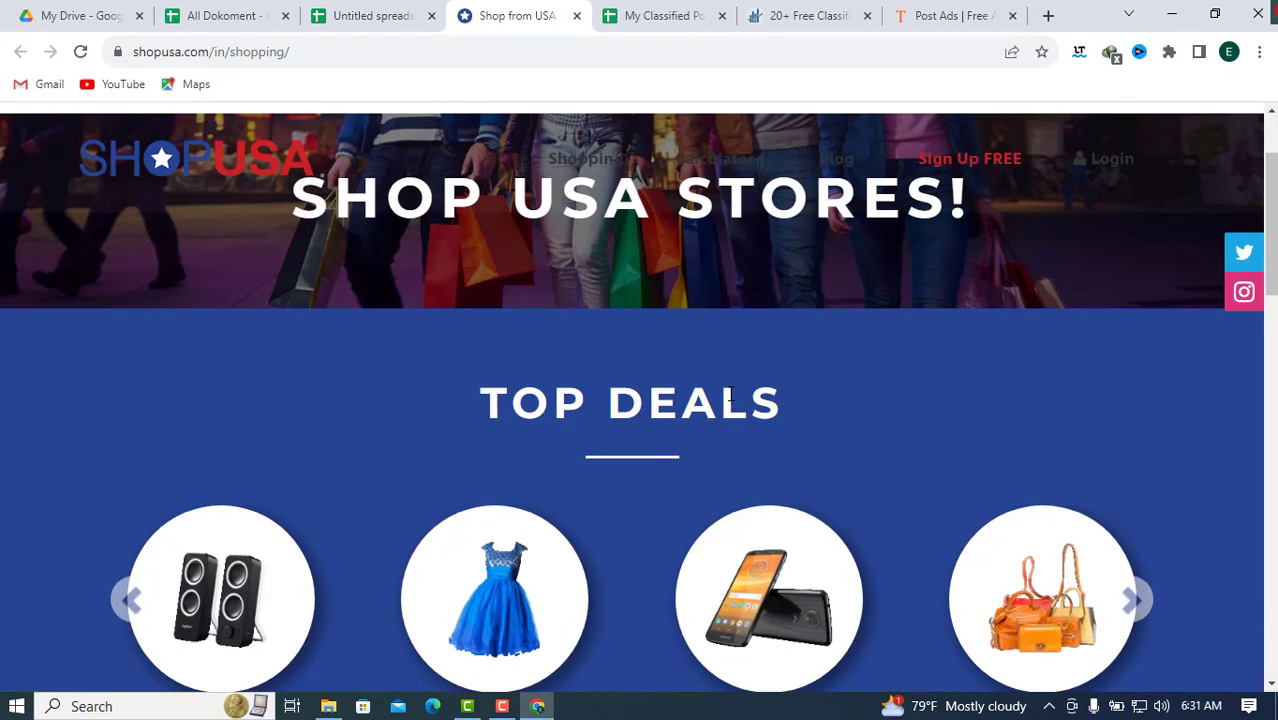
click(487, 587)
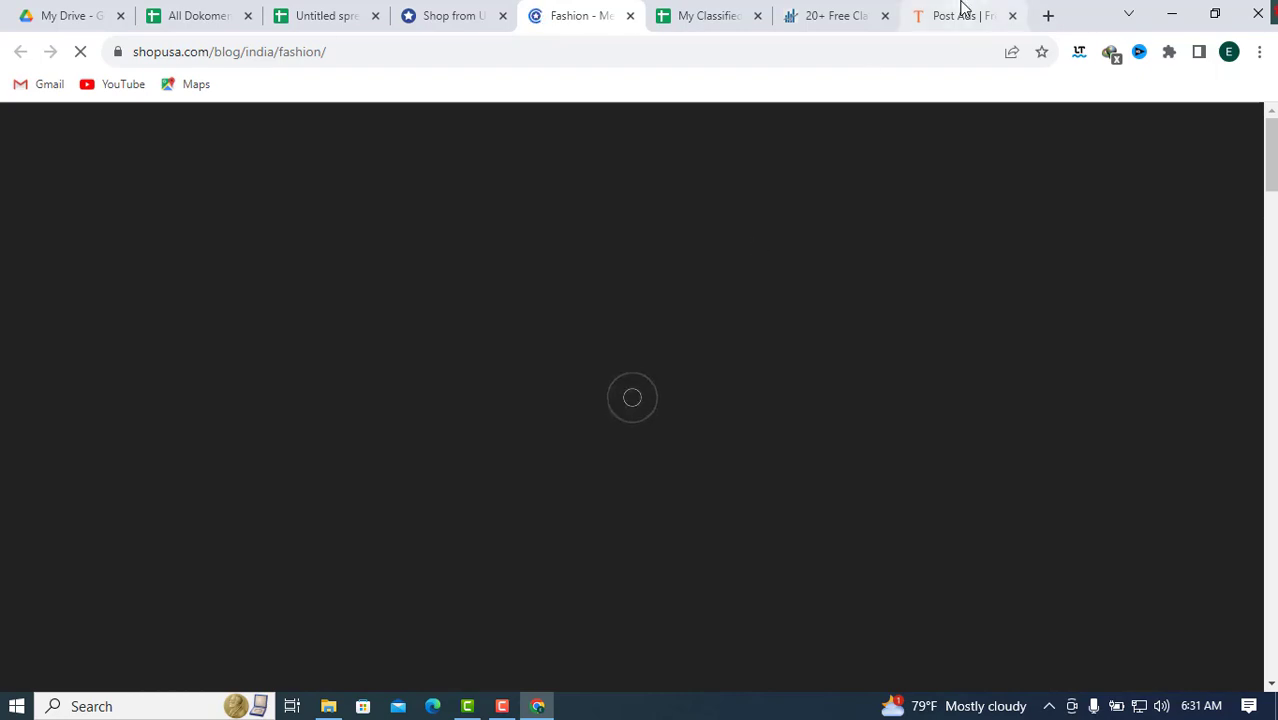
Step: Return to the Free Ads Time posting form and select the Services category with the Advertising subcategory
click(962, 12)
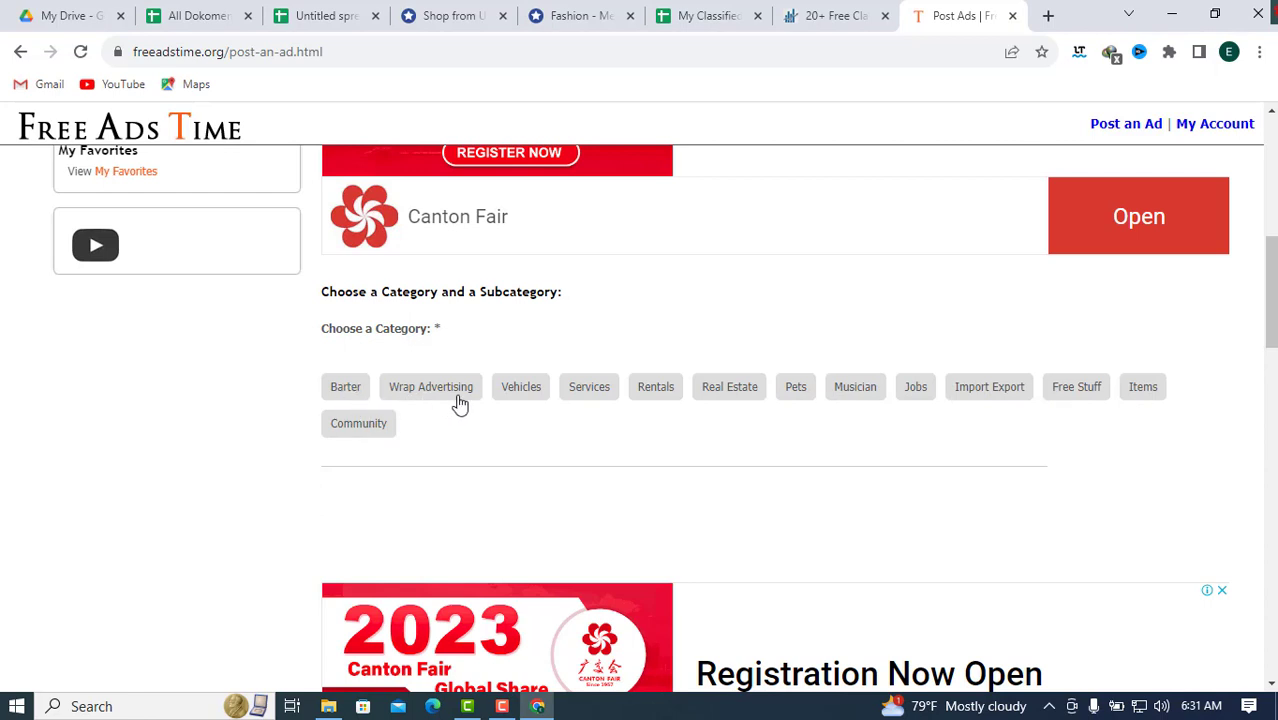
click(600, 392)
scroll(585, 400, down, 2)
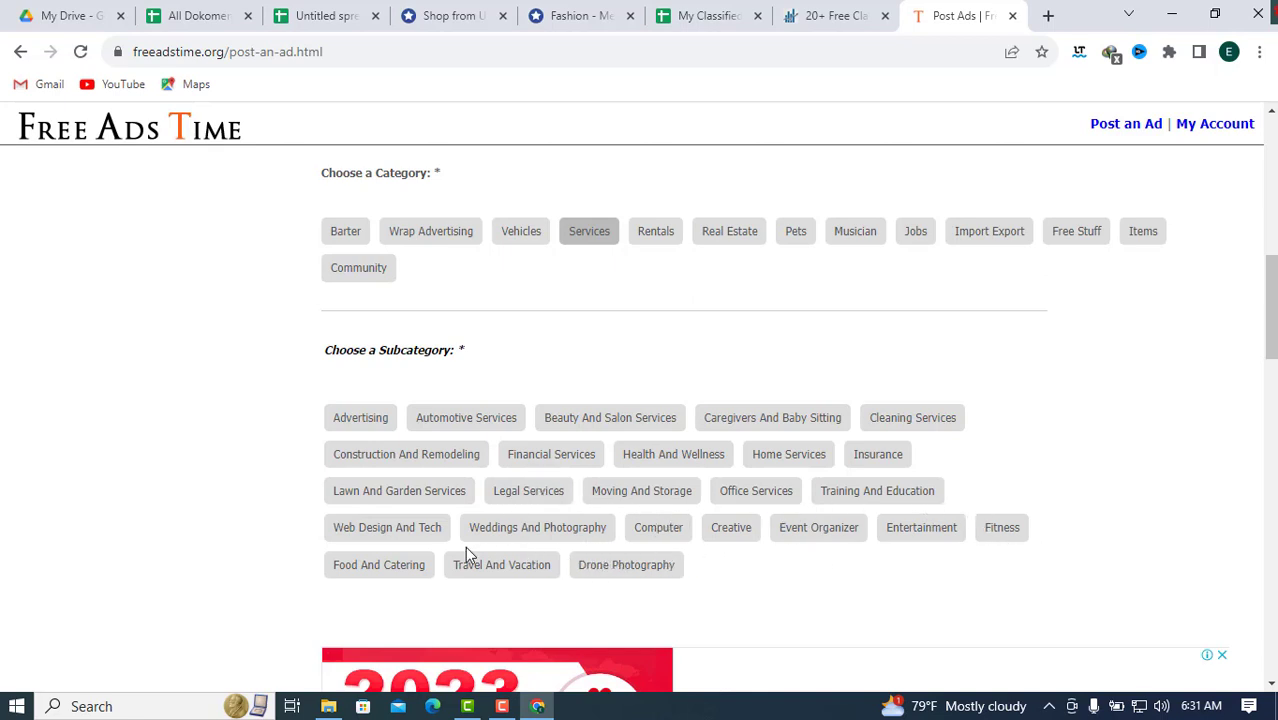
click(363, 424)
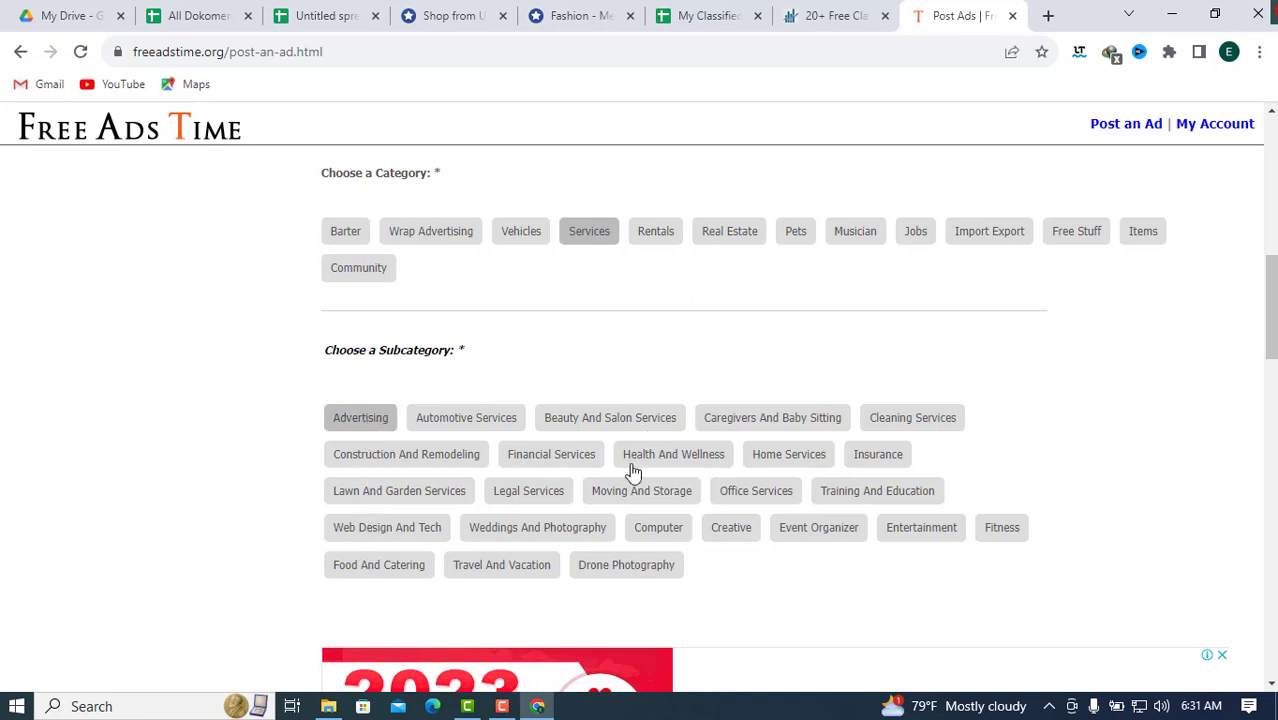
scroll(625, 458, down, 2)
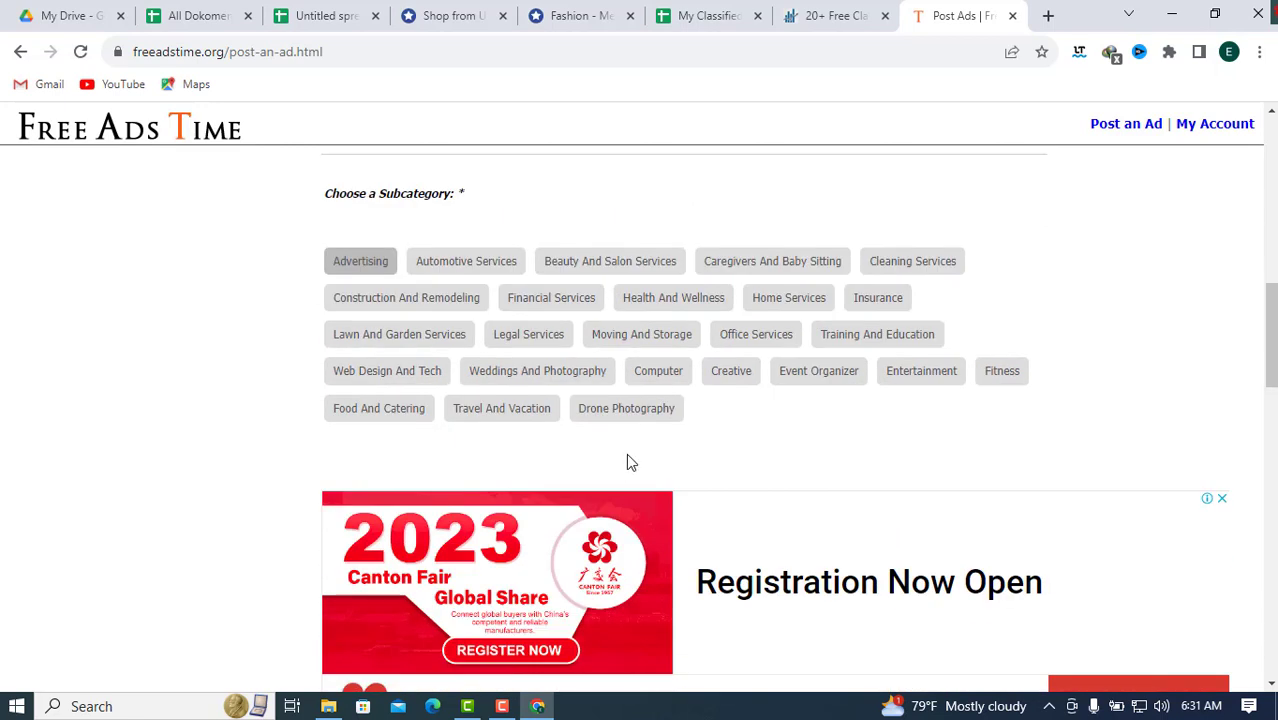
Step: Continue from the chosen Services and Advertising categories to the metro area fields of the ad's region form
scroll(818, 465, down, 4)
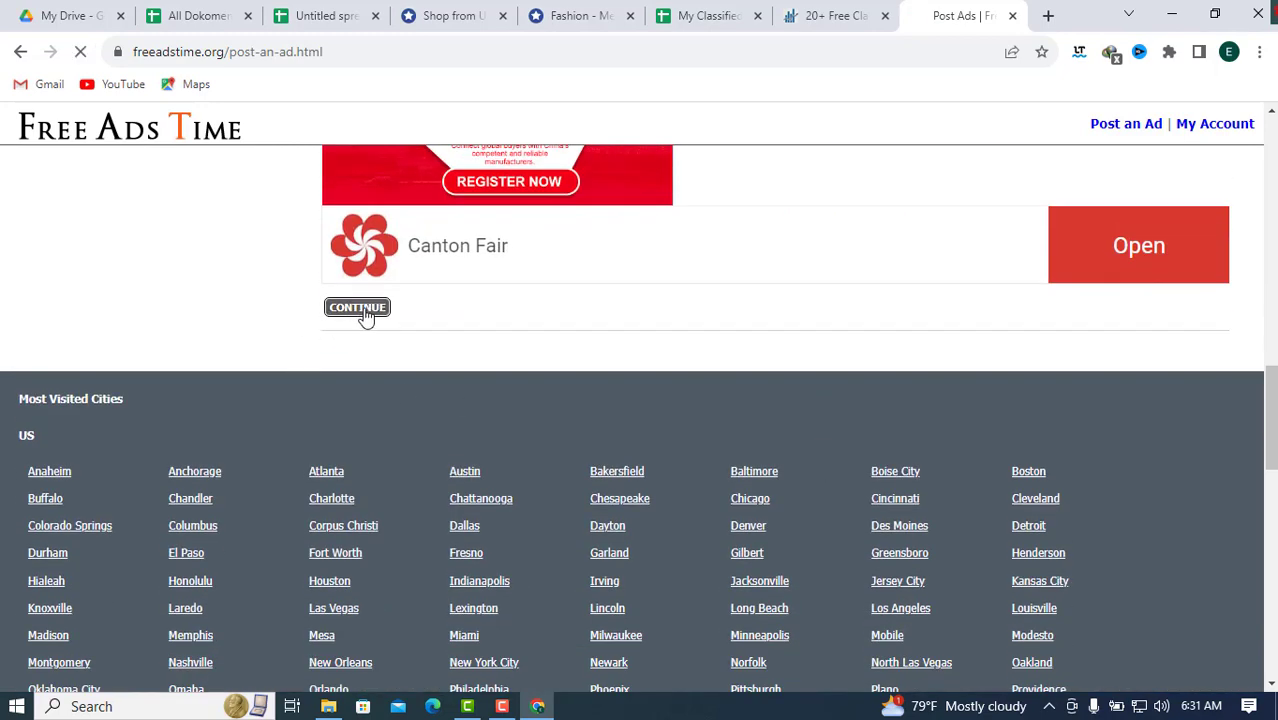
click(362, 310)
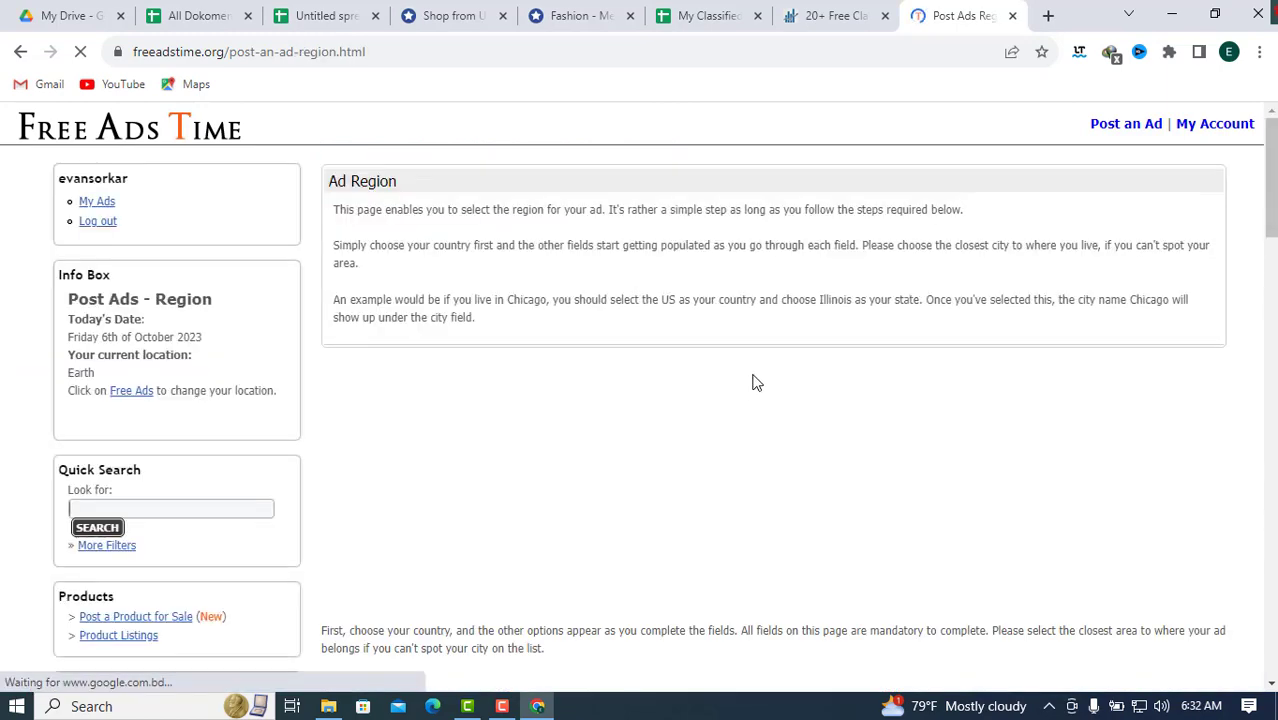
scroll(792, 454, down, 3)
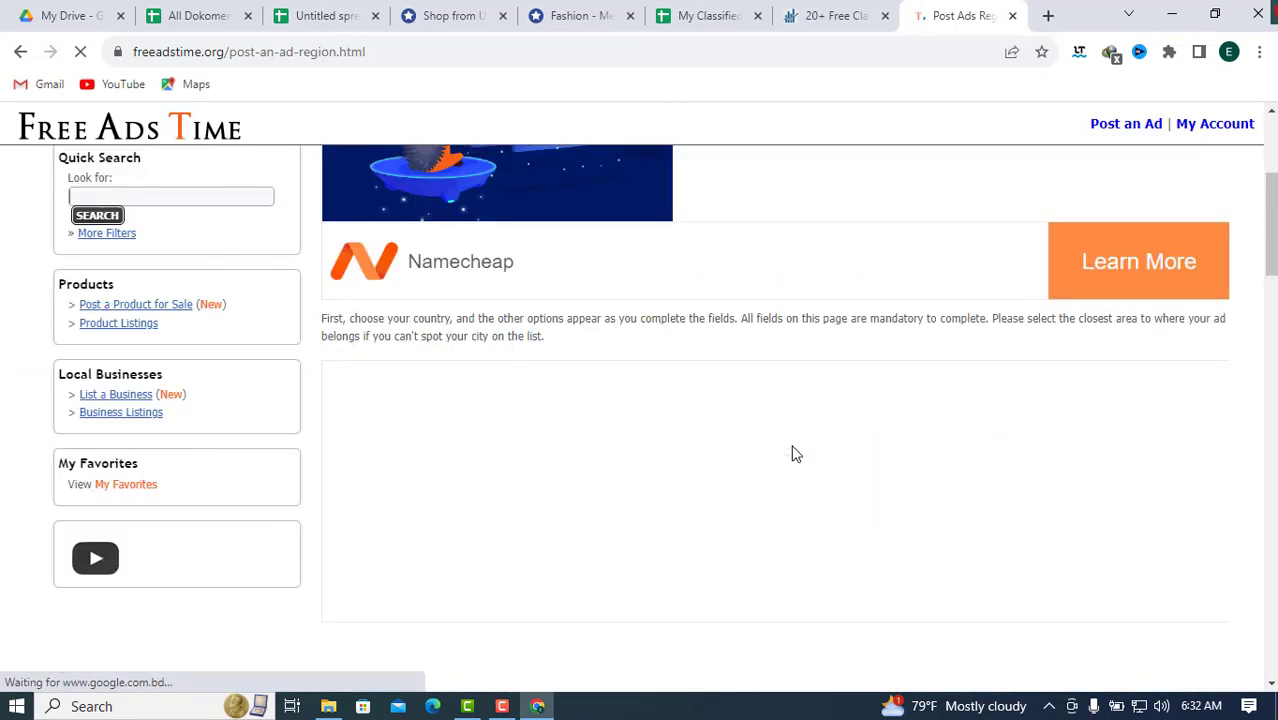
scroll(792, 454, down, 5)
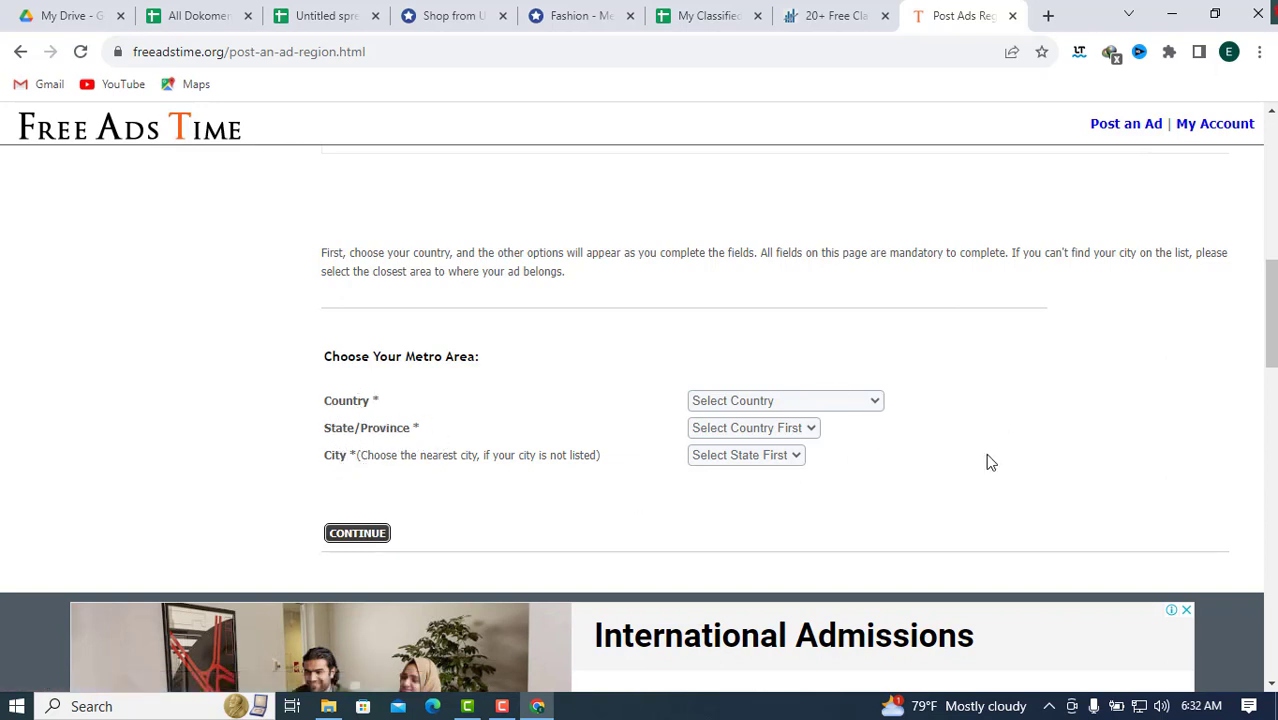
Step: Set the ad's metro area to country US, state Arkansas and city Adona
click(881, 404)
scroll(727, 334, down, 1)
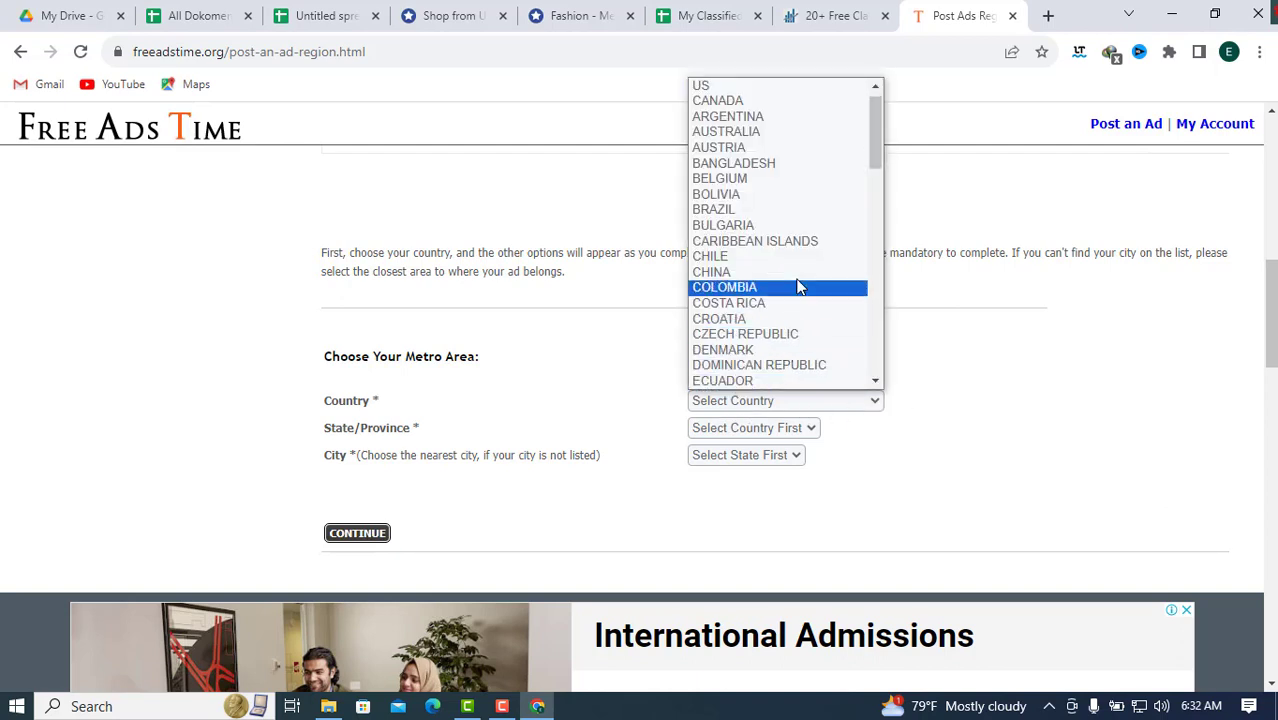
scroll(819, 354, down, 9)
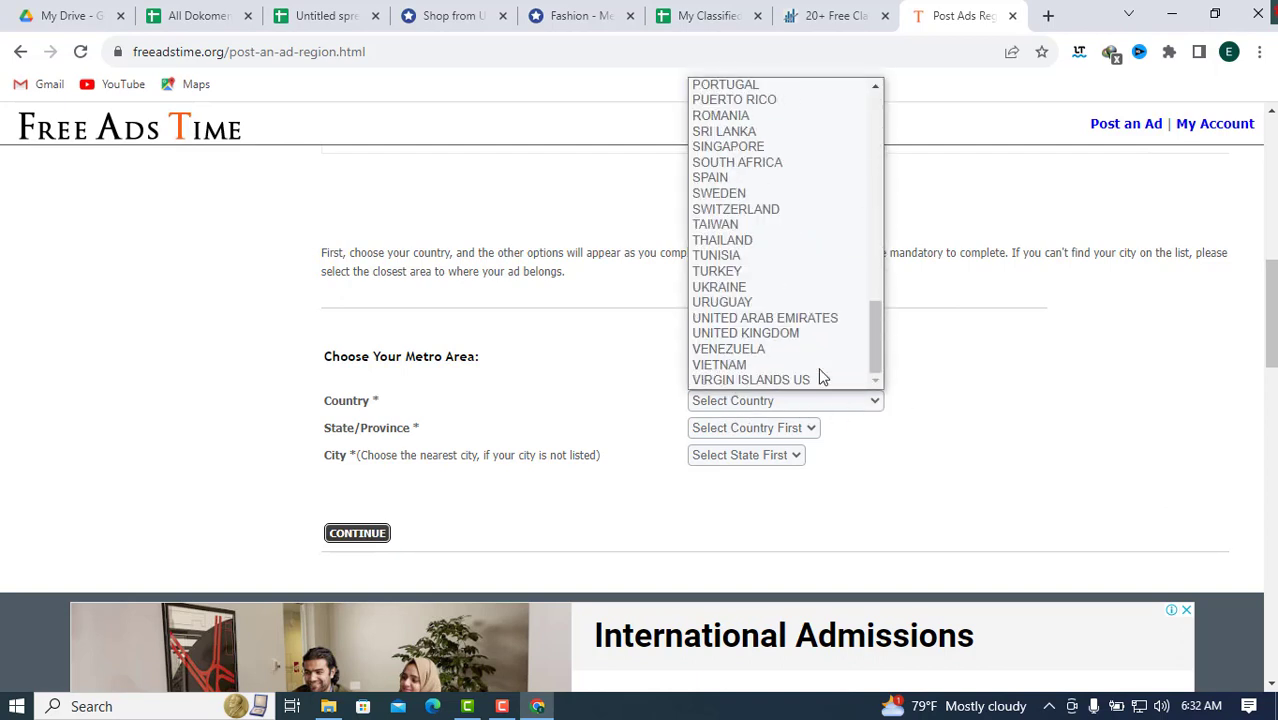
scroll(819, 375, up, 10)
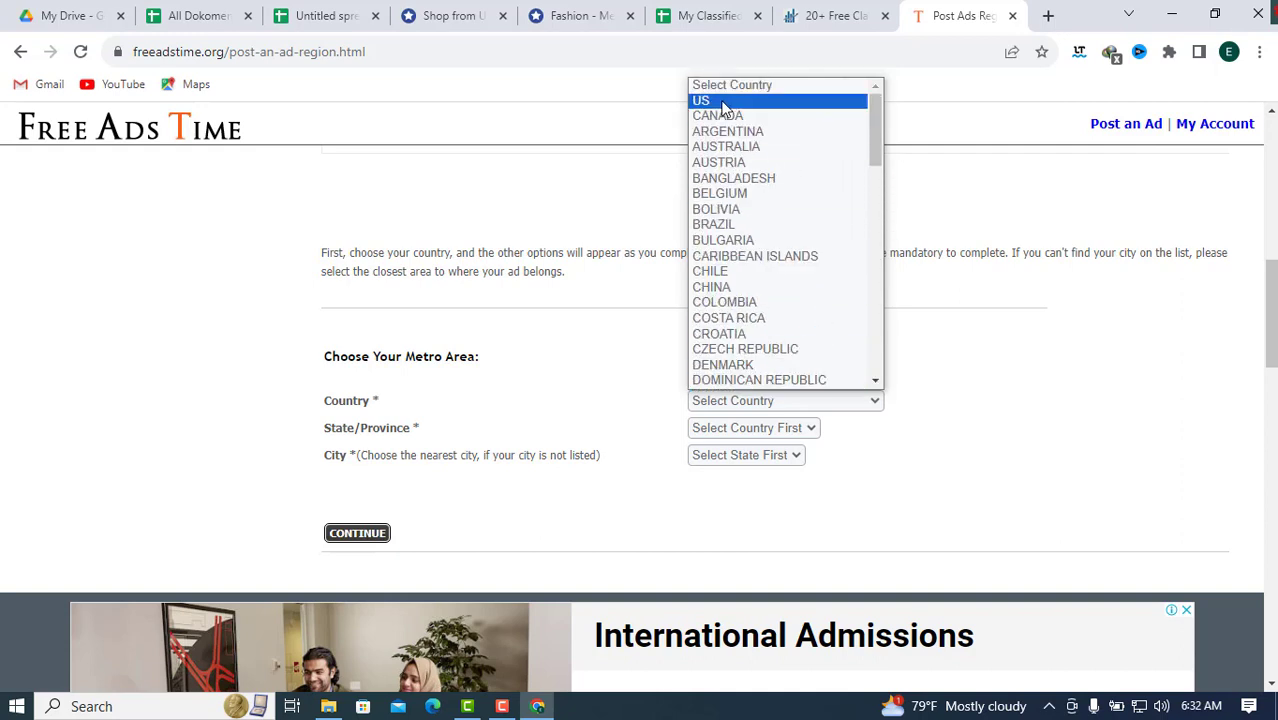
click(731, 101)
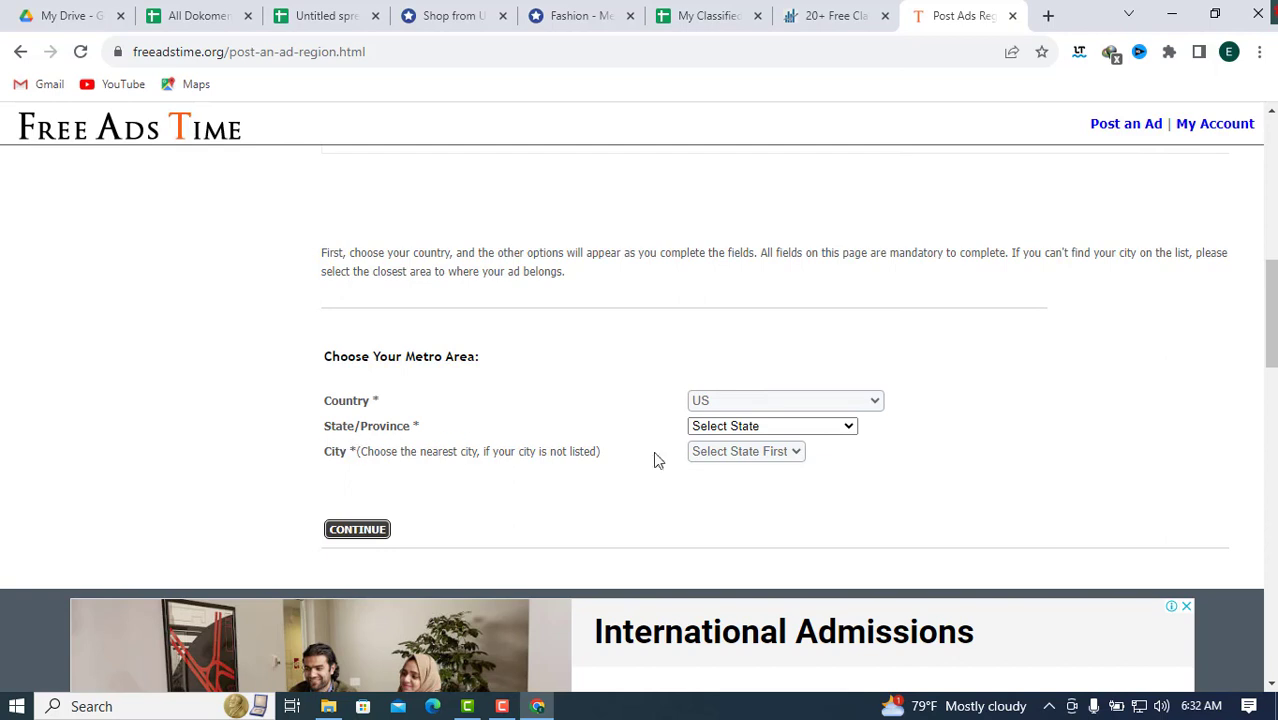
click(845, 430)
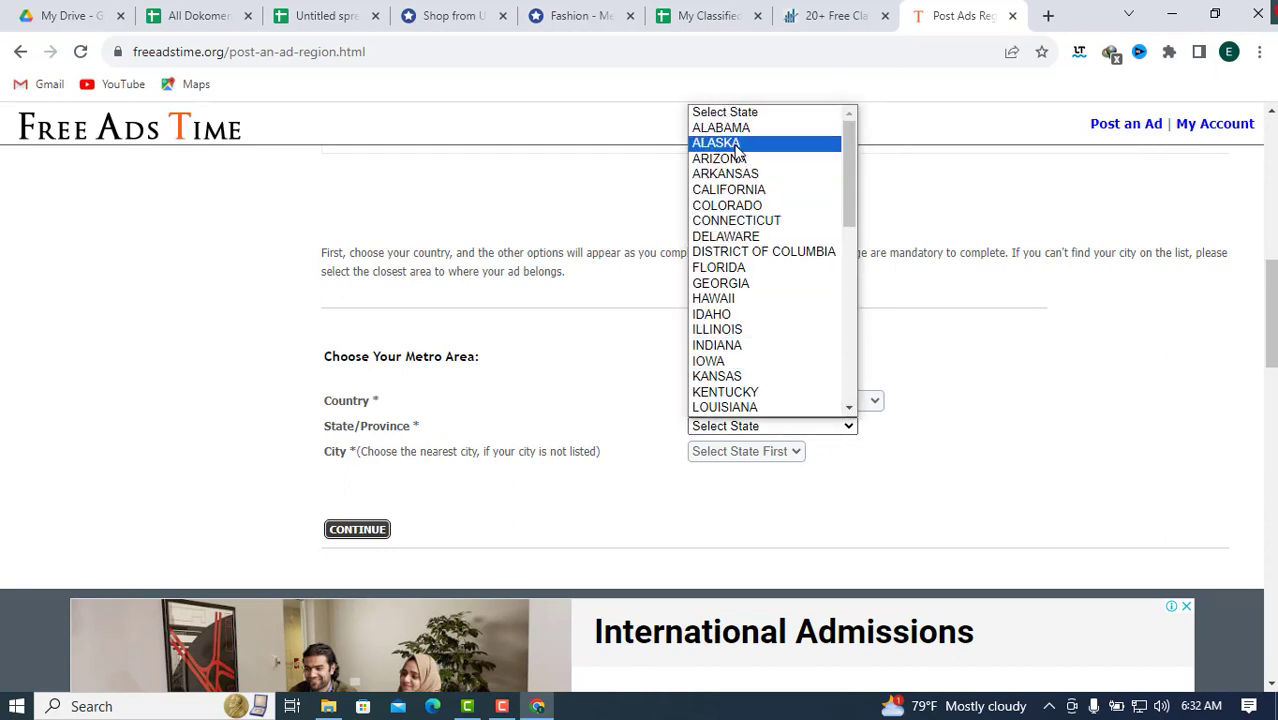
click(741, 174)
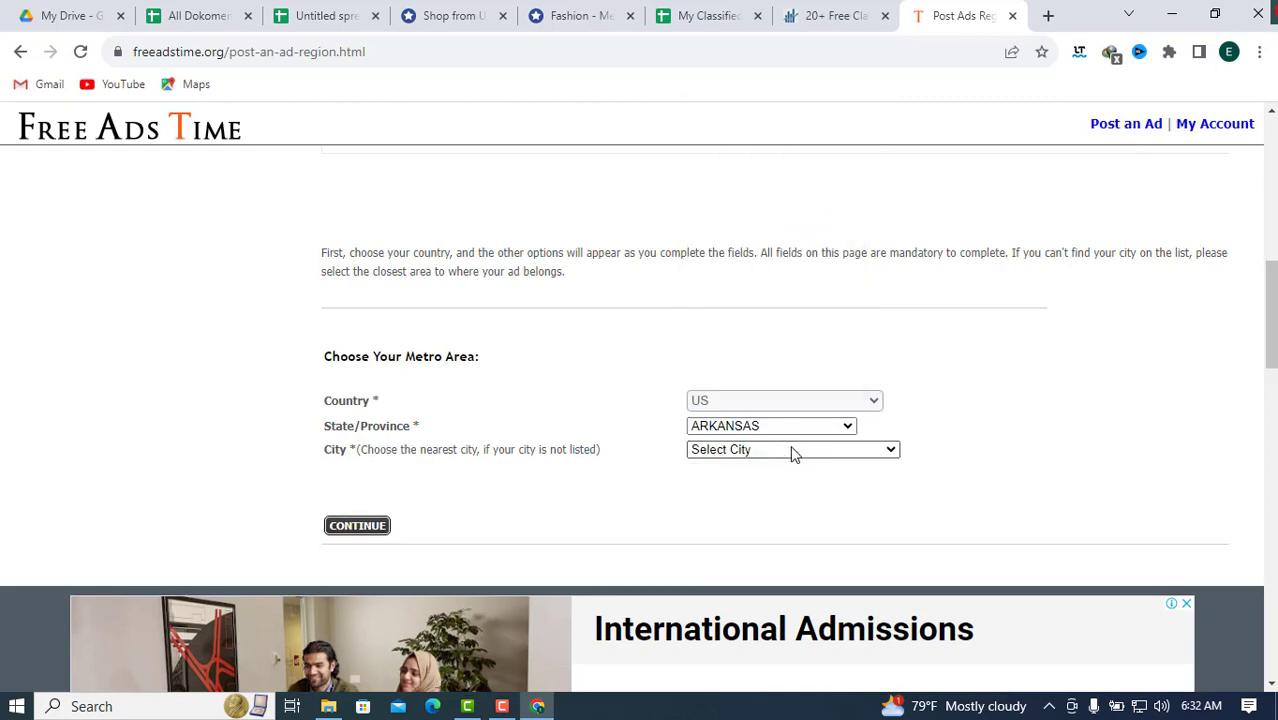
click(893, 453)
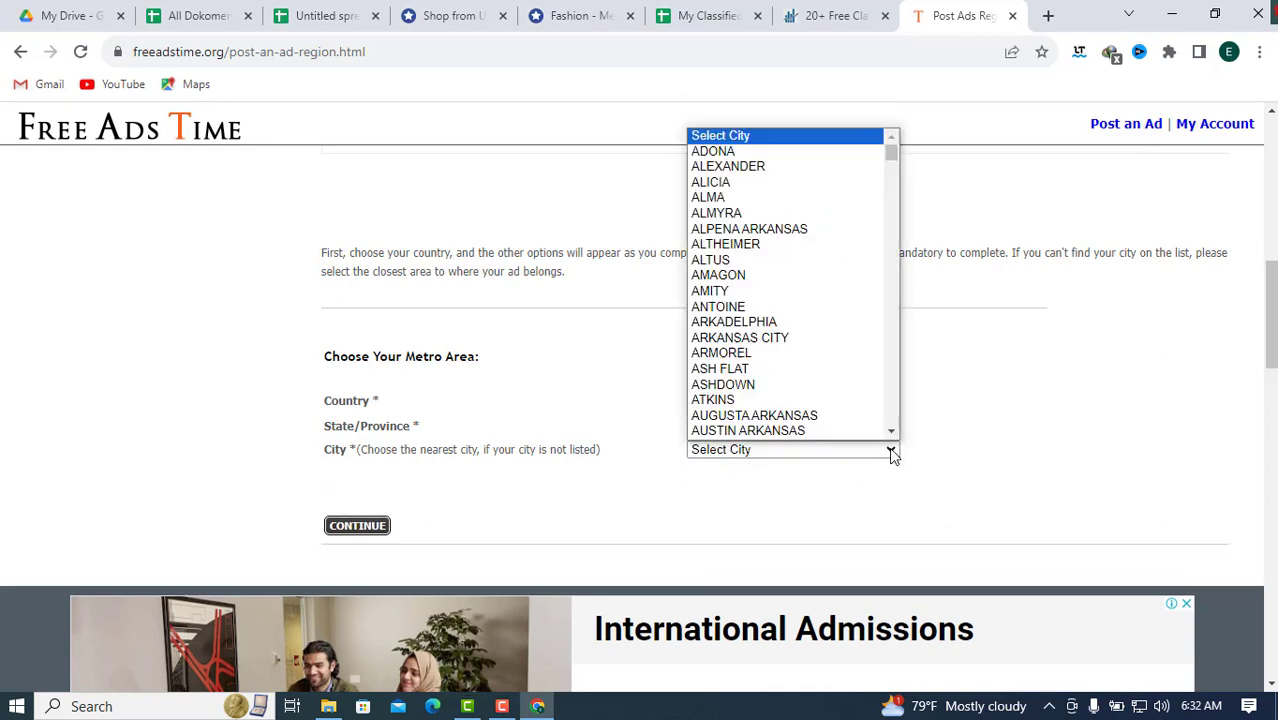
click(736, 153)
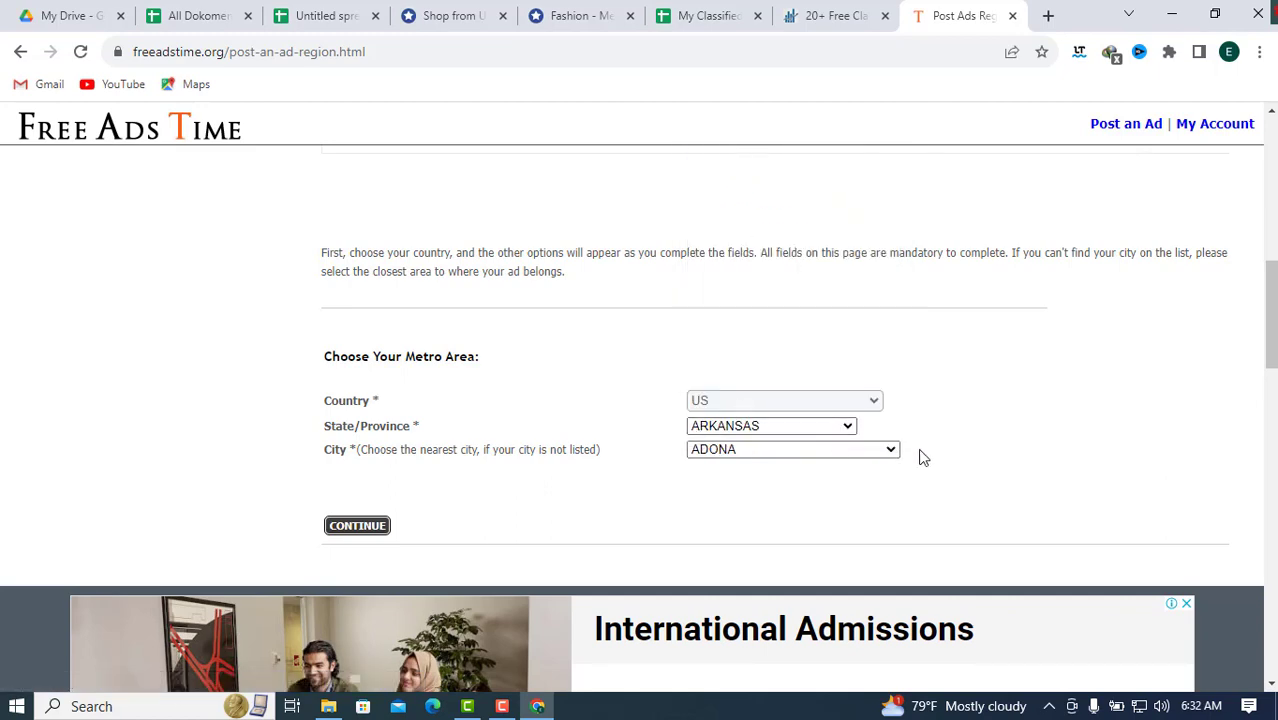
Step: Submit the region choices and go to the ad title and description fields of the posting form
scroll(924, 458, down, 2)
scroll(924, 458, up, 4)
scroll(924, 458, down, 5)
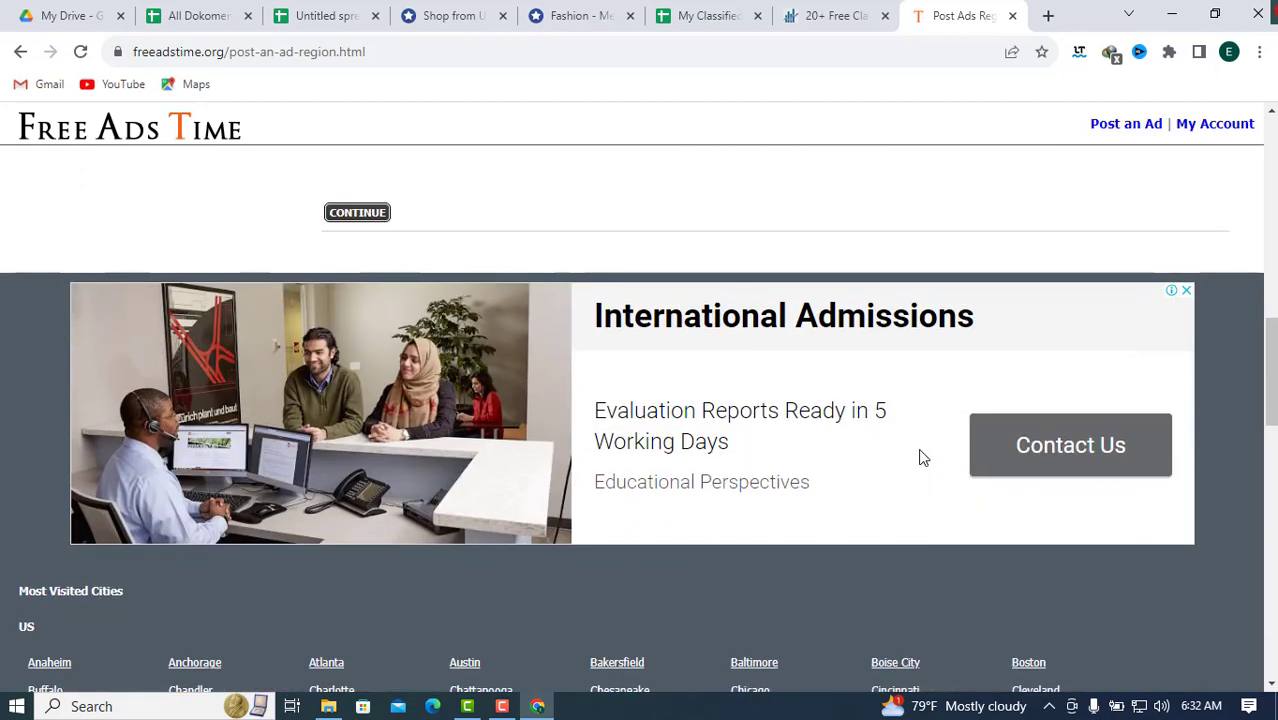
scroll(924, 458, up, 2)
click(359, 370)
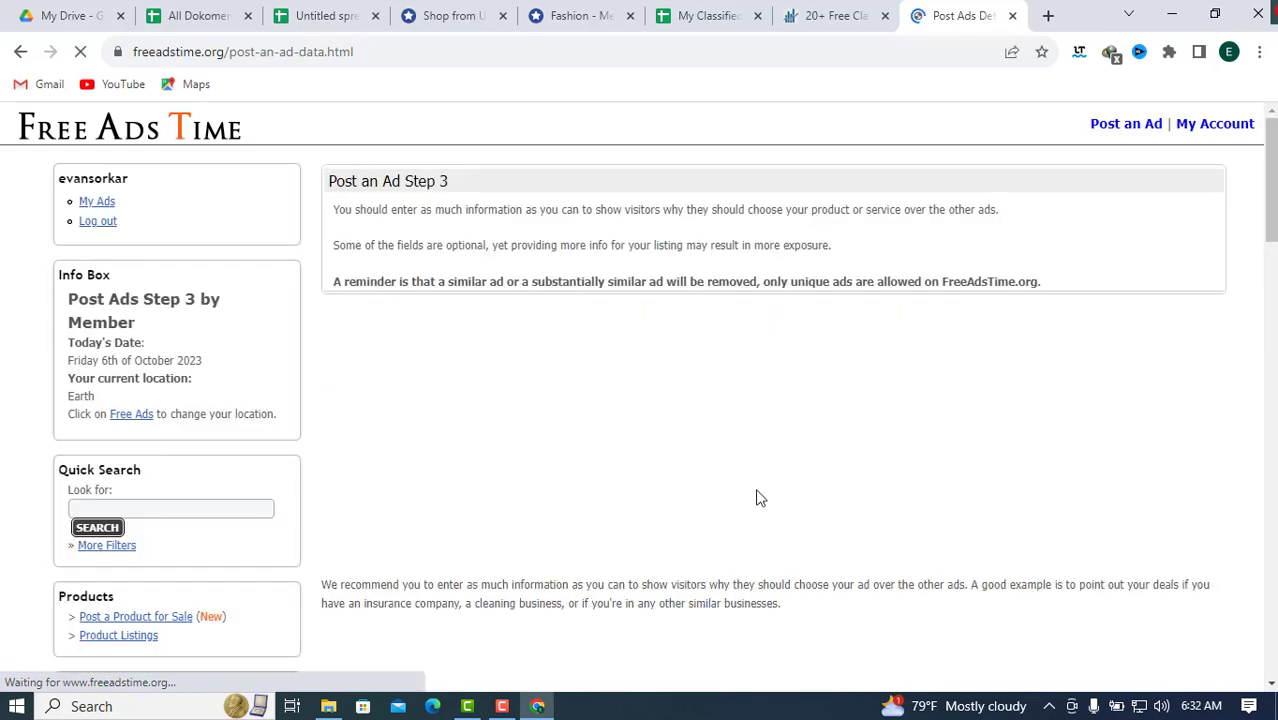
scroll(757, 500, down, 4)
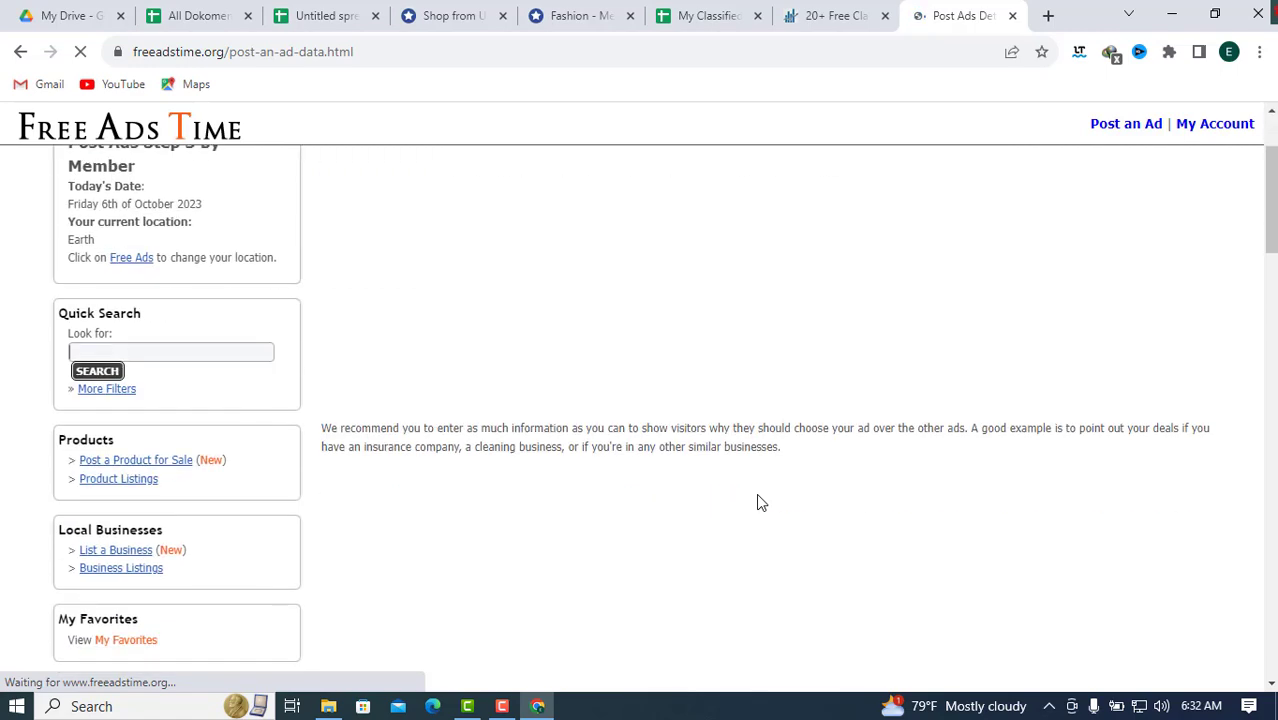
scroll(757, 500, down, 3)
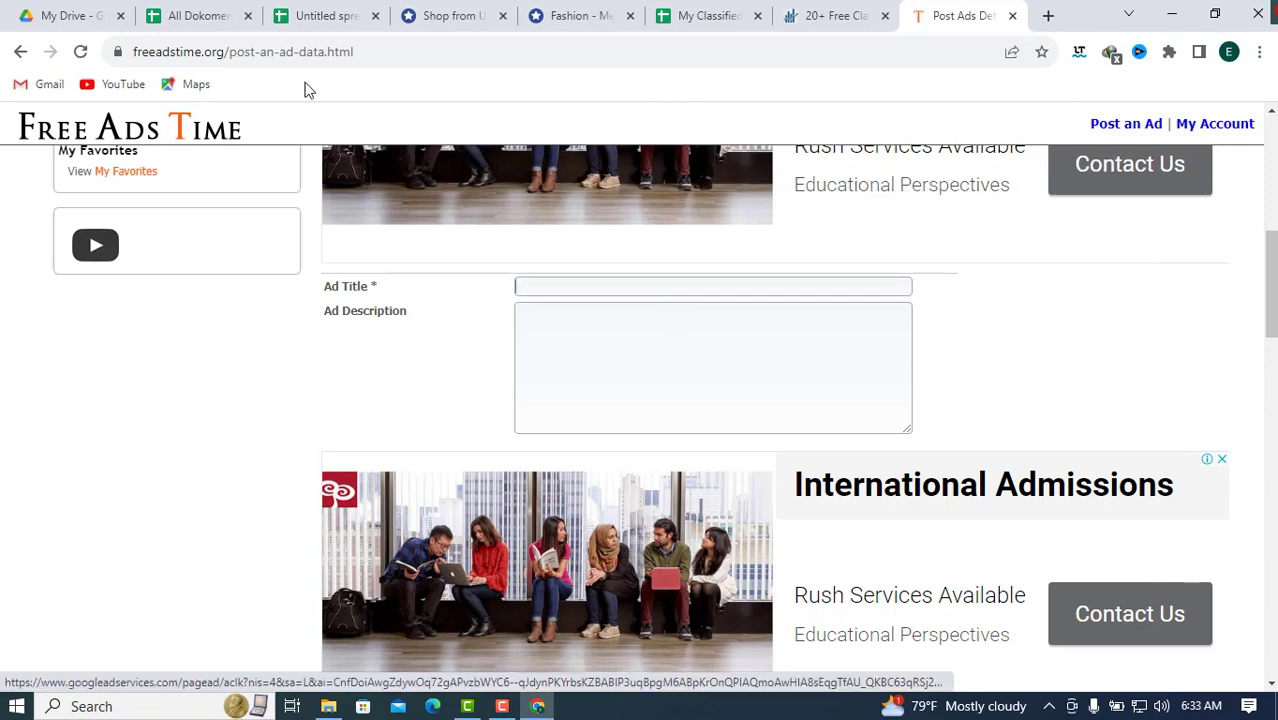
Step: Switch to the ShopUSA fashion page and open the Luvable Friends baby sleepwear deal
click(432, 14)
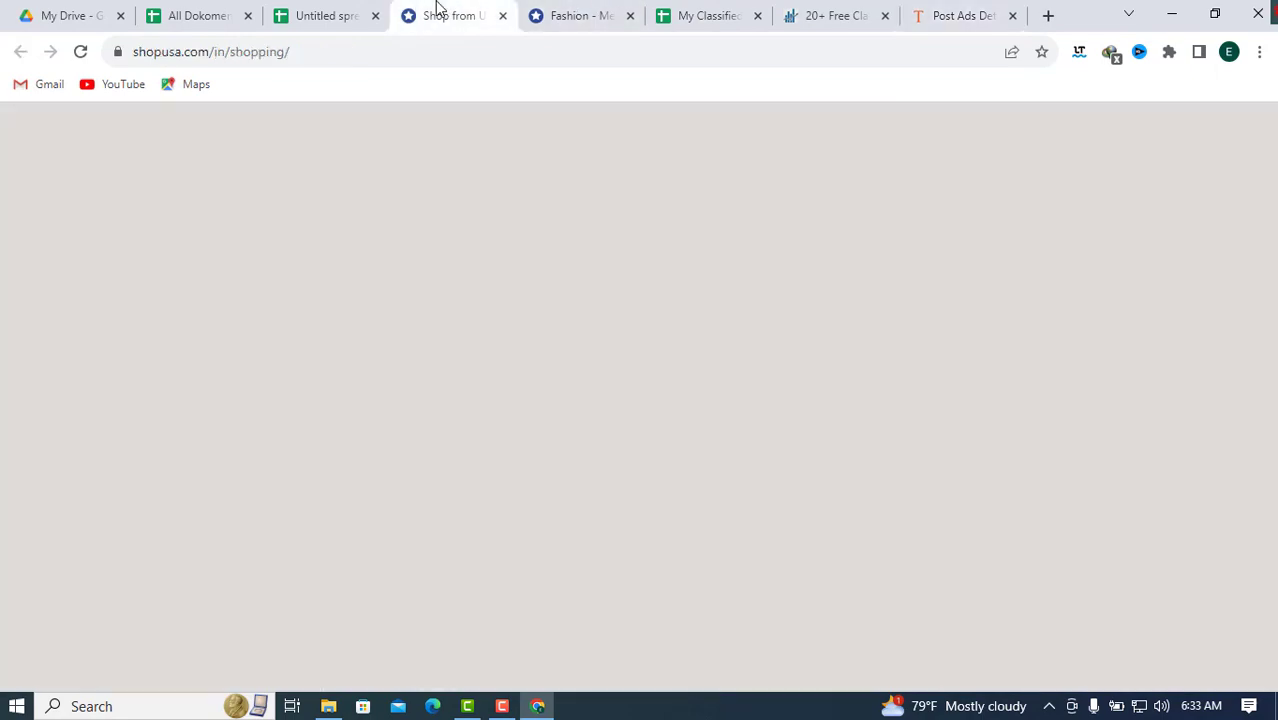
click(565, 14)
scroll(886, 472, down, 10)
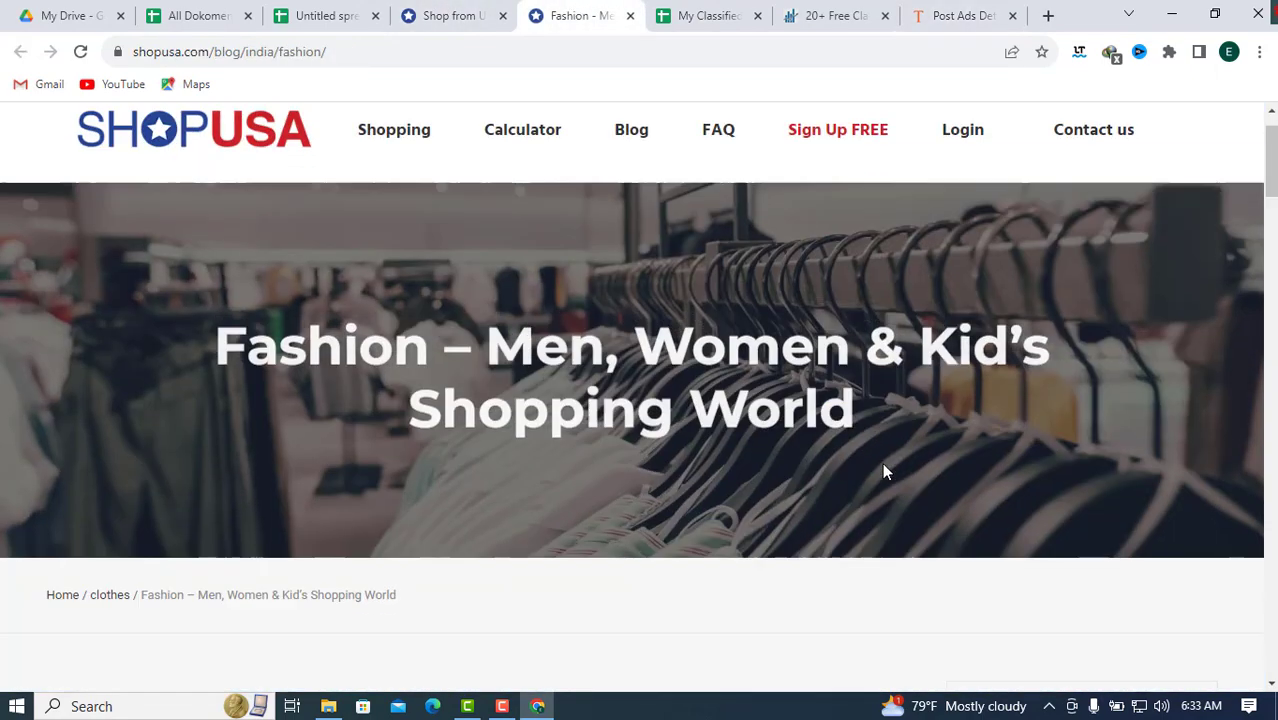
scroll(578, 440, down, 7)
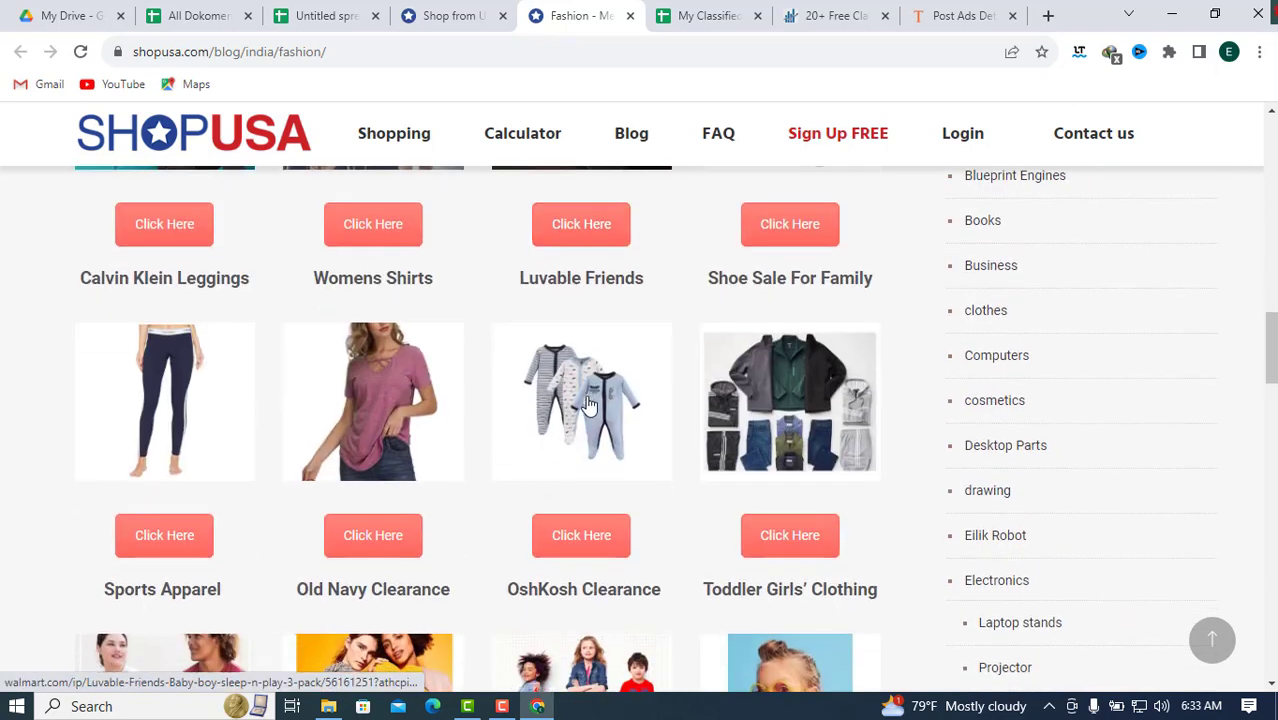
click(588, 404)
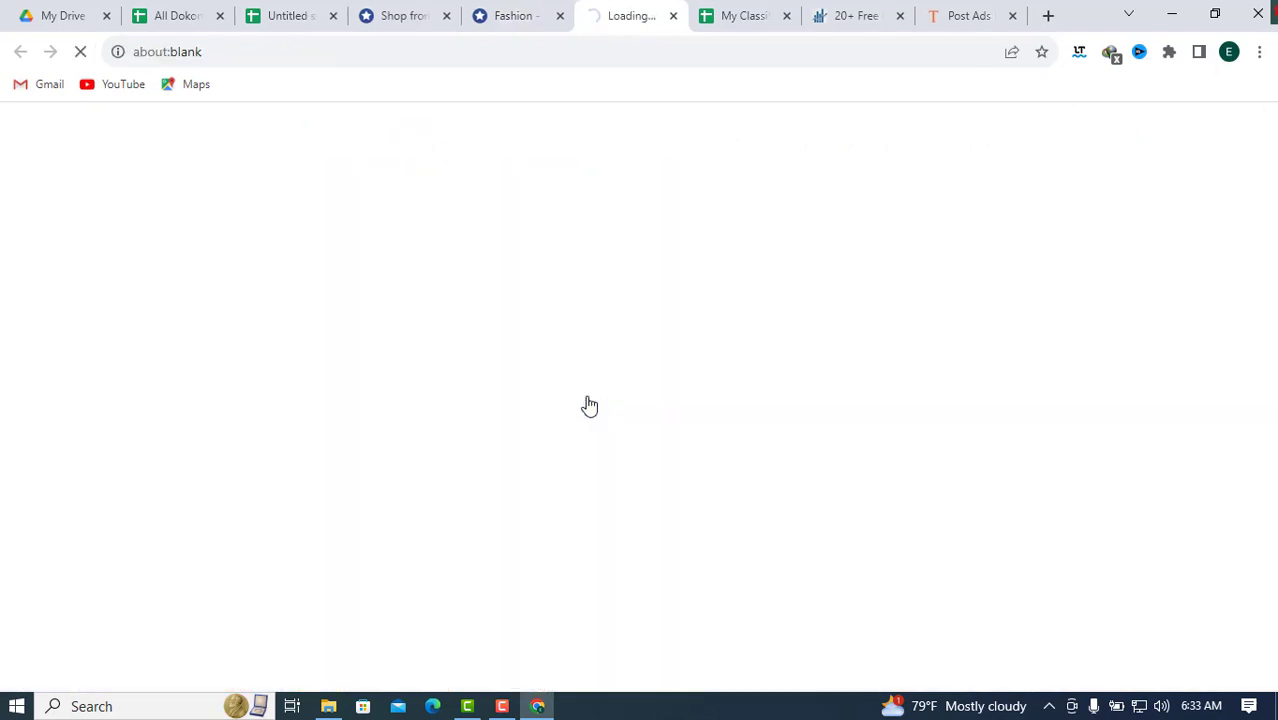
Step: Look over the Walmart product page and dismiss the "Robot or human?" dialog
scroll(808, 464, down, 3)
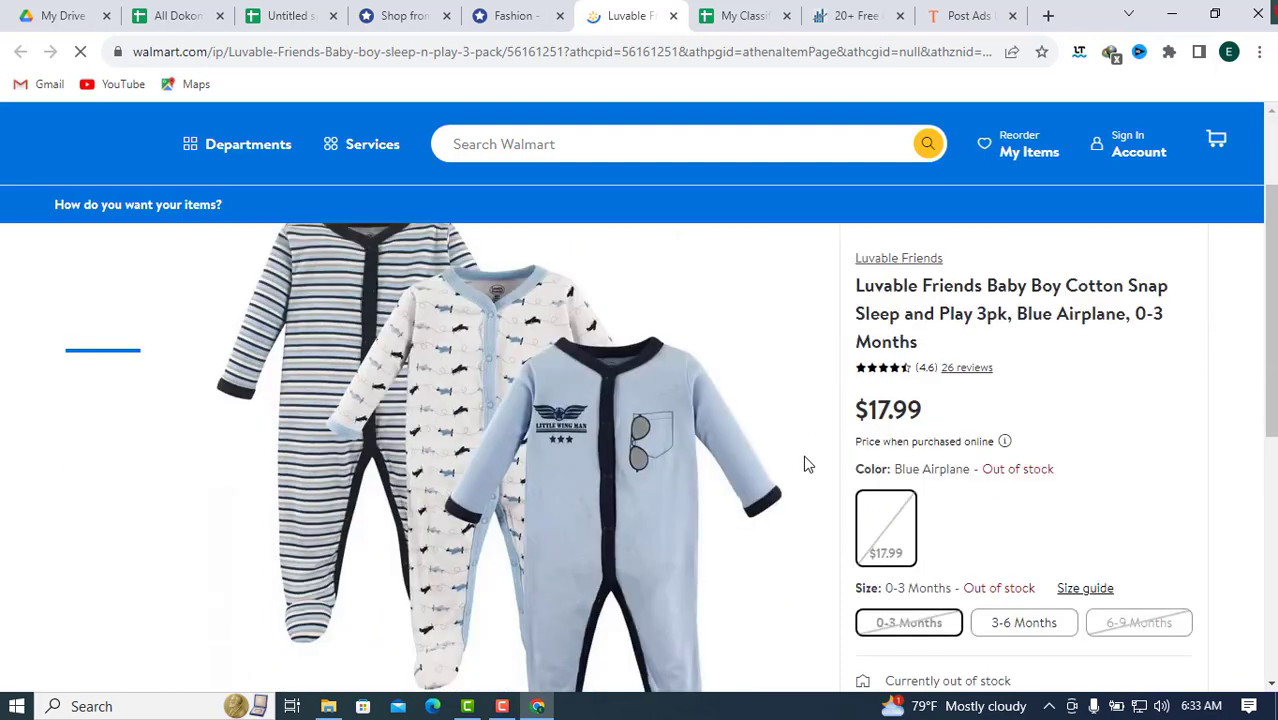
scroll(808, 462, up, 2)
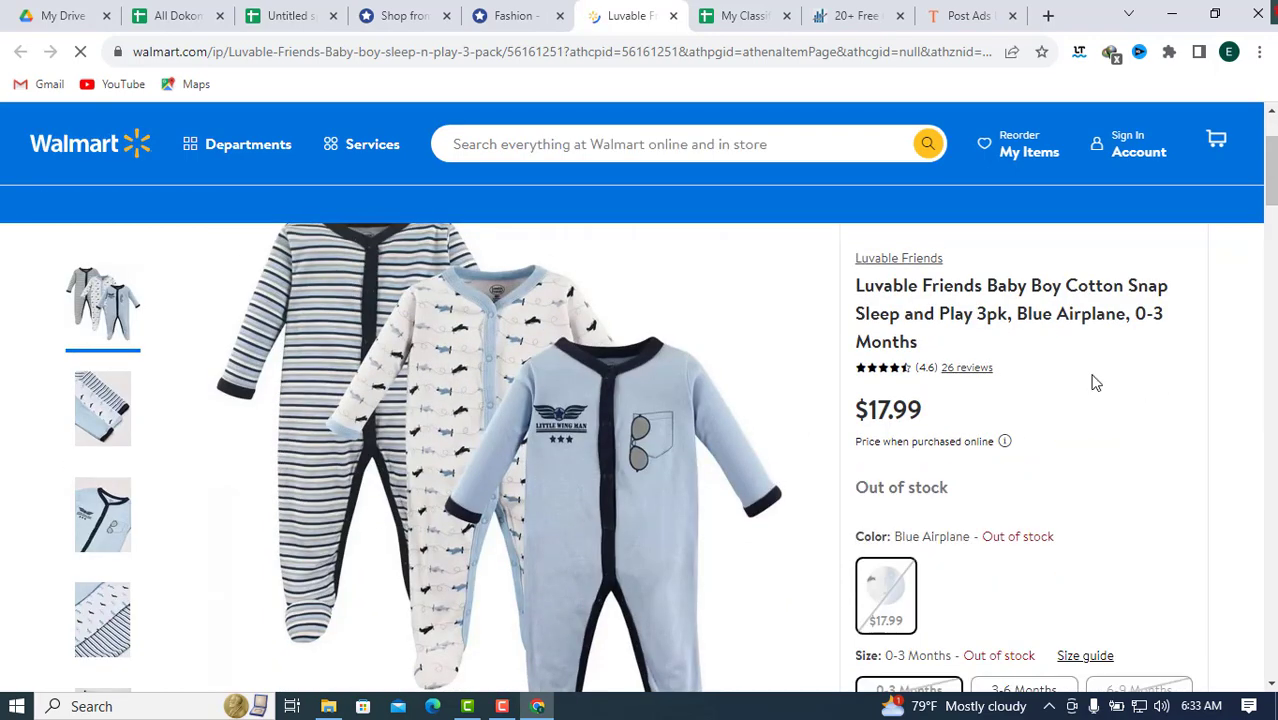
drag(1270, 193, 1268, 170)
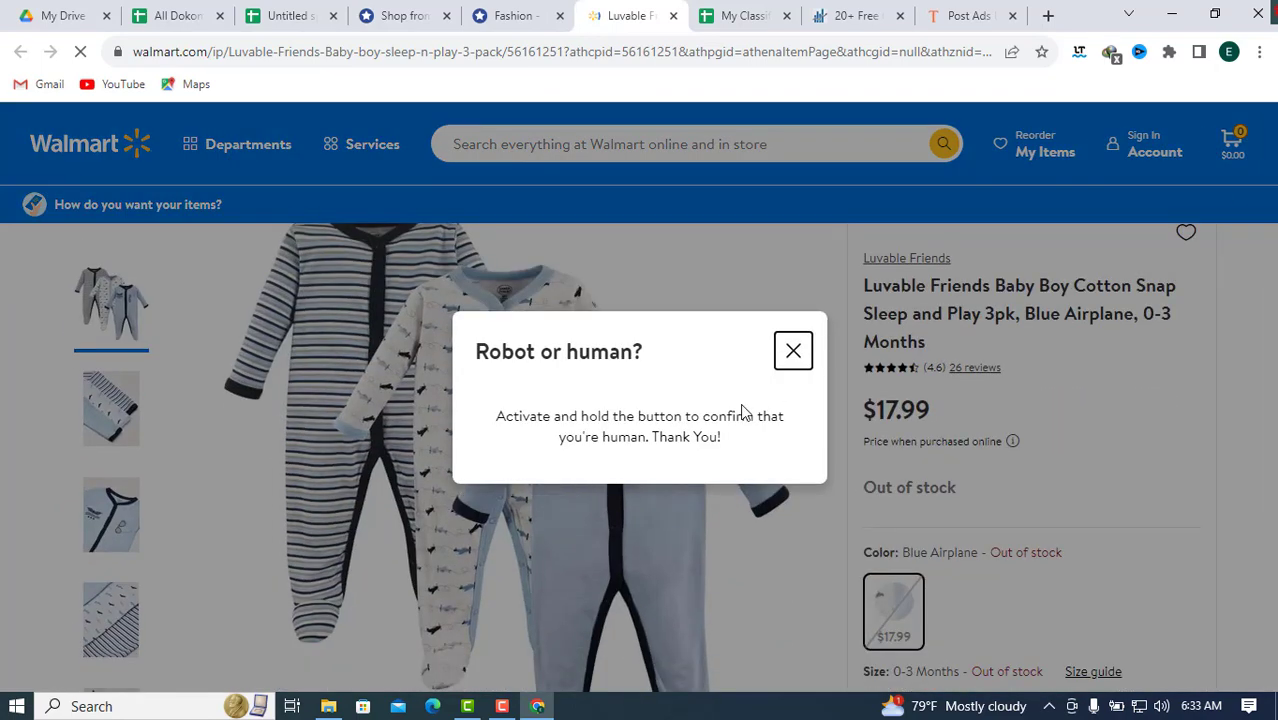
click(793, 352)
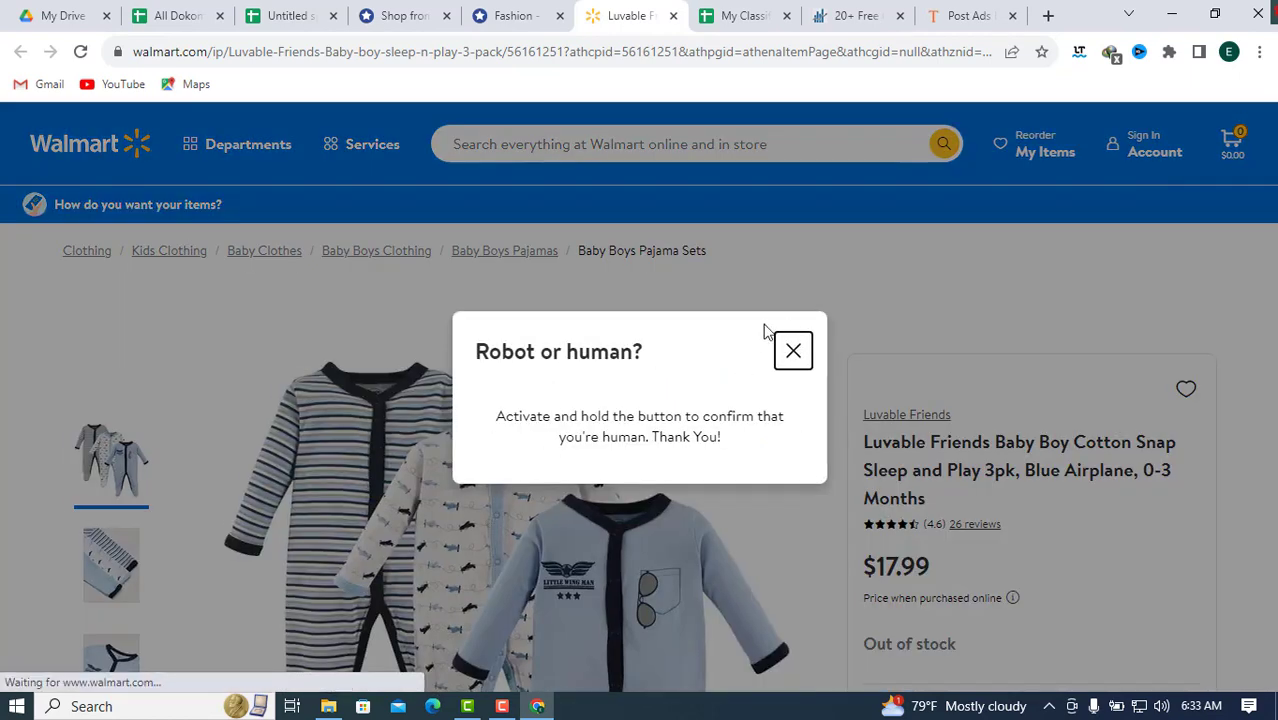
click(794, 353)
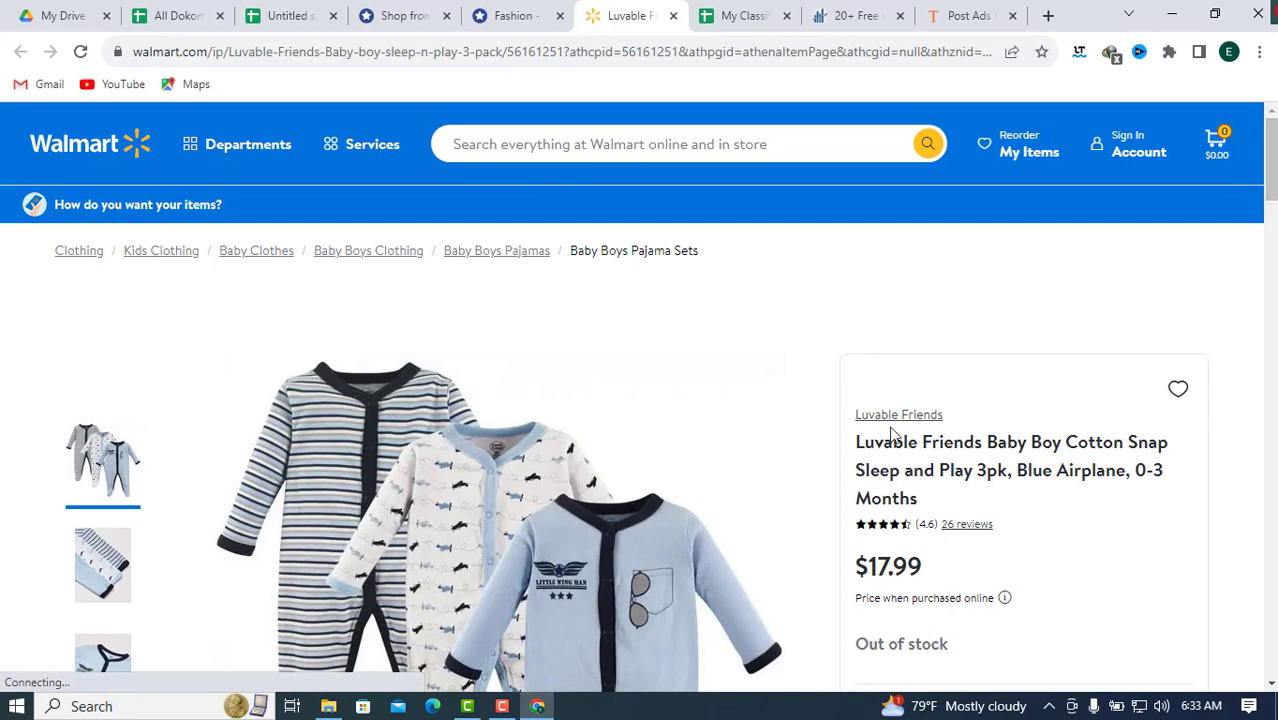
Step: Copy the Walmart product title "Luvable Friends Baby Boy Cotton Snap Sleep and Play 3pk, Blue Airplane, 0-3 Months" into the Free Ads Time ad title
drag(916, 500, 848, 455)
right_click(900, 465)
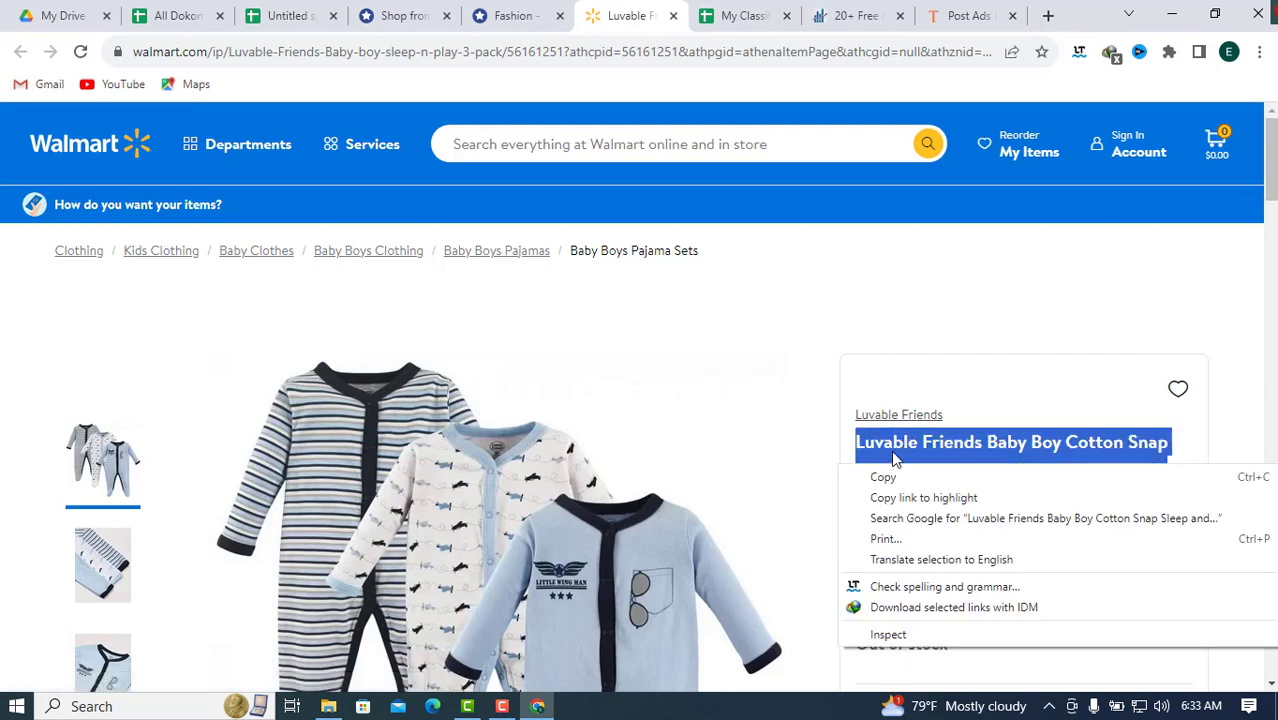
click(893, 477)
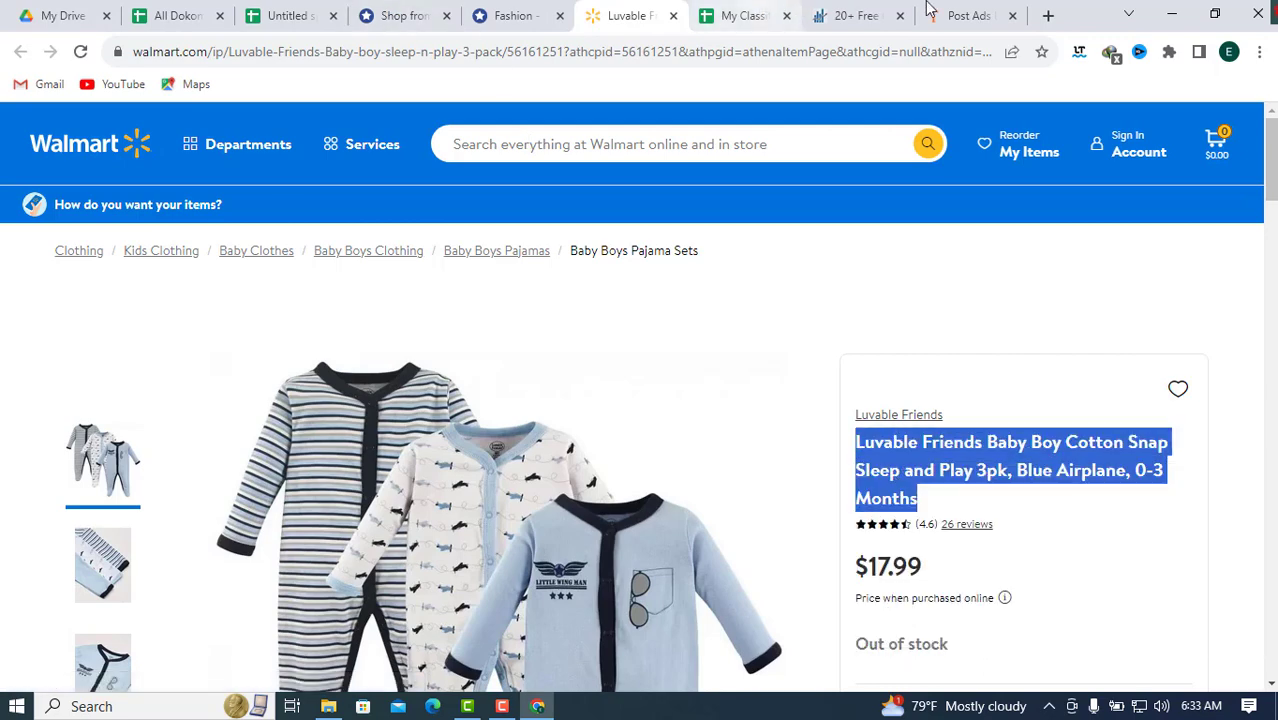
click(965, 15)
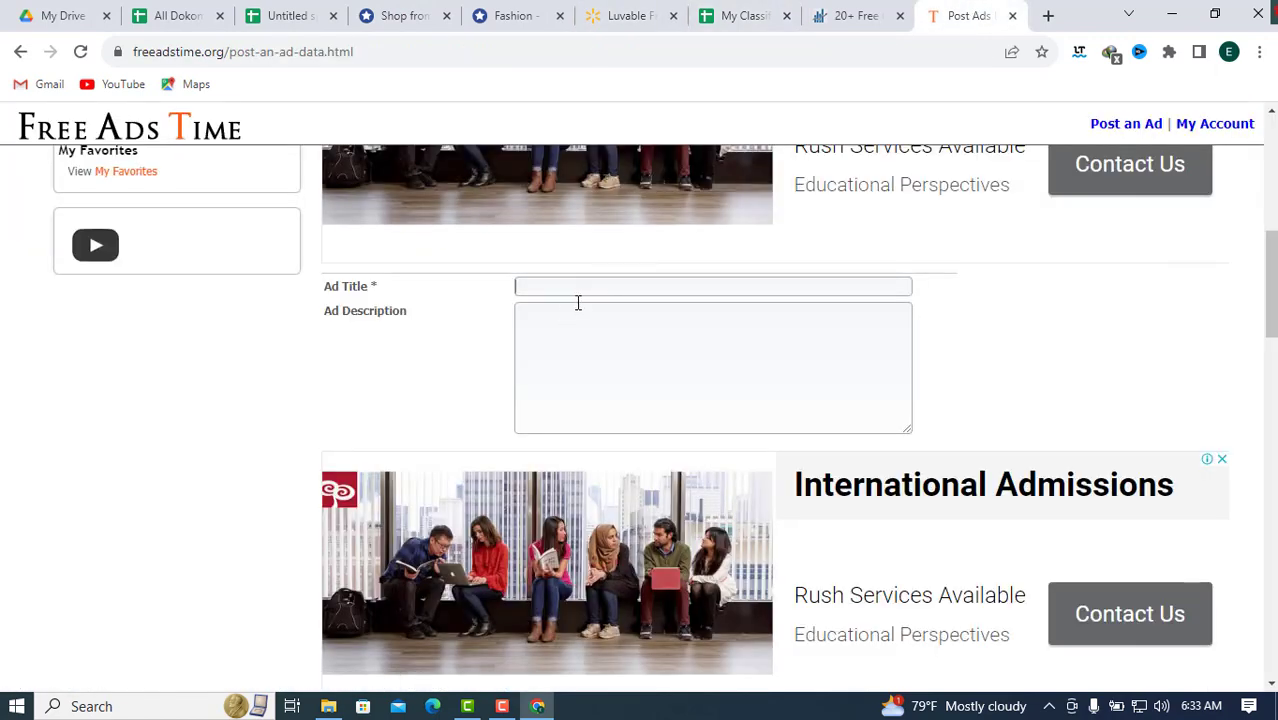
click(565, 286)
key(ctrl+v)
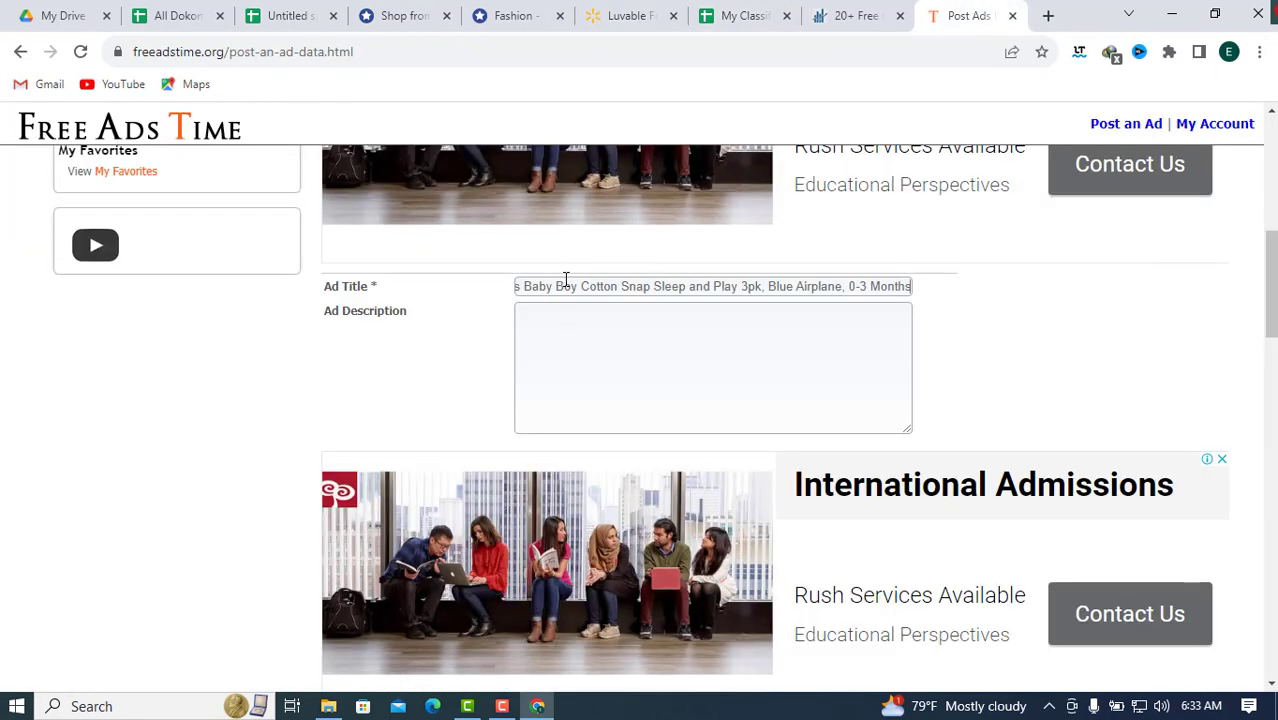
Step: Copy the product details paragraph and the bullet list below it from the Walmart Luvable Friends page
click(580, 327)
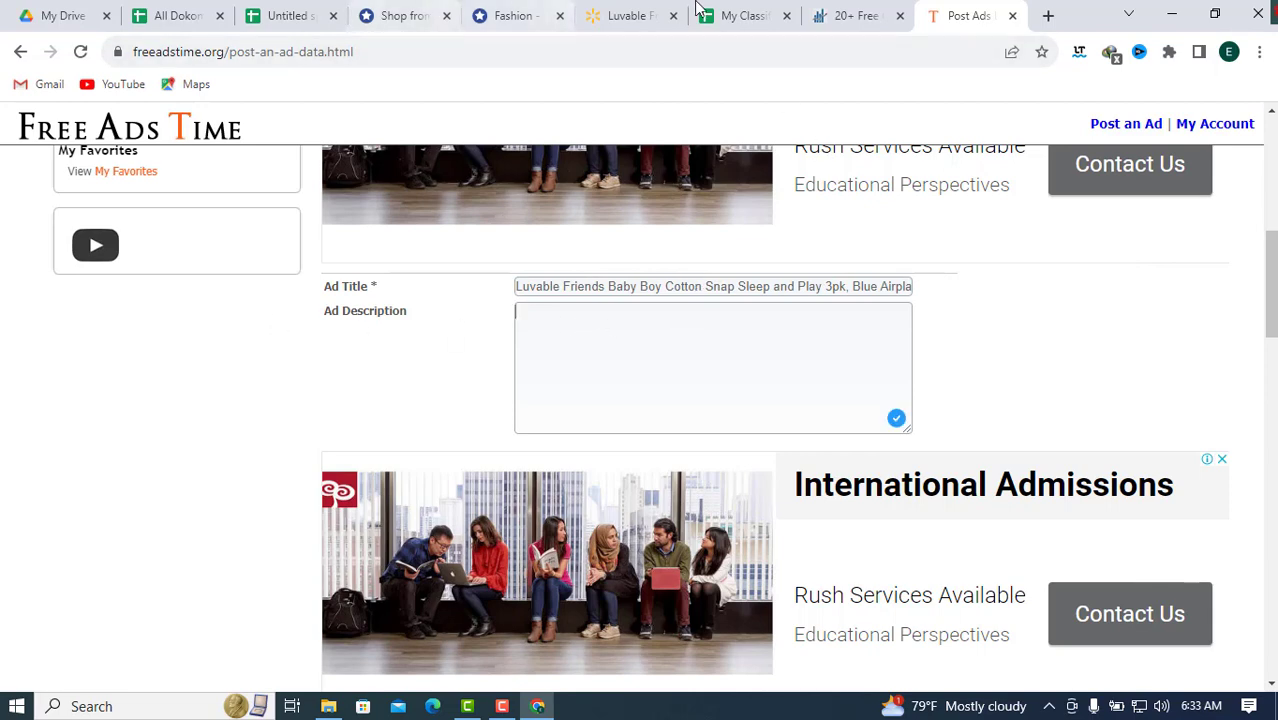
click(507, 12)
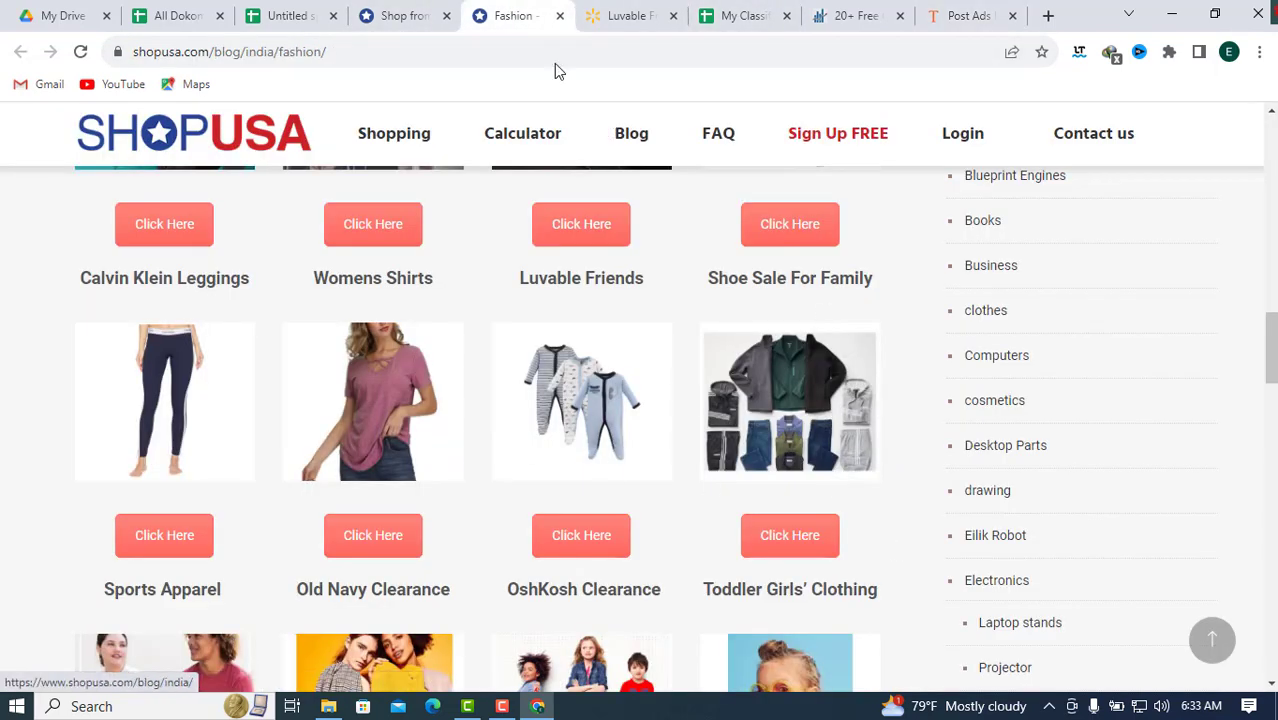
click(427, 8)
click(633, 8)
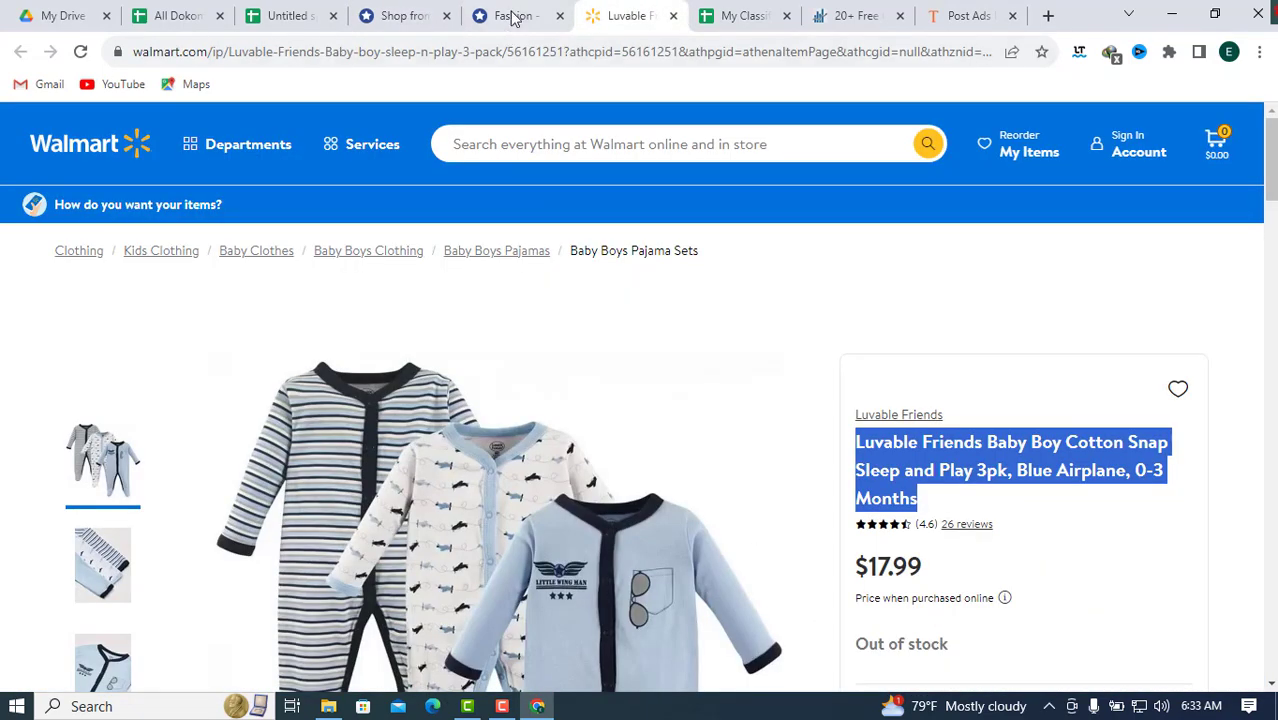
scroll(1270, 170, down, 2)
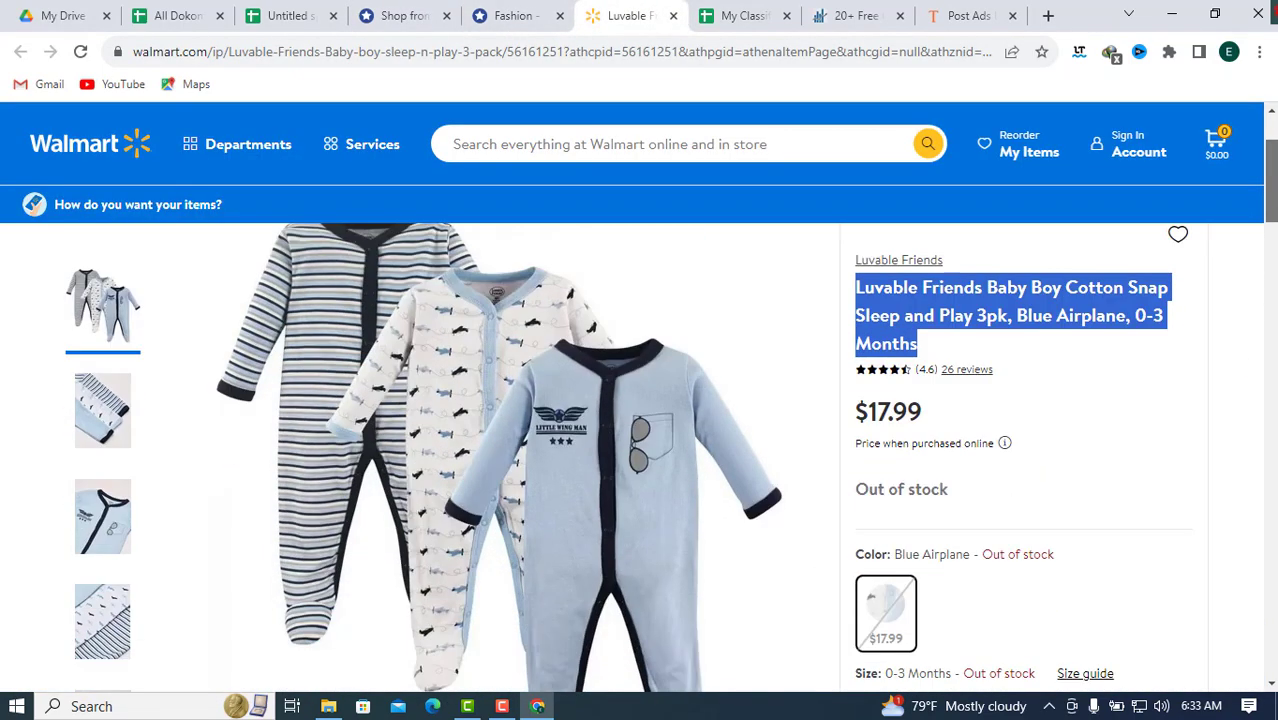
scroll(640, 450, down, 5)
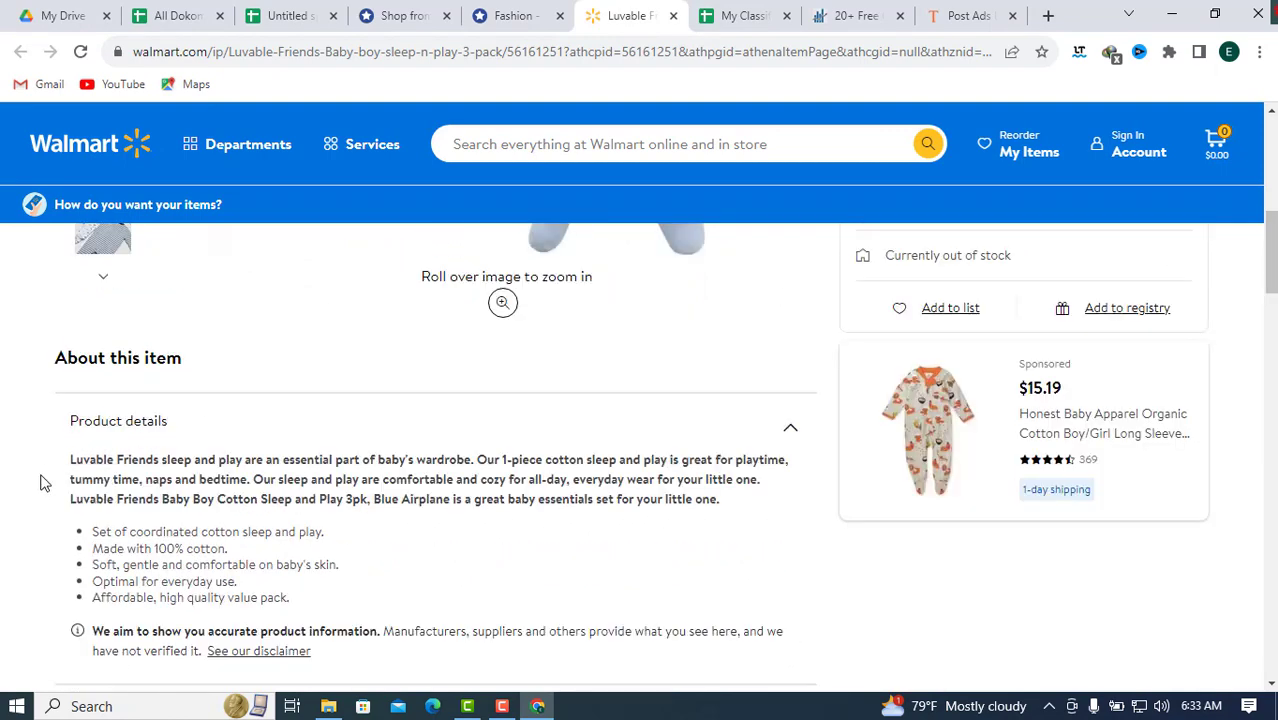
drag(70, 462, 340, 606)
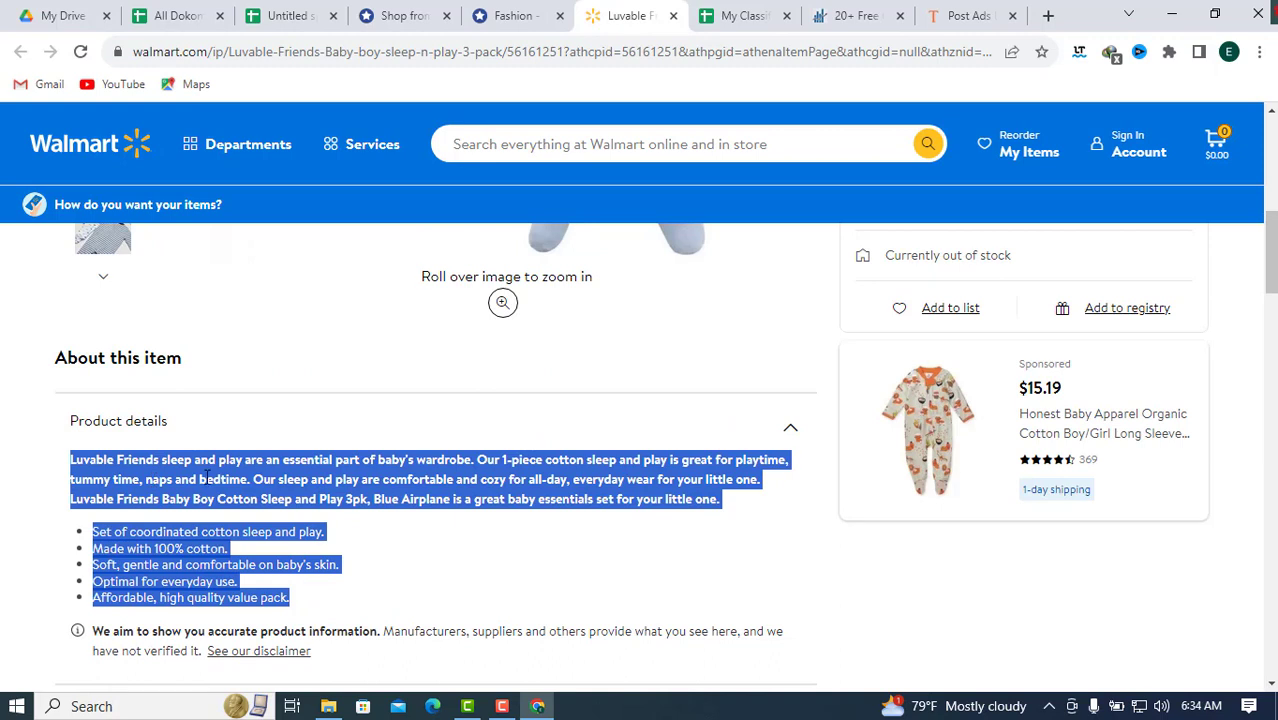
right_click(207, 477)
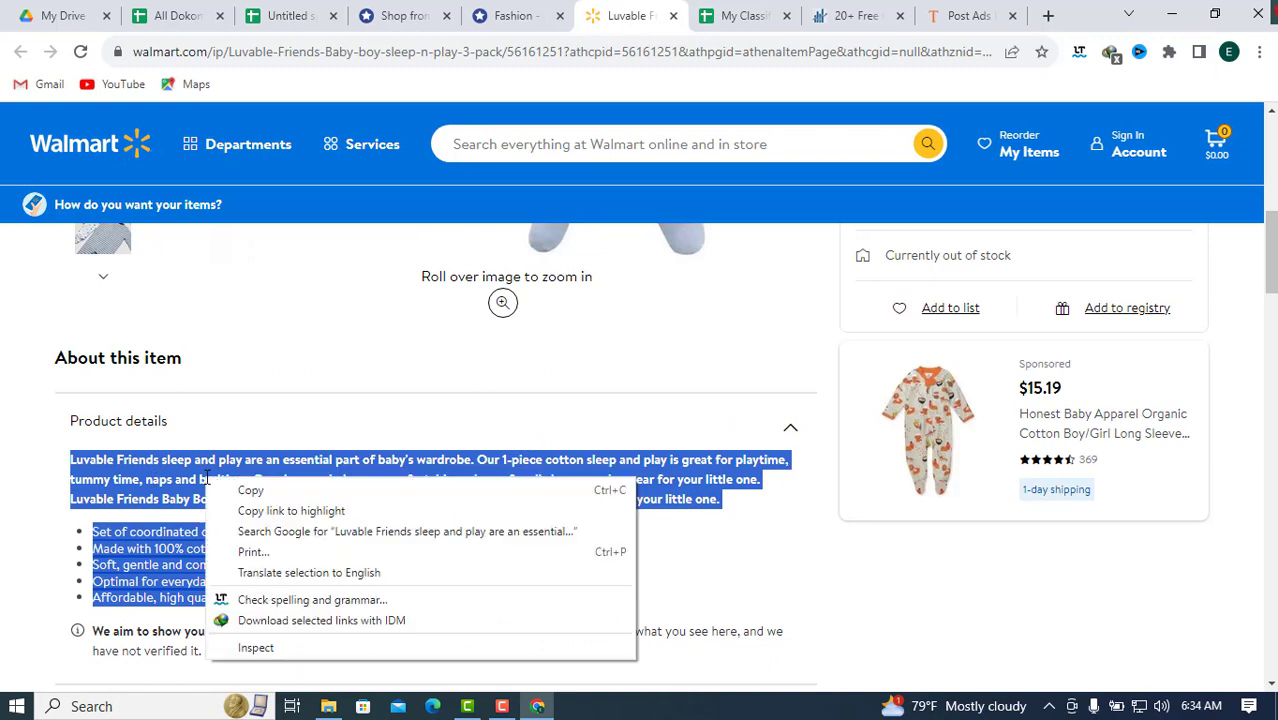
click(262, 491)
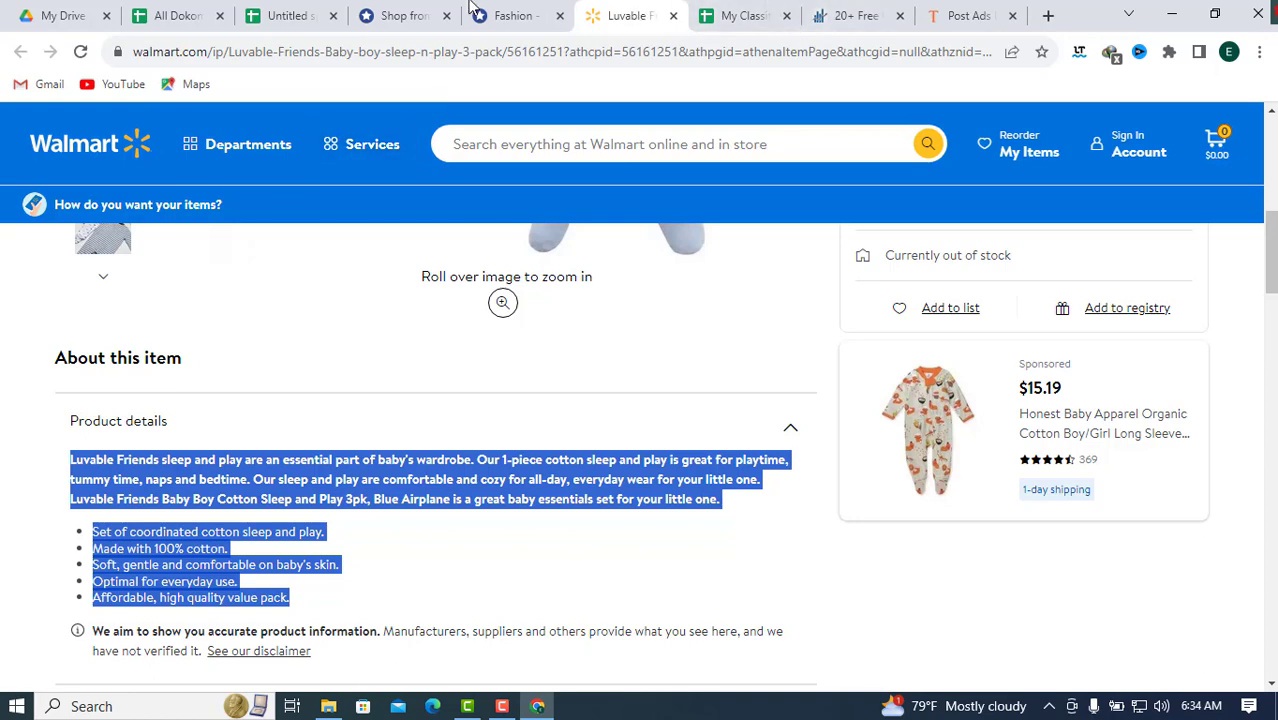
Step: Paste the copied product details into the Free Ads Time ad description and continue to the price page
click(505, 10)
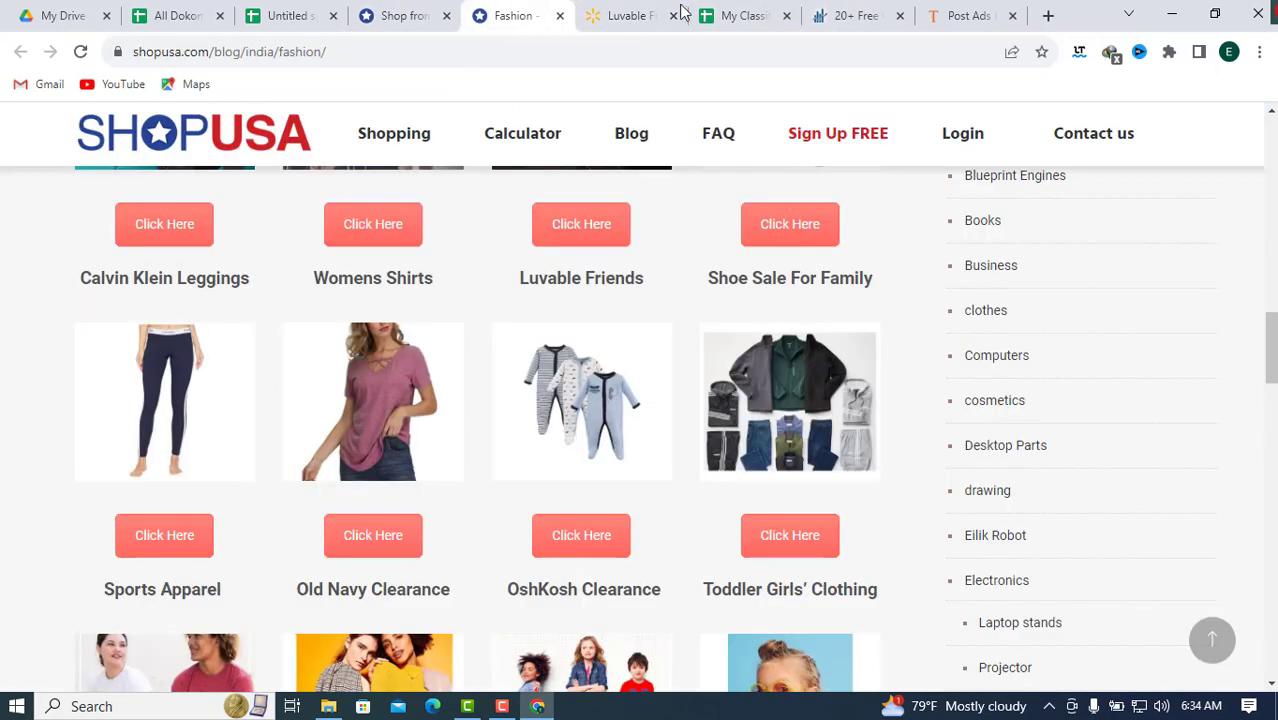
key(ctrl+9)
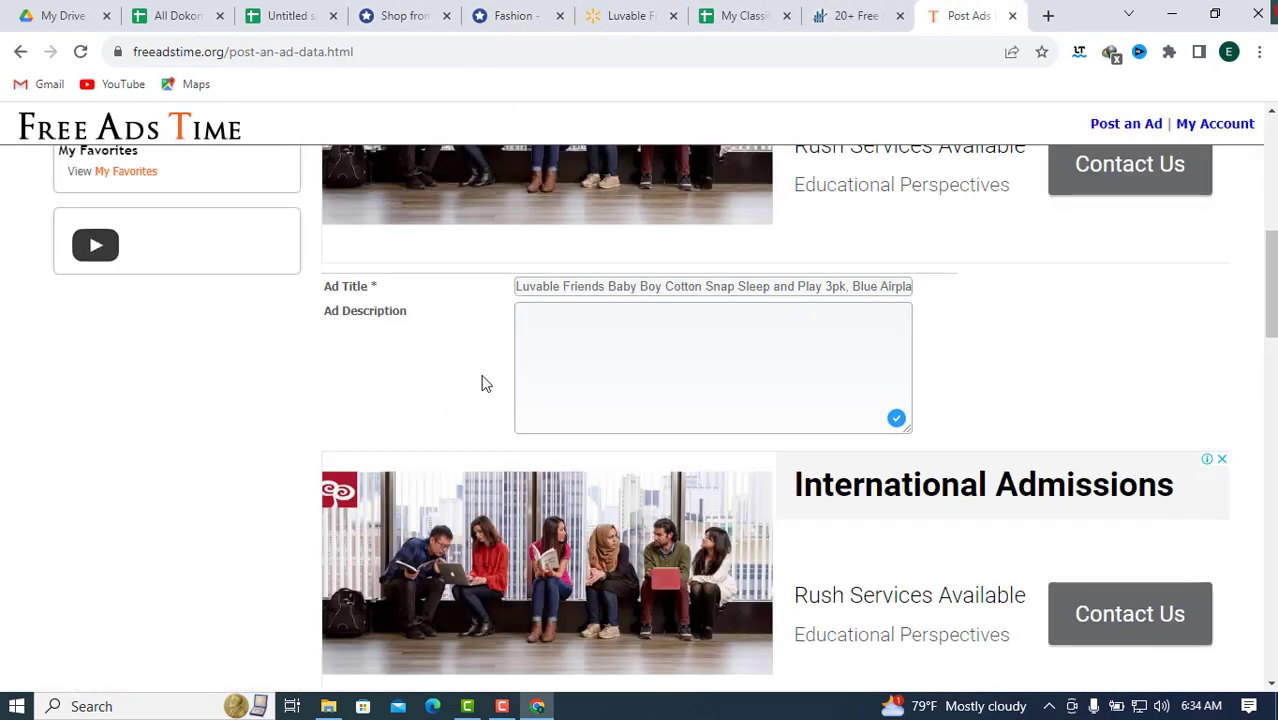
click(563, 326)
key(ctrl+v)
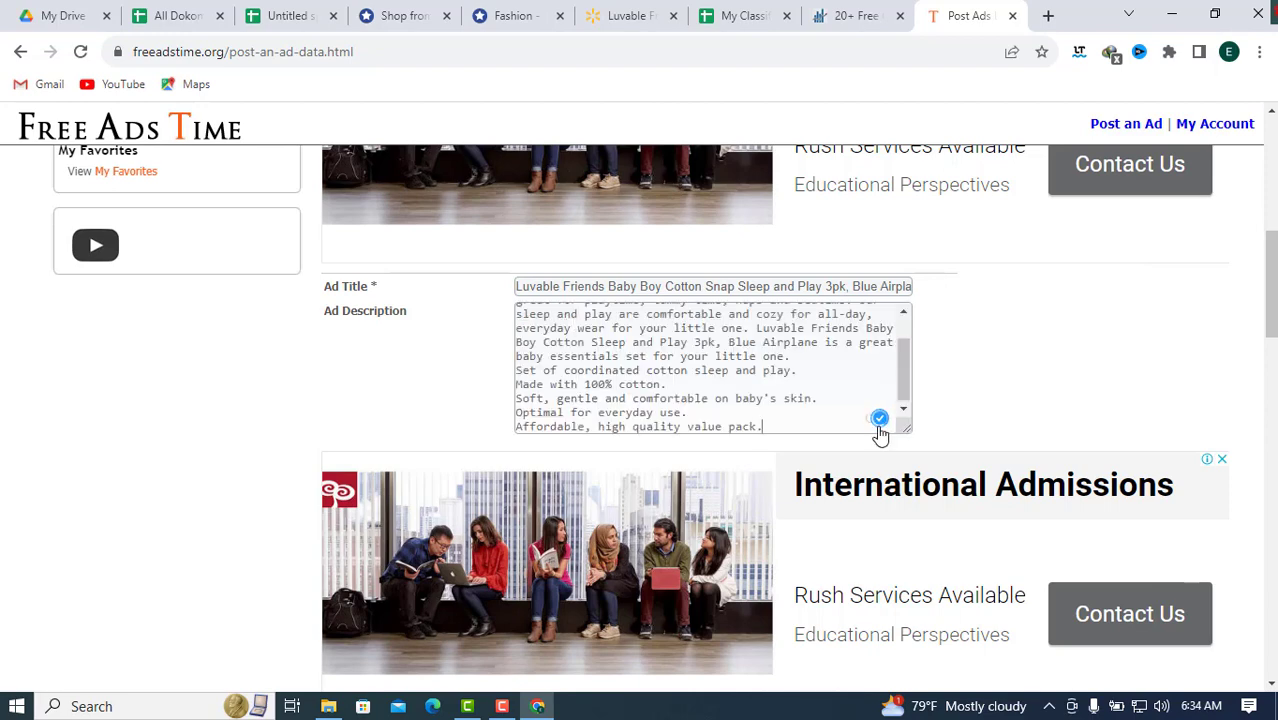
scroll(879, 434, down, 3)
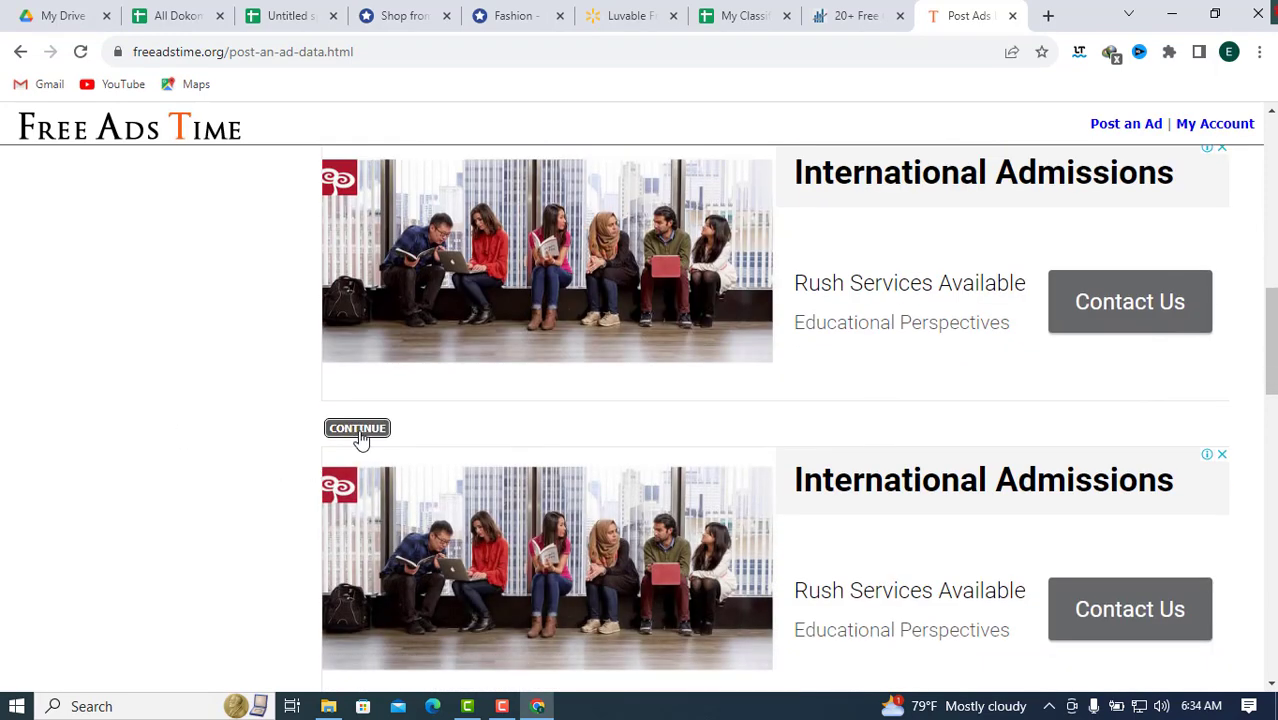
click(358, 432)
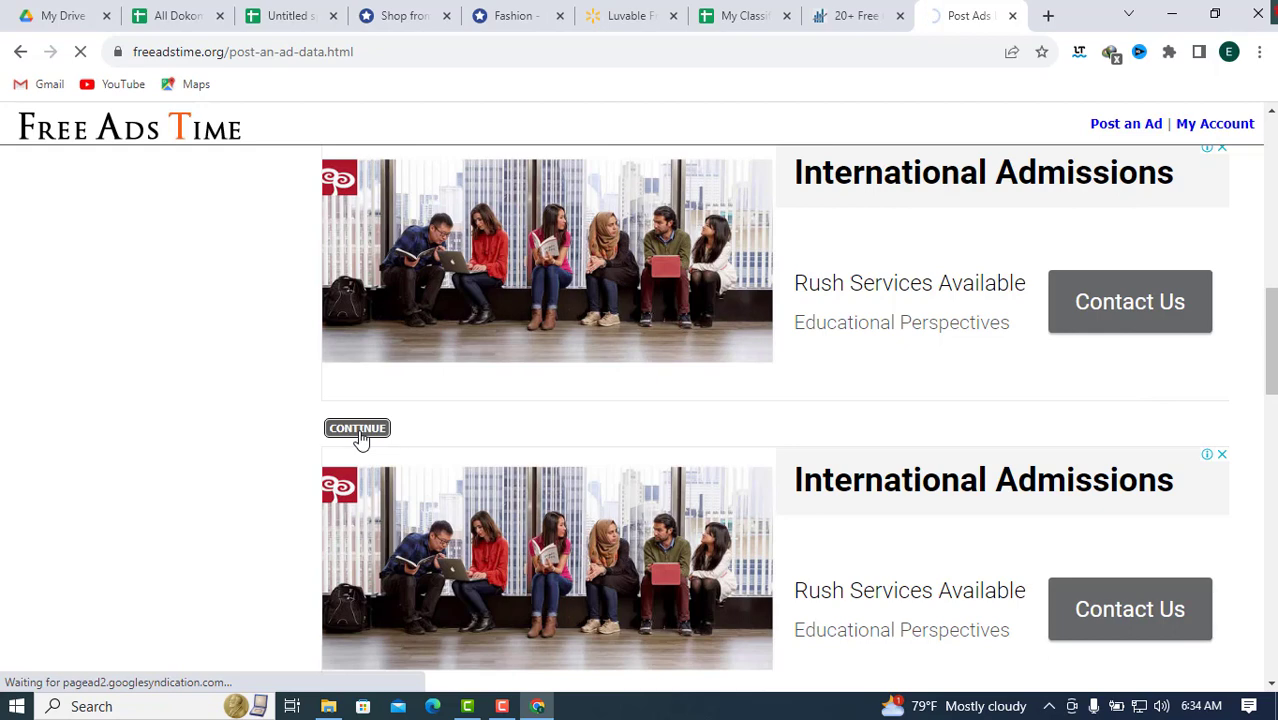
click(358, 429)
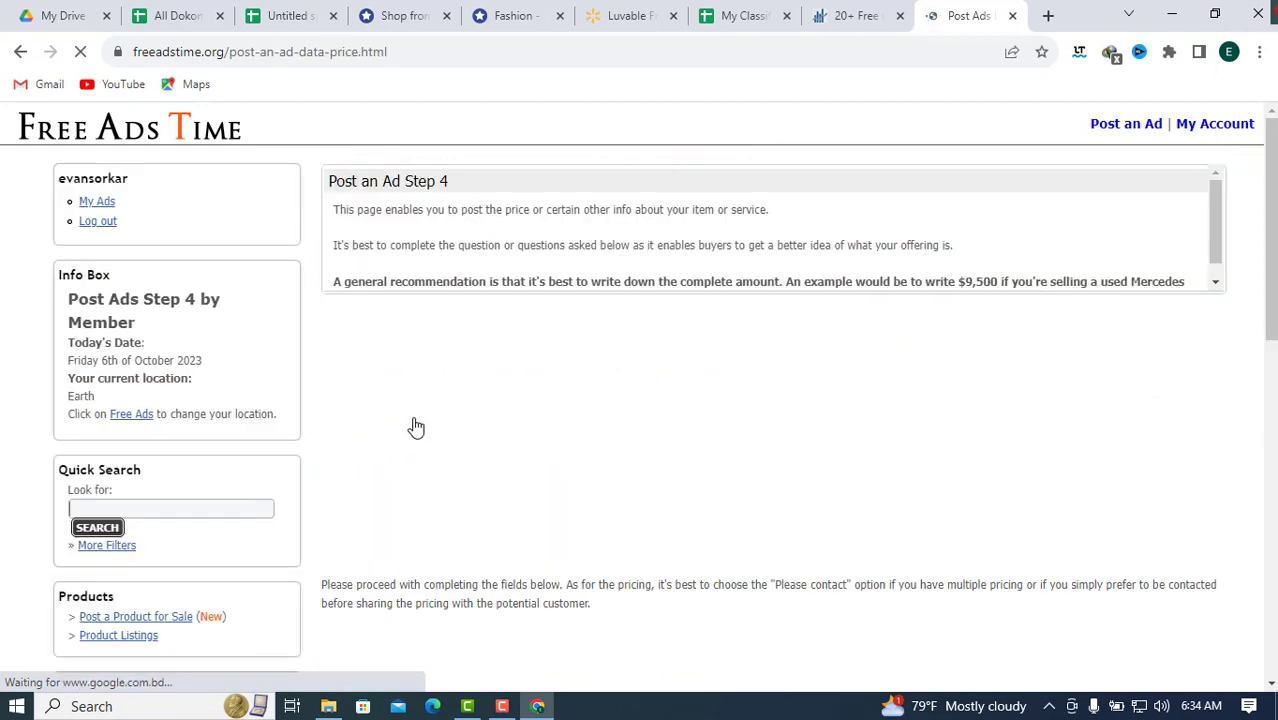
Step: Copy the price figure 17.99, without the dollar sign, from the Walmart product page
scroll(772, 424, down, 1)
scroll(772, 424, down, 4)
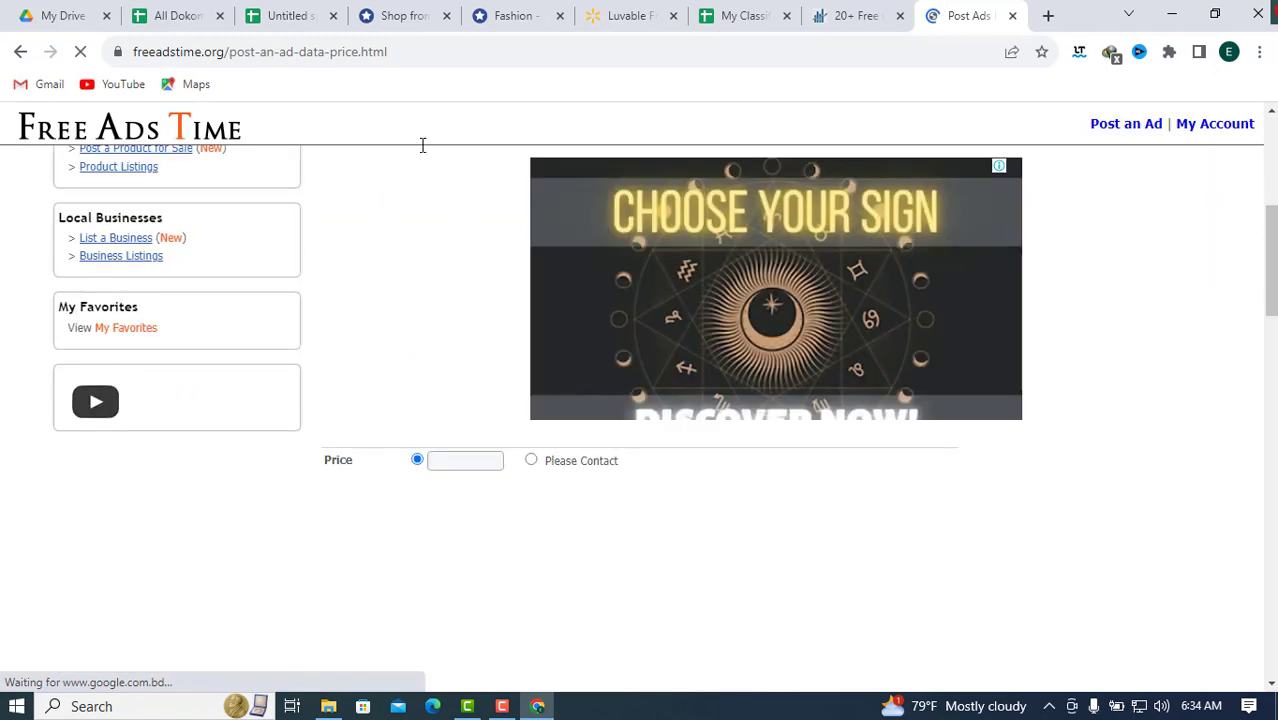
click(552, 10)
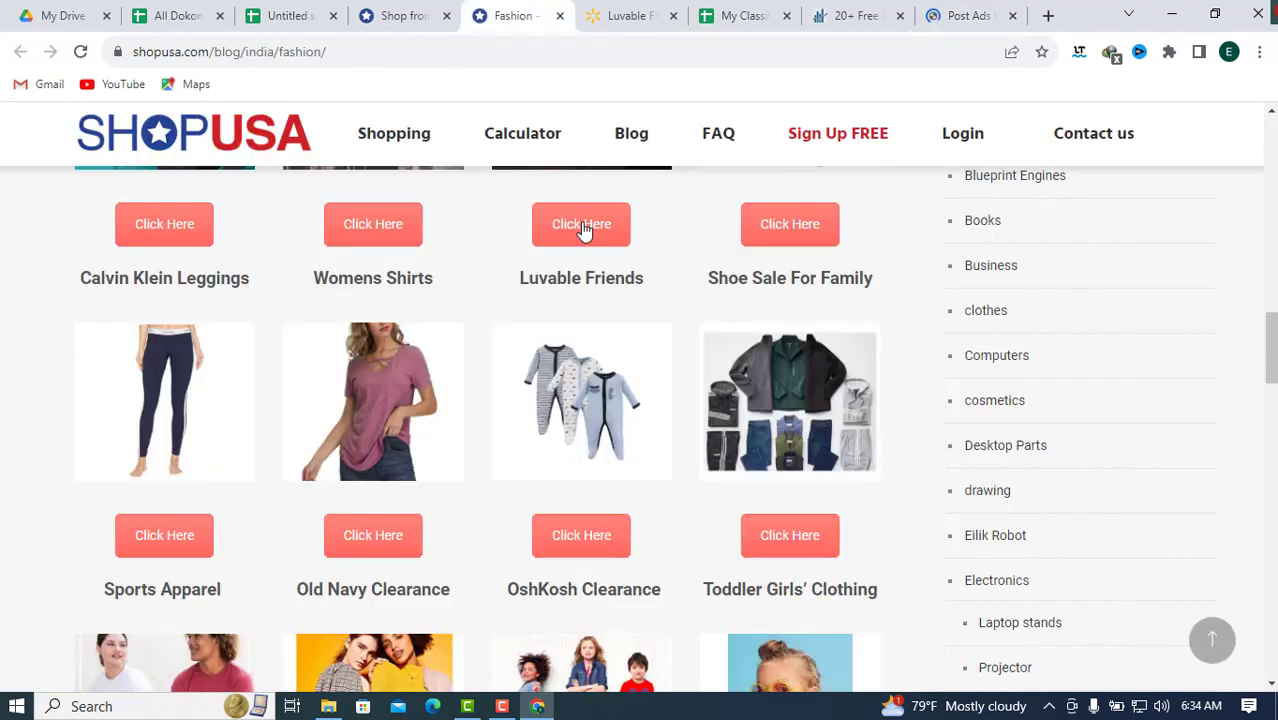
scroll(1093, 377, up, 15)
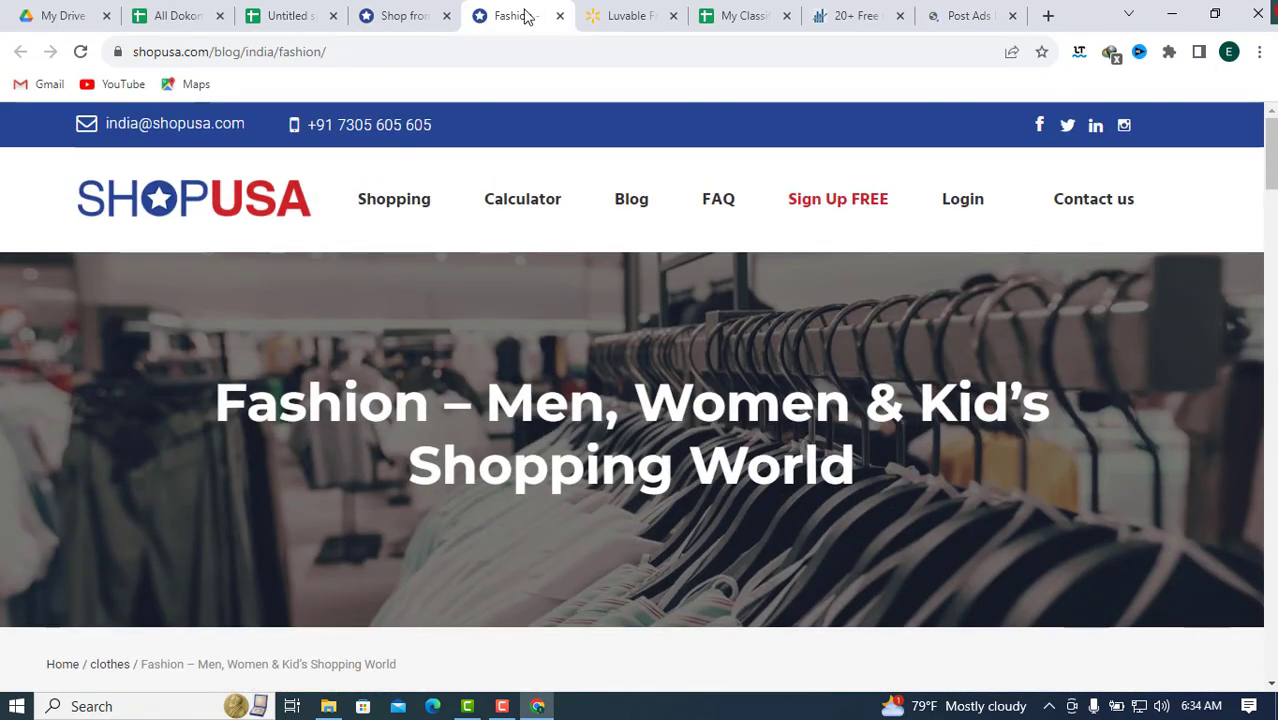
click(394, 15)
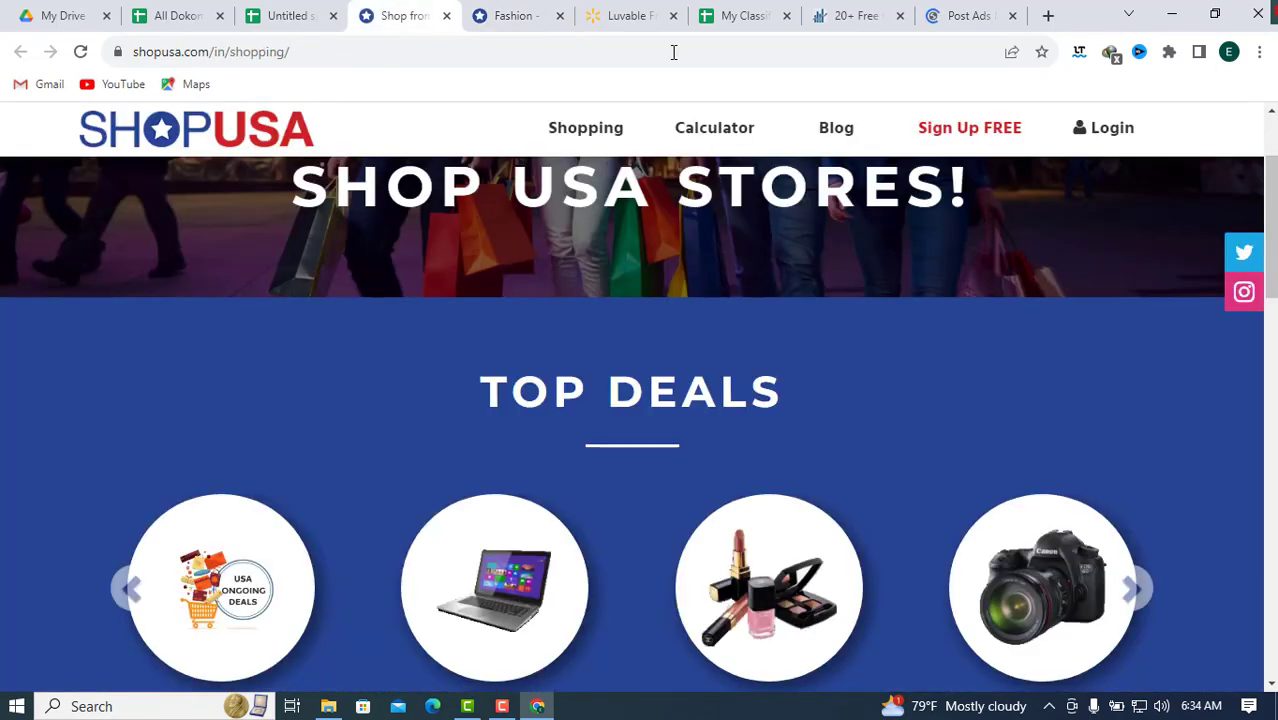
click(631, 13)
scroll(1113, 394, up, 5)
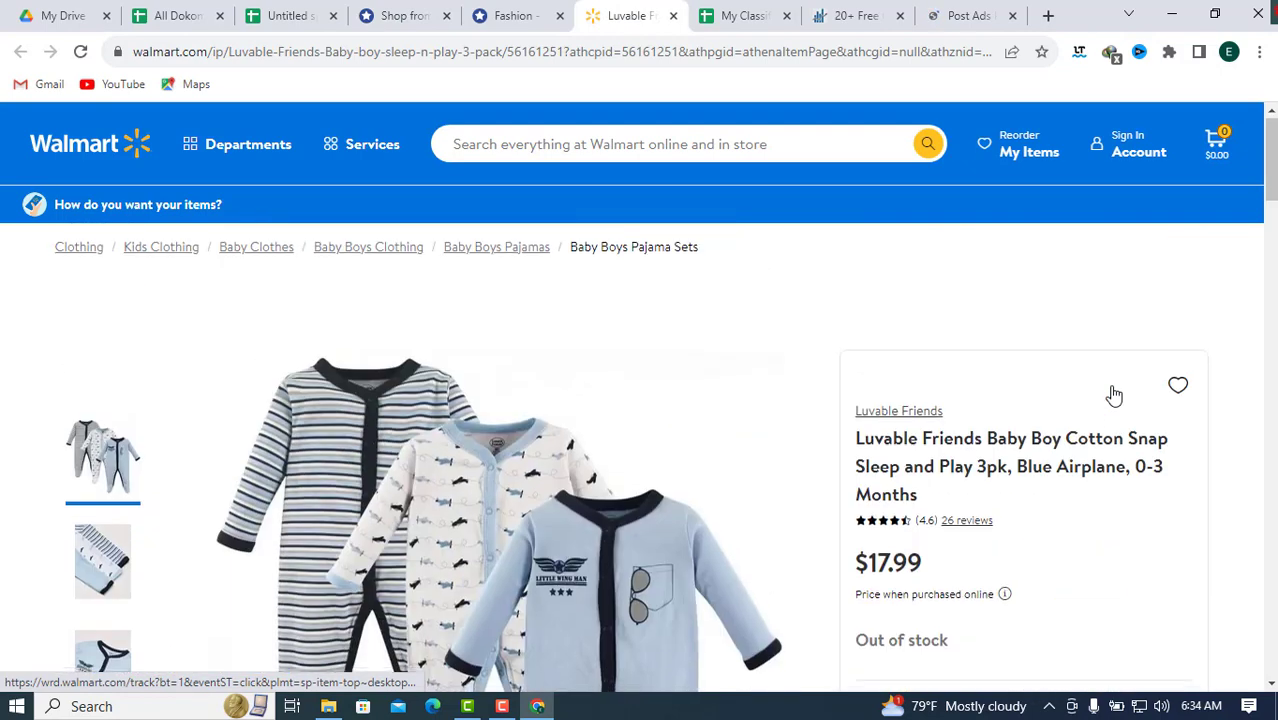
scroll(1115, 394, down, 2)
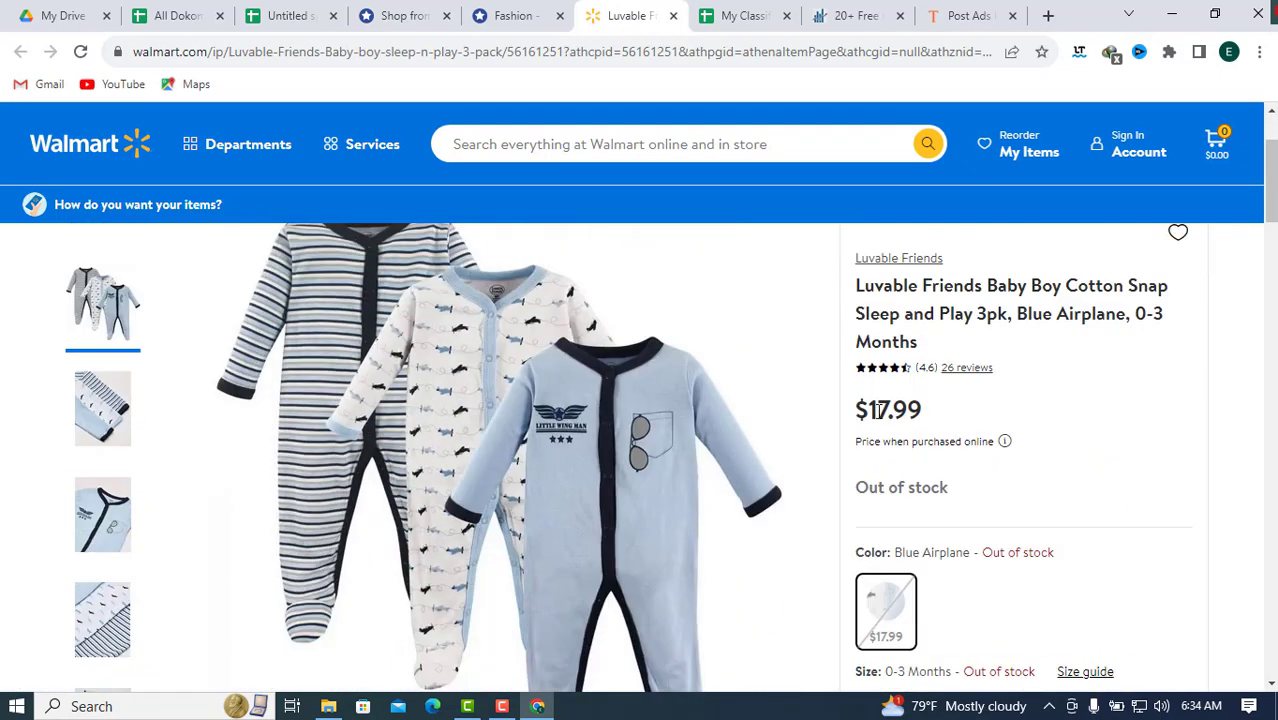
drag(869, 418, 940, 421)
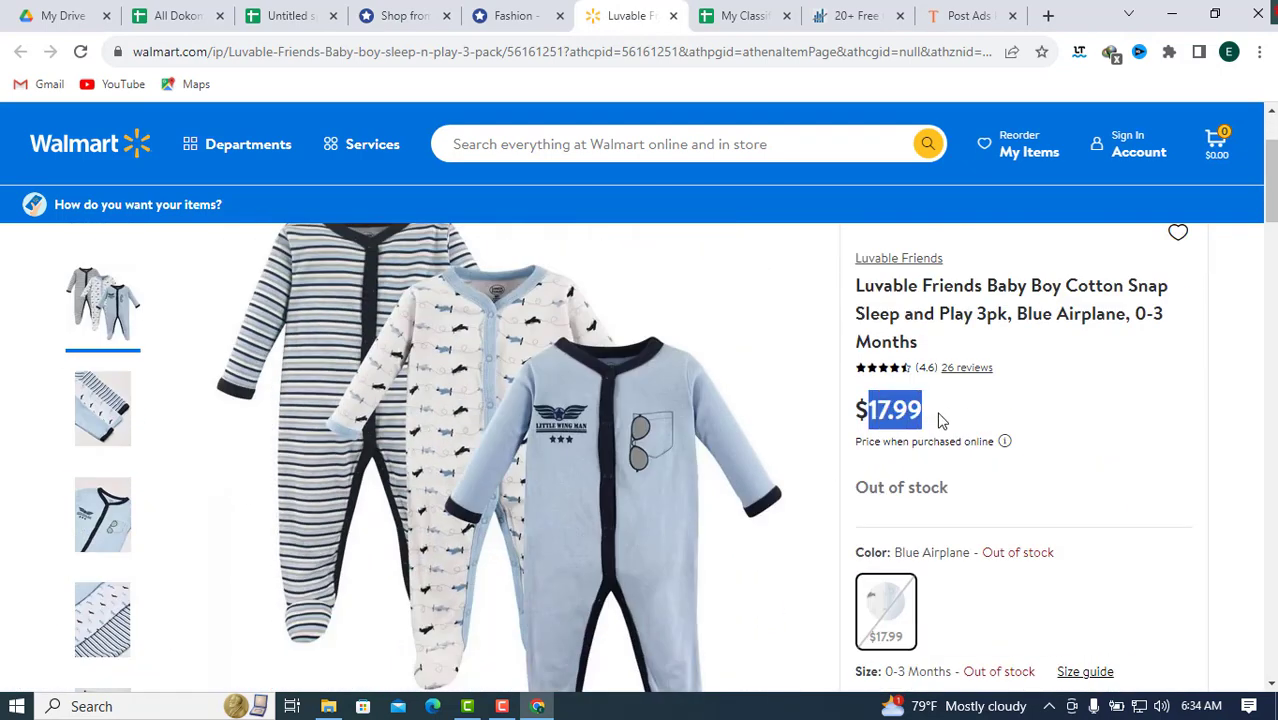
right_click(885, 418)
click(964, 432)
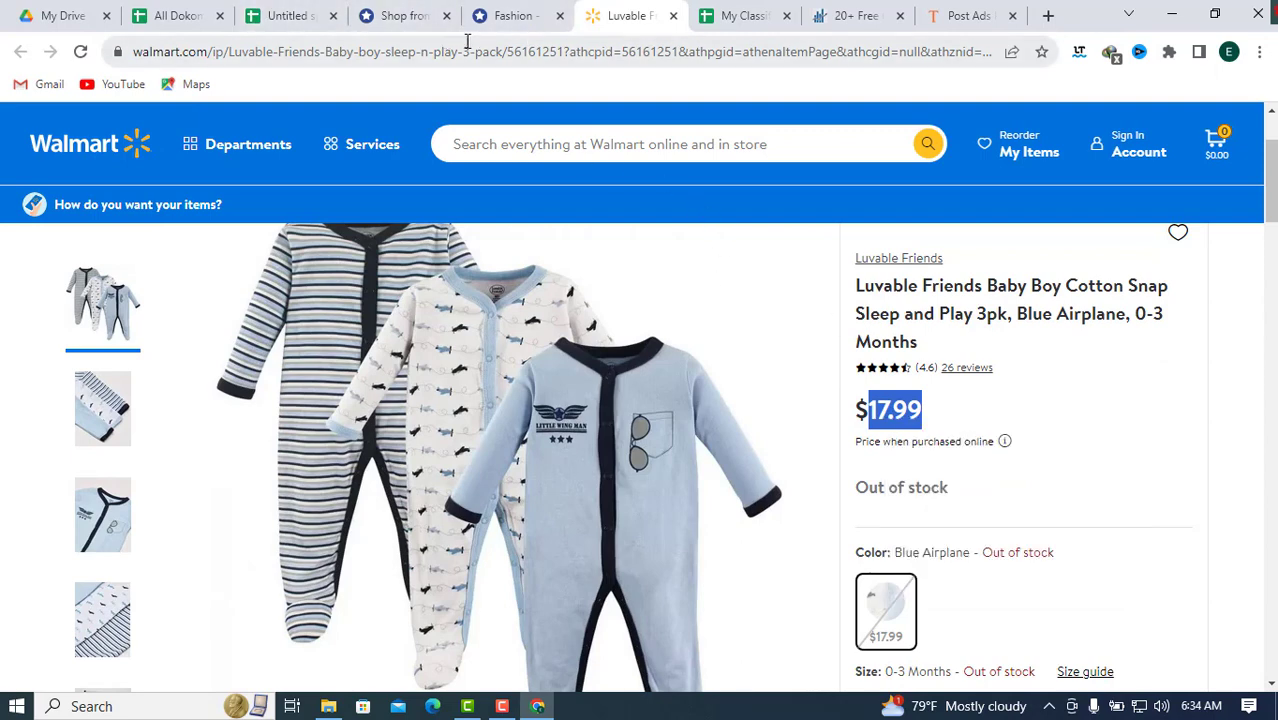
Step: Set the ad price on Free Ads Time to 17.99 and continue to the contact information page
click(955, 12)
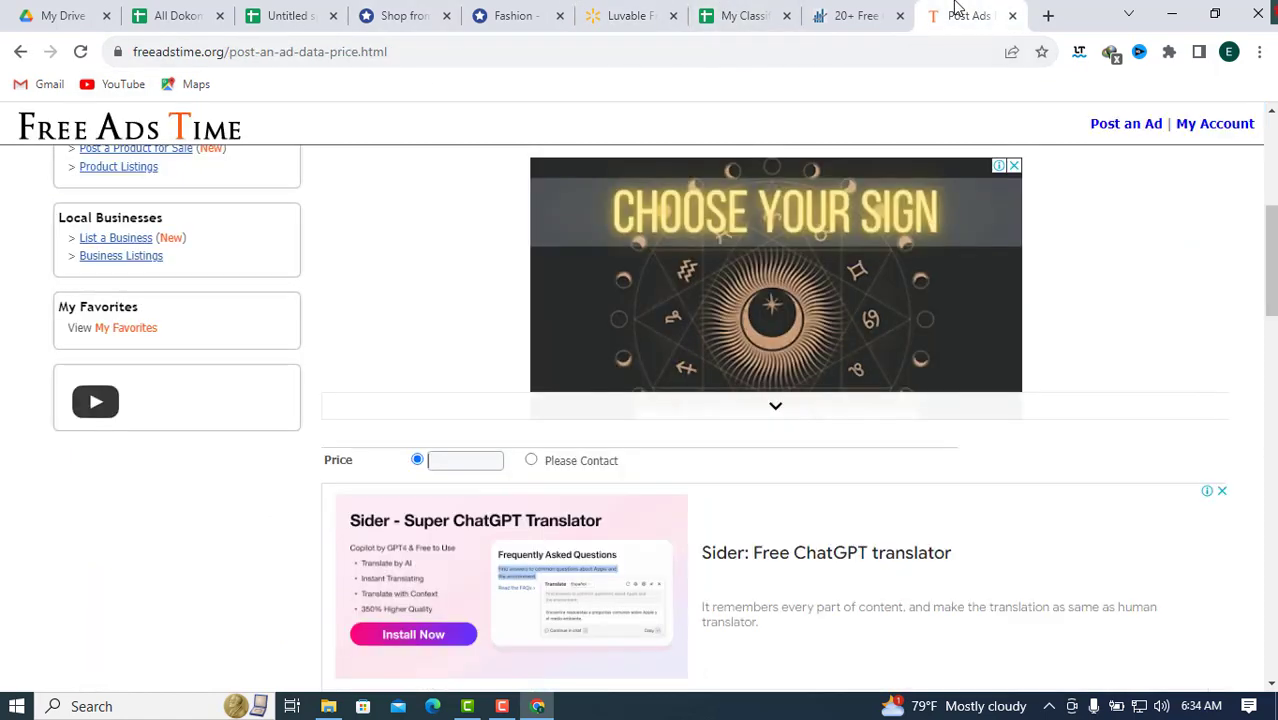
click(459, 462)
key(ctrl+v)
click(417, 460)
scroll(633, 425, down, 1)
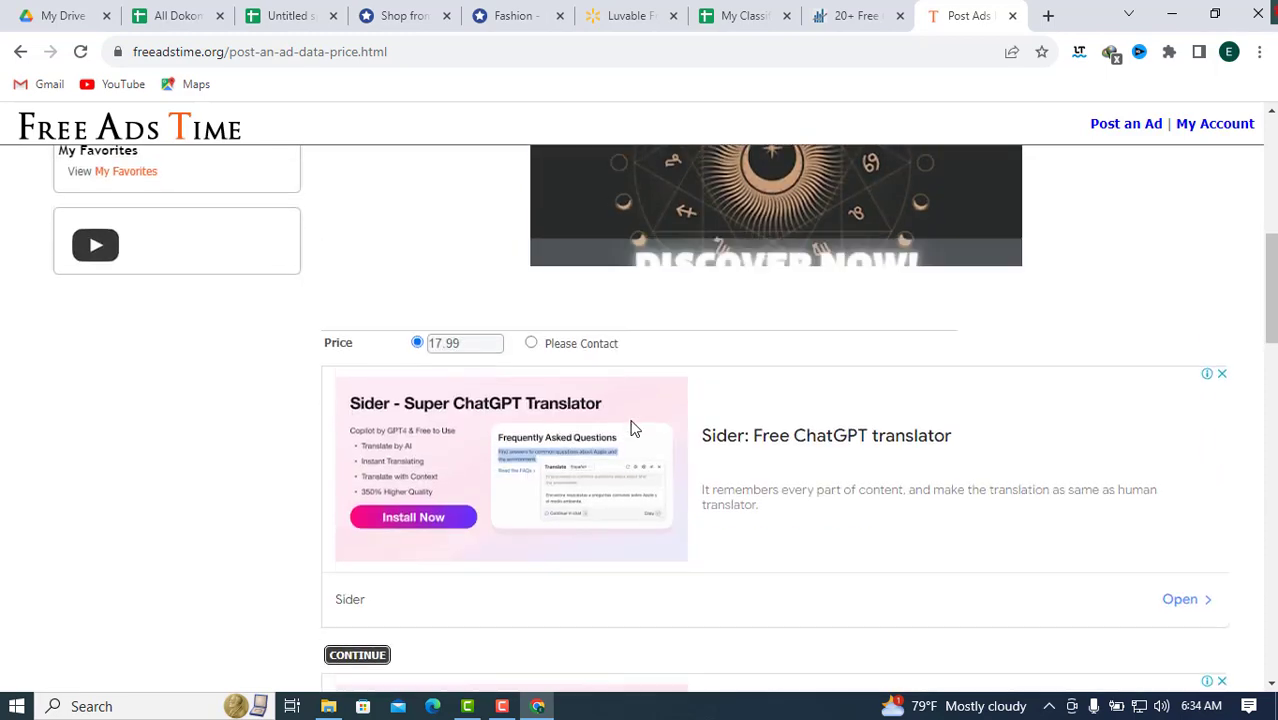
scroll(487, 452, down, 3)
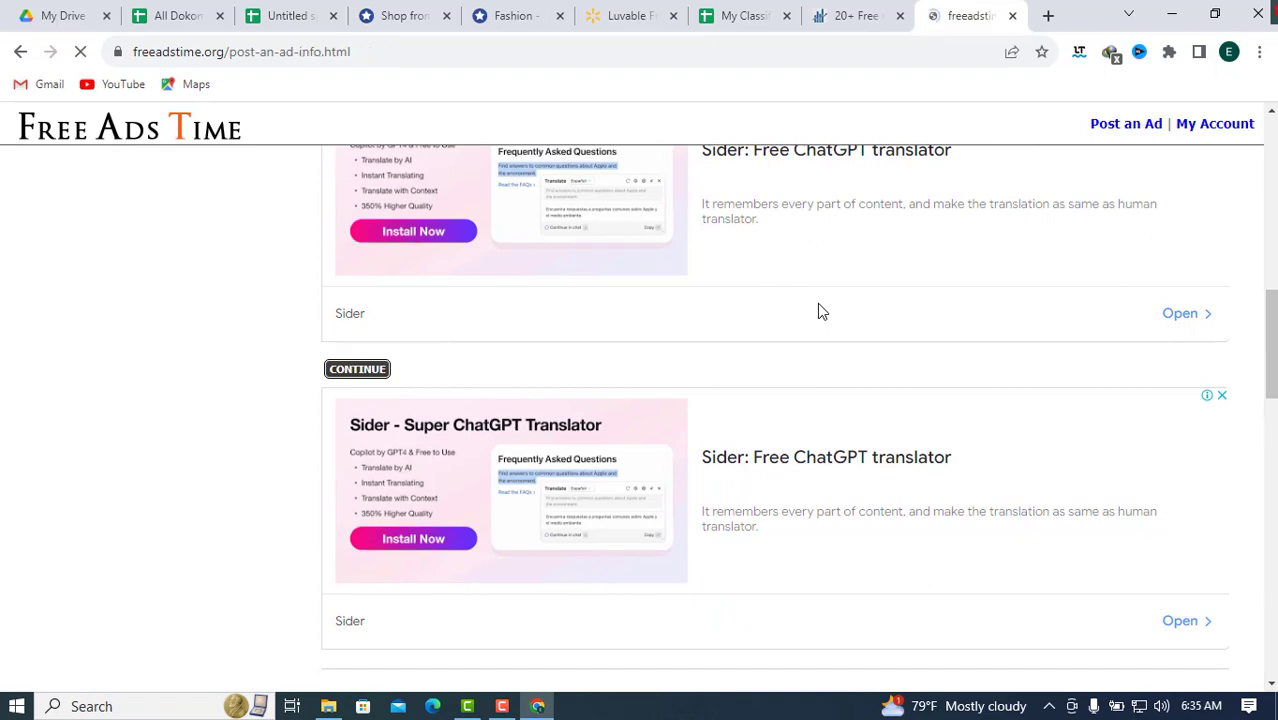
Step: Copy "shopusa" from the ShopUSA shopping page's web address into the ad's contact name
scroll(800, 324, down, 5)
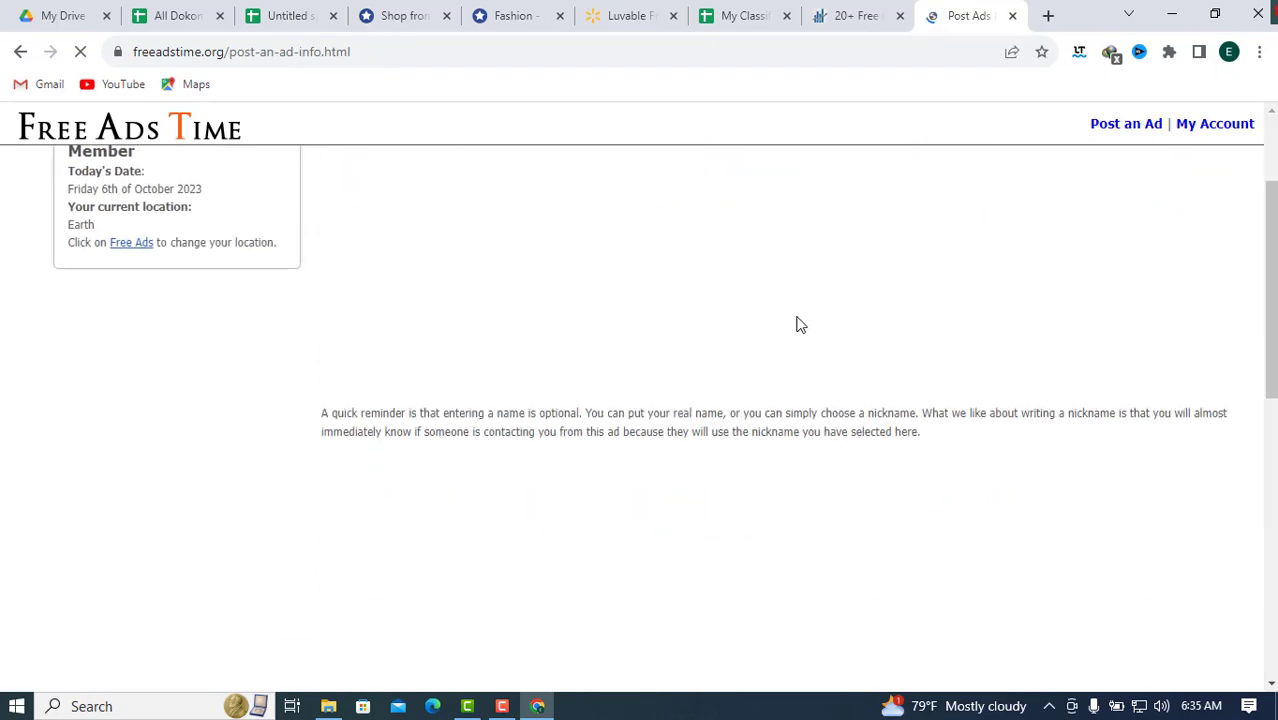
scroll(251, 352, down, 2)
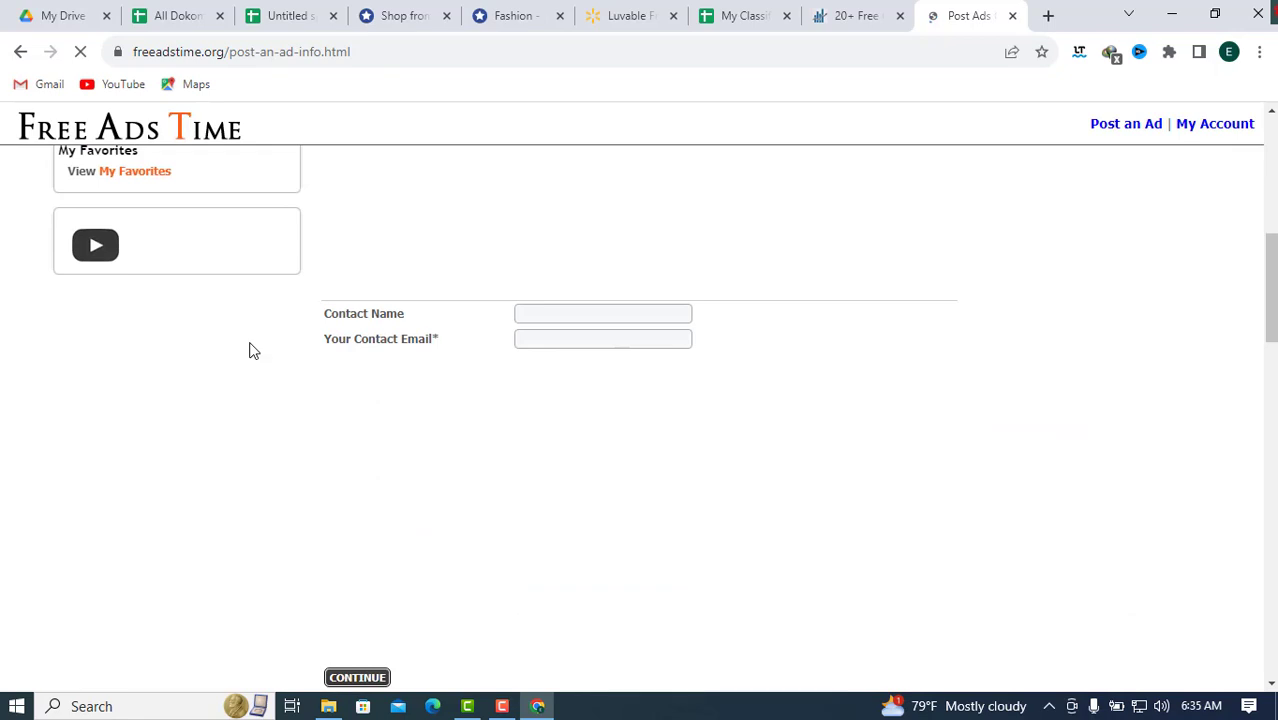
click(587, 311)
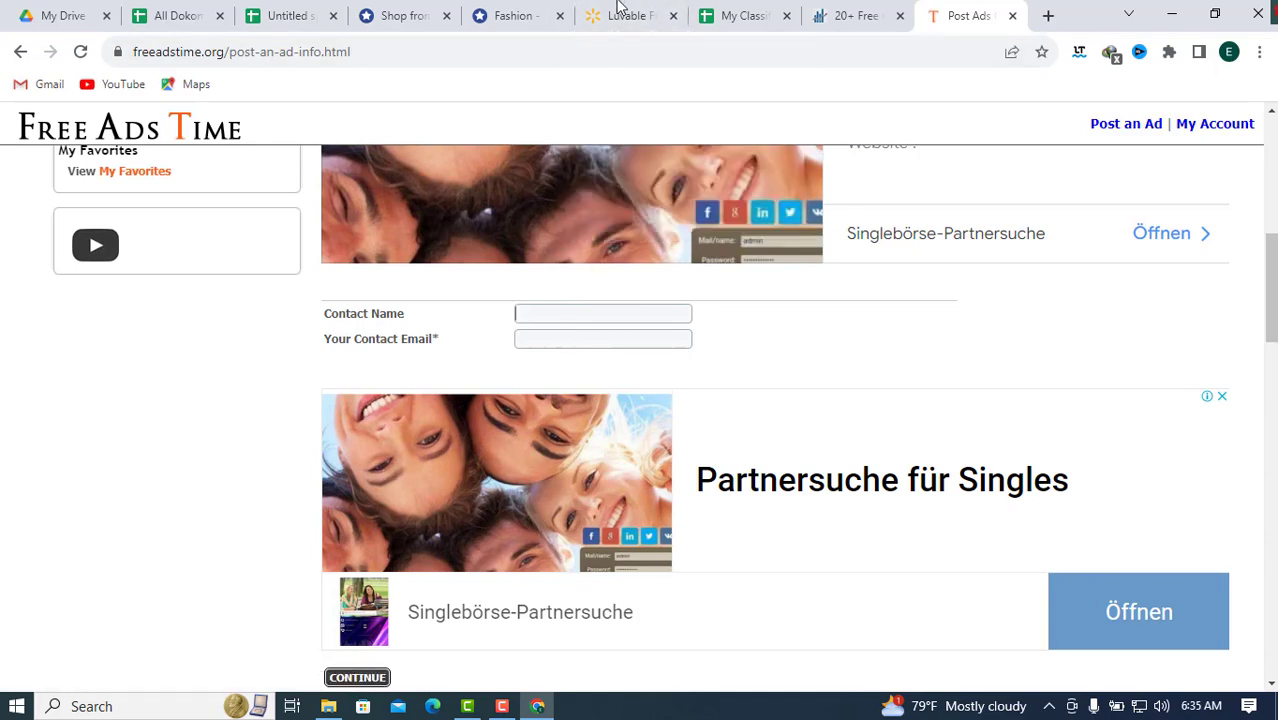
click(621, 12)
click(385, 12)
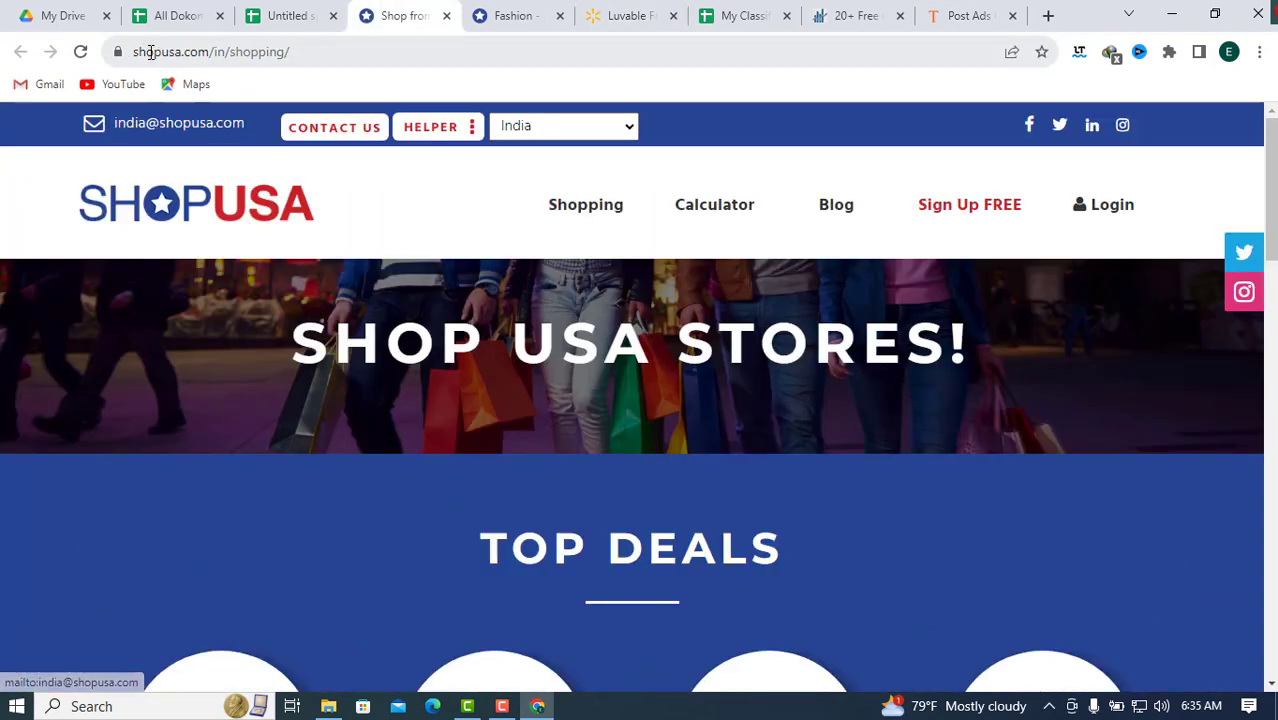
drag(182, 52, 131, 51)
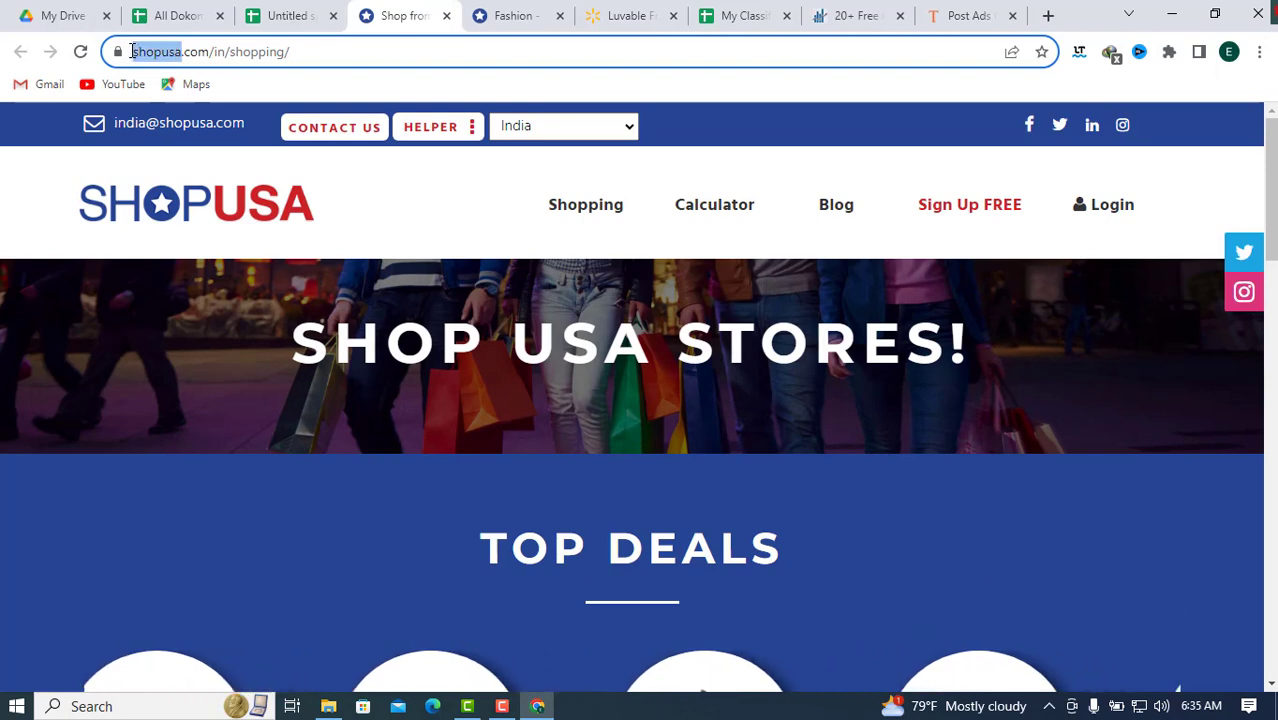
right_click(233, 55)
click(300, 170)
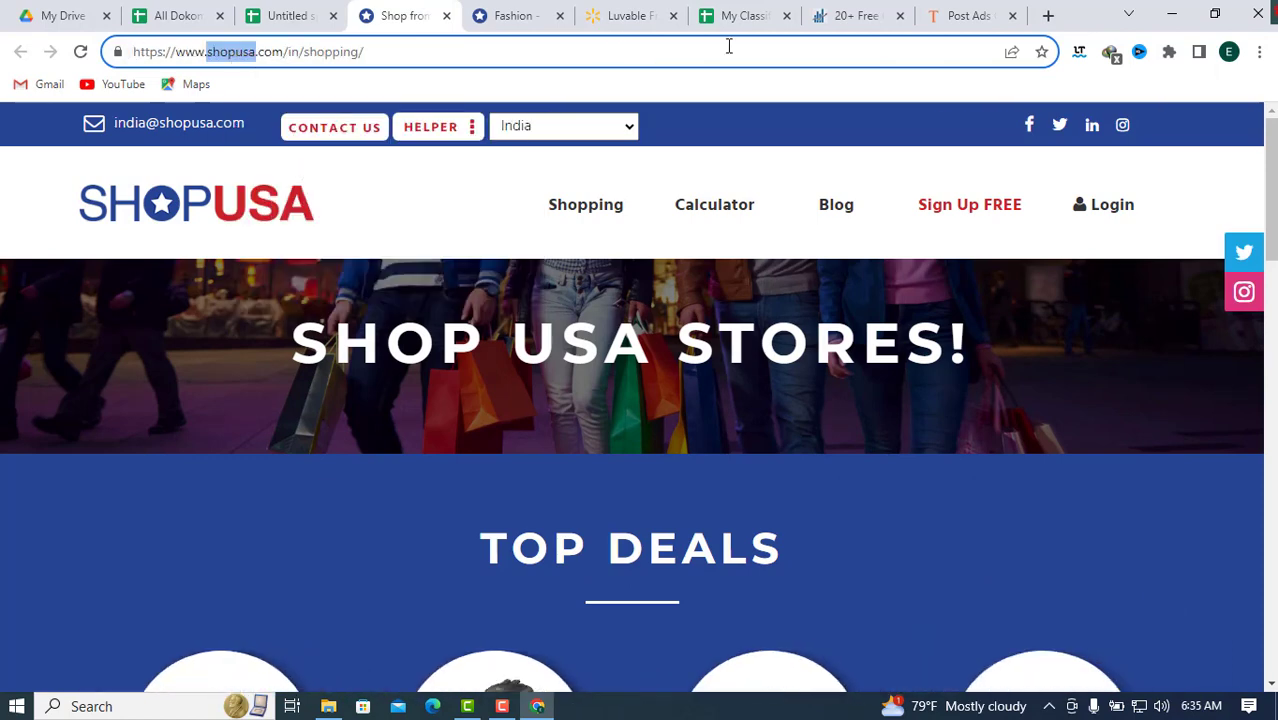
click(943, 13)
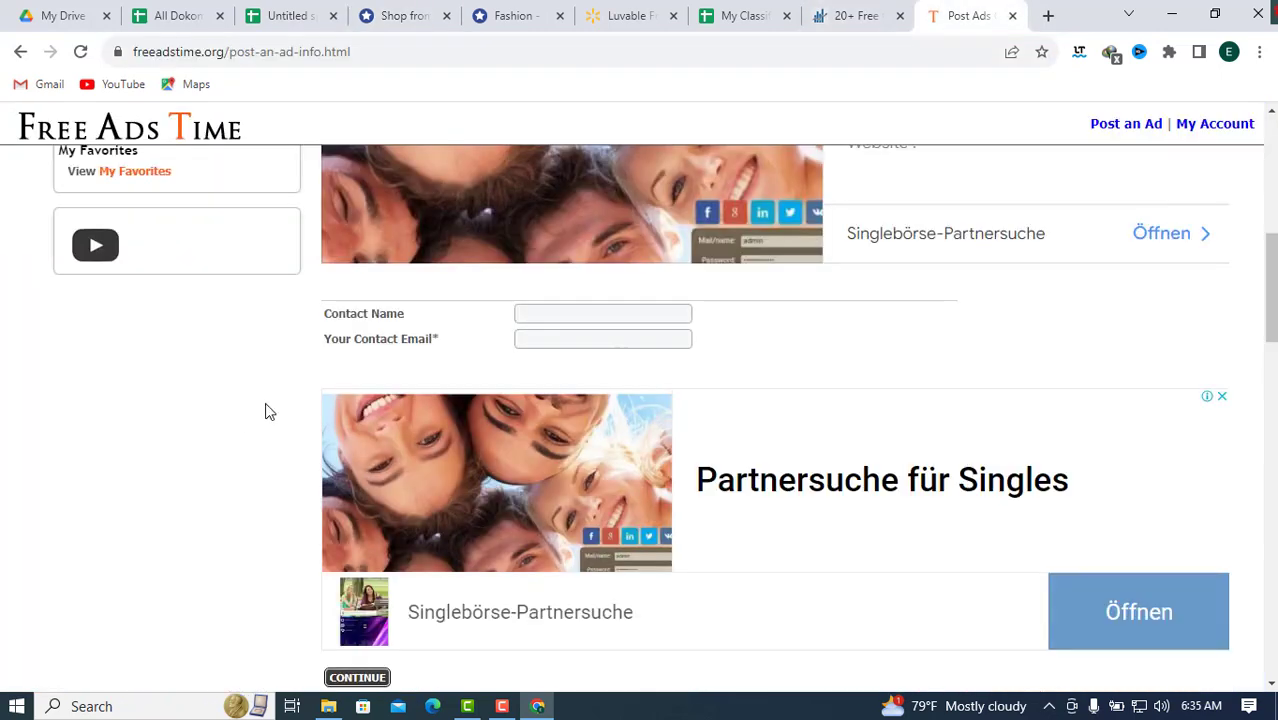
click(536, 311)
key(ctrl+v)
Step: Copy the company's contact e-mail address from the header of the ShopUSA shopping page
click(391, 14)
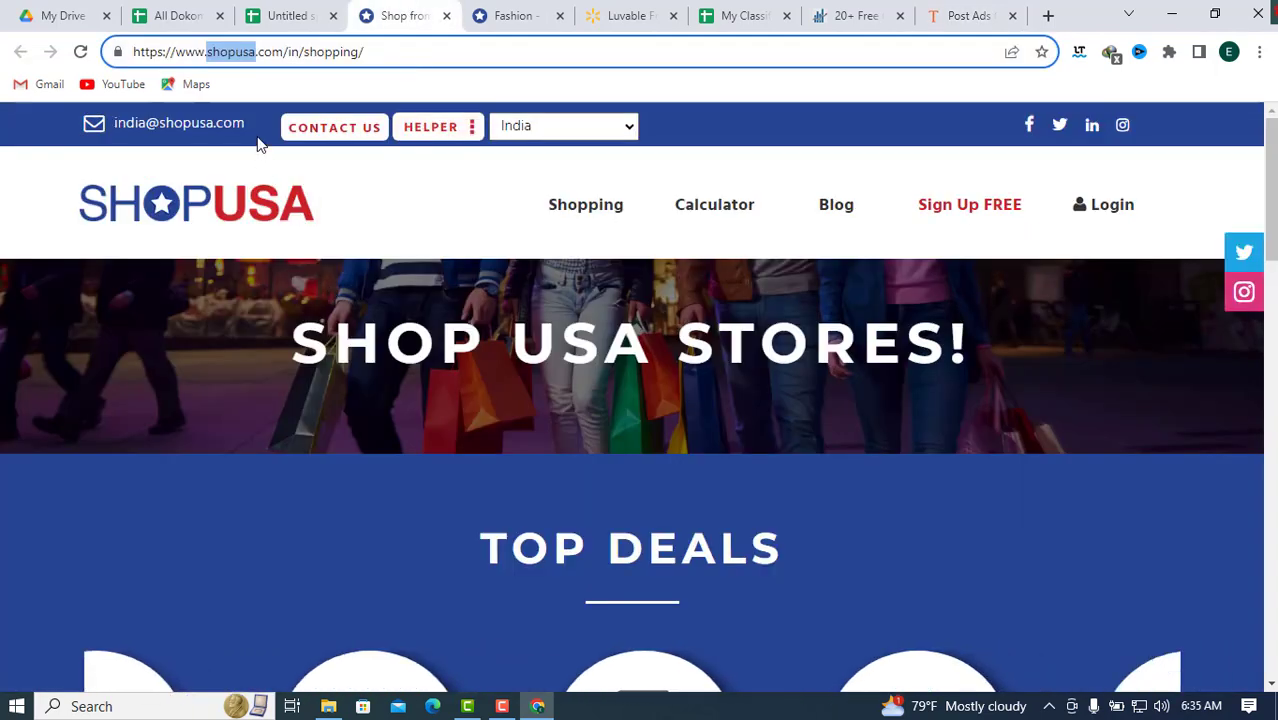
drag(245, 124, 112, 126)
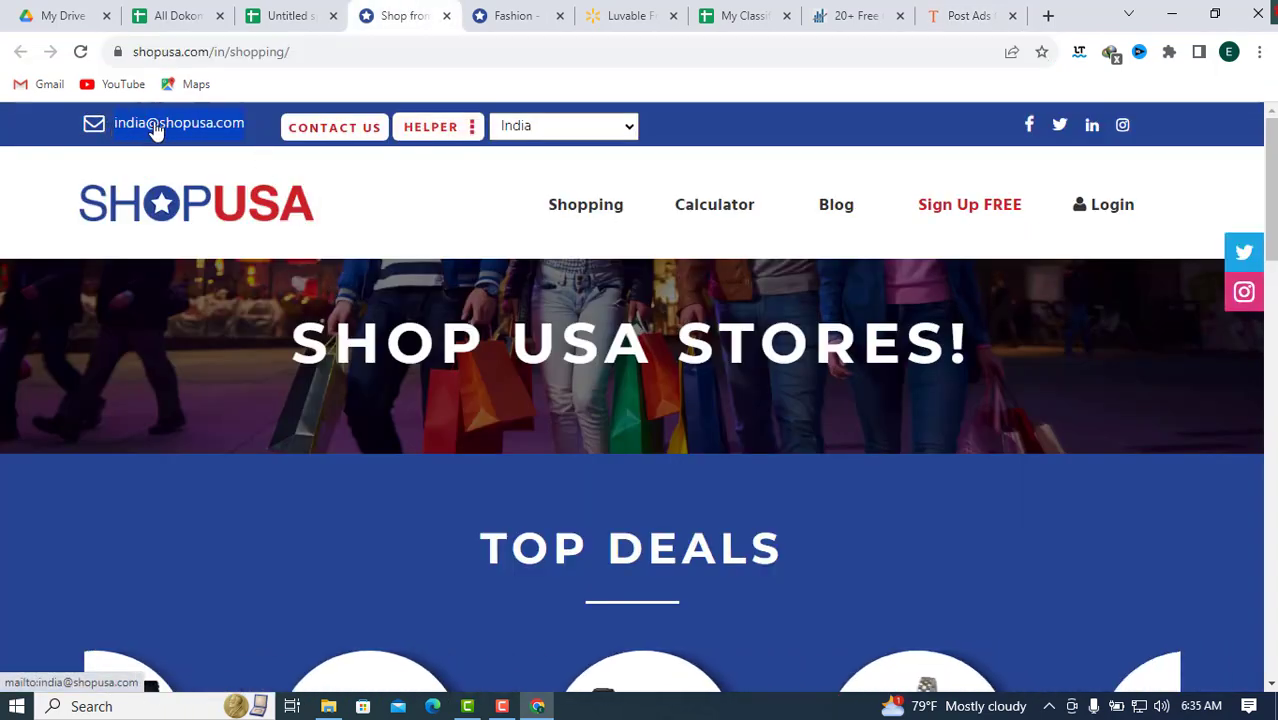
right_click(157, 125)
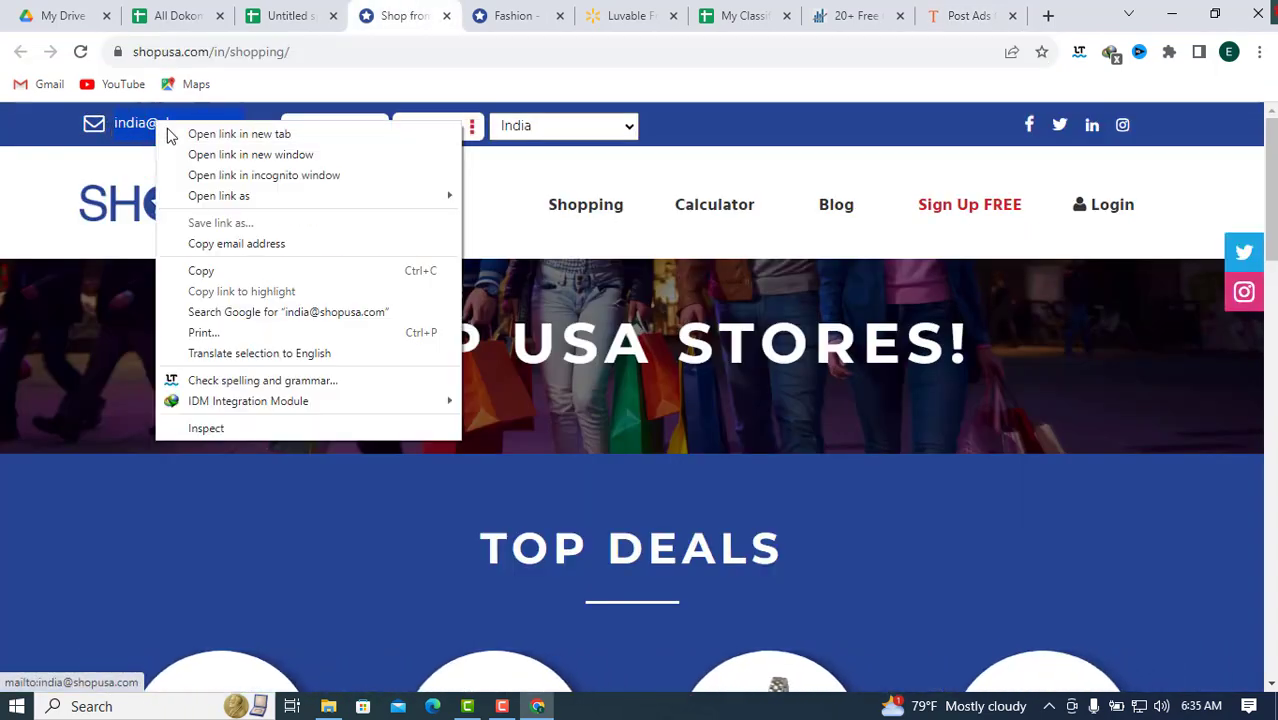
click(224, 270)
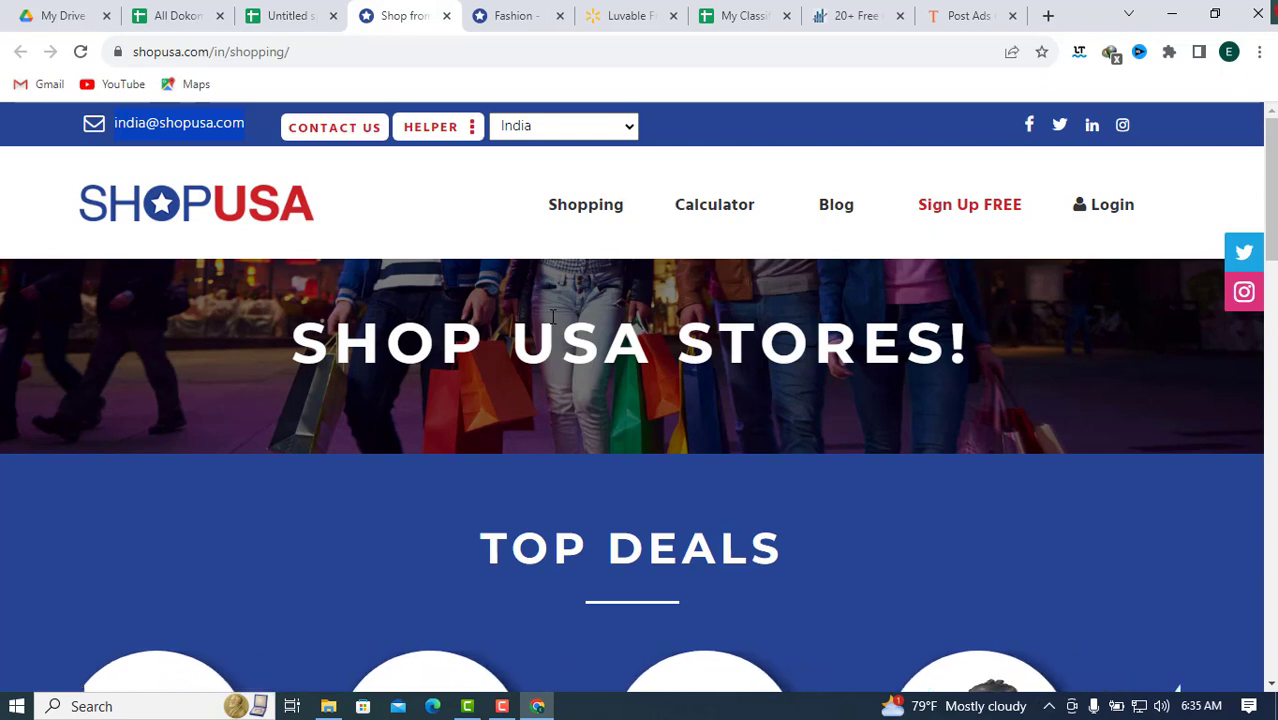
Step: Paste the copied e-mail address as the contact email on Free Ads Time and continue to the phone number page
click(957, 12)
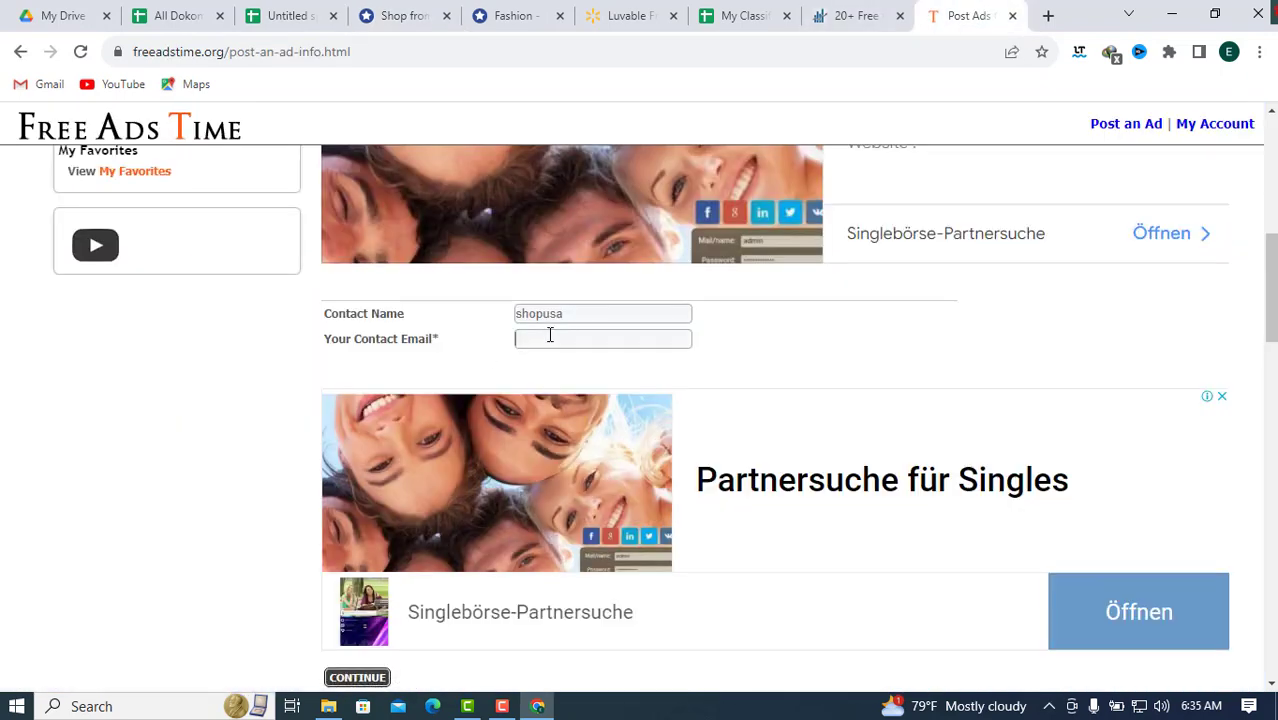
key(ctrl+v)
scroll(768, 342, down, 2)
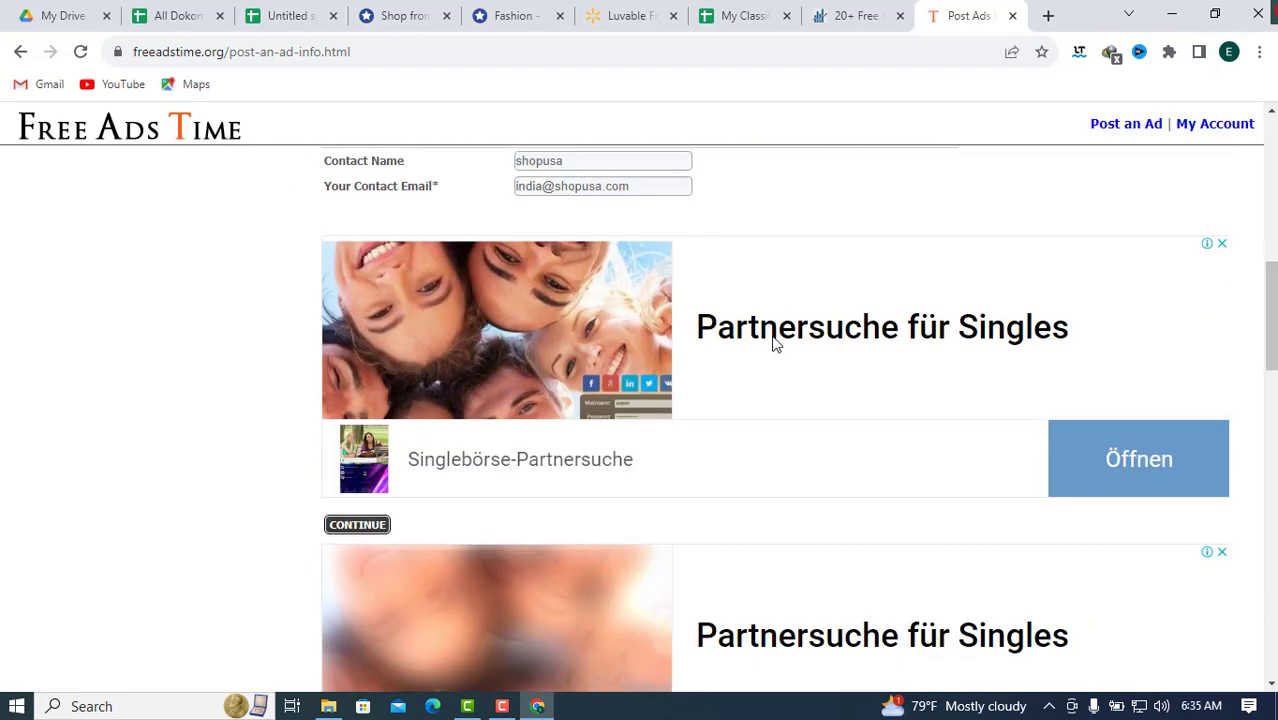
click(380, 532)
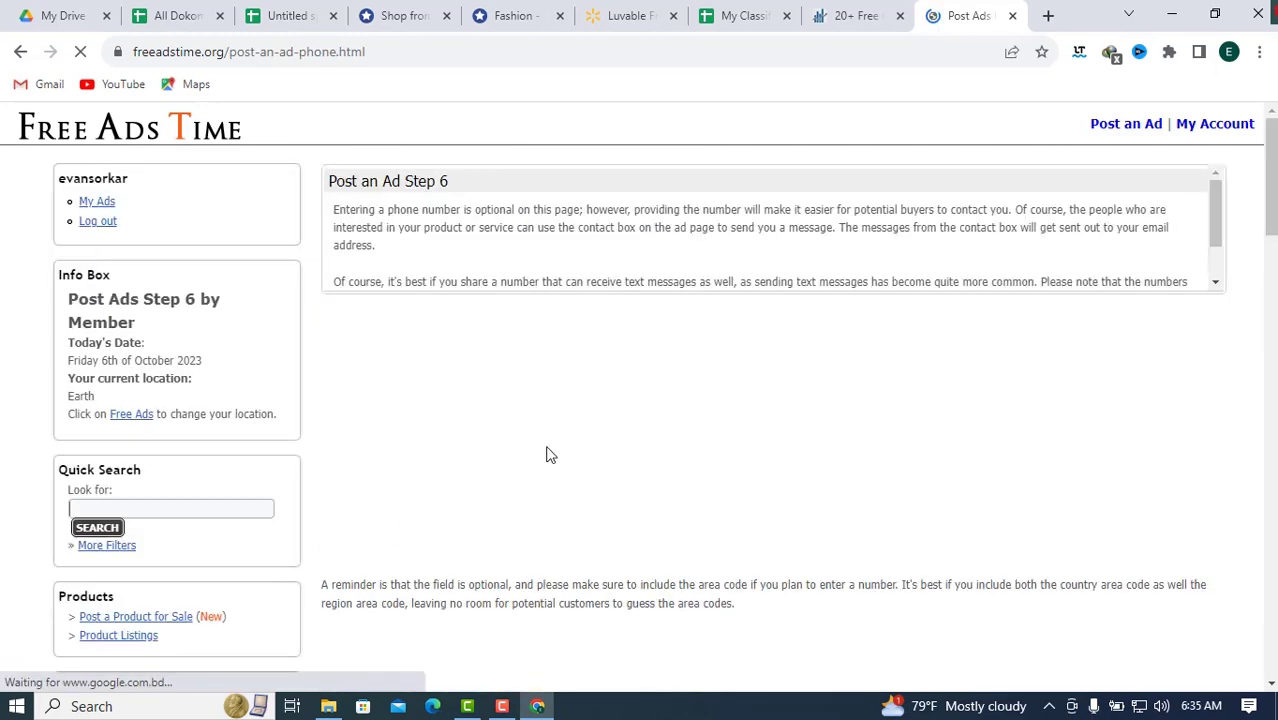
Step: Open ShopUSA's contact page and copy the customer care phone number with its country code, without the plus sign
scroll(676, 436, down, 6)
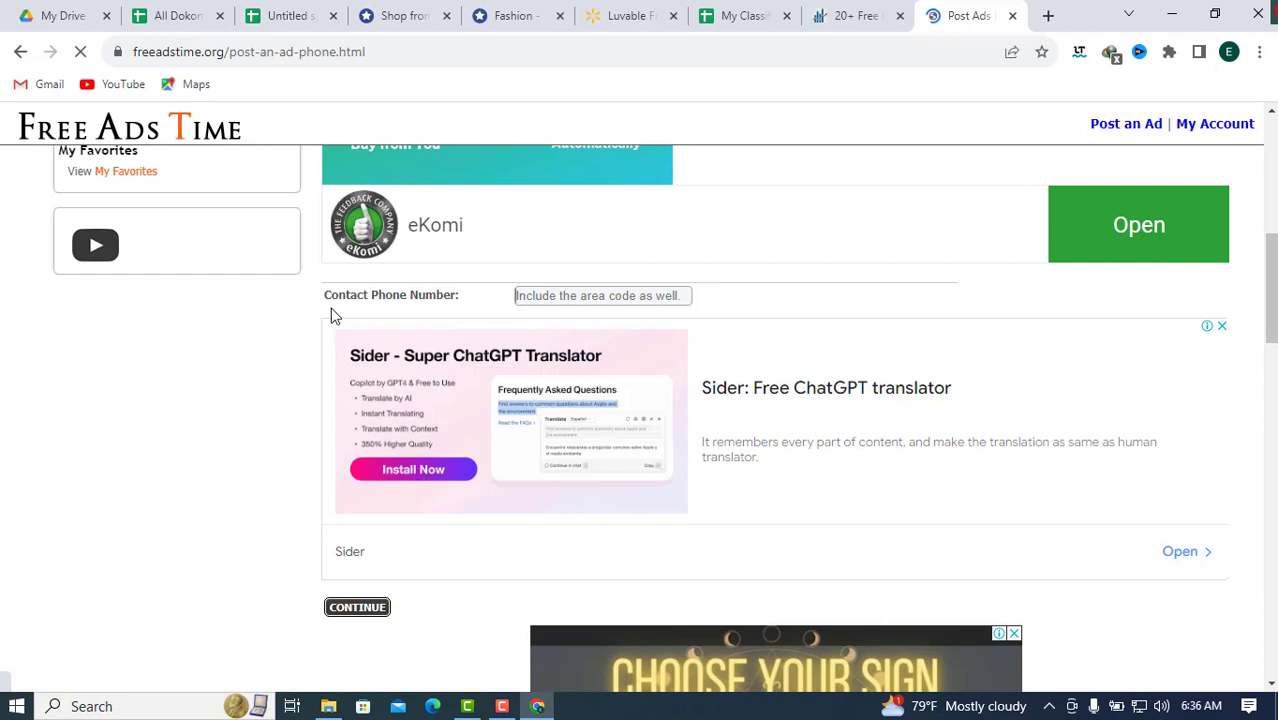
click(425, 15)
scroll(870, 432, down, 1)
scroll(870, 432, down, 15)
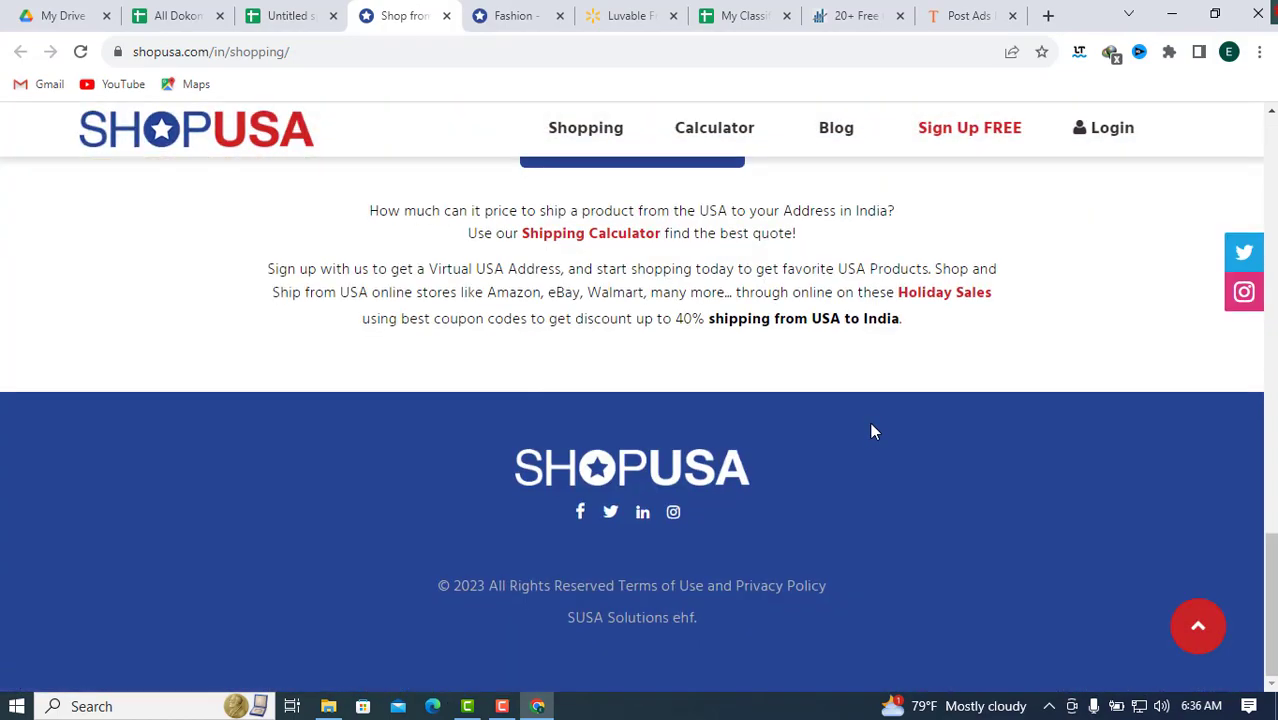
scroll(870, 432, up, 10)
scroll(817, 390, up, 5)
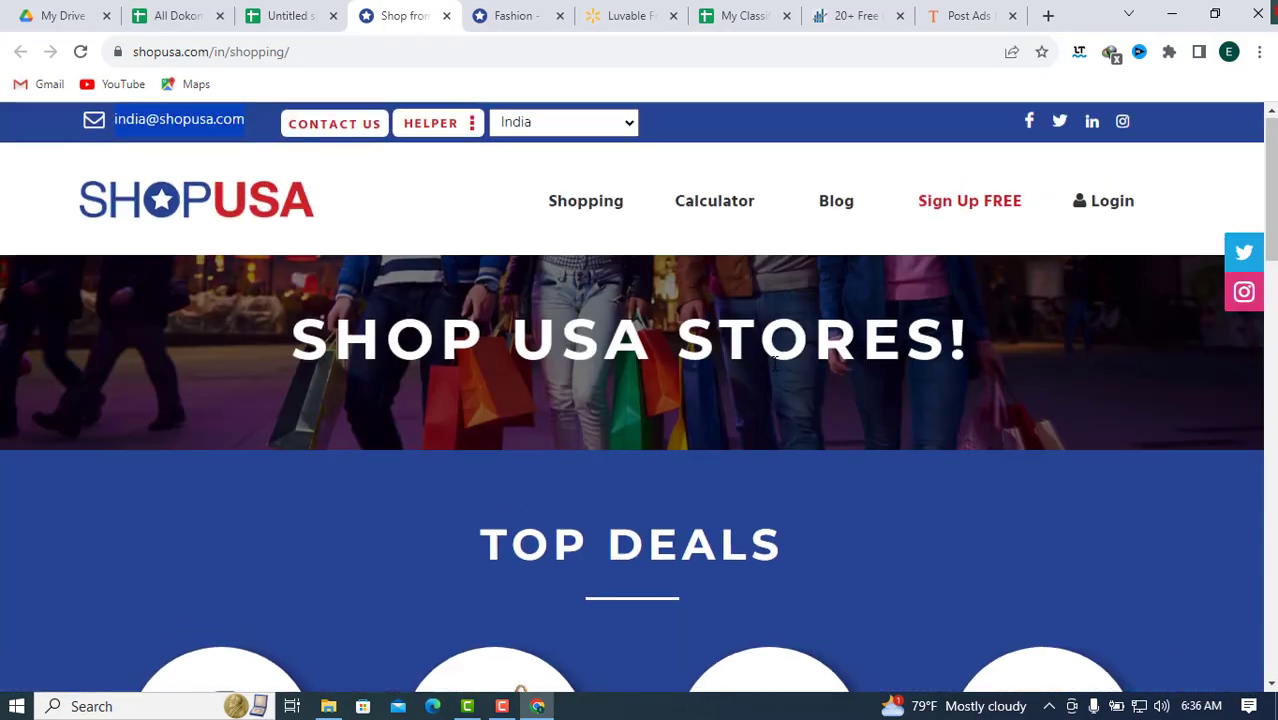
click(368, 136)
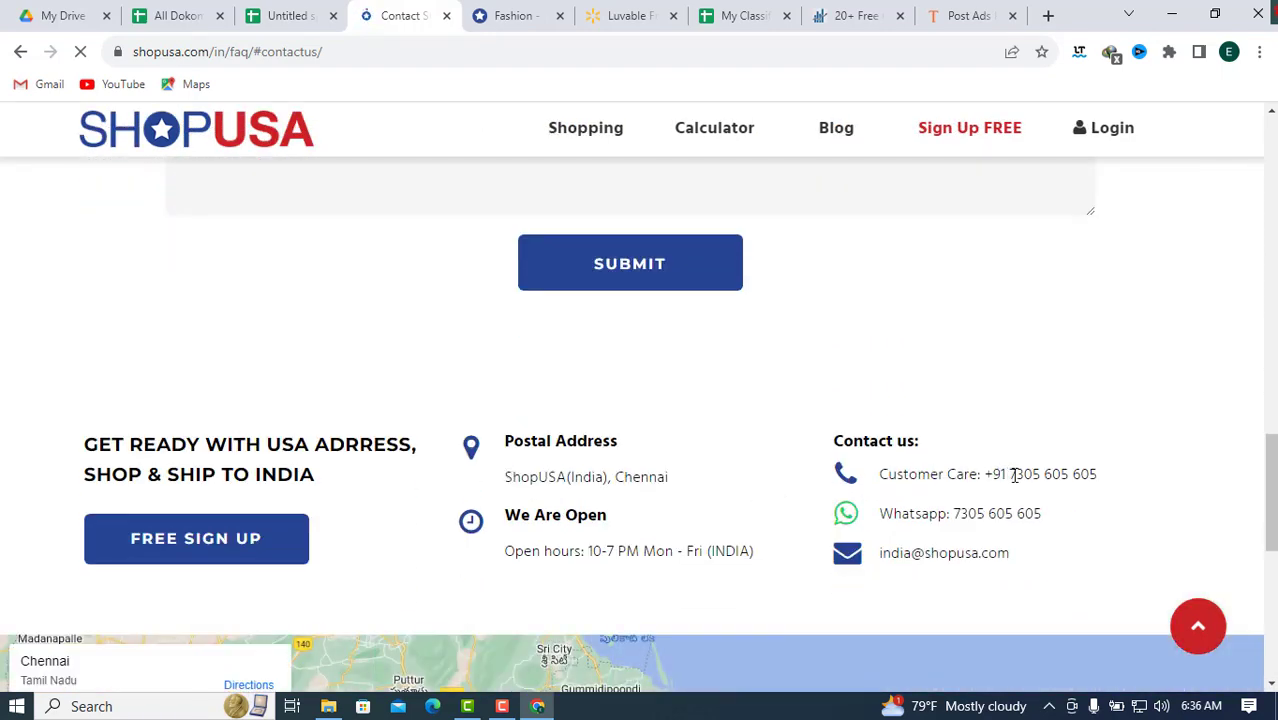
drag(997, 473, 1118, 474)
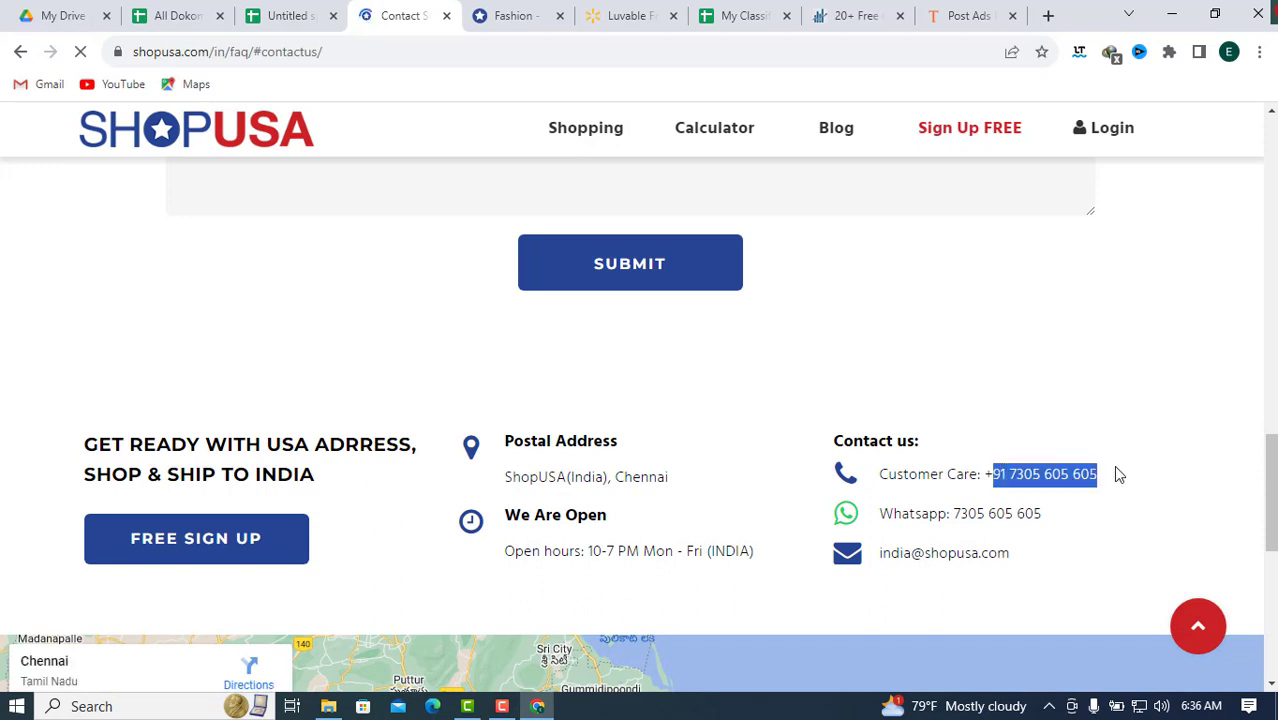
right_click(1062, 474)
click(1055, 484)
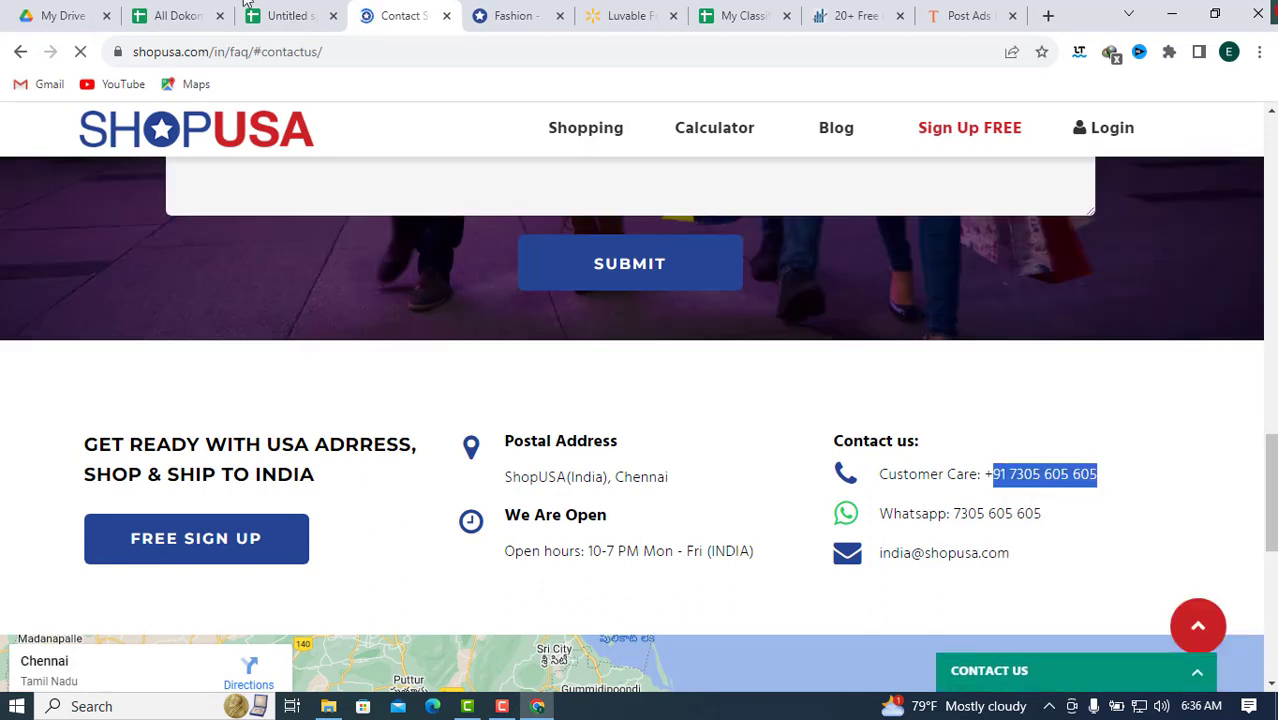
Step: Paste the copied customer care number as the ad's contact phone number and continue to the address page
key(ctrl+9)
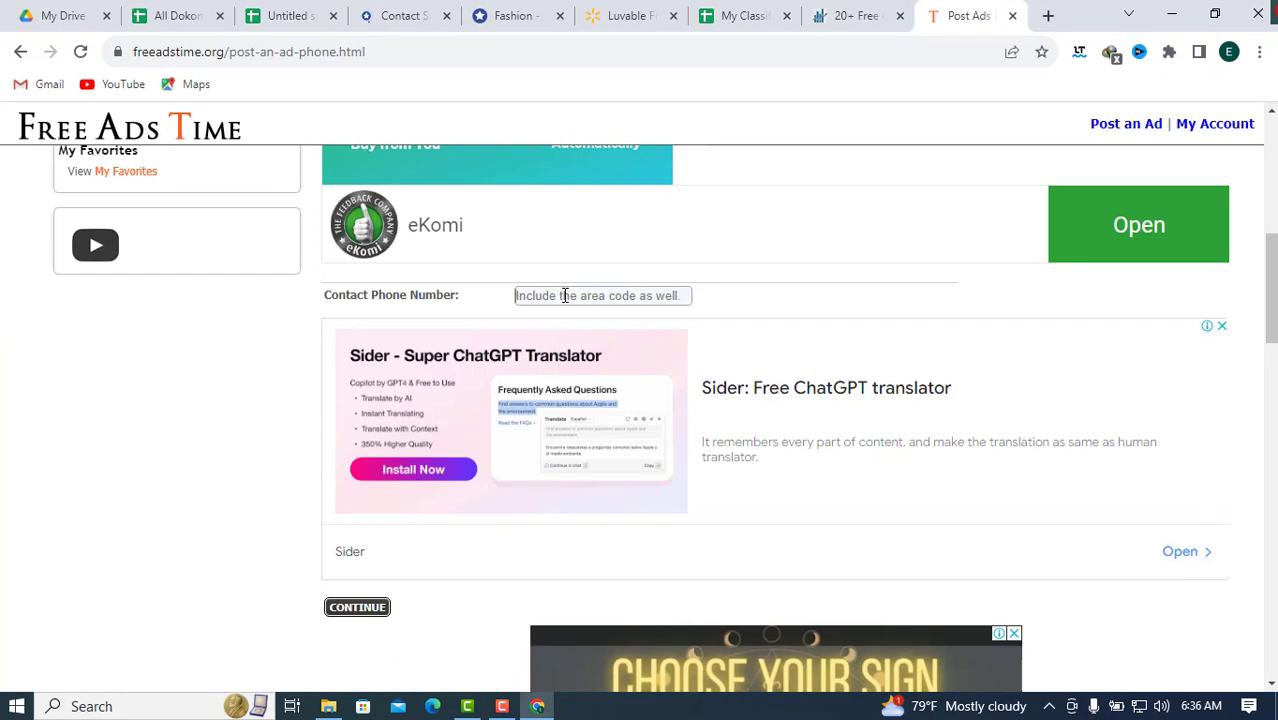
key(ctrl+v)
scroll(315, 394, down, 2)
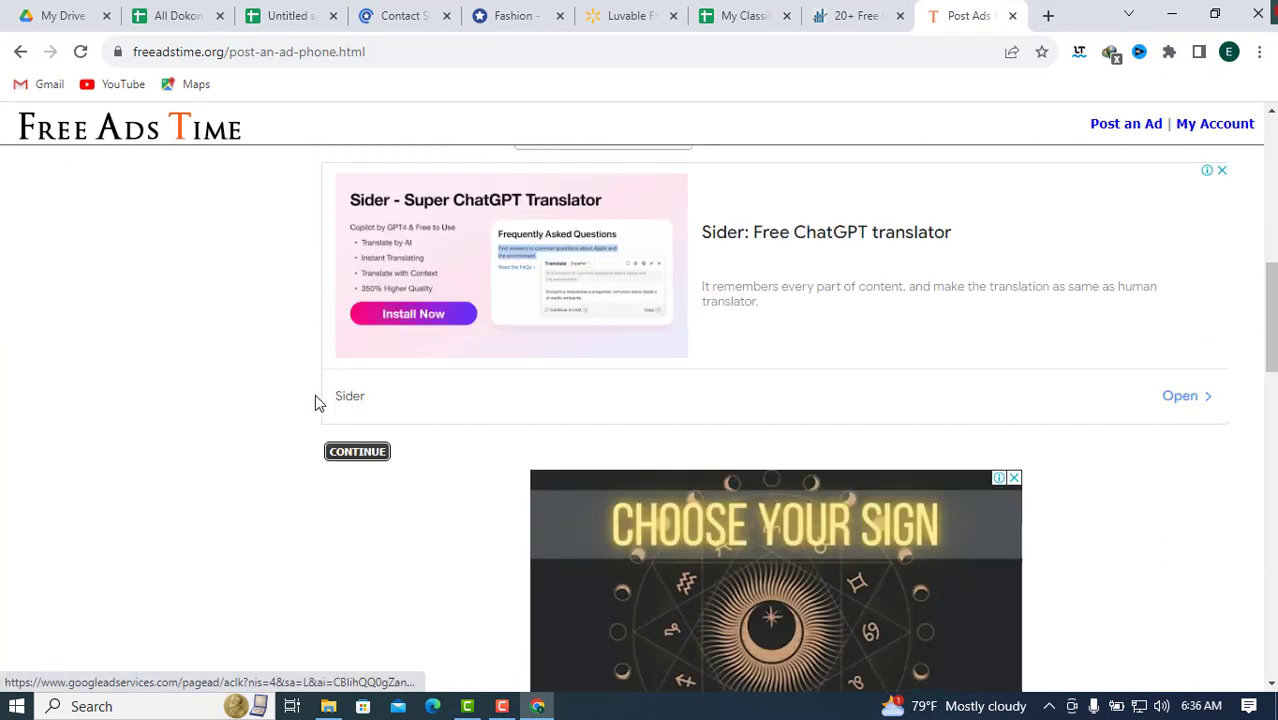
click(373, 460)
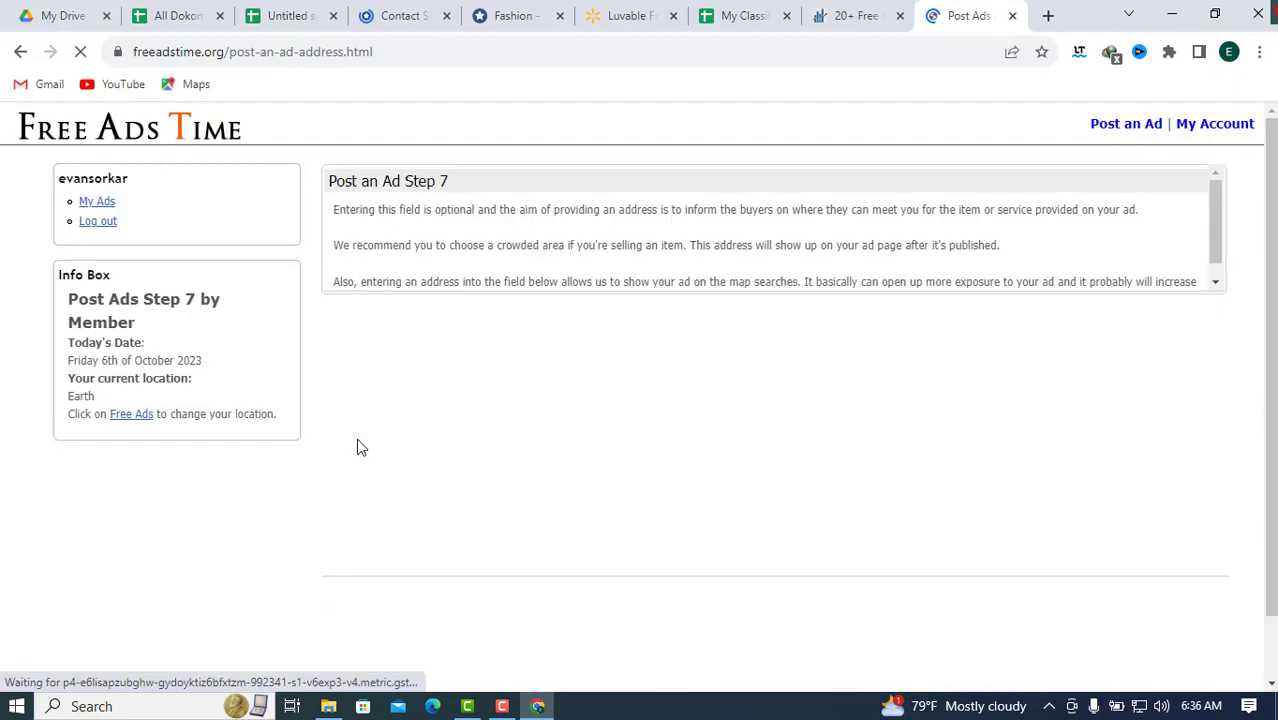
Step: Copy the postal address line, without its heading, from the ShopUSA contact page for the ad's map address
scroll(630, 349, down, 2)
scroll(630, 349, down, 6)
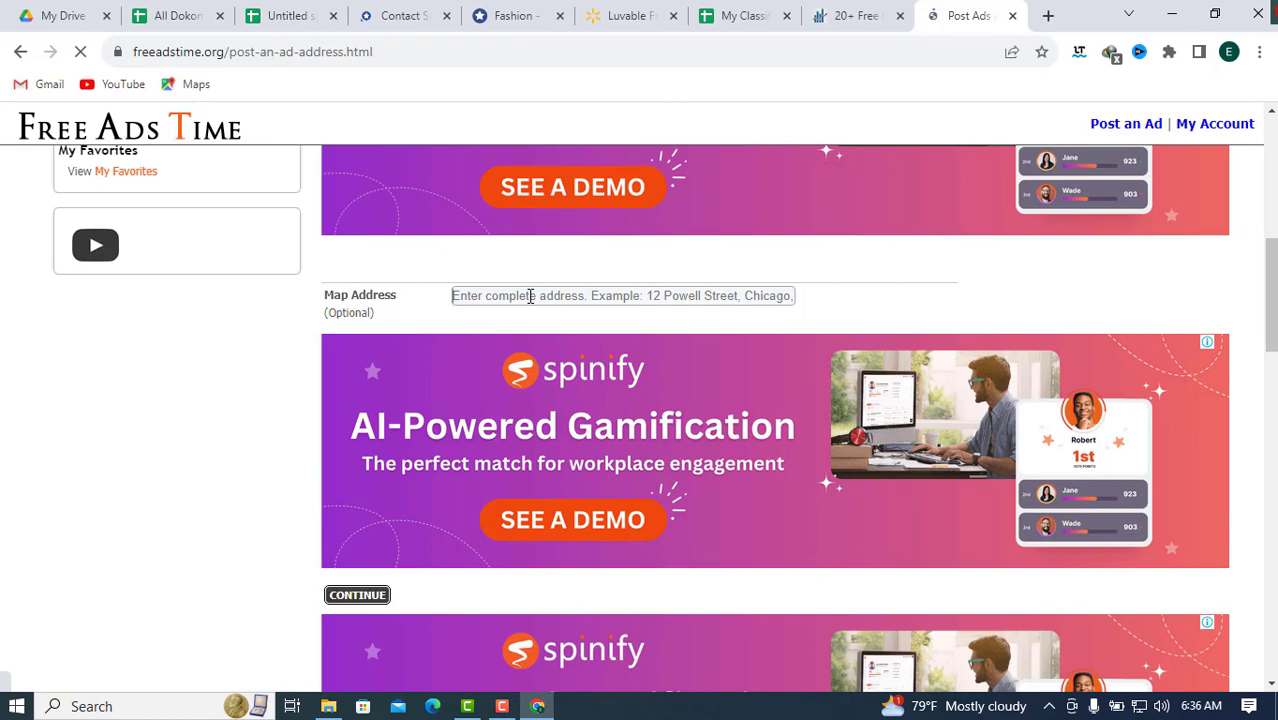
click(628, 12)
scroll(687, 332, down, 8)
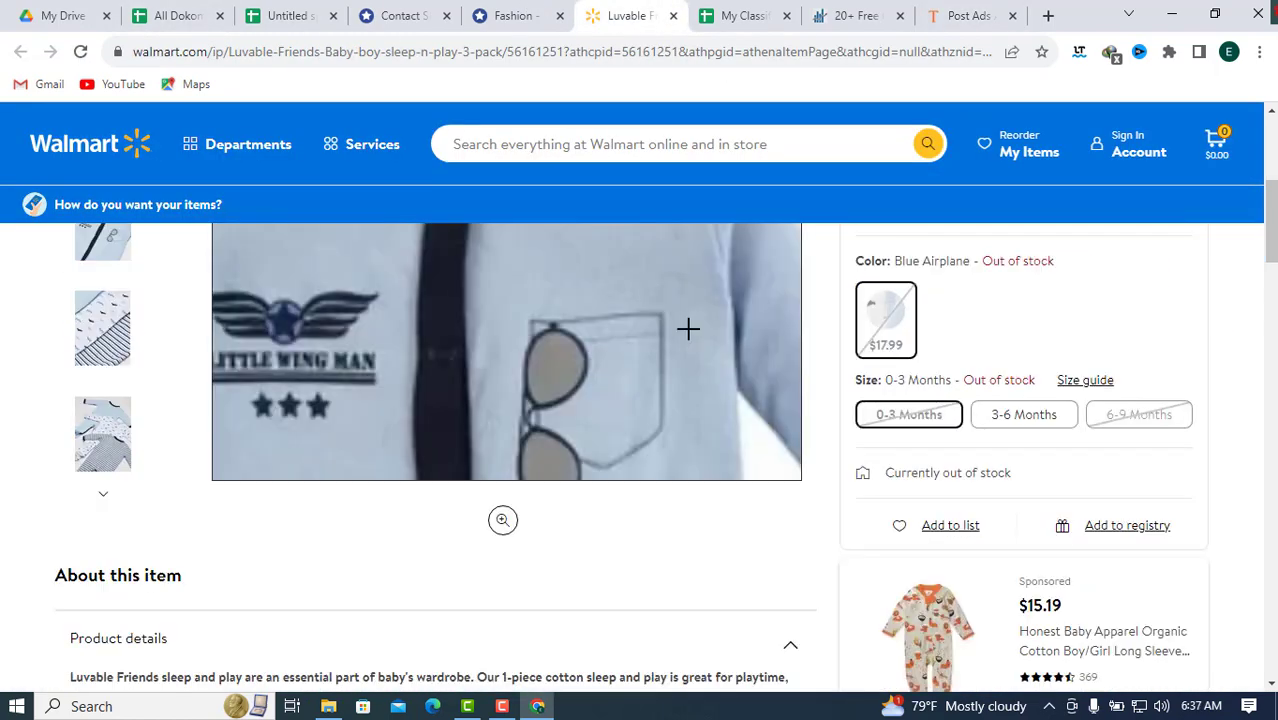
click(381, 9)
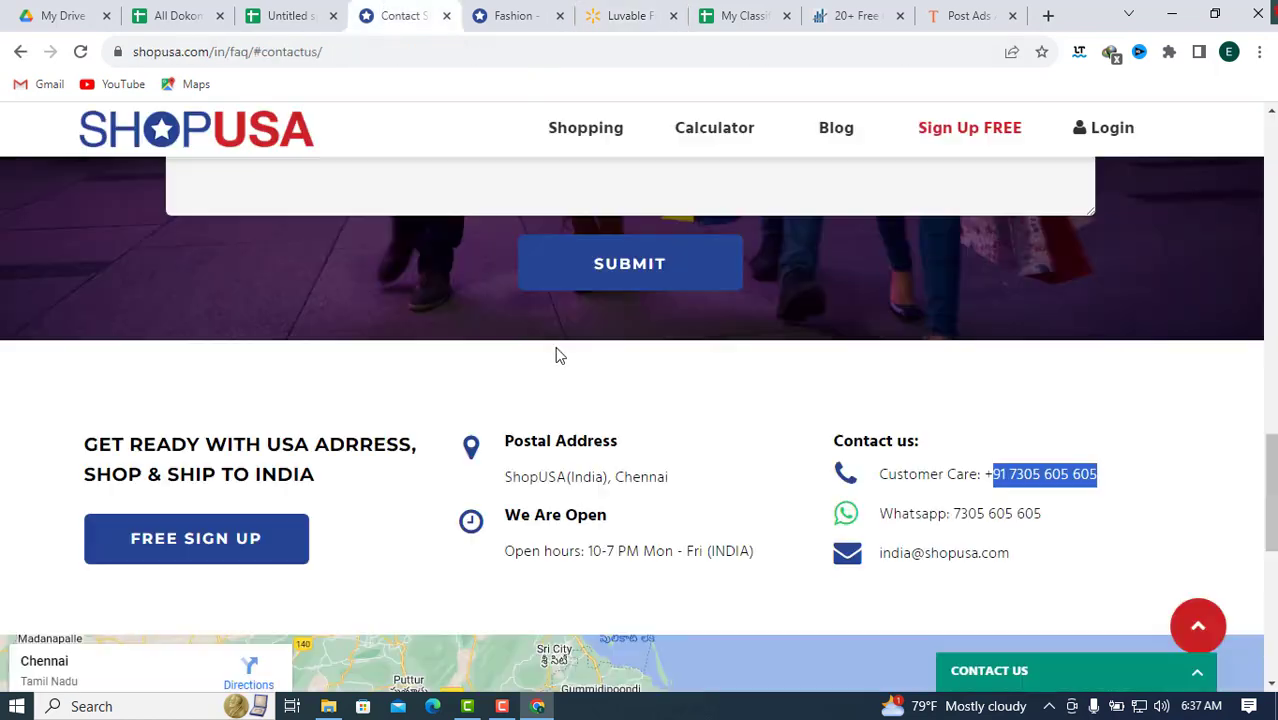
scroll(573, 354, down, 2)
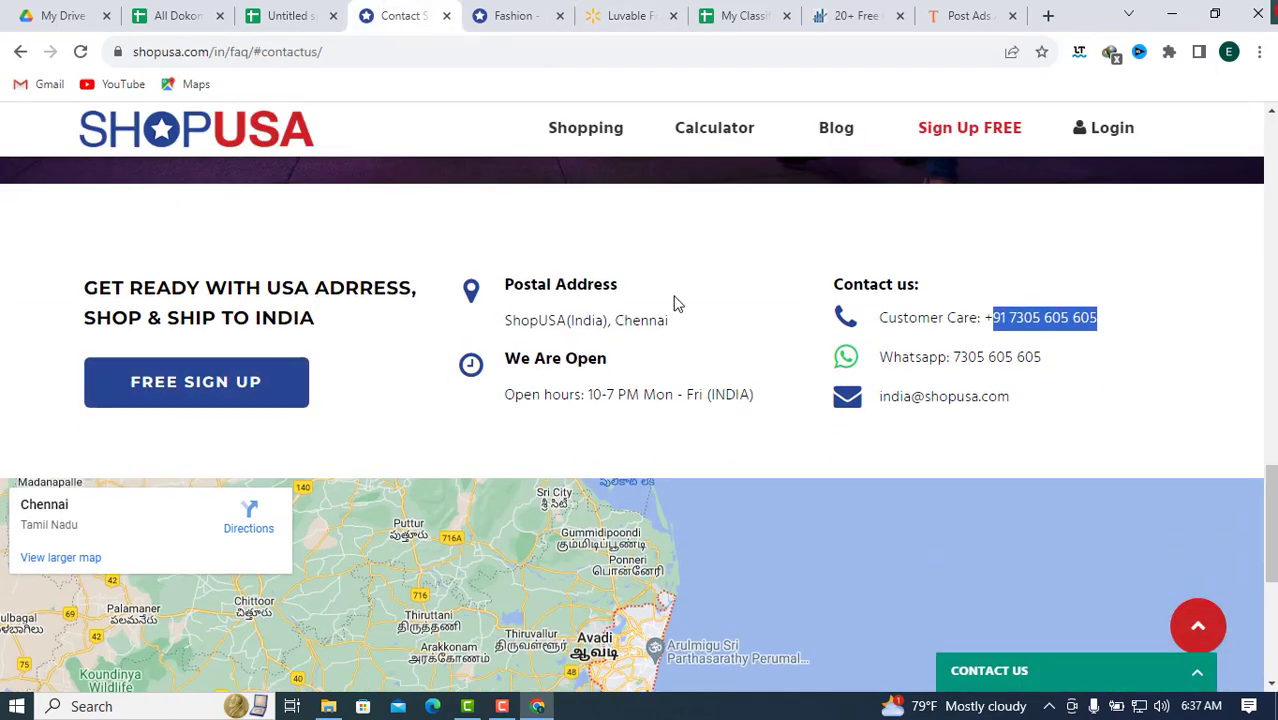
drag(509, 322, 502, 284)
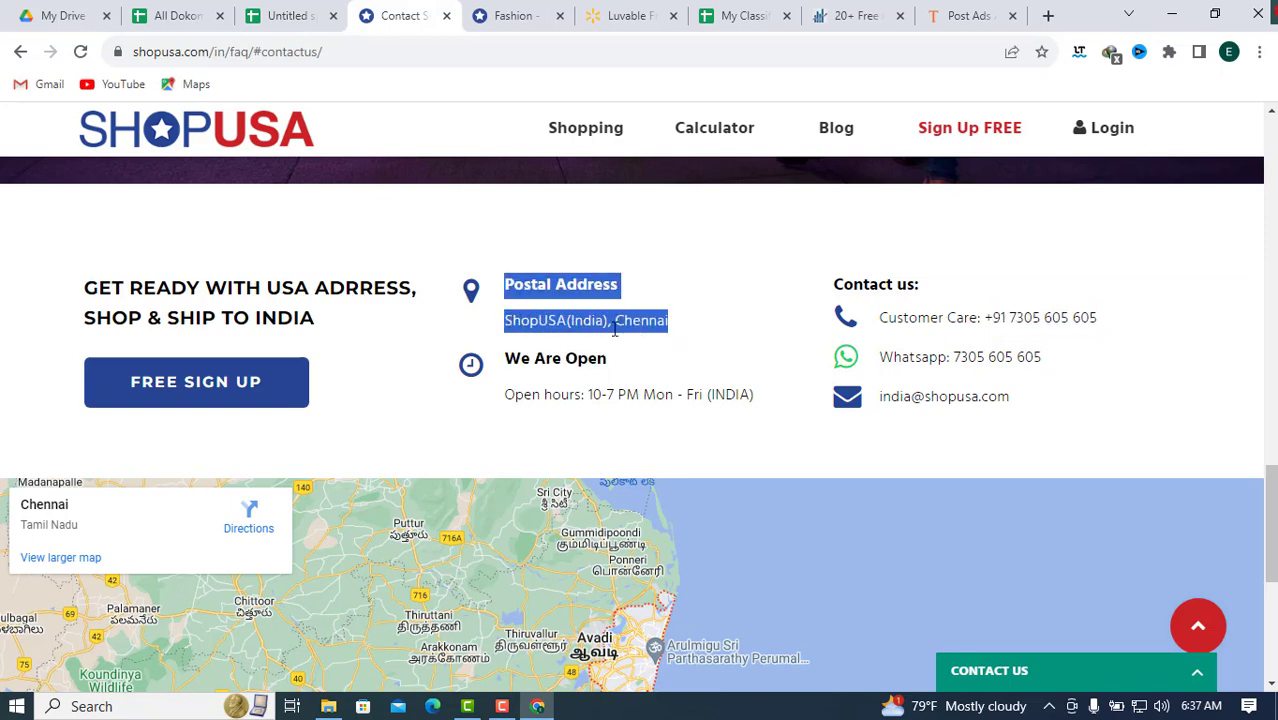
drag(673, 322, 514, 313)
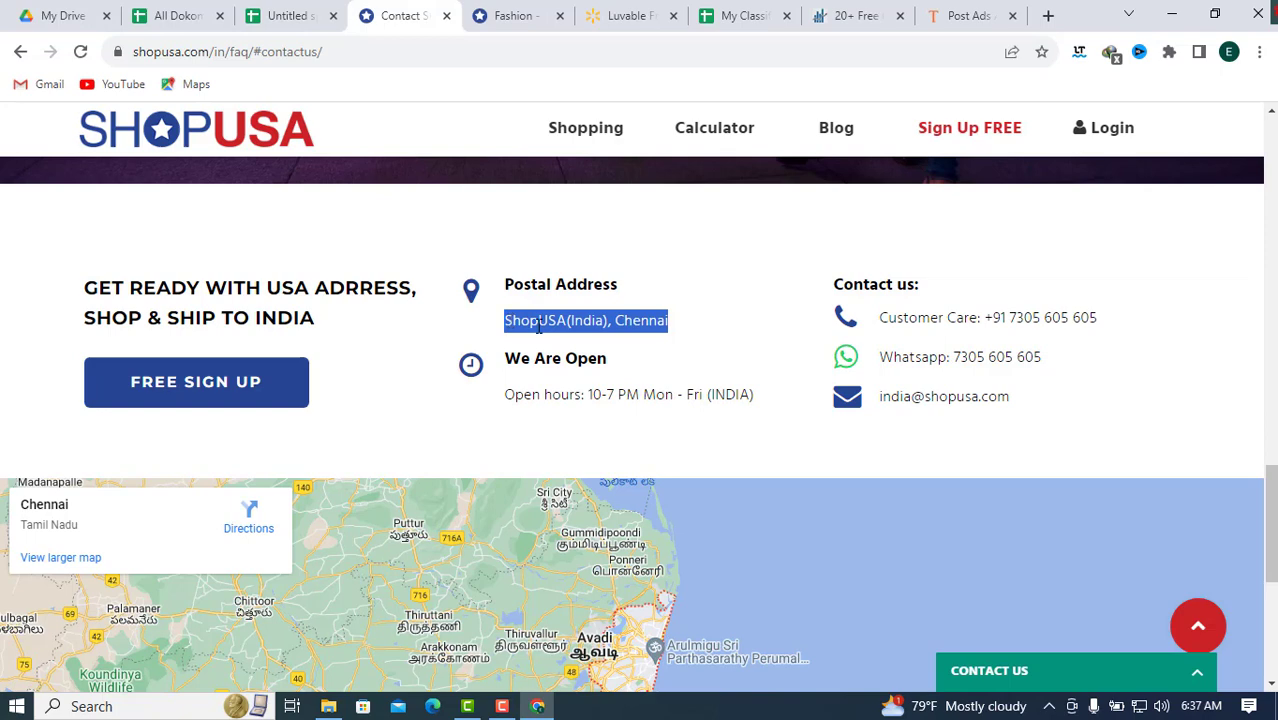
right_click(539, 326)
click(578, 341)
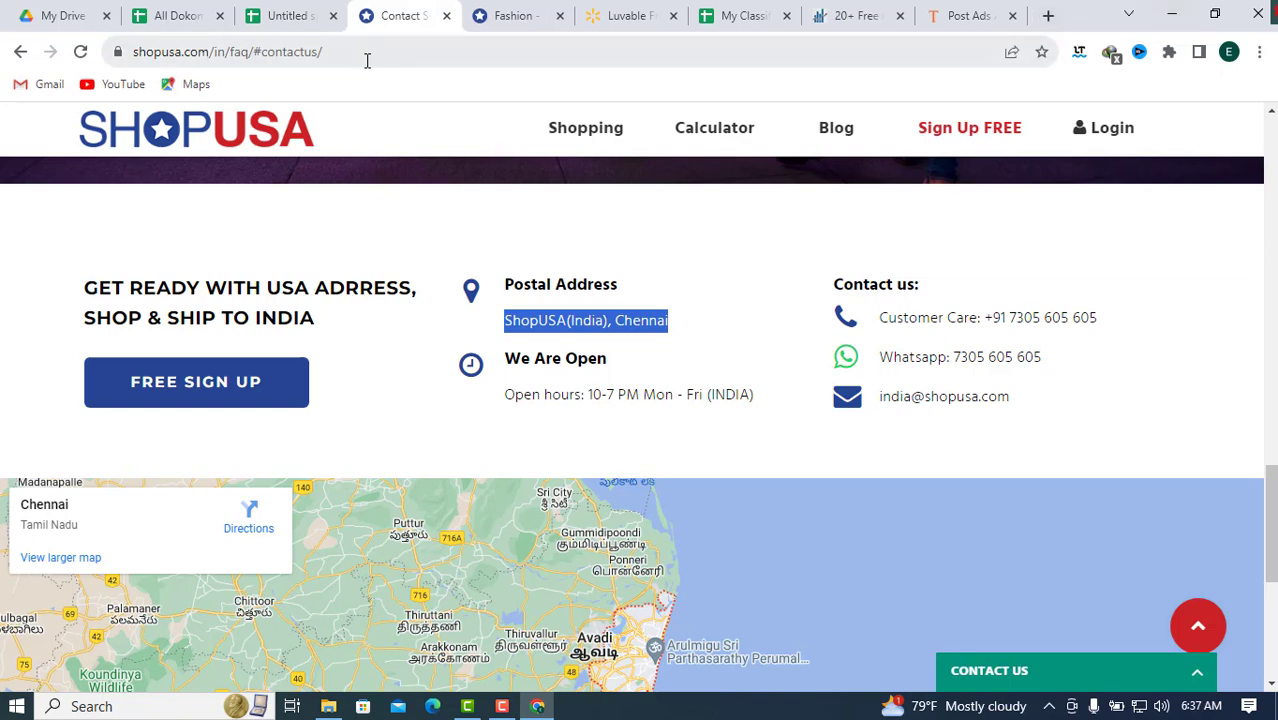
Step: Paste the copied postal address as the Map Address on Free Ads Time and continue to the ad type page
click(972, 15)
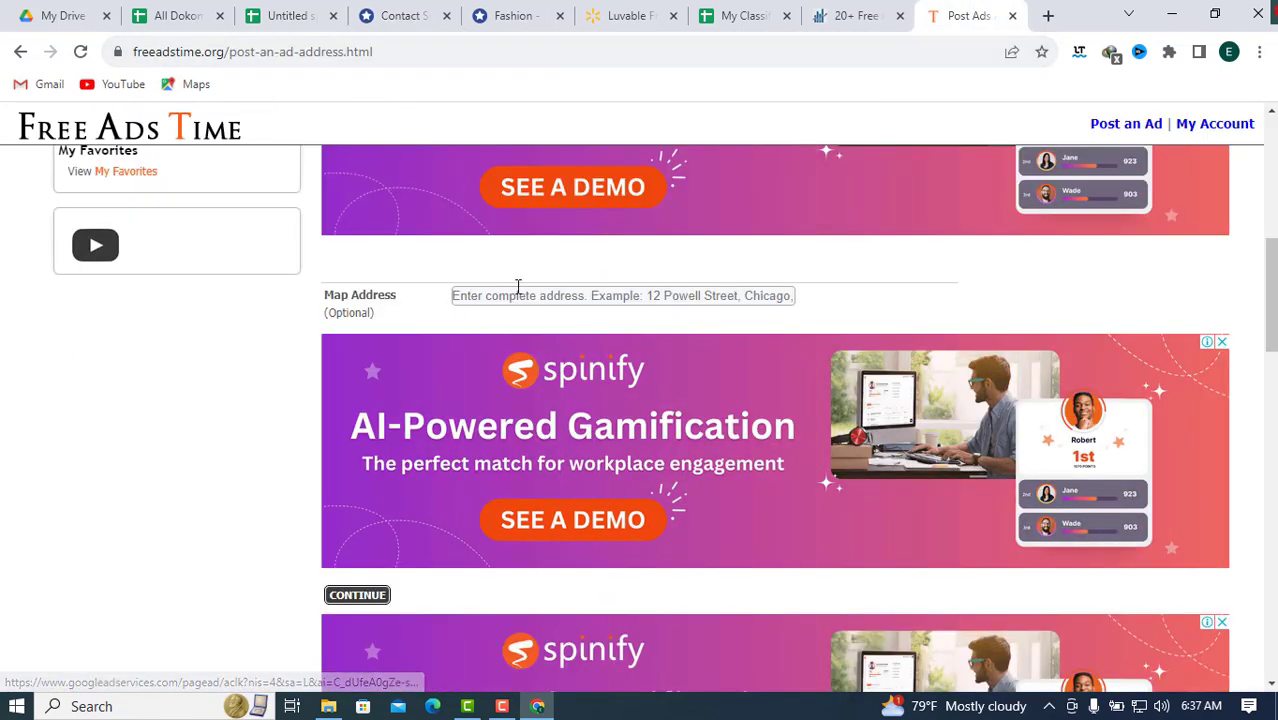
key(ctrl+v)
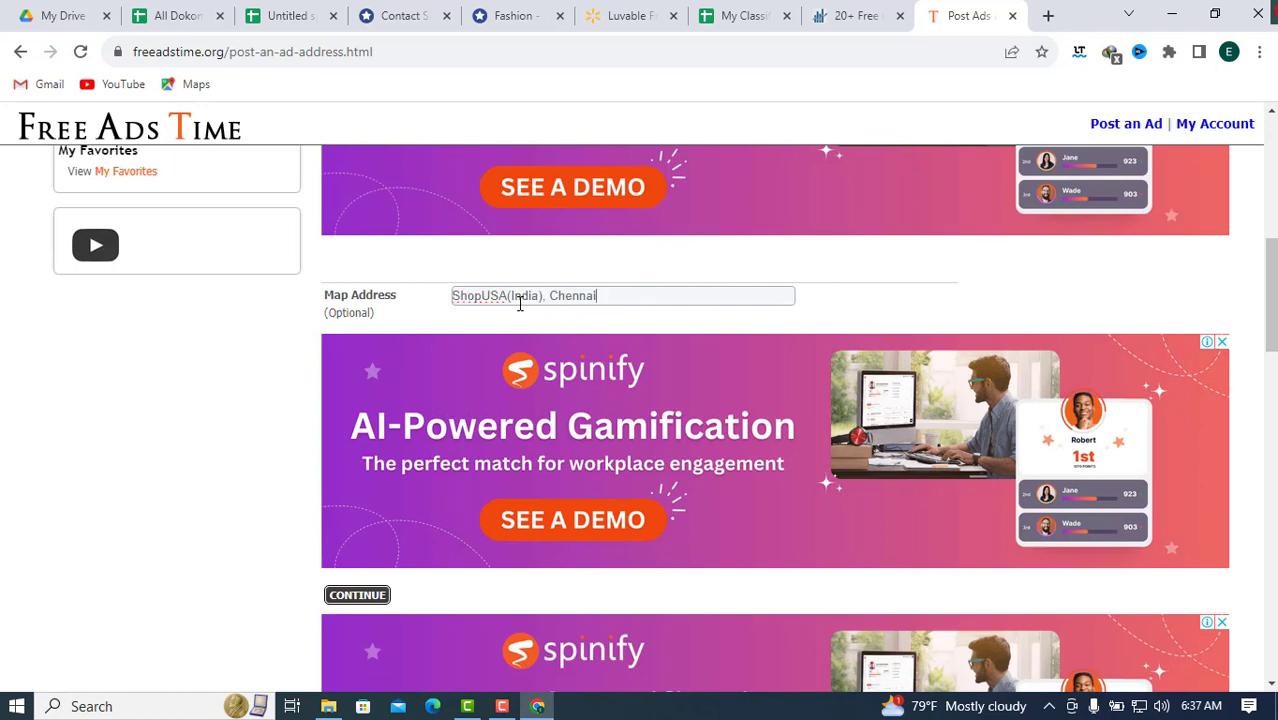
click(357, 596)
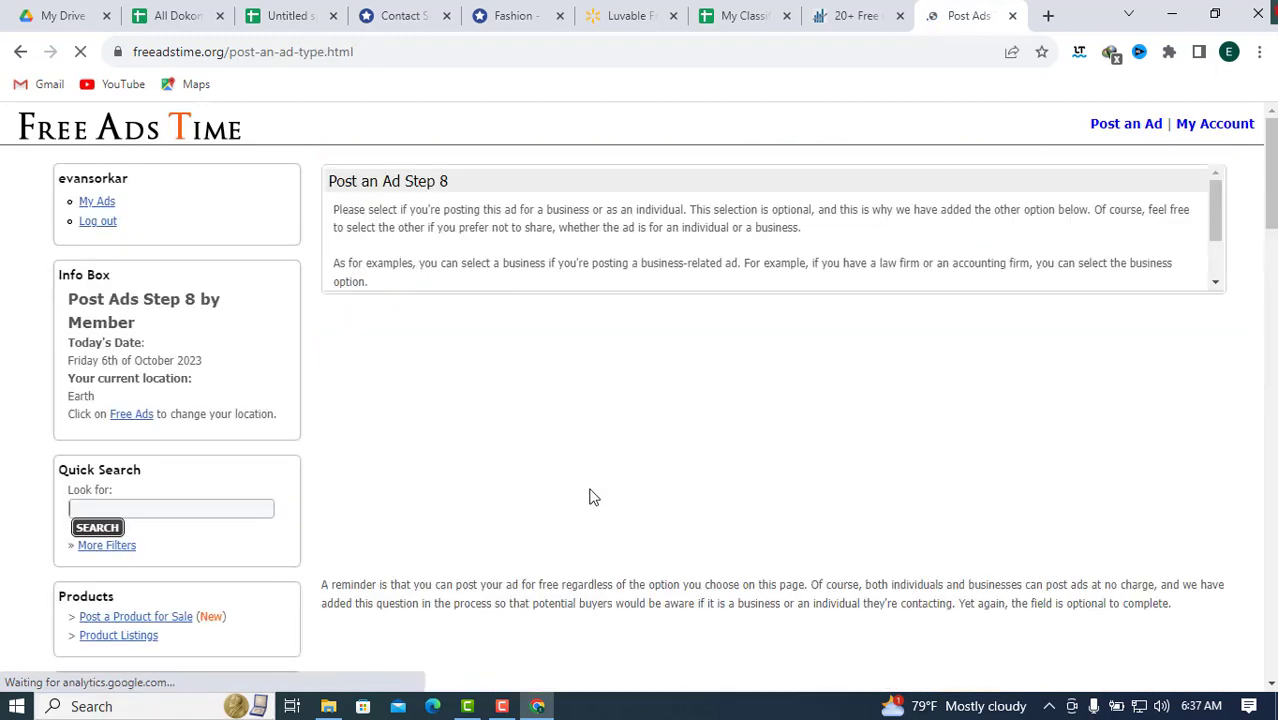
Step: Use Business as the ad type and continue to the website link page
scroll(591, 487, down, 6)
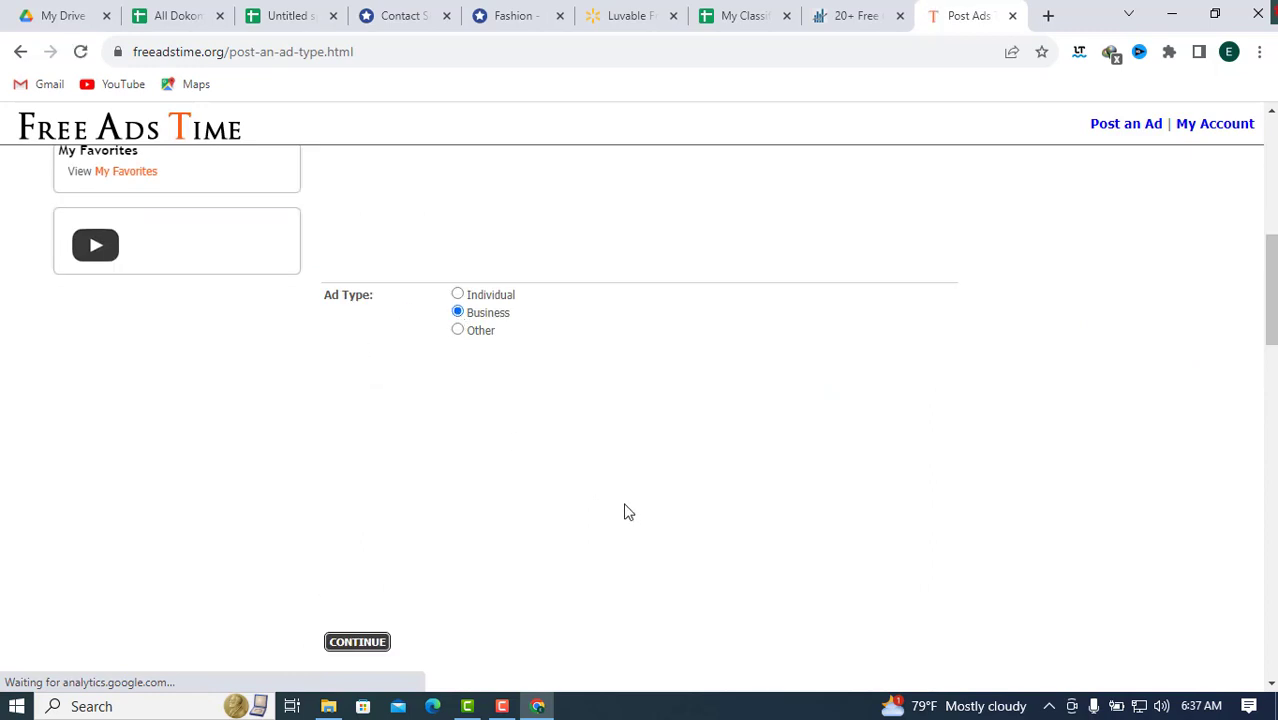
scroll(624, 511, down, 2)
click(378, 487)
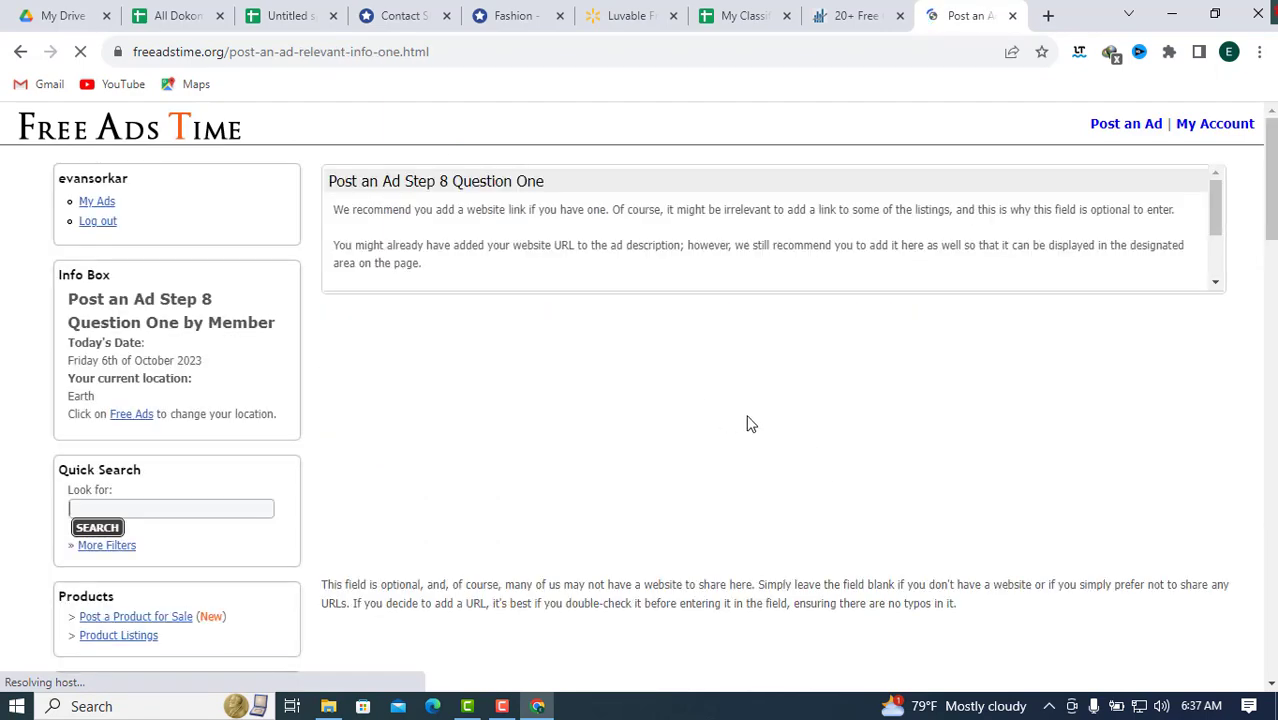
Step: Copy the web address of the ShopUSA fashion blog page for the ad's optional Website URL
scroll(750, 424, down, 4)
scroll(750, 423, down, 2)
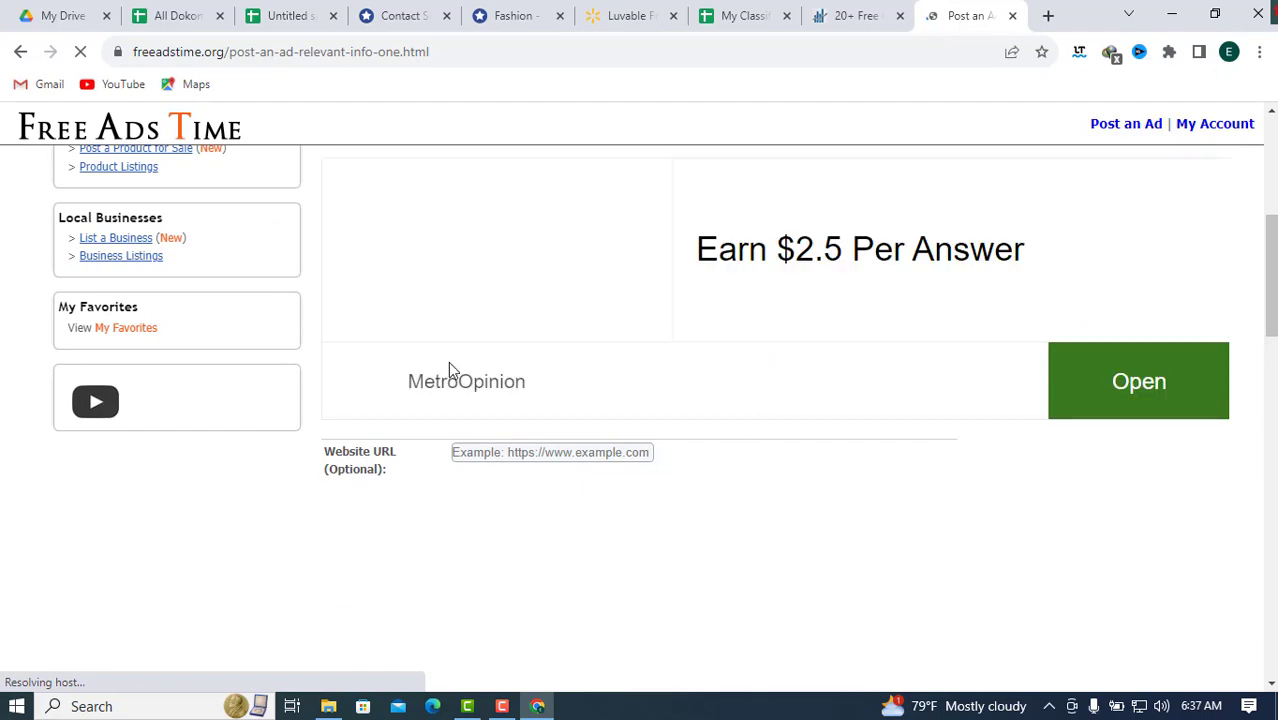
scroll(448, 371, down, 2)
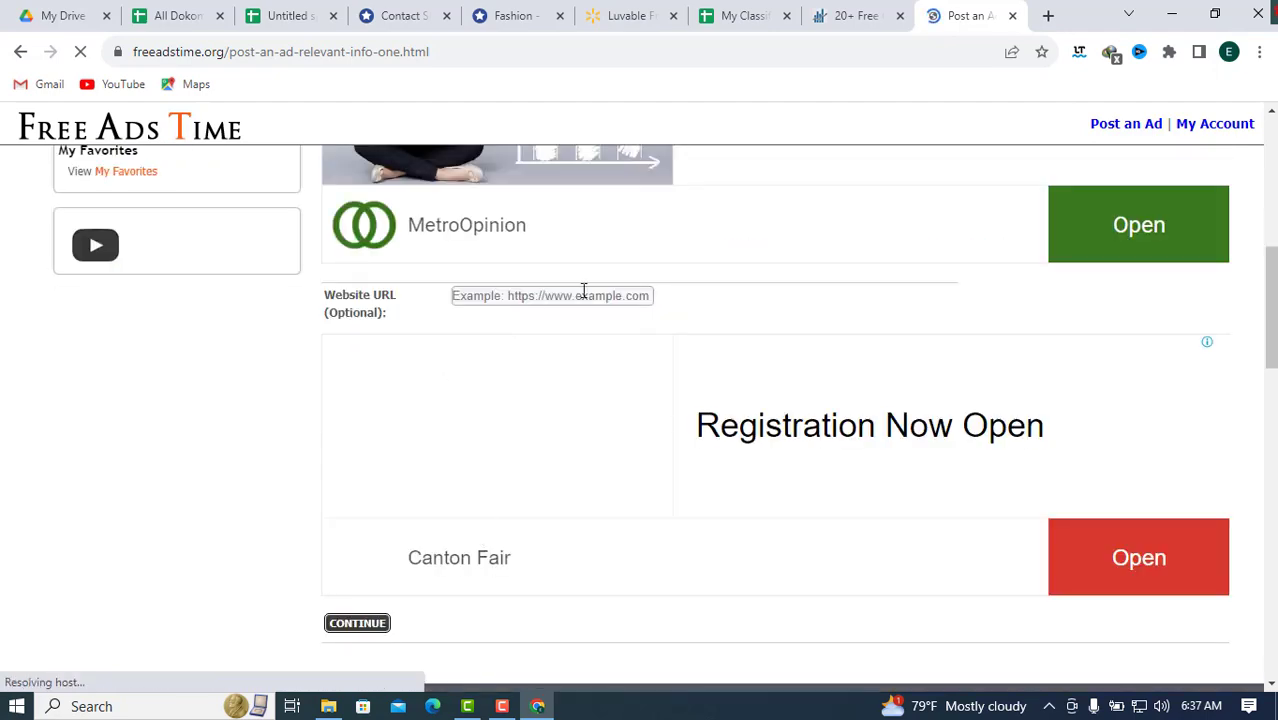
click(614, 295)
click(515, 15)
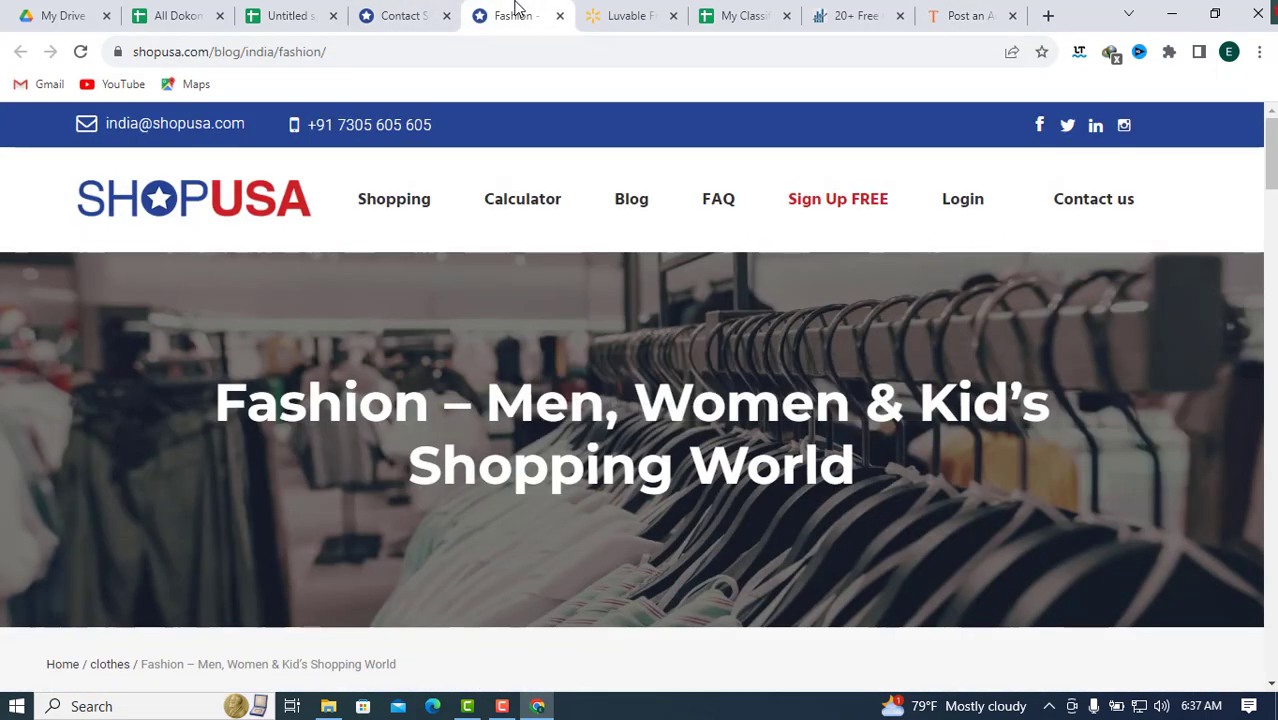
click(430, 51)
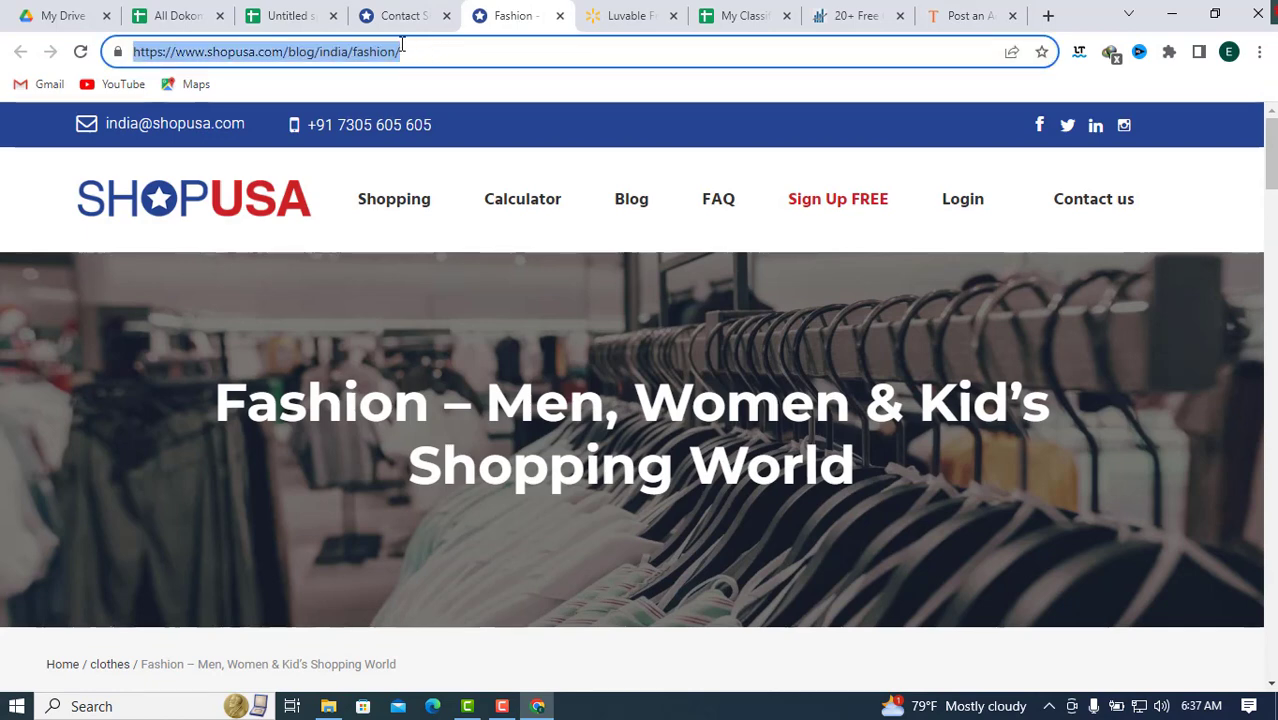
right_click(368, 57)
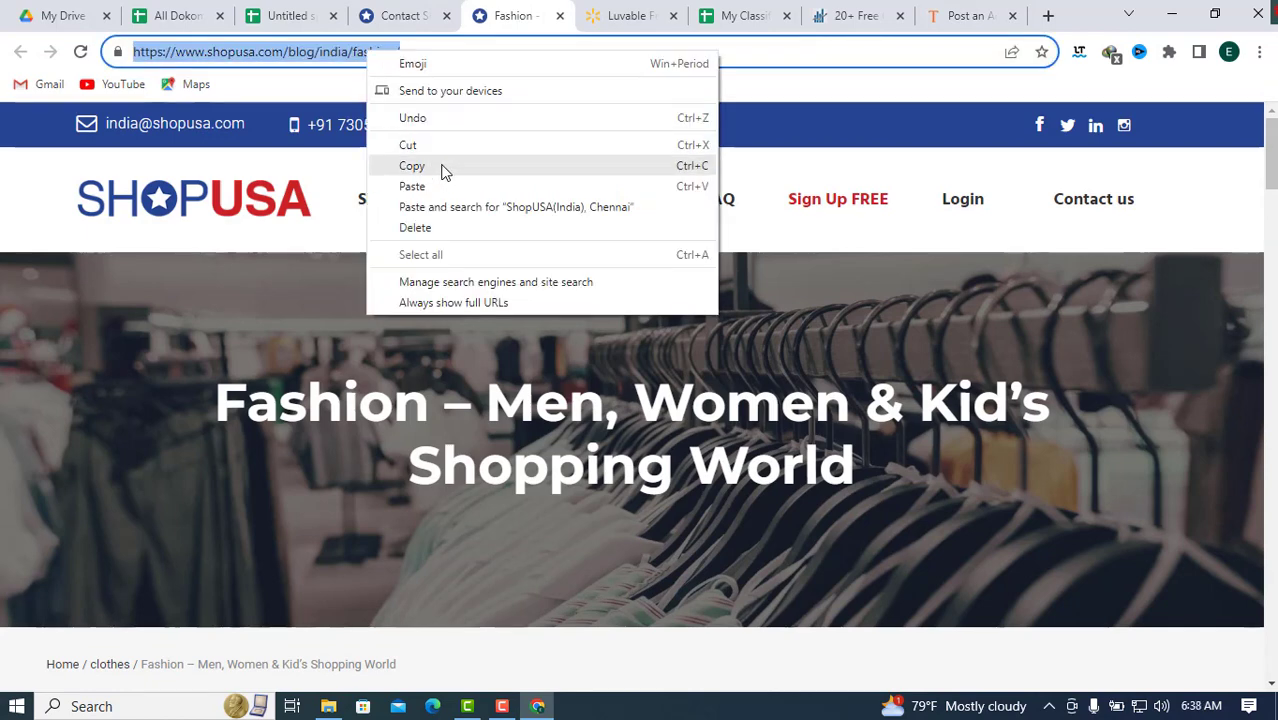
click(439, 167)
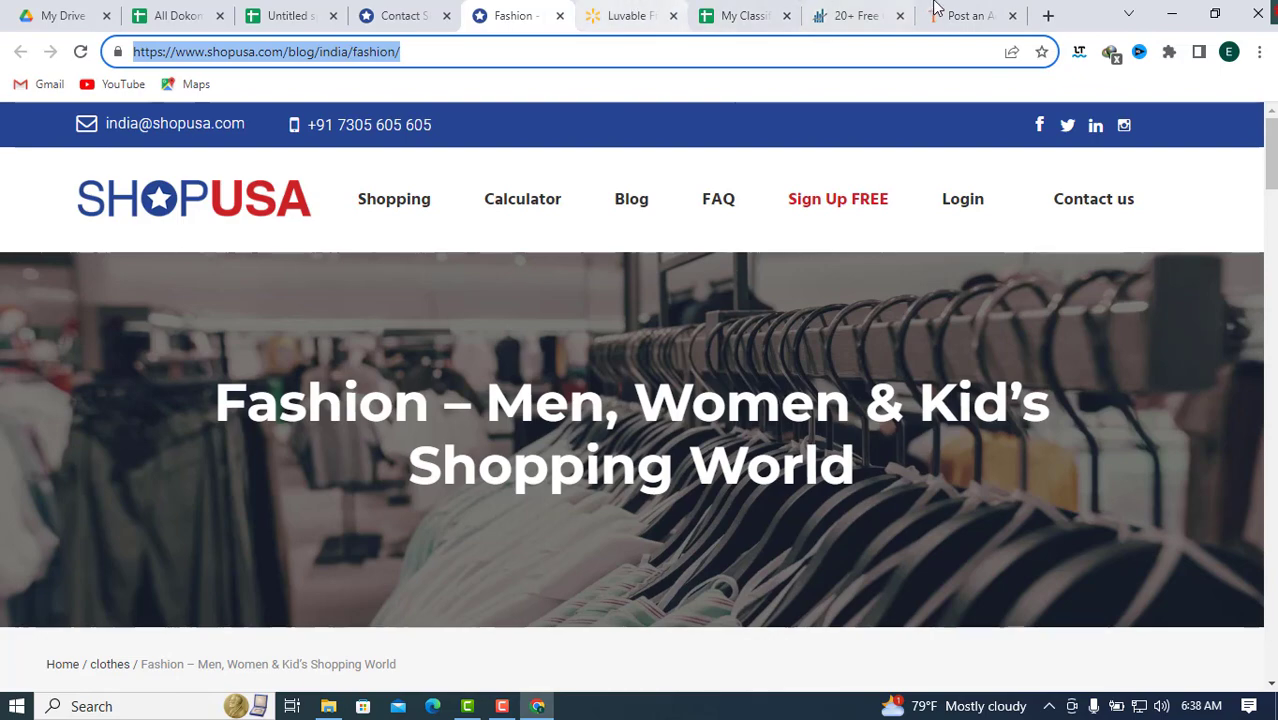
Step: Paste the copied fashion page address as the Website URL on Free Ads Time and continue to the video page
click(962, 15)
click(525, 298)
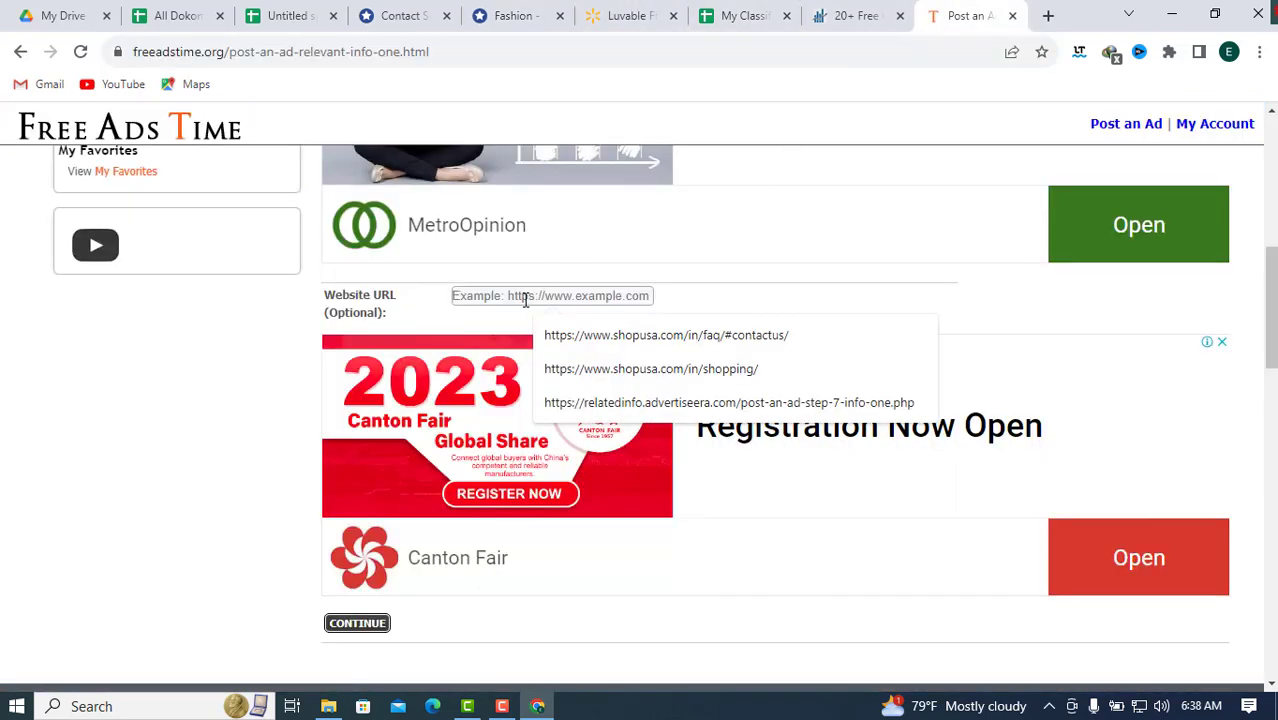
key(ctrl+v)
scroll(457, 335, down, 2)
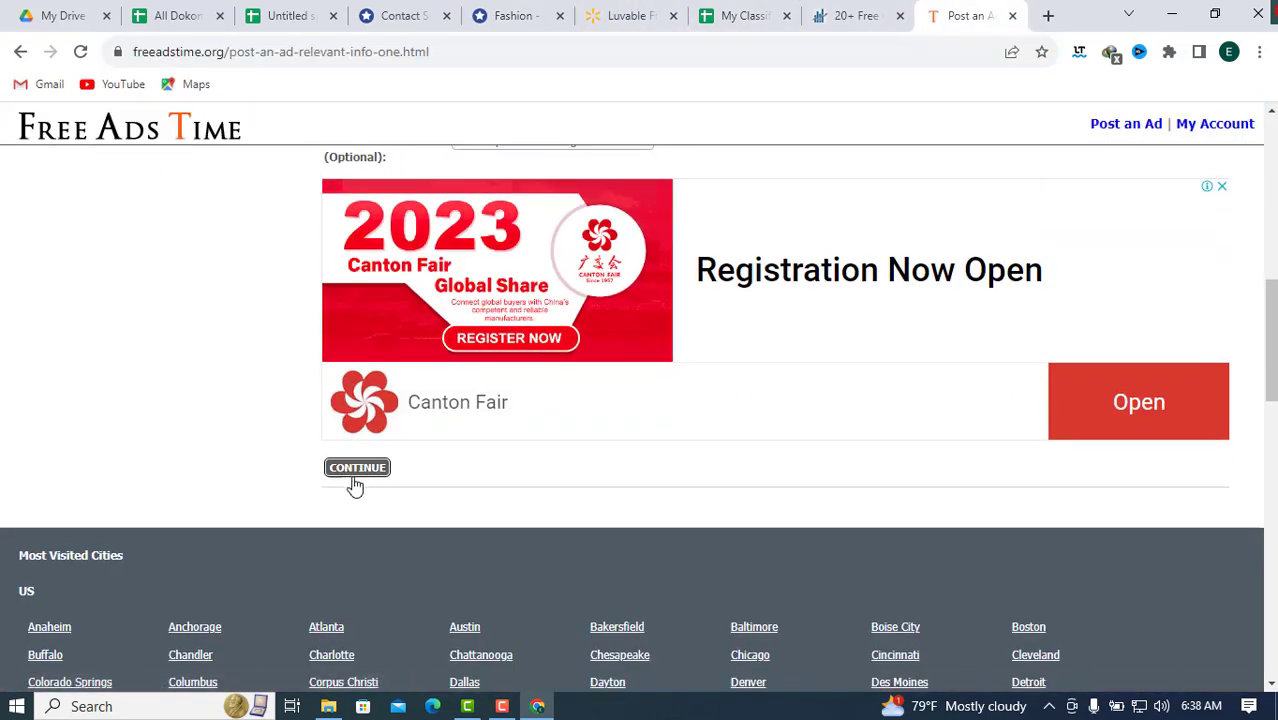
click(360, 470)
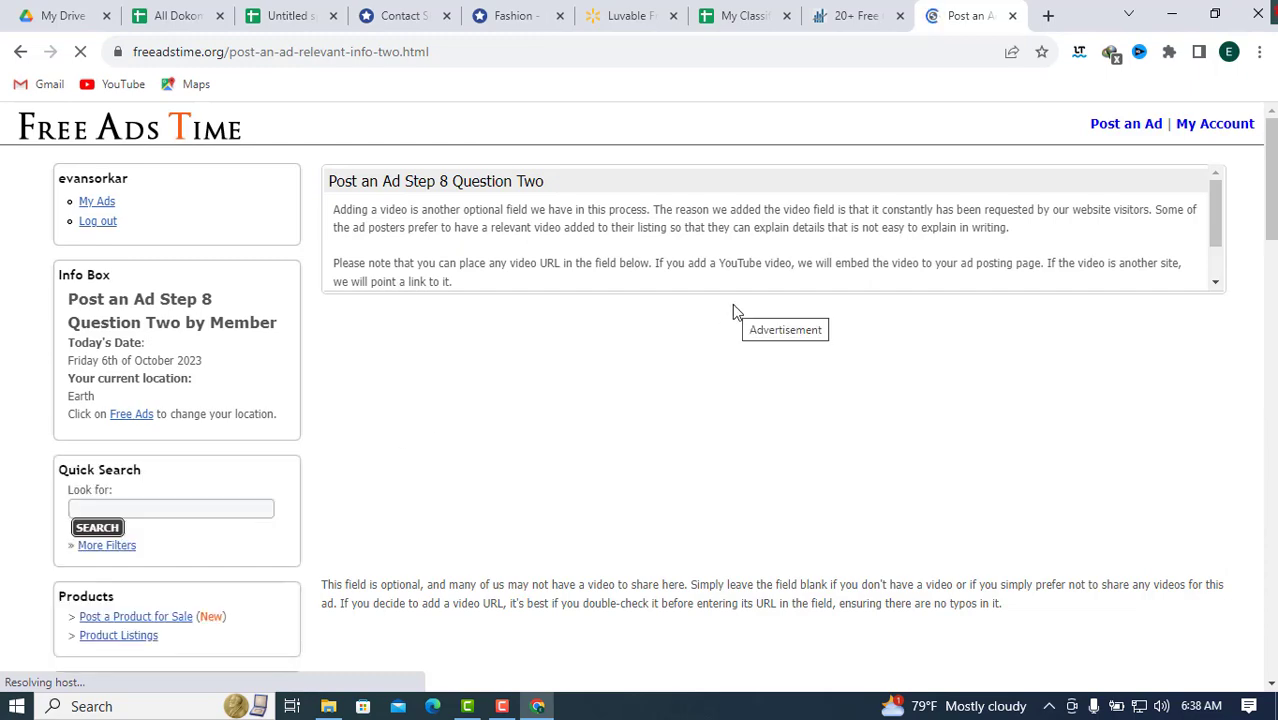
Step: Enter "no" as the optional Video URL and continue to the Facebook page question
scroll(733, 310, down, 3)
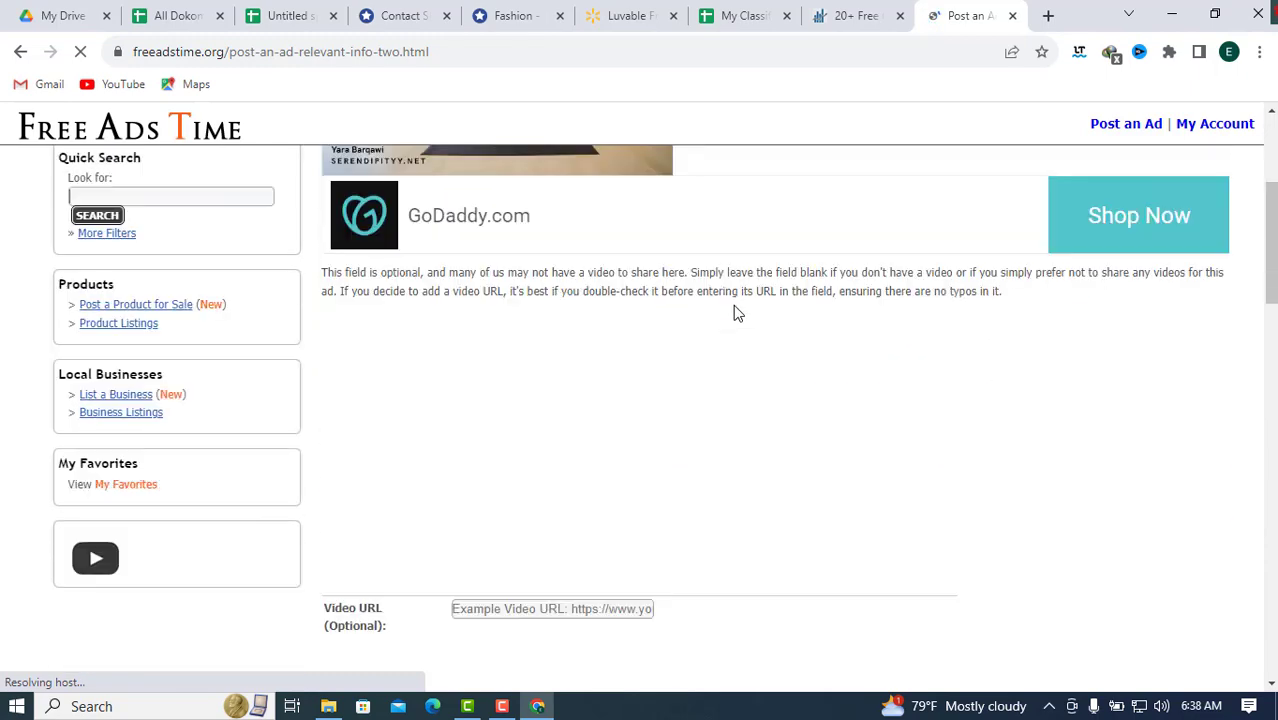
scroll(736, 313, down, 2)
scroll(491, 354, down, 3)
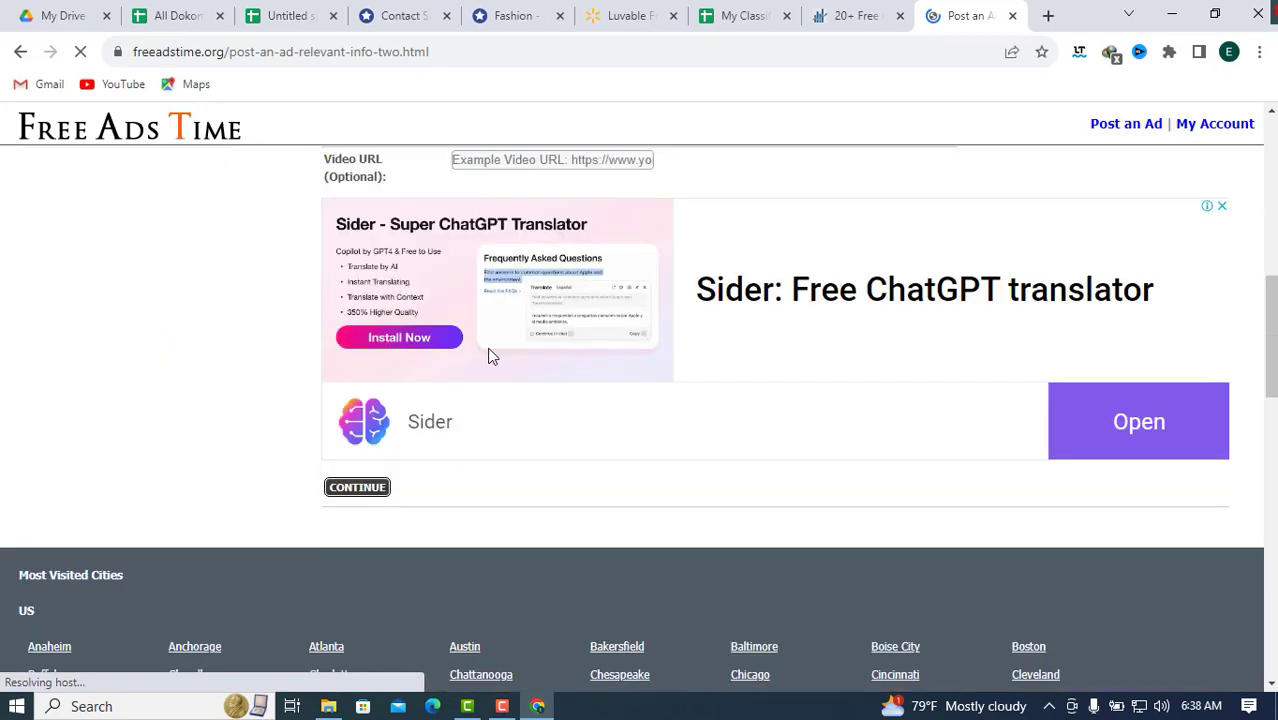
scroll(500, 385, up, 2)
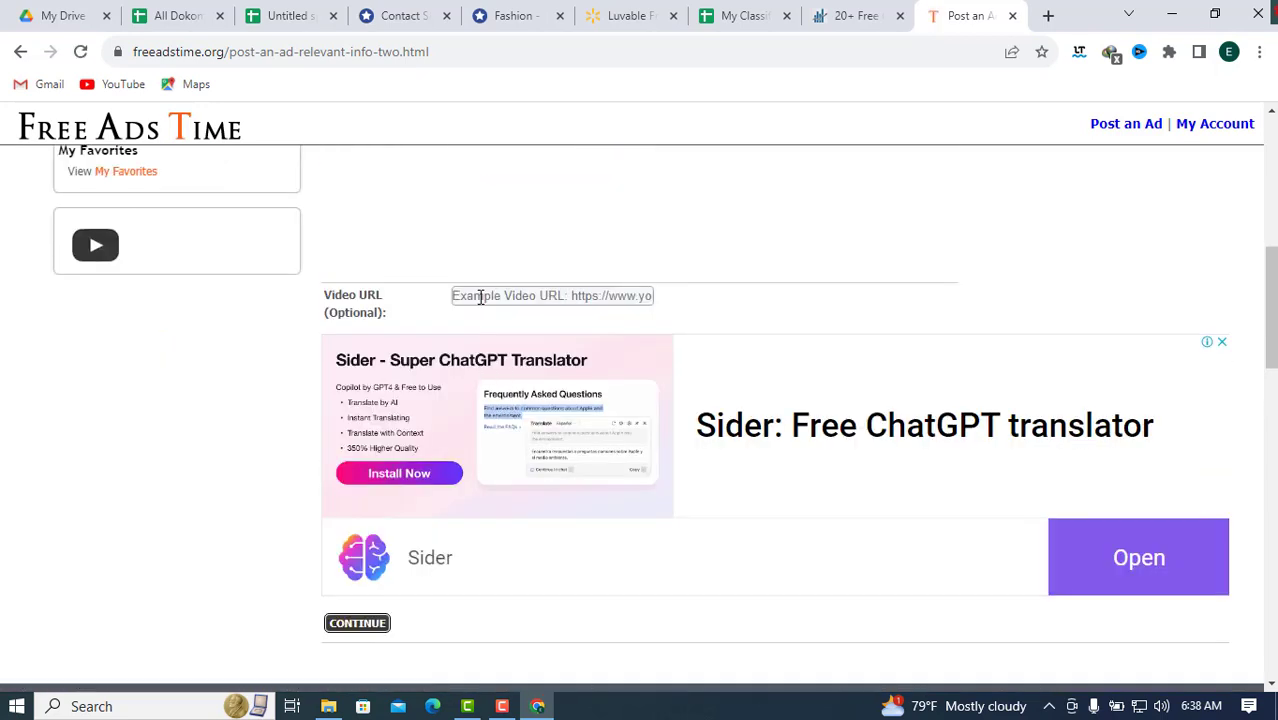
click(481, 297)
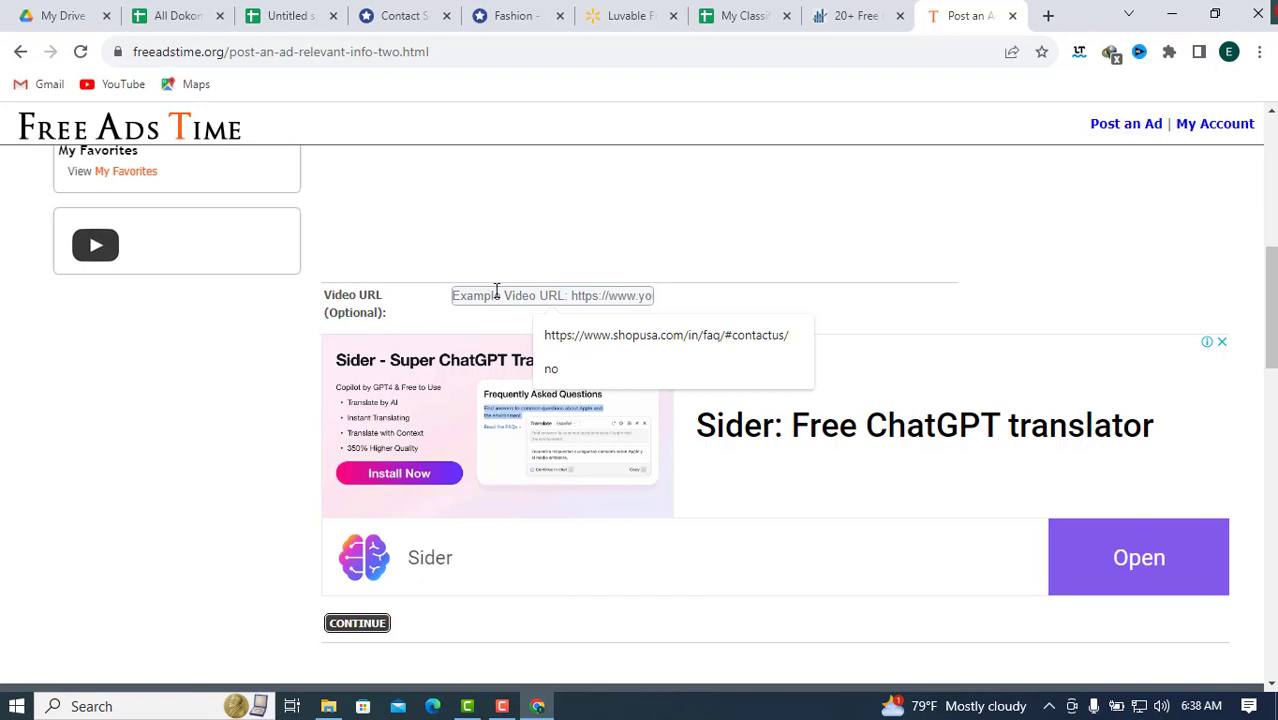
text(no)
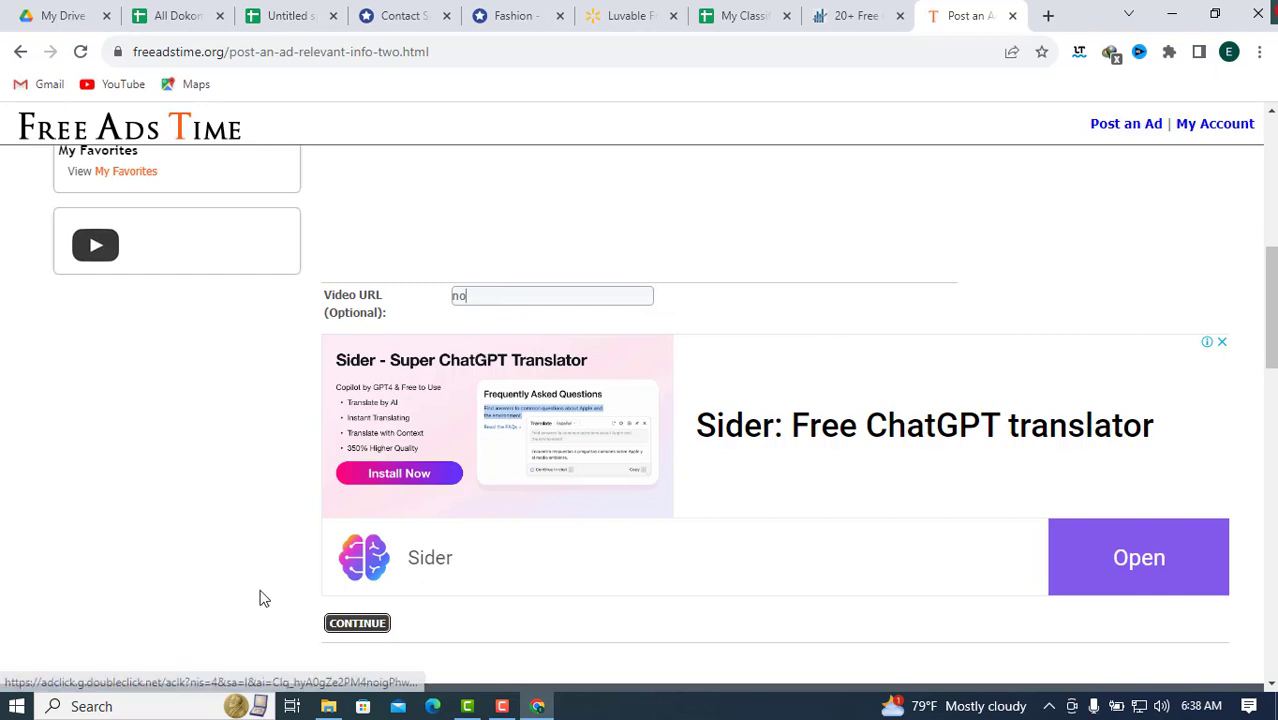
click(358, 624)
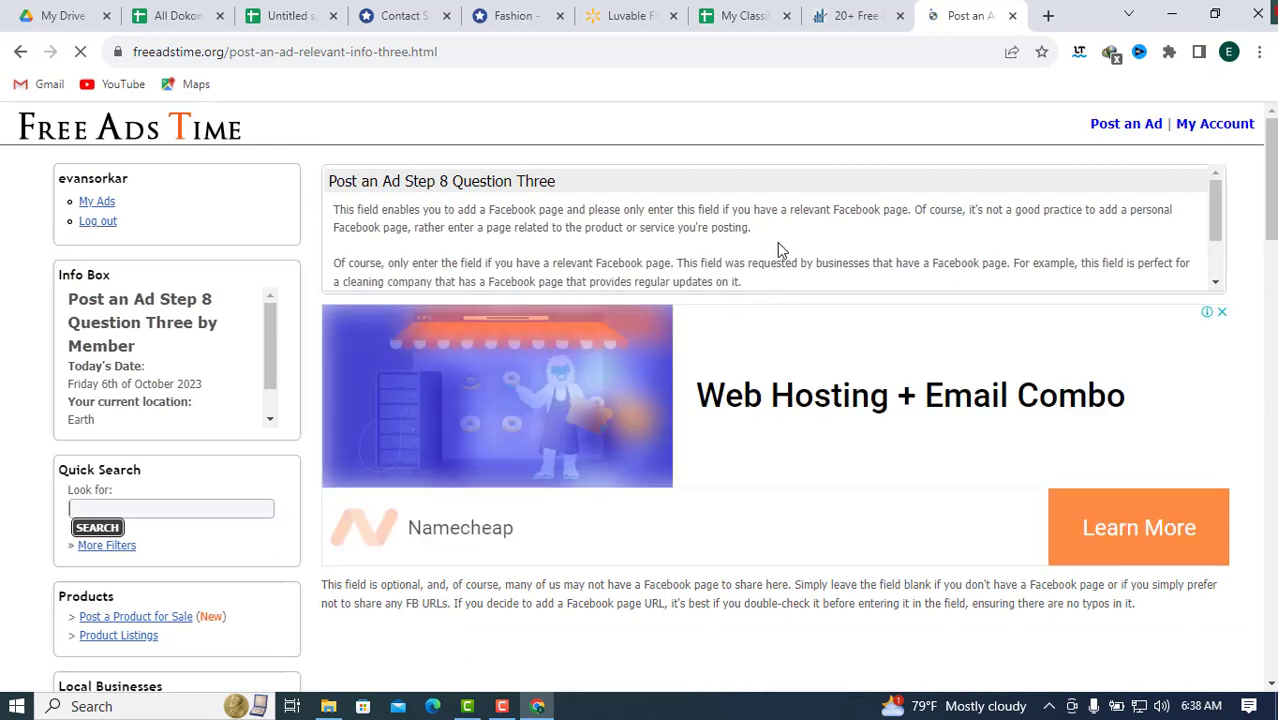
scroll(777, 242, down, 1)
scroll(760, 428, down, 2)
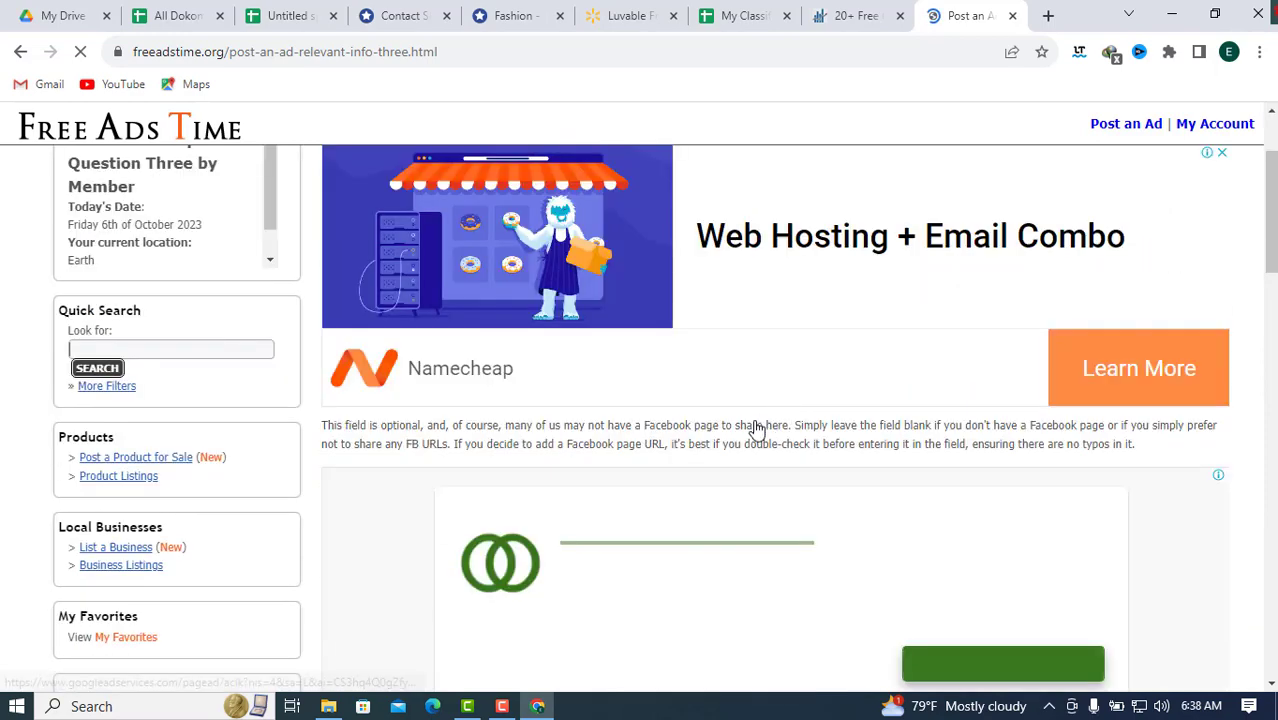
scroll(660, 436, down, 3)
scroll(659, 440, down, 2)
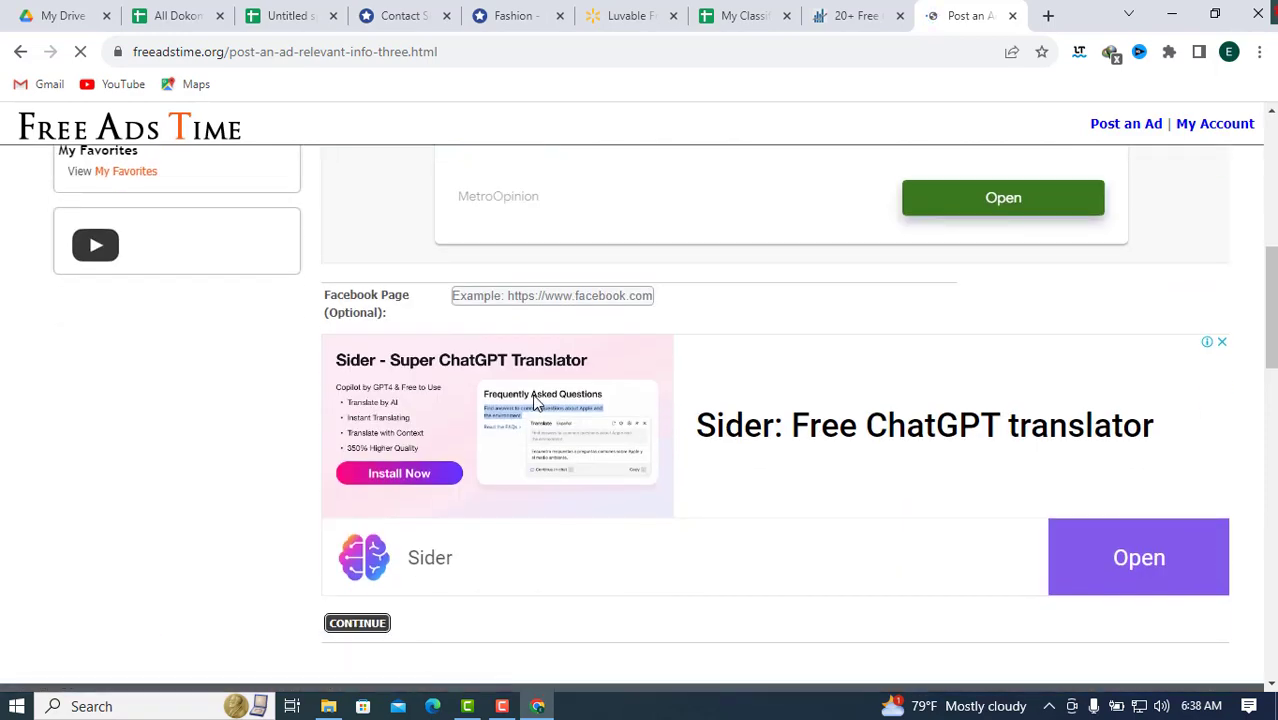
click(547, 294)
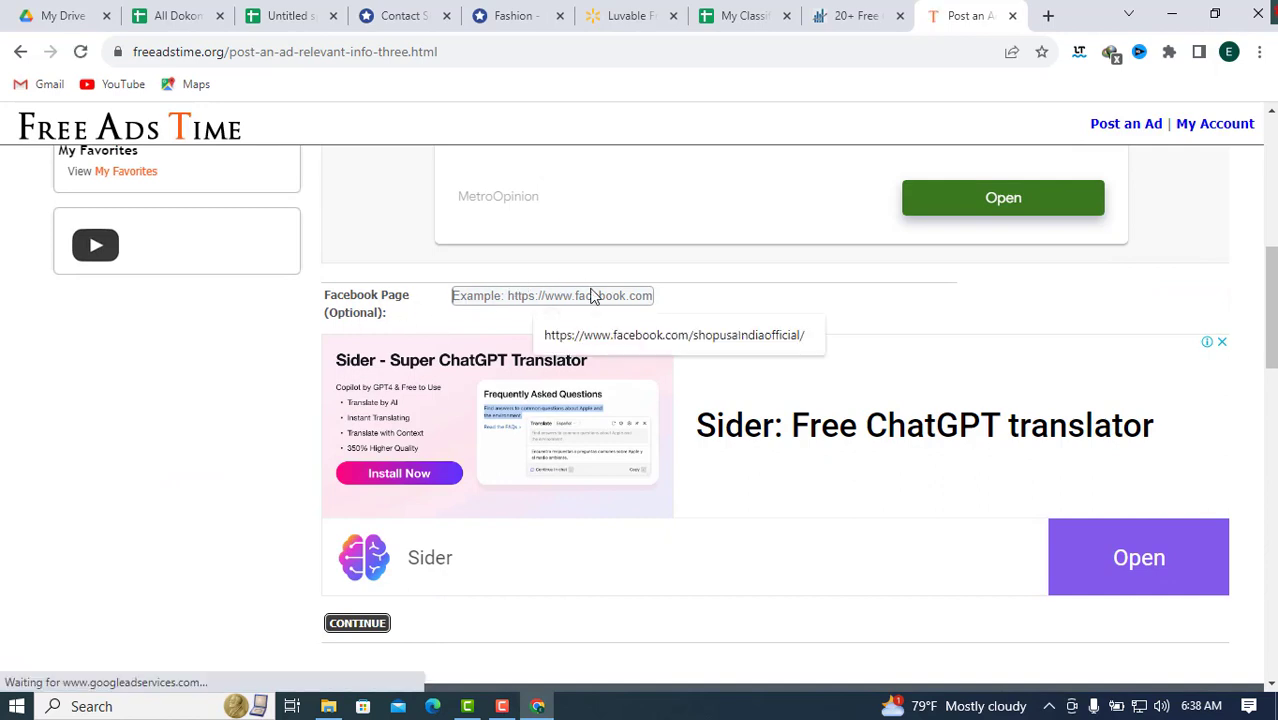
click(705, 340)
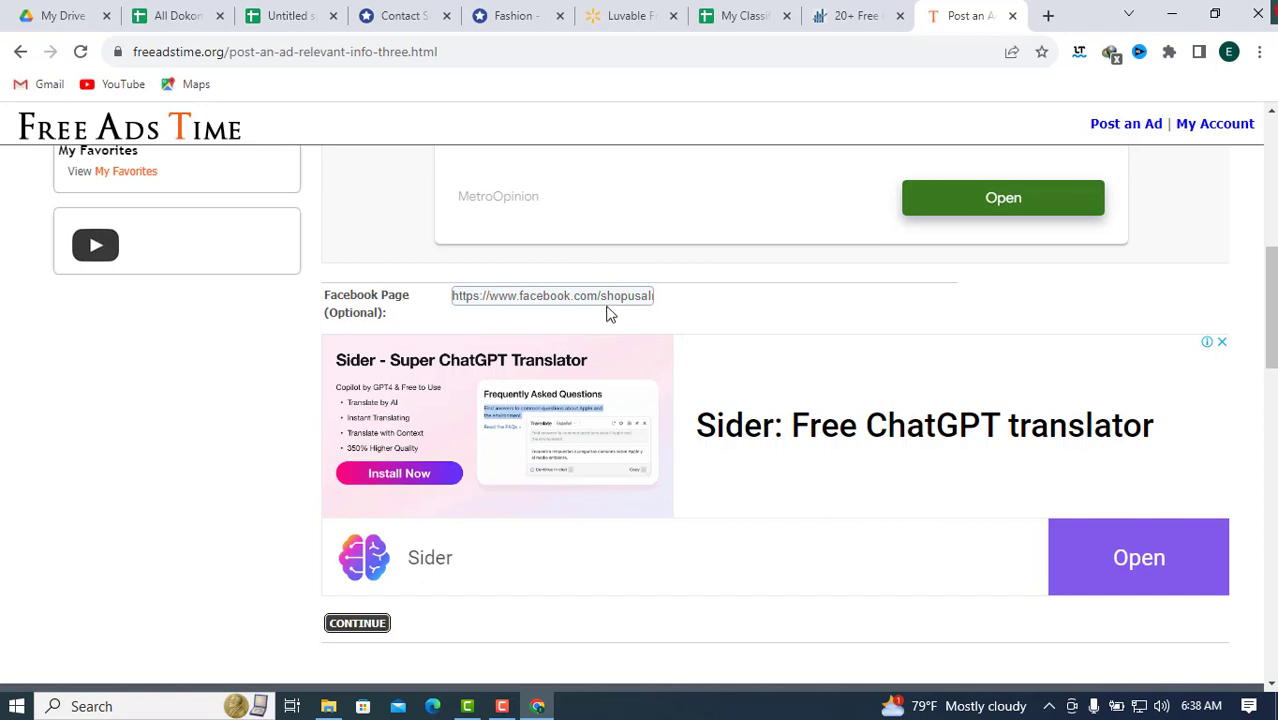
scroll(640, 335, down, 2)
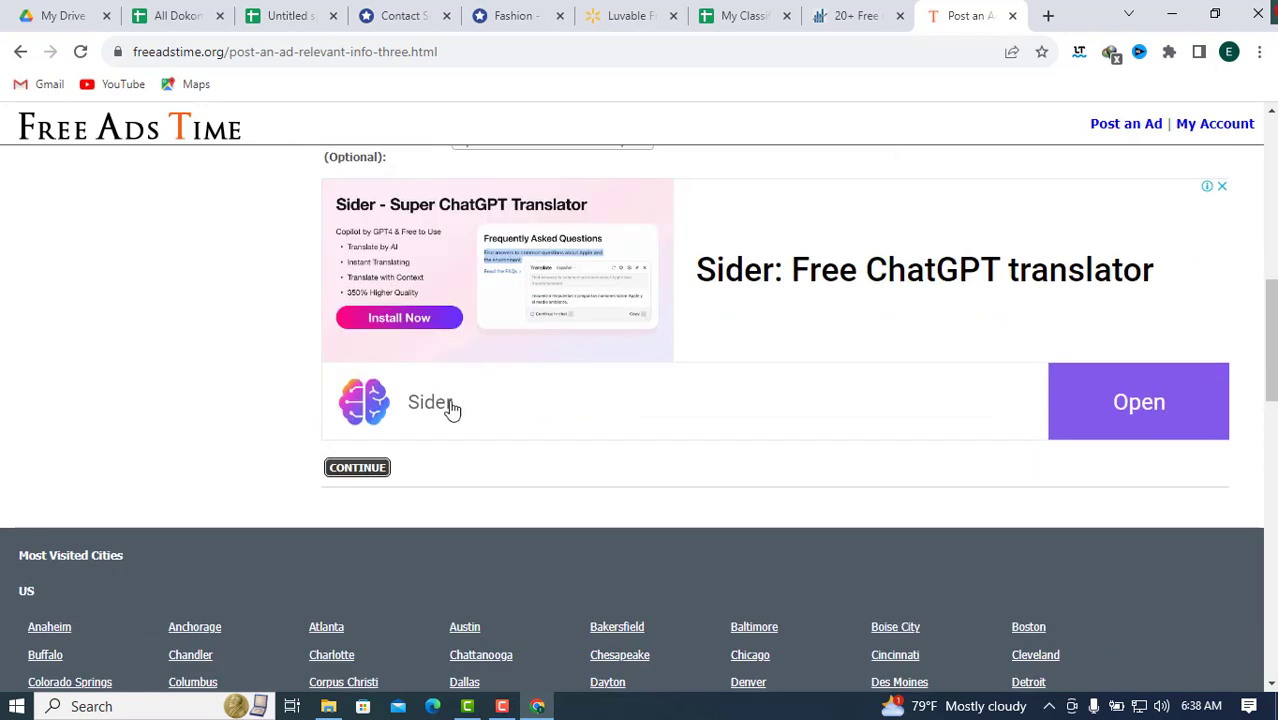
click(368, 466)
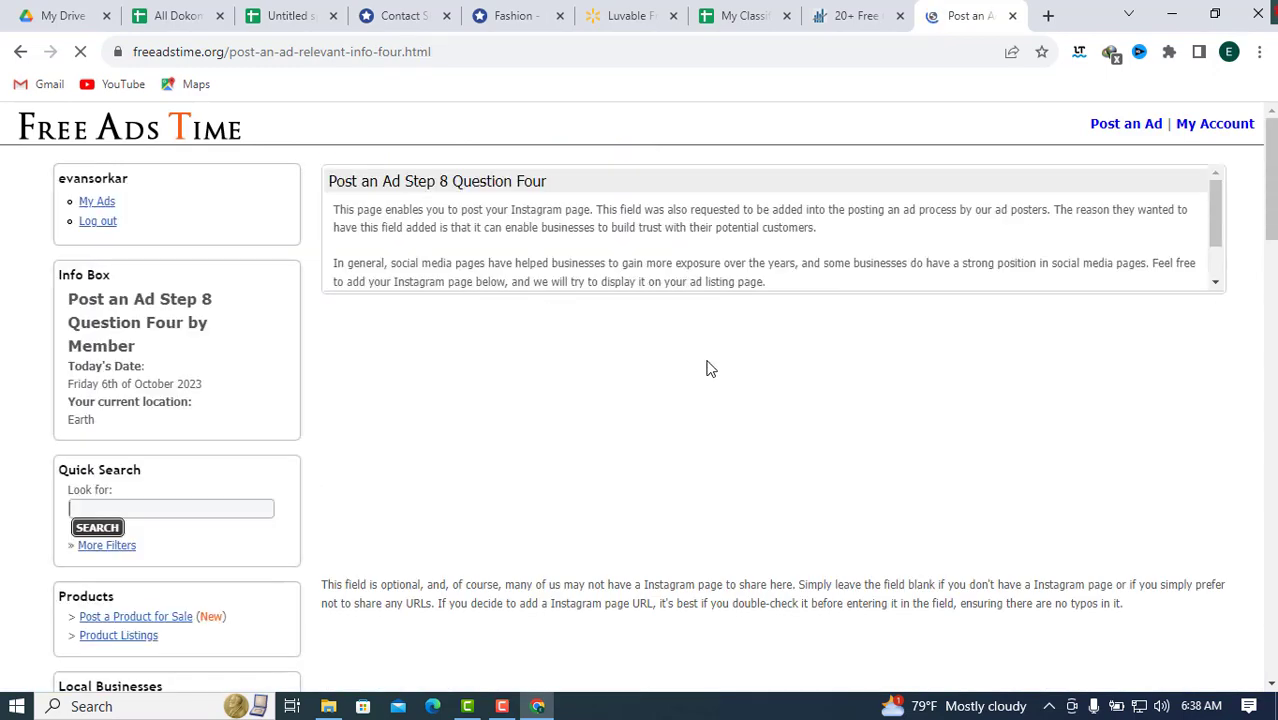
Step: Fill in ShopUSA's Instagram address as the ad's optional Instagram Page URL
scroll(706, 369, down, 6)
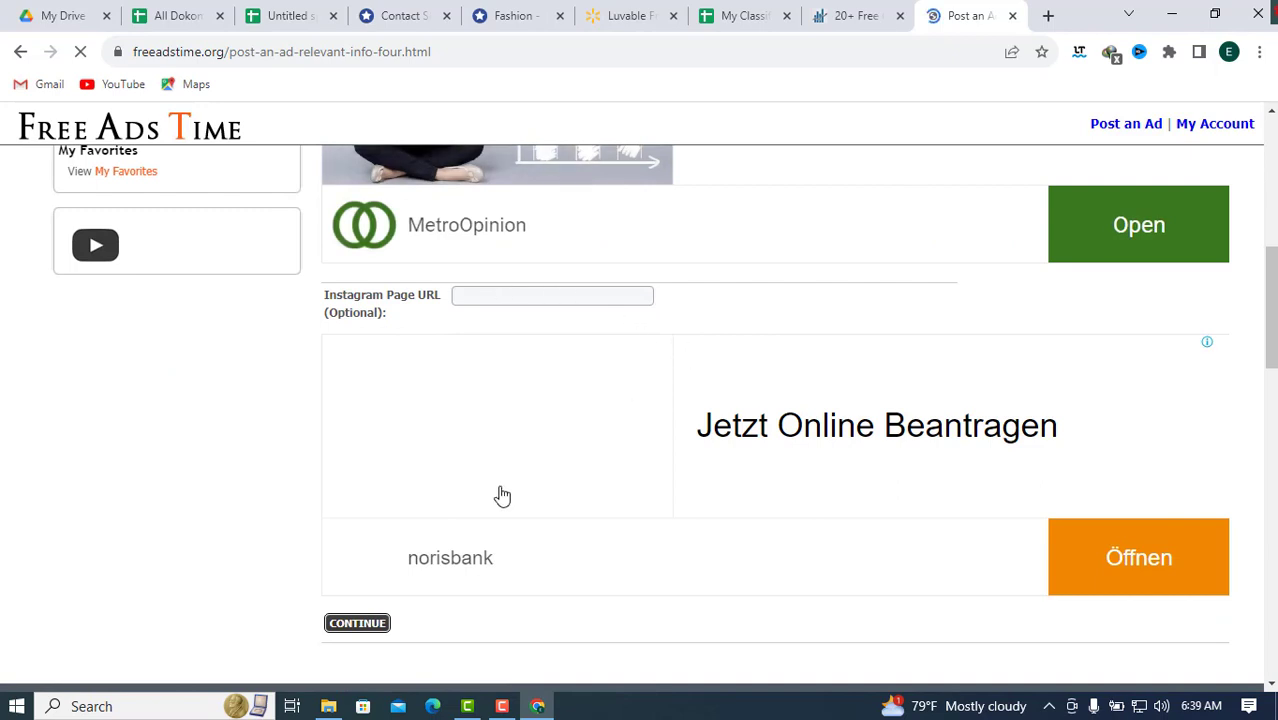
scroll(480, 495, down, 2)
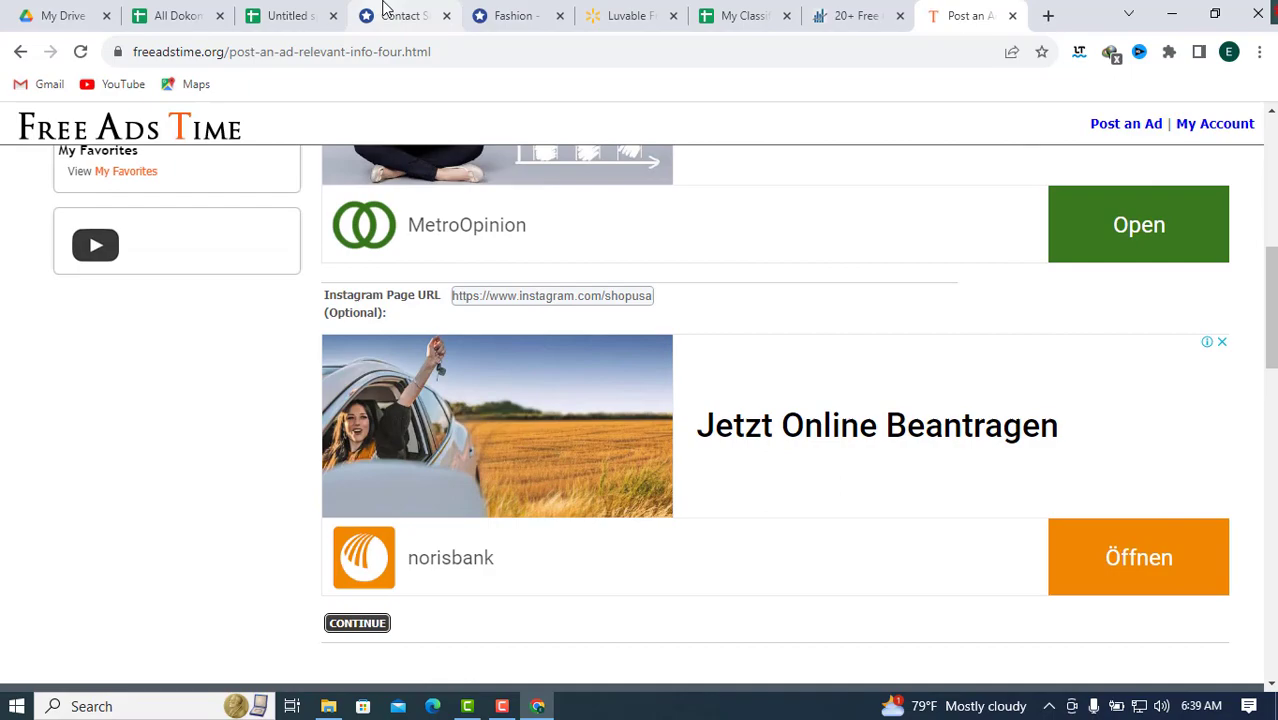
Step: Look through the ShopUSA contact and fashion blog pages for the company's social media links
click(390, 14)
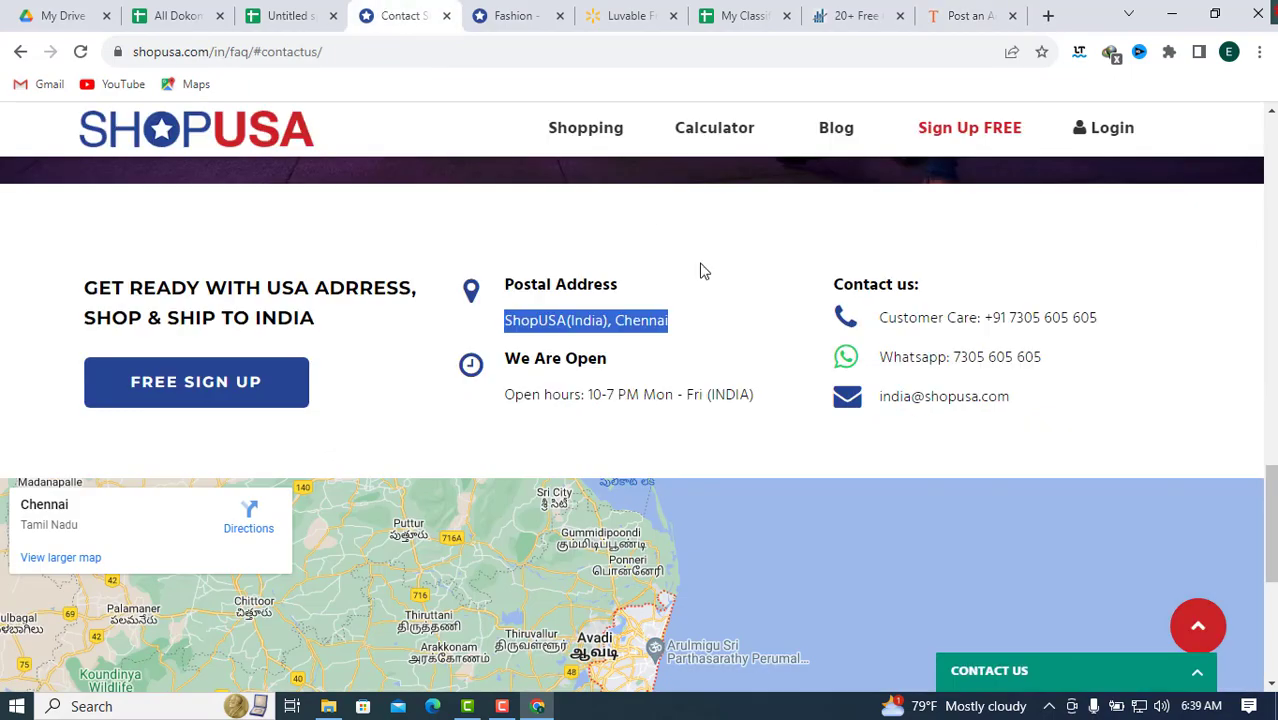
scroll(896, 474, up, 12)
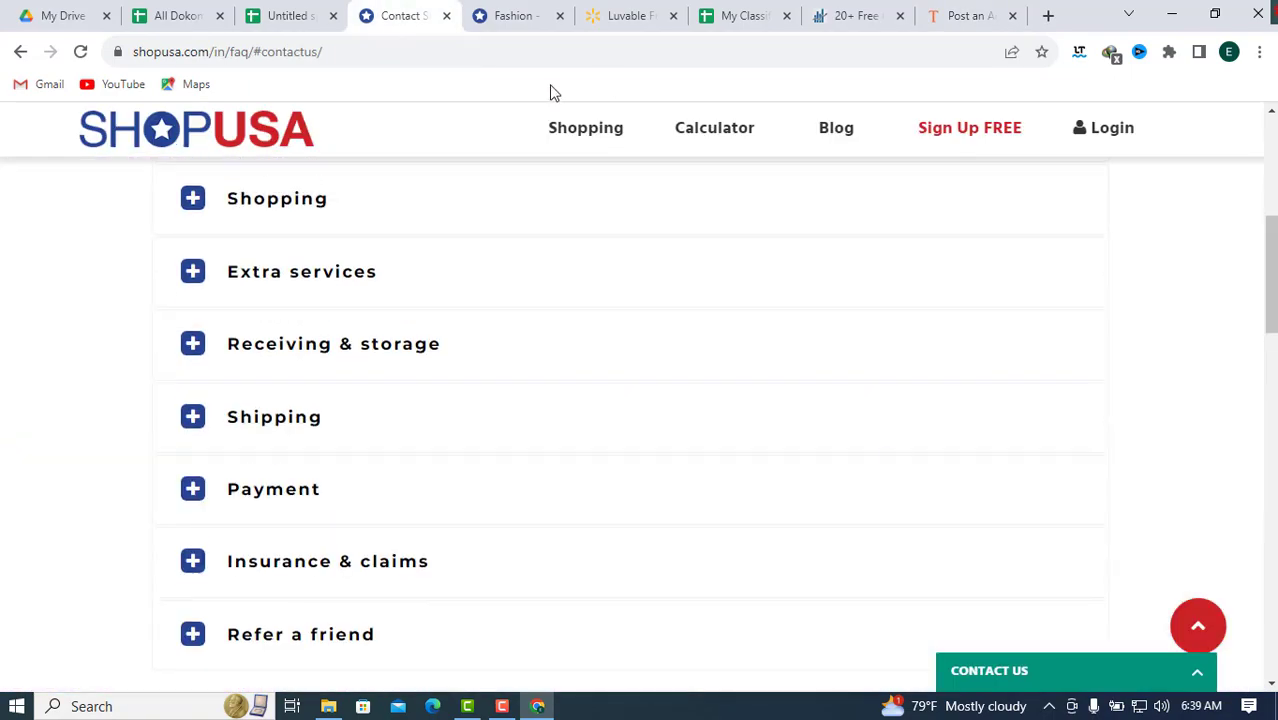
key(ctrl+Tab)
scroll(904, 366, down, 15)
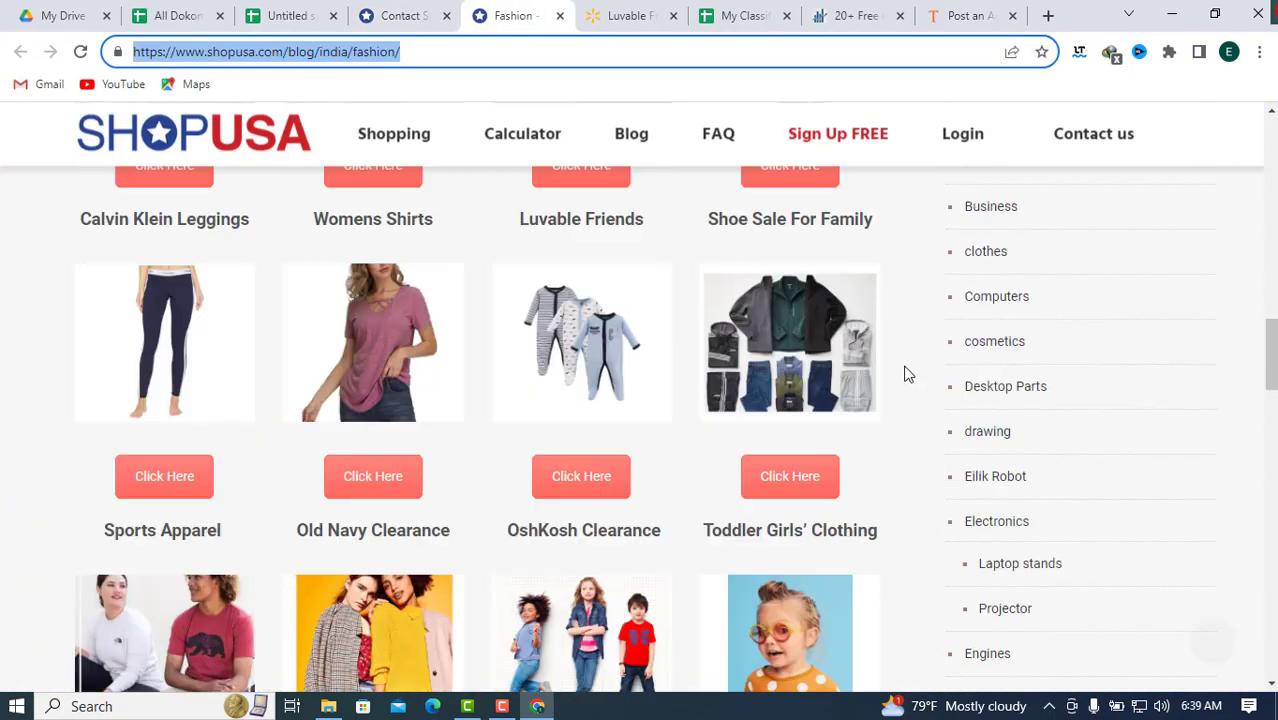
Step: Return from the ShopUSA fashion page to the Free Ads Time form and submit the Instagram page URL
scroll(904, 374, down, 15)
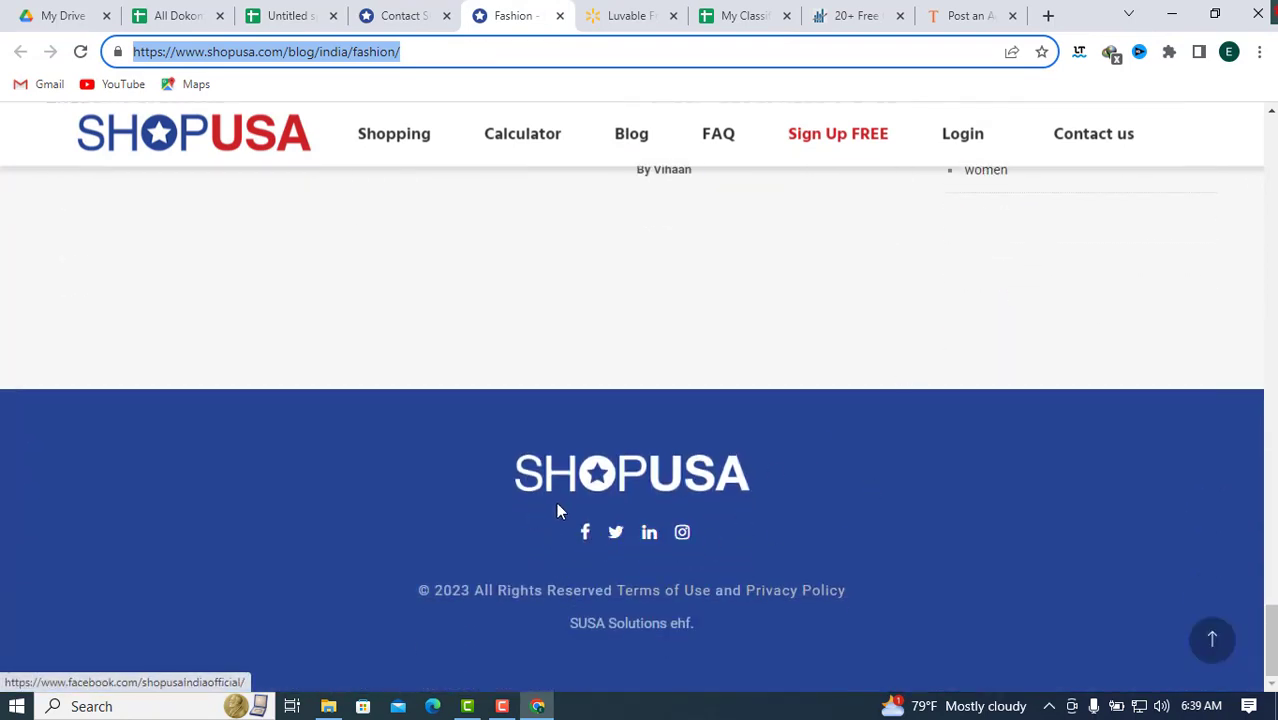
click(945, 15)
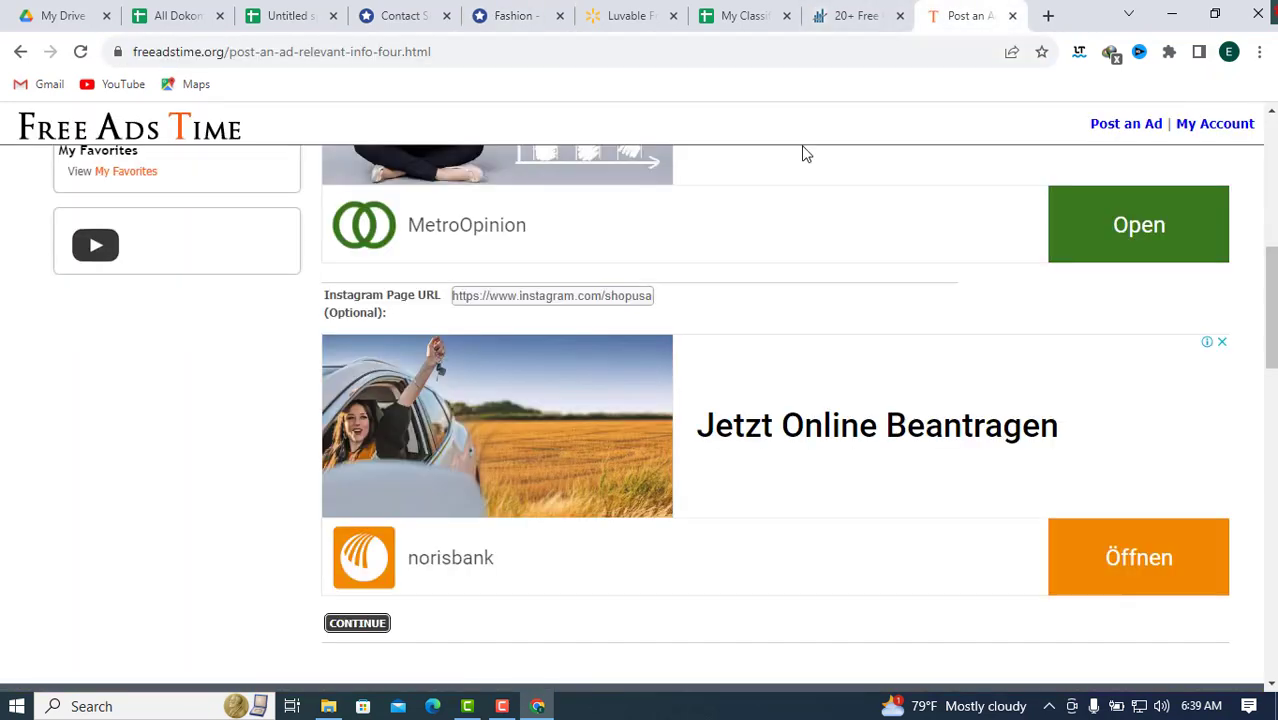
scroll(665, 445, down, 2)
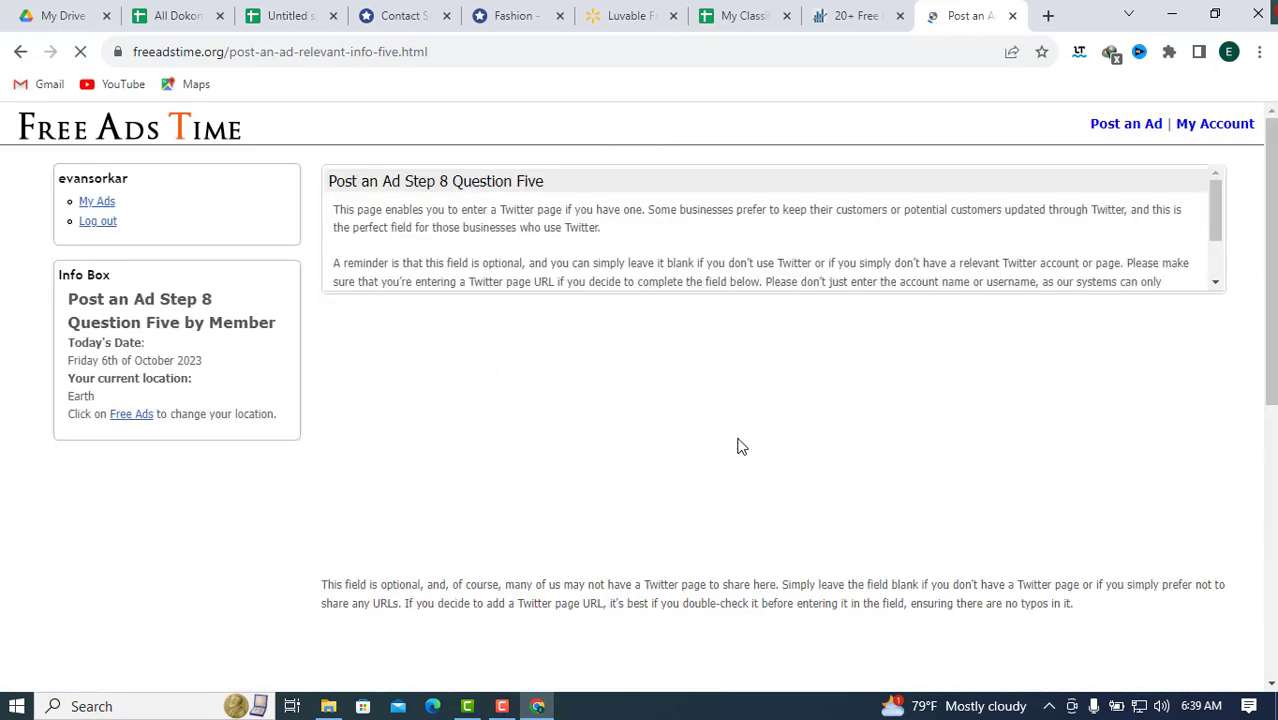
scroll(739, 446, down, 4)
scroll(739, 446, down, 2)
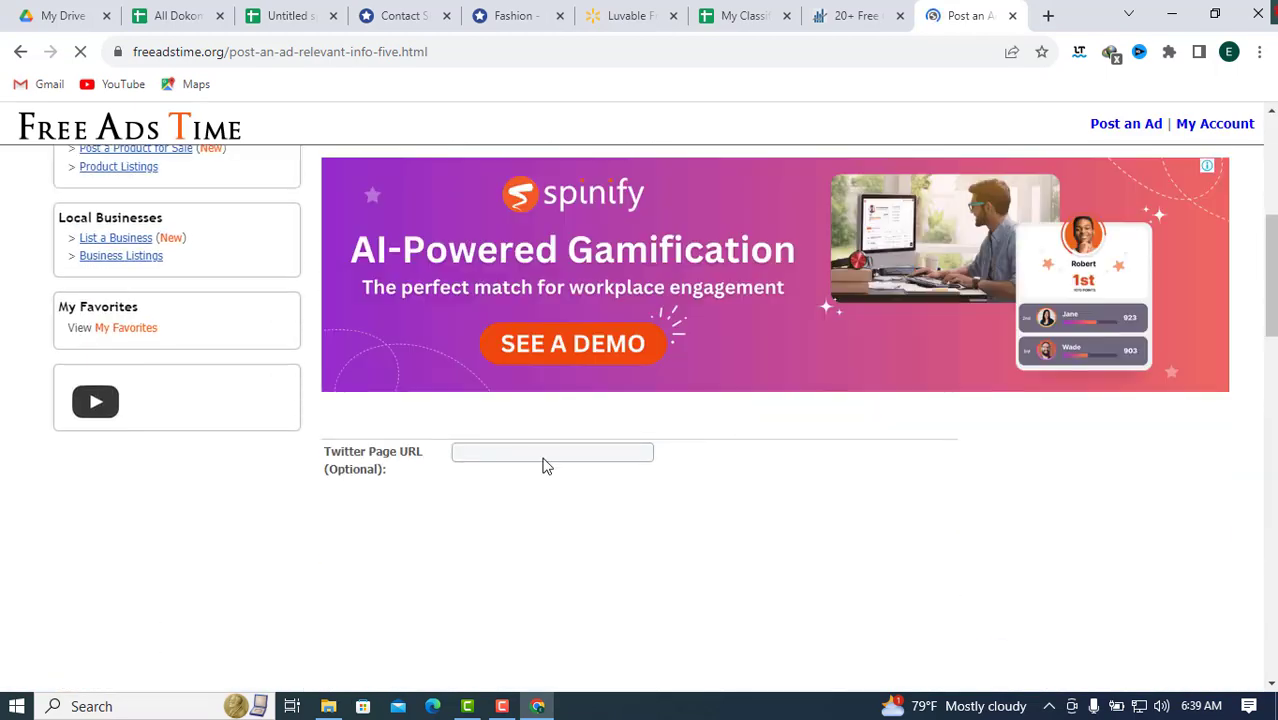
click(544, 458)
click(603, 495)
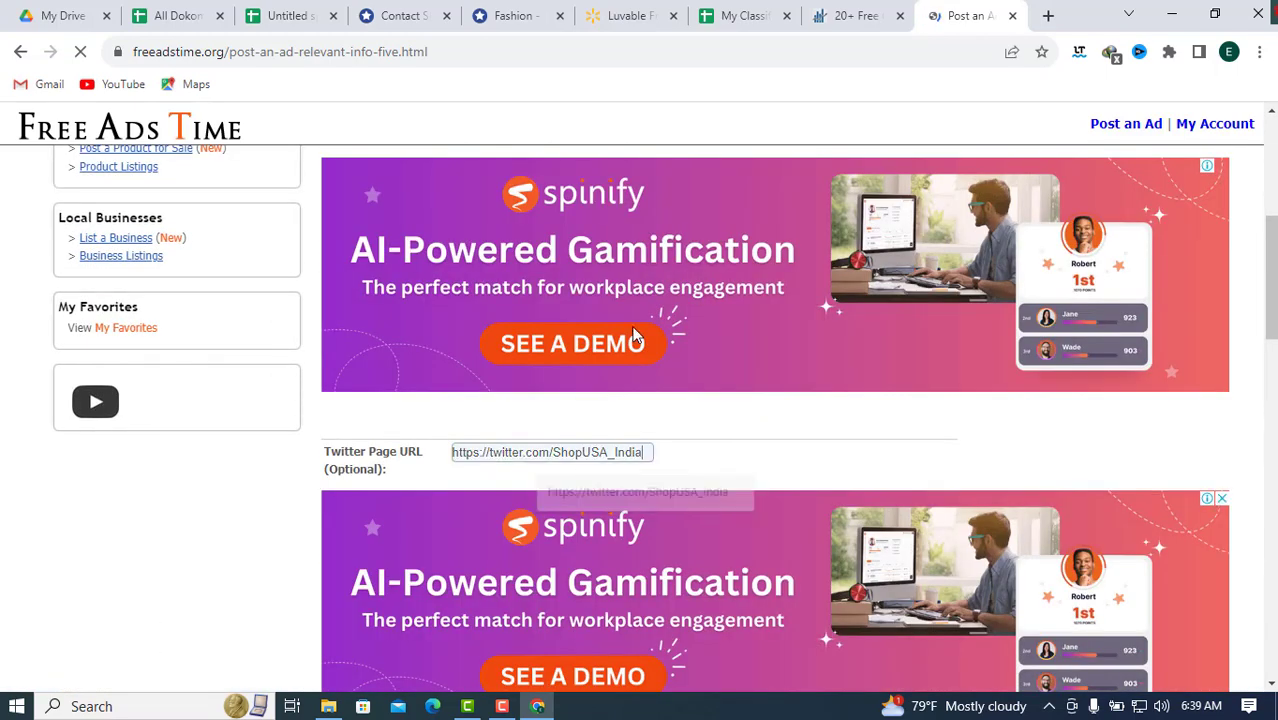
Step: Open the Twitter link from the ShopUSA page footer in a new tab, check its address and close it
click(528, 12)
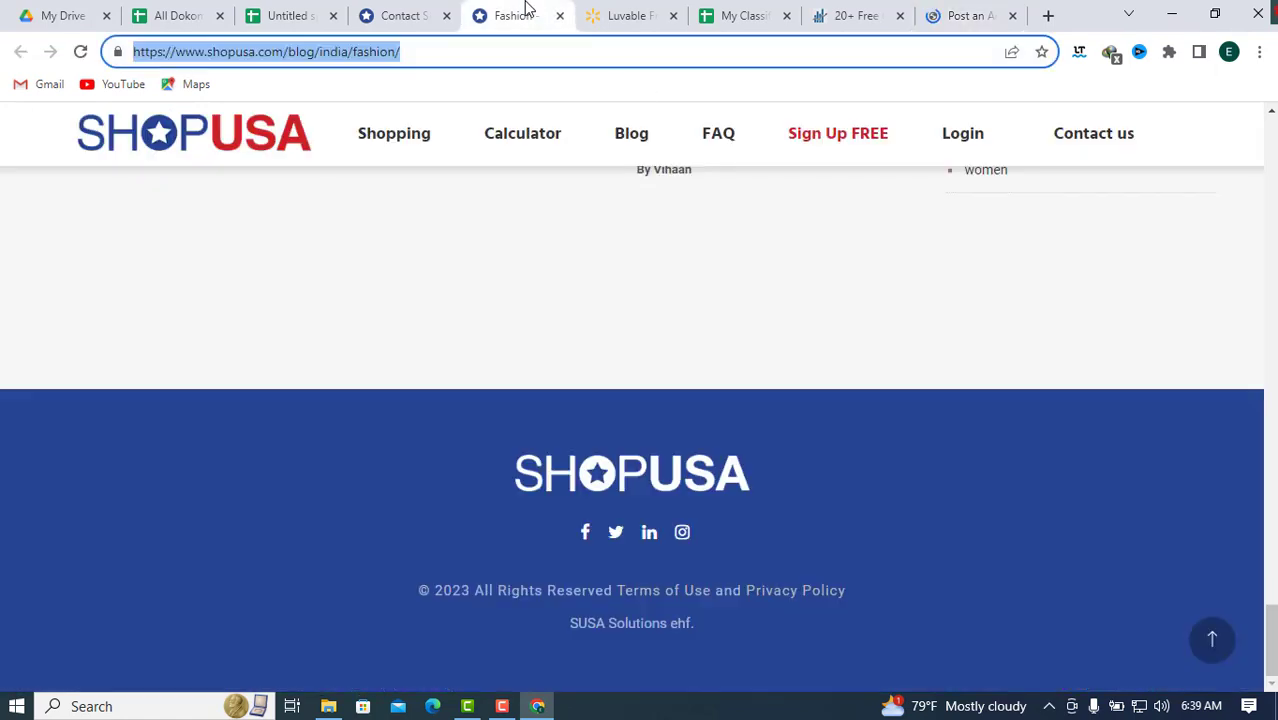
right_click(617, 537)
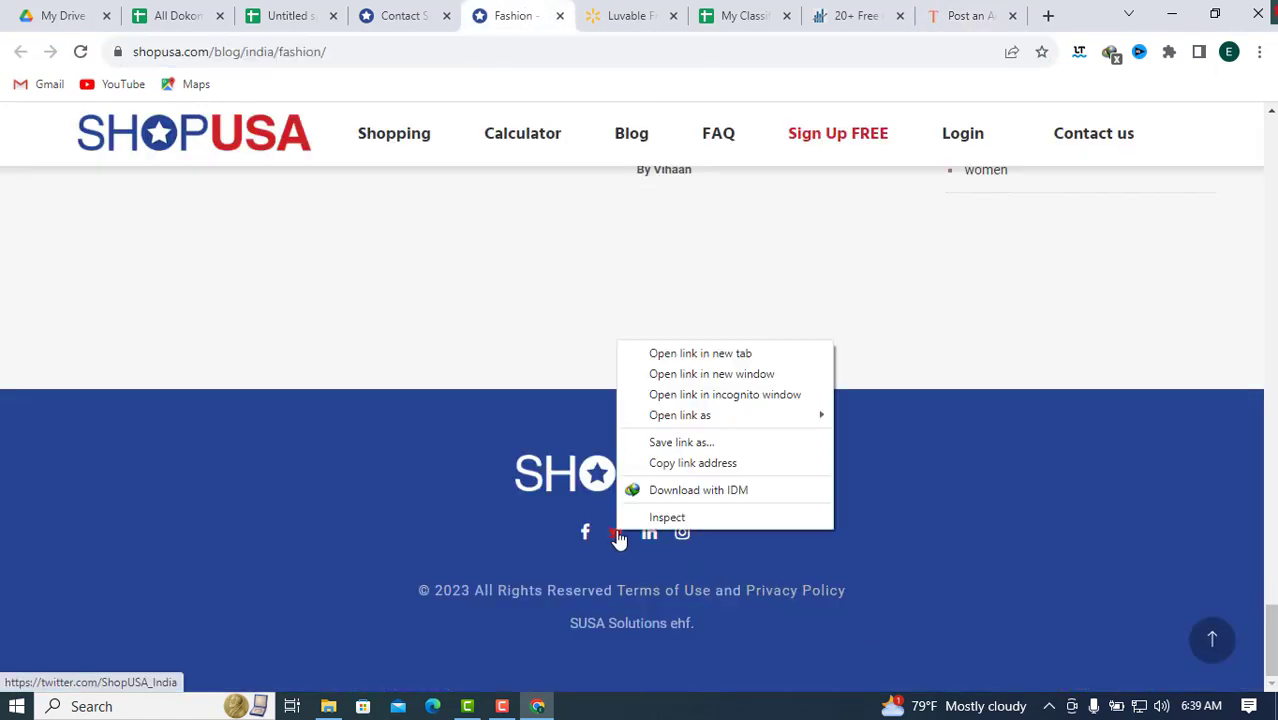
click(703, 363)
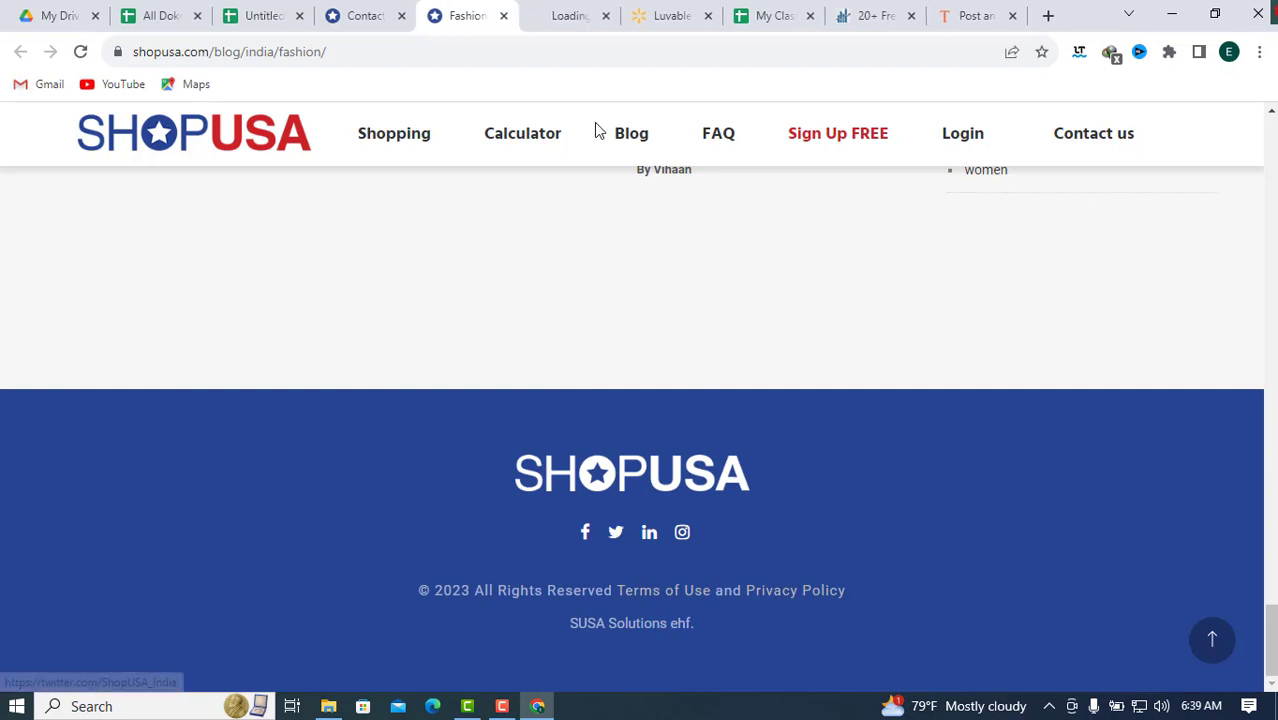
click(558, 12)
click(314, 51)
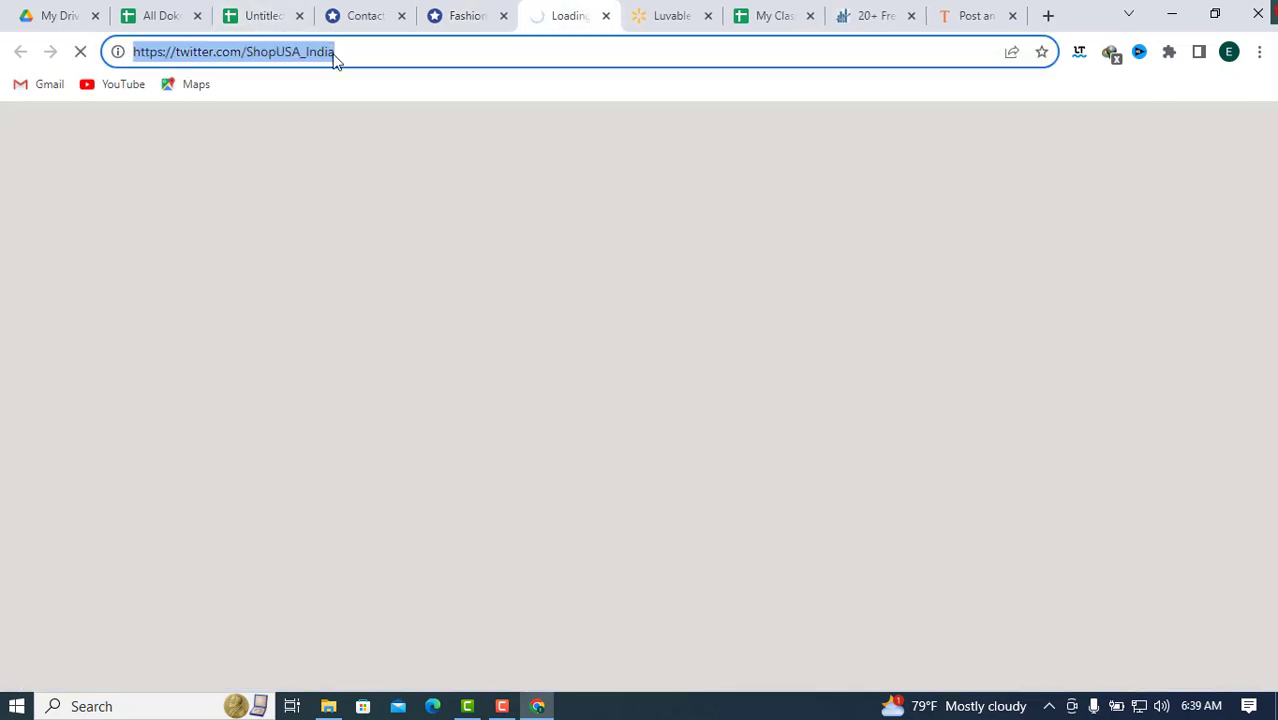
double_click(314, 51)
key(End)
key(ctrl+a)
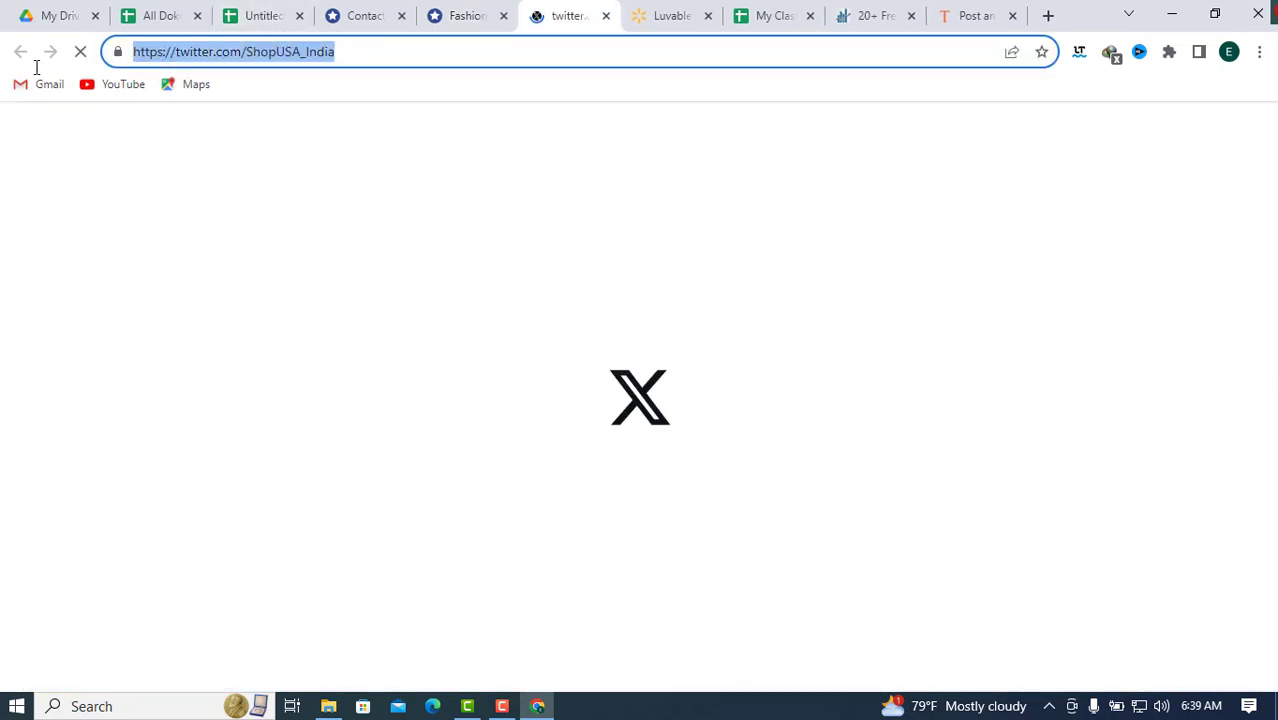
click(606, 16)
Step: Return to the Free Ads Time form and submit the Twitter page URL
click(978, 8)
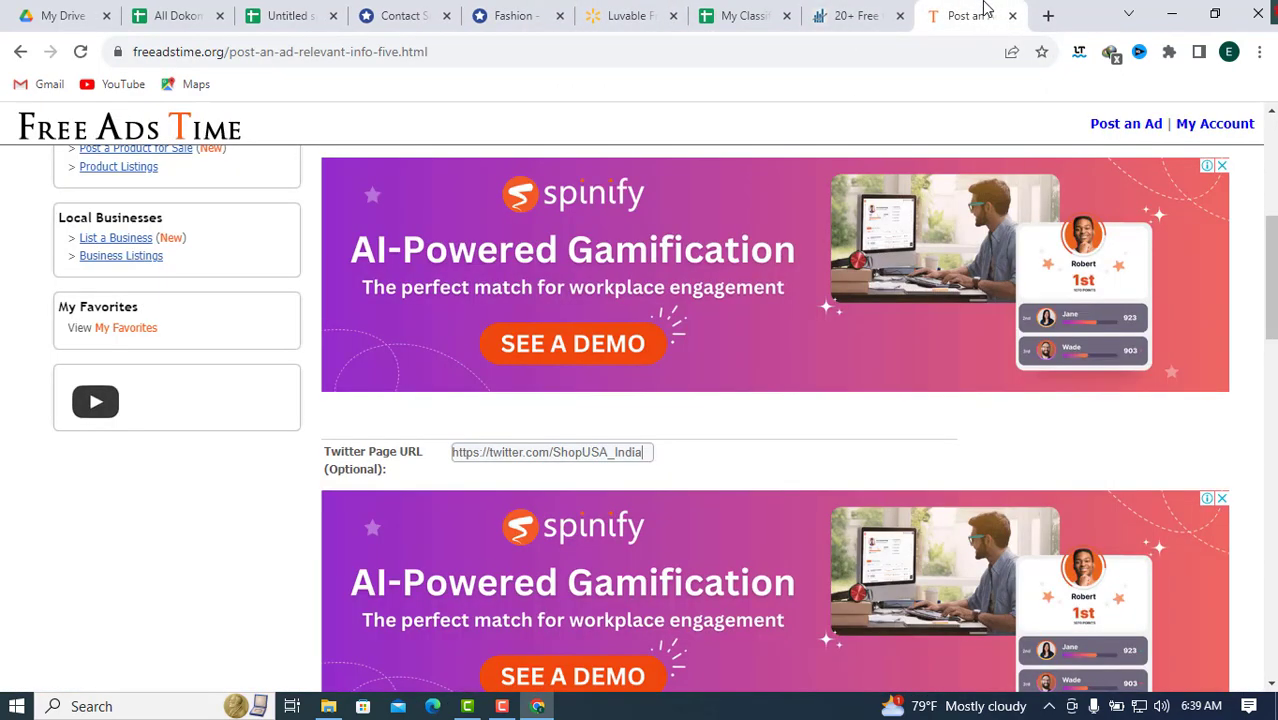
scroll(612, 395, down, 1)
scroll(612, 395, down, 2)
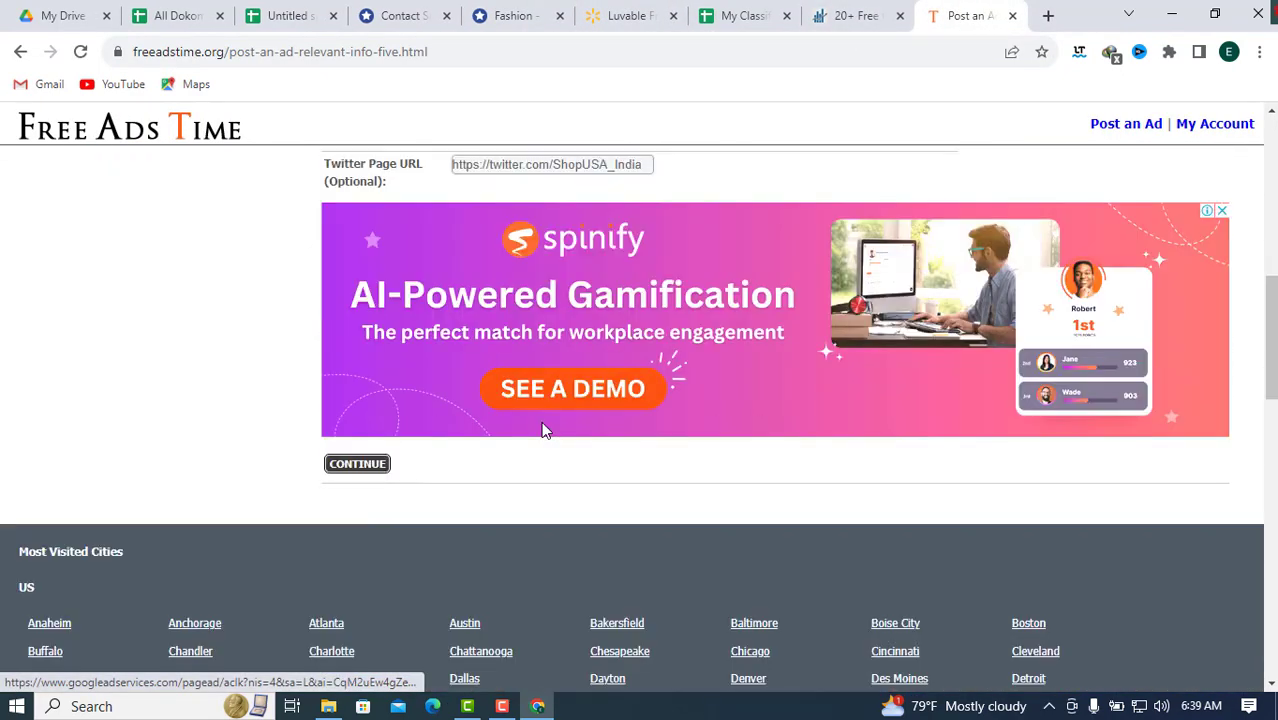
click(366, 438)
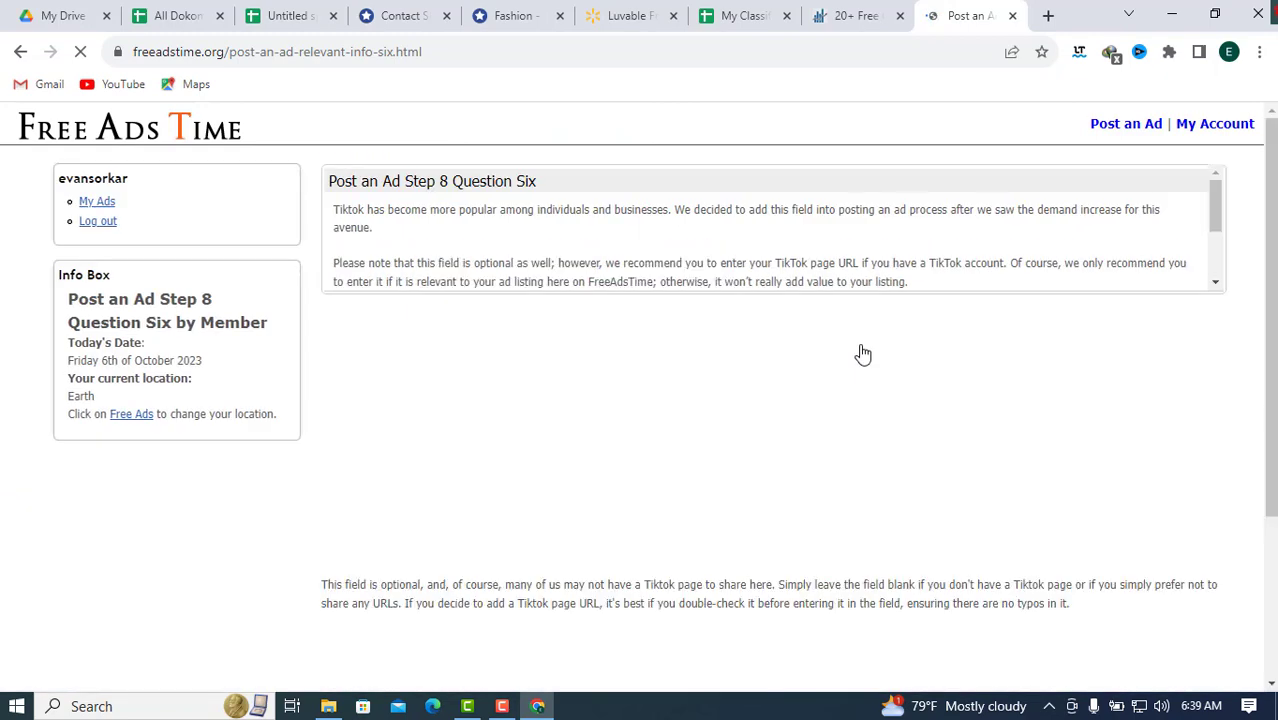
Step: Enter "no" as the TikTok page URL and continue to the ad images step
scroll(845, 371, down, 1)
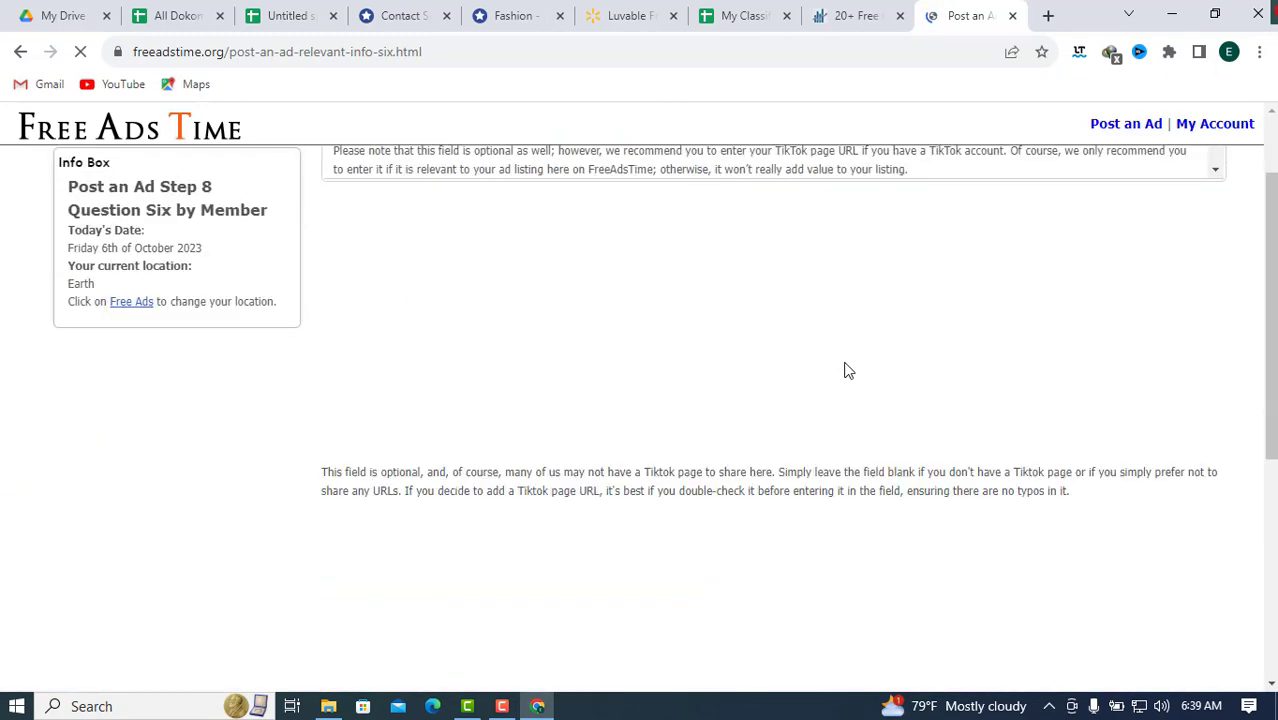
scroll(845, 371, down, 4)
click(507, 358)
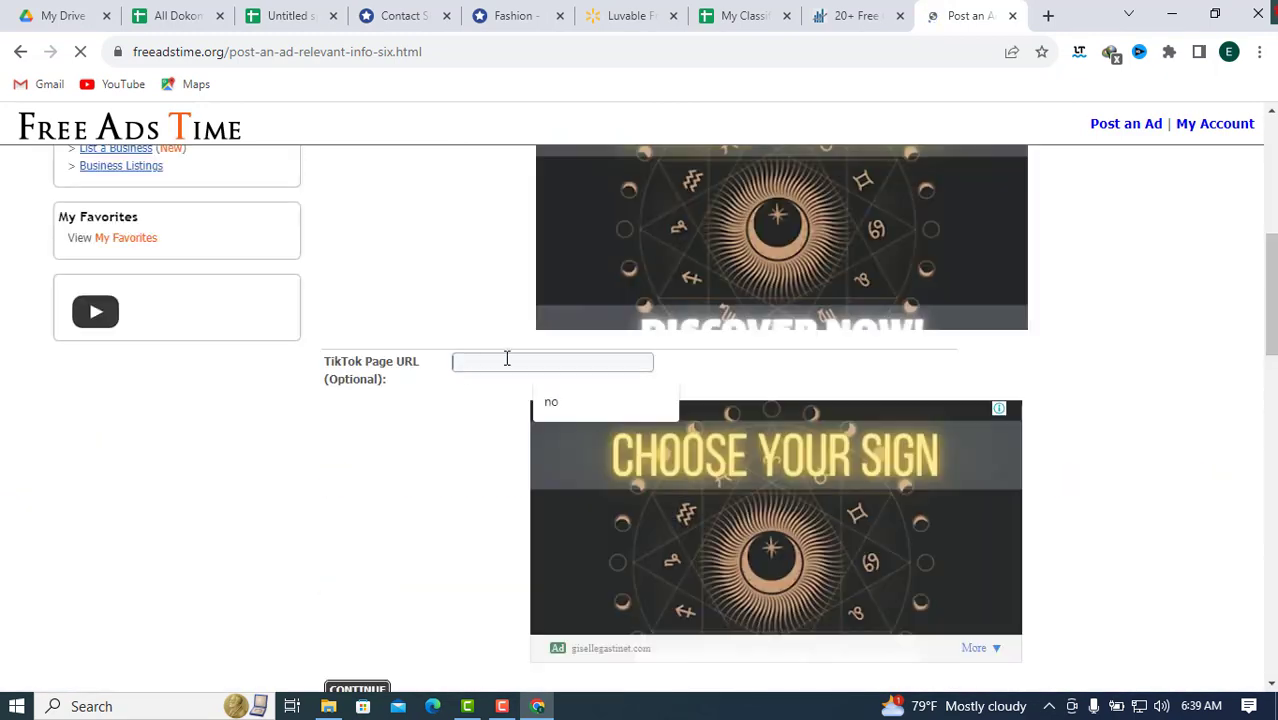
click(546, 401)
scroll(542, 394, down, 2)
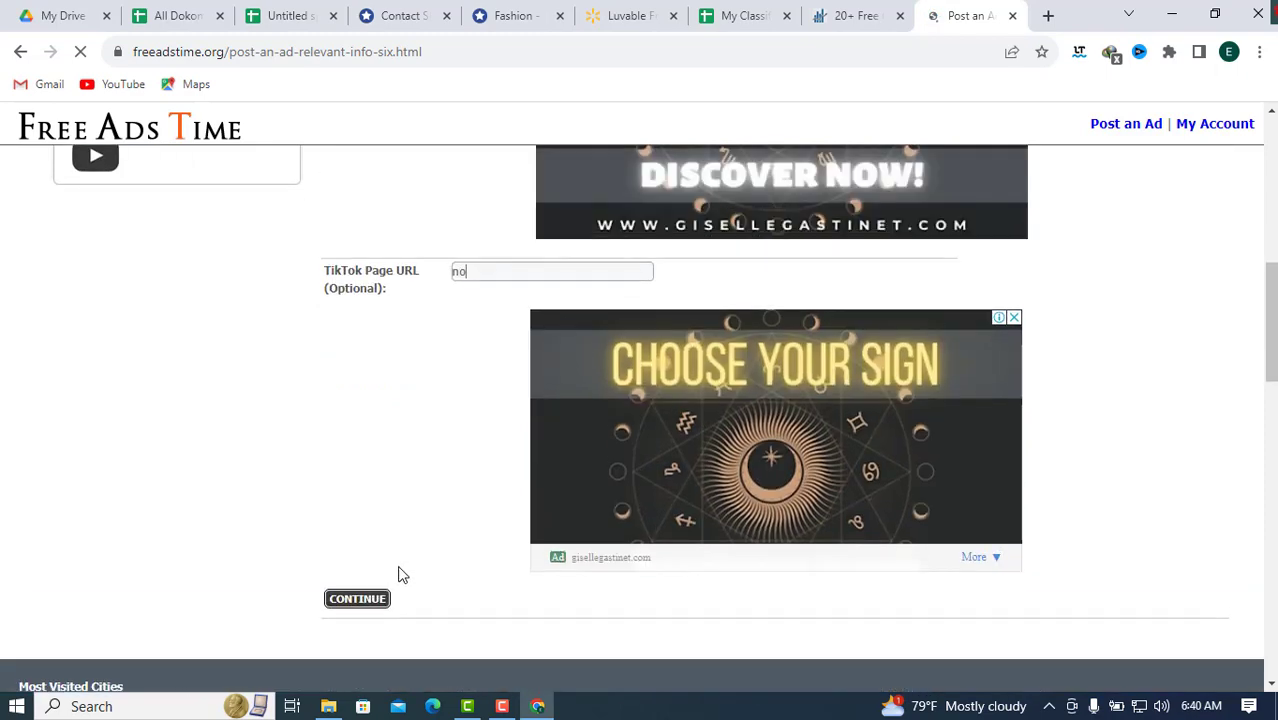
click(380, 599)
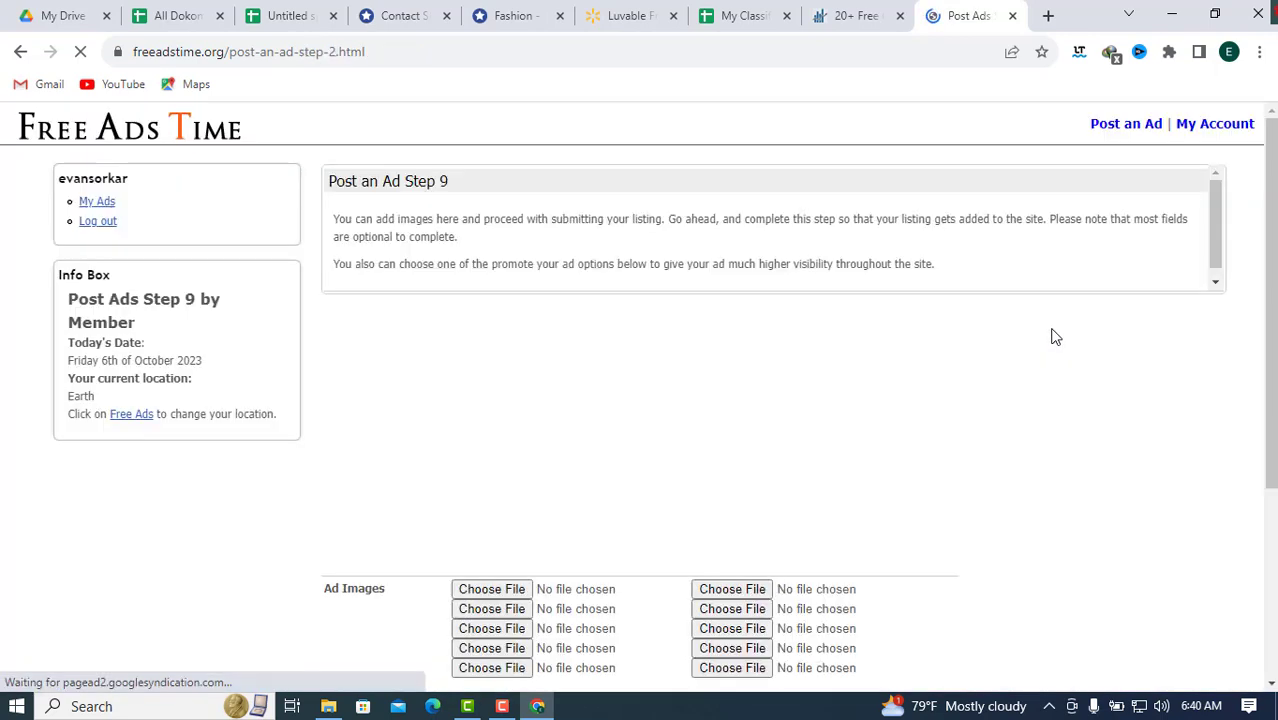
Step: Attach Screenshot_5 from the Downloads folder as the first ad image
scroll(940, 332, down, 2)
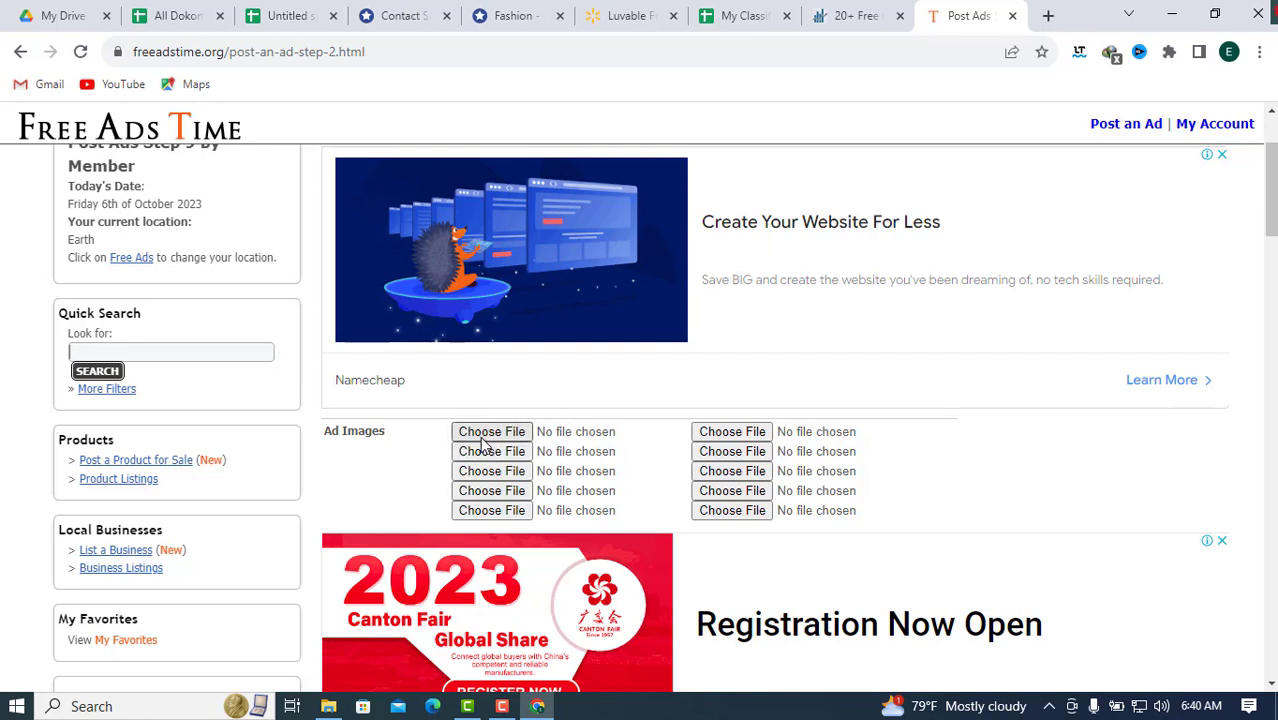
click(491, 432)
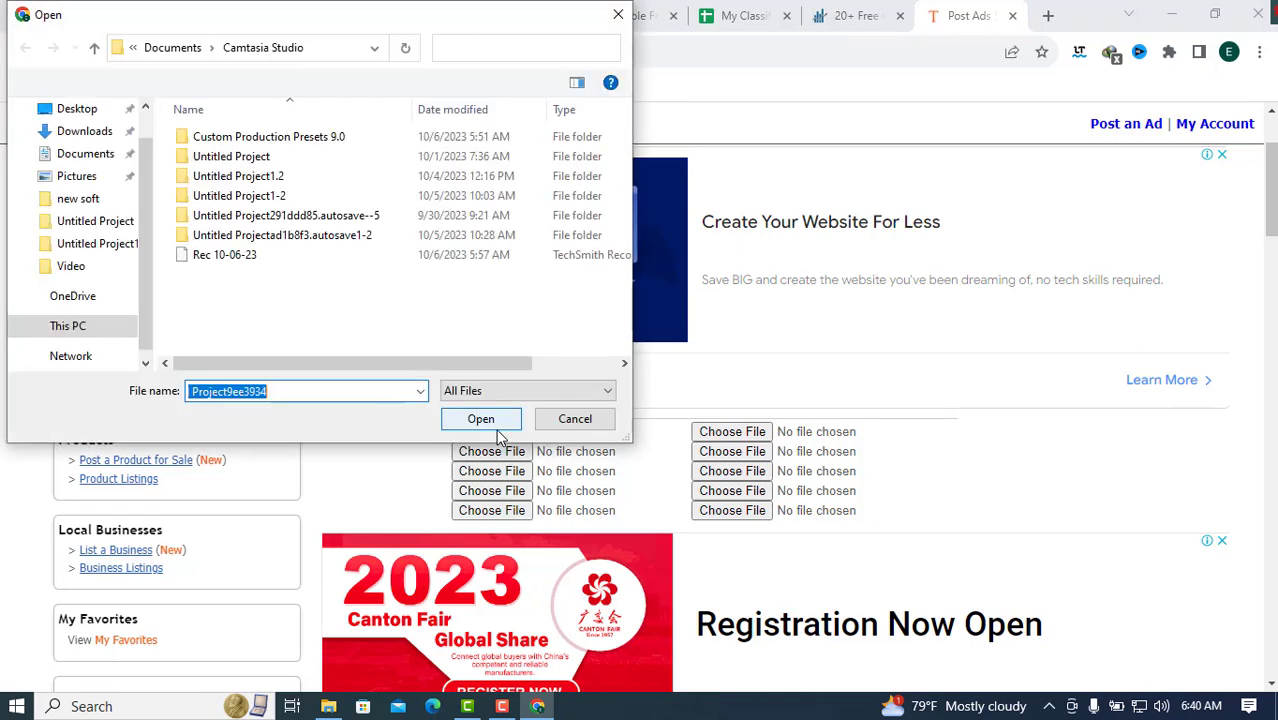
click(84, 133)
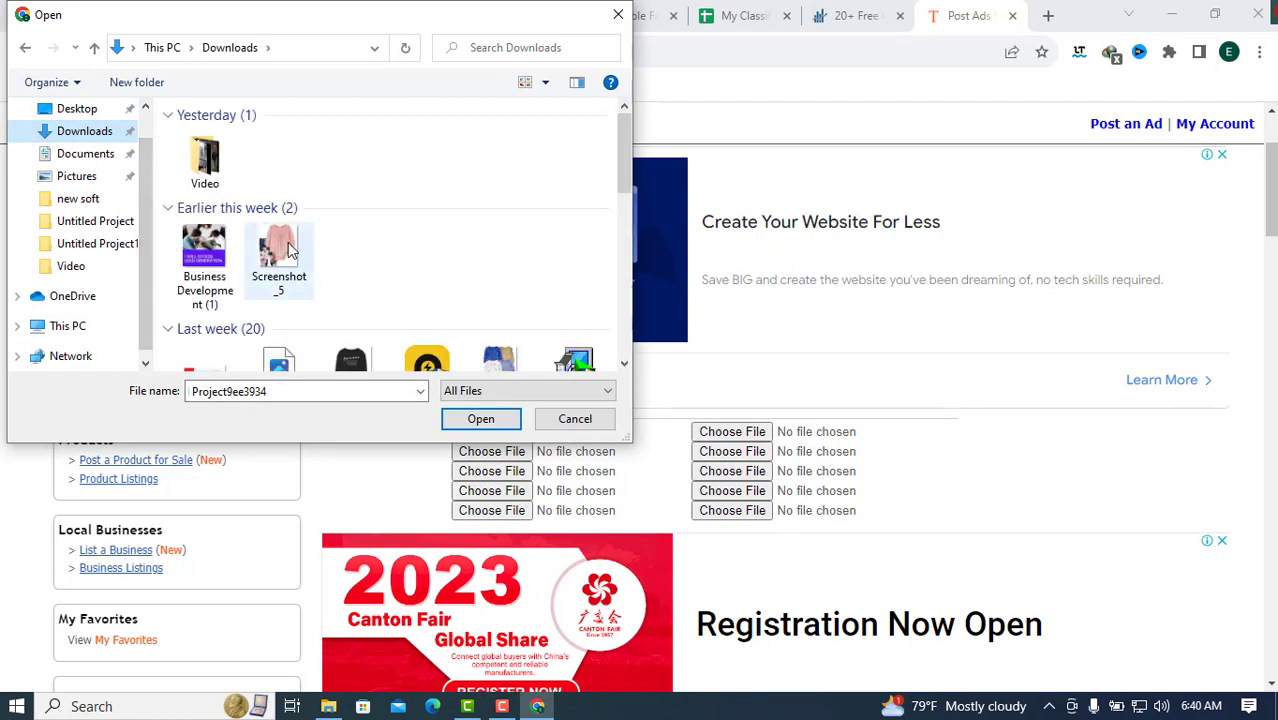
click(277, 245)
scroll(275, 245, down, 2)
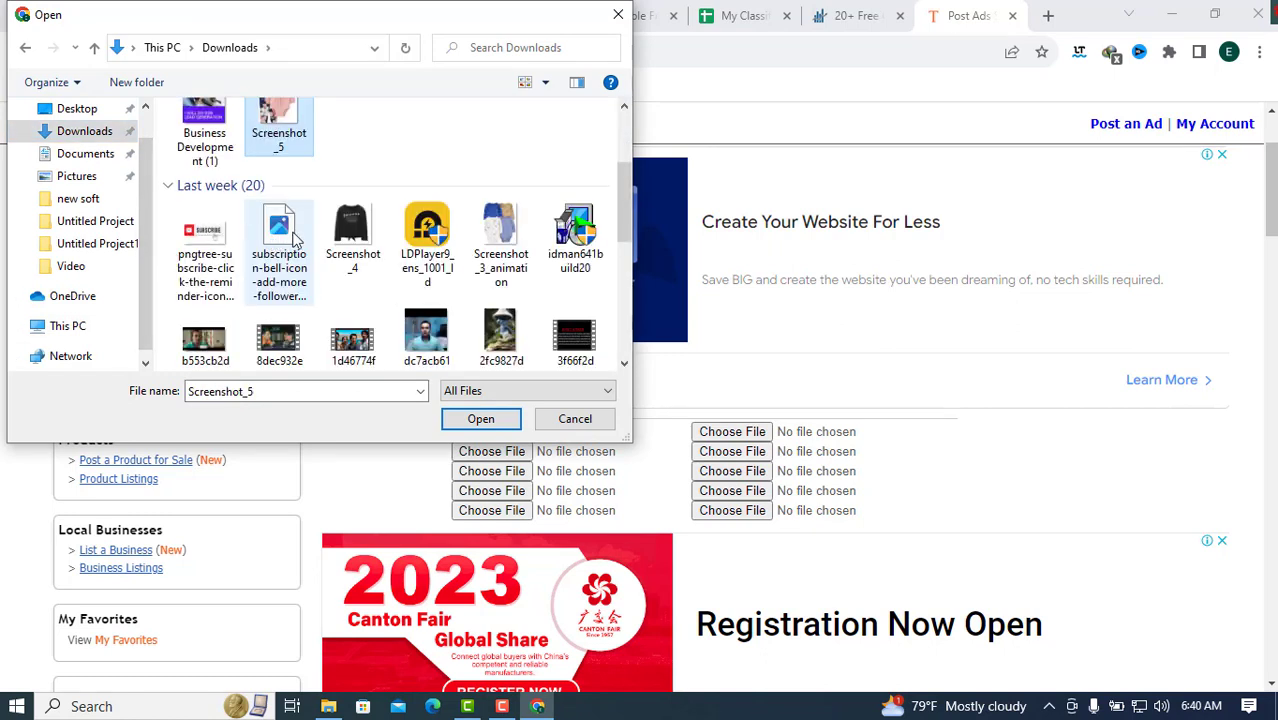
click(470, 420)
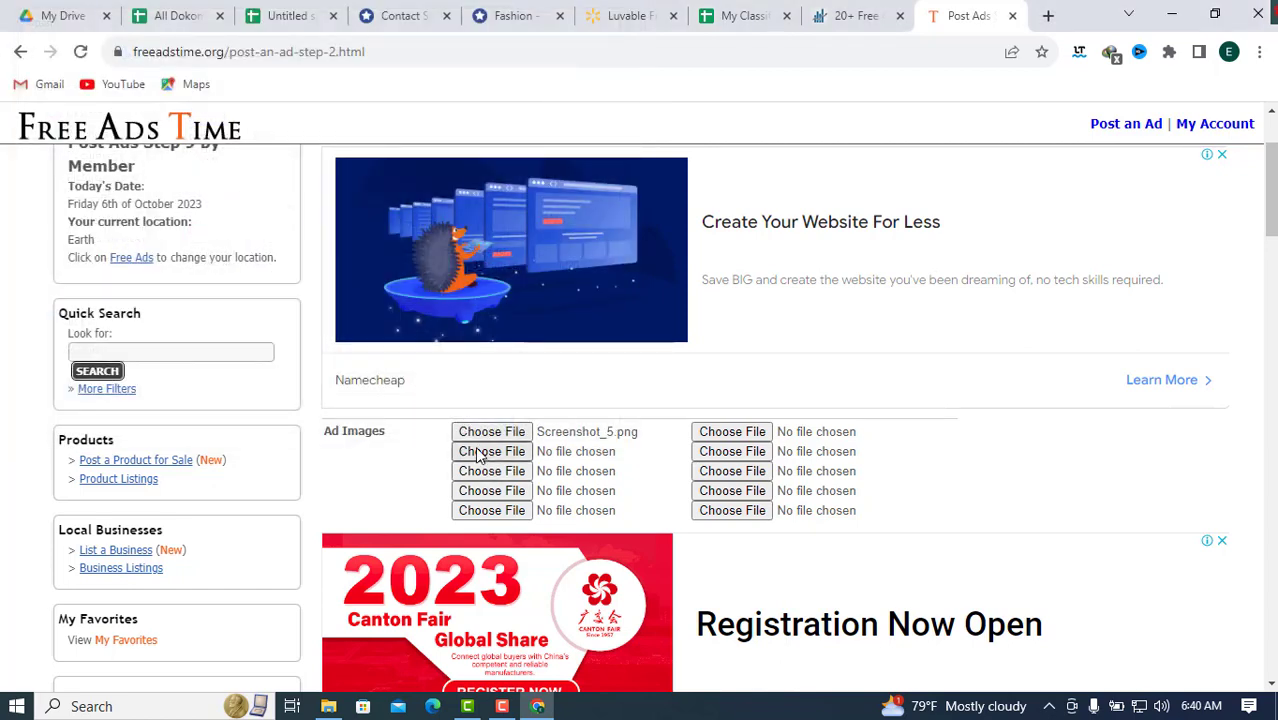
Step: Attach Screenshot_3_animation from the Downloads folder in the second ad image slot
click(481, 453)
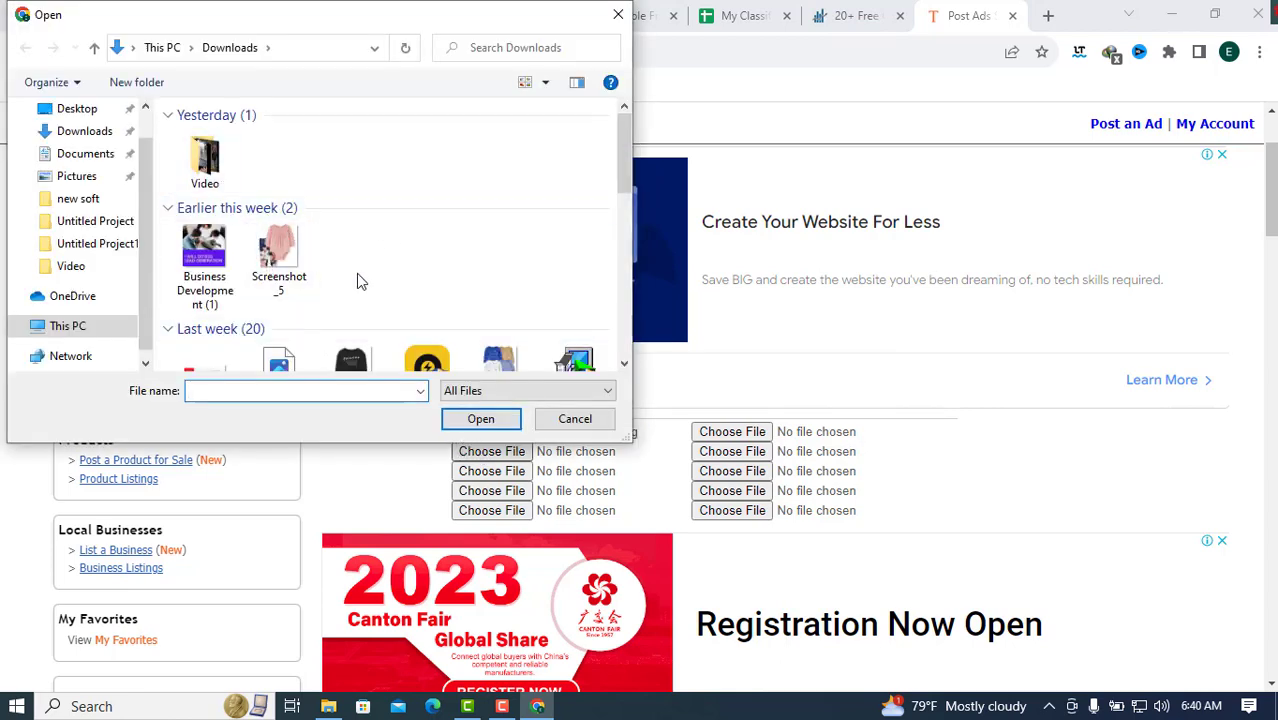
scroll(361, 282, down, 2)
click(353, 246)
click(505, 229)
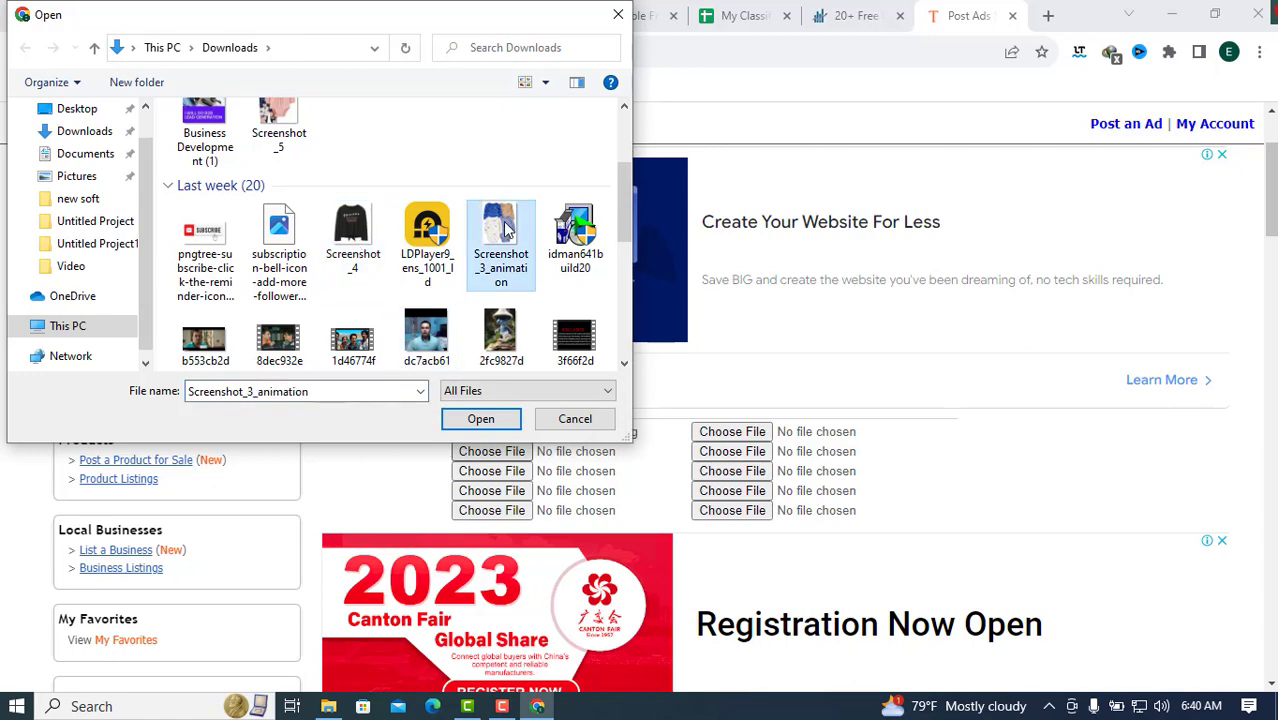
click(480, 419)
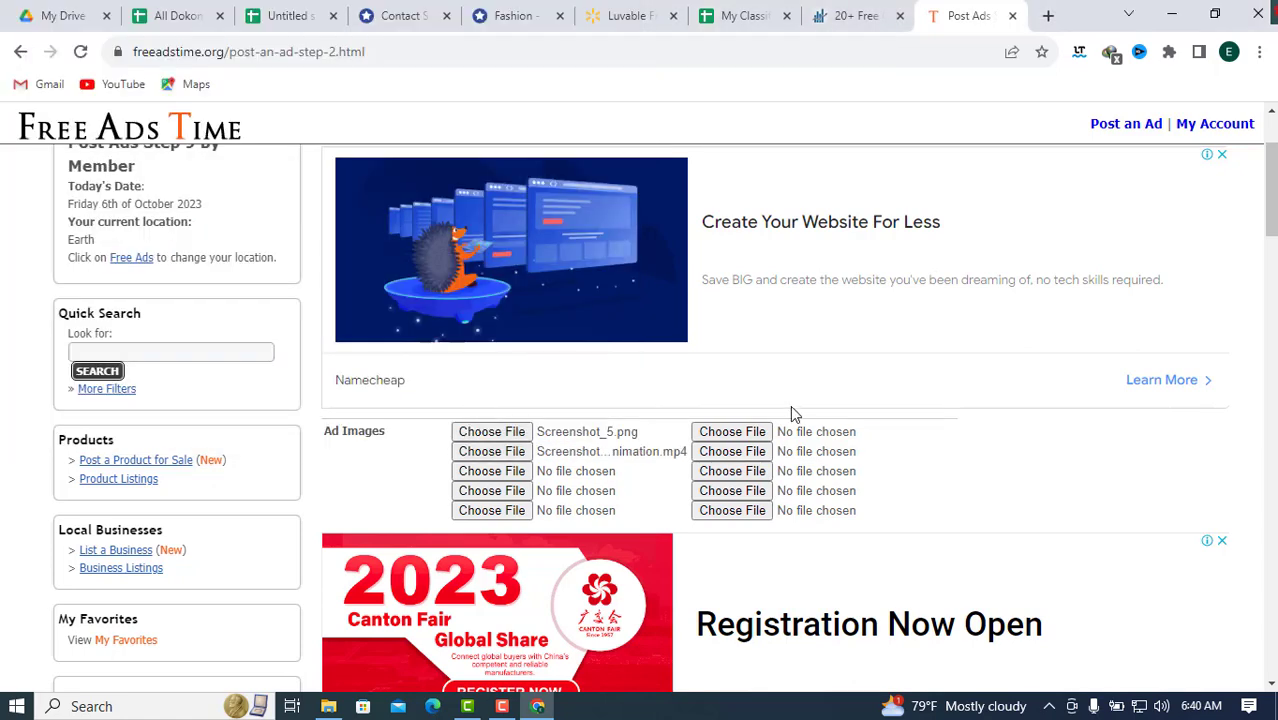
Step: Try to submit the ad without an ad type or the human verification filled in
scroll(791, 413, down, 3)
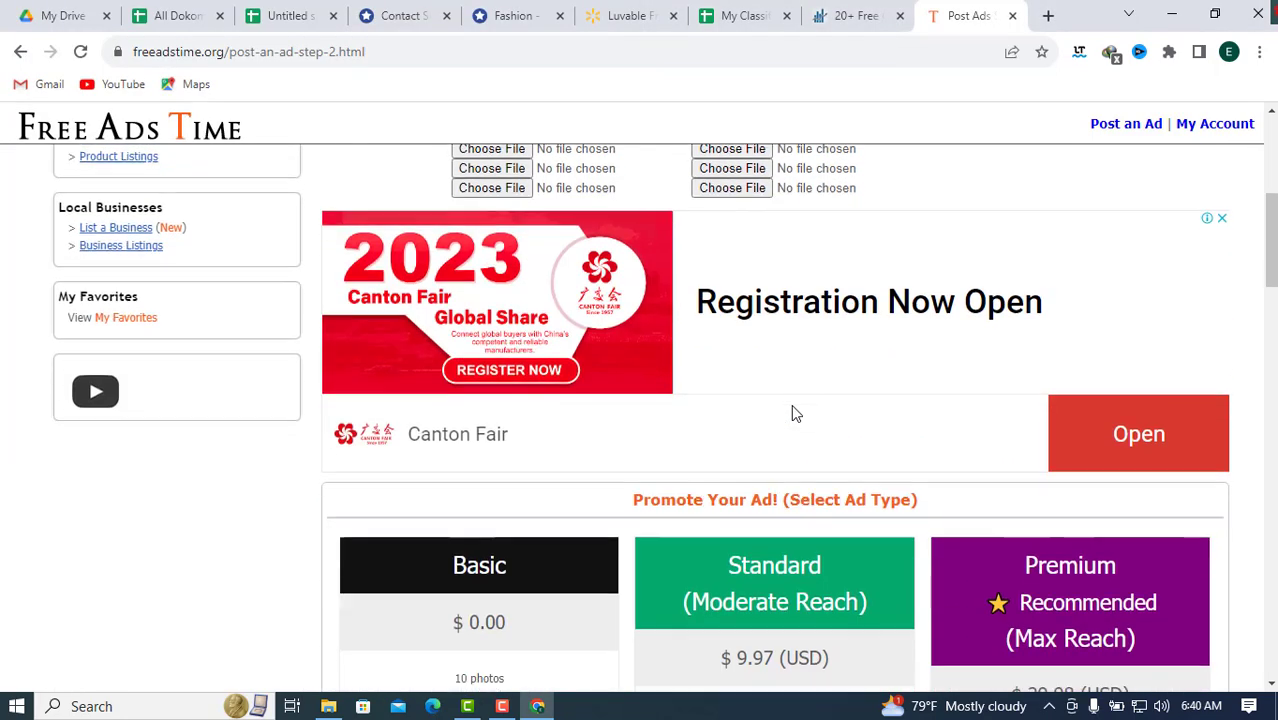
scroll(791, 404, down, 1)
scroll(791, 404, up, 5)
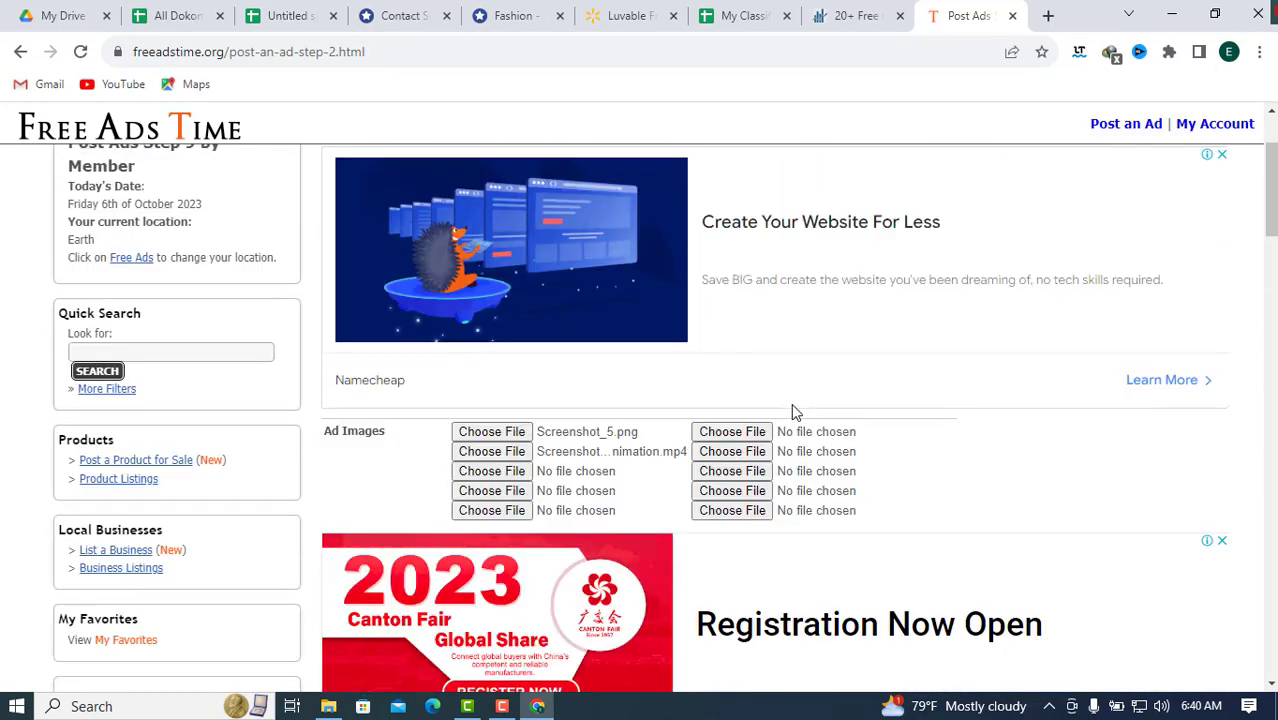
scroll(793, 410, down, 10)
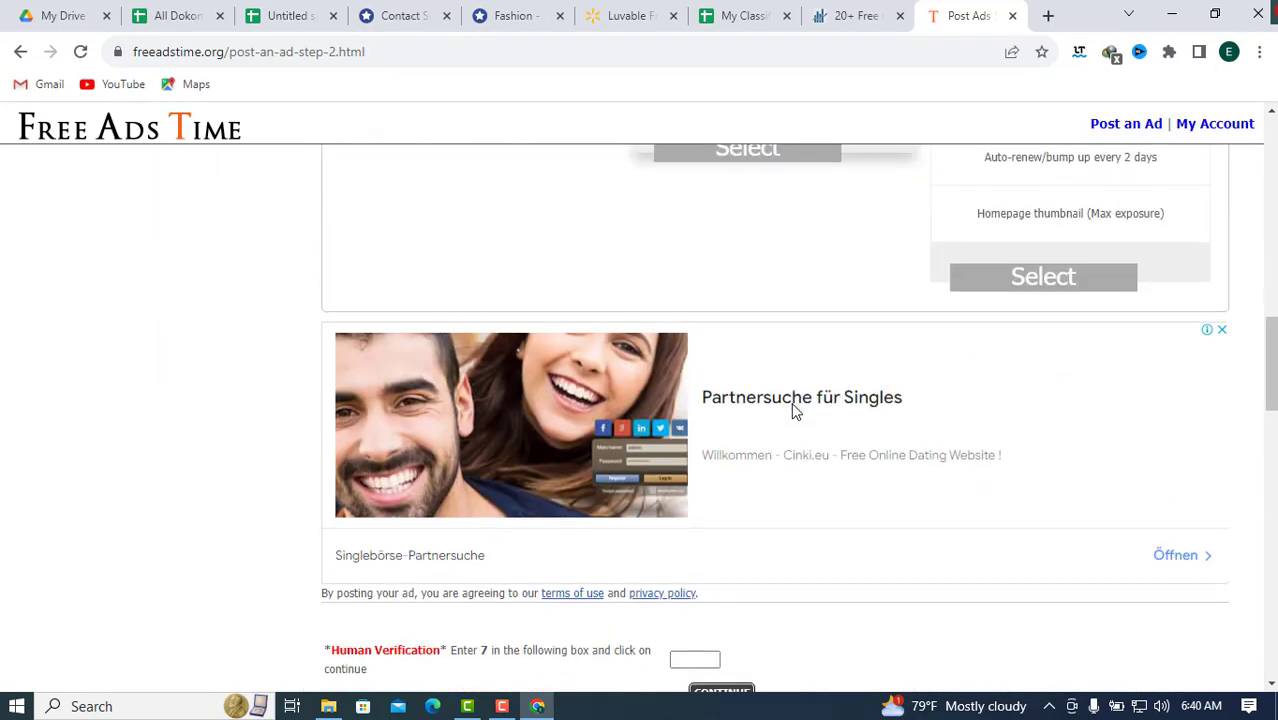
scroll(795, 411, down, 1)
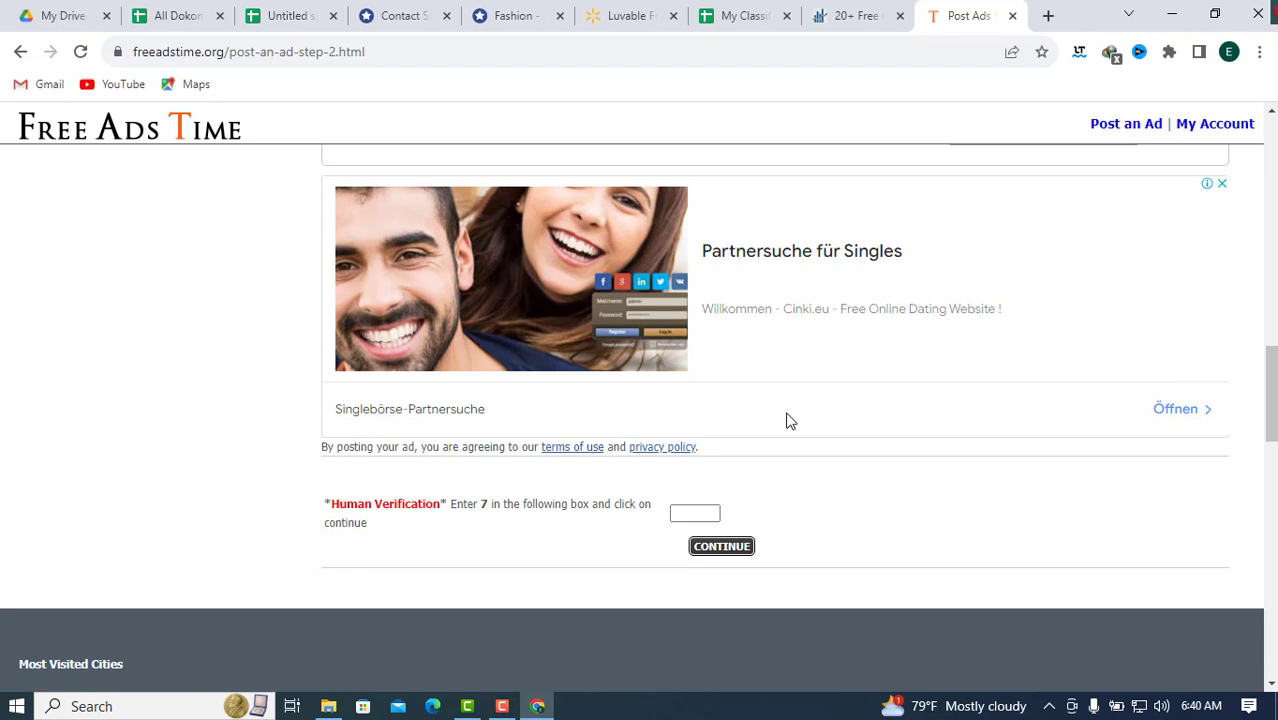
click(713, 553)
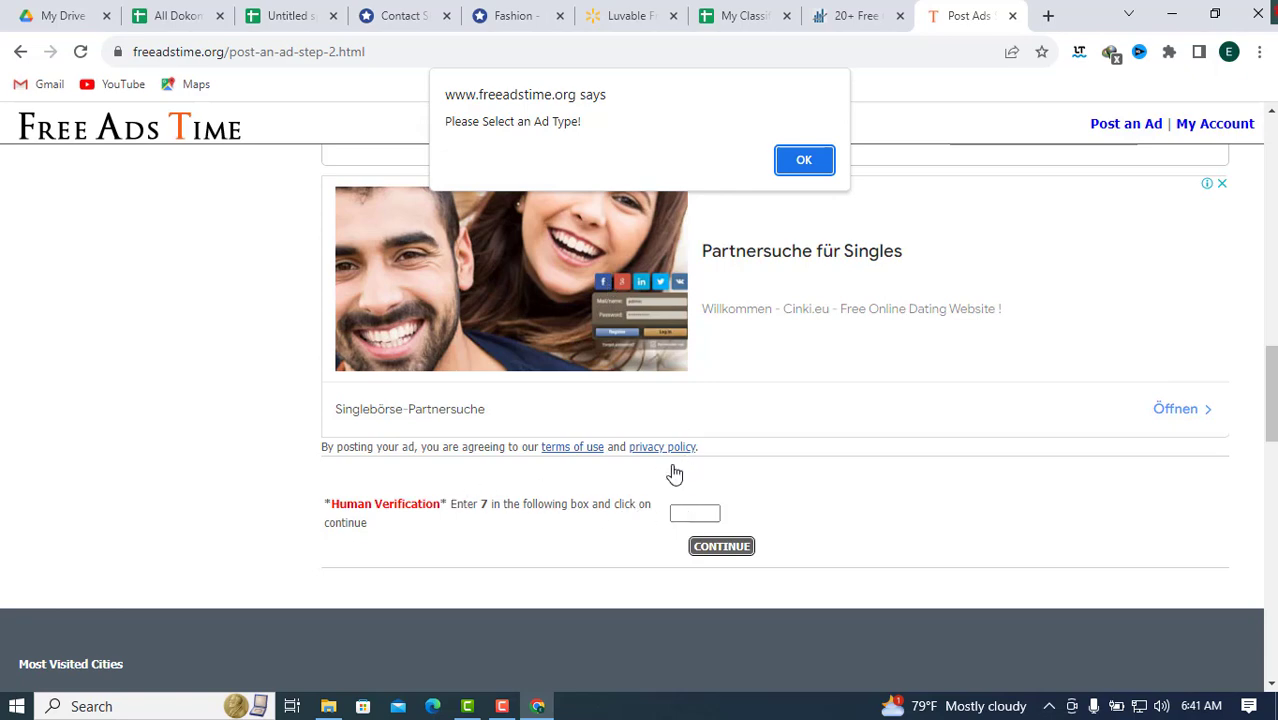
click(804, 158)
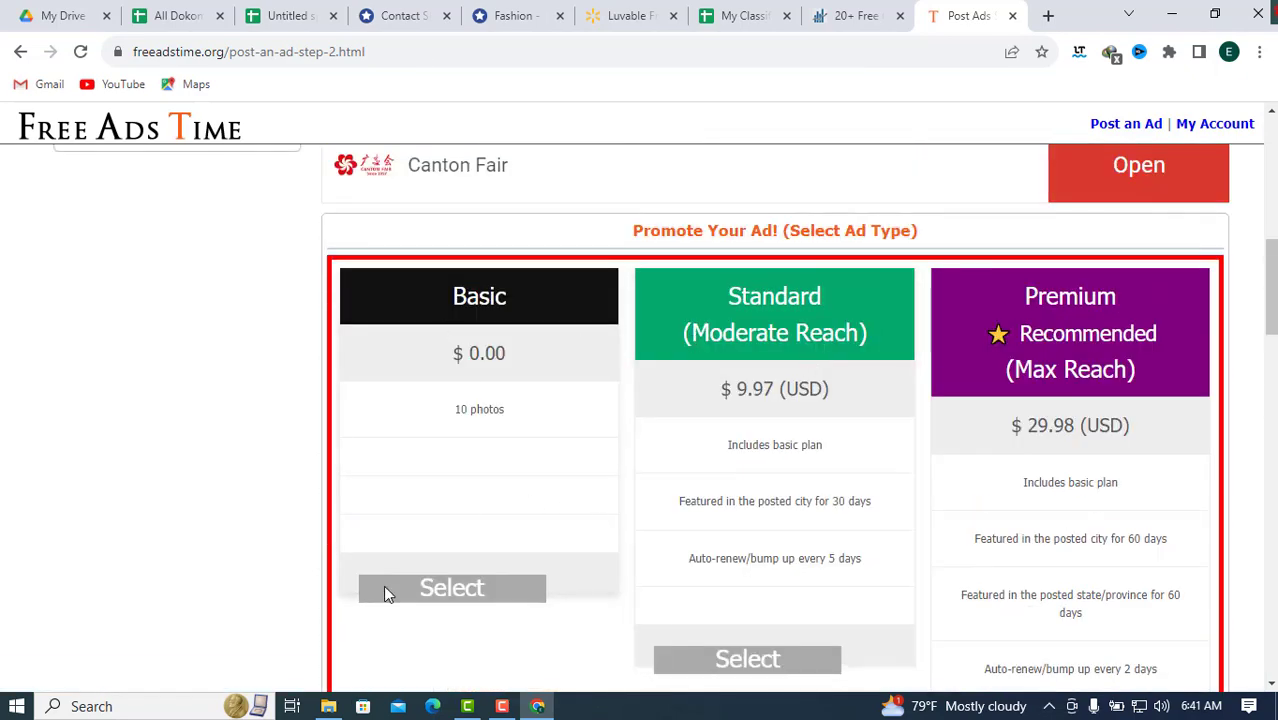
Step: Select the Basic $0.00 ad type for the listing
click(480, 592)
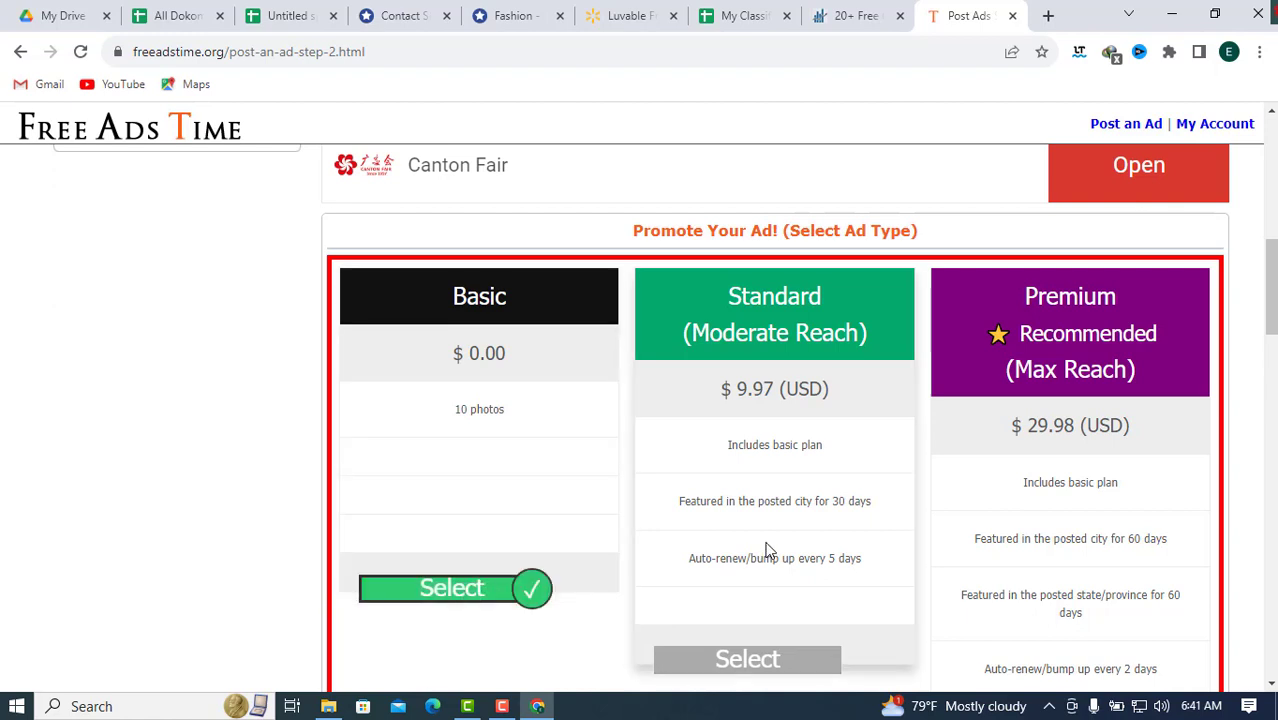
scroll(769, 550, down, 3)
scroll(796, 543, up, 3)
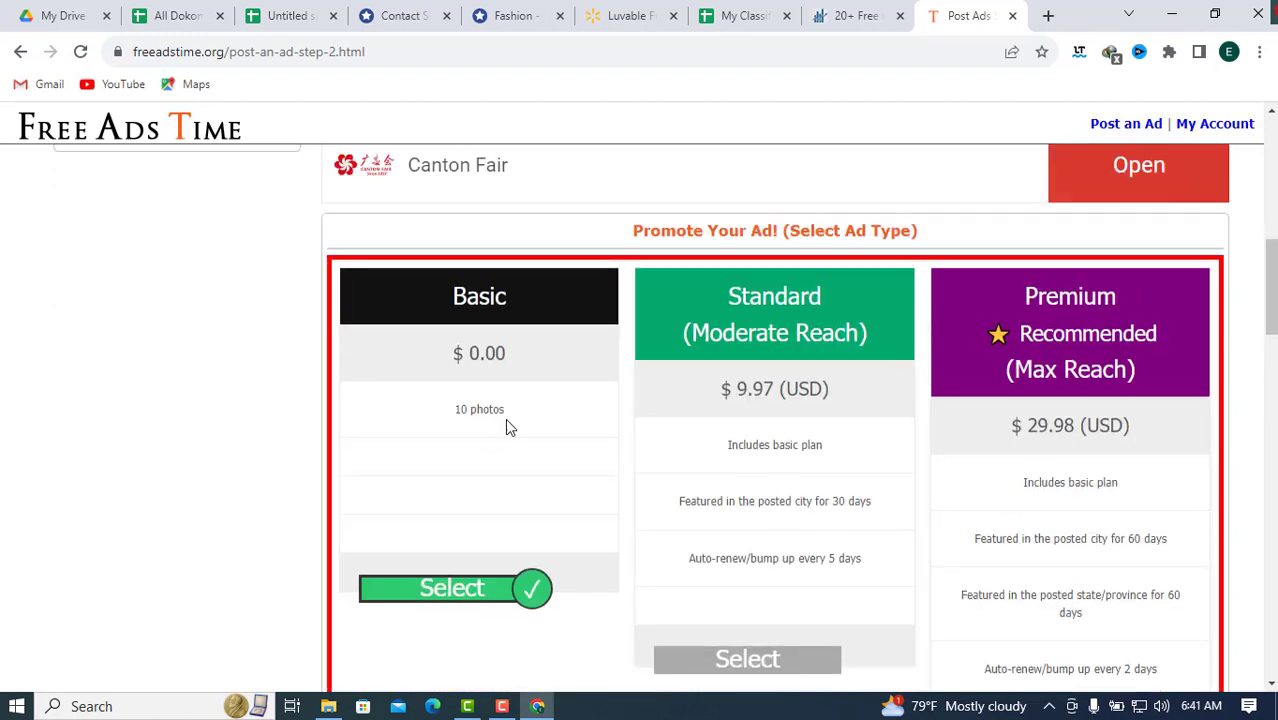
scroll(776, 571, down, 5)
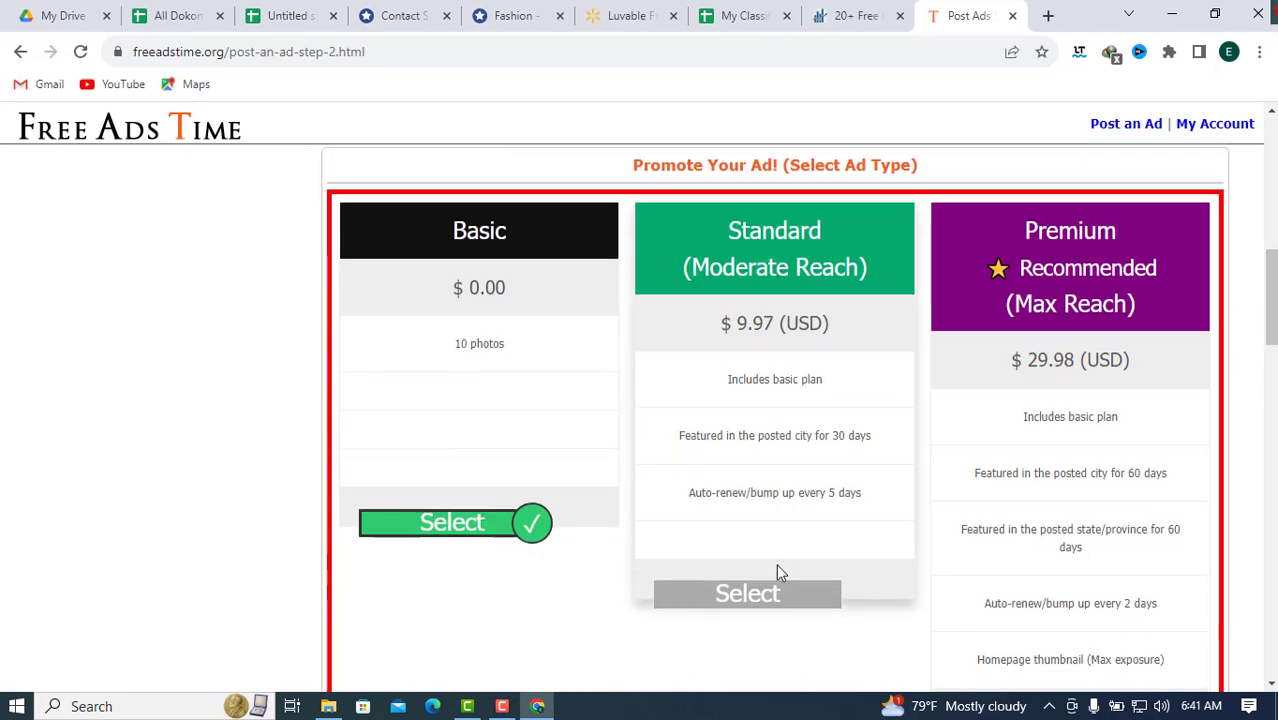
scroll(781, 573, down, 5)
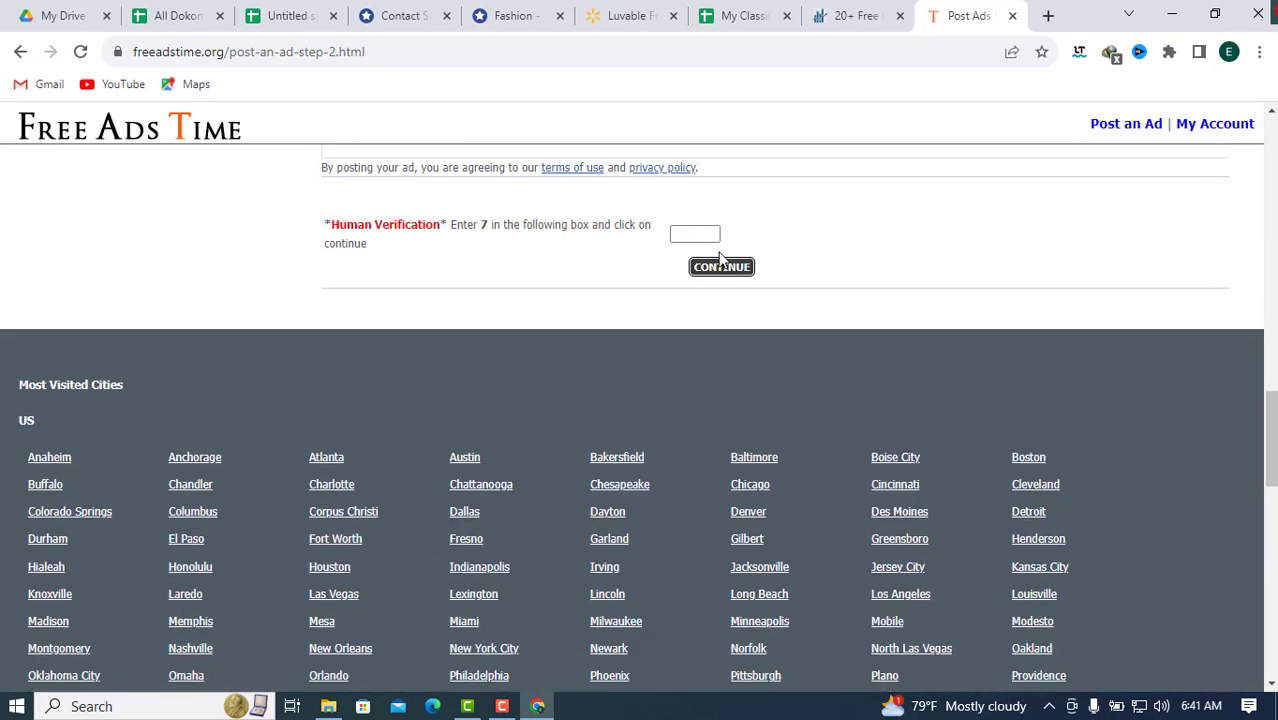
Step: Try to submit the ad with the human verification box empty and return to the earlier form pages
click(729, 274)
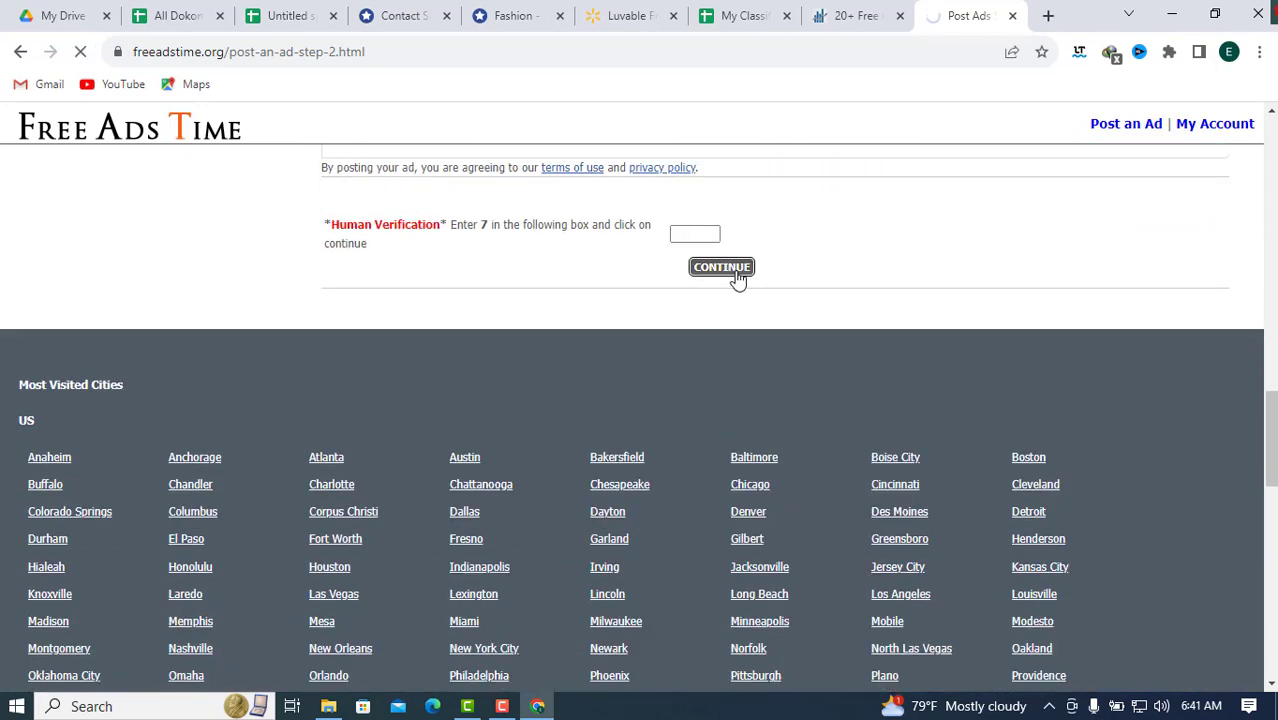
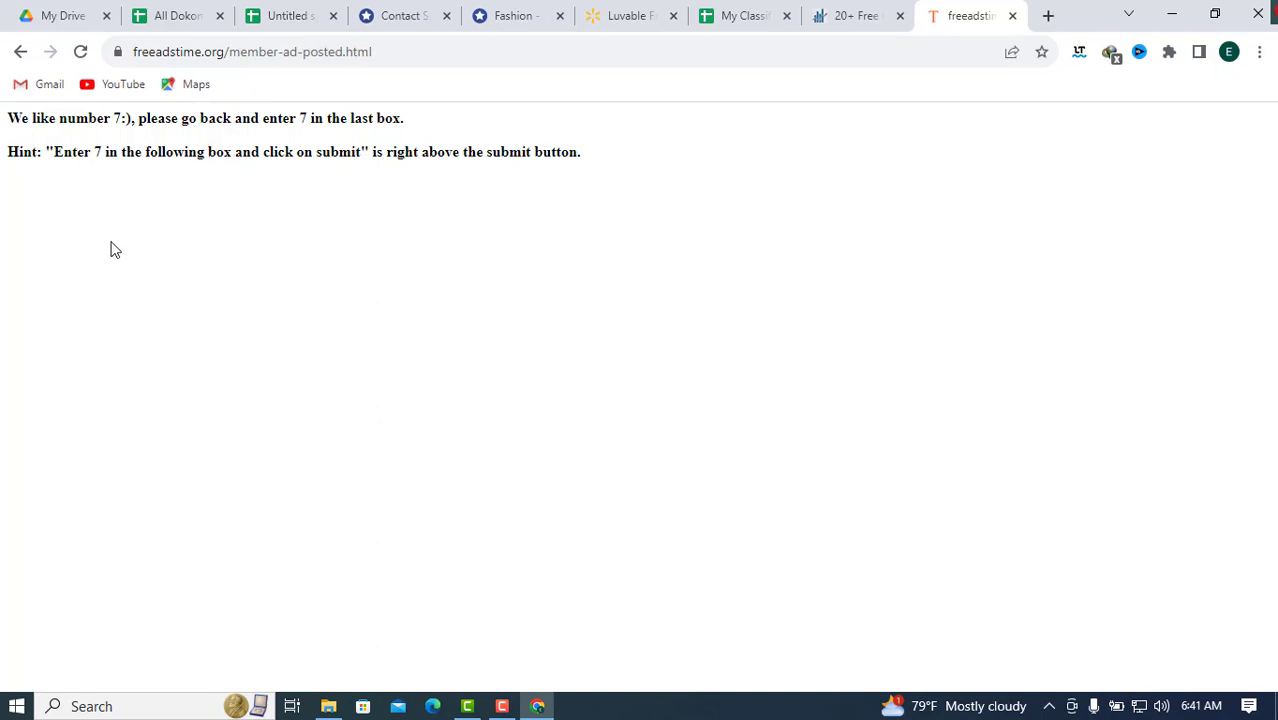
click(14, 54)
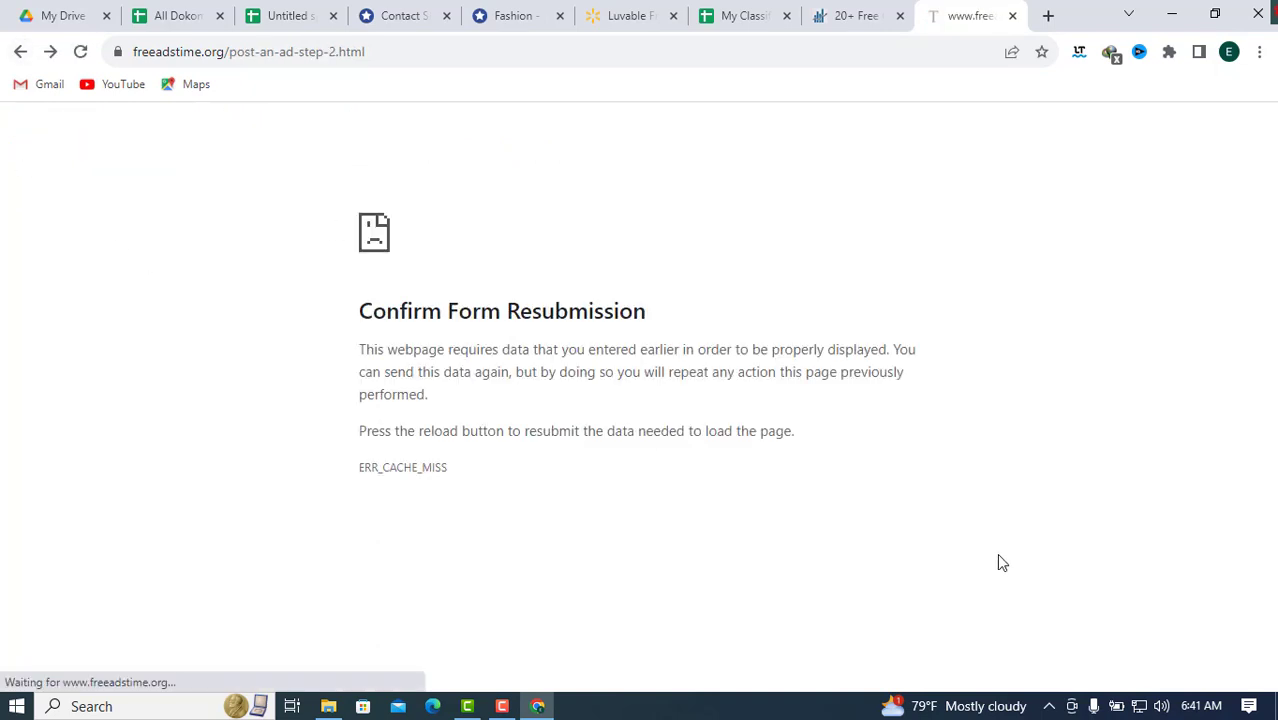
click(18, 52)
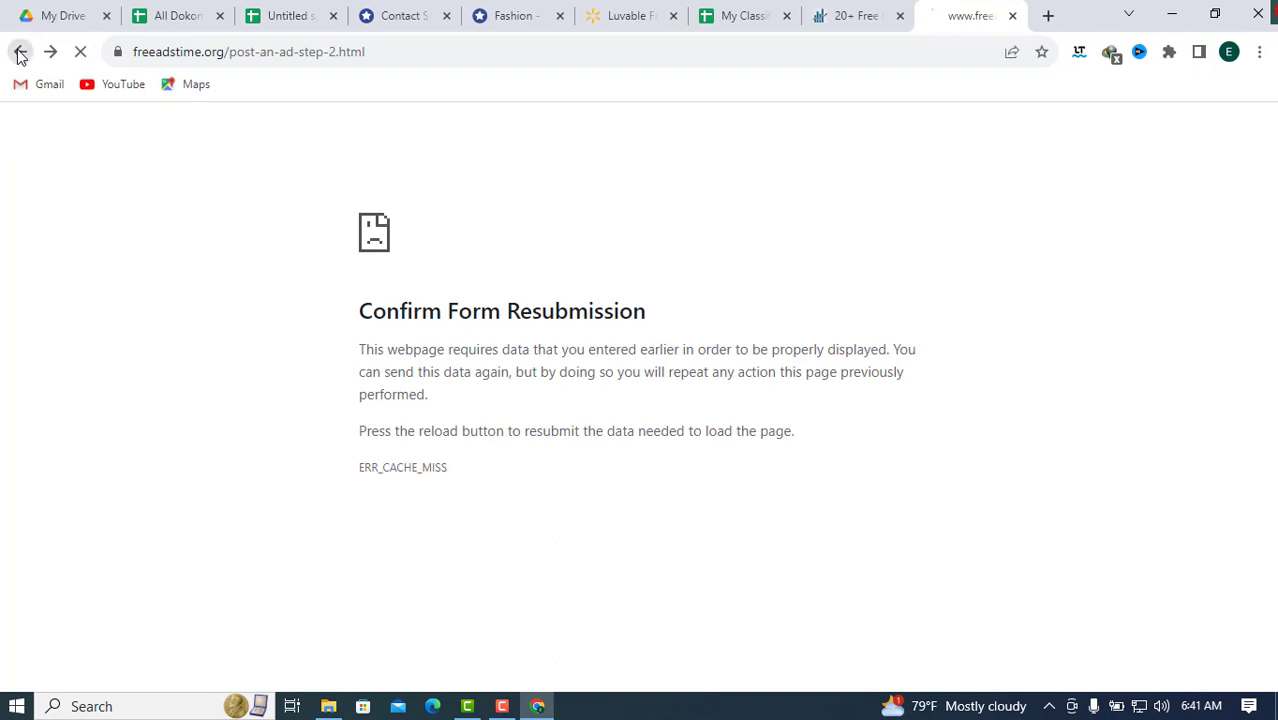
click(18, 52)
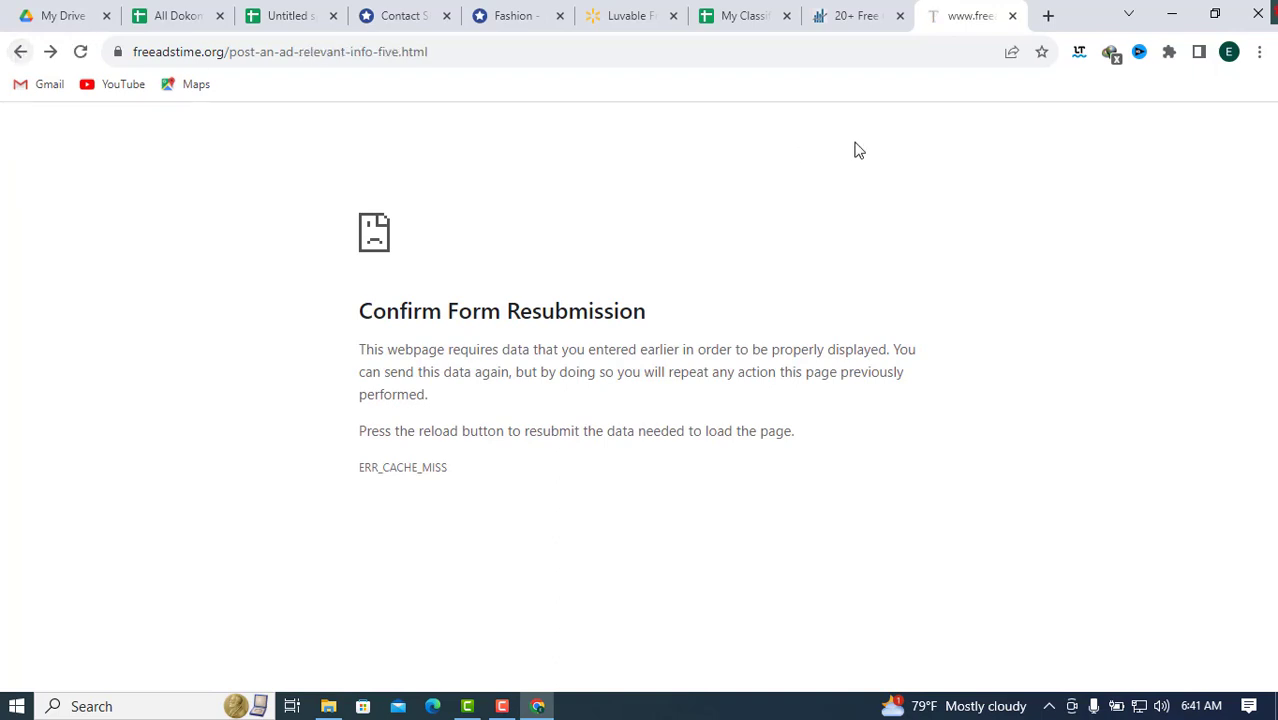
Step: Open the freeadstime.org link from the Classified Sites of Arkansas list in a new browser tab
click(836, 15)
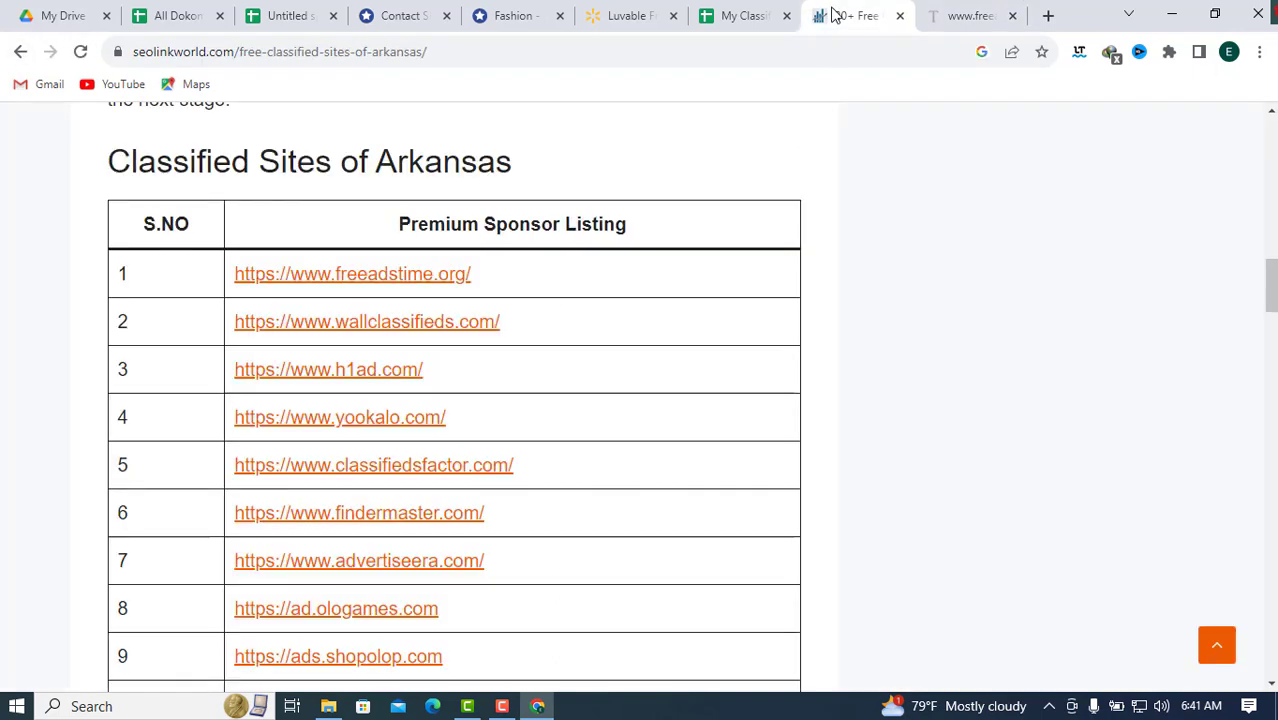
right_click(345, 285)
click(440, 291)
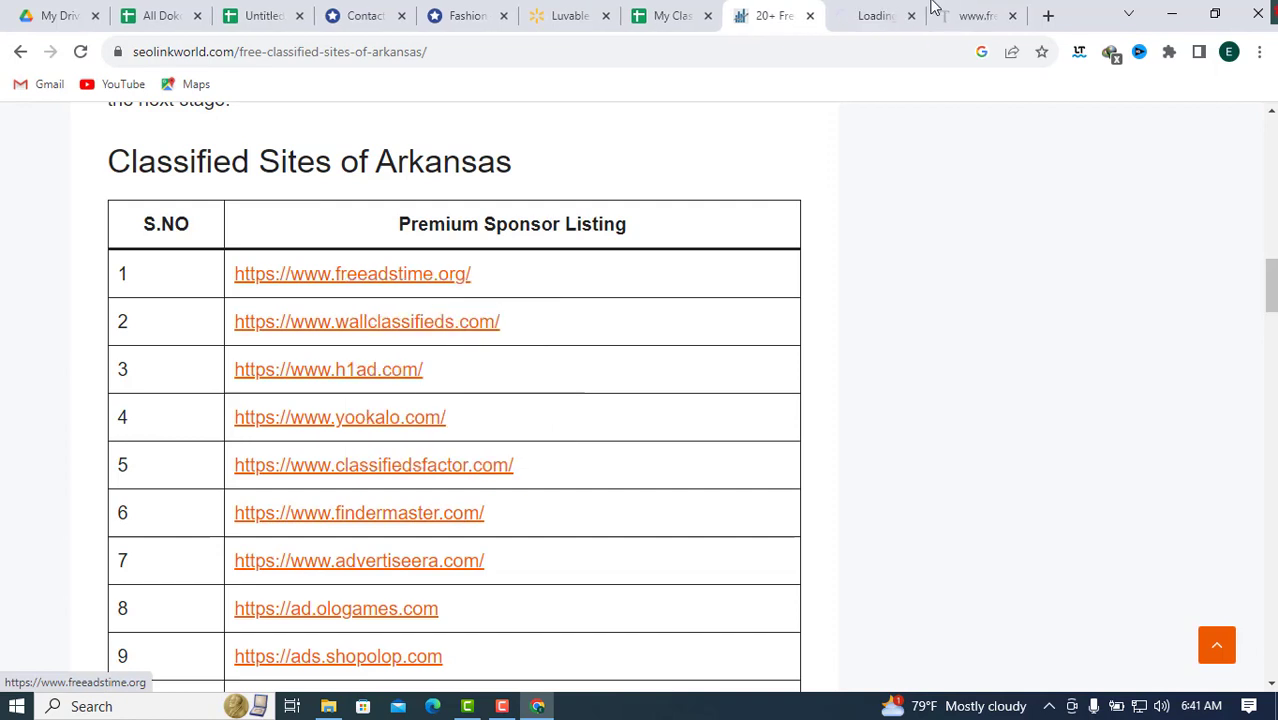
click(880, 15)
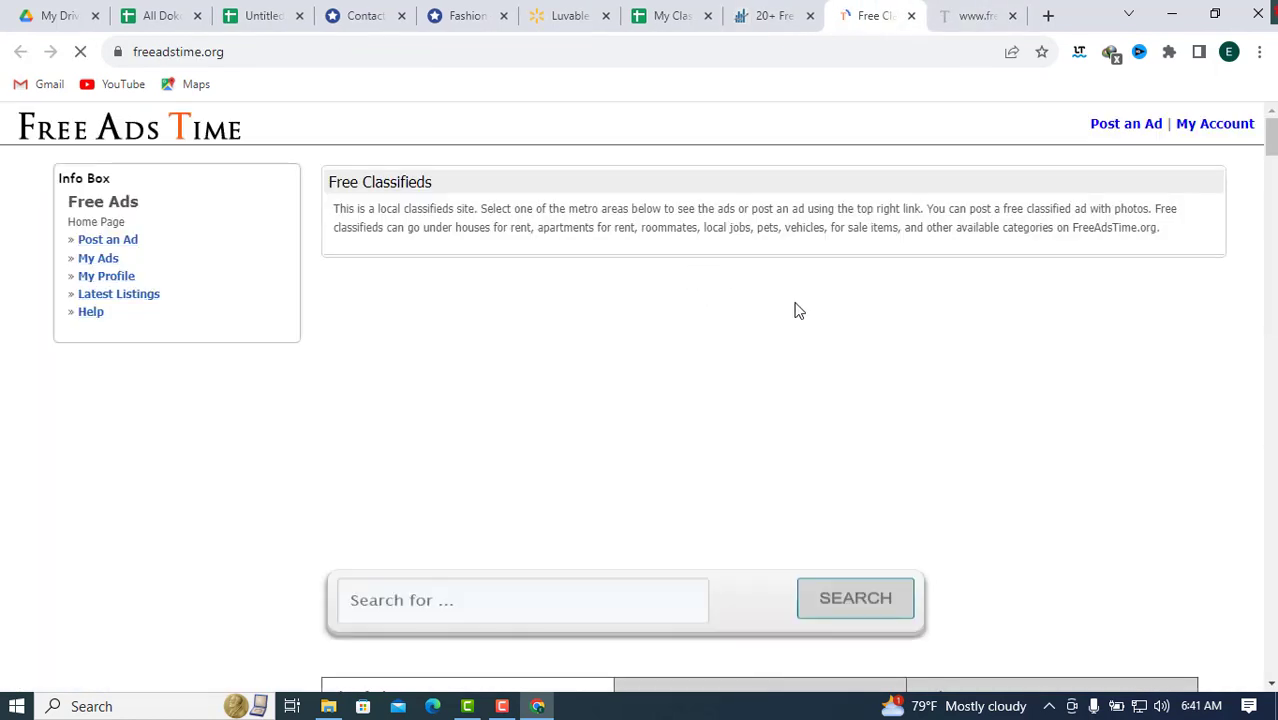
Step: Look over the Free Ads Time home page, from the site introduction down to the Select an Area section
scroll(852, 331, down, 5)
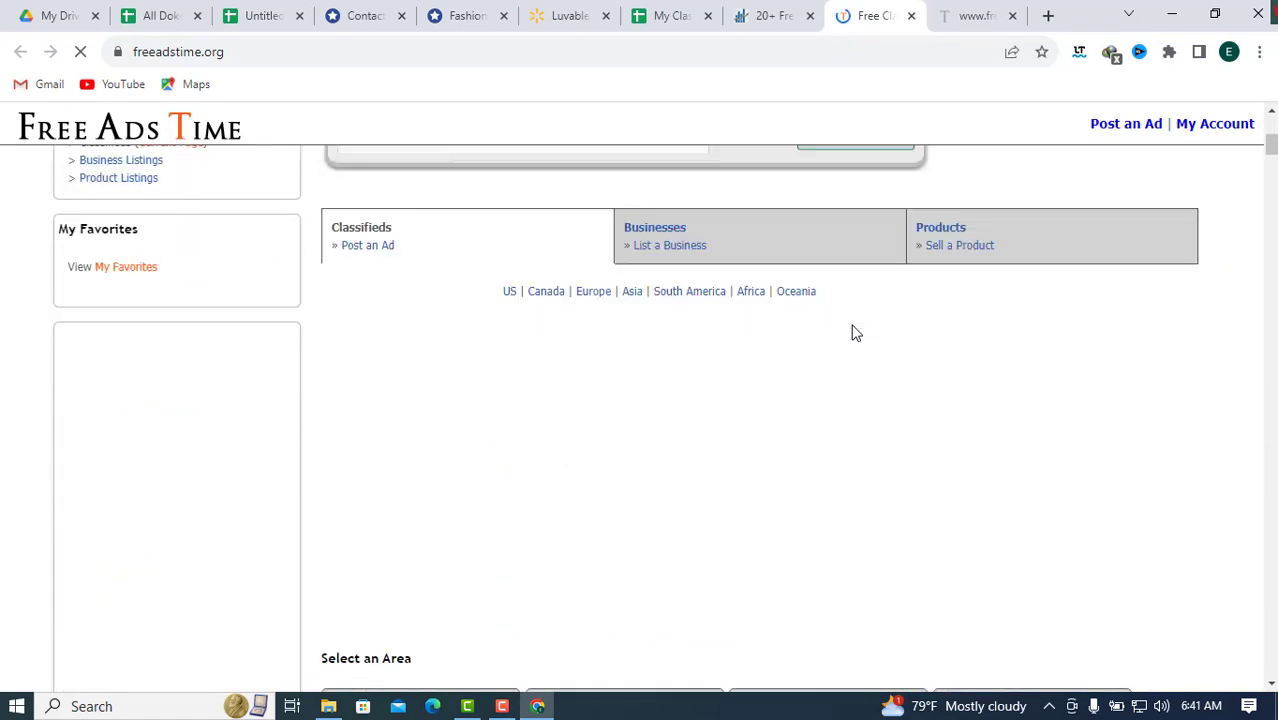
scroll(852, 331, down, 5)
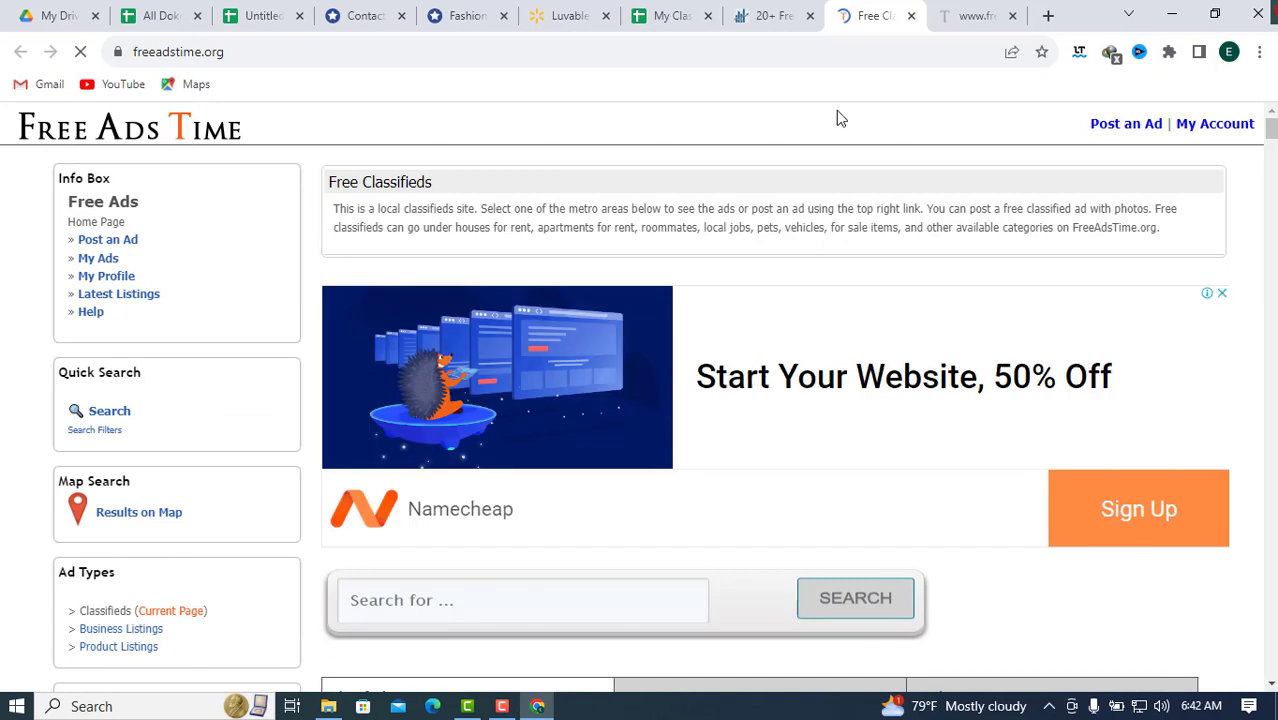
scroll(901, 316, down, 3)
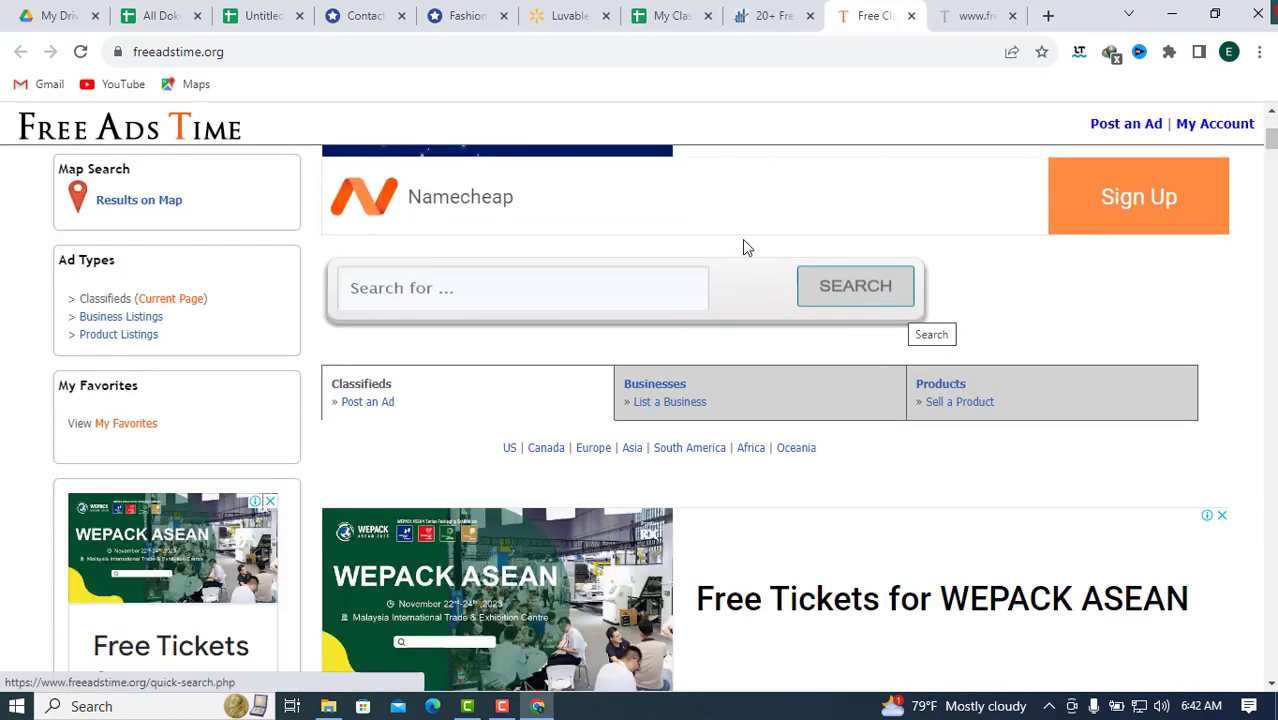
scroll(1017, 287, down, 8)
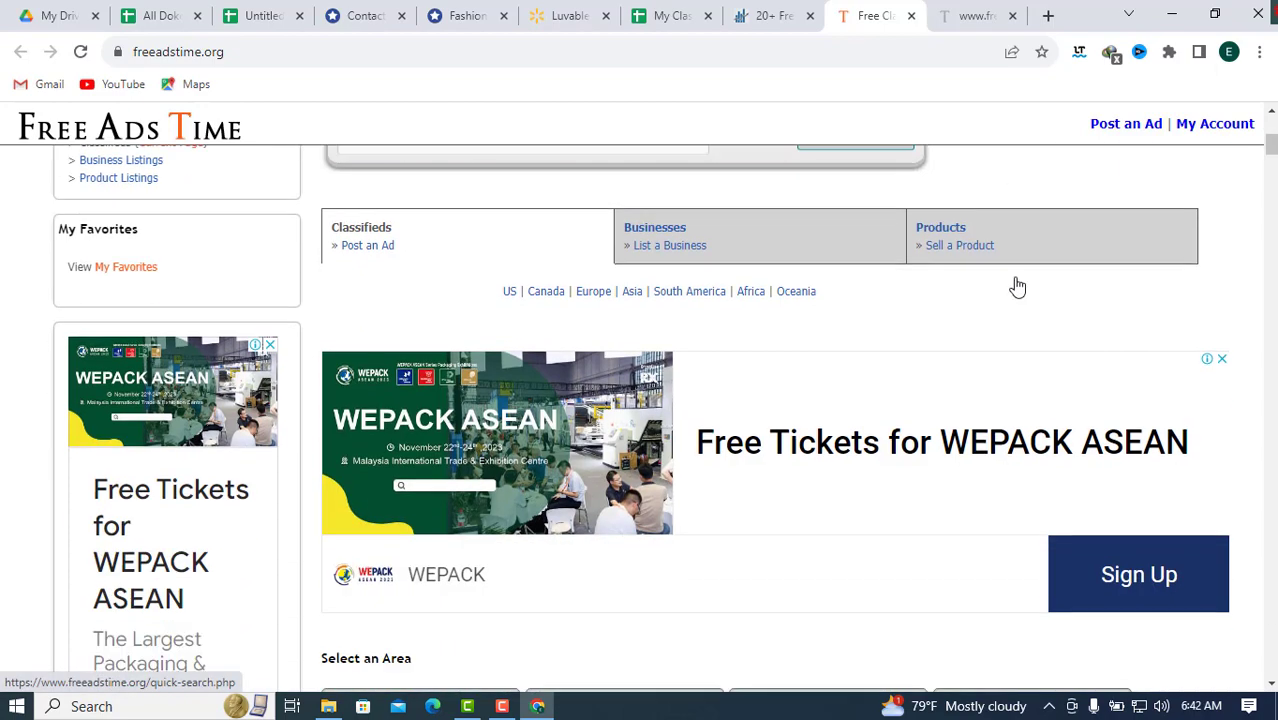
scroll(1017, 287, up, 7)
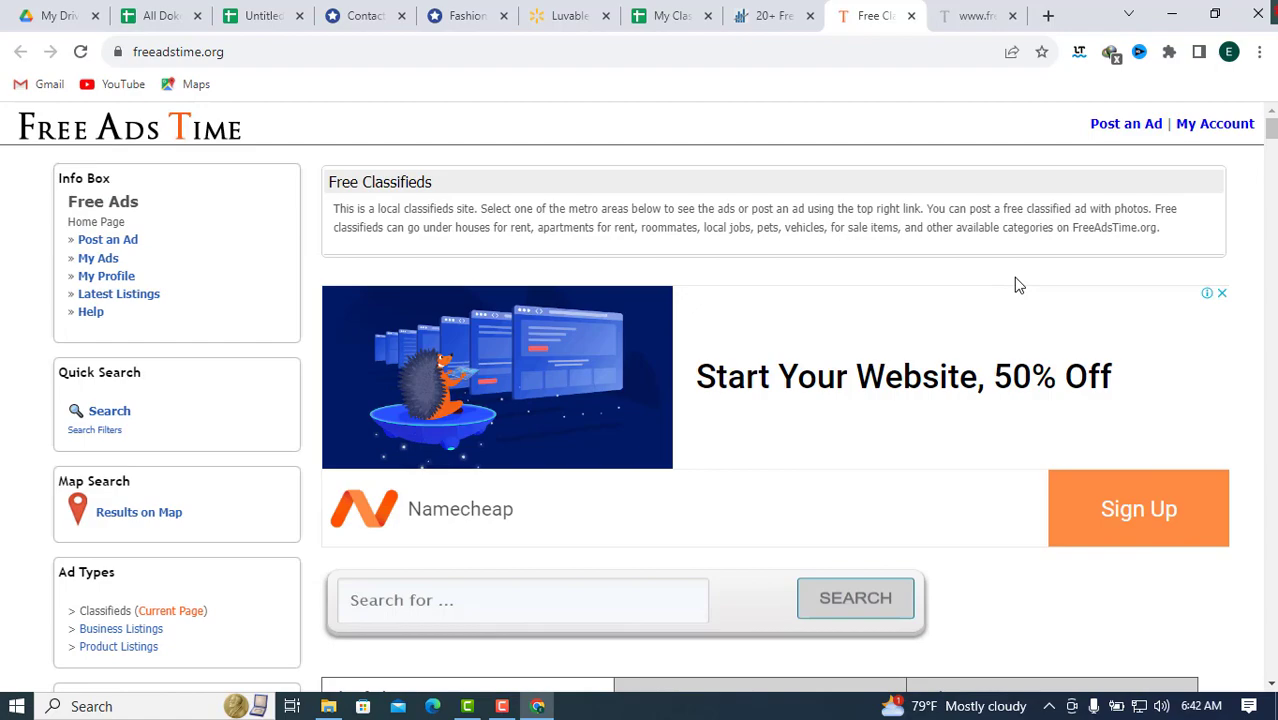
scroll(1017, 287, down, 8)
scroll(1017, 287, up, 8)
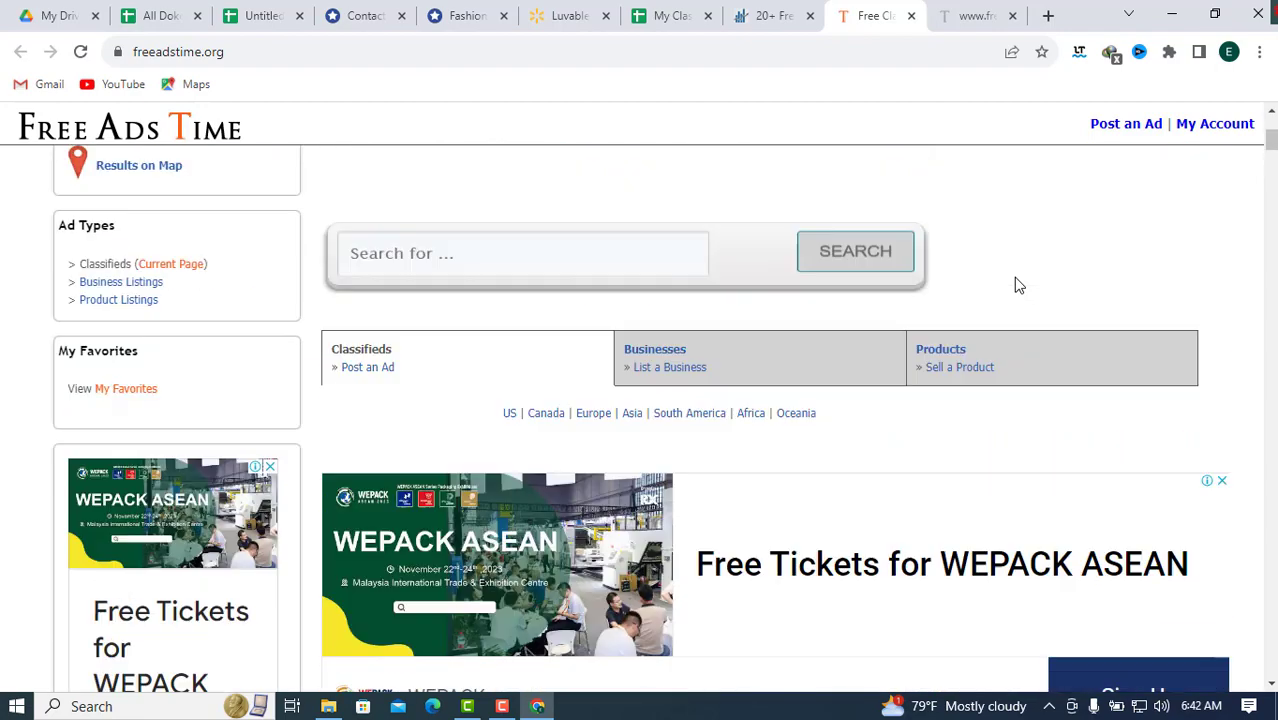
Step: Check the posting record spreadsheet and close the browser tab holding the expired Free Ads Time ad form
click(668, 15)
click(264, 12)
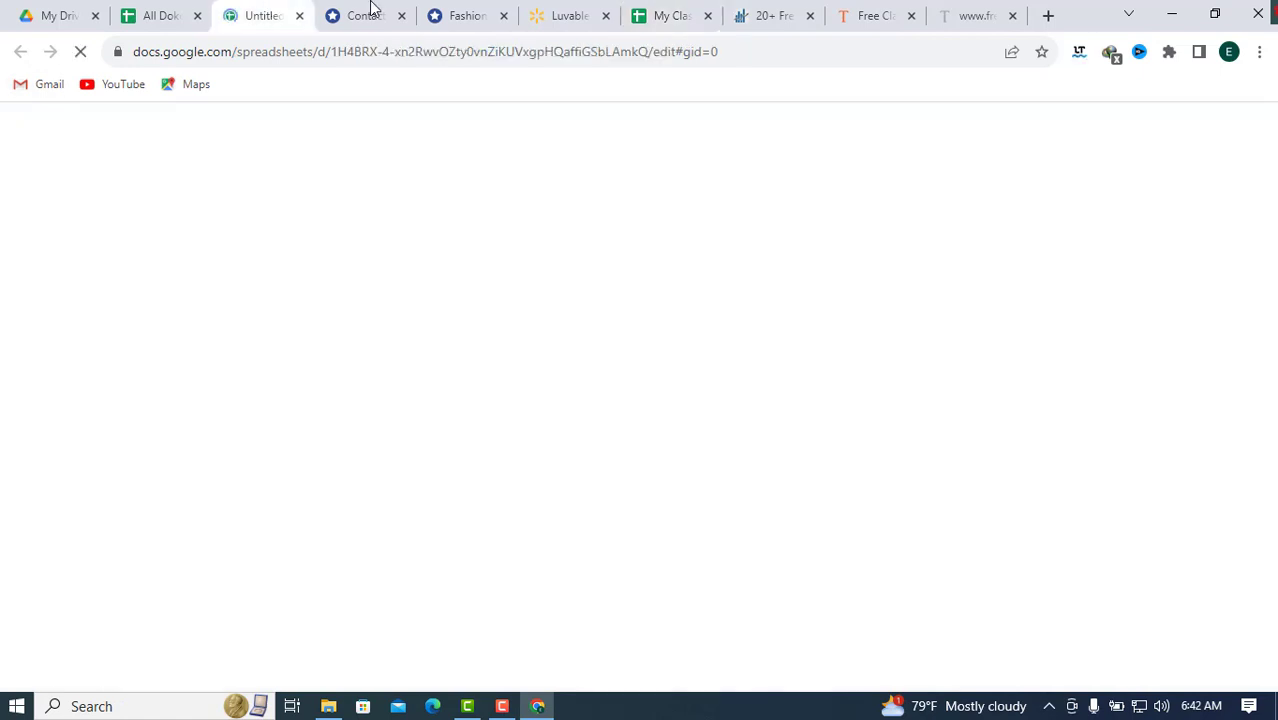
click(160, 11)
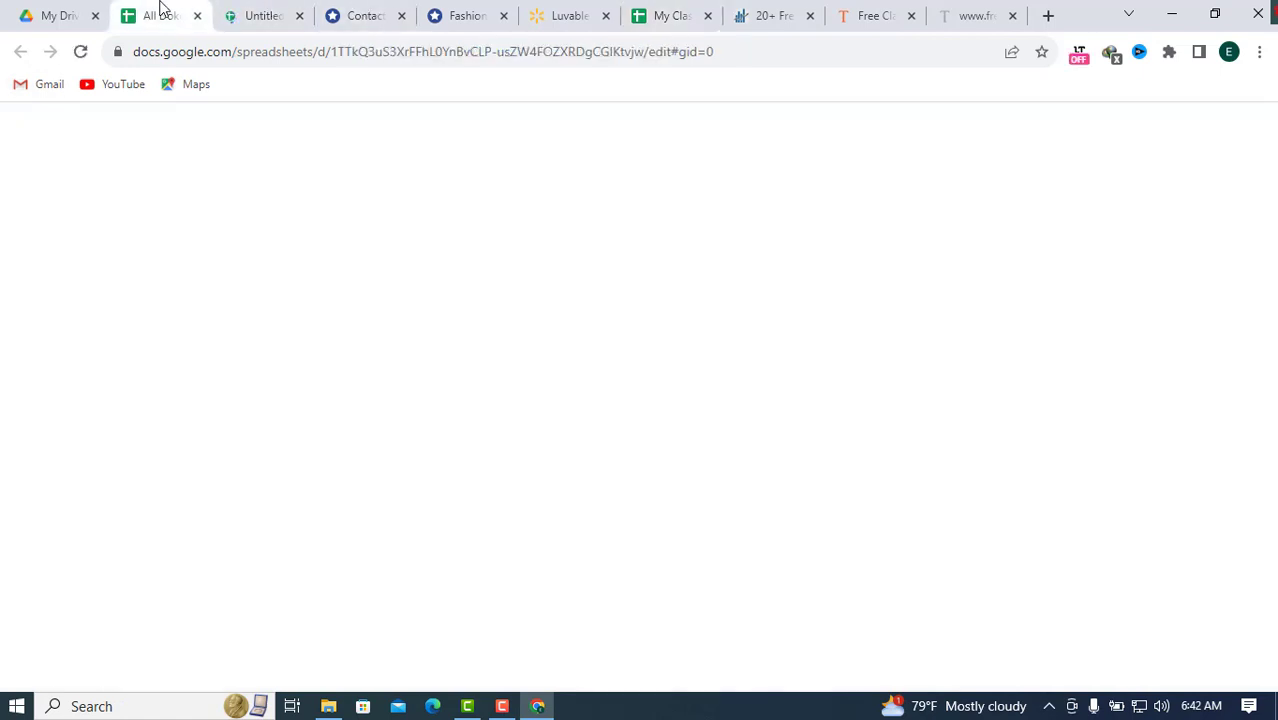
click(270, 10)
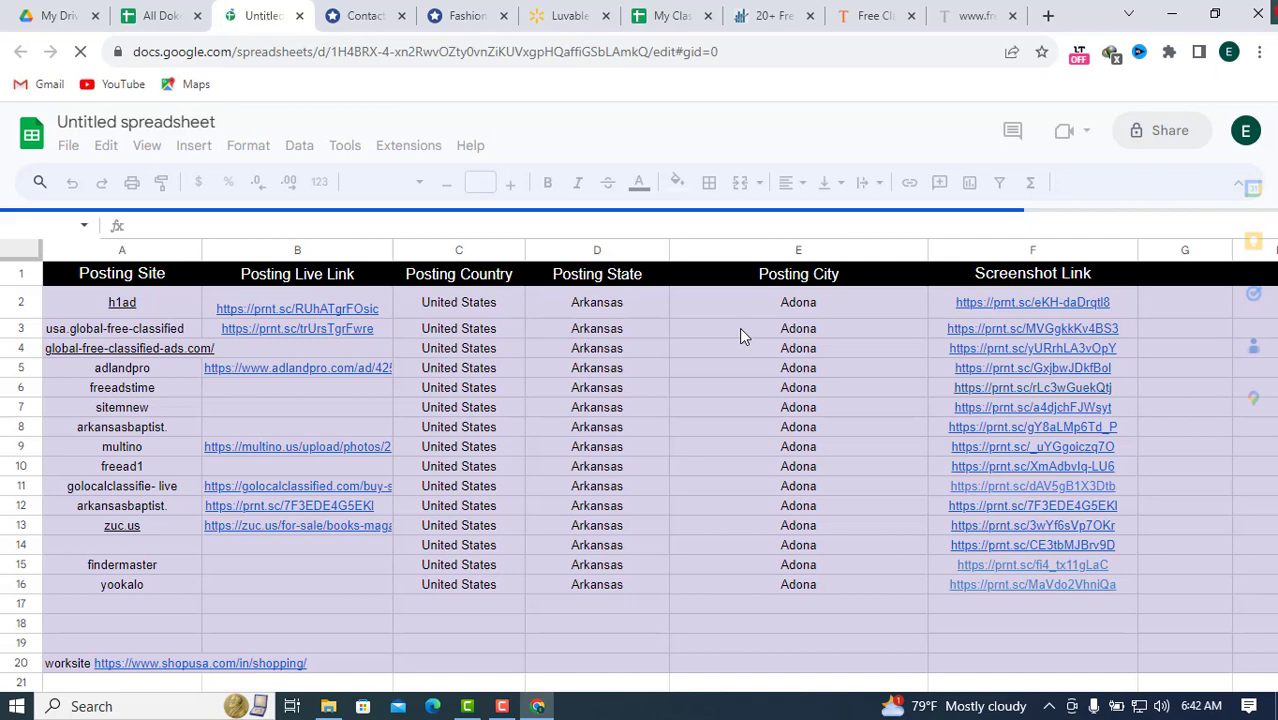
click(972, 15)
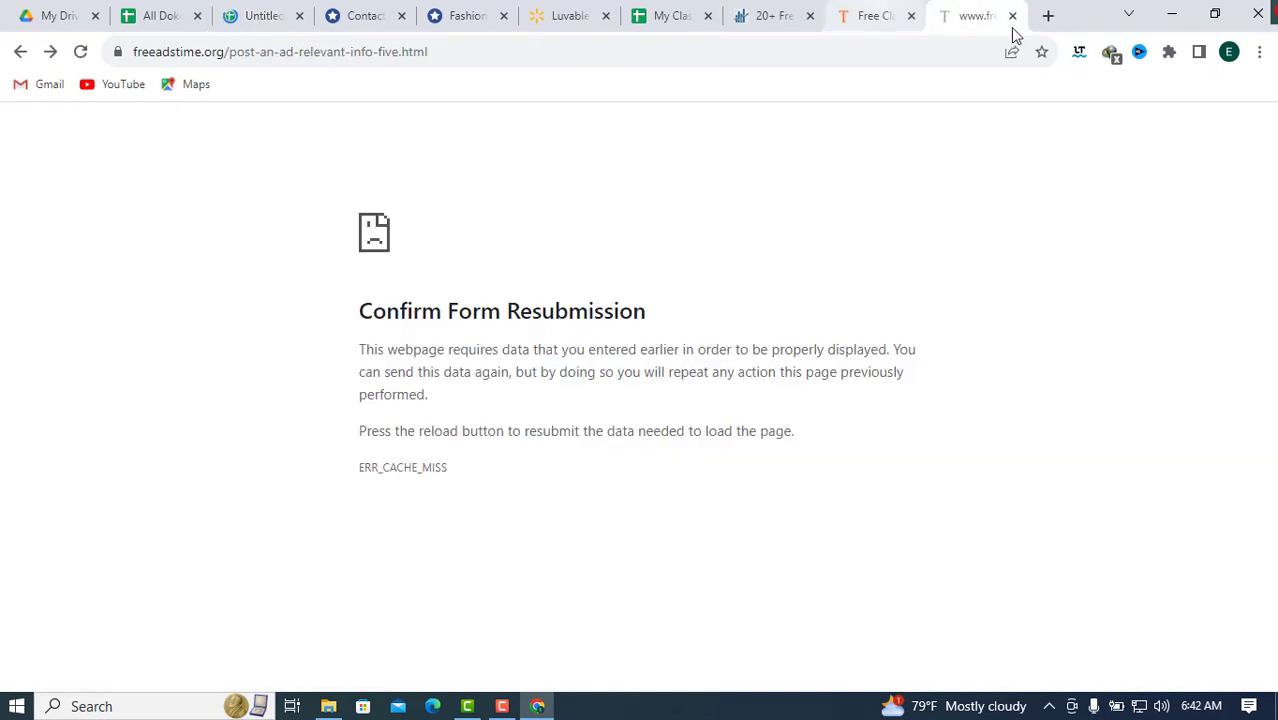
click(1012, 15)
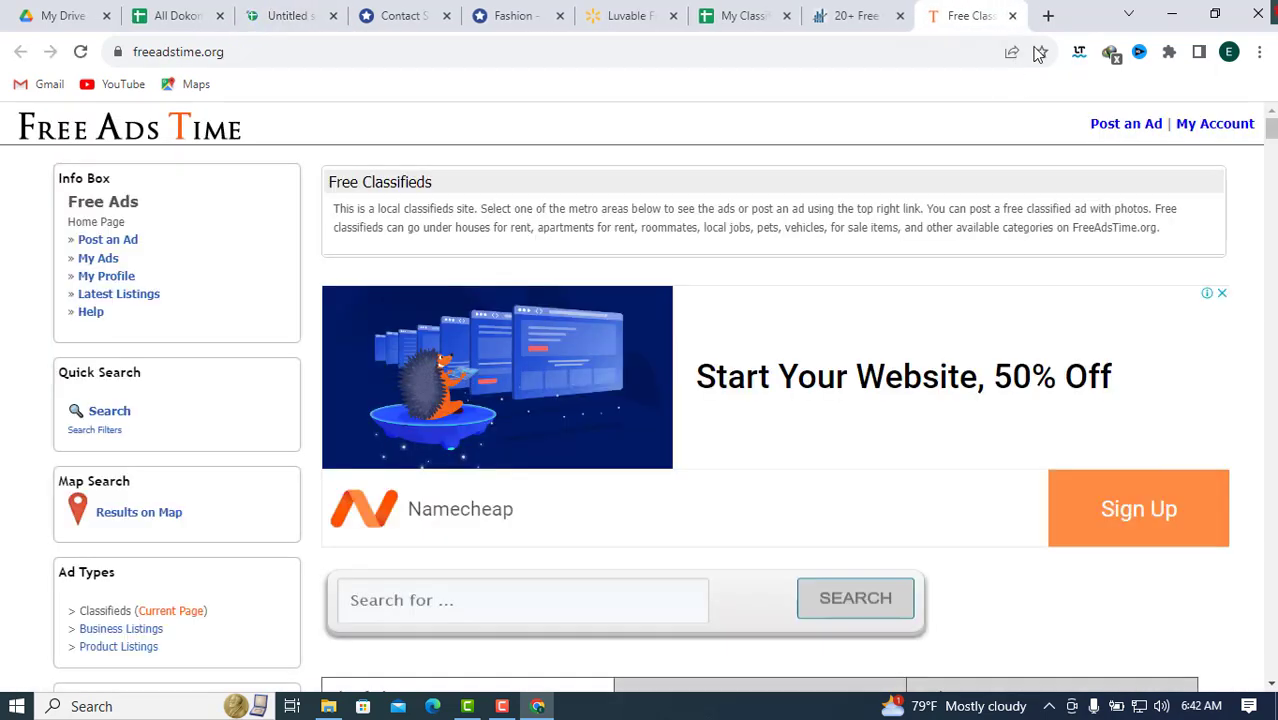
Step: Capture an area of about 1309x666 pixels of the Free Ads Time home page as an uploaded screenshot and copy its link
click(1050, 707)
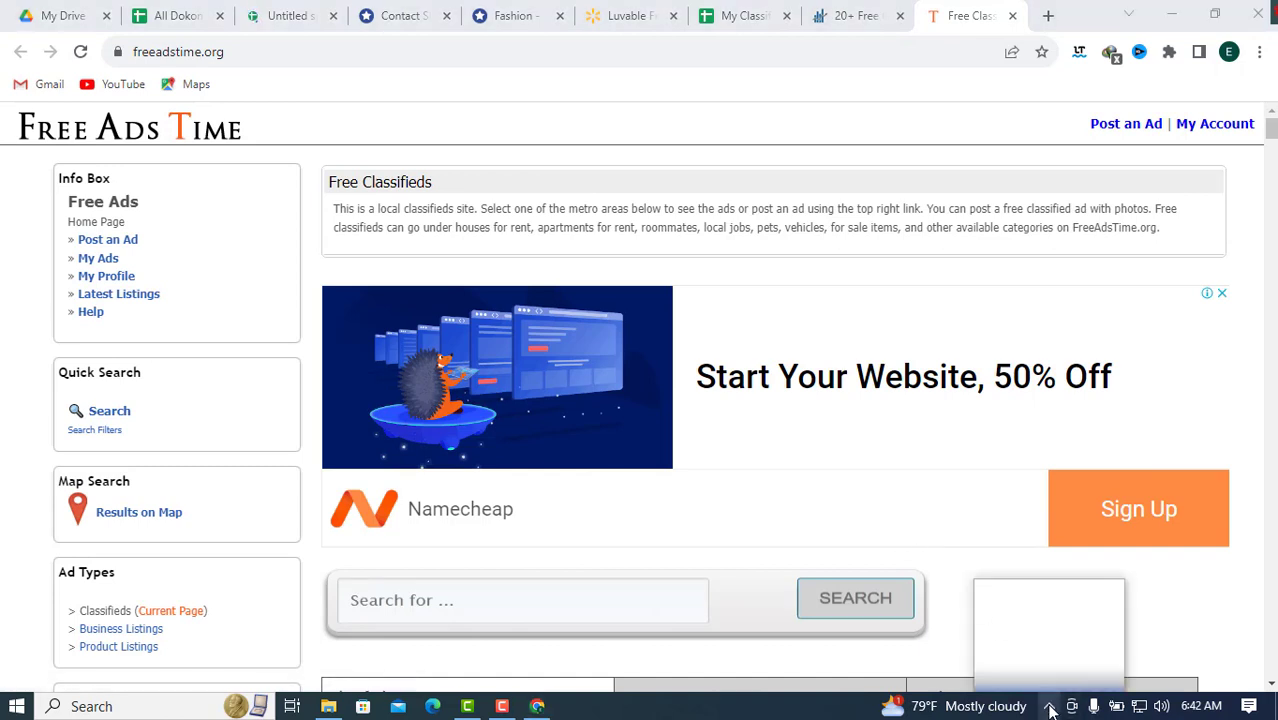
click(1050, 707)
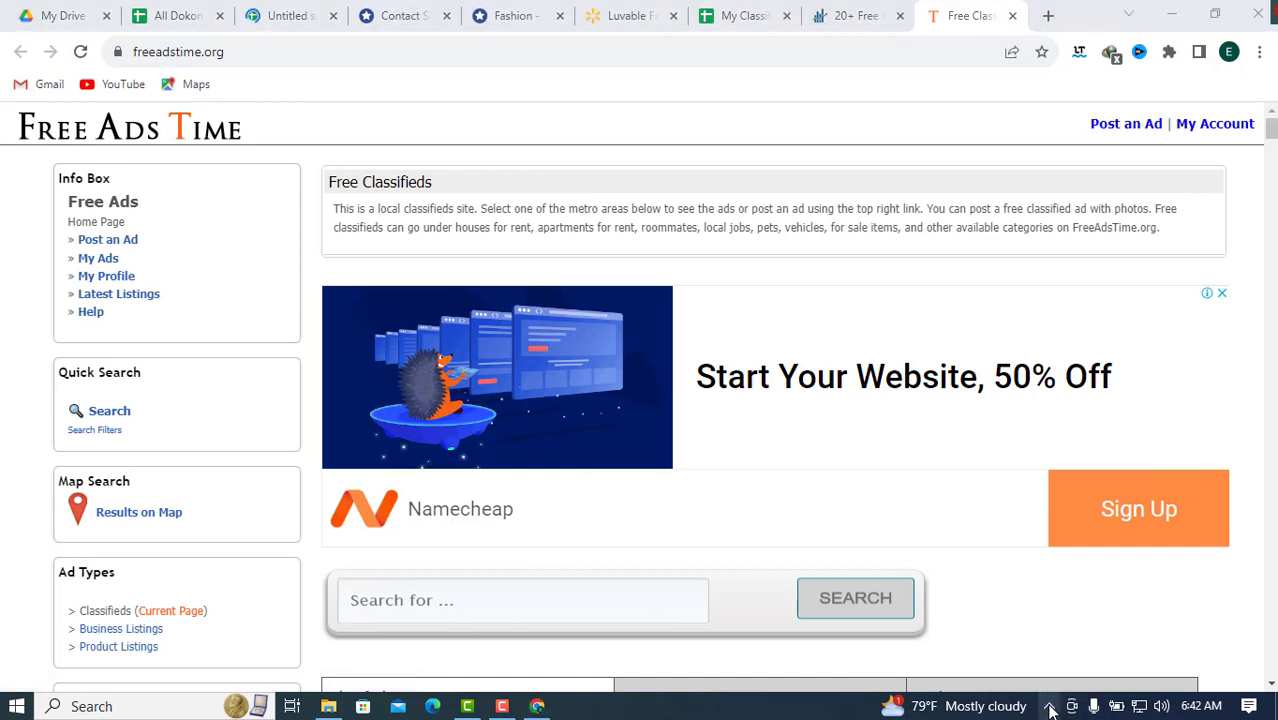
click(1050, 707)
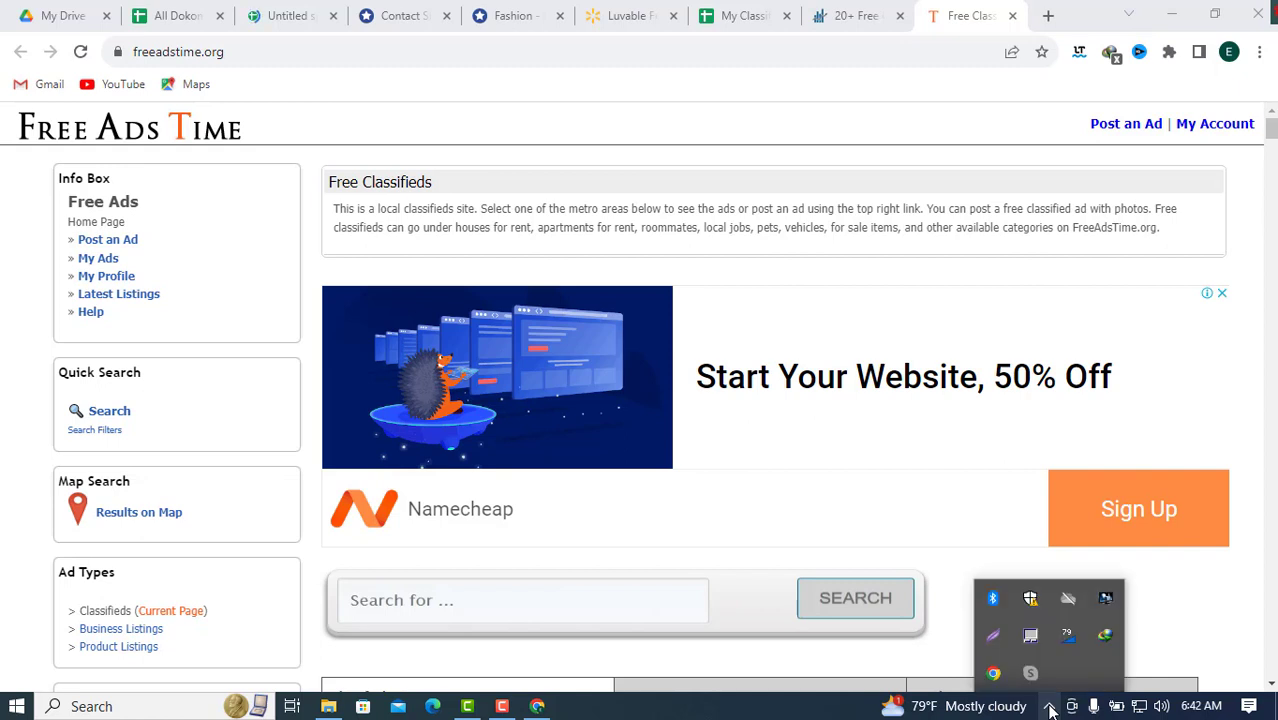
click(997, 638)
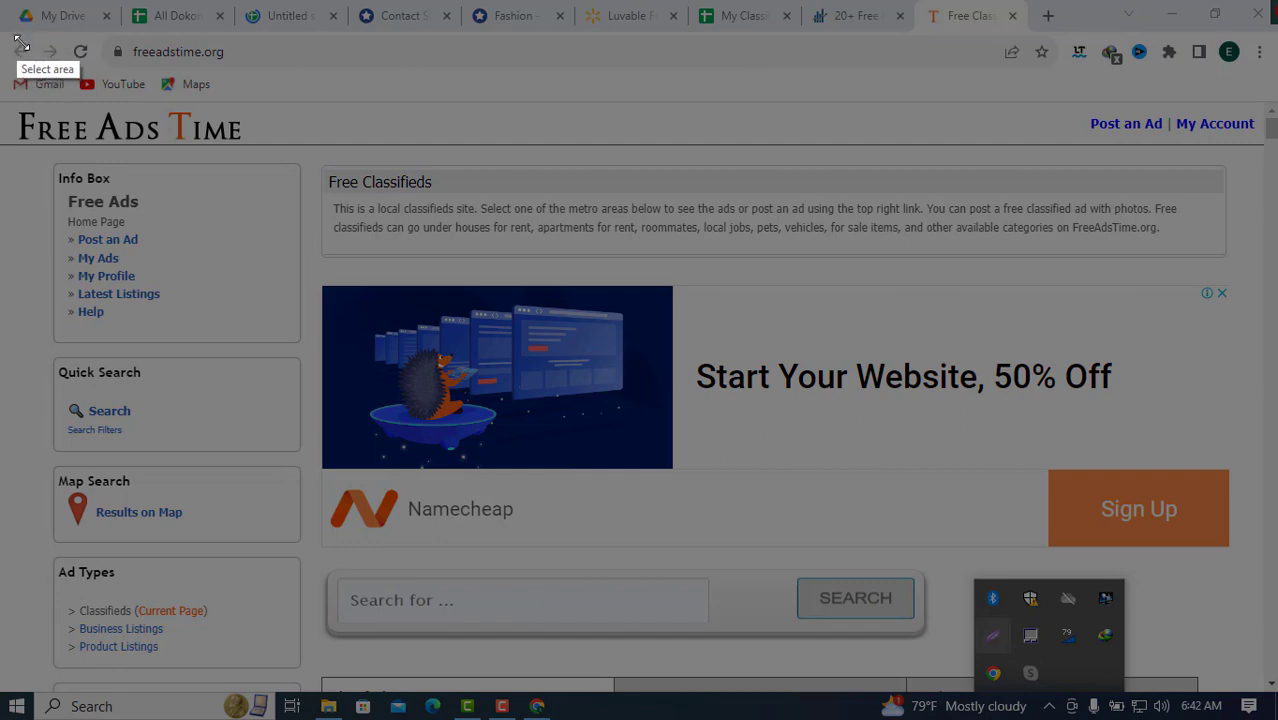
drag(15, 30, 1243, 653)
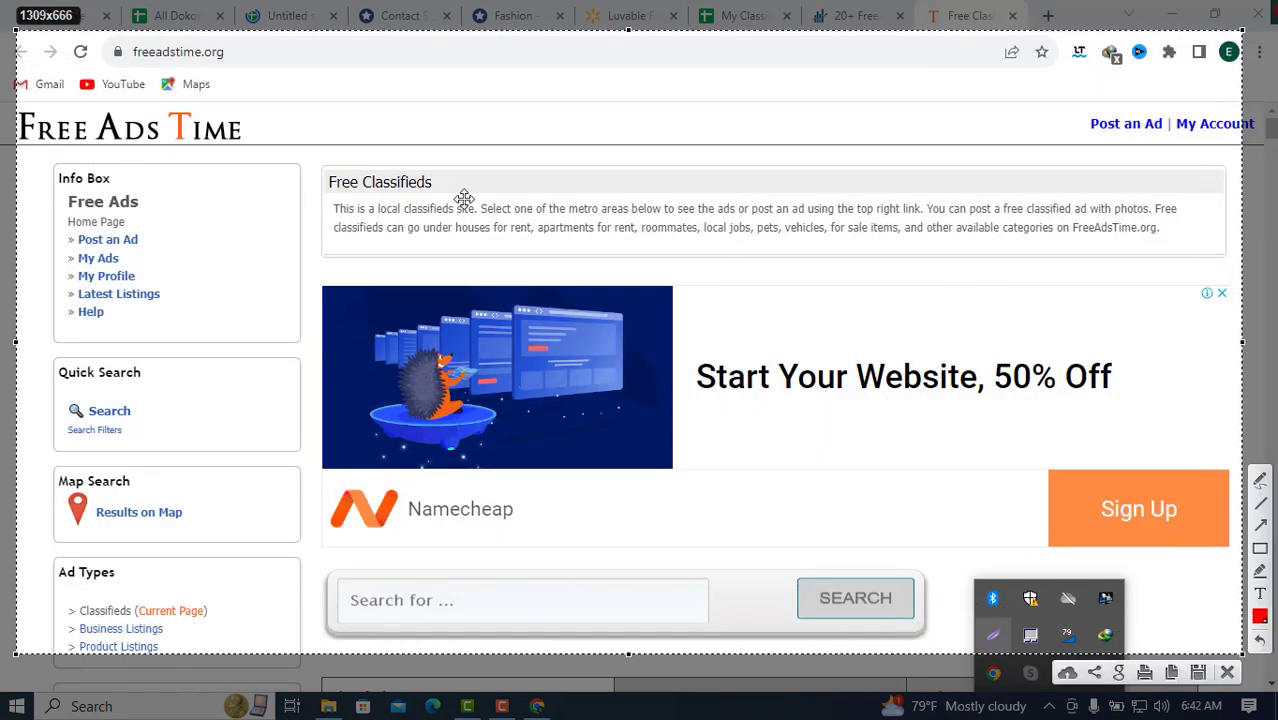
click(1069, 676)
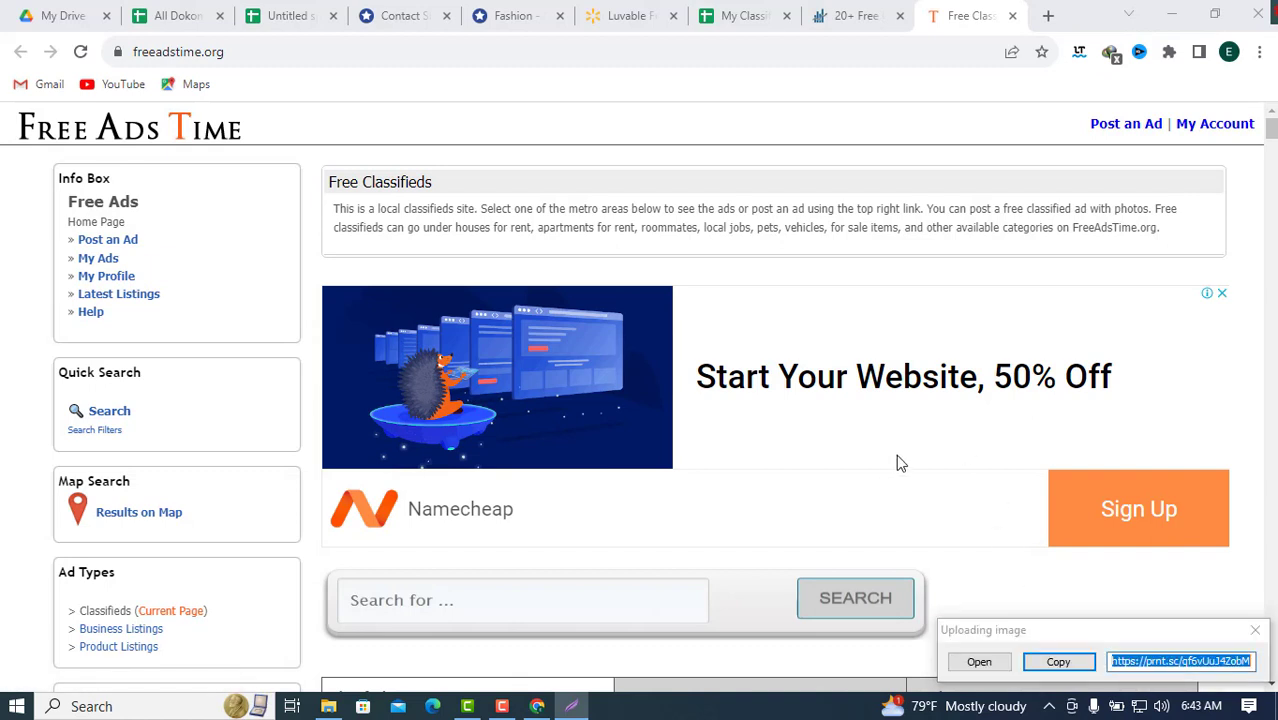
click(1058, 662)
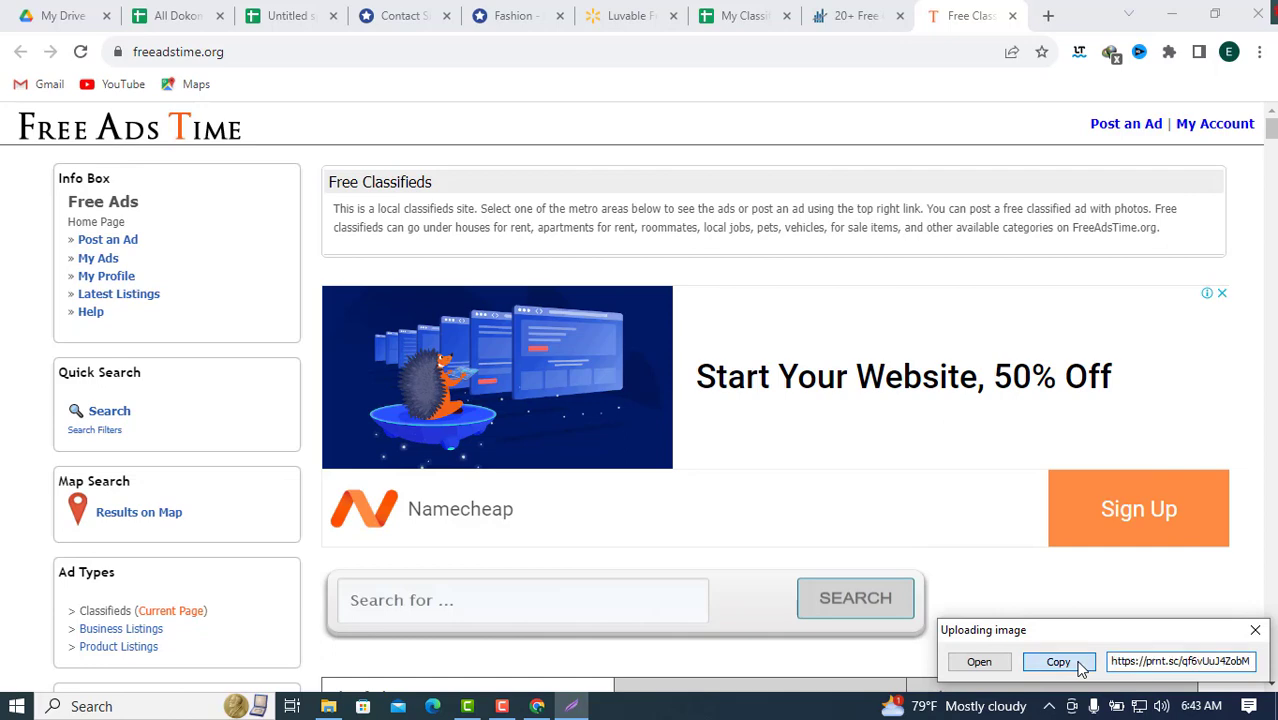
click(736, 10)
click(287, 10)
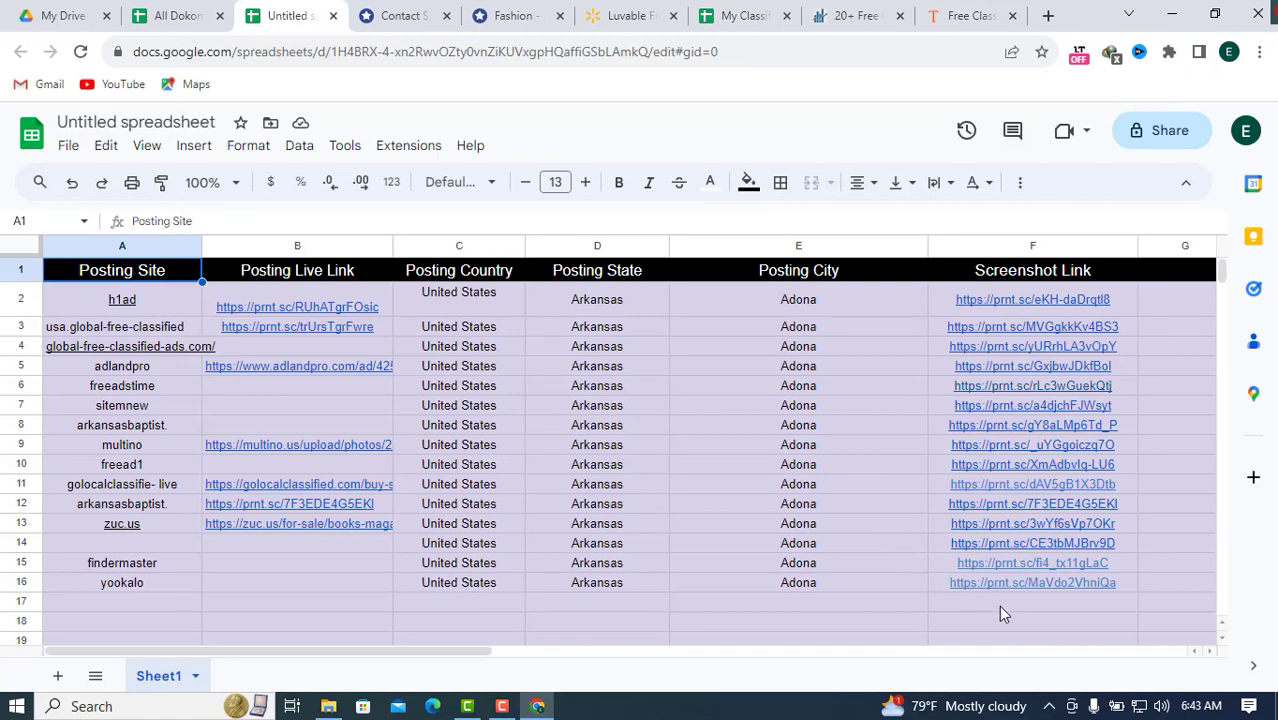
click(1001, 605)
key(ctrl+v)
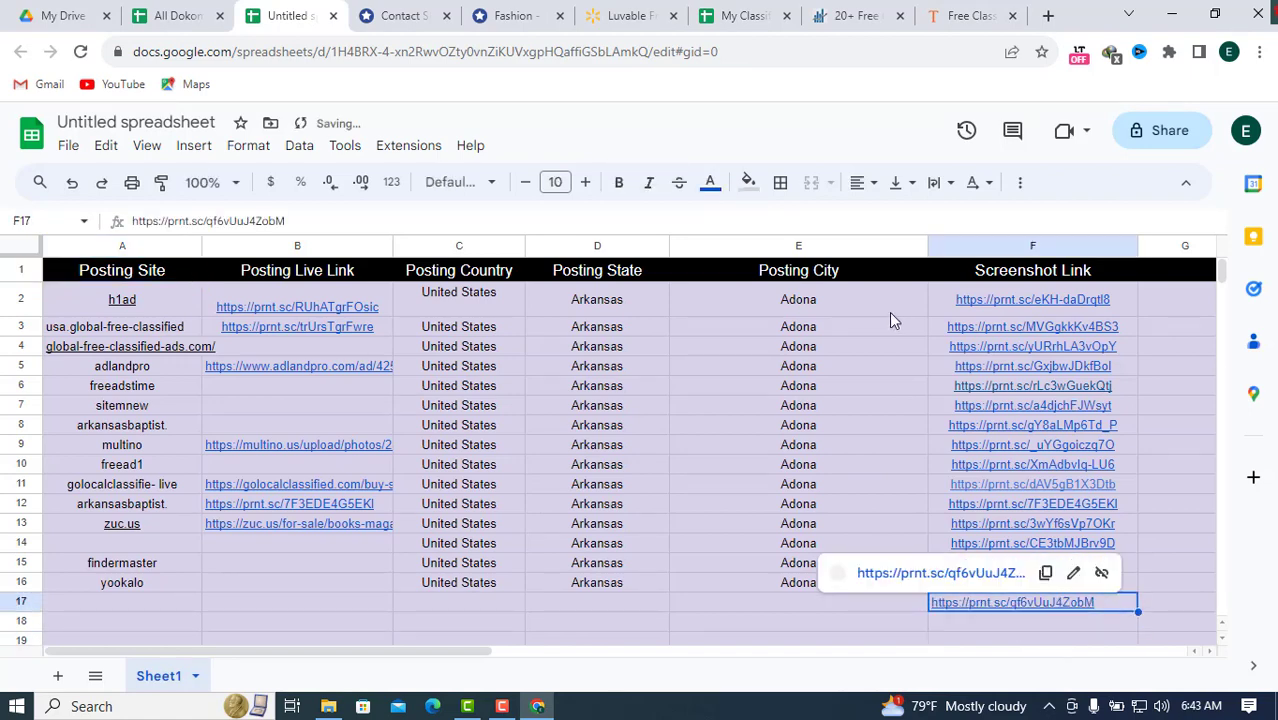
click(868, 186)
click(893, 218)
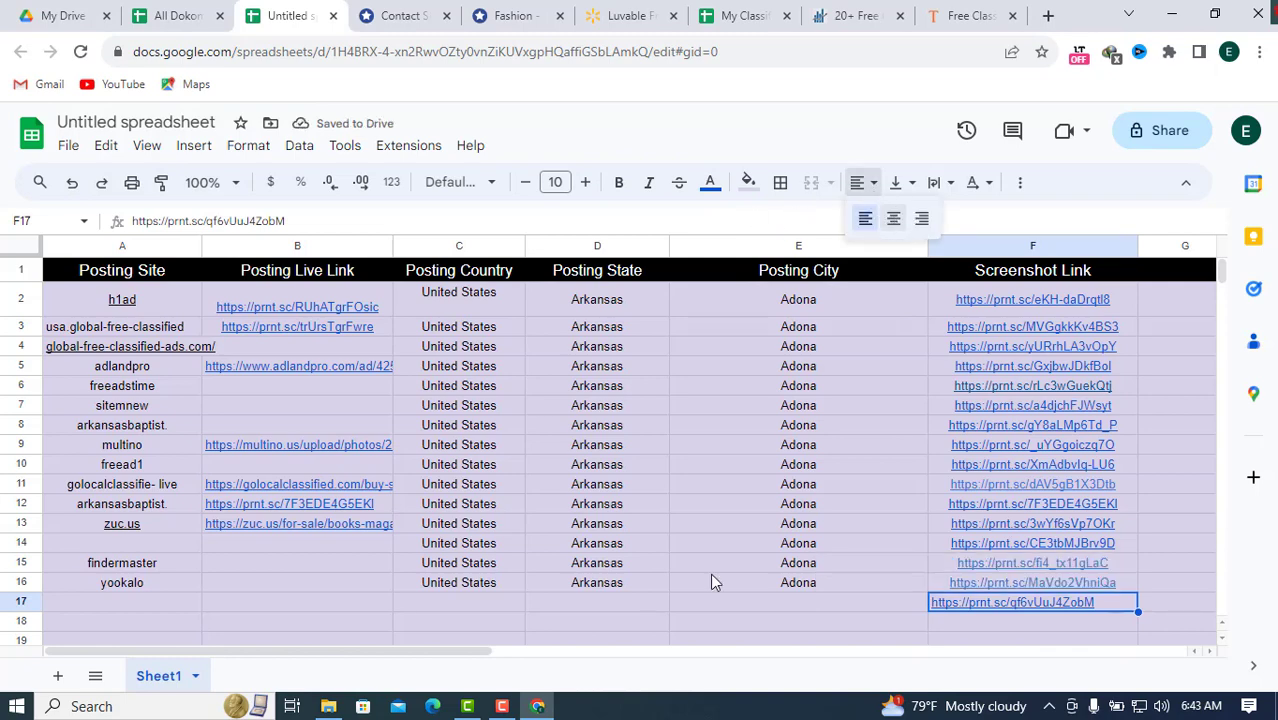
Step: Copy the posting city Adona from cell E16 into cell E17
scroll(824, 560, down, 1)
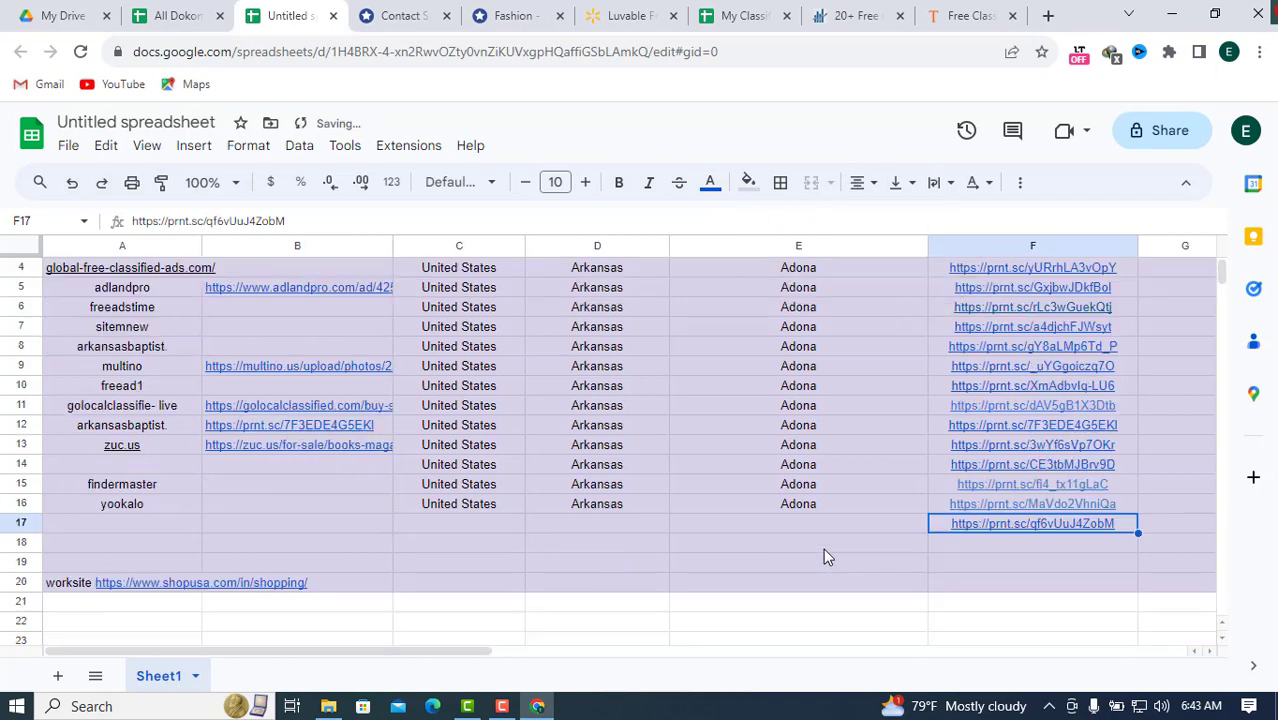
scroll(833, 508, up, 1)
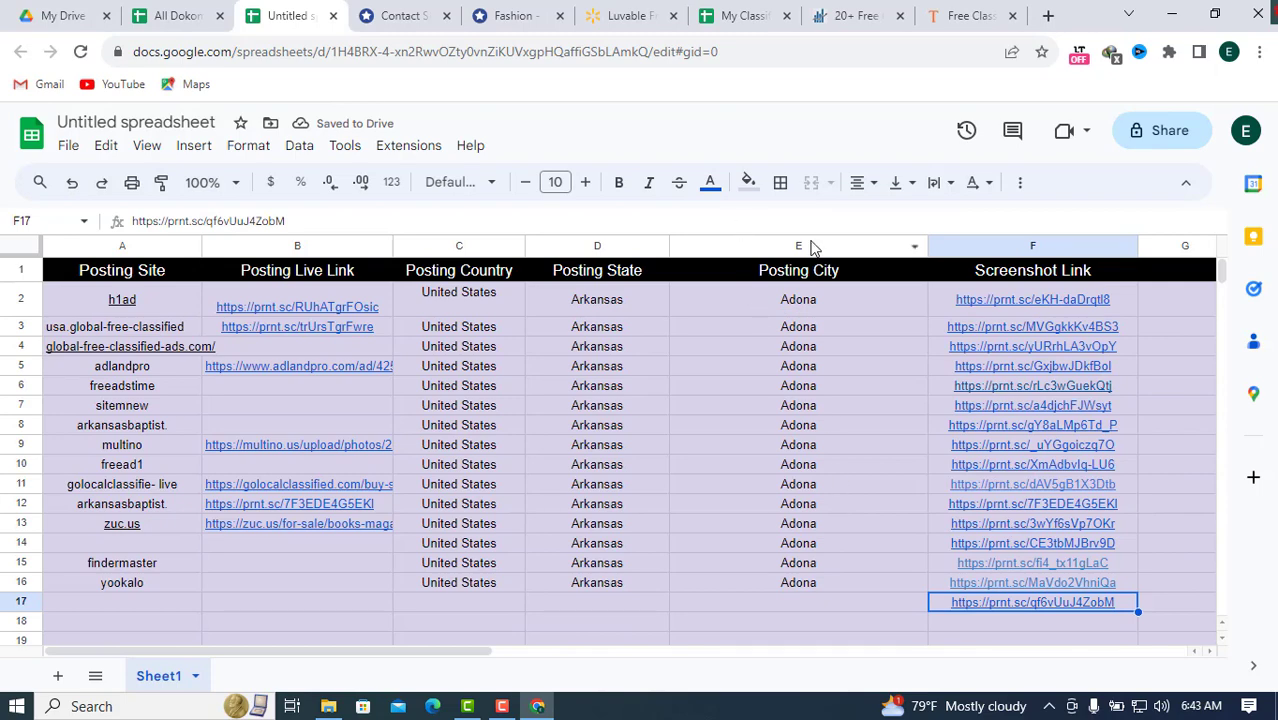
click(820, 587)
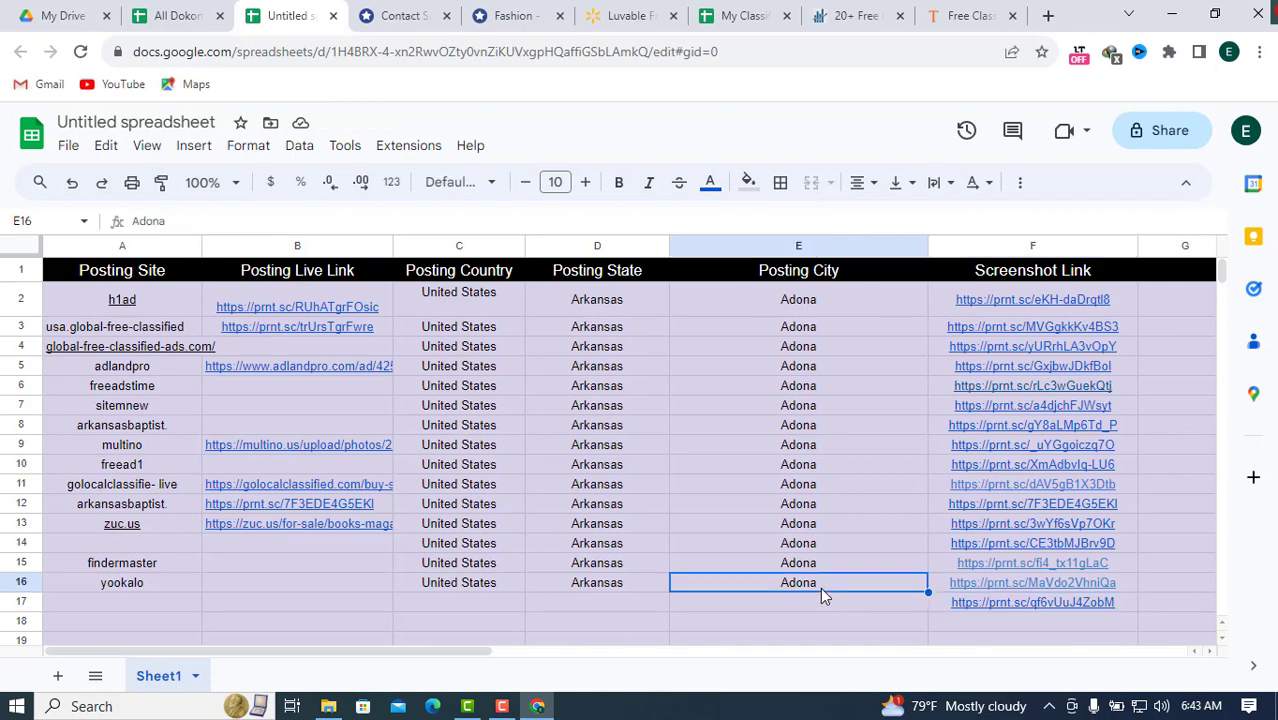
double_click(820, 587)
right_click(803, 585)
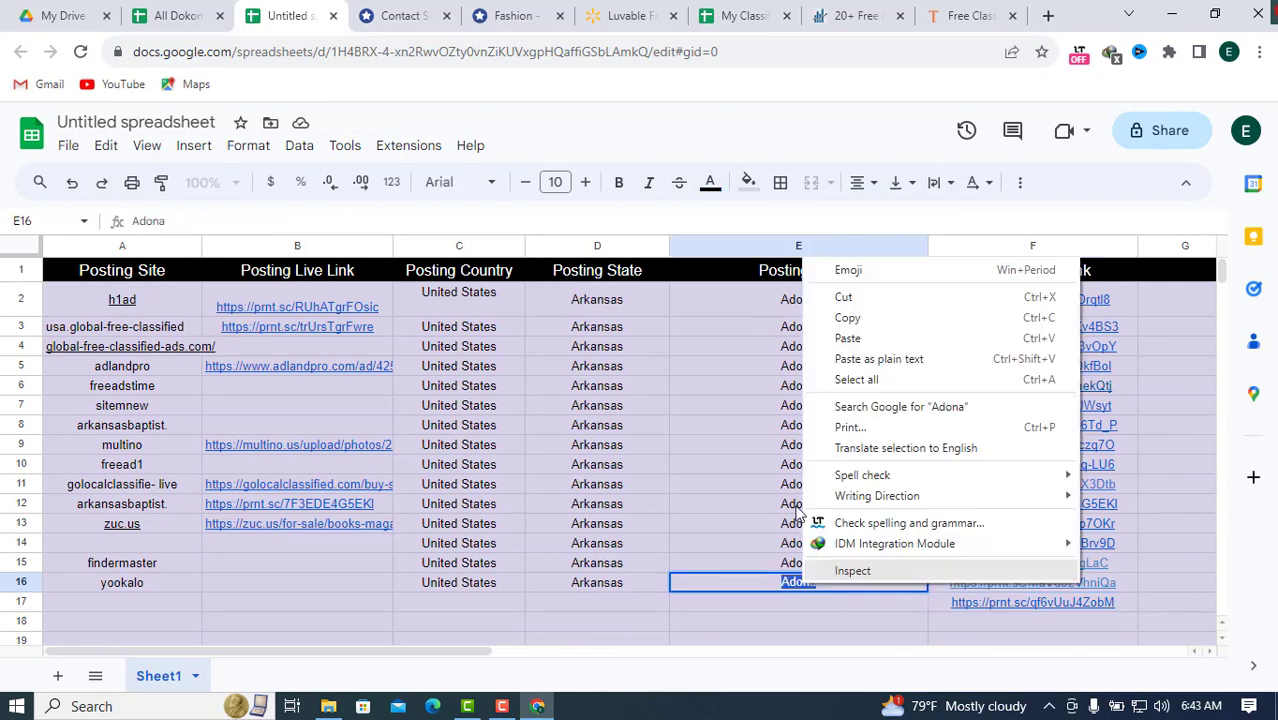
click(840, 322)
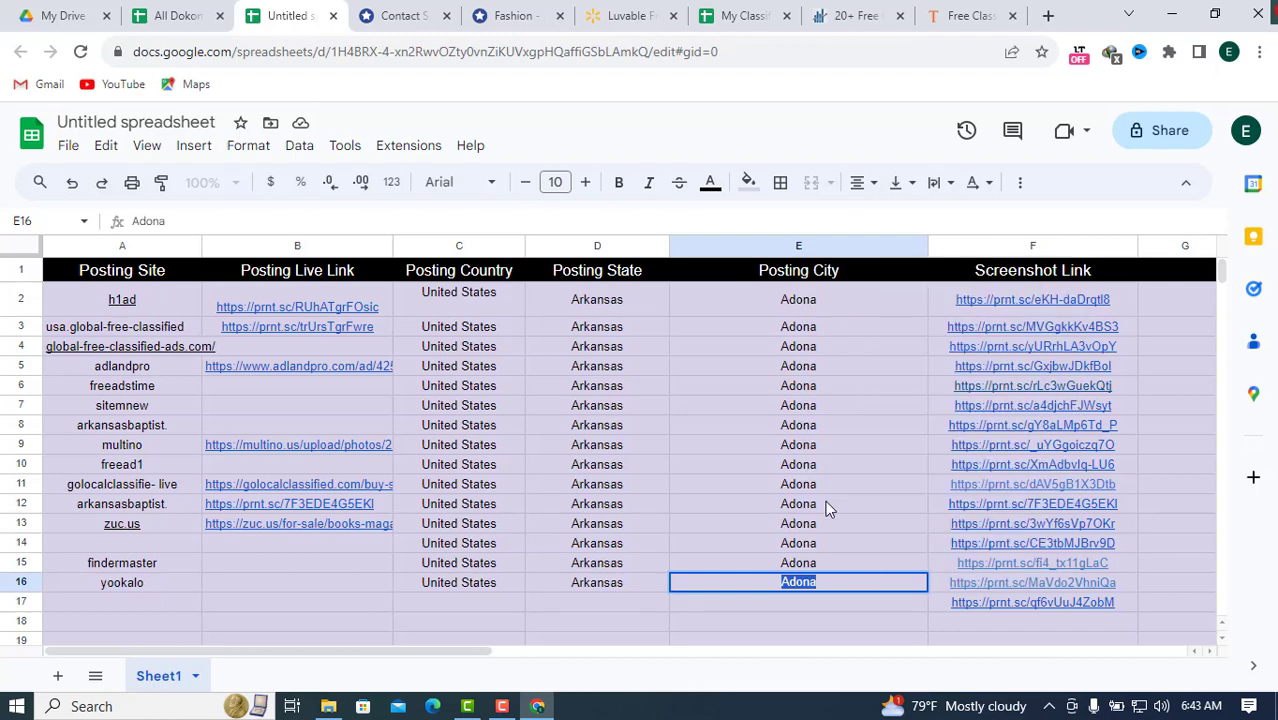
click(819, 605)
double_click(817, 600)
key(ctrl+v)
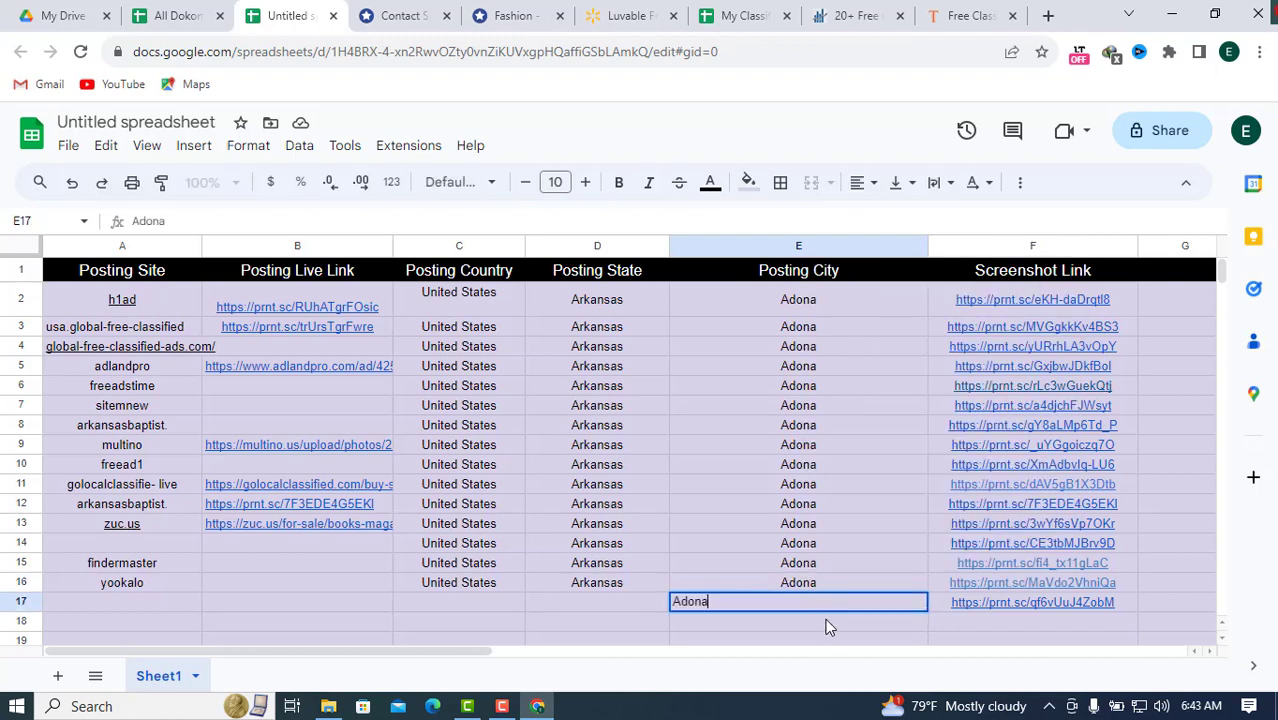
Step: Centre-align the posting city in cell E17
click(860, 182)
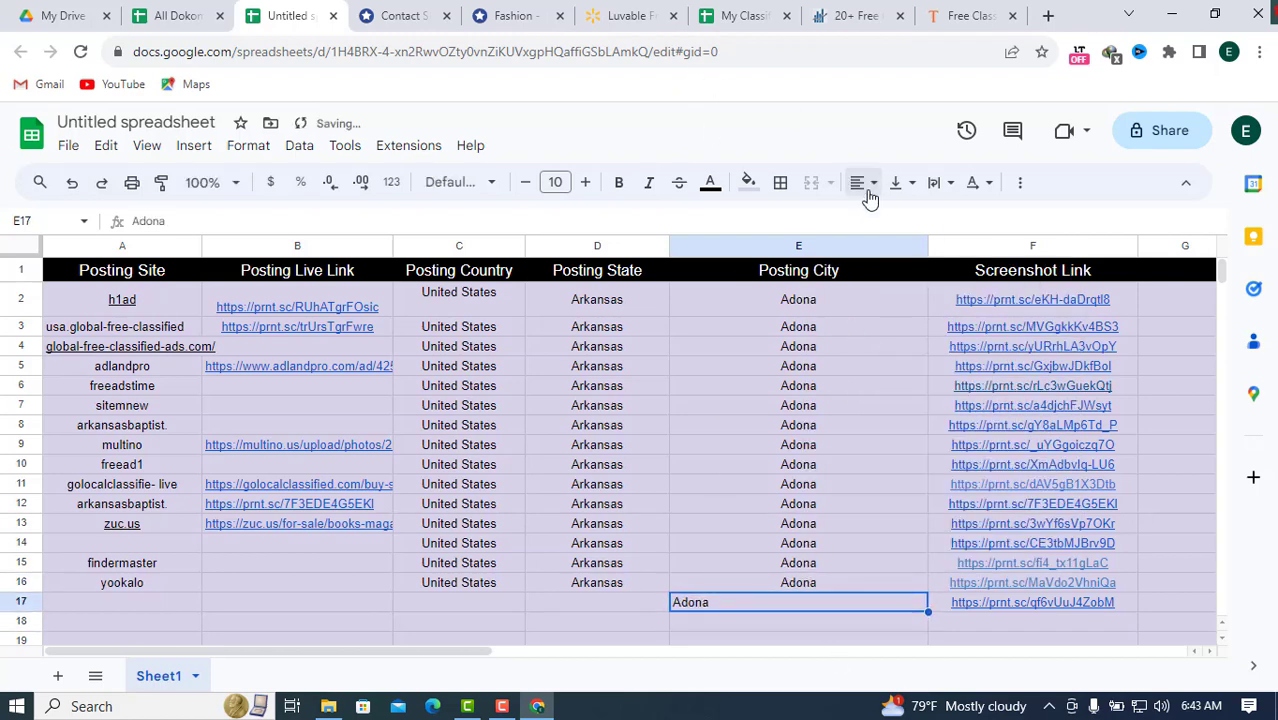
click(894, 220)
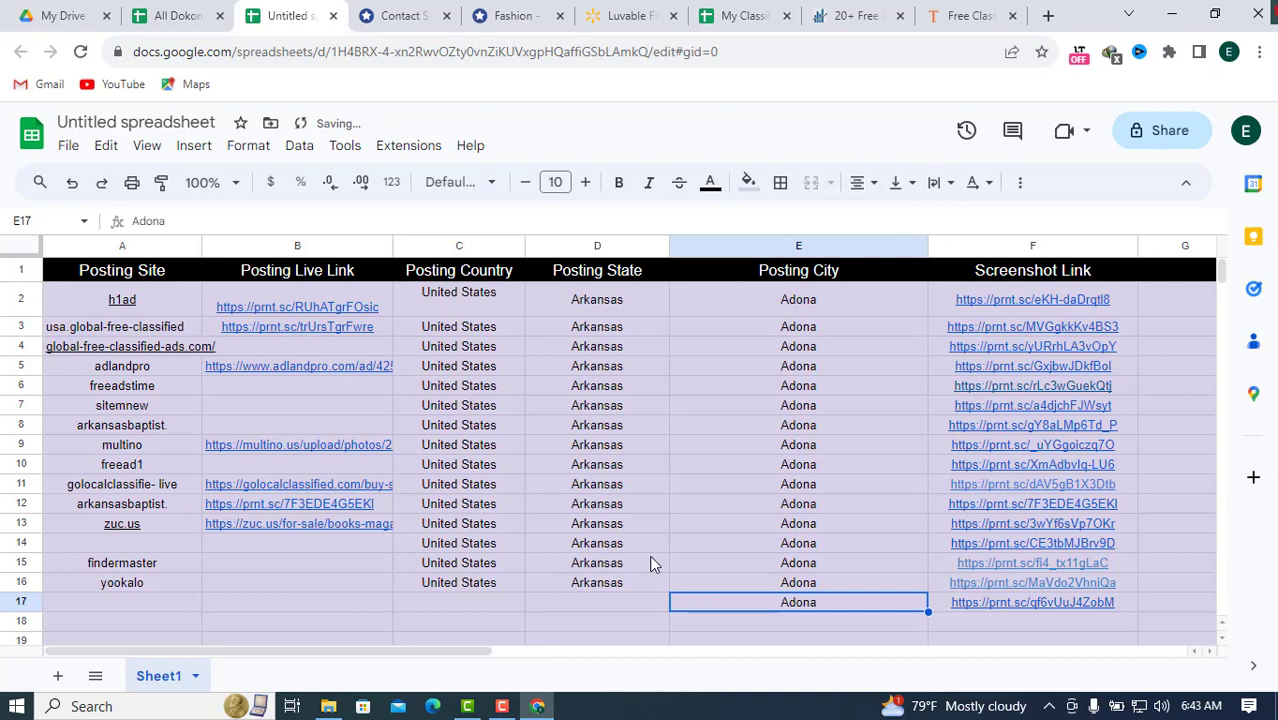
Step: Copy the posting state Arkansas from cell D16 into cell D17 and centre it
click(640, 580)
drag(620, 582, 566, 585)
right_click(566, 585)
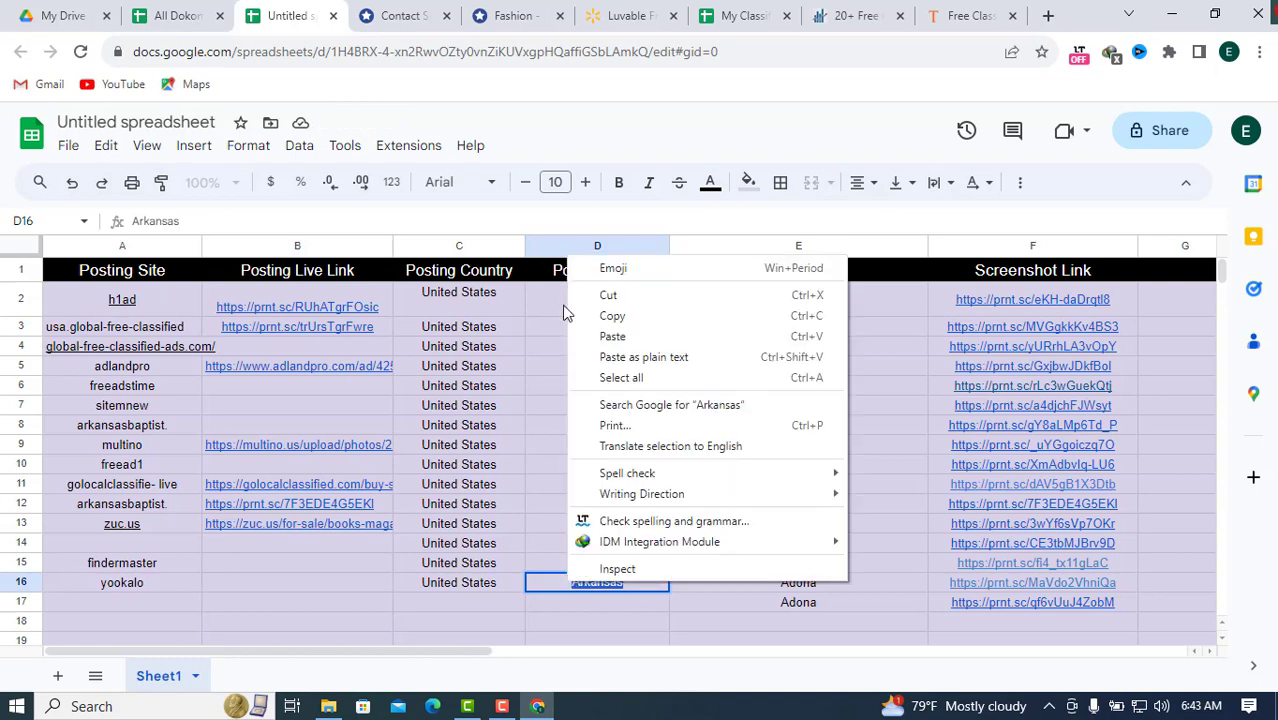
click(610, 315)
click(609, 602)
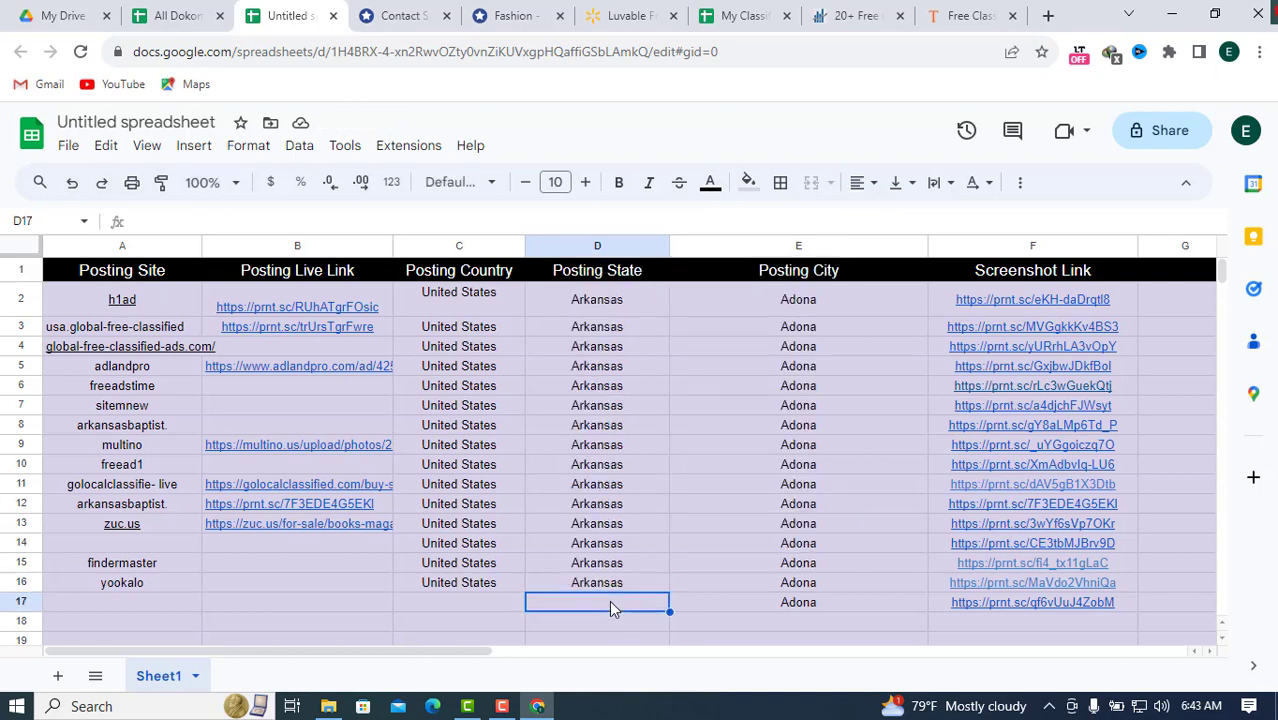
key(ctrl+v)
key(Return)
key(Return)
click(621, 608)
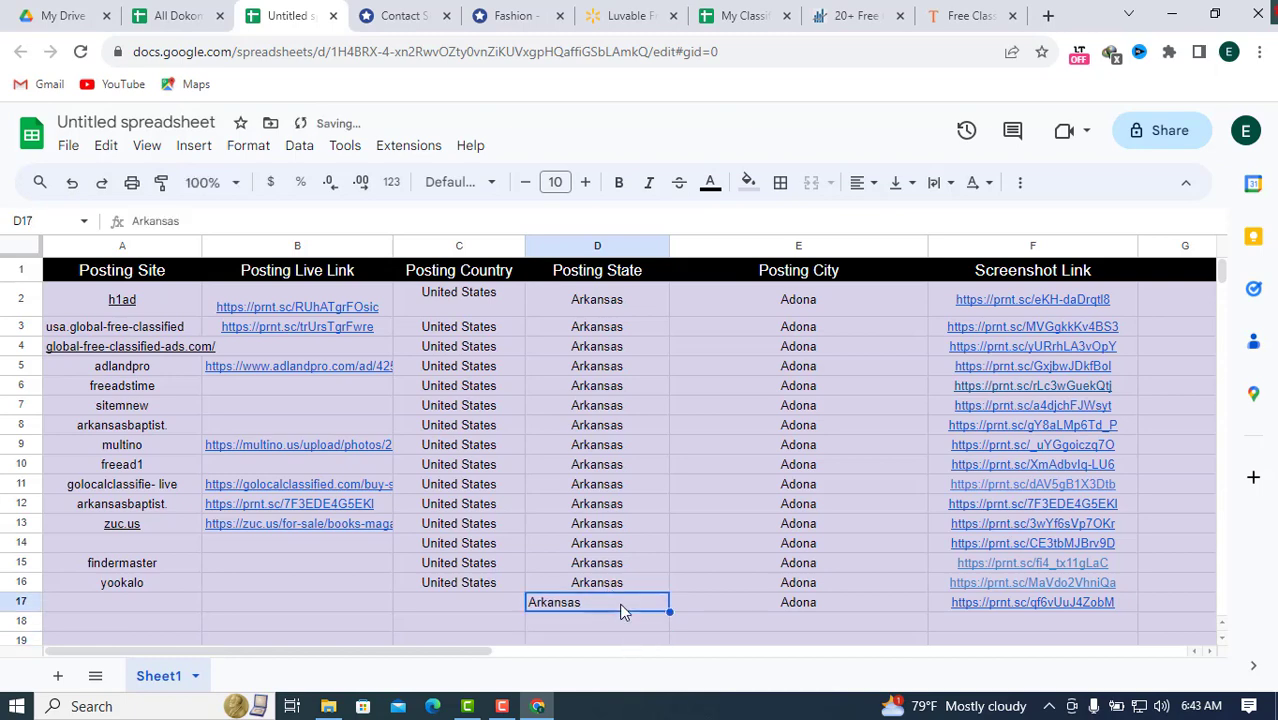
click(865, 182)
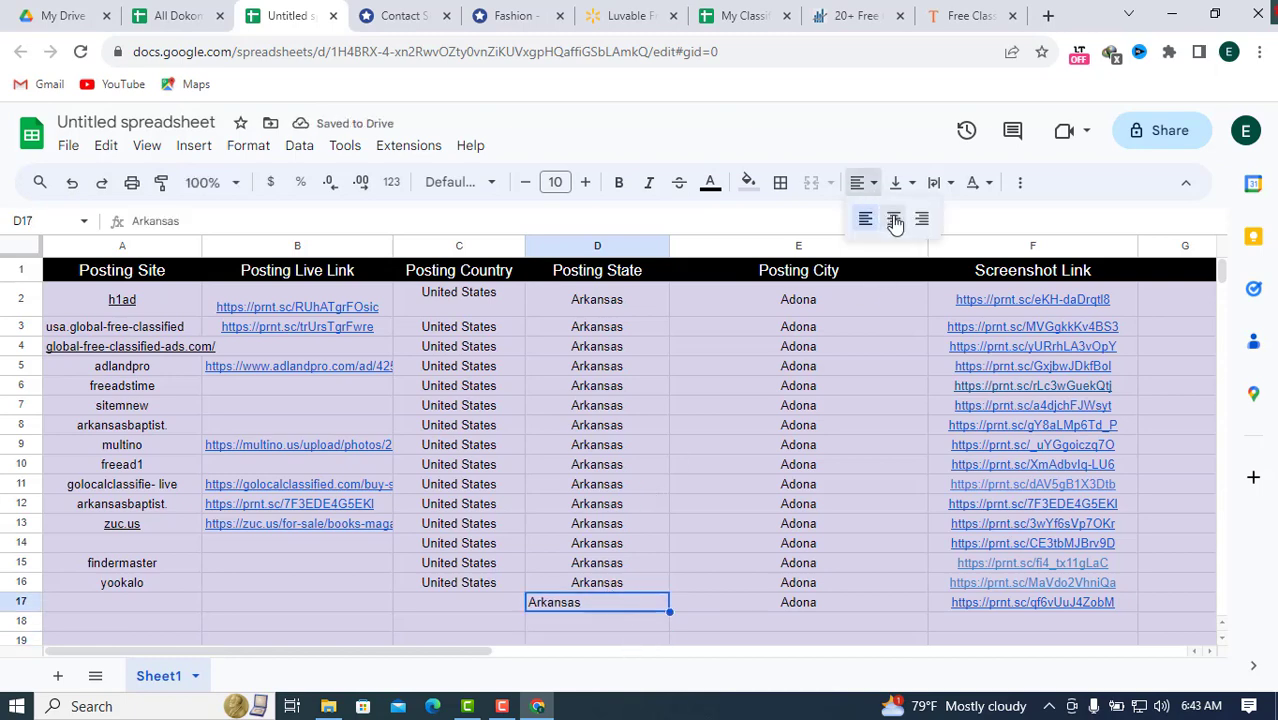
click(893, 217)
Step: Copy the posting country United States from cell C16 into cell C17 and centre it
click(500, 586)
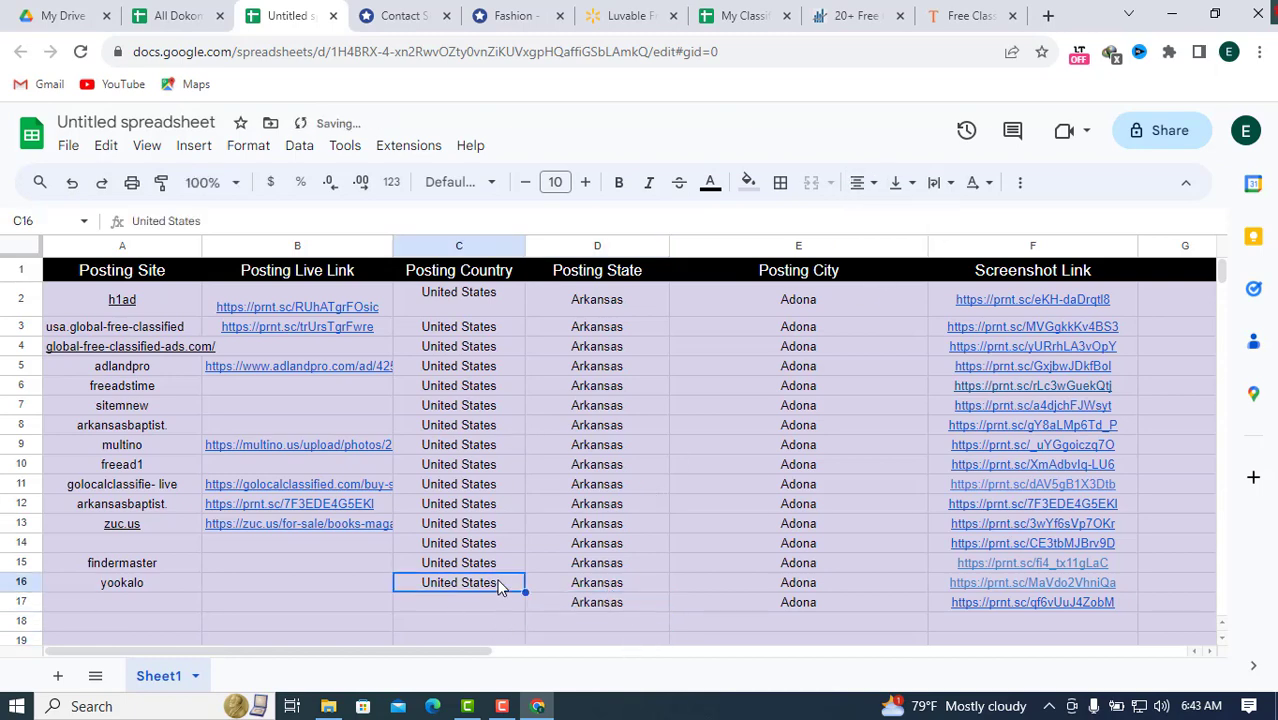
double_click(497, 581)
drag(497, 581, 388, 588)
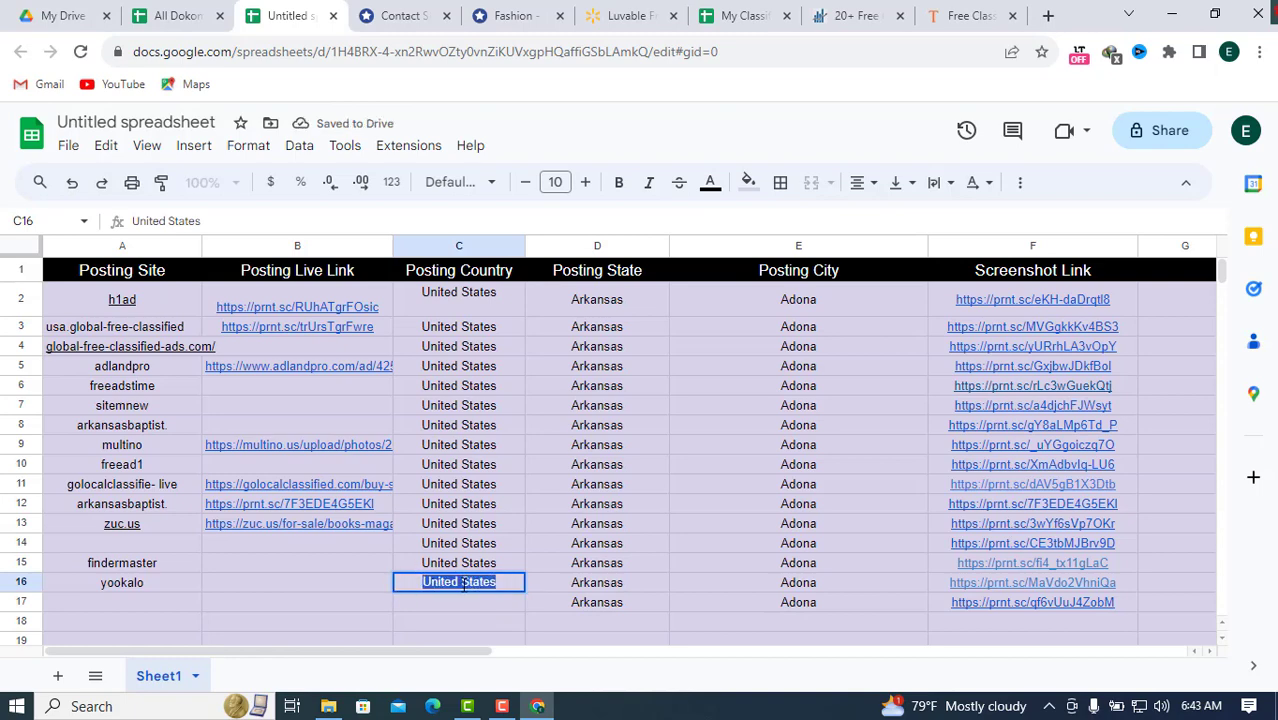
right_click(463, 585)
click(520, 322)
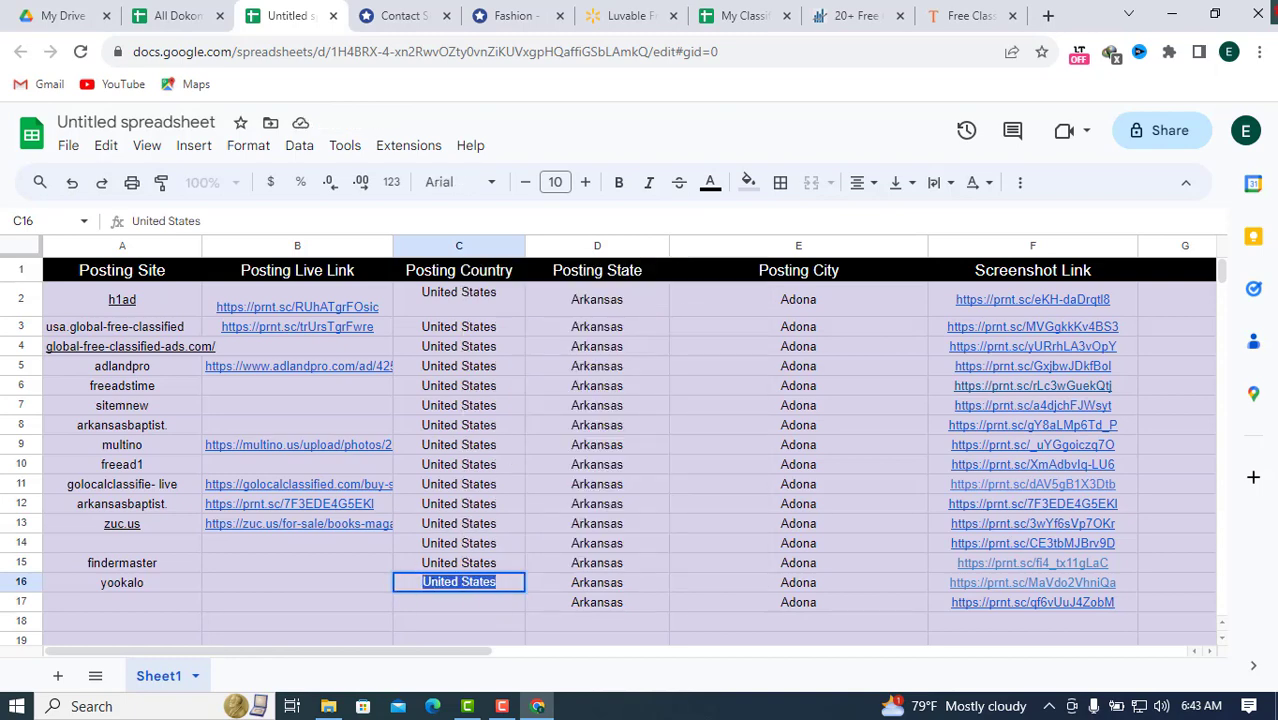
click(451, 602)
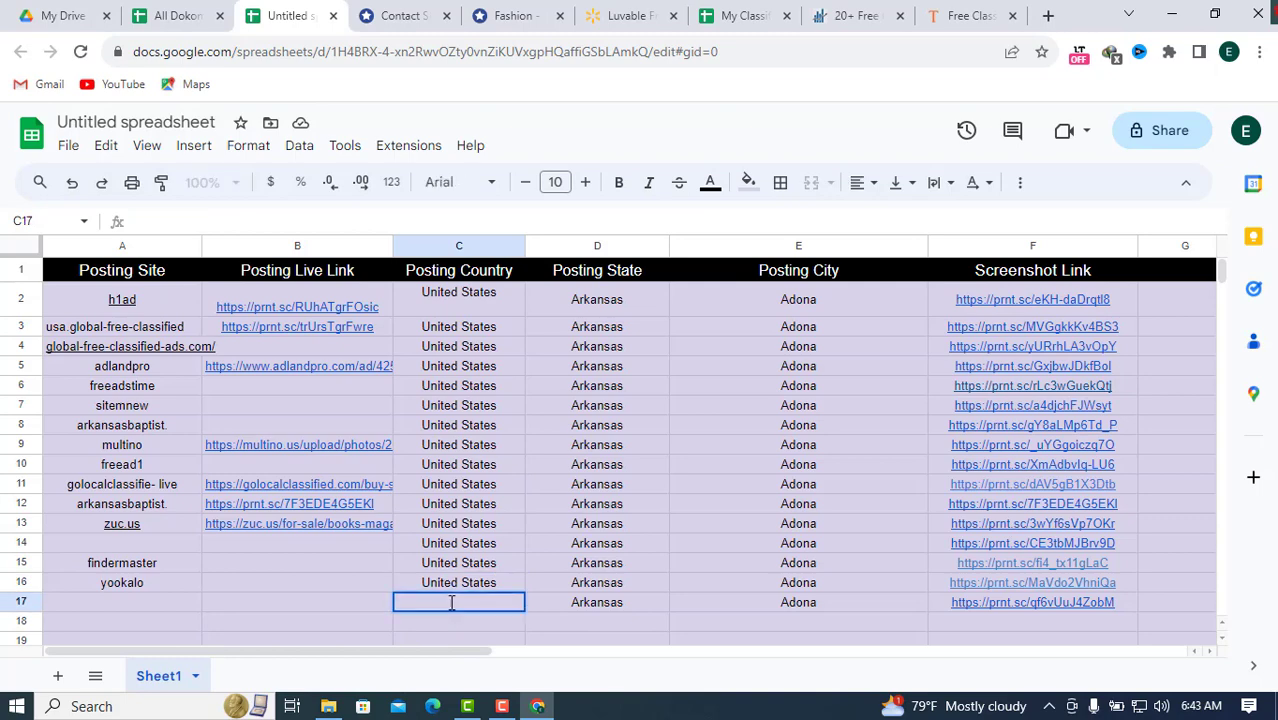
key(ctrl+v)
click(488, 598)
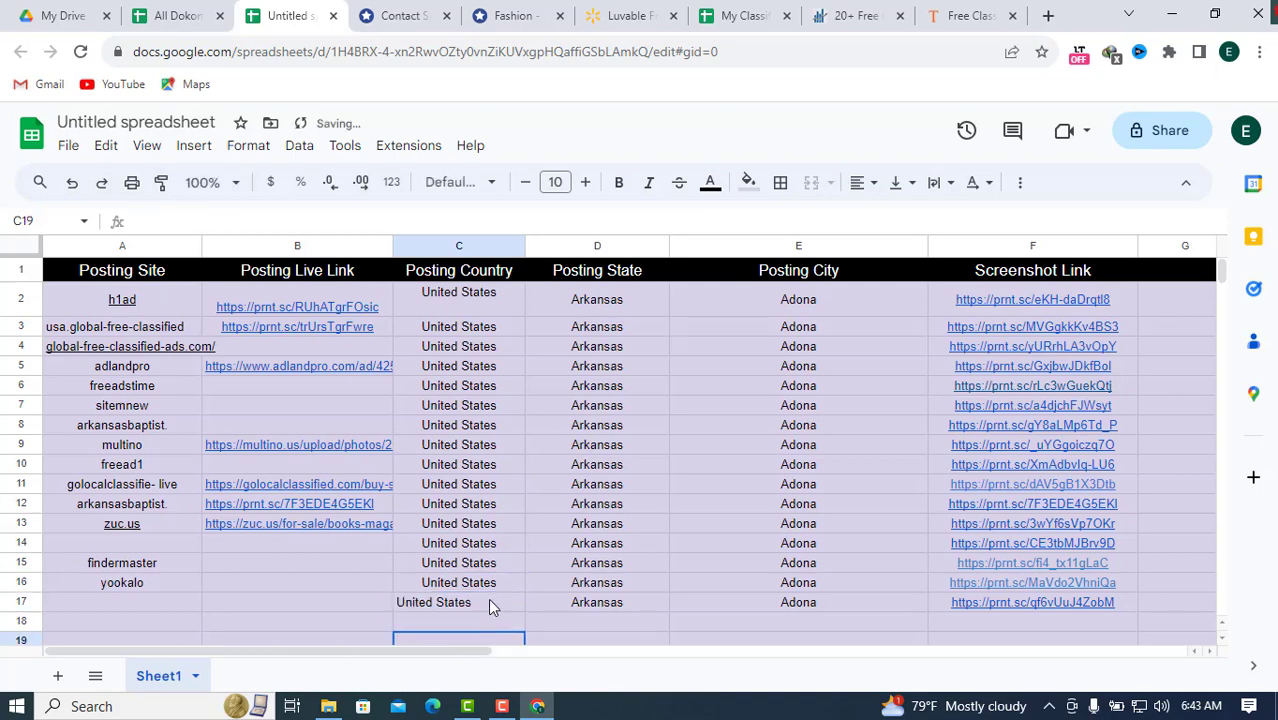
click(874, 182)
click(893, 218)
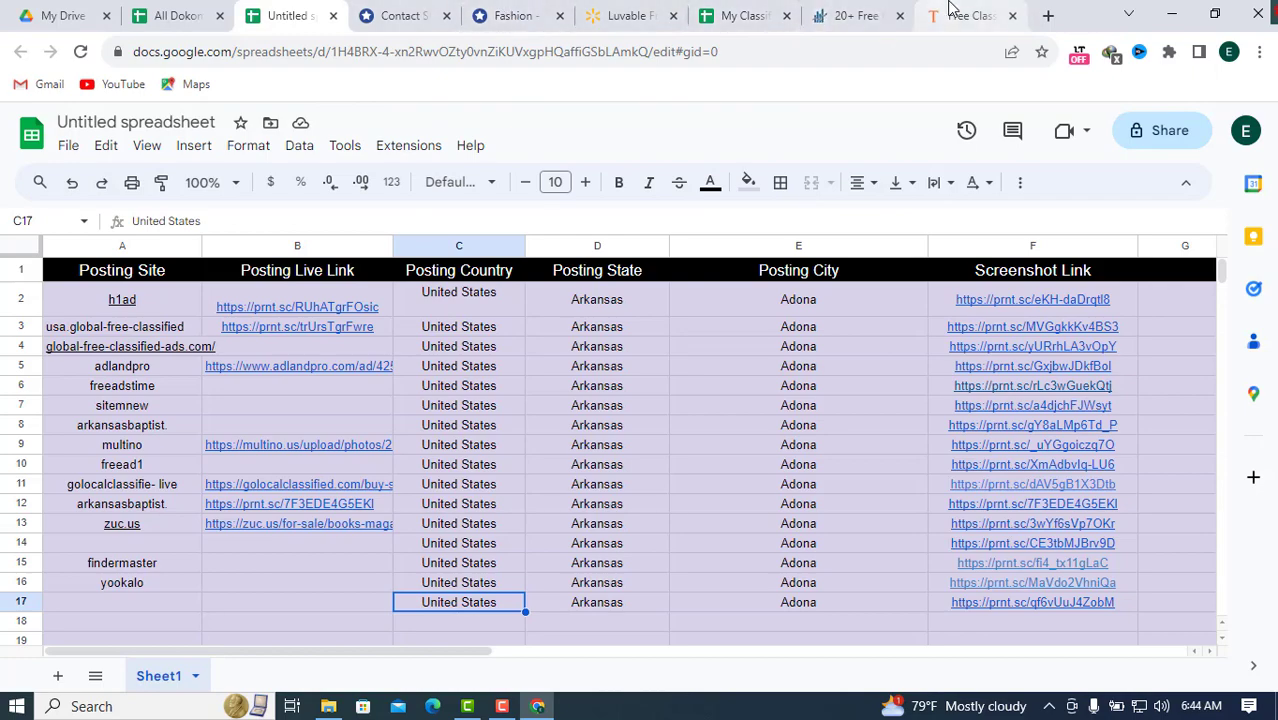
Step: Examine the Free Ads Time home page and its list of US cities grouped by state
click(952, 10)
scroll(862, 287, down, 5)
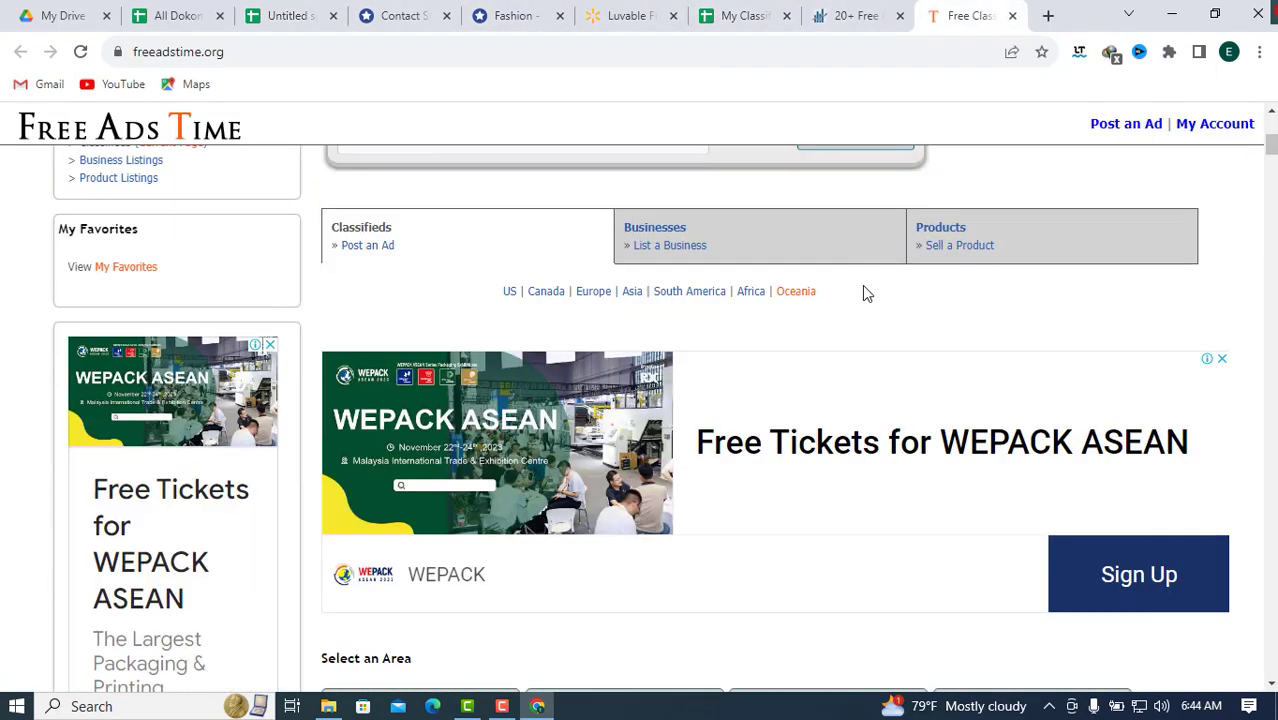
scroll(866, 292, down, 8)
scroll(863, 291, down, 2)
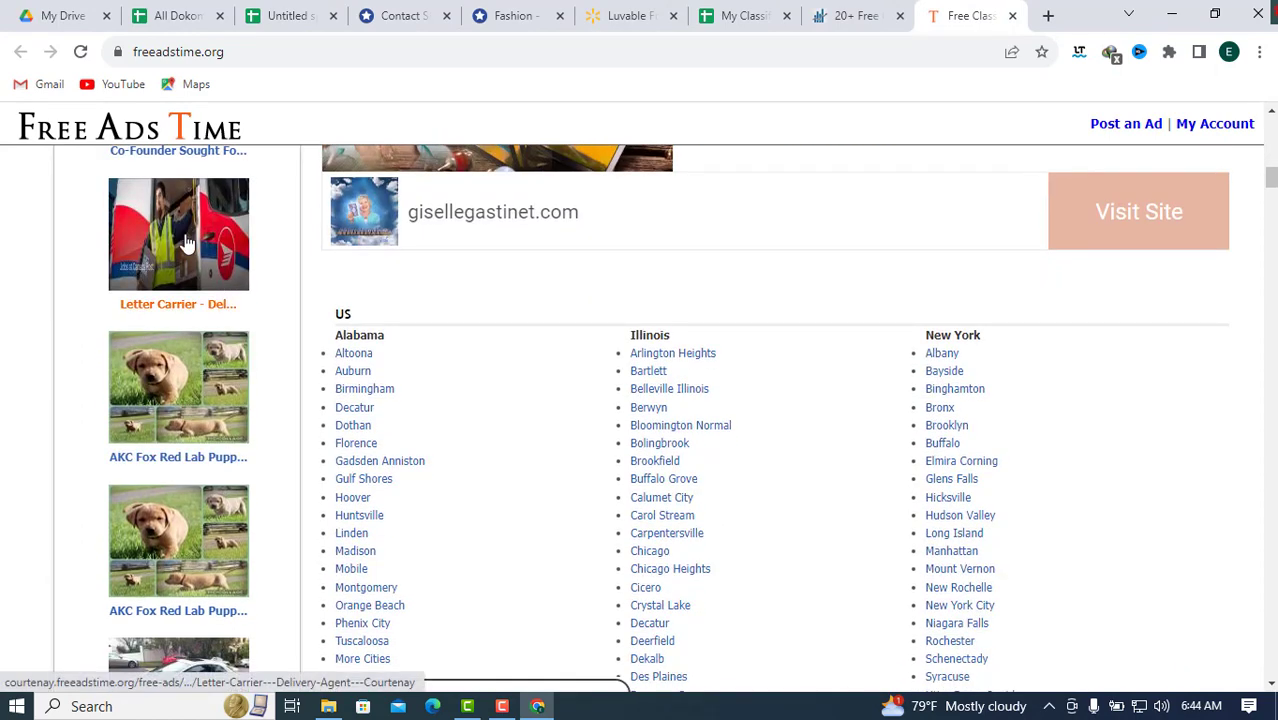
scroll(190, 478, up, 1)
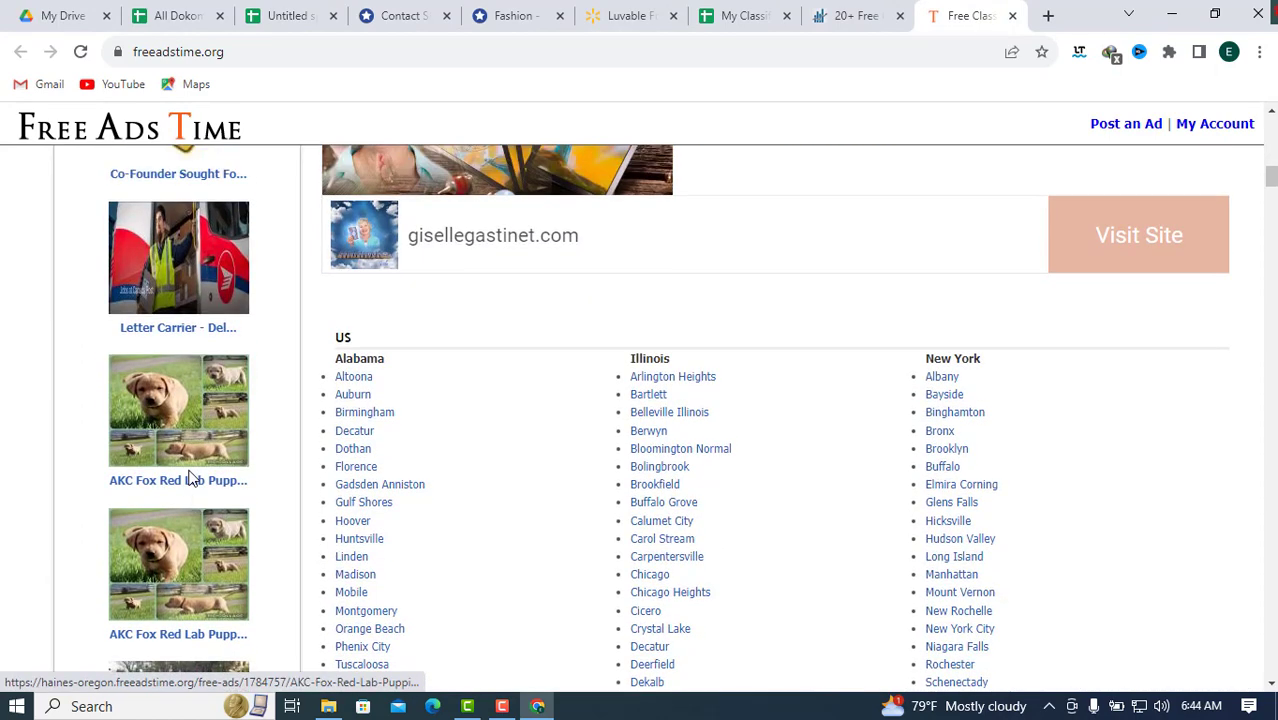
scroll(189, 477, up, 3)
scroll(214, 470, down, 2)
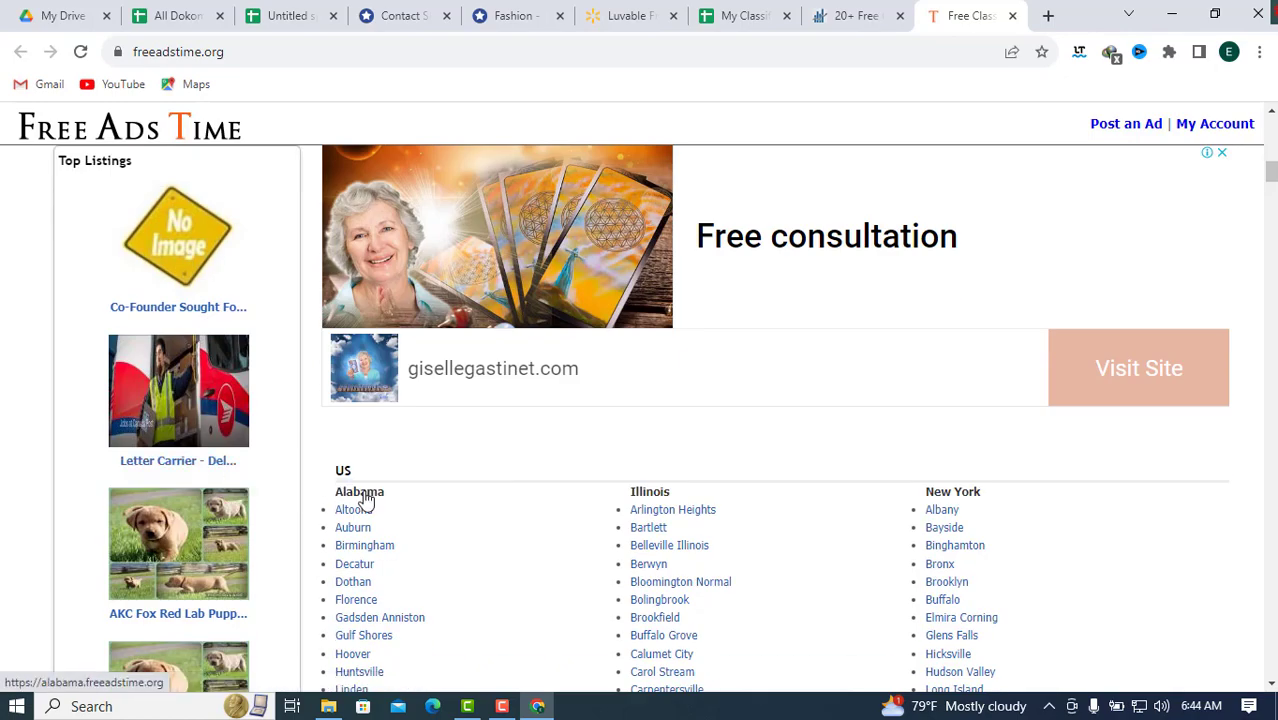
scroll(365, 500, up, 5)
scroll(905, 330, down, 1)
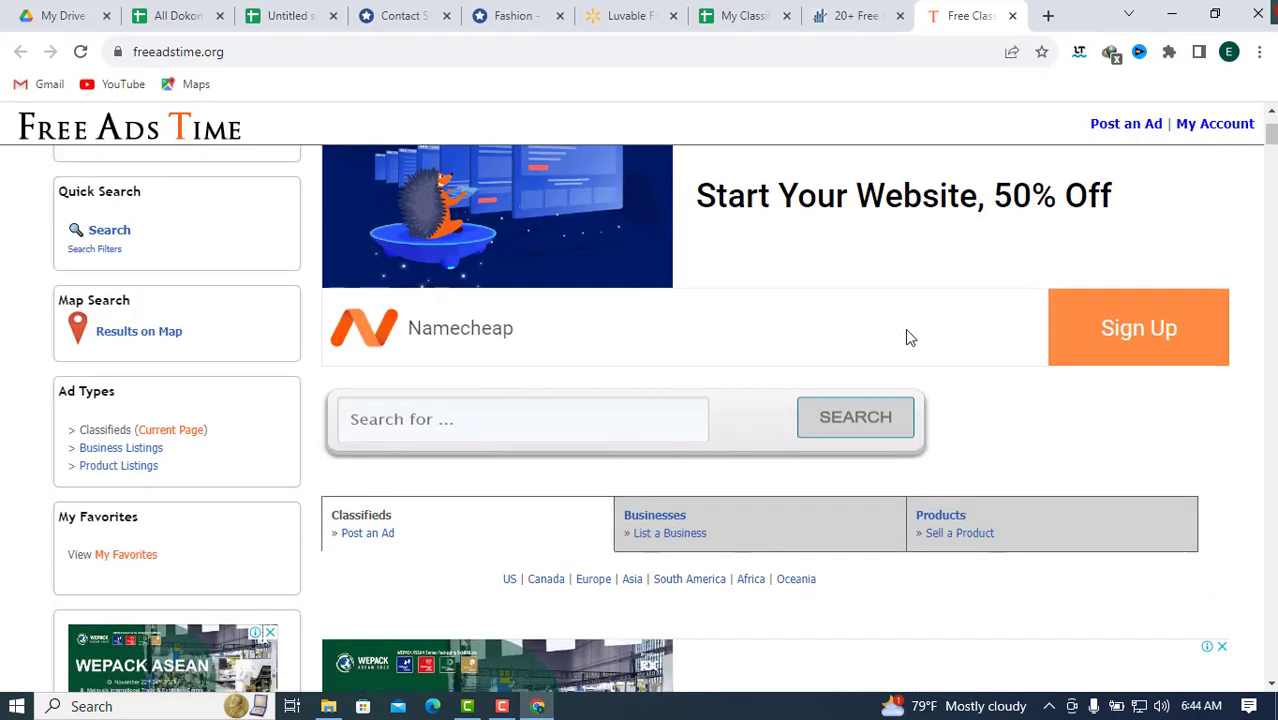
scroll(906, 338, down, 10)
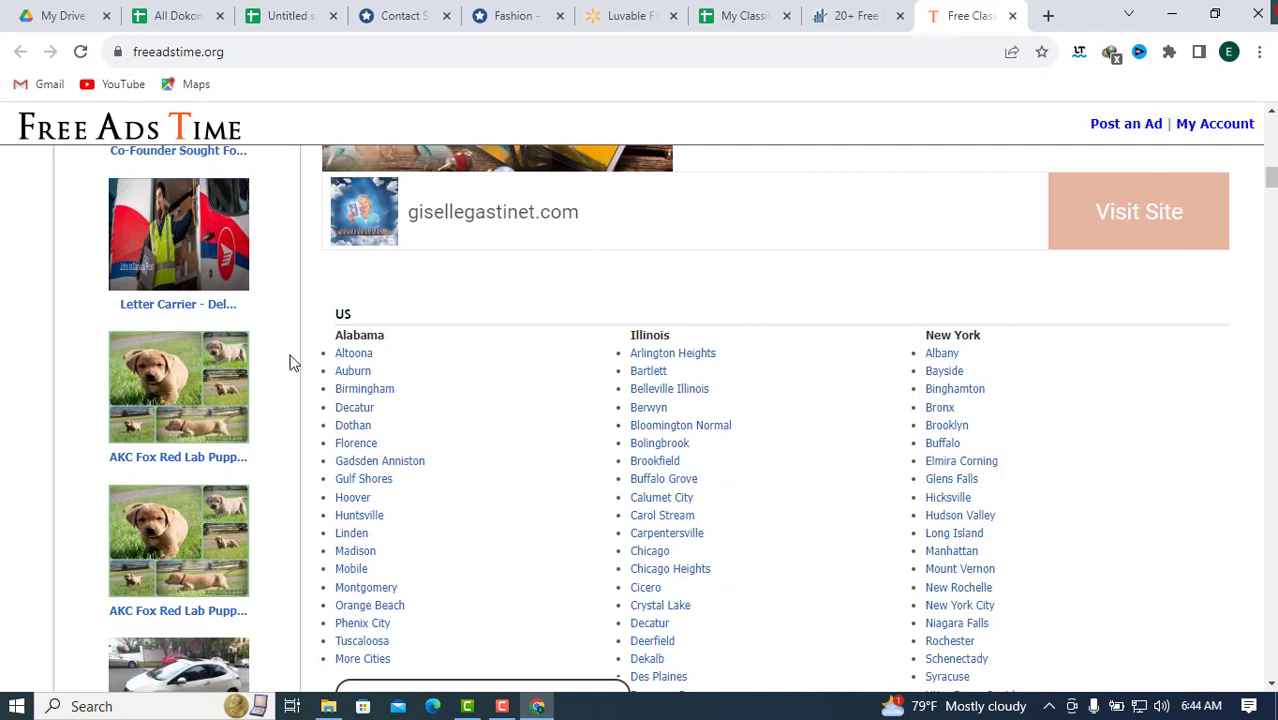
Step: Open the Altoona classifieds under Alabama and look through the page's listings and categories
click(364, 355)
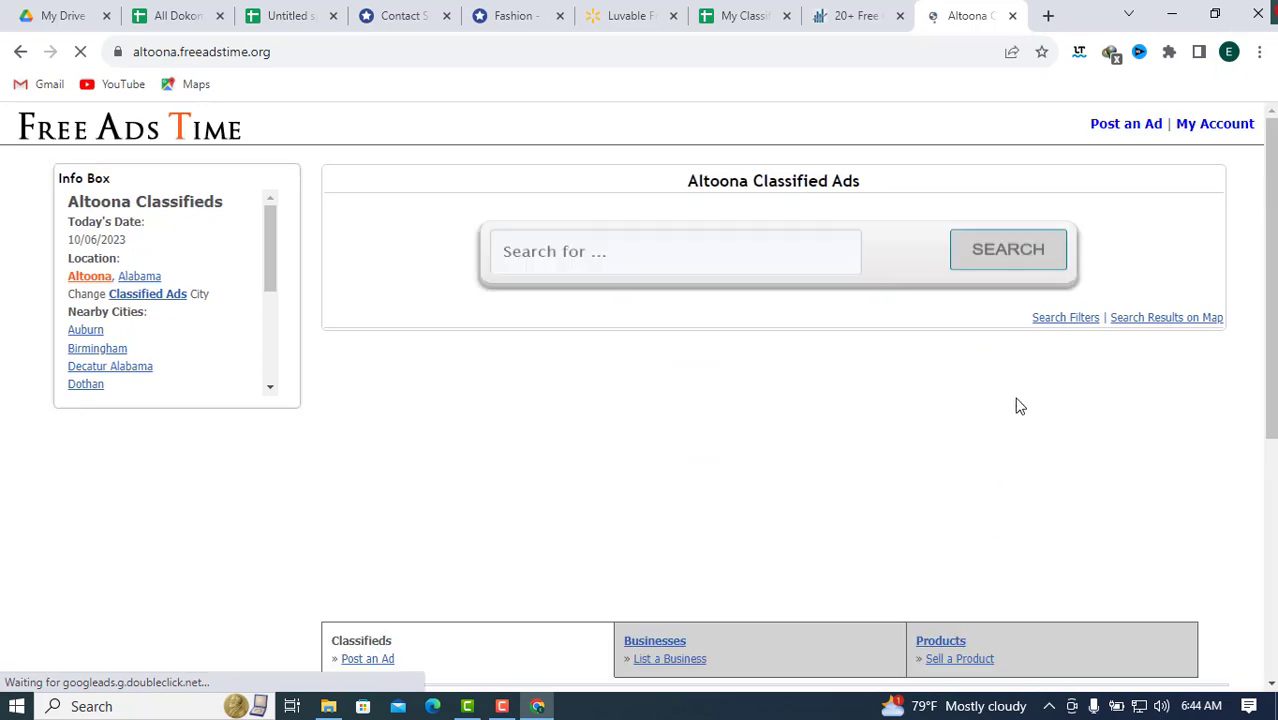
scroll(918, 438, down, 2)
scroll(916, 438, down, 2)
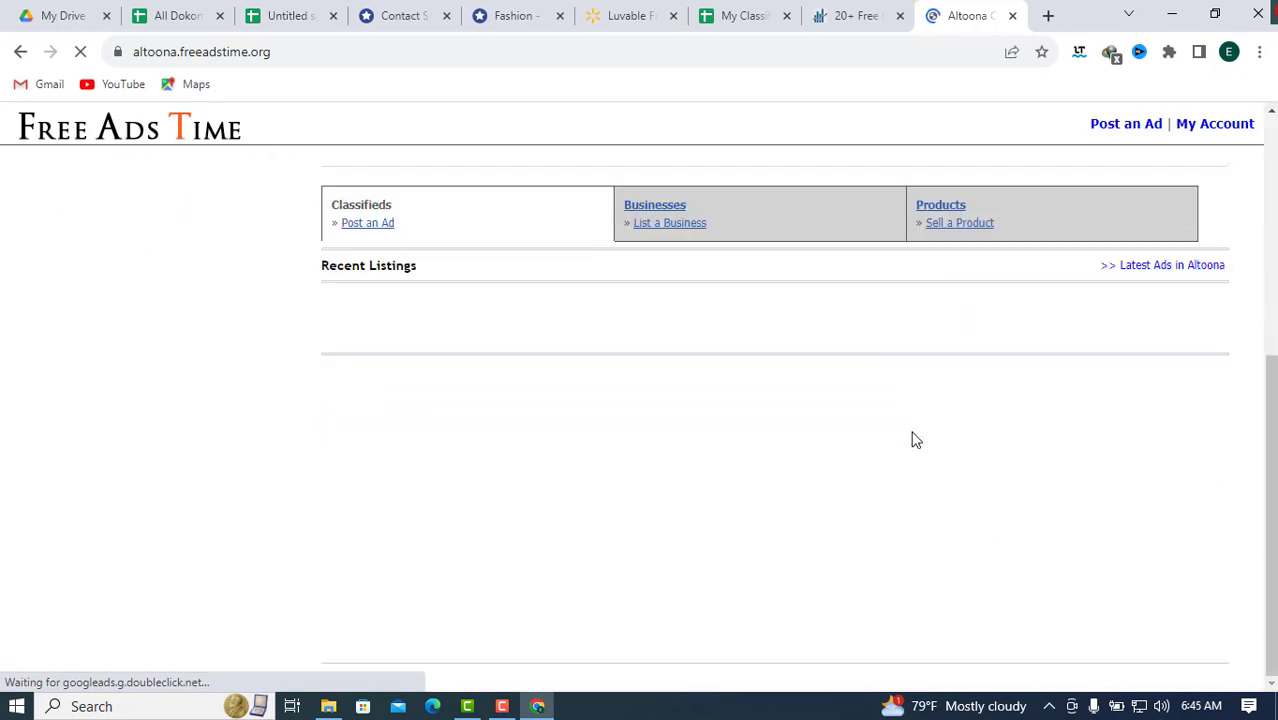
scroll(916, 440, down, 7)
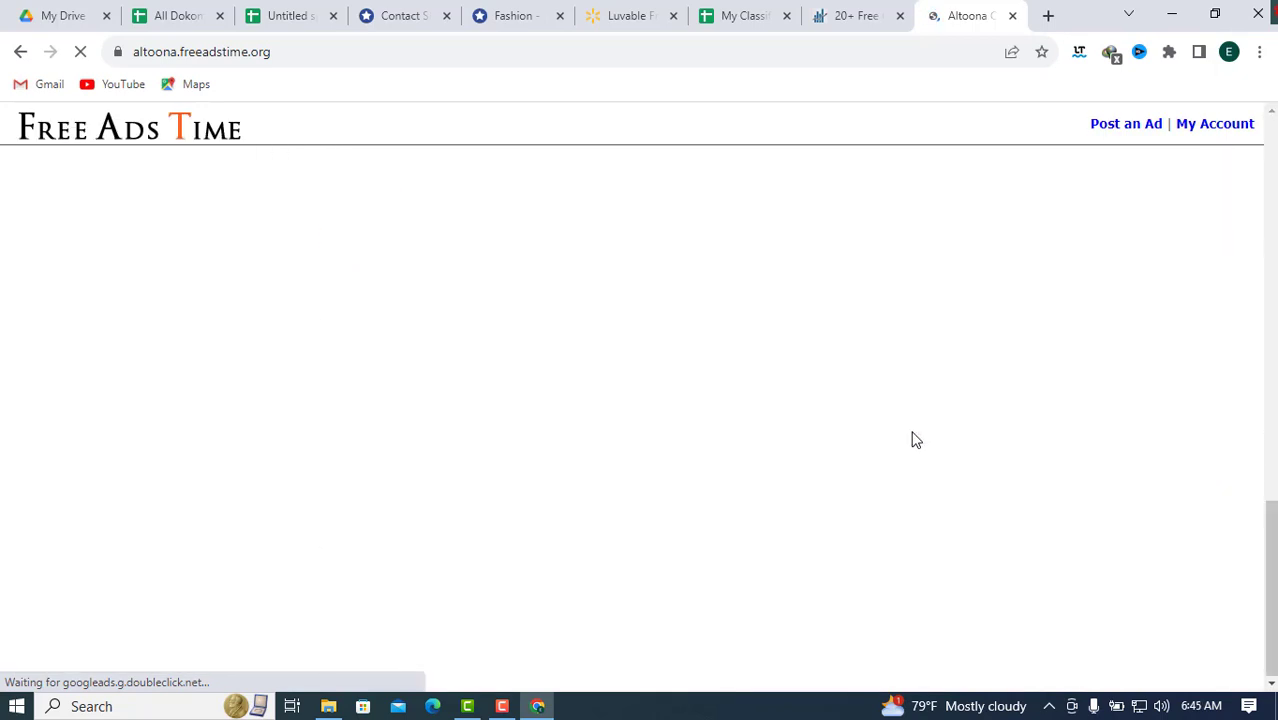
scroll(916, 440, down, 4)
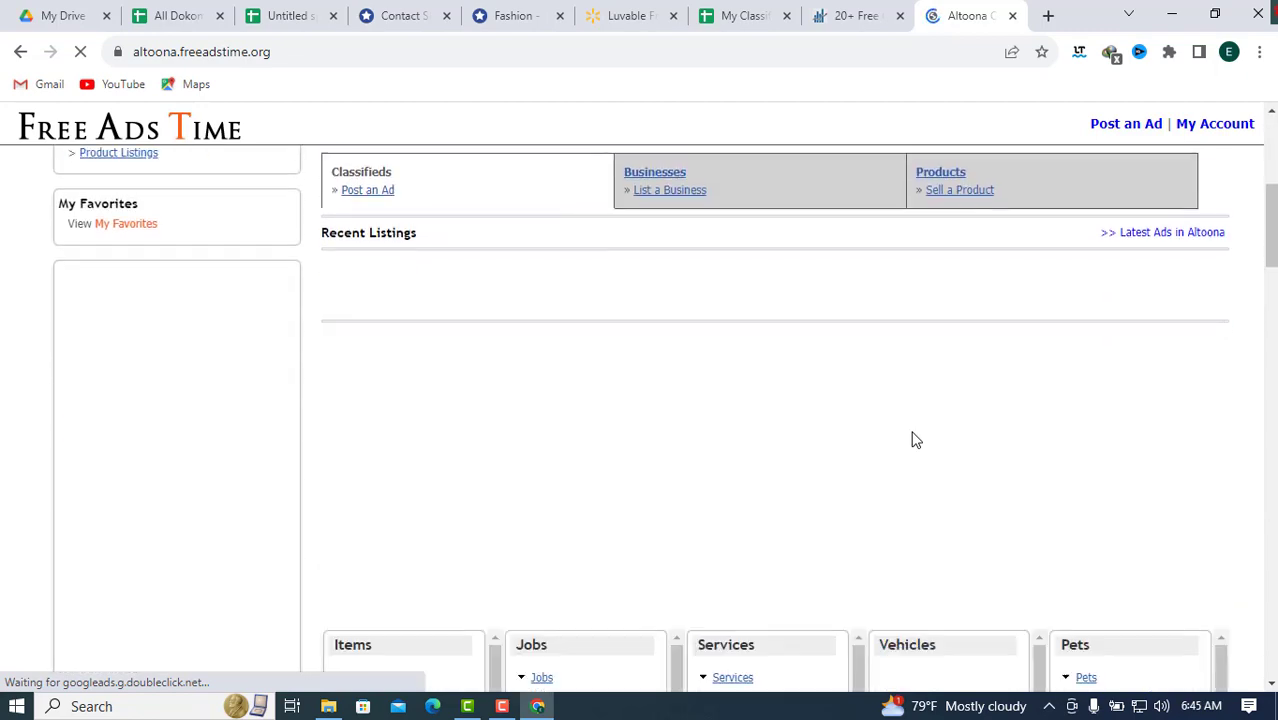
scroll(916, 440, down, 8)
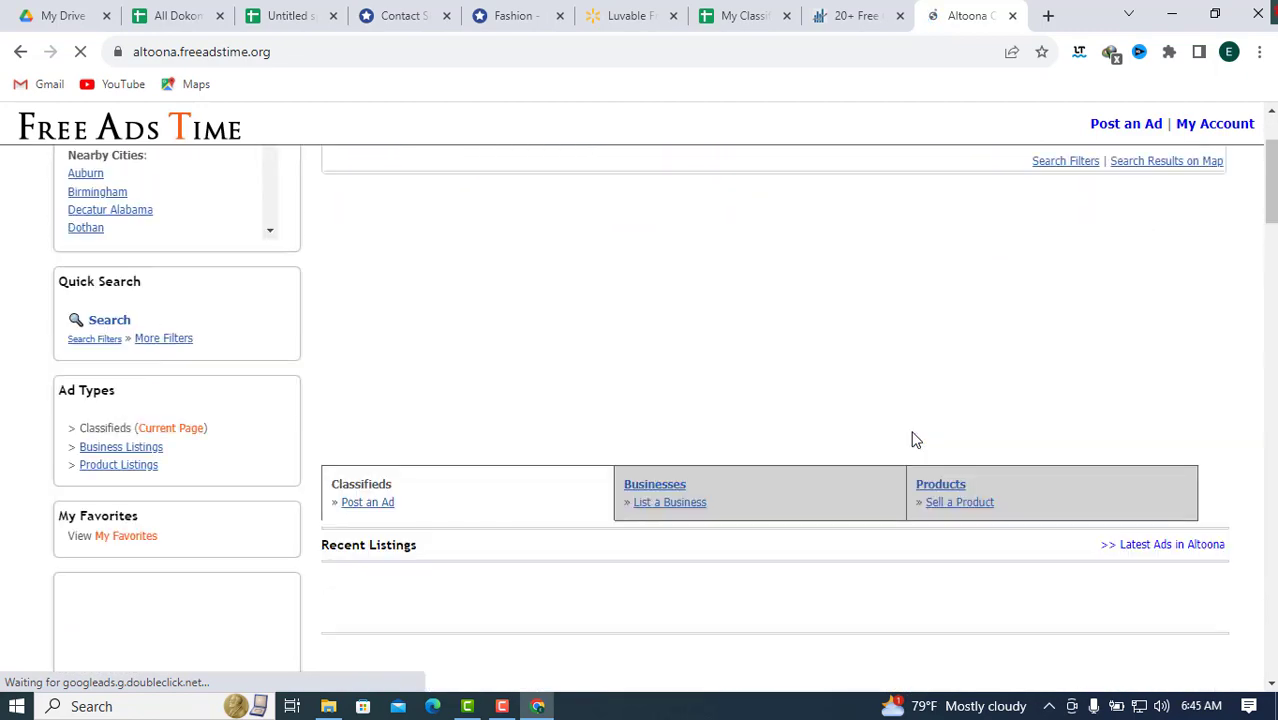
Step: Return to the Free Ads Time home page and open the USA area
click(85, 133)
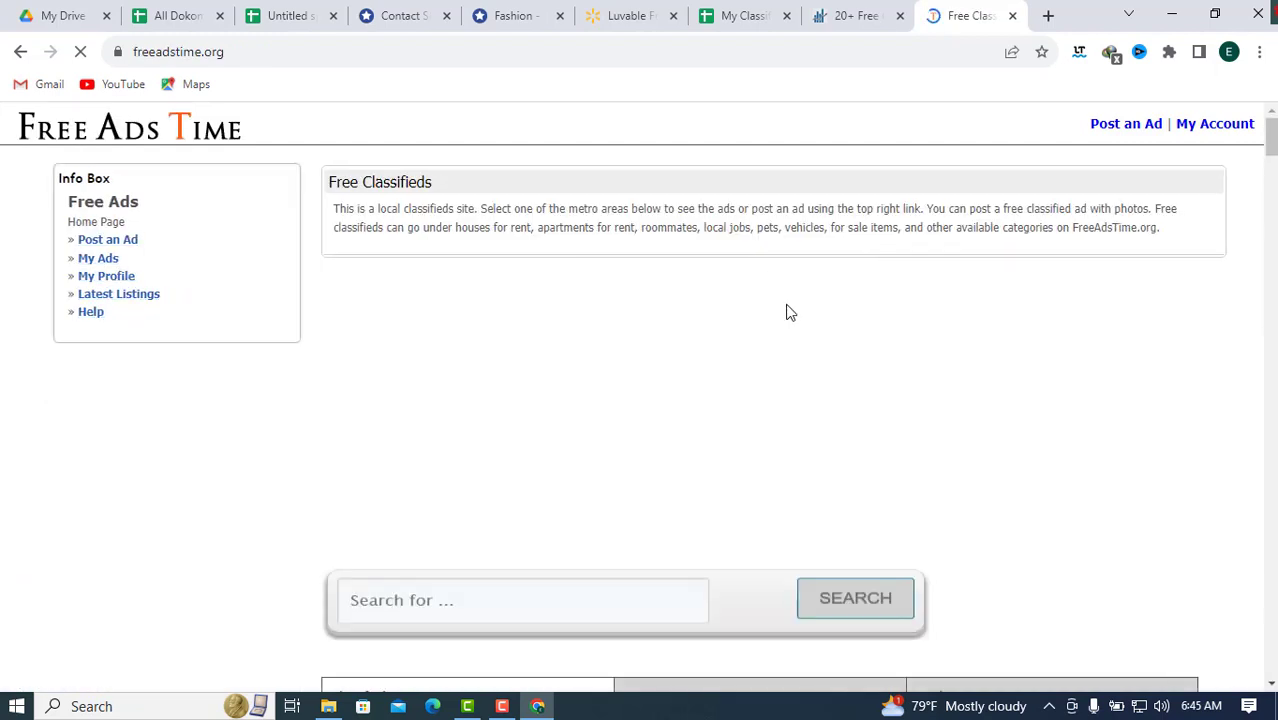
scroll(786, 313, down, 4)
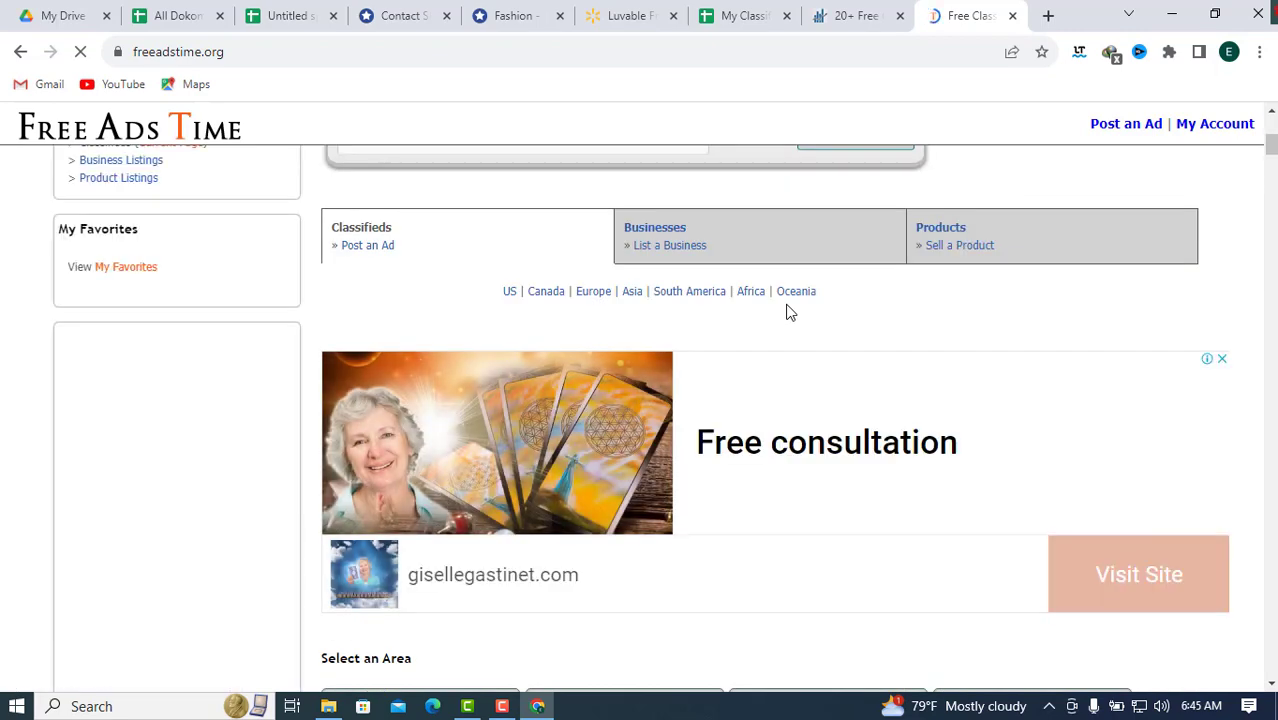
scroll(786, 313, down, 4)
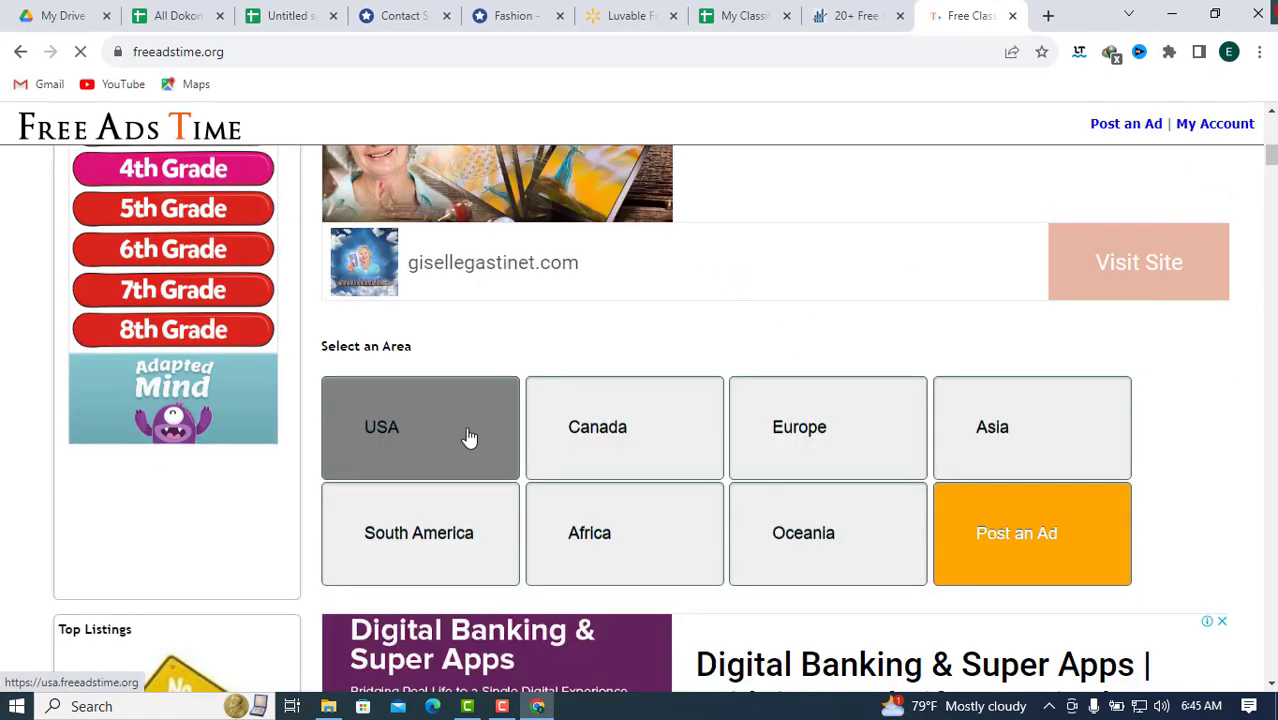
click(469, 437)
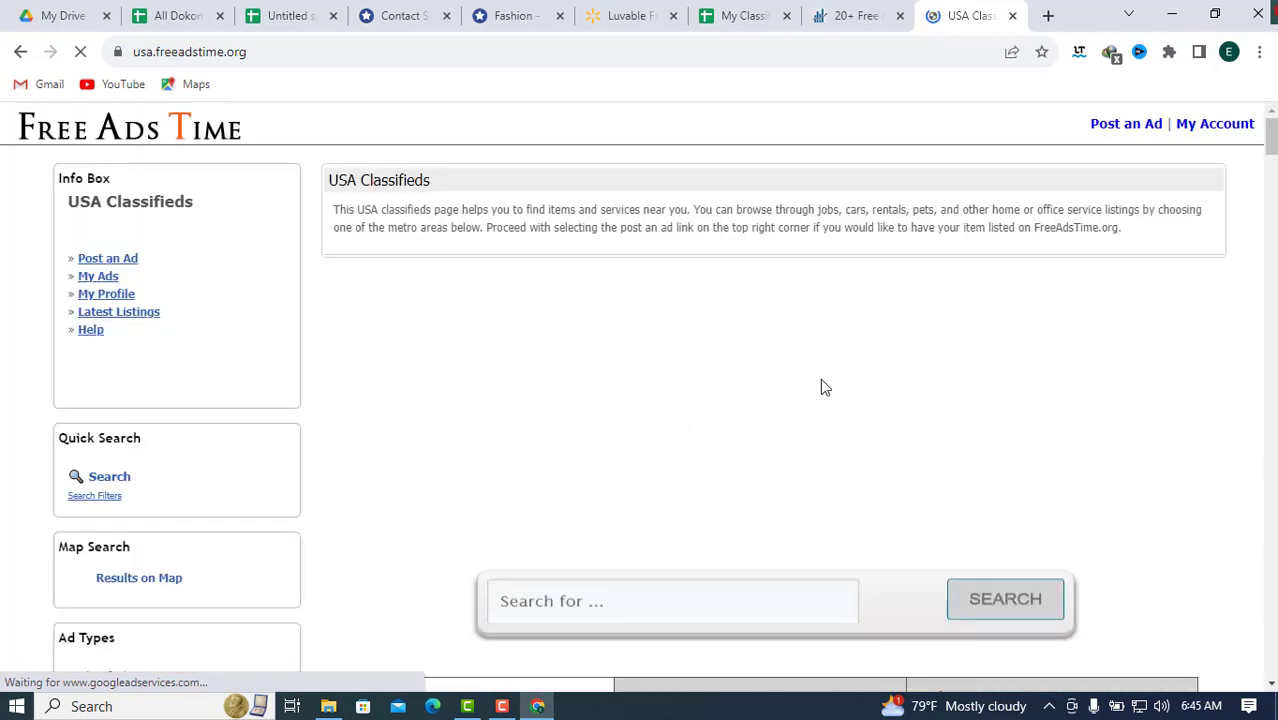
Step: Examine the city lists on the USA classifieds page and close the Free Ads Time browser tab
scroll(820, 380, down, 3)
scroll(818, 378, down, 10)
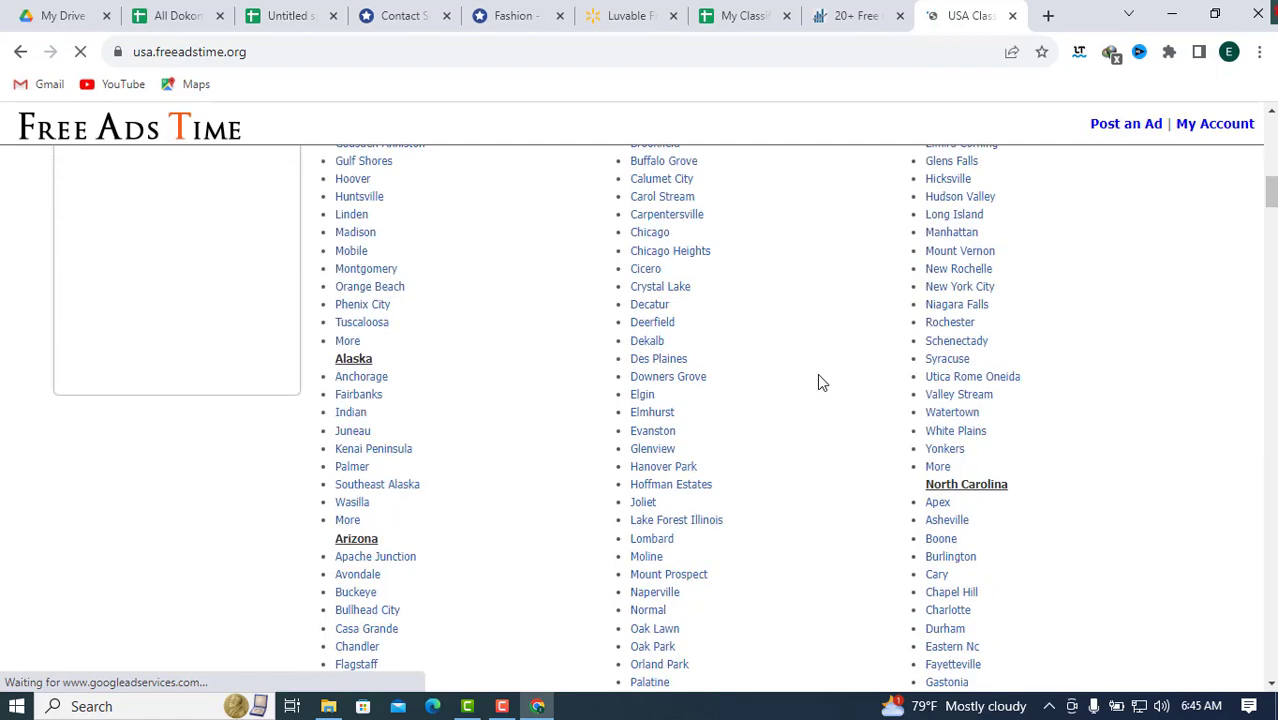
scroll(818, 380, down, 14)
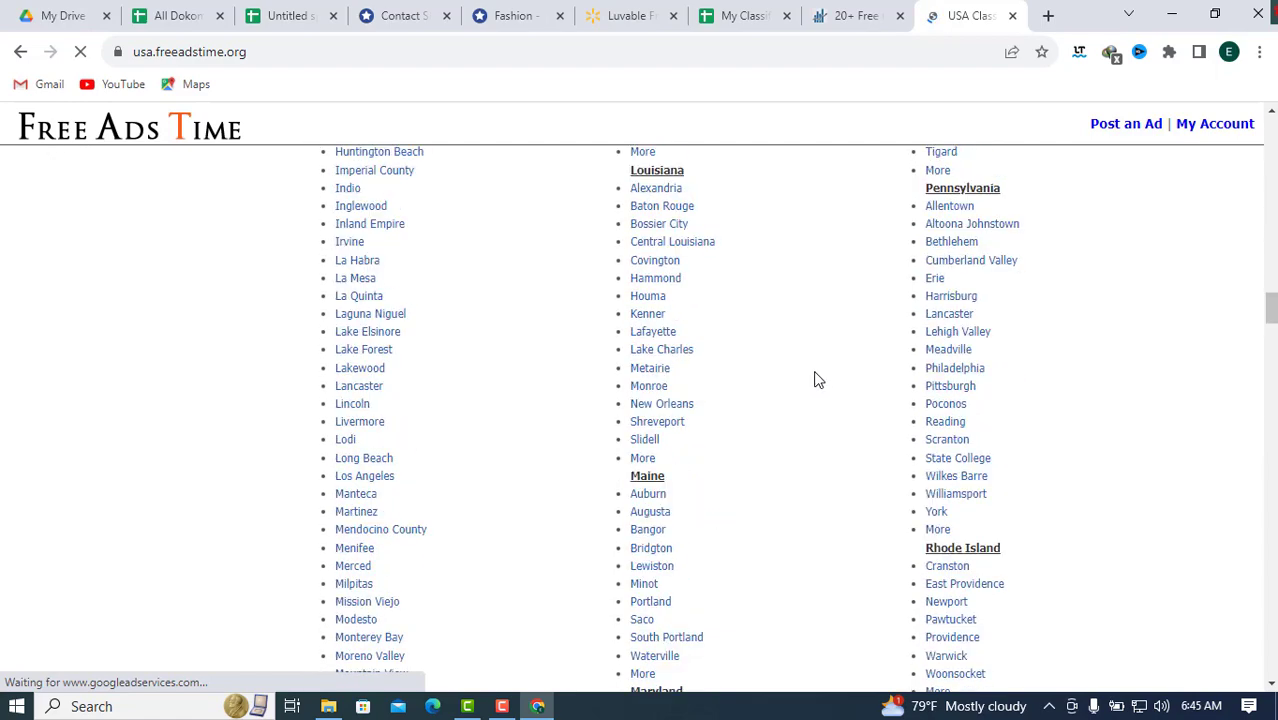
scroll(818, 380, up, 20)
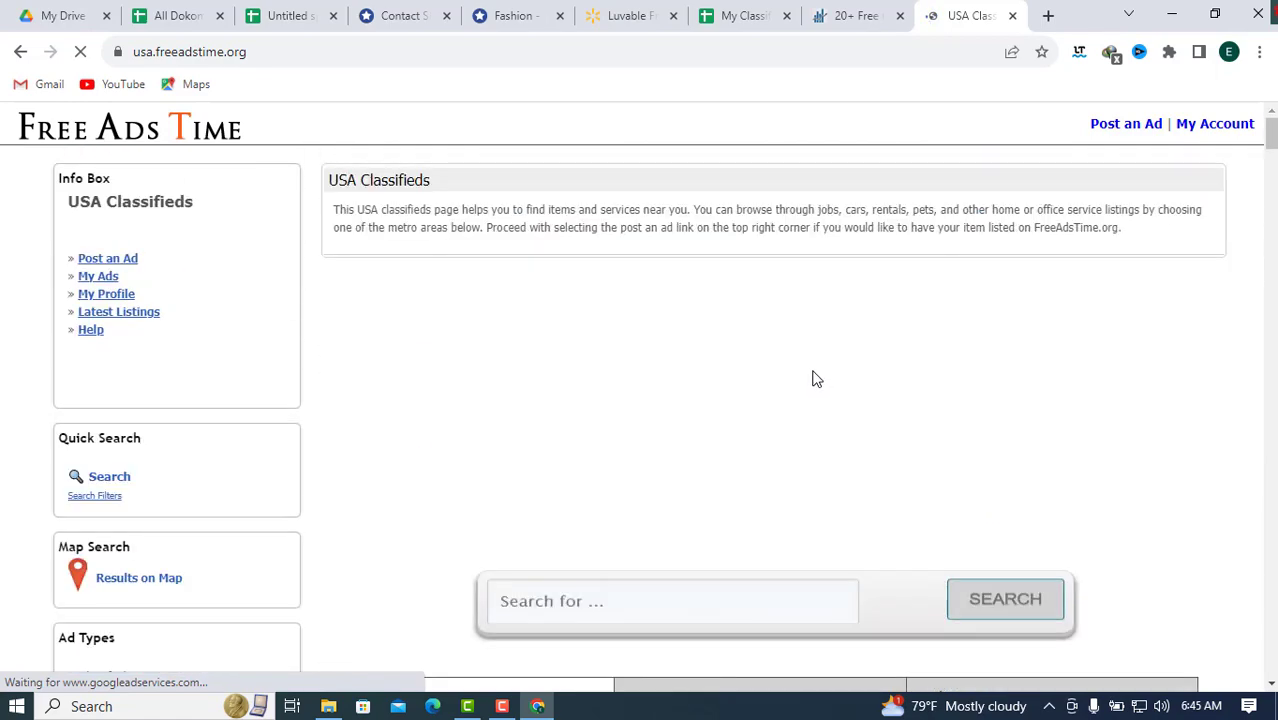
scroll(815, 378, down, 8)
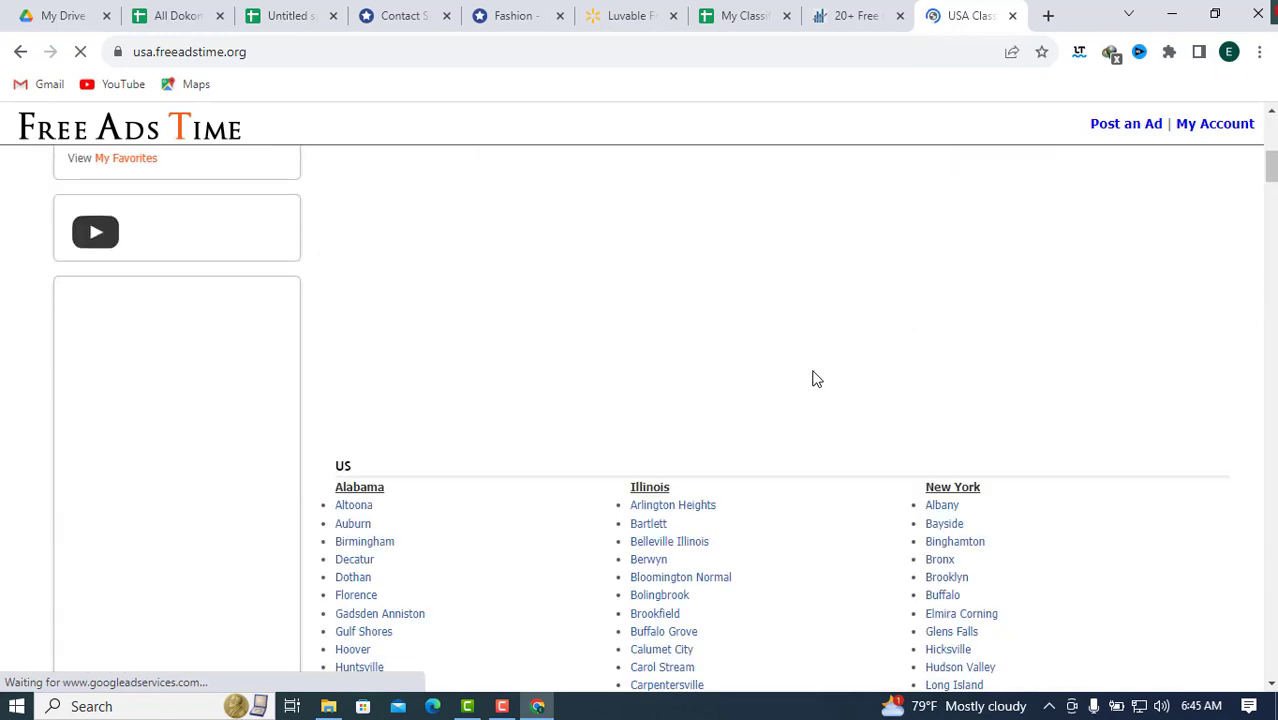
scroll(815, 378, down, 4)
scroll(815, 378, up, 12)
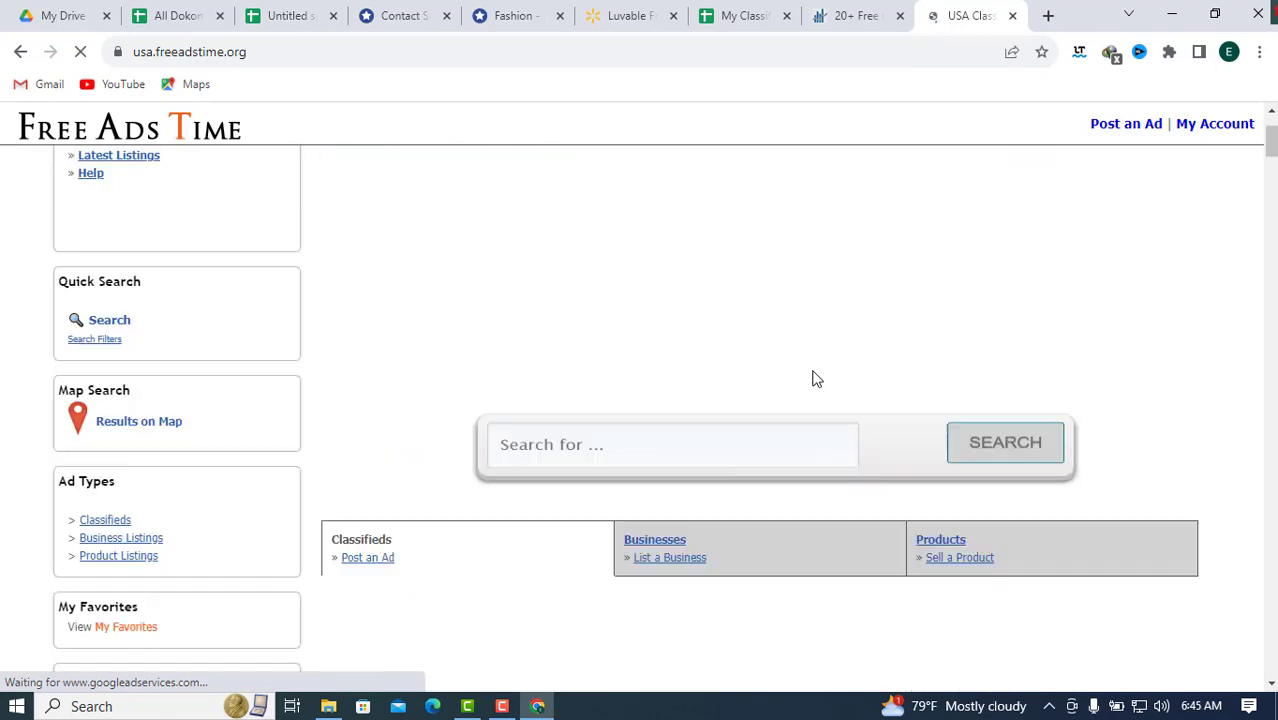
scroll(815, 378, down, 8)
scroll(813, 374, up, 3)
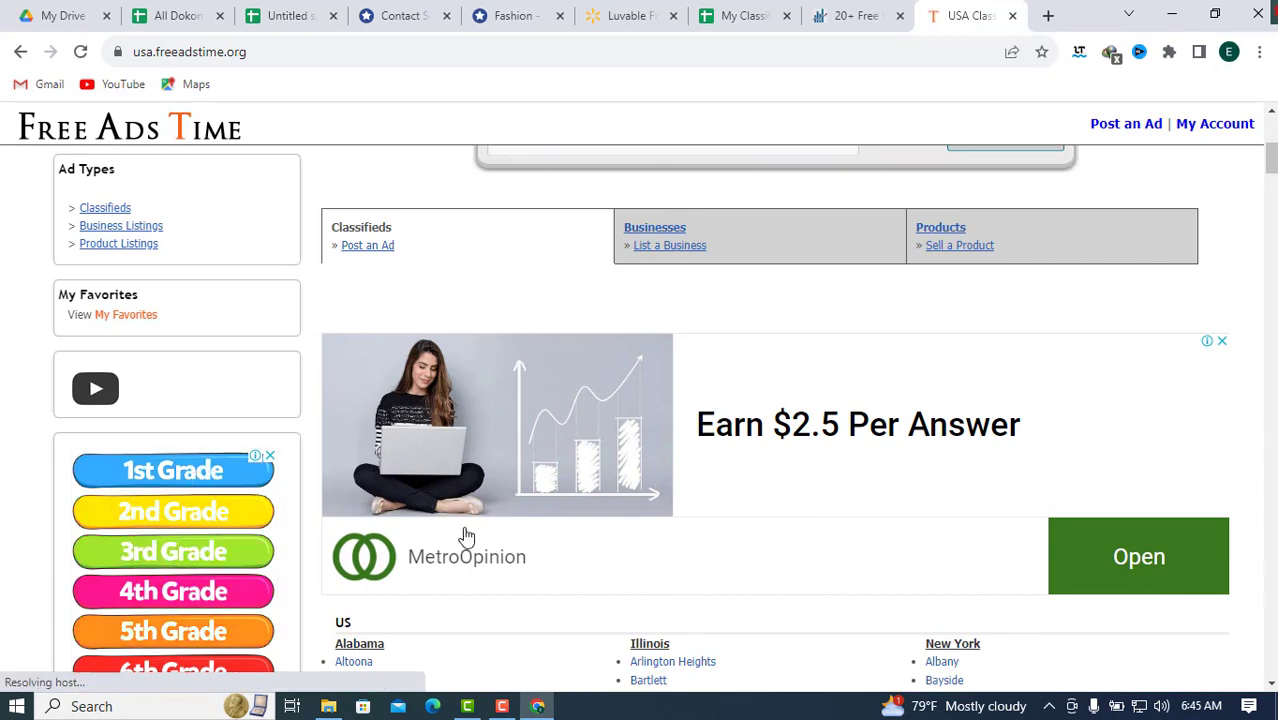
scroll(741, 481, up, 5)
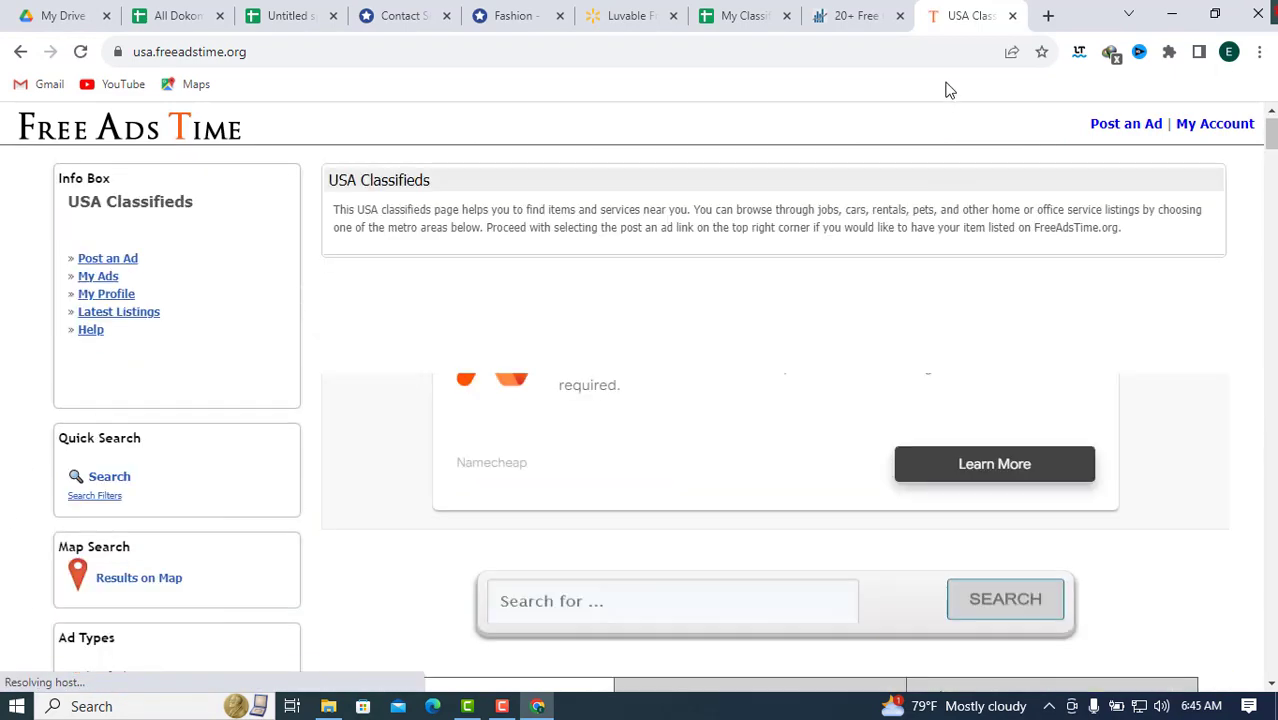
click(1012, 17)
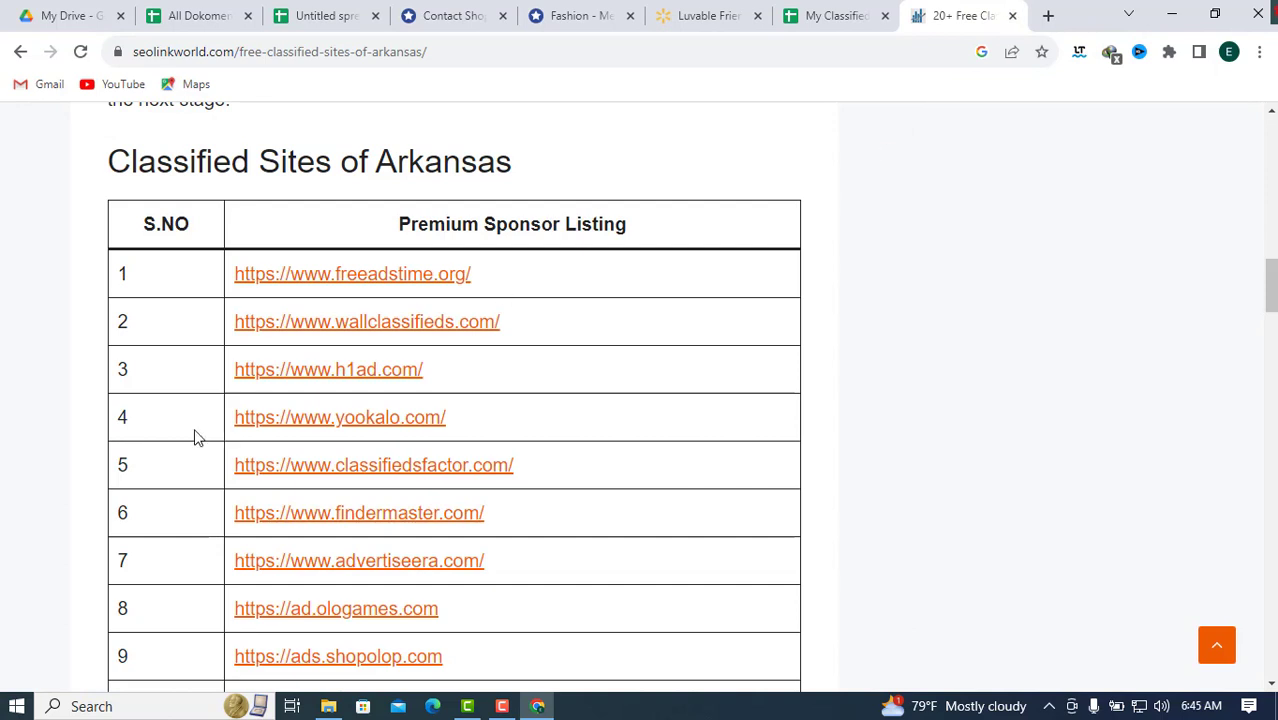
Step: Open the wallclassifieds.com link from the Arkansas classified sites list in a new tab, checking the tracking spreadsheet while the site loads
right_click(375, 325)
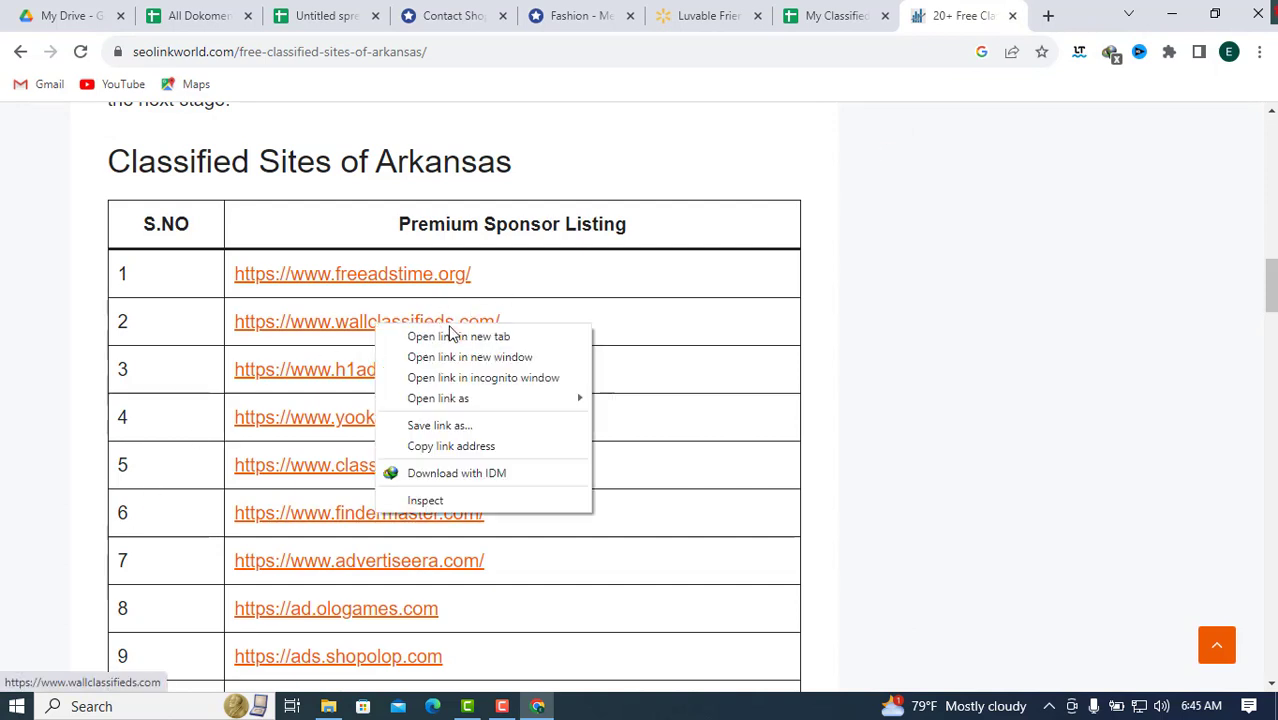
click(458, 337)
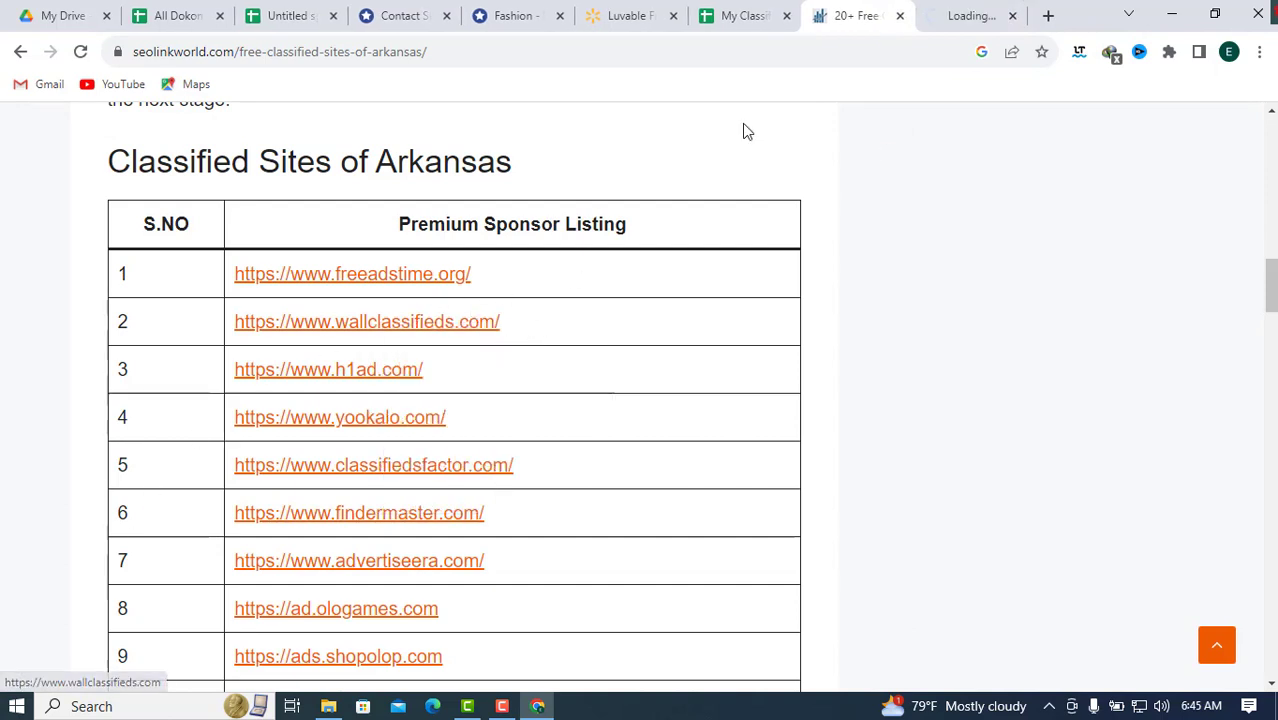
click(967, 15)
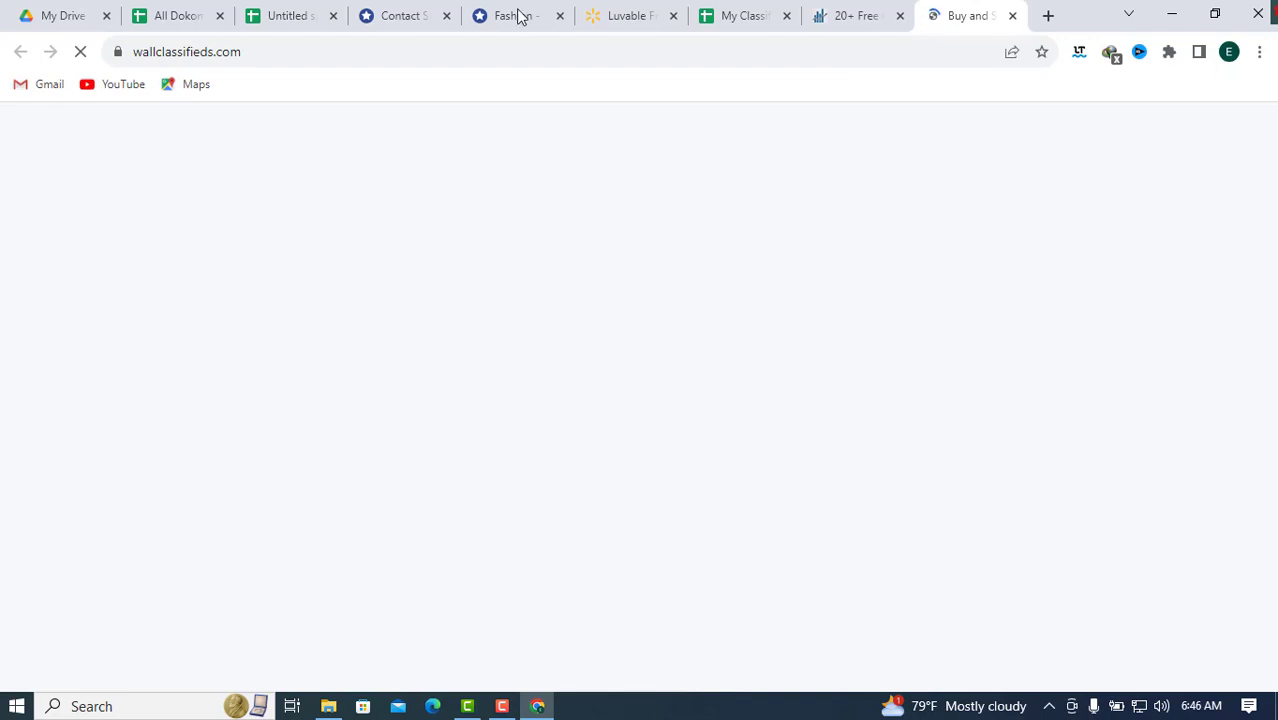
click(288, 15)
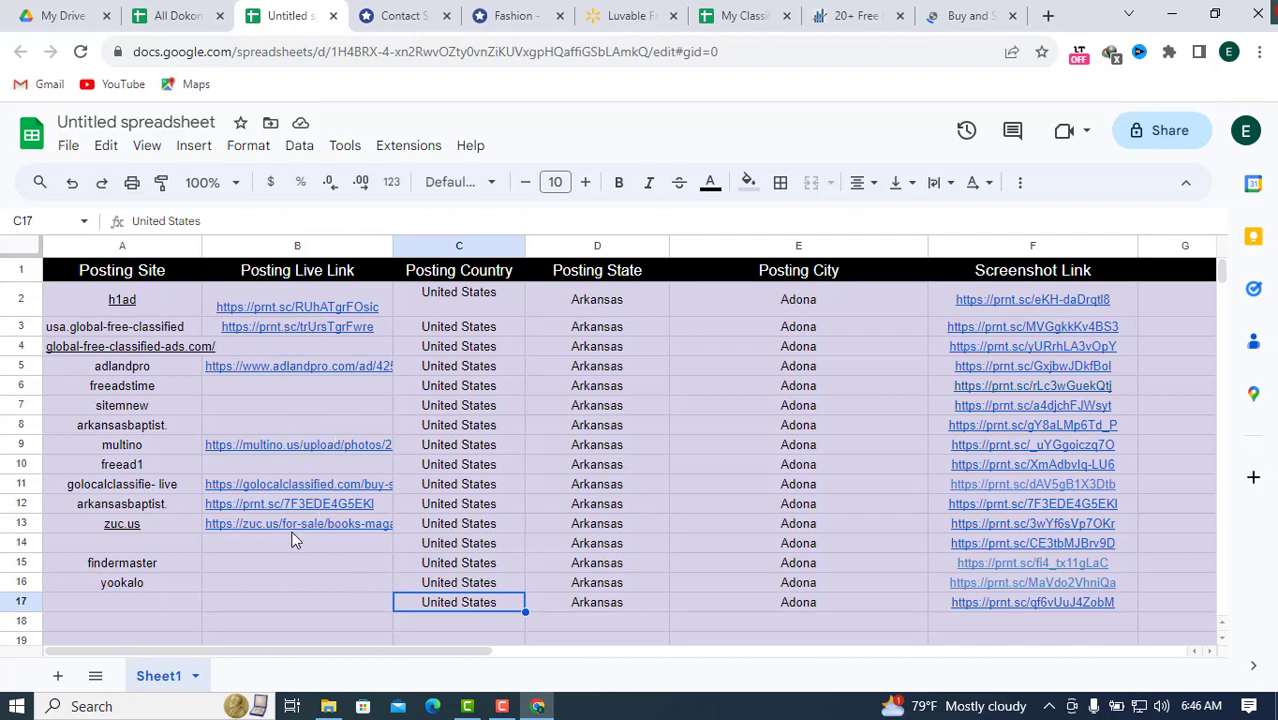
click(958, 12)
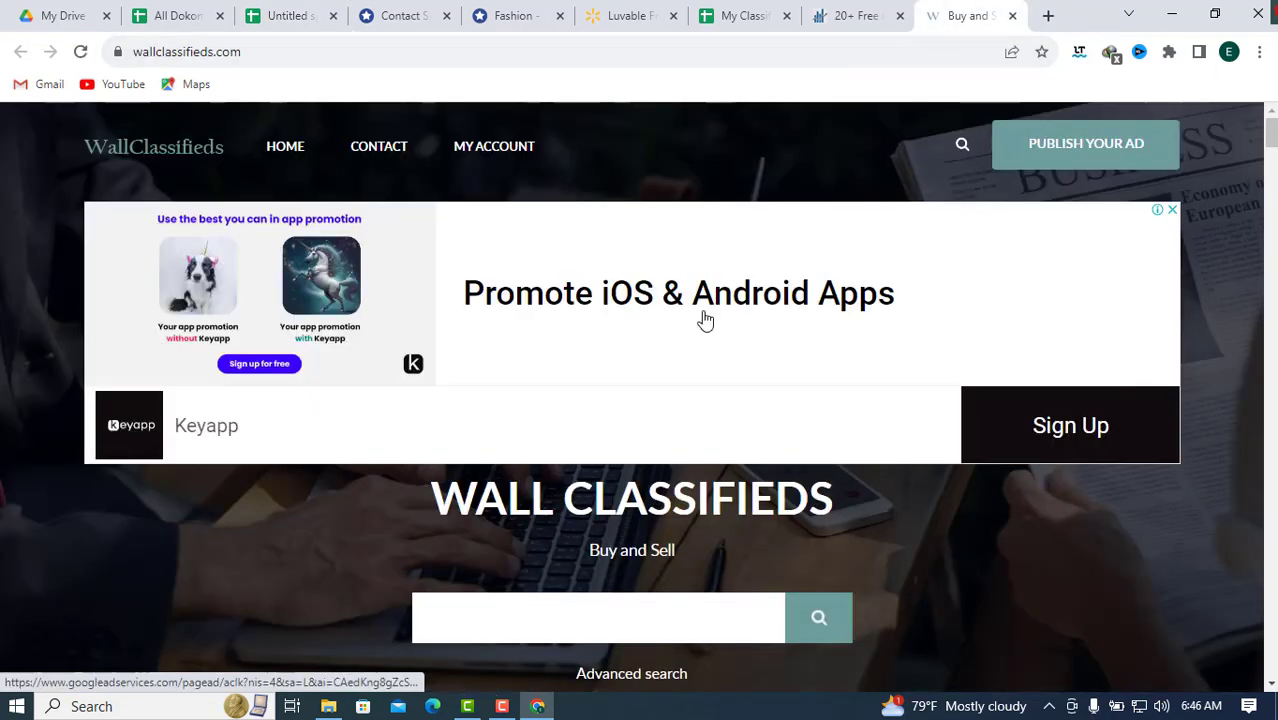
Step: Examine the WallClassifieds home page, including its country choices, city and category browsing and US states list
scroll(805, 320, down, 3)
scroll(803, 313, up, 3)
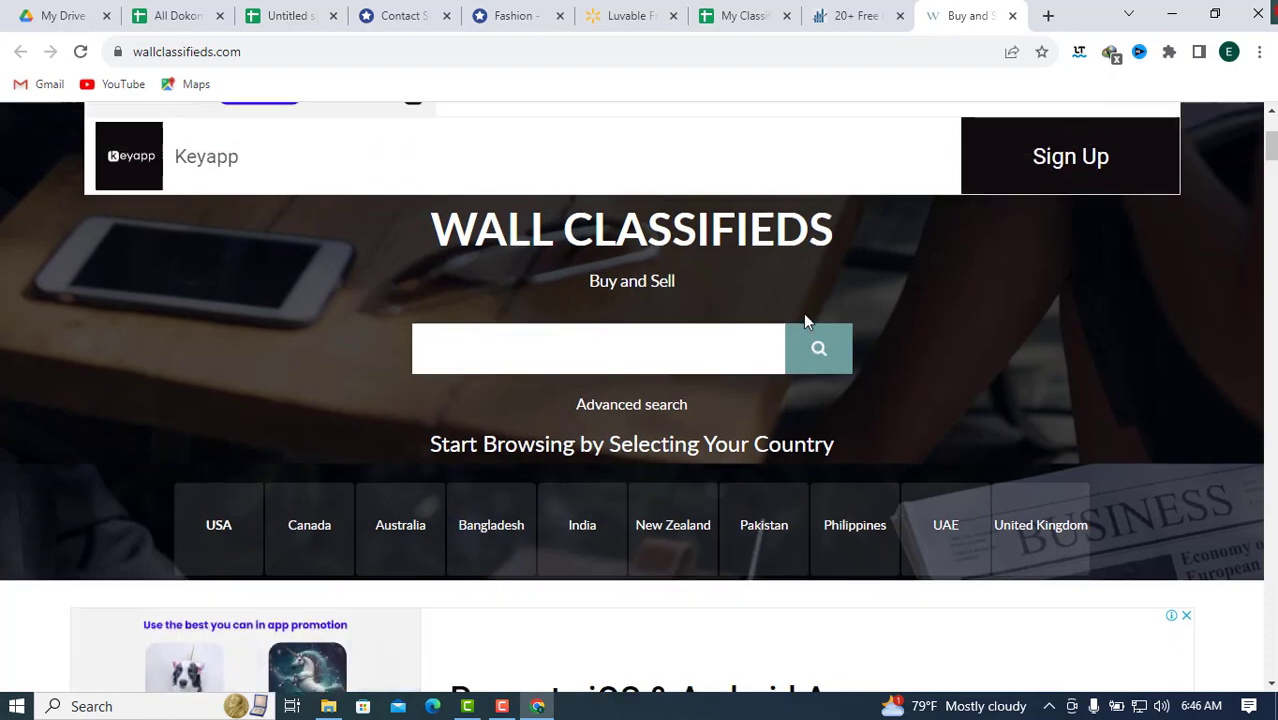
scroll(803, 313, down, 5)
scroll(803, 313, down, 12)
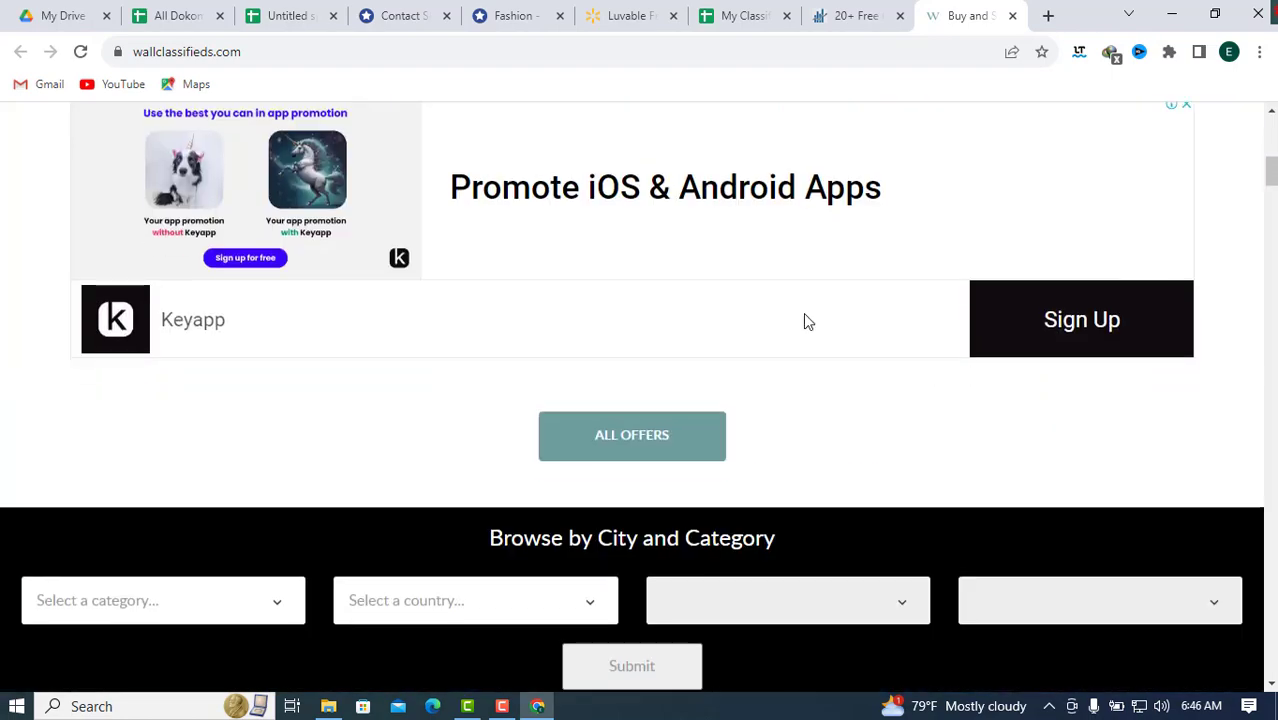
scroll(803, 313, up, 6)
scroll(808, 321, up, 6)
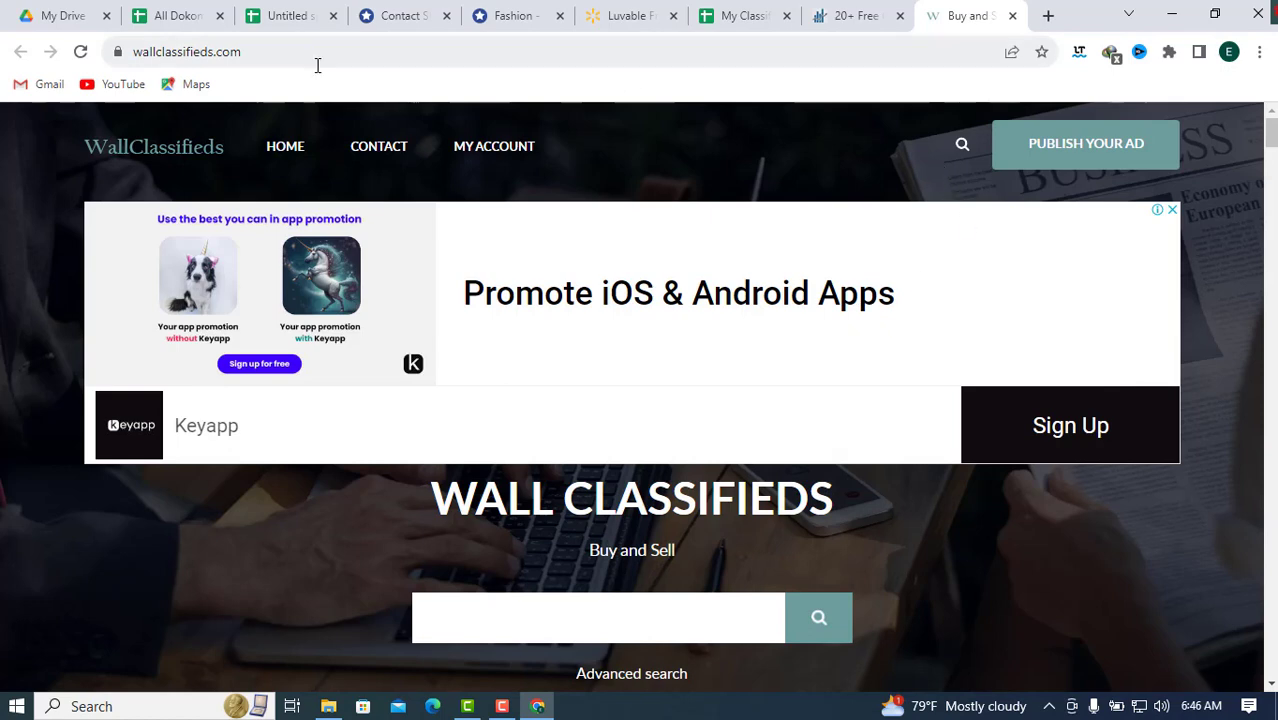
click(285, 156)
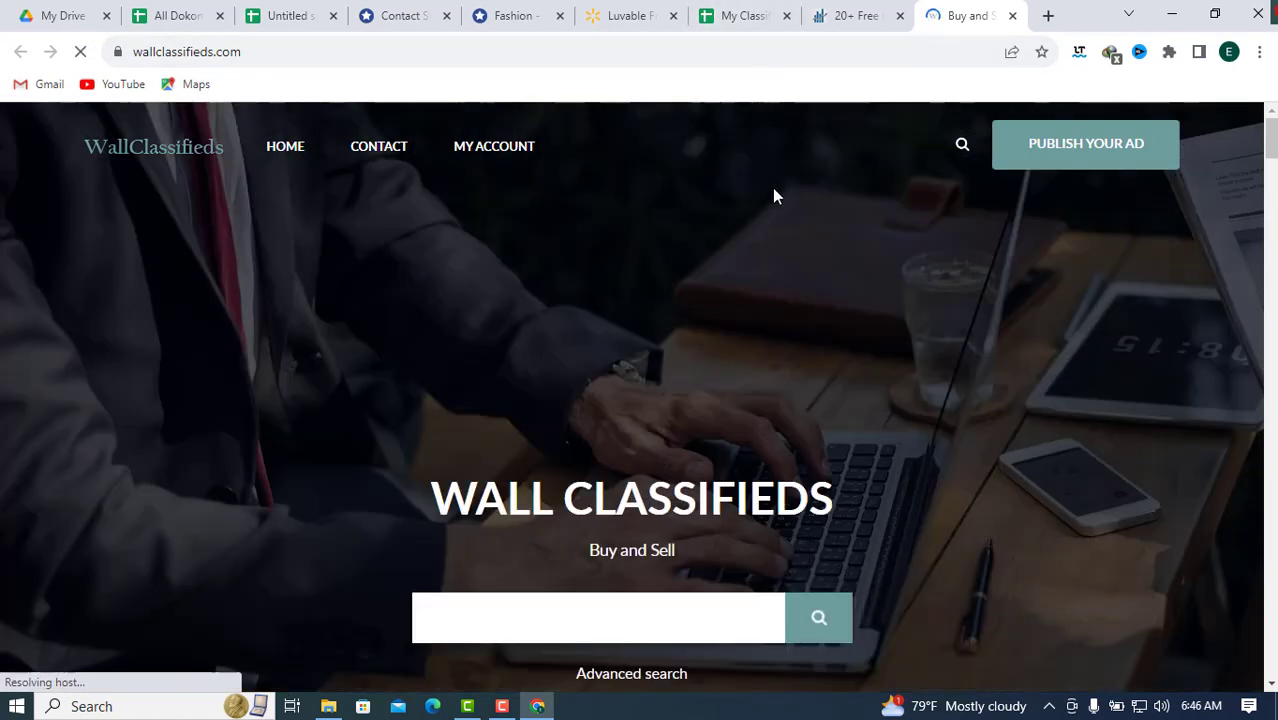
scroll(787, 266, down, 10)
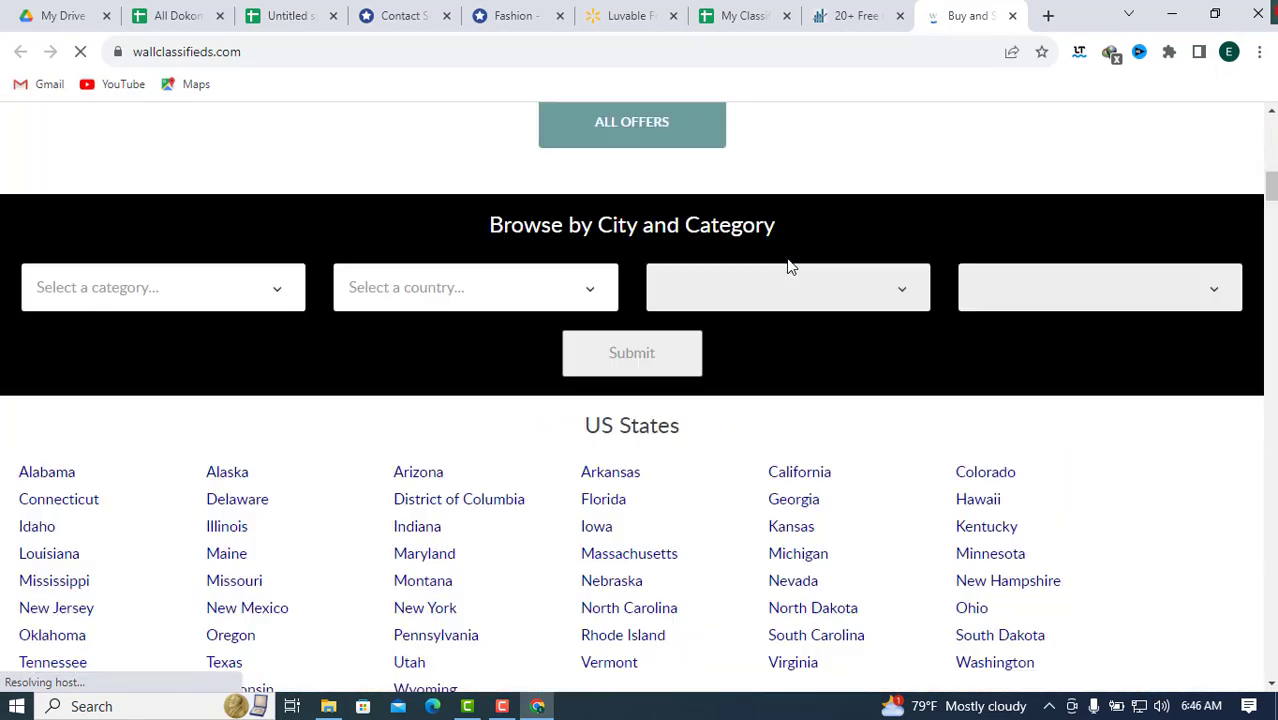
scroll(787, 266, down, 2)
scroll(632, 455, up, 5)
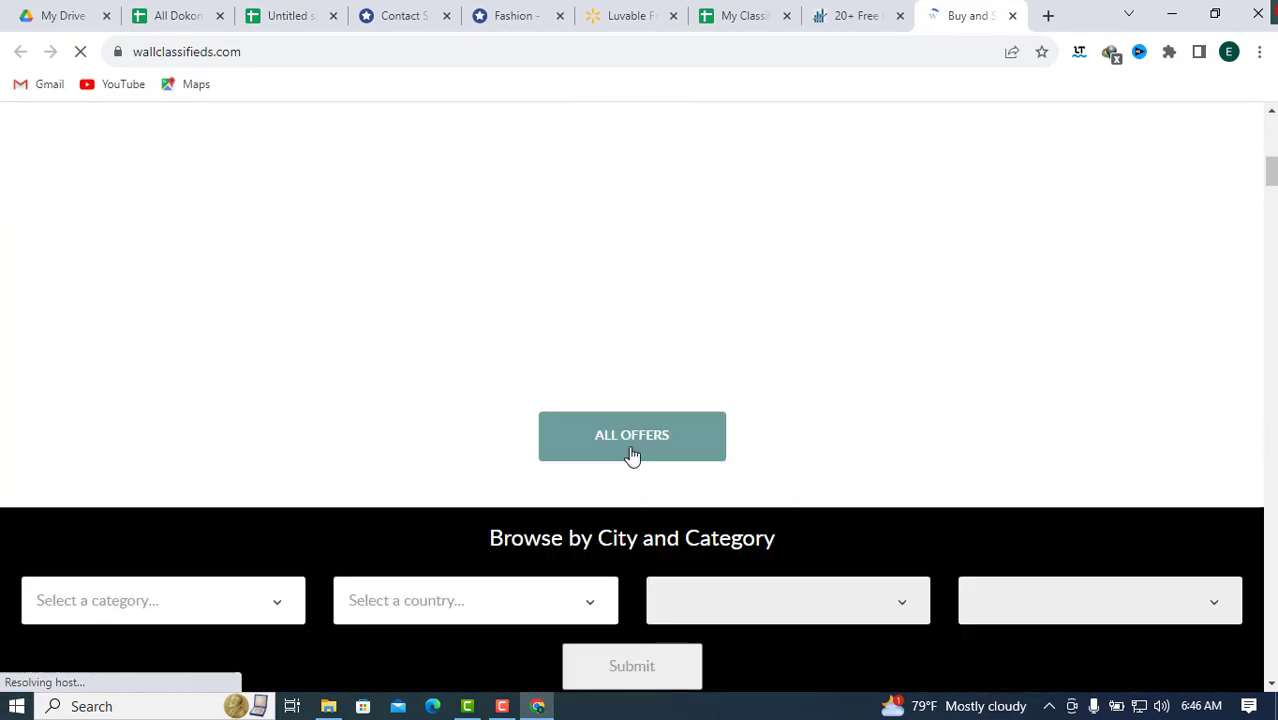
Step: Open all offers on WallClassifieds, look over the search results and close the site's browser tab
click(632, 440)
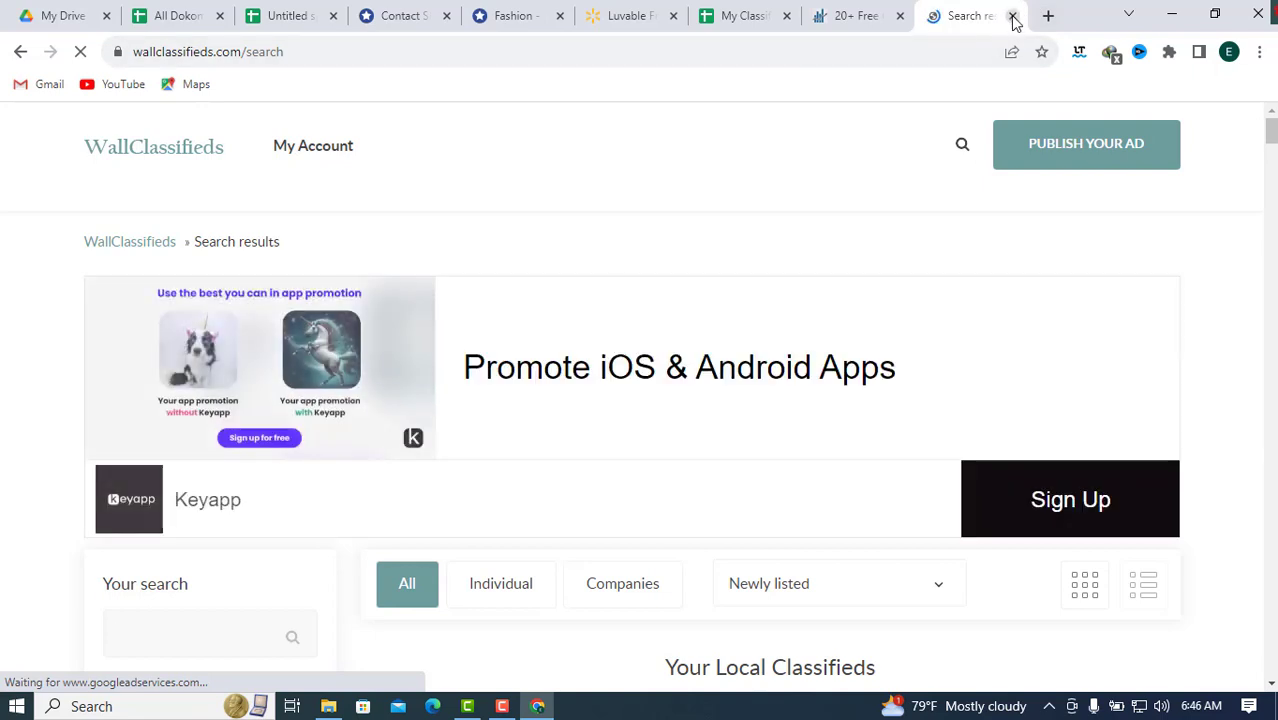
scroll(987, 509, down, 5)
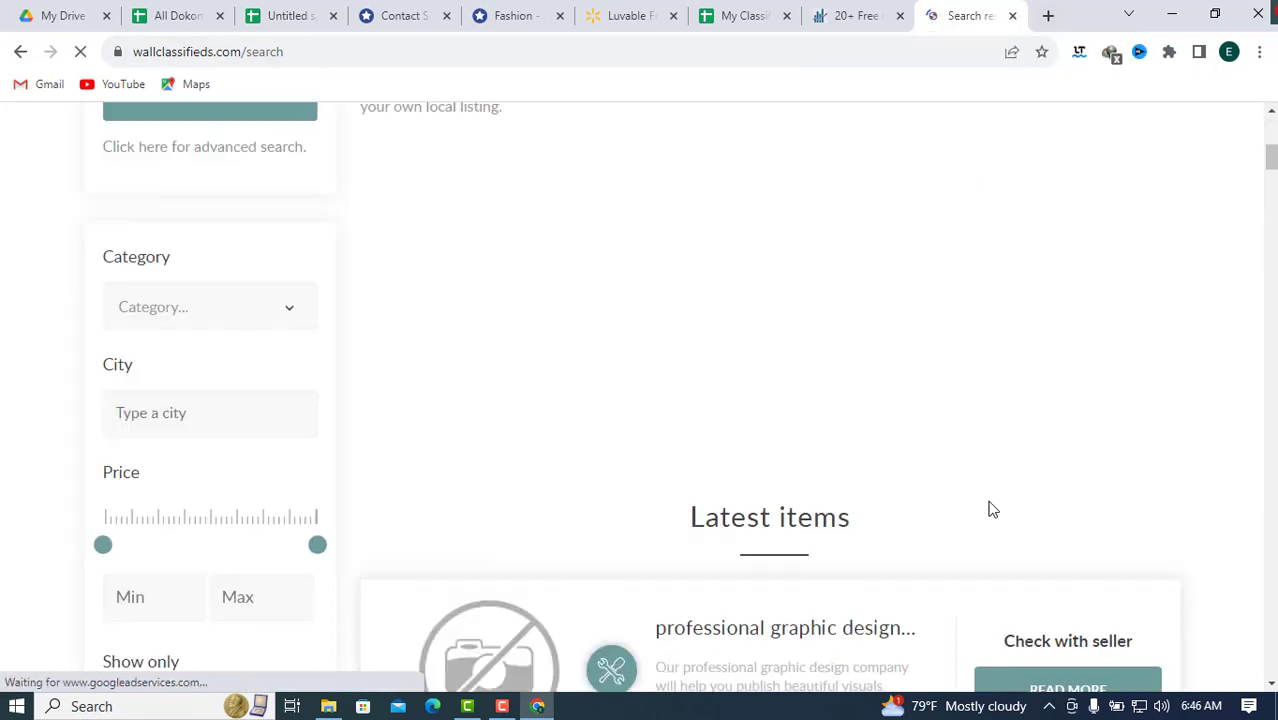
click(1013, 16)
Step: Check the tracking spreadsheet and review the Arkansas sites recorded in the My Classified Posting List spreadsheet
click(305, 10)
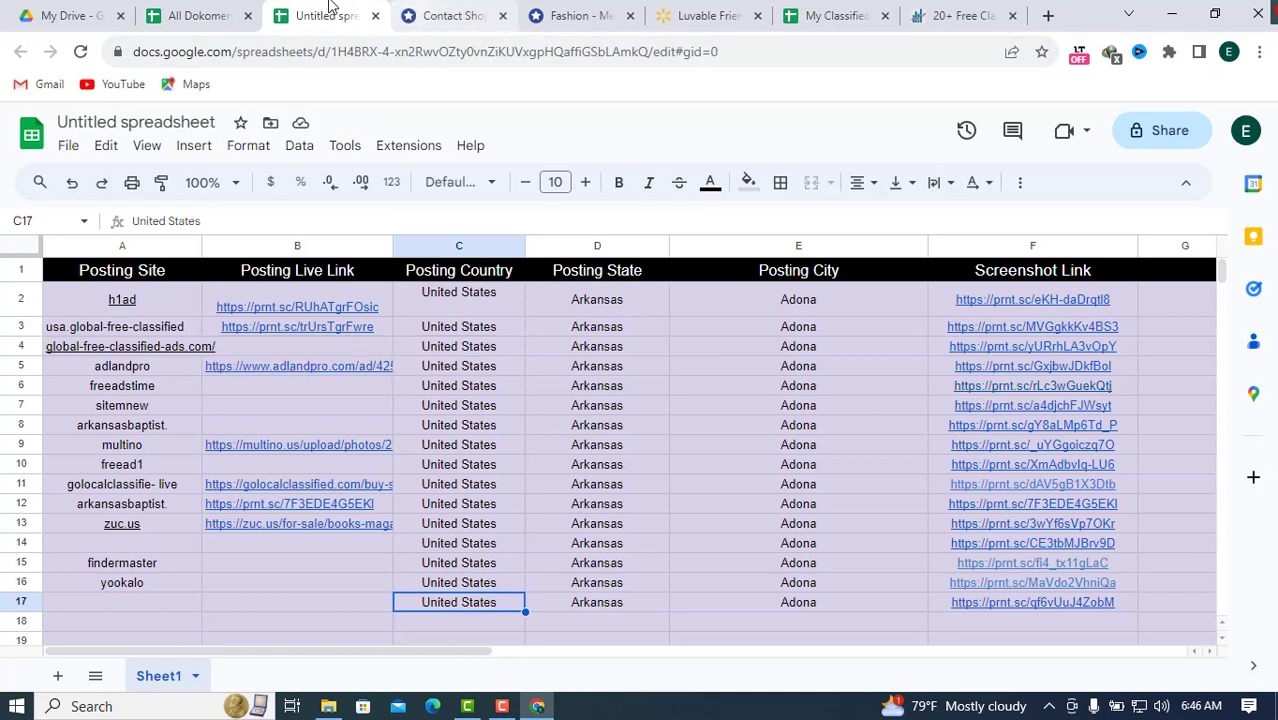
click(212, 8)
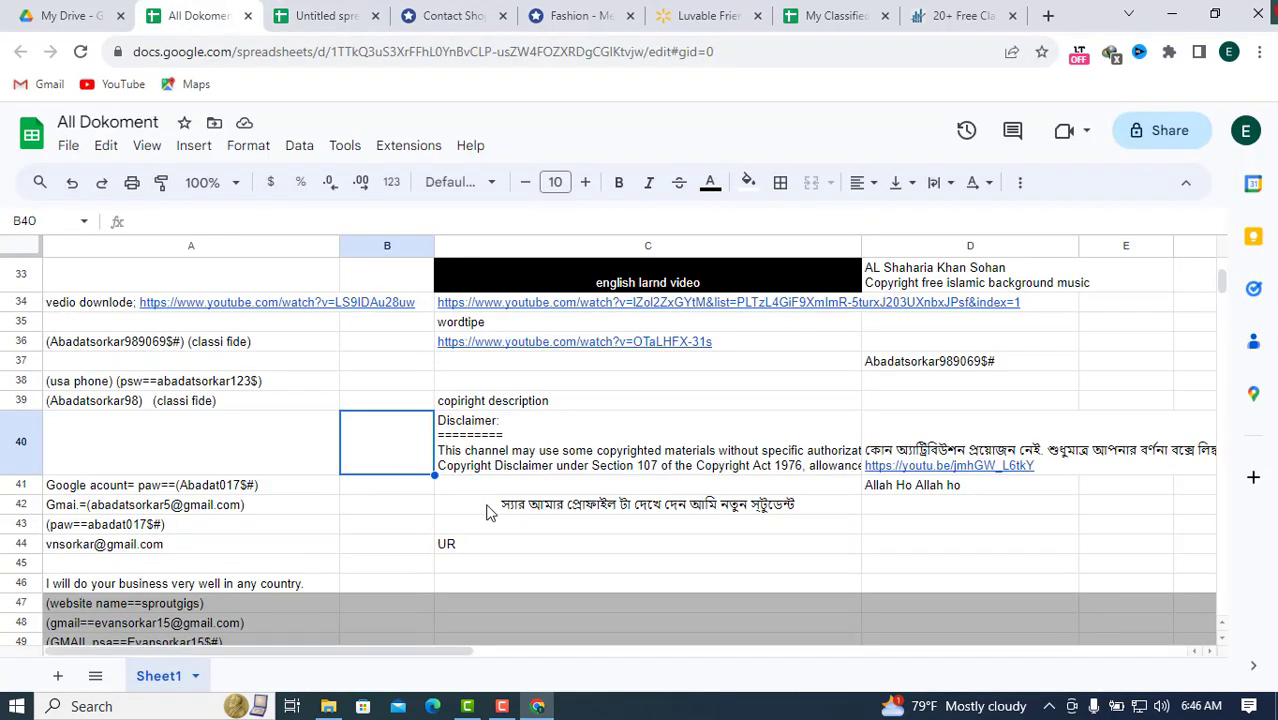
click(822, 15)
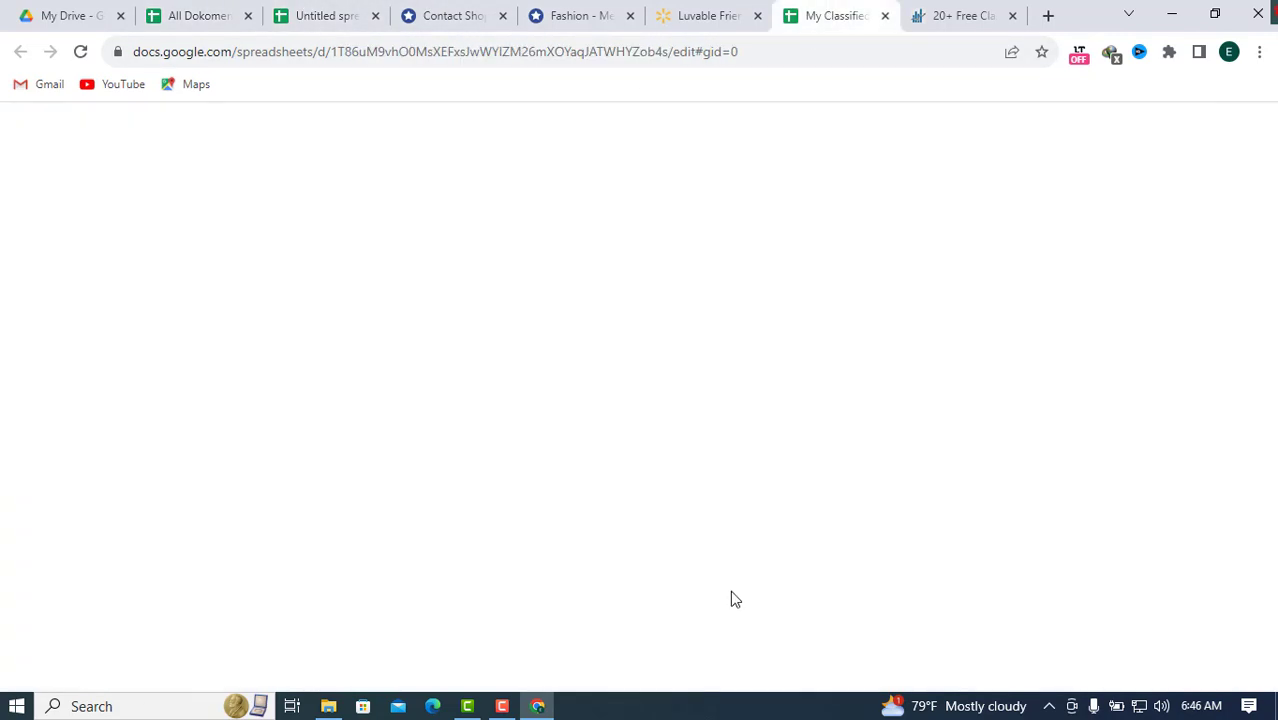
scroll(600, 526, down, 4)
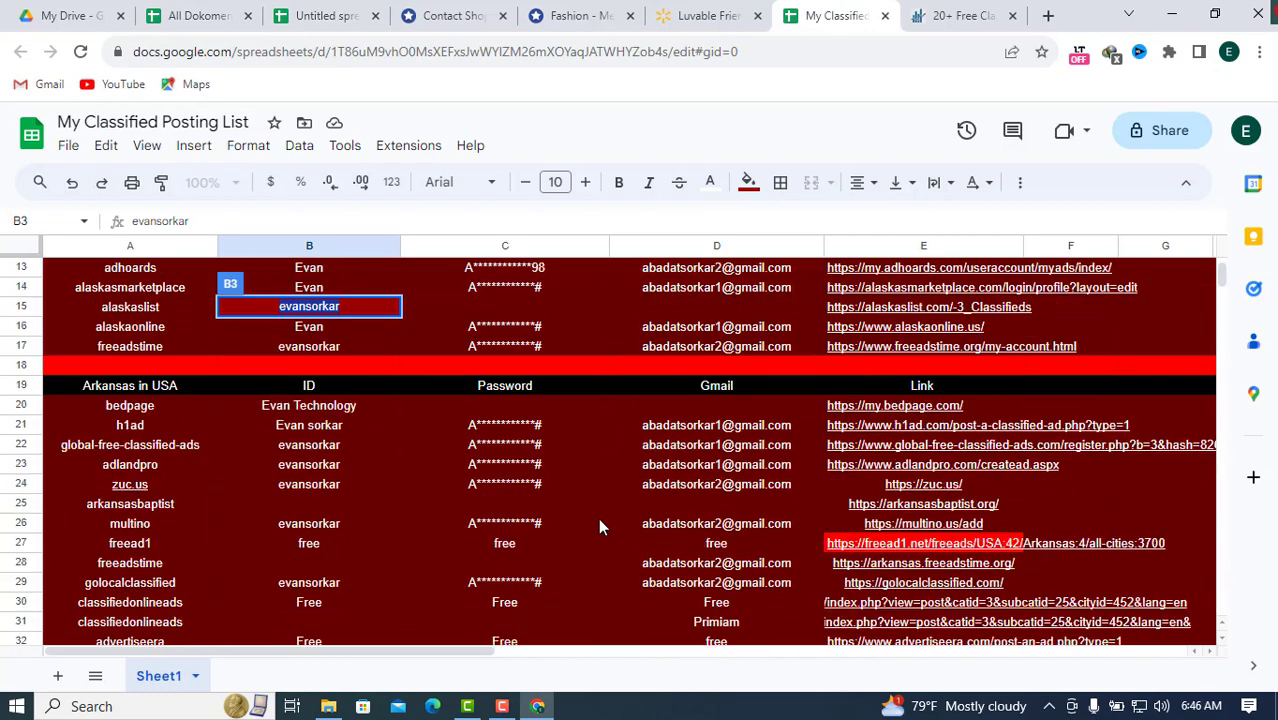
scroll(598, 525, down, 2)
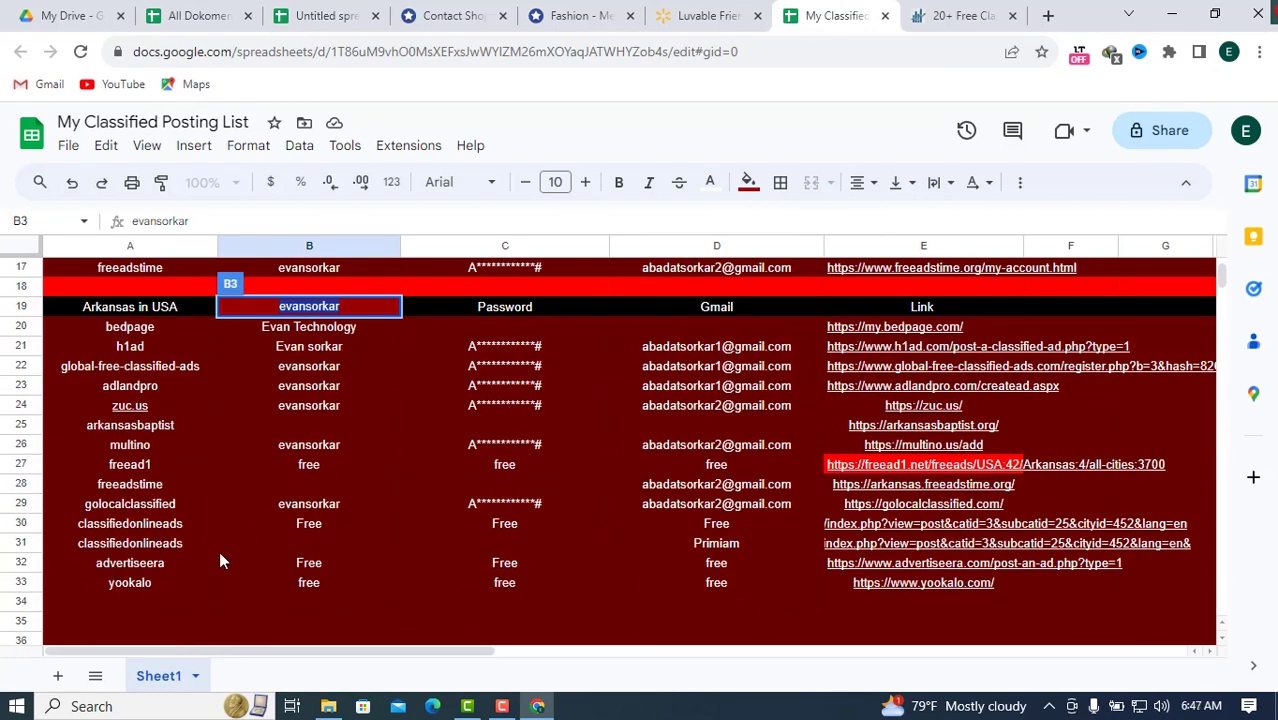
scroll(240, 564, up, 2)
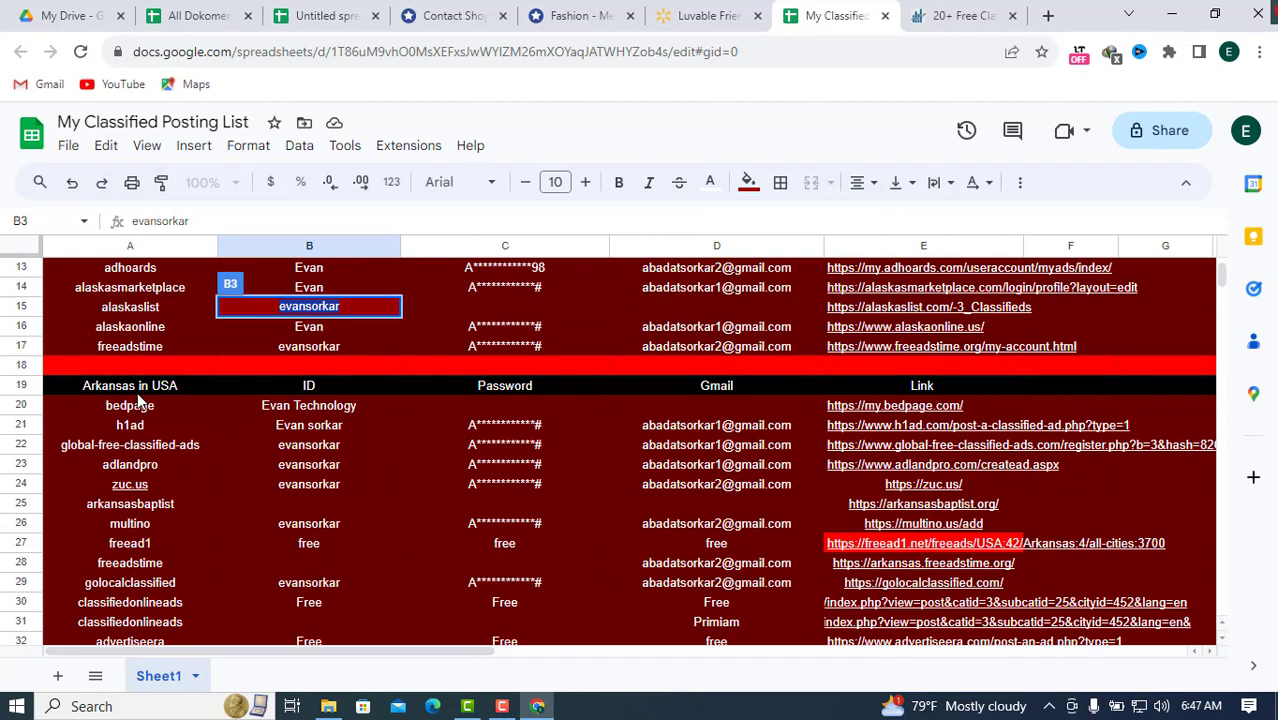
Step: Open the zuc.us site from the Arkansas section of the My Classified Posting List spreadsheet
mouse_move(163, 502)
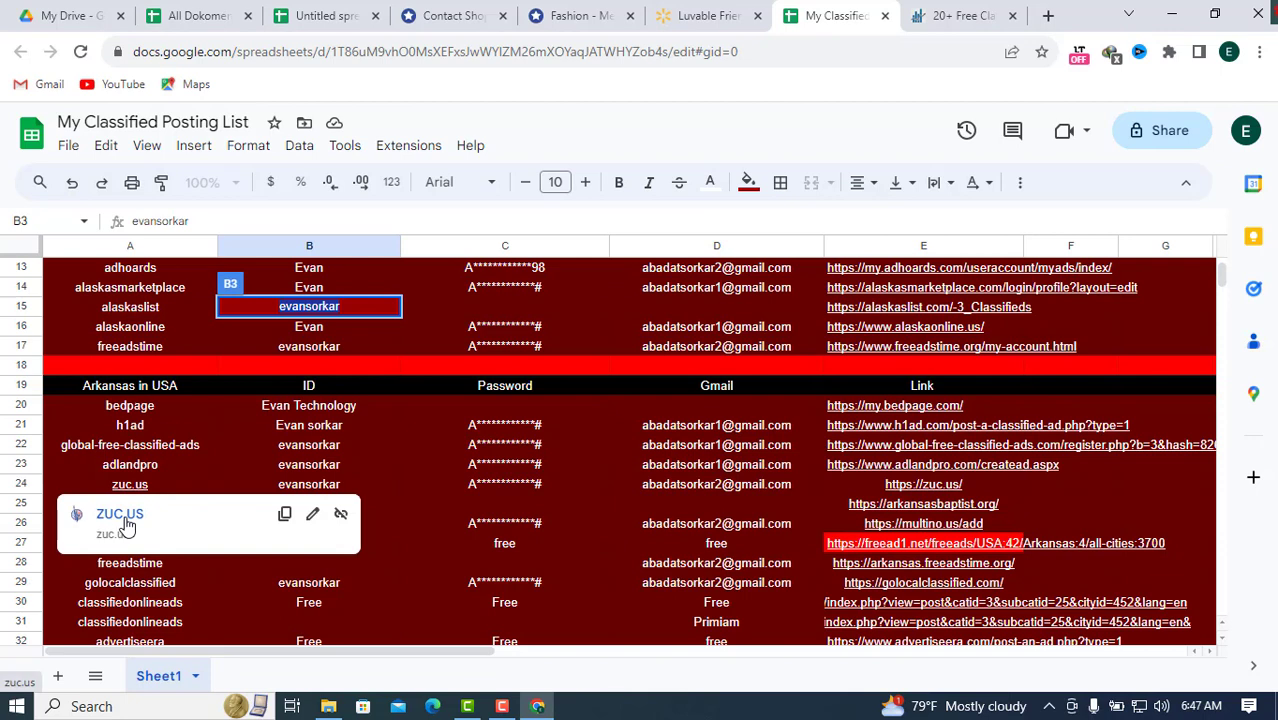
click(117, 515)
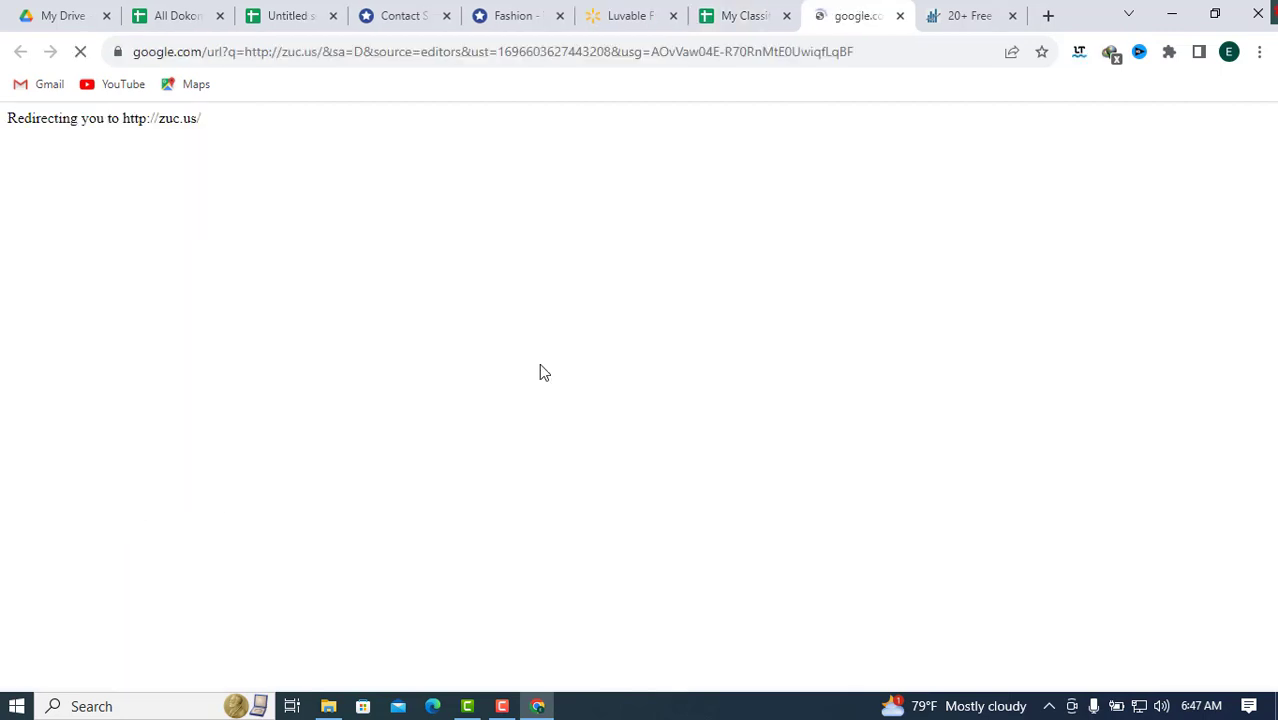
click(740, 160)
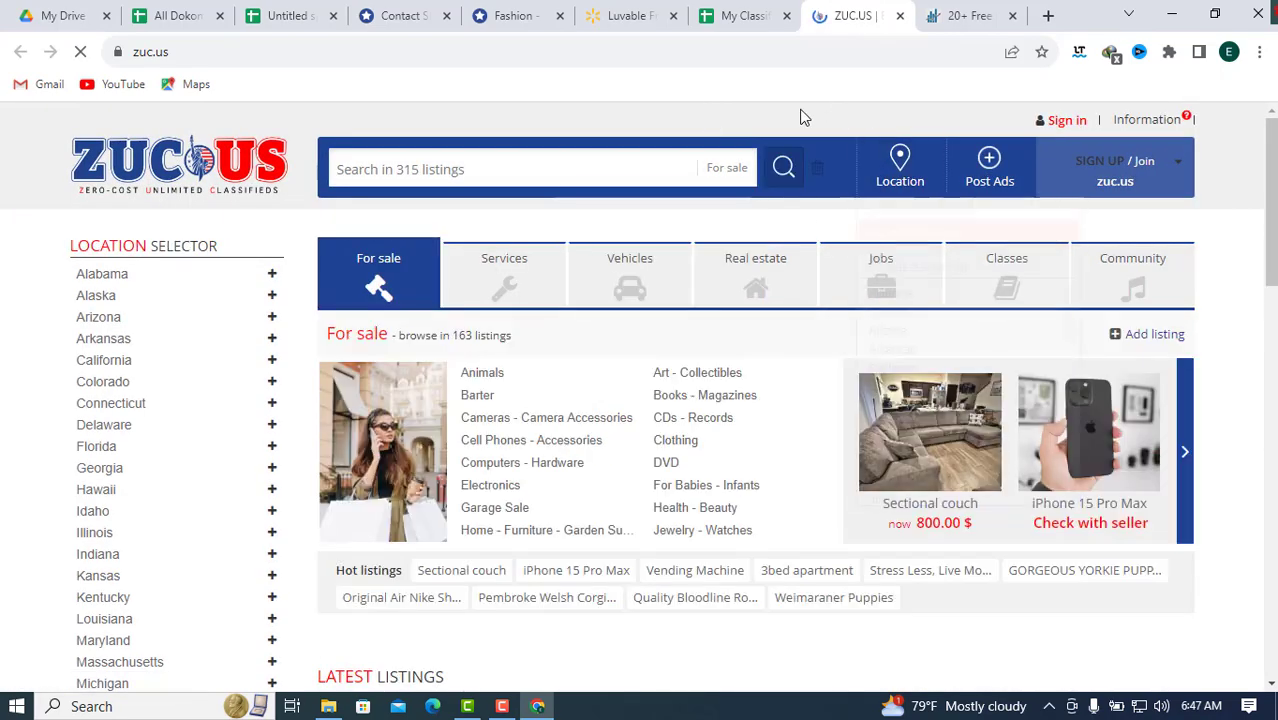
Step: Open the Sectional couch ad from the latest listings on zuc.us, dismissing the full-page advertisement
scroll(787, 479, down, 2)
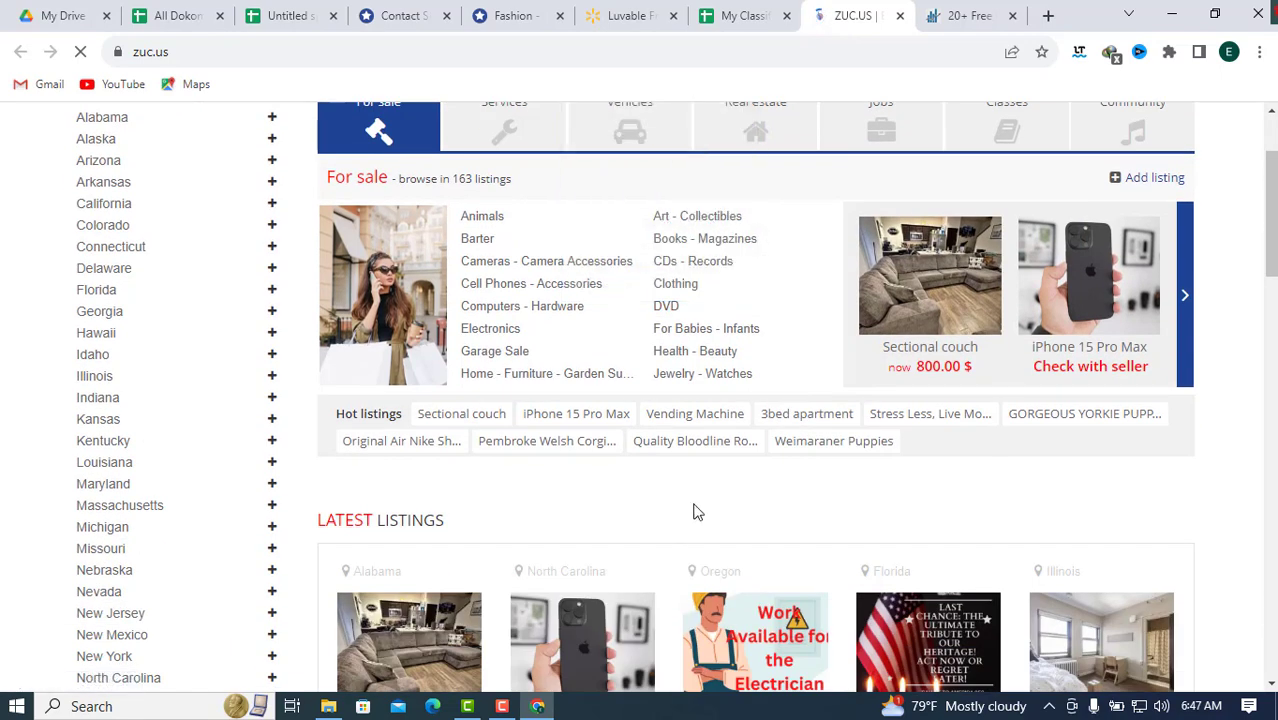
scroll(697, 511, down, 2)
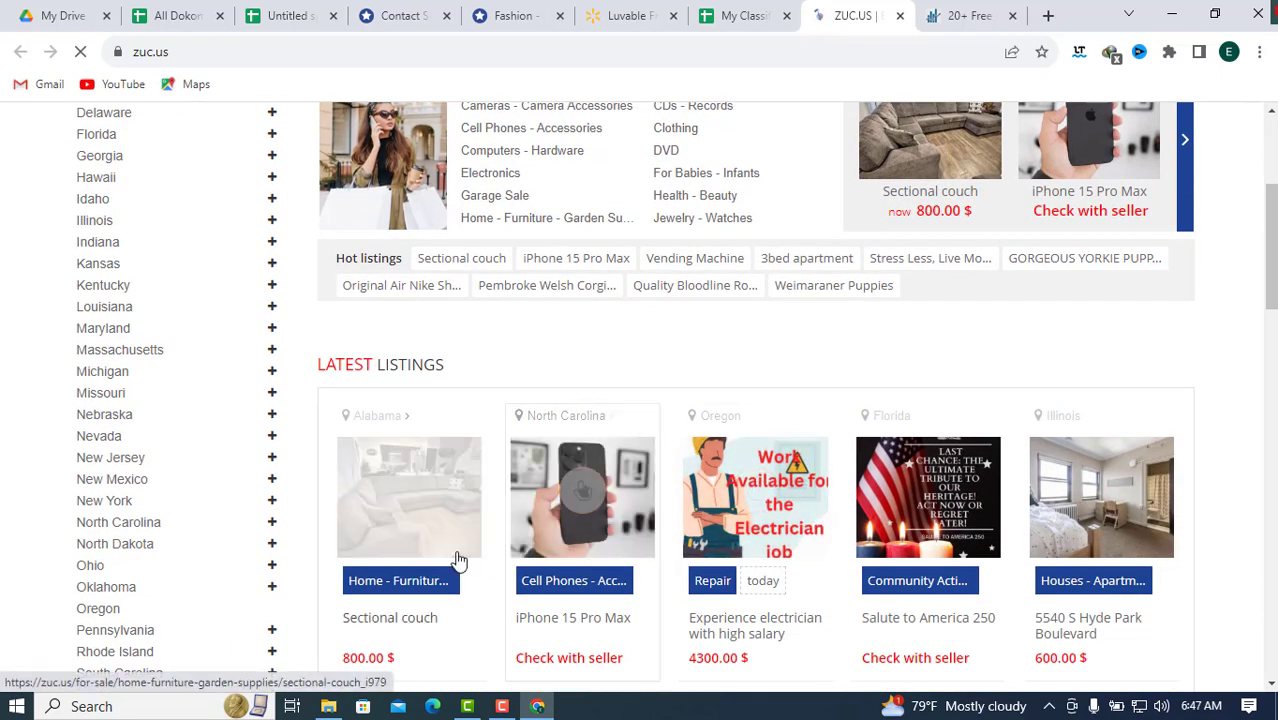
scroll(457, 560, down, 2)
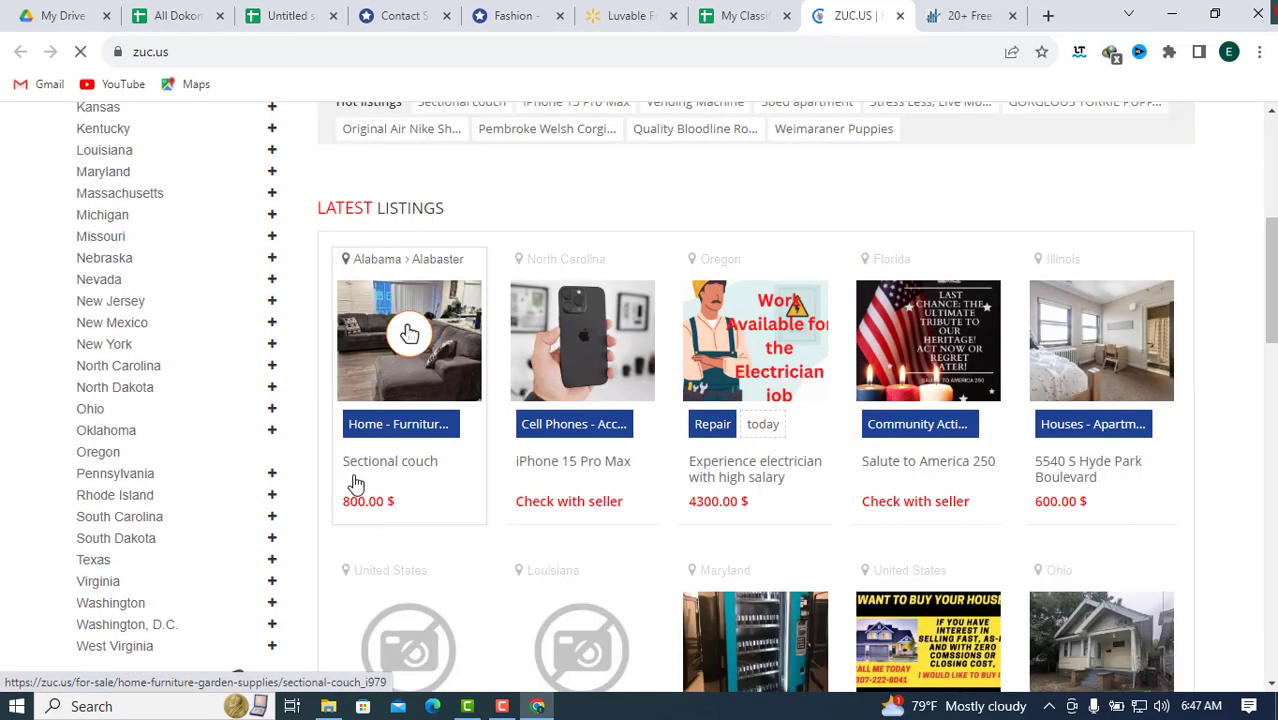
click(415, 466)
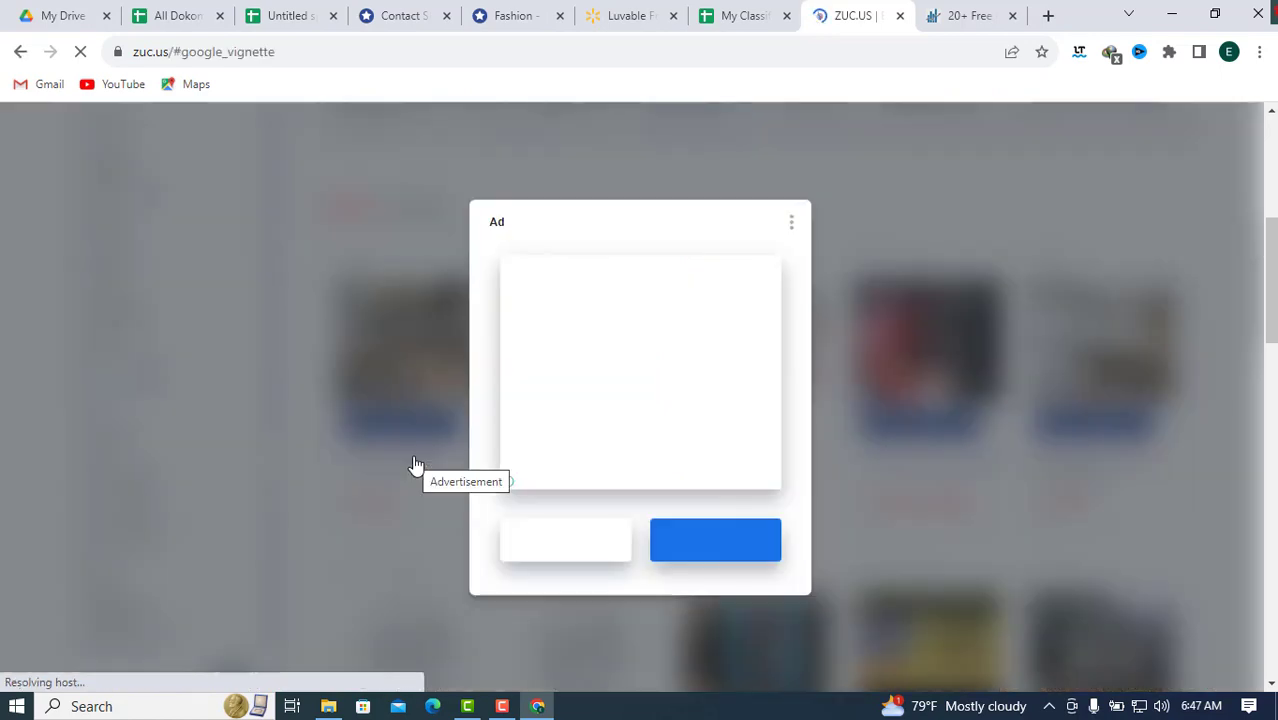
click(572, 548)
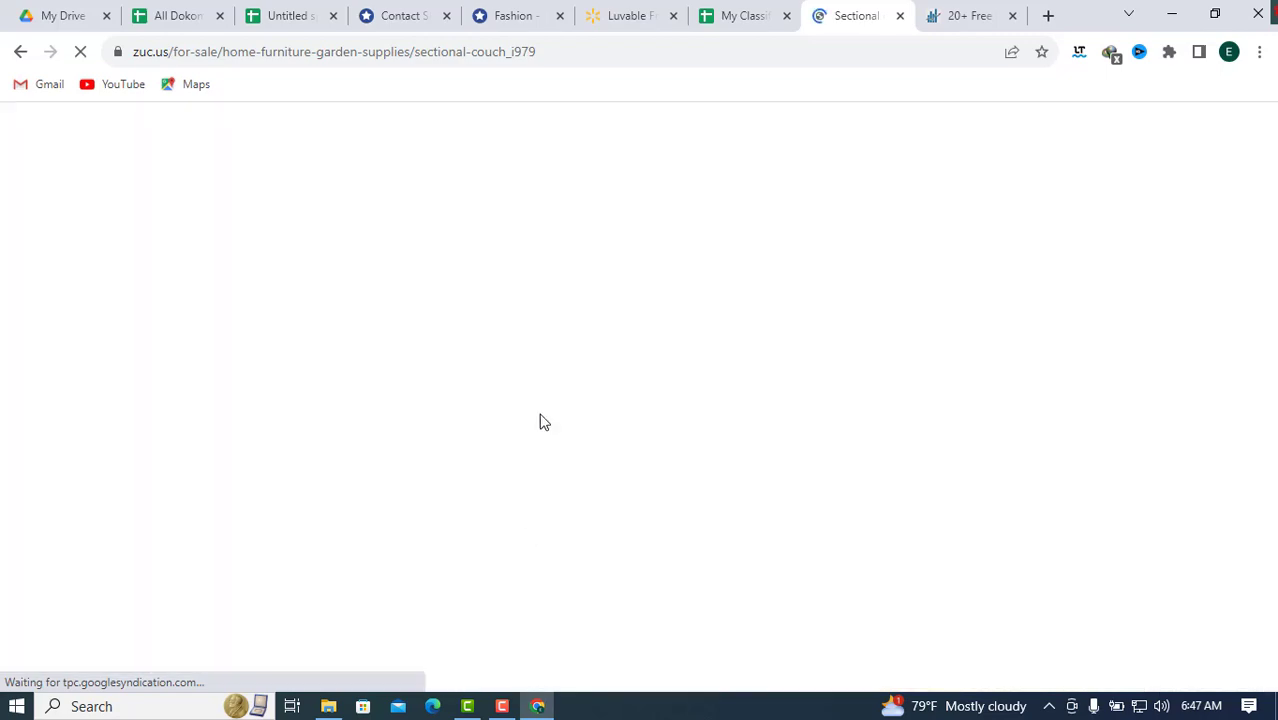
scroll(525, 400, down, 1)
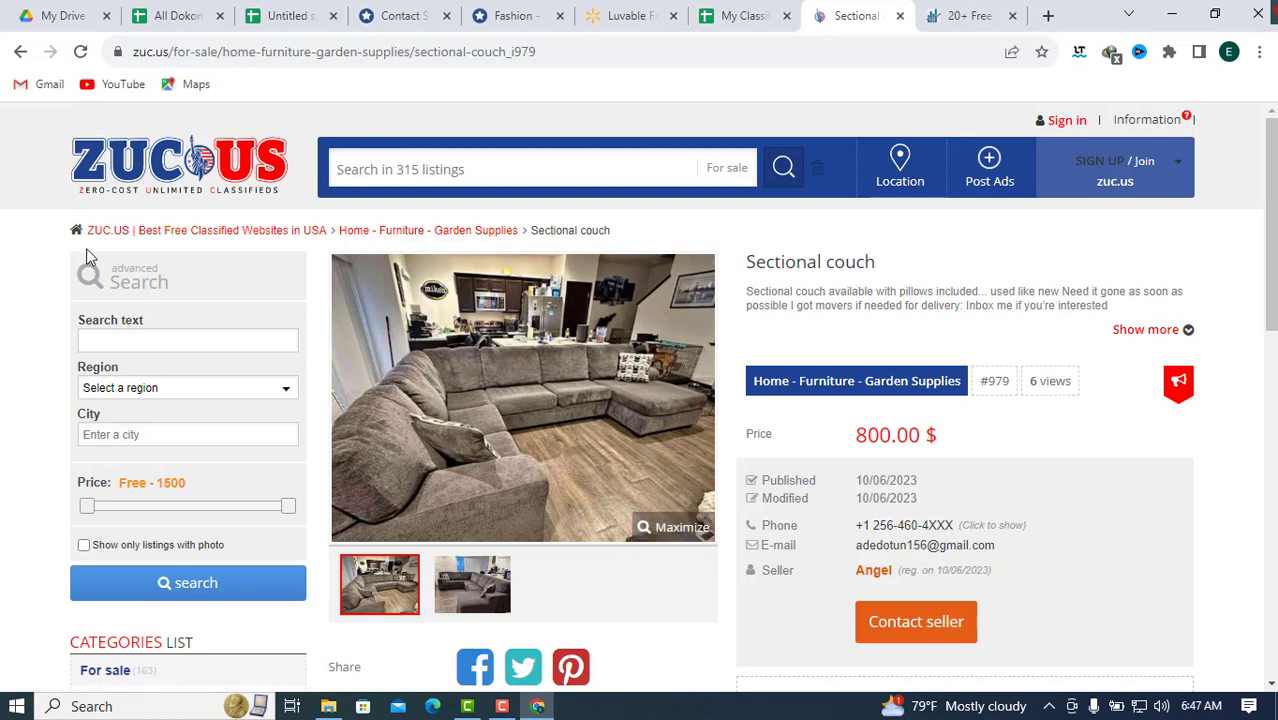
right_click(204, 232)
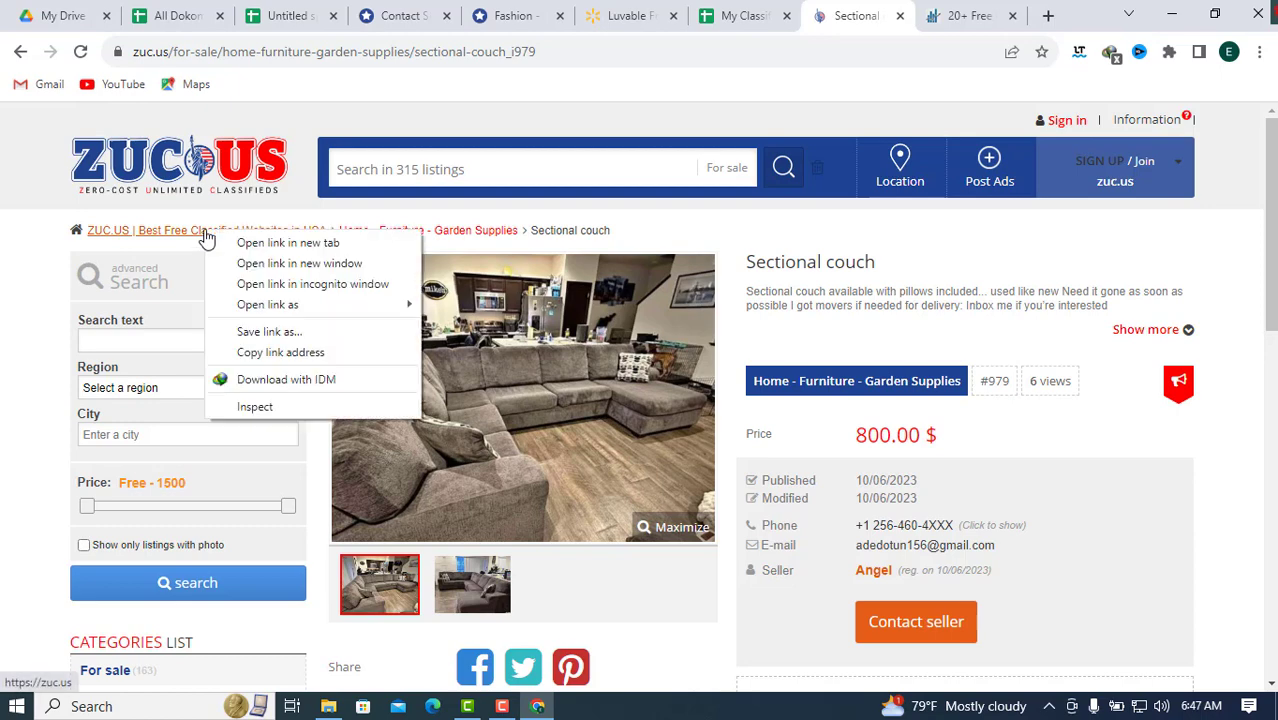
click(293, 333)
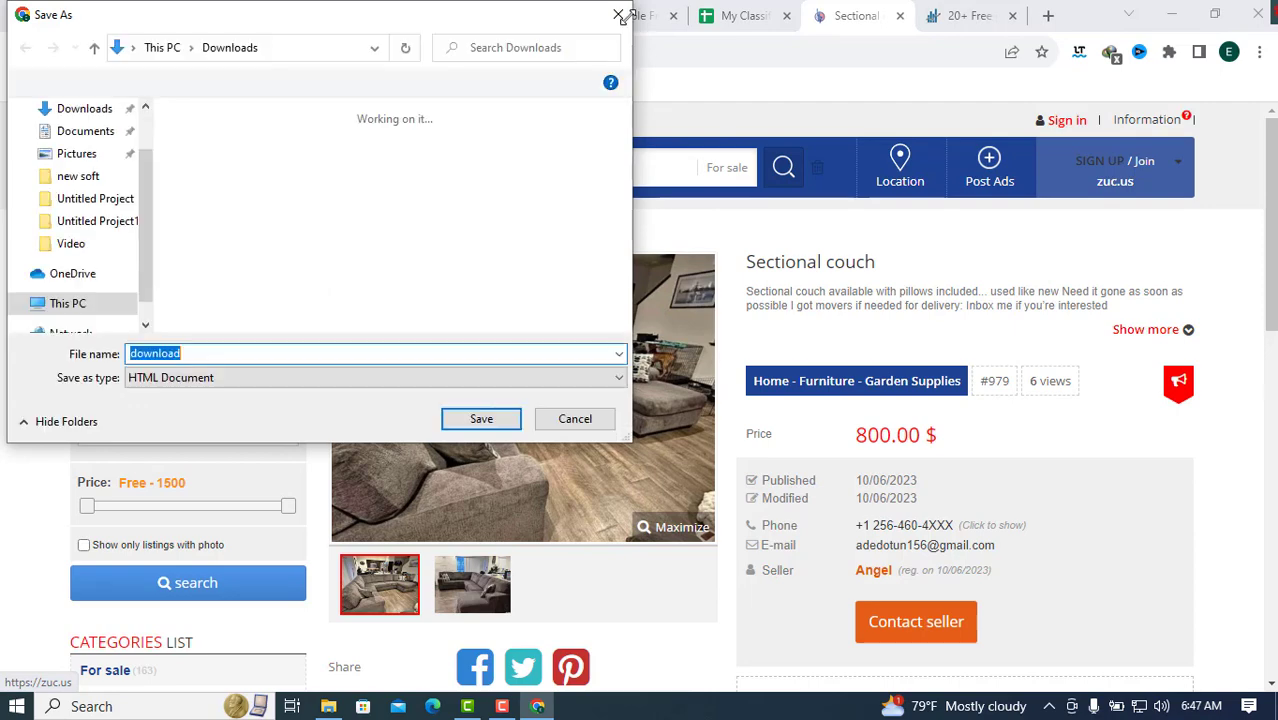
click(615, 17)
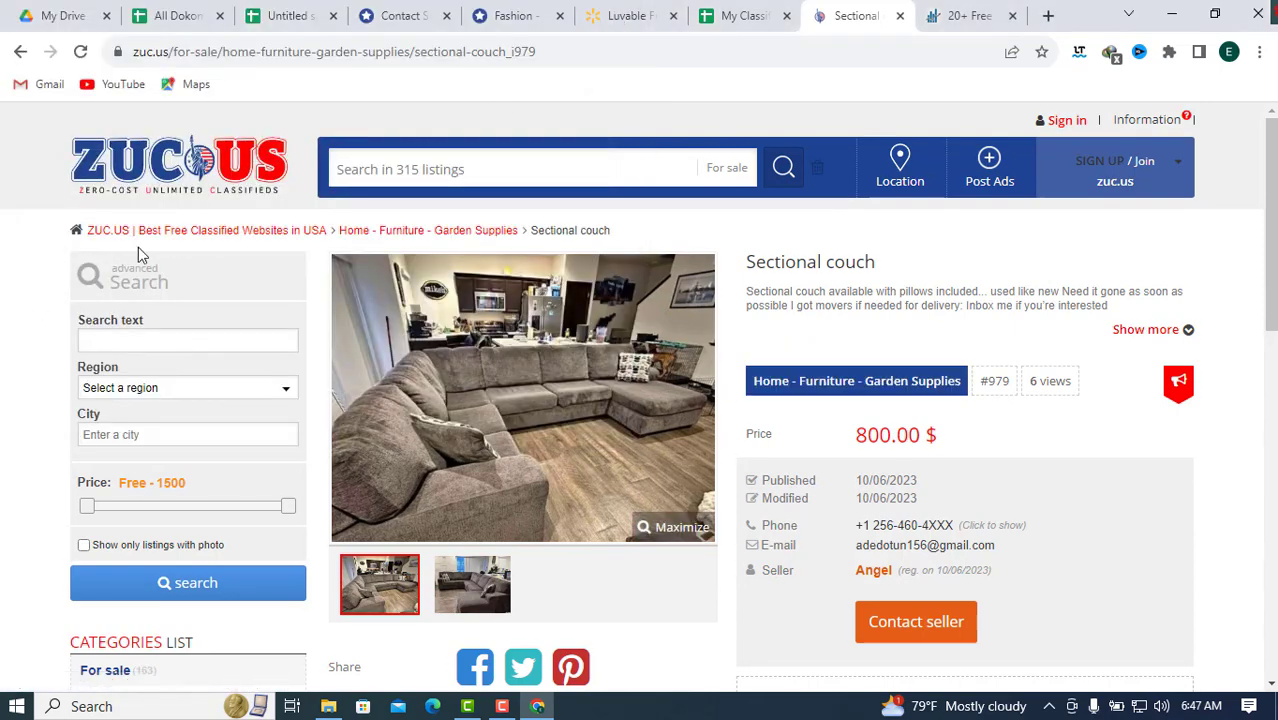
Step: Copy the address of the ZUC.US home breadcrumb link and look through the Sectional couch listing's location and description
right_click(188, 238)
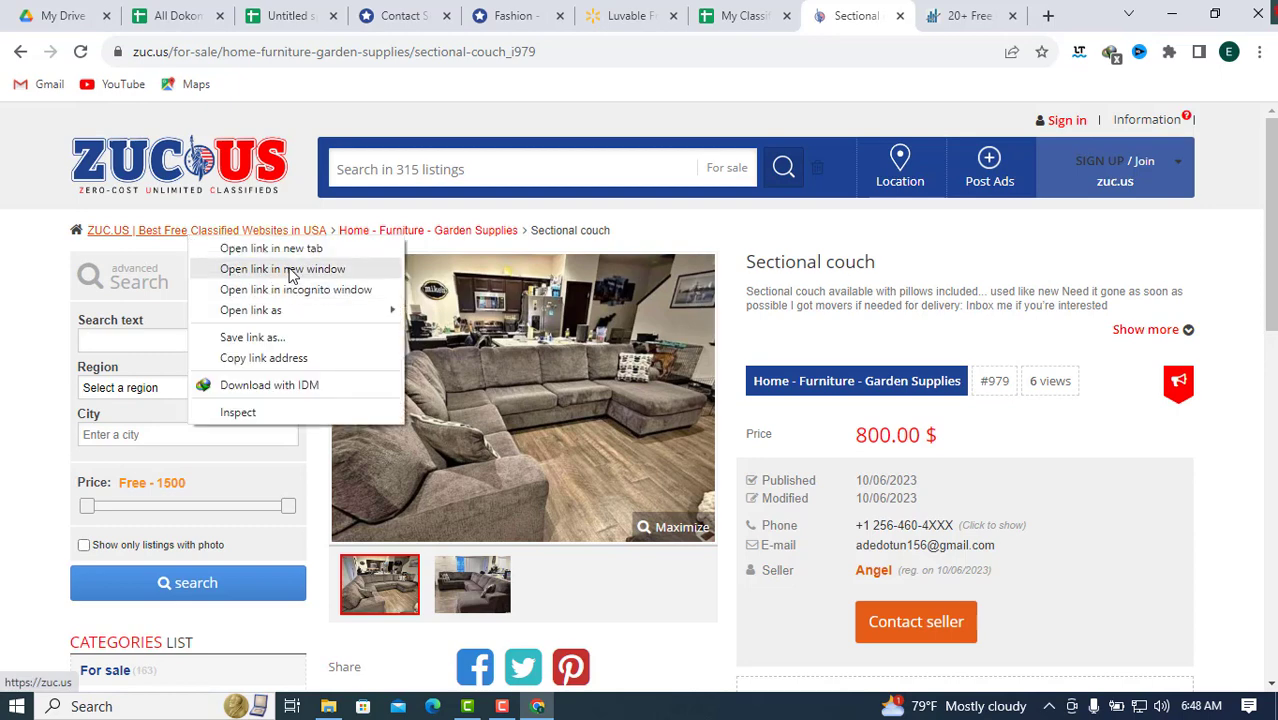
click(264, 362)
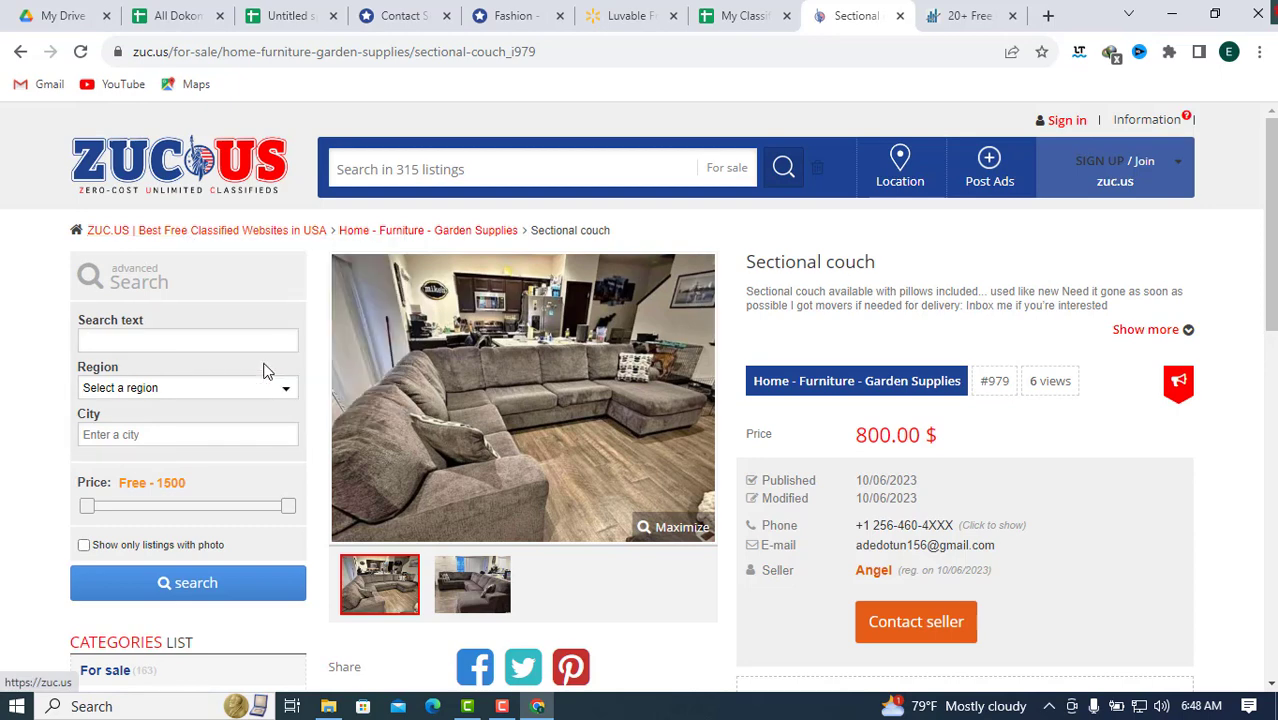
scroll(627, 598, down, 3)
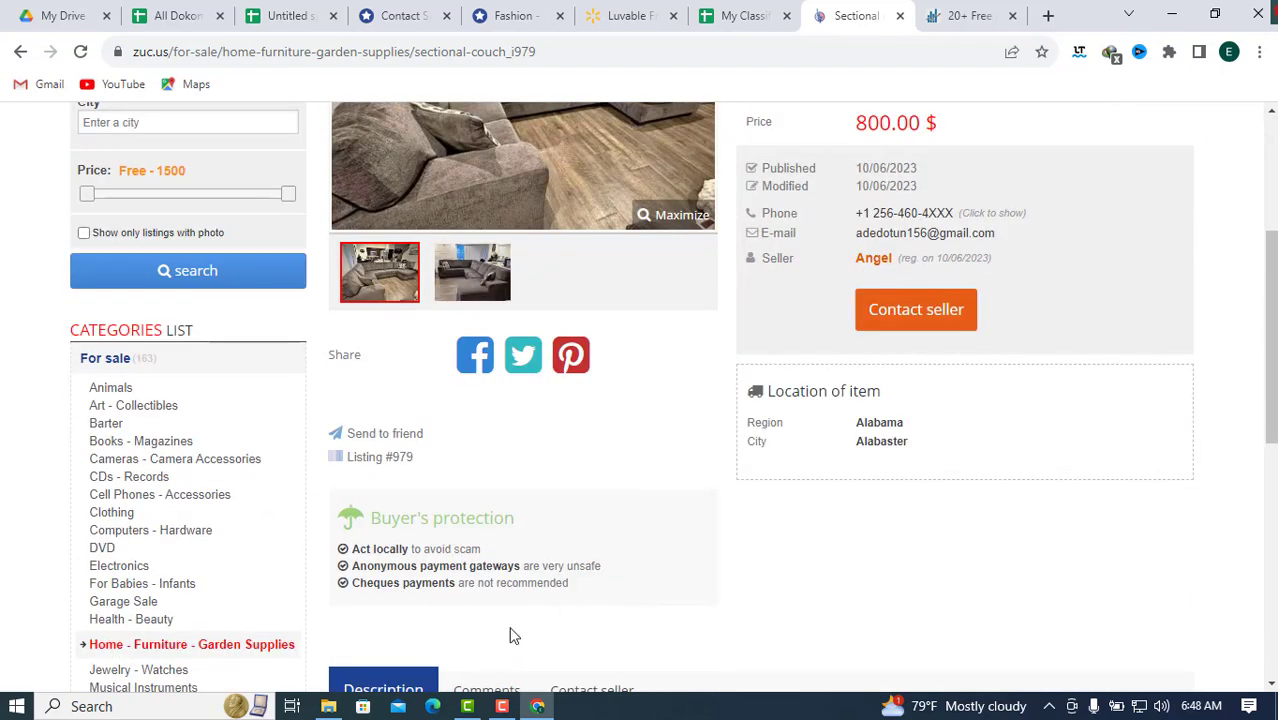
scroll(648, 580, down, 3)
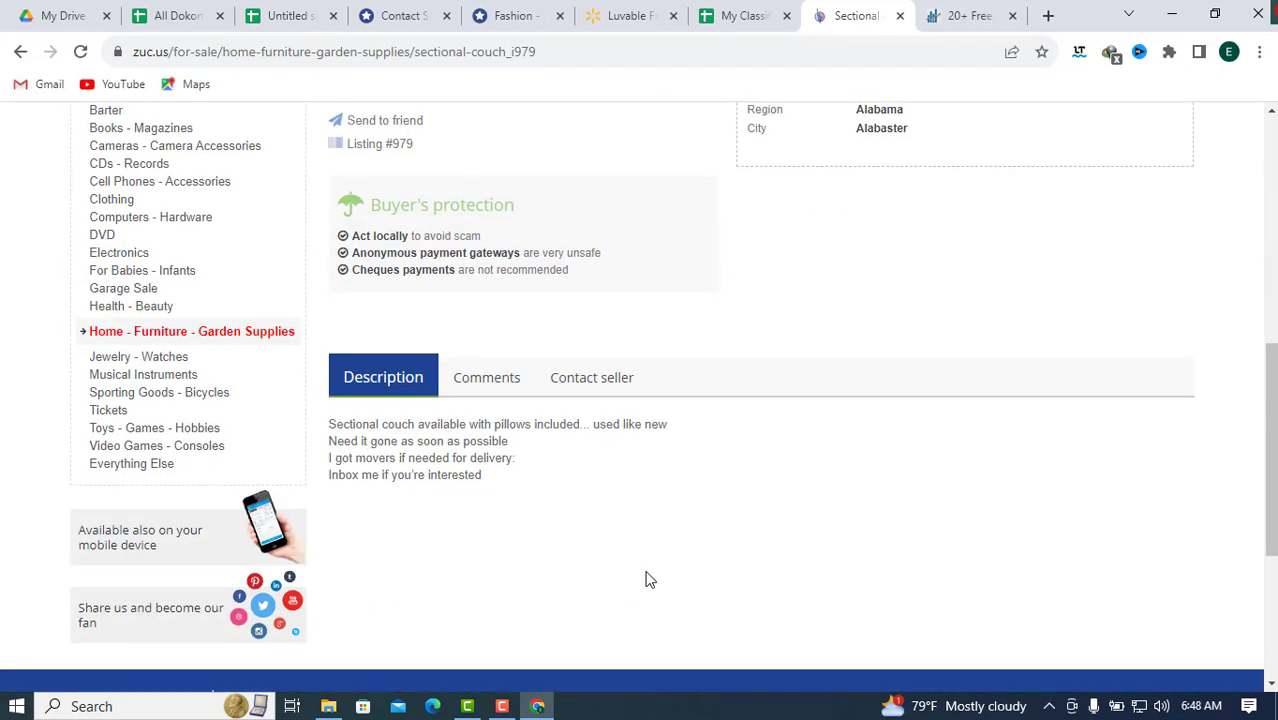
Step: Examine the Sectional couch listing, from its photos and seller details down to the item location, description and page footer
scroll(648, 580, up, 5)
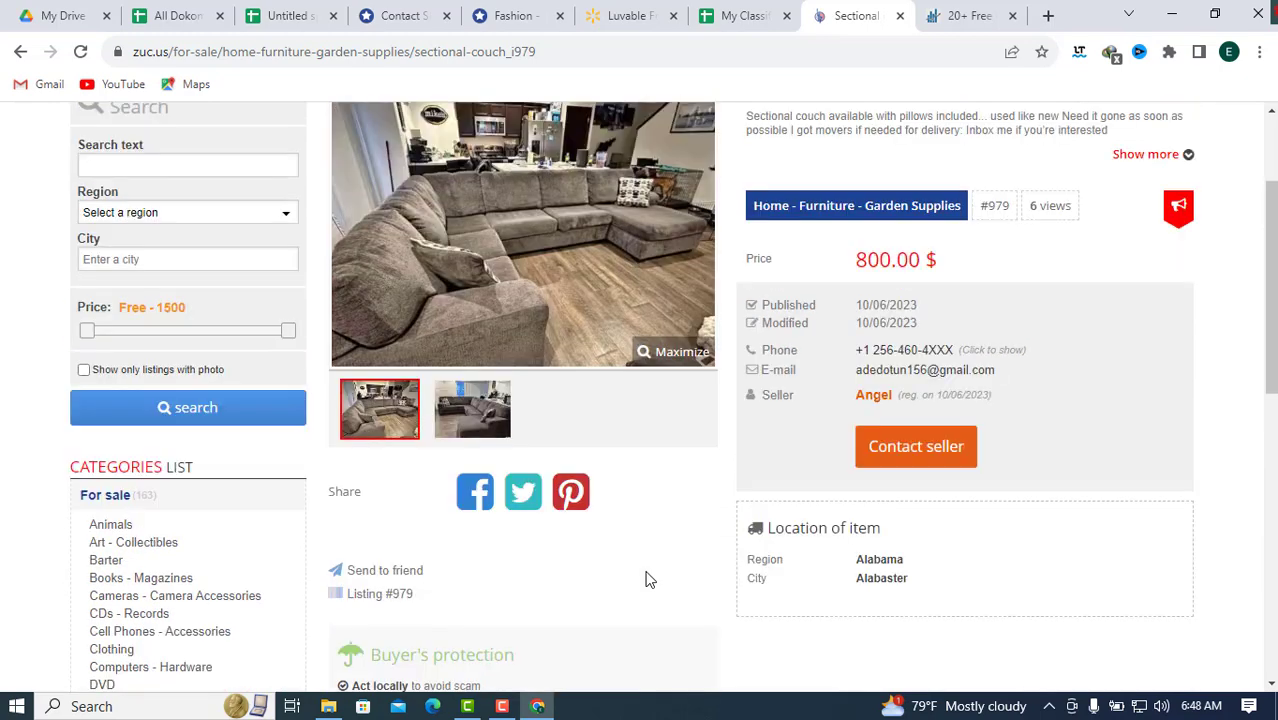
scroll(648, 580, up, 2)
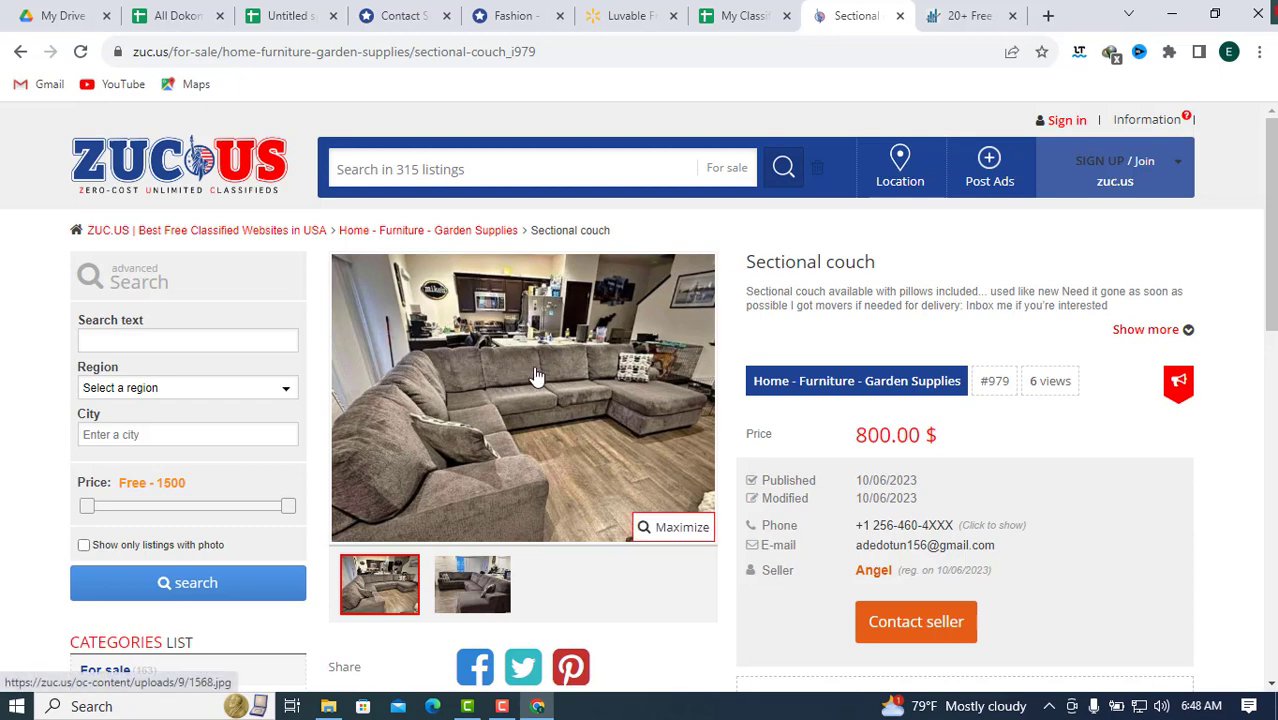
scroll(551, 536, down, 2)
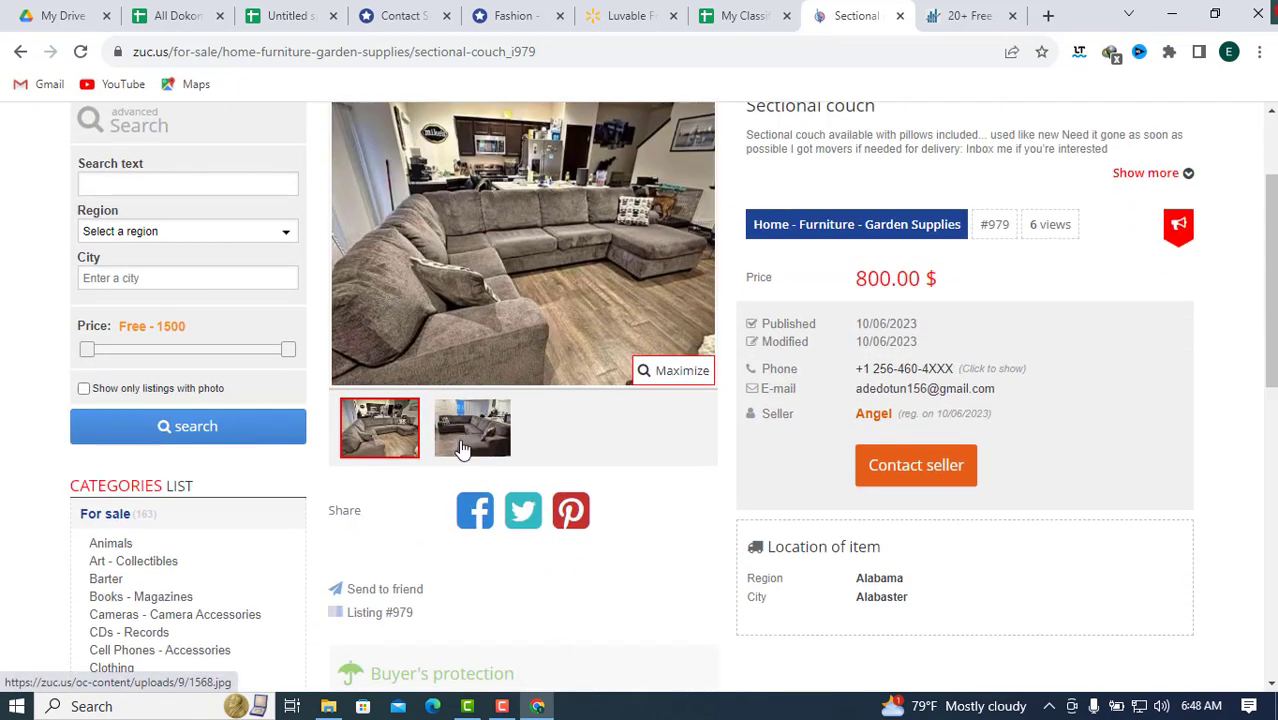
scroll(337, 543, down, 2)
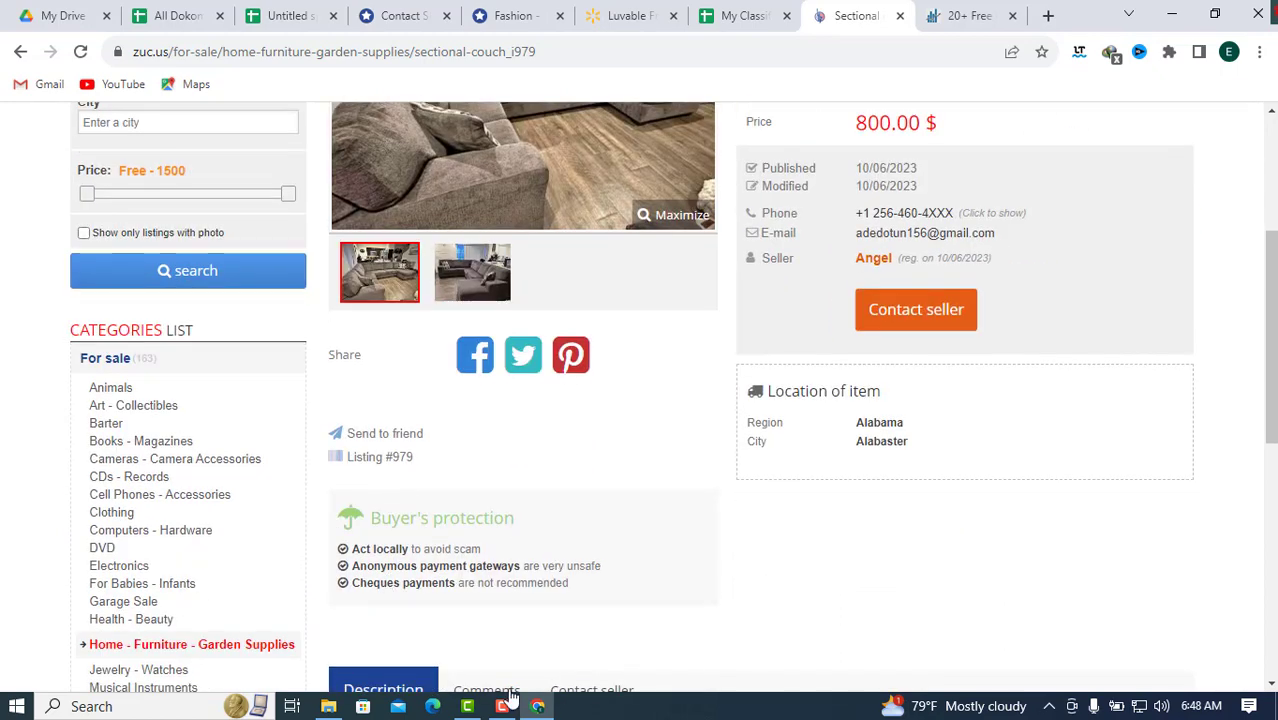
scroll(660, 477, up, 4)
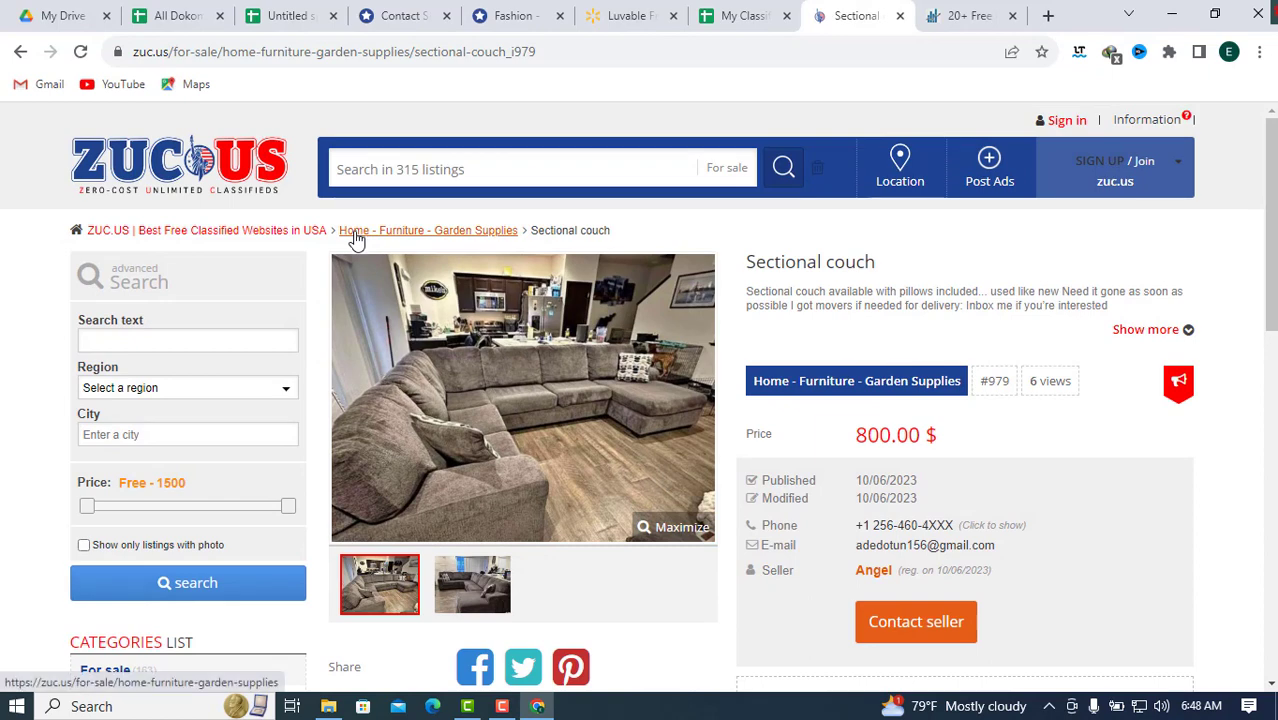
click(725, 167)
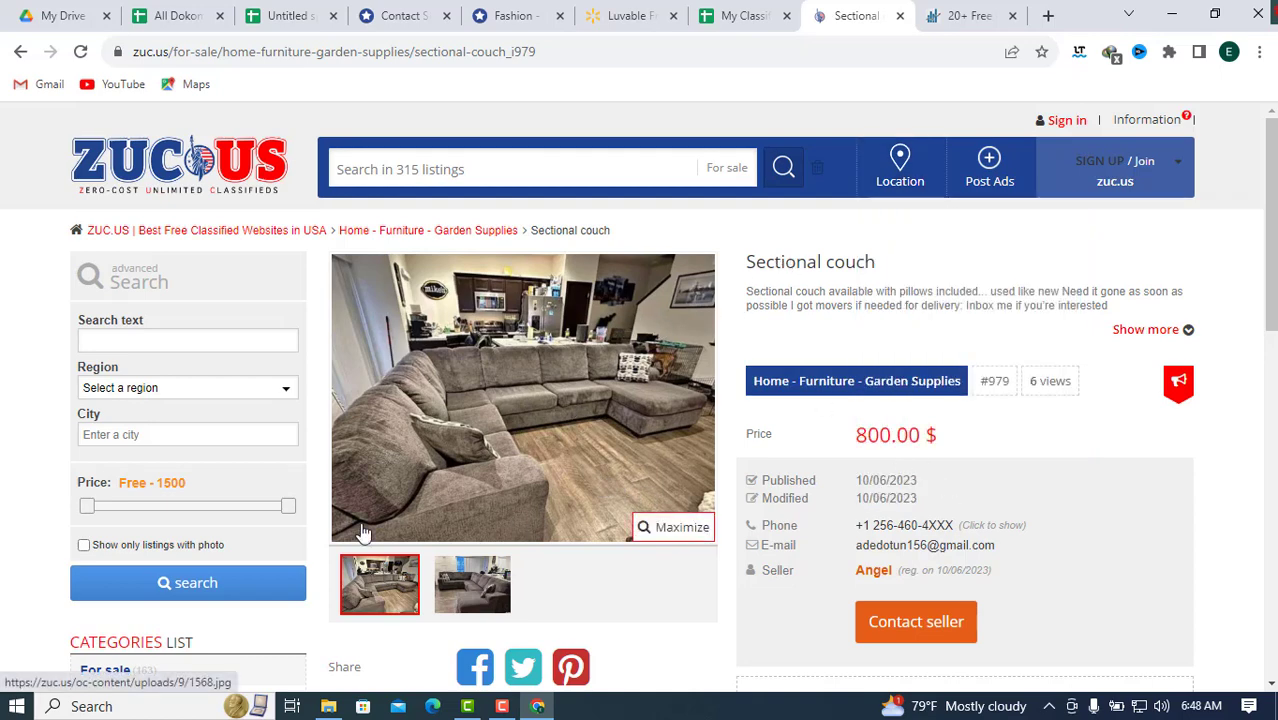
scroll(445, 527, down, 6)
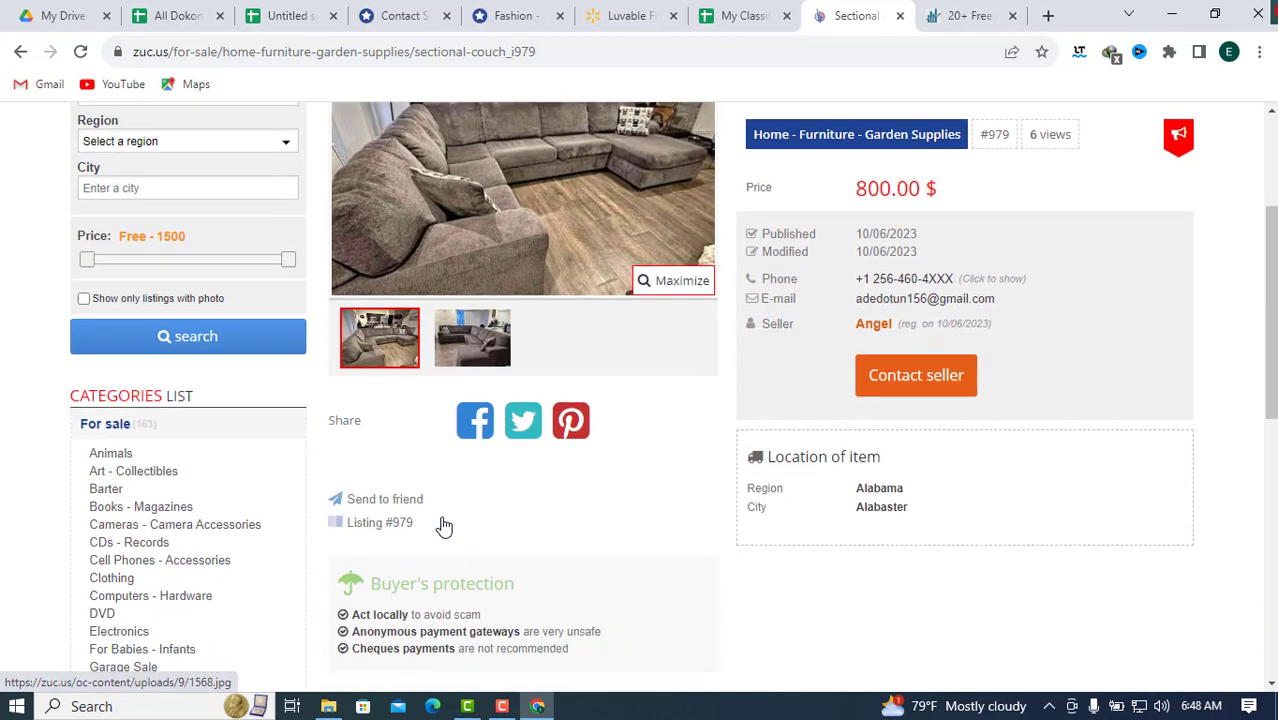
scroll(444, 525, up, 2)
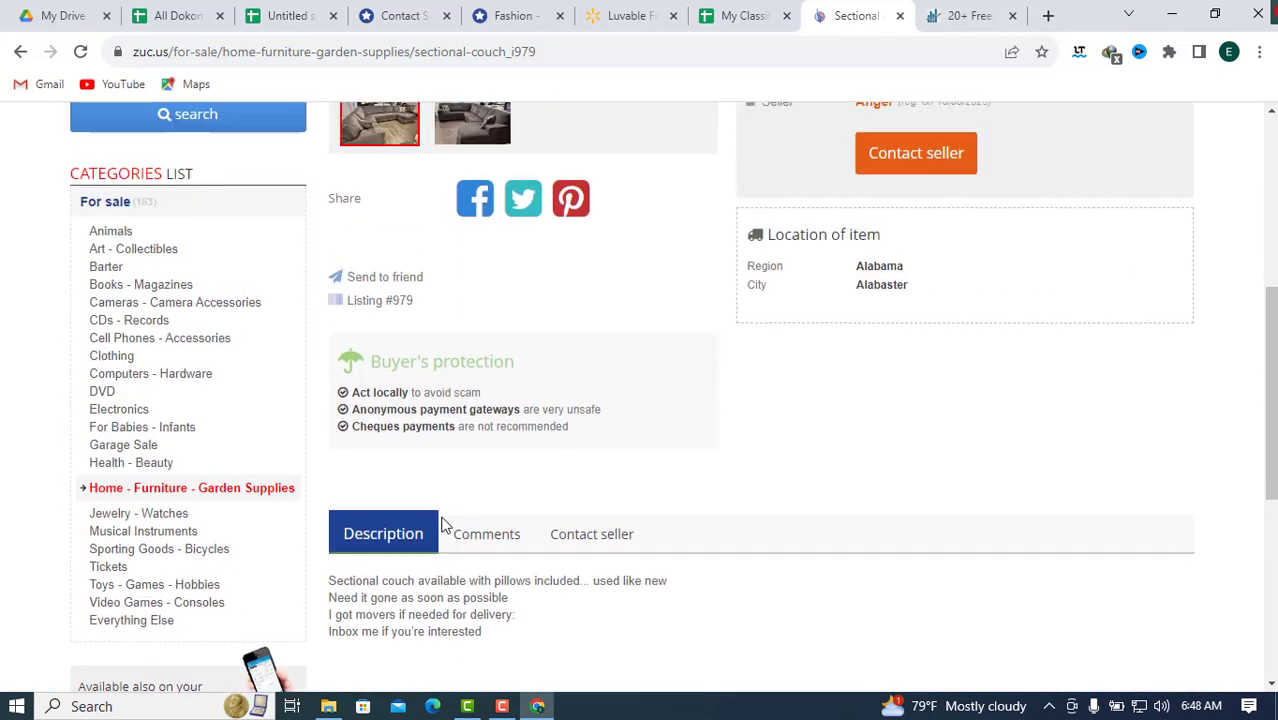
scroll(455, 475, down, 2)
scroll(462, 479, down, 3)
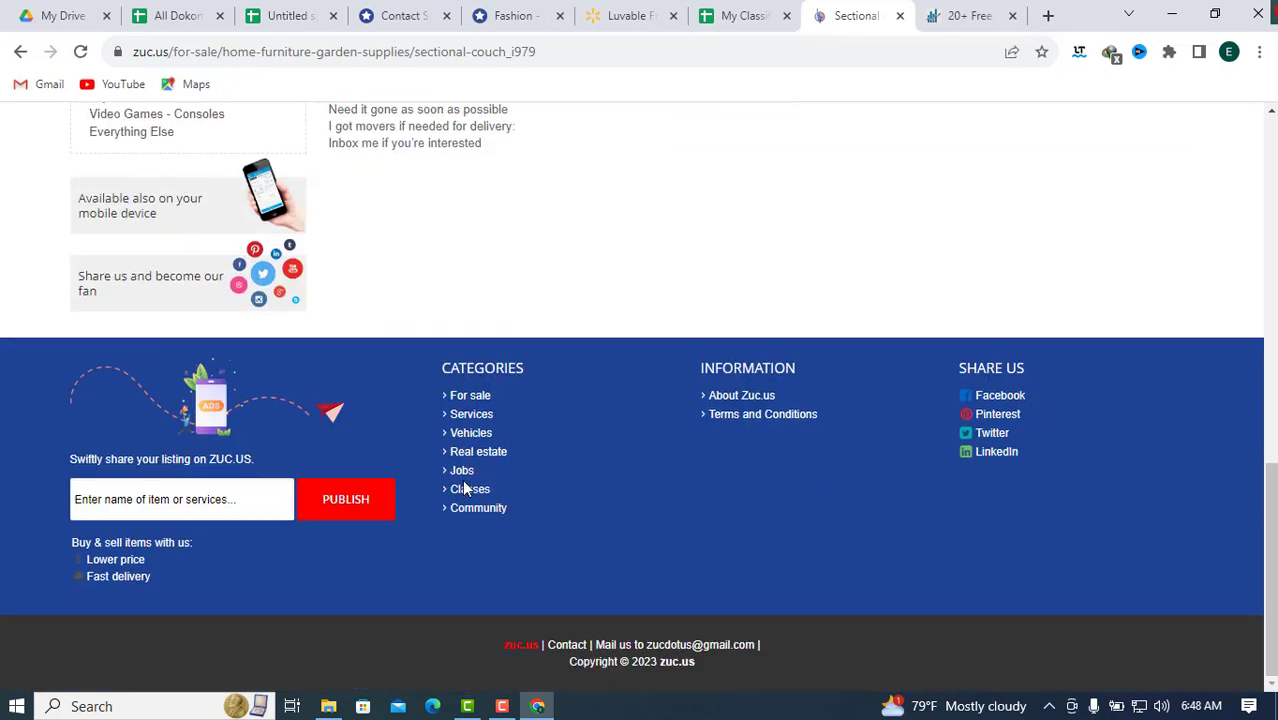
scroll(462, 479, up, 10)
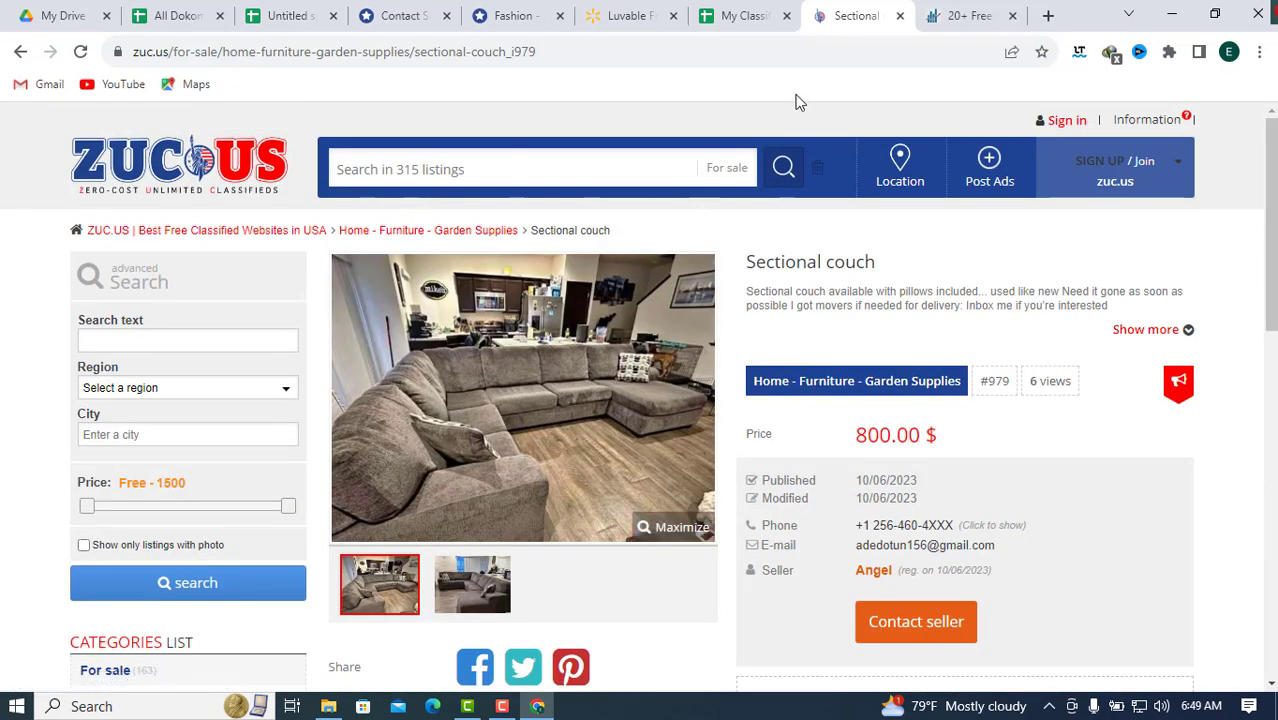
Step: Return to the zuc.us home page and open the Experience electrician with high salary ad from the latest listings
click(18, 54)
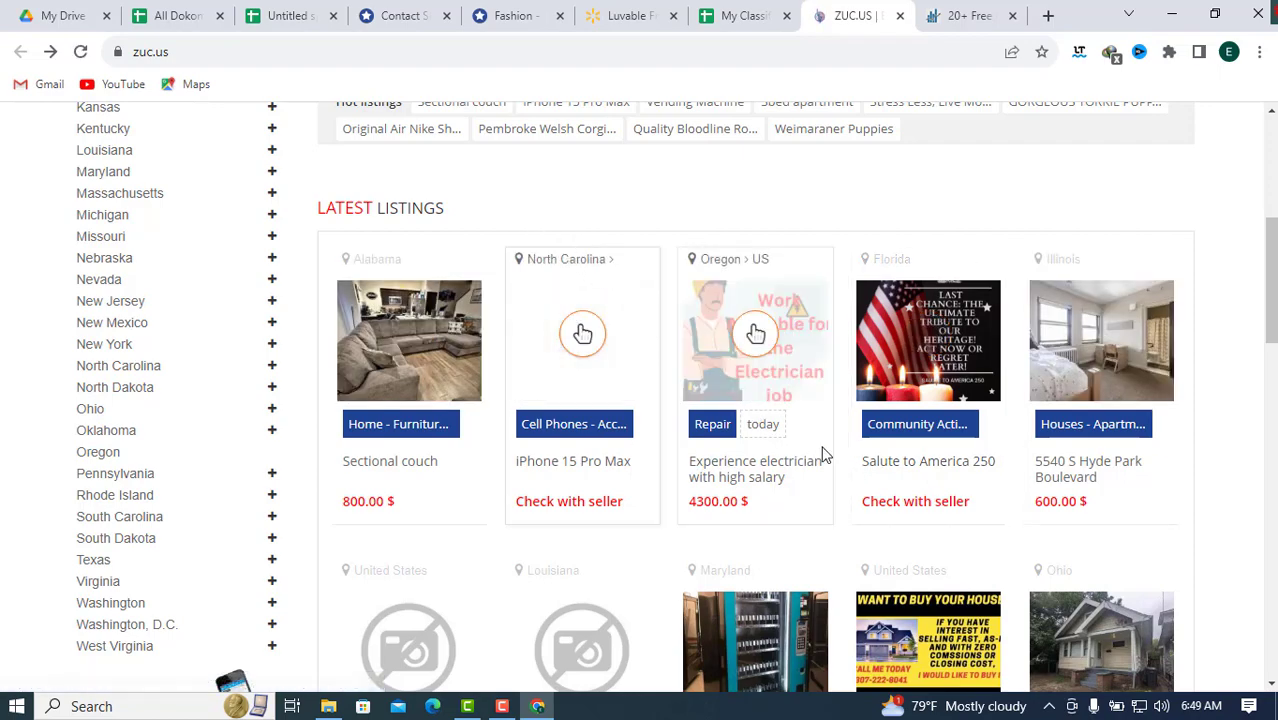
scroll(832, 450, down, 5)
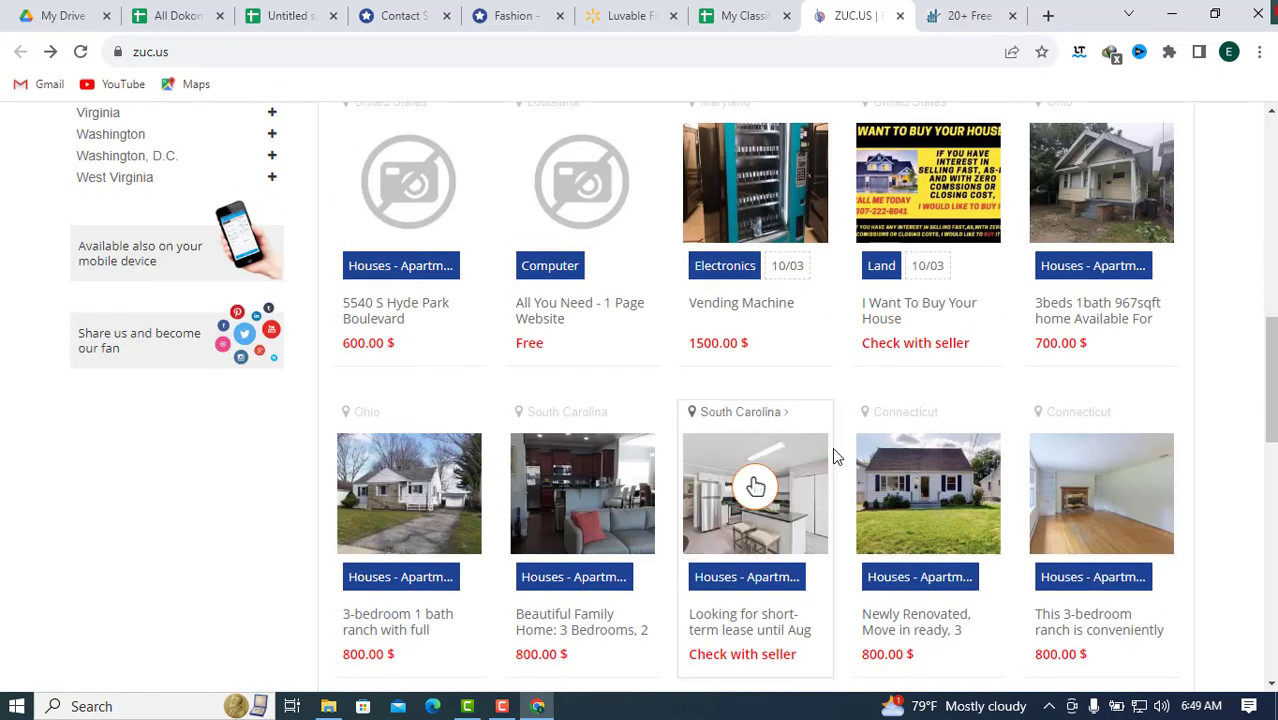
scroll(832, 450, up, 3)
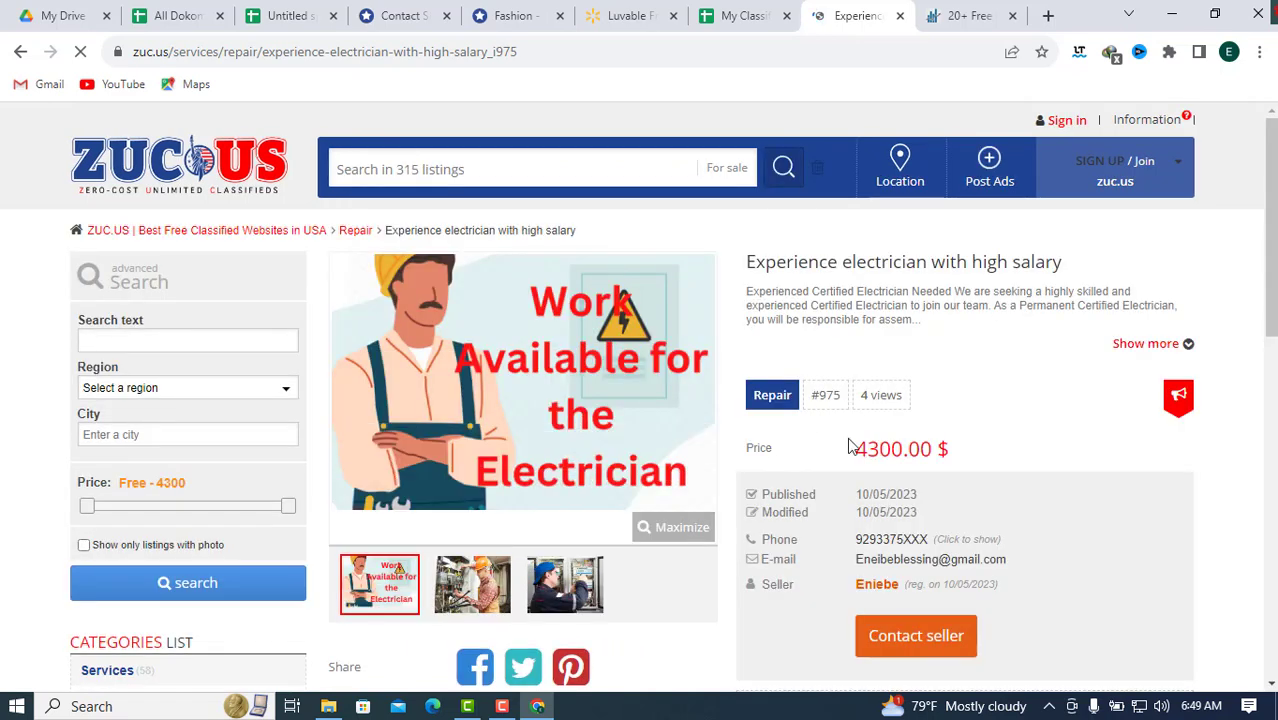
Step: Copy the address of the ZUC.US home breadcrumb link on the electrician ad and load it in a new browser tab
right_click(221, 230)
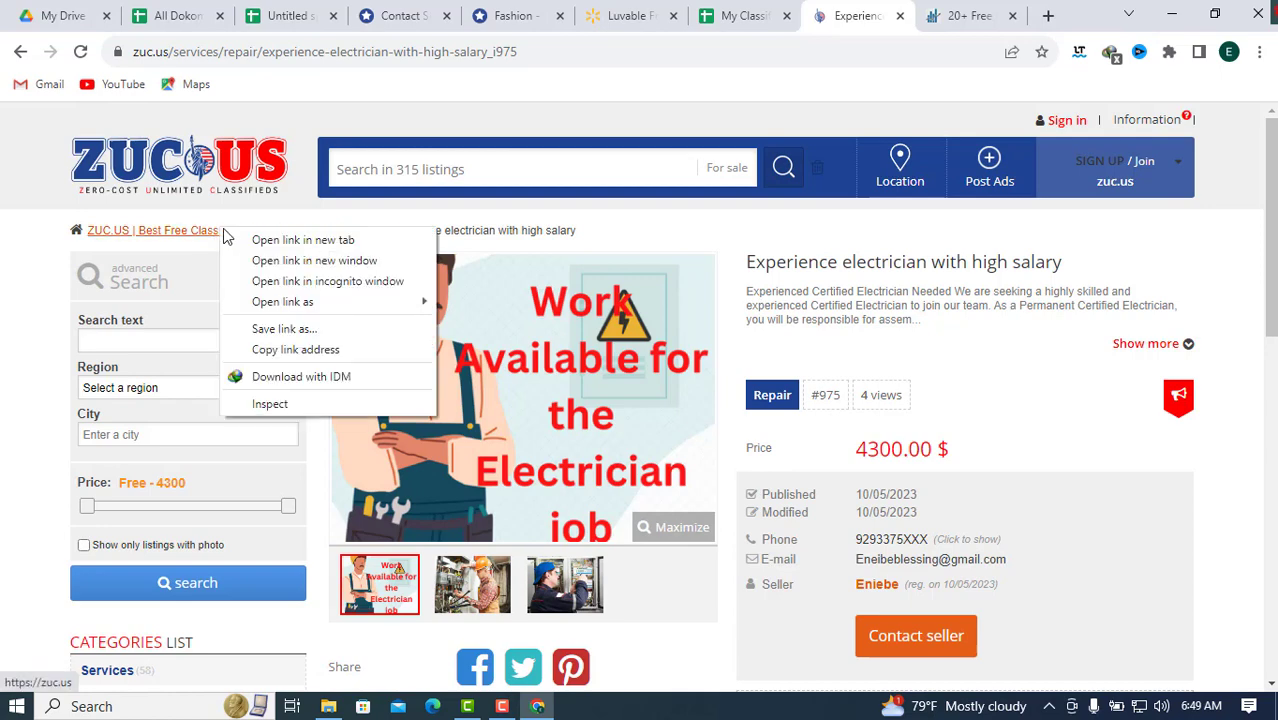
click(314, 350)
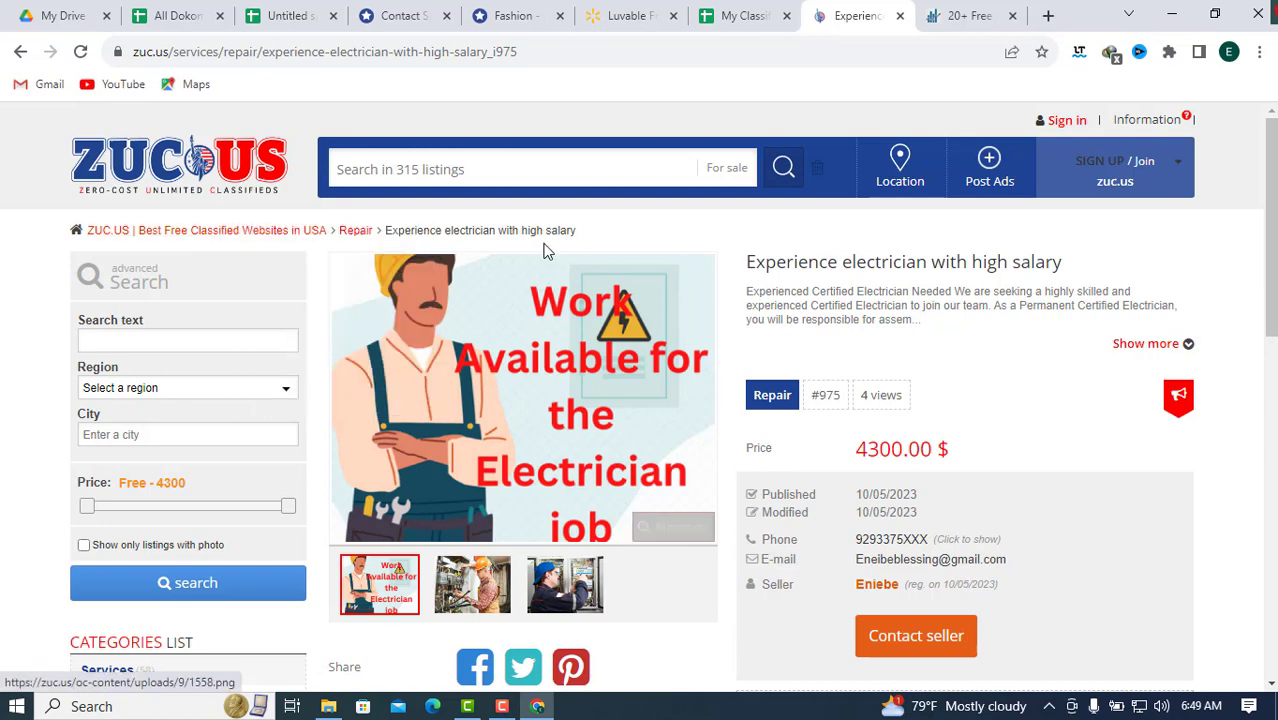
click(1048, 16)
click(314, 51)
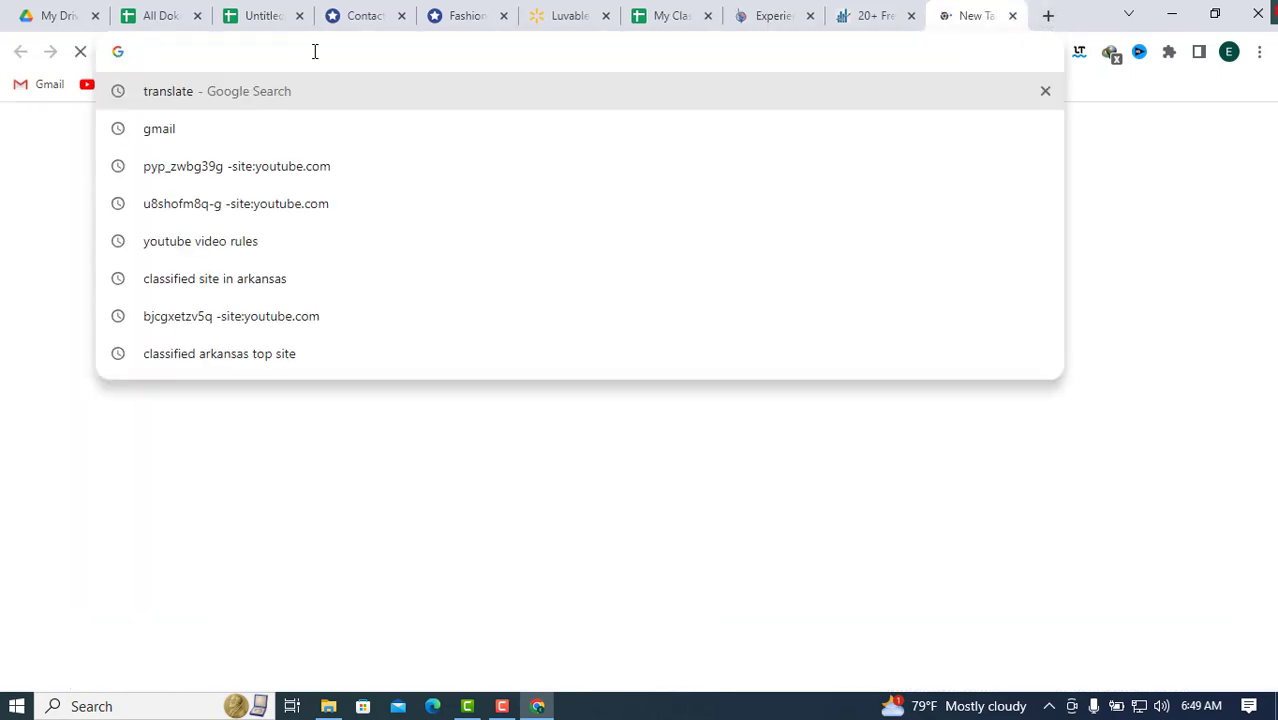
key(ctrl+v)
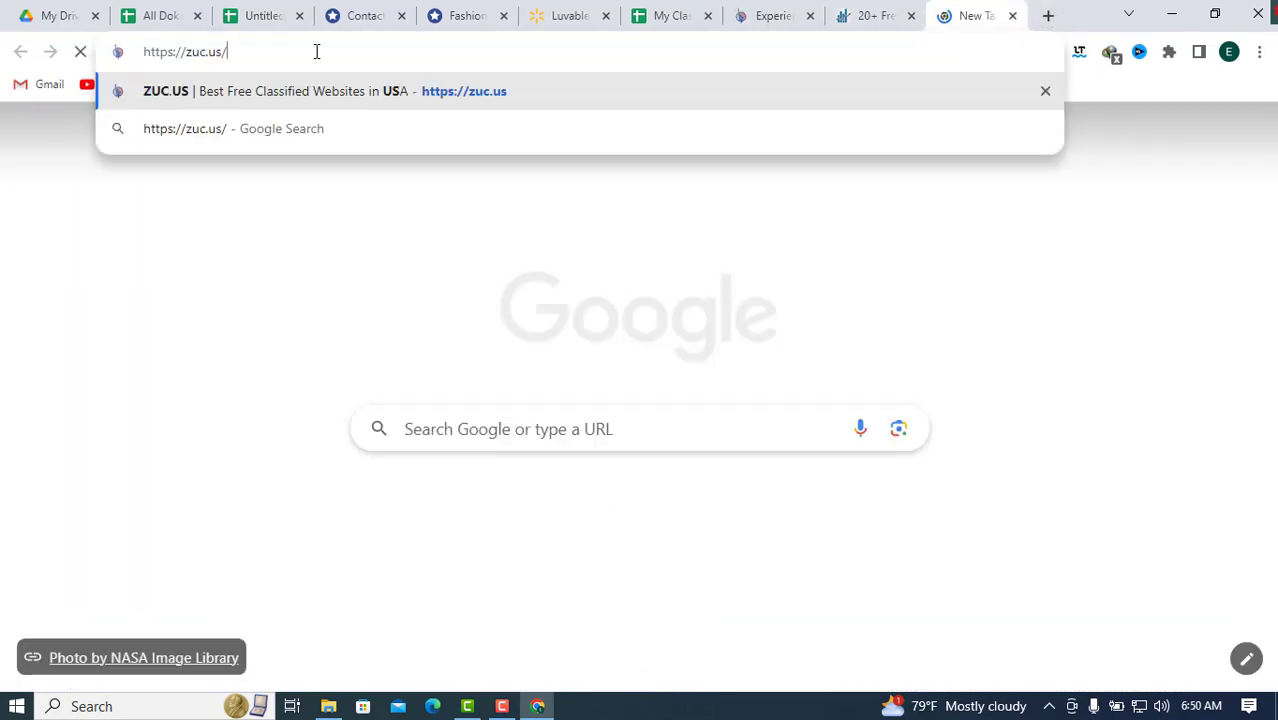
key(Return)
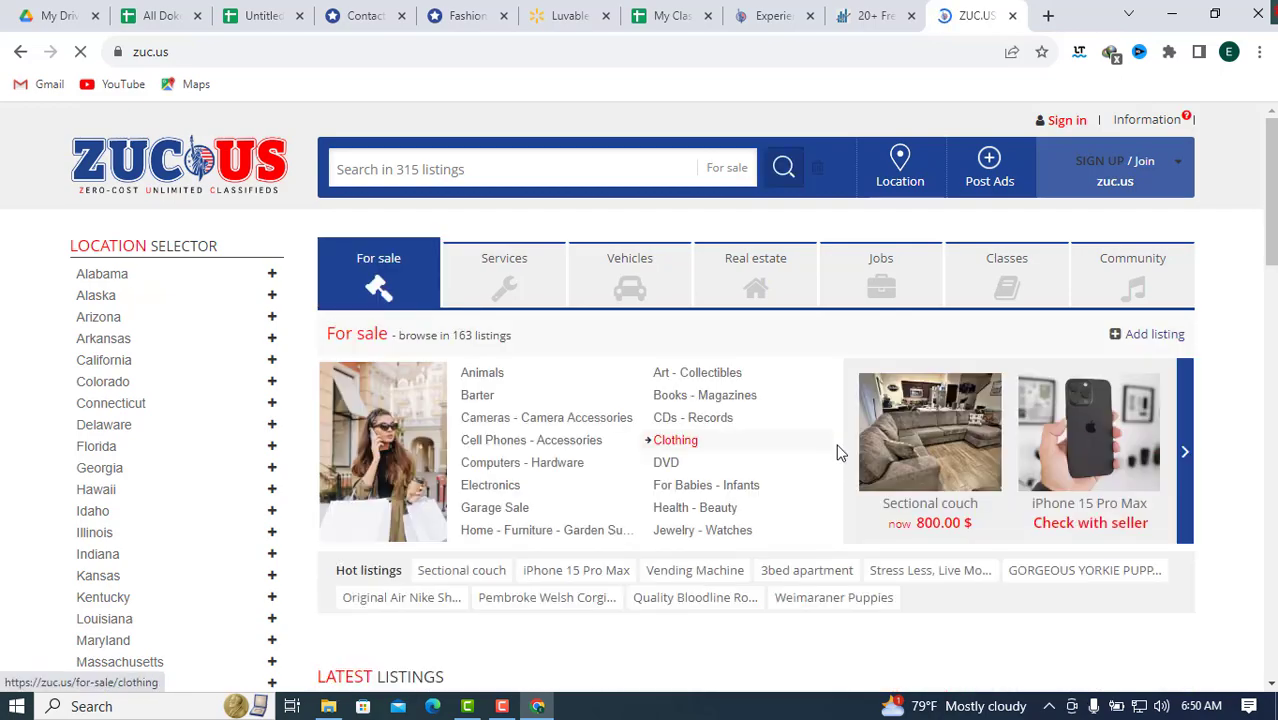
Step: Copy the link address of the iPhone 15 Pro Max ad in the latest listings and open it in a new tab
scroll(880, 445, down, 3)
scroll(883, 443, down, 8)
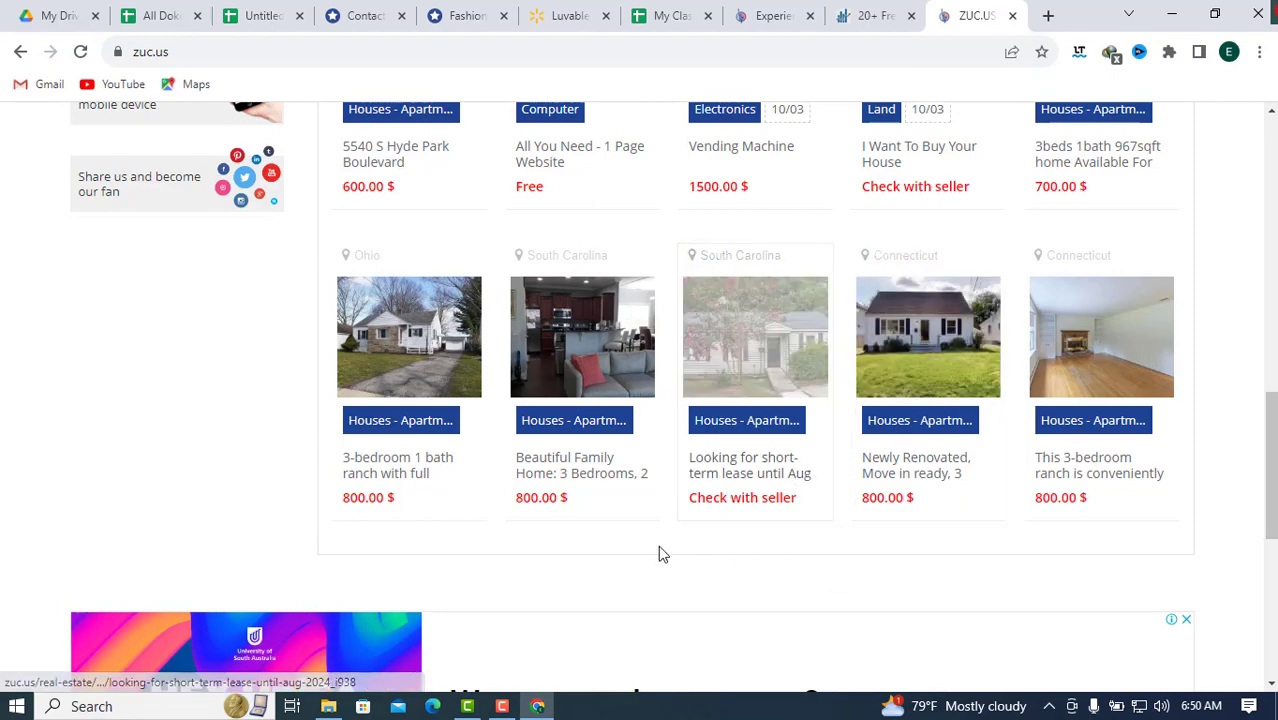
scroll(658, 549, down, 3)
scroll(658, 541, up, 8)
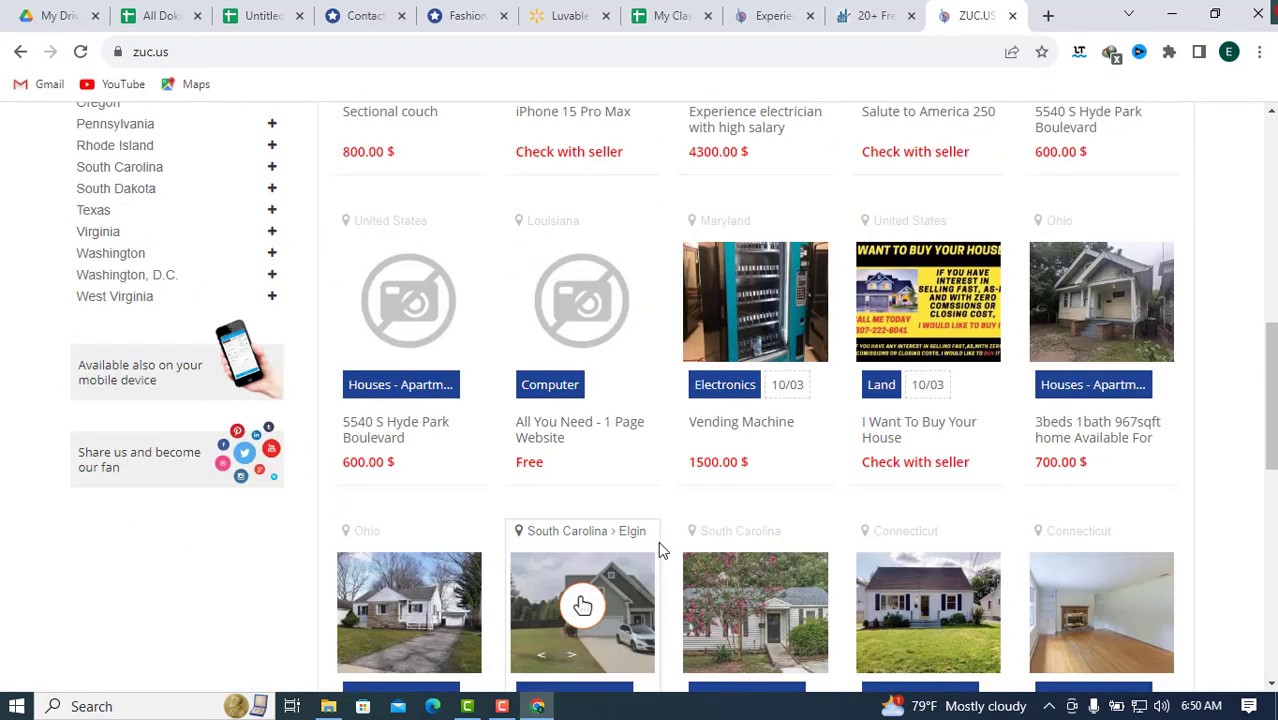
scroll(658, 541, up, 2)
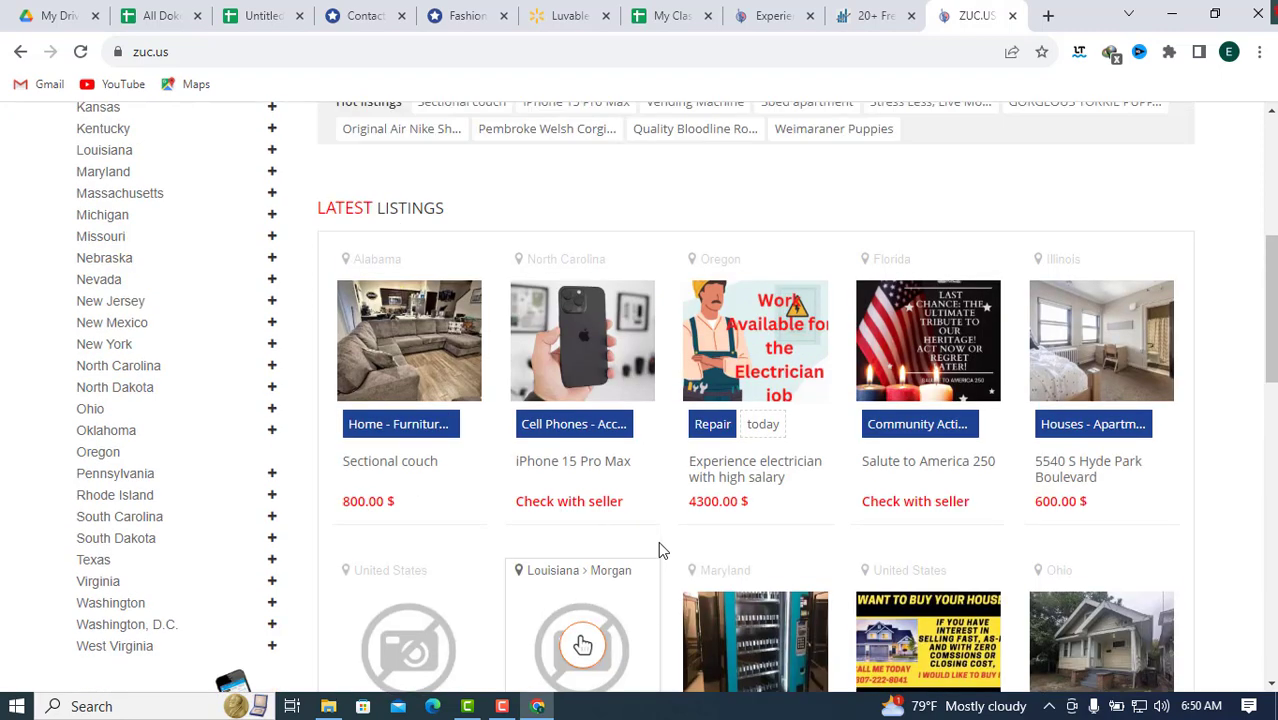
right_click(596, 468)
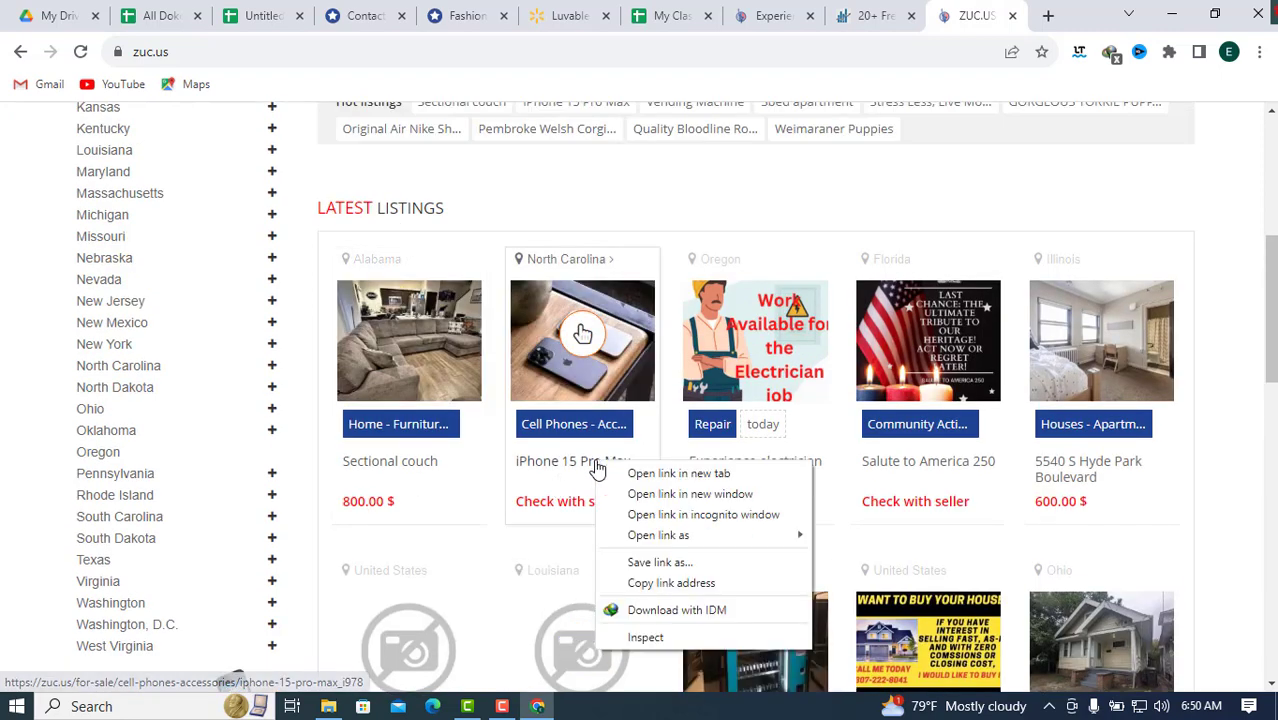
click(670, 584)
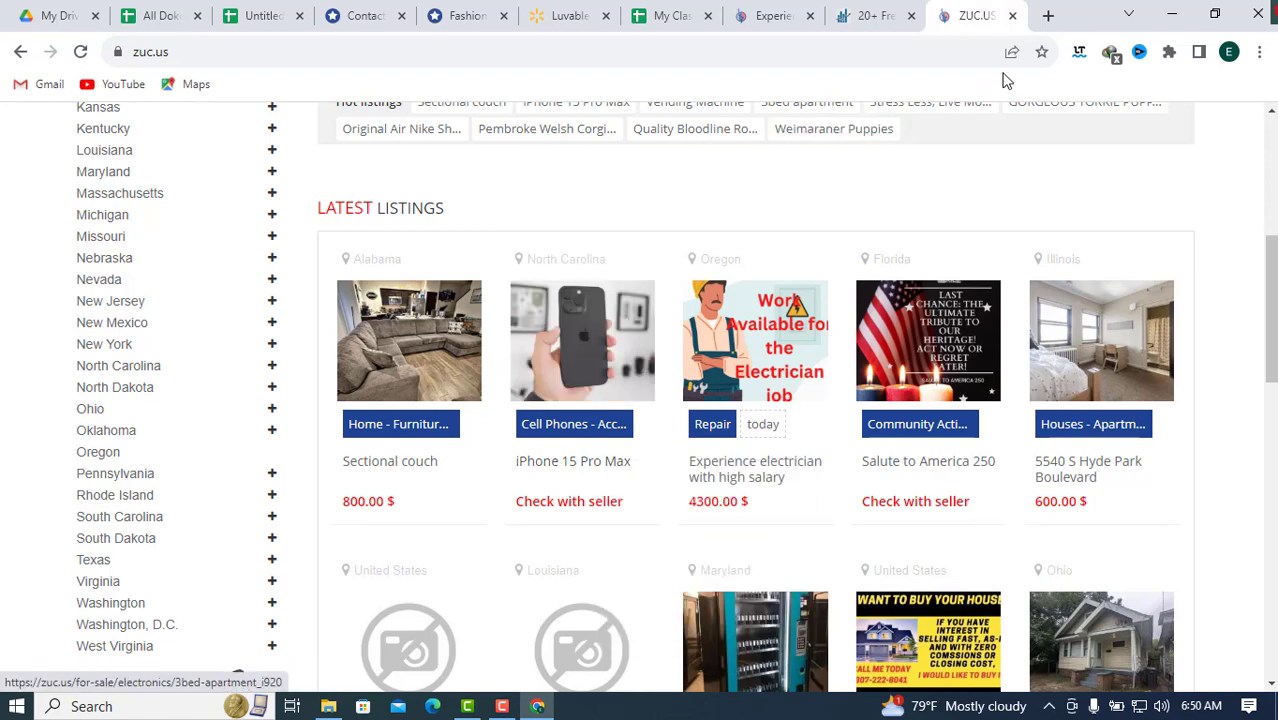
key(ctrl+t)
click(268, 50)
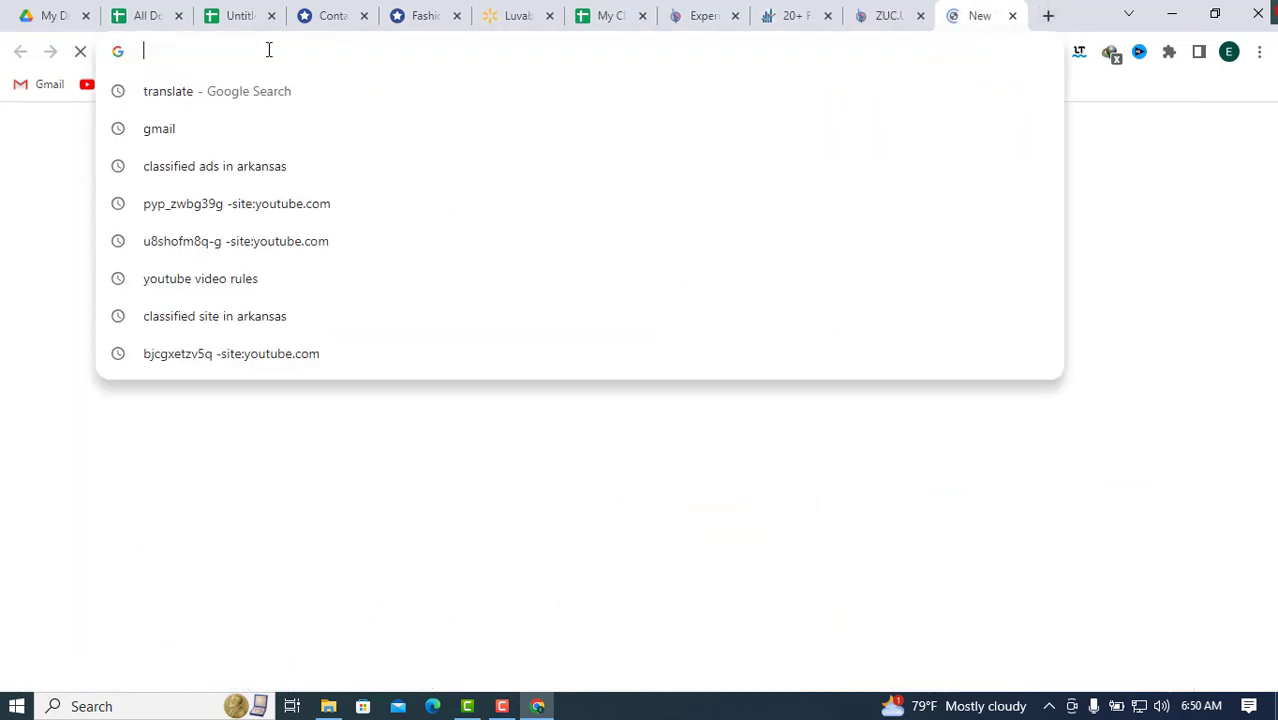
key(ctrl+v)
key(Return)
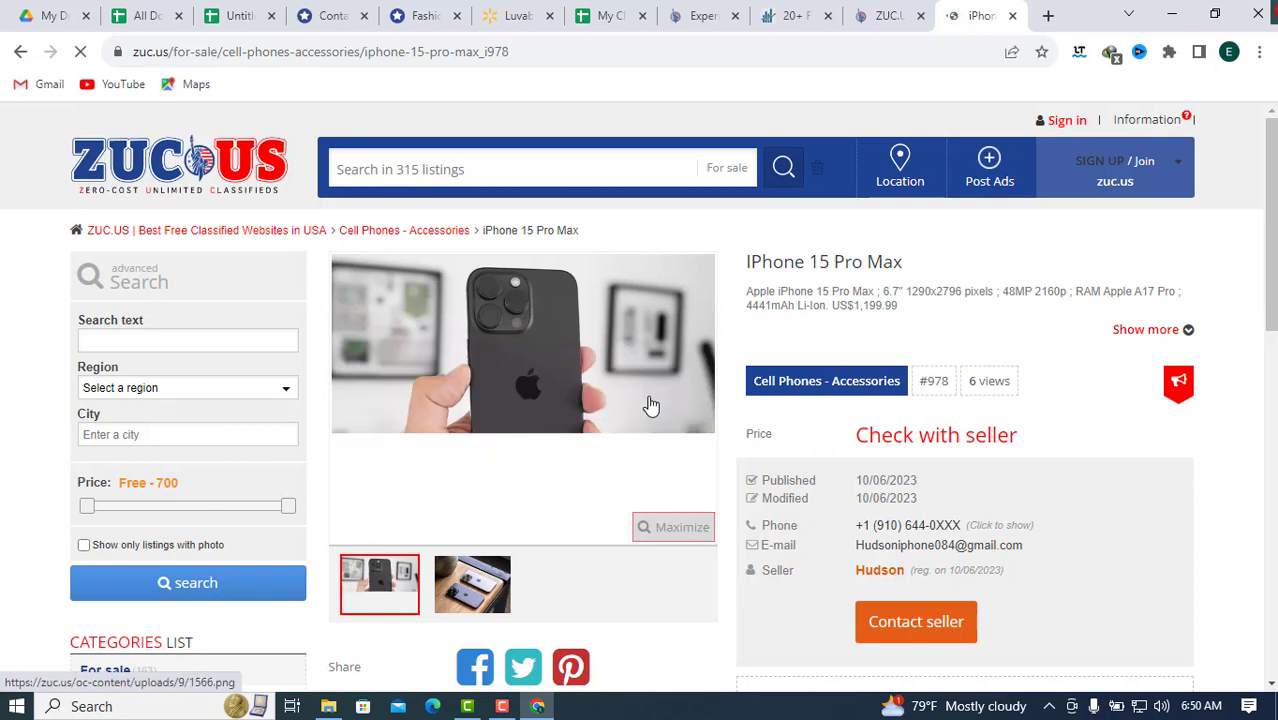
Step: Check the iPhone listing against the zuc.us home page and copy the link address of the Experience electrician with high salary ad
click(881, 10)
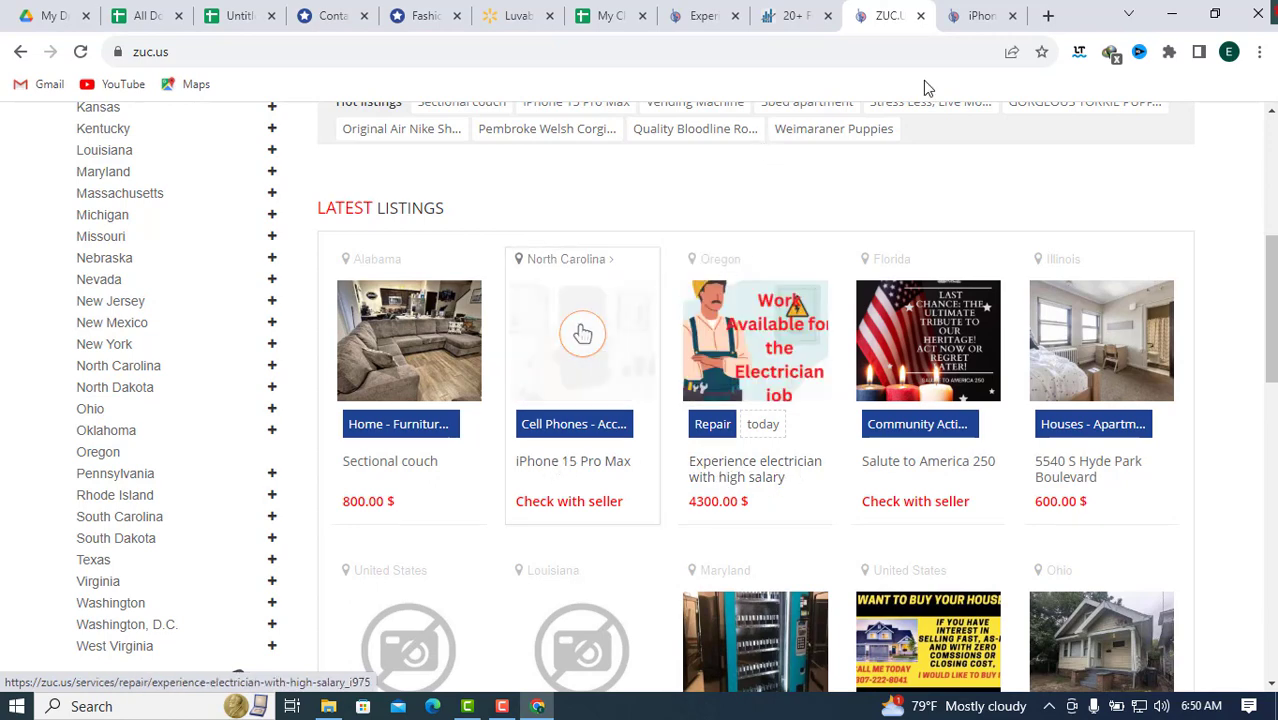
click(978, 15)
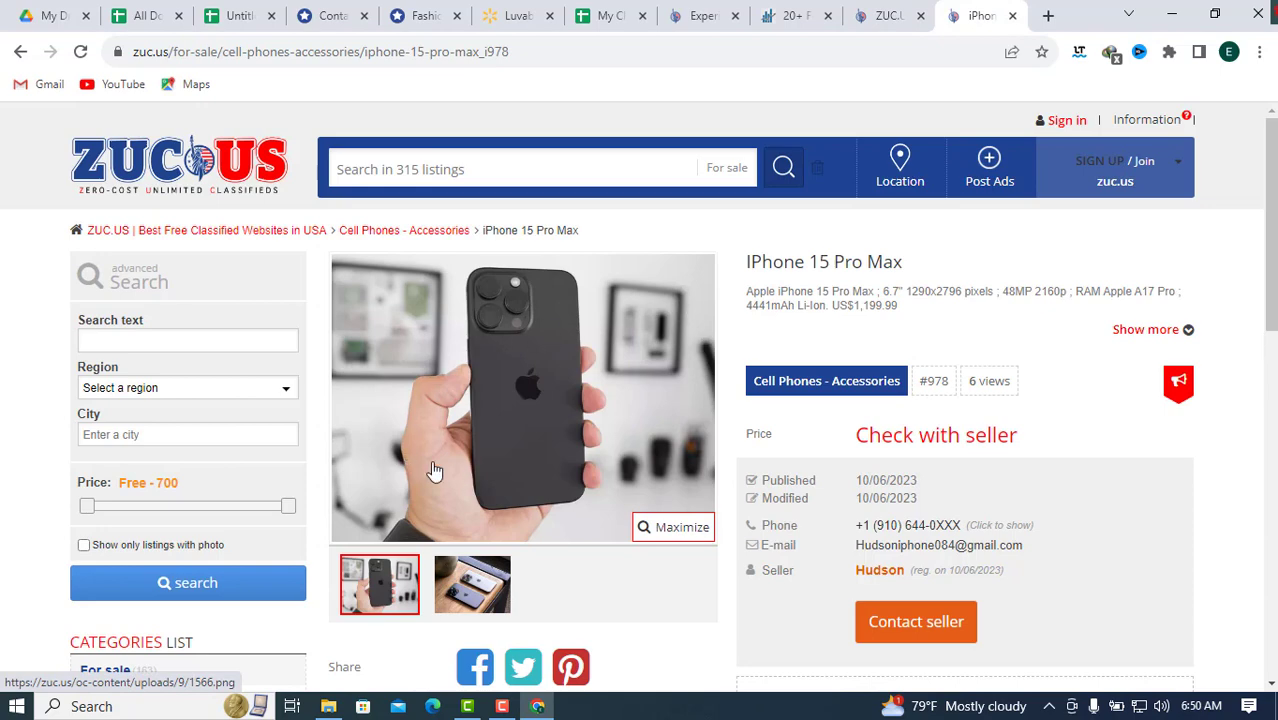
click(886, 15)
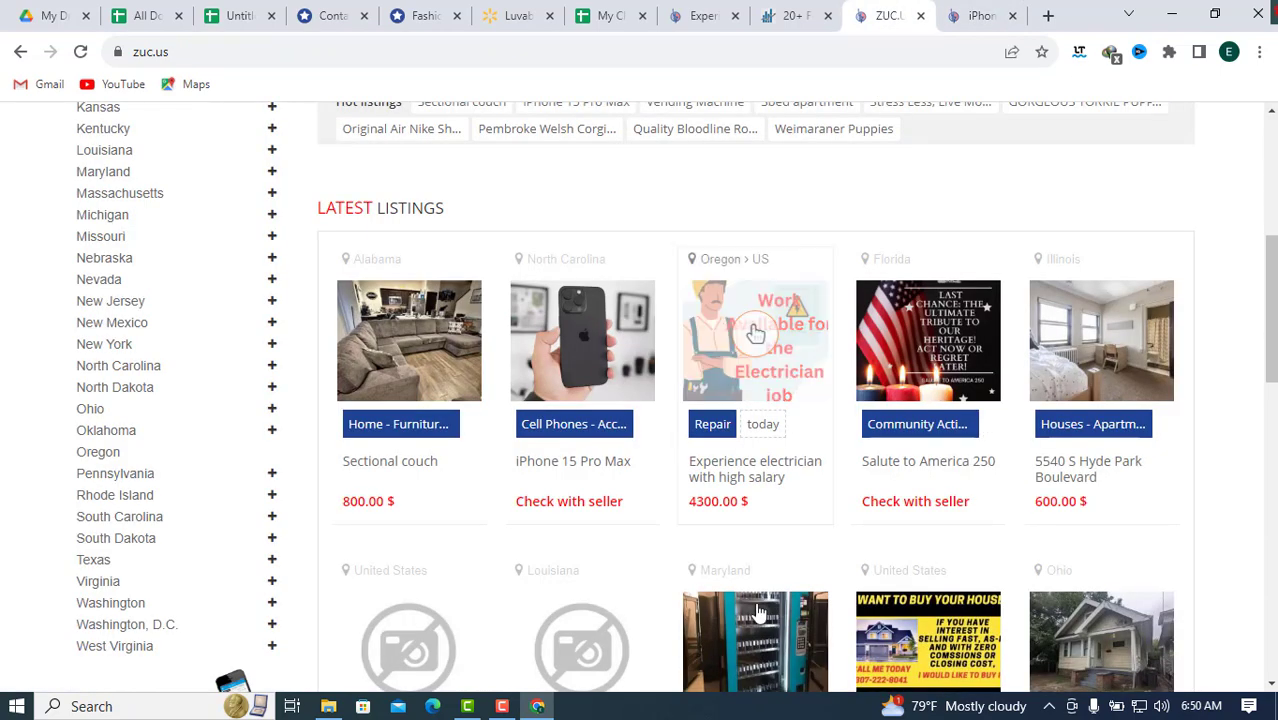
right_click(730, 477)
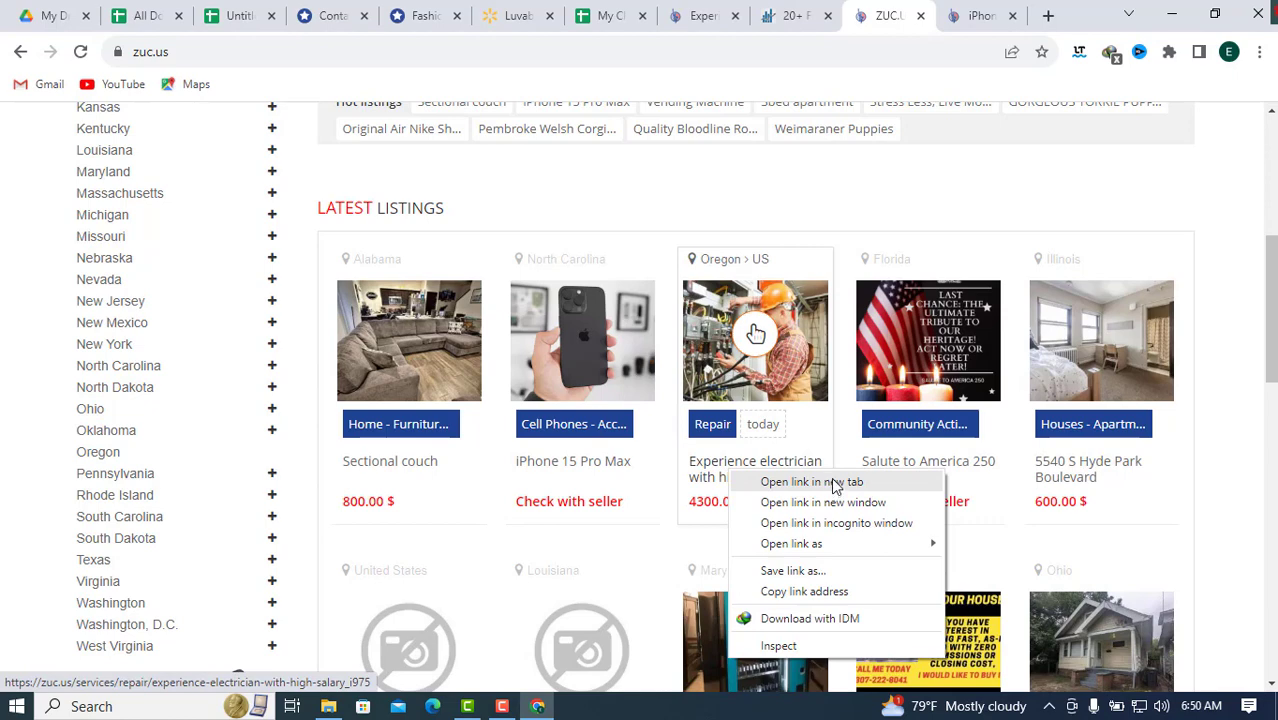
click(809, 592)
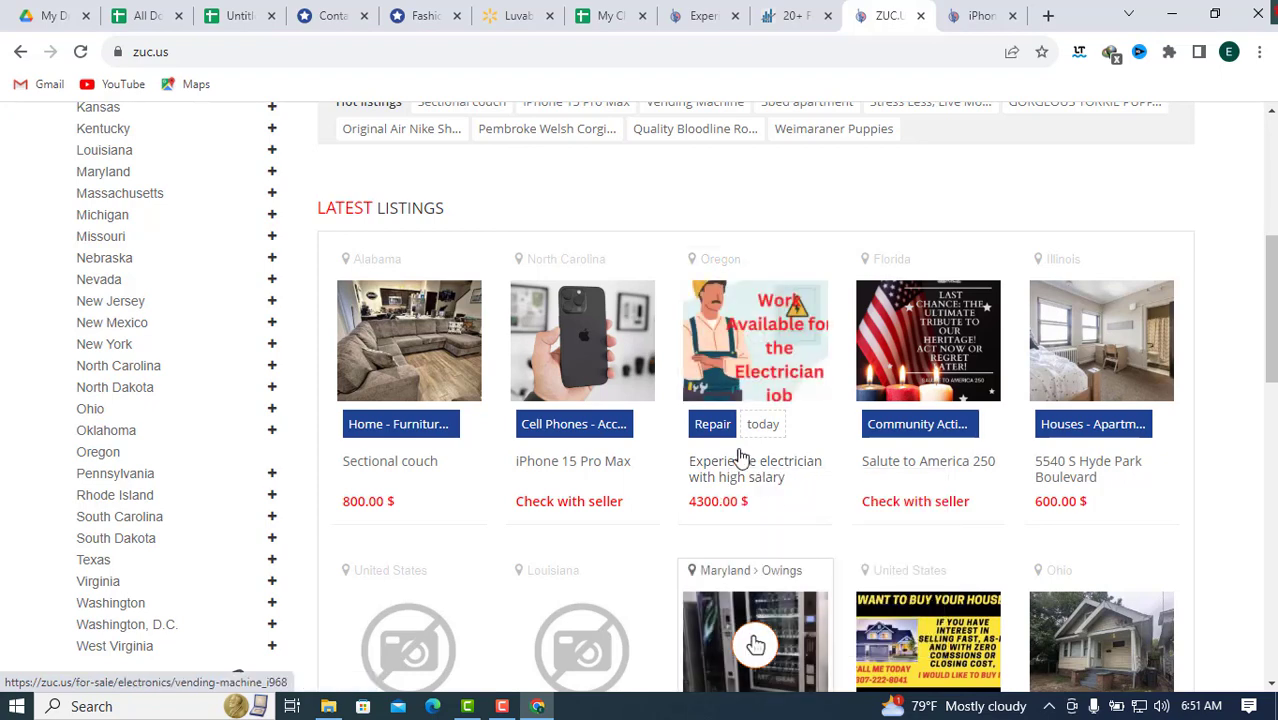
Step: Paste the electrician ad's link into the row 17 Posting Live Link cell of the tracking spreadsheet and open that link
click(612, 12)
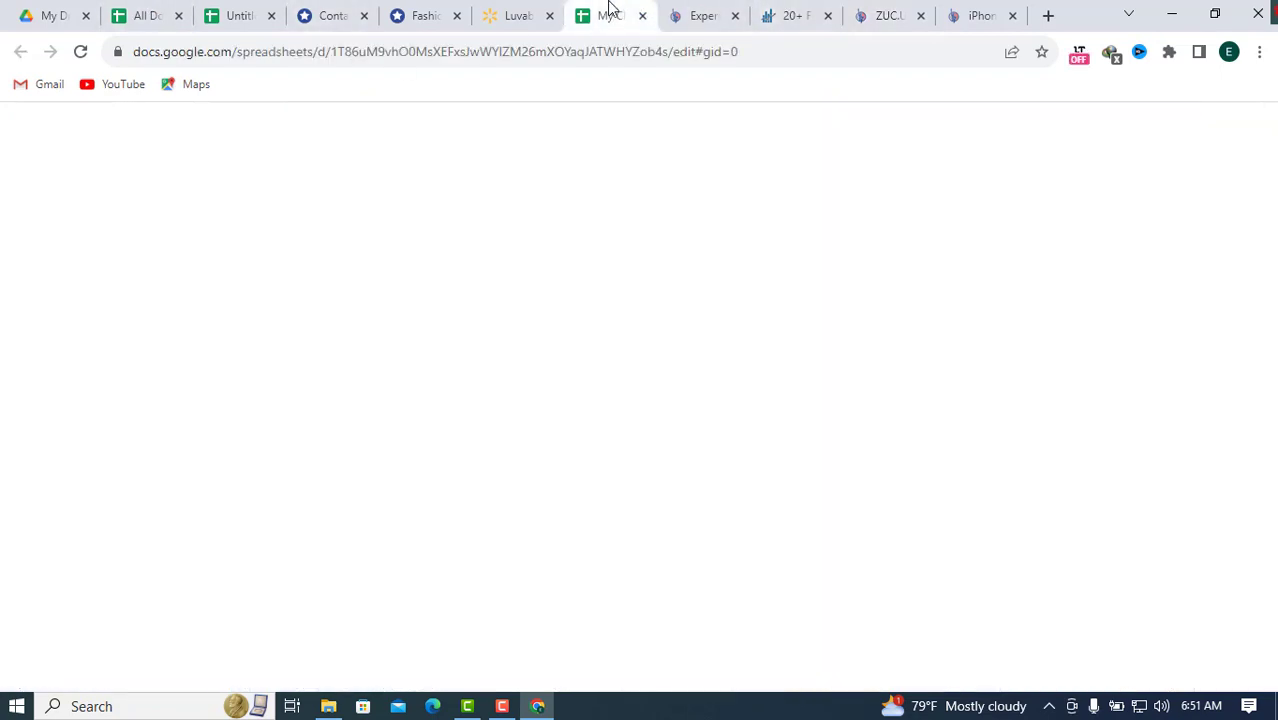
click(230, 13)
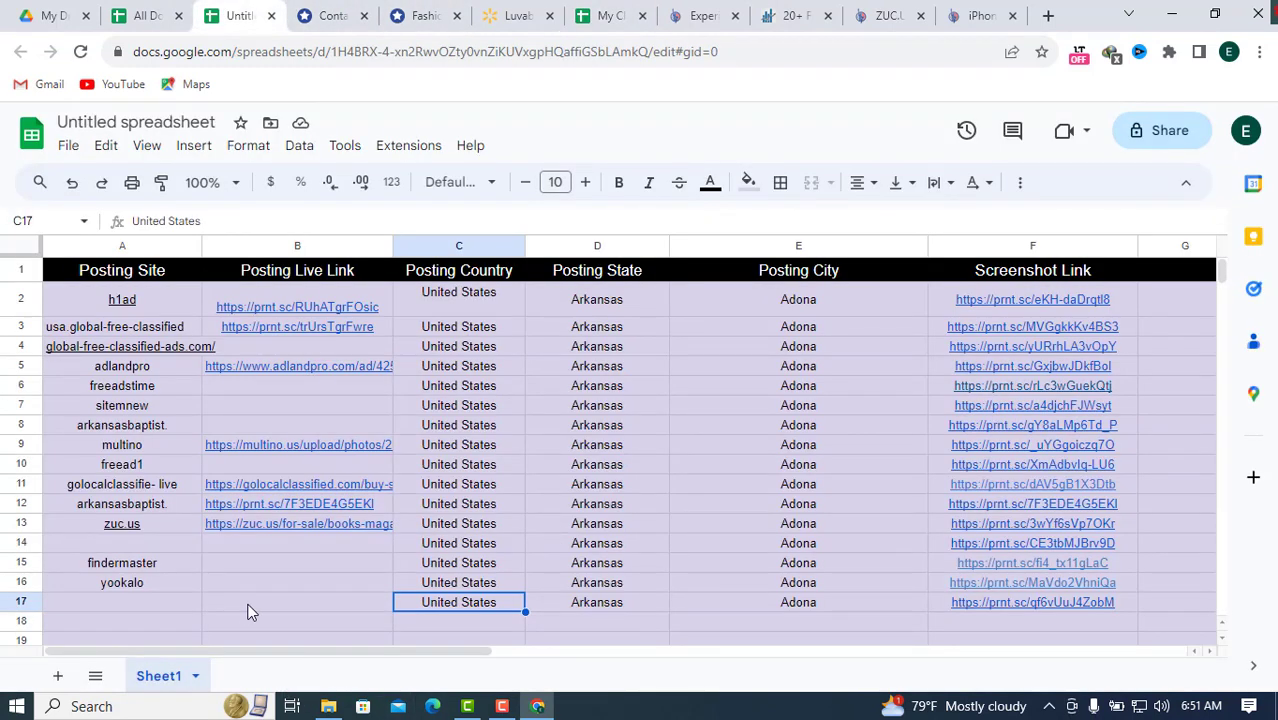
double_click(256, 602)
key(ctrl+v)
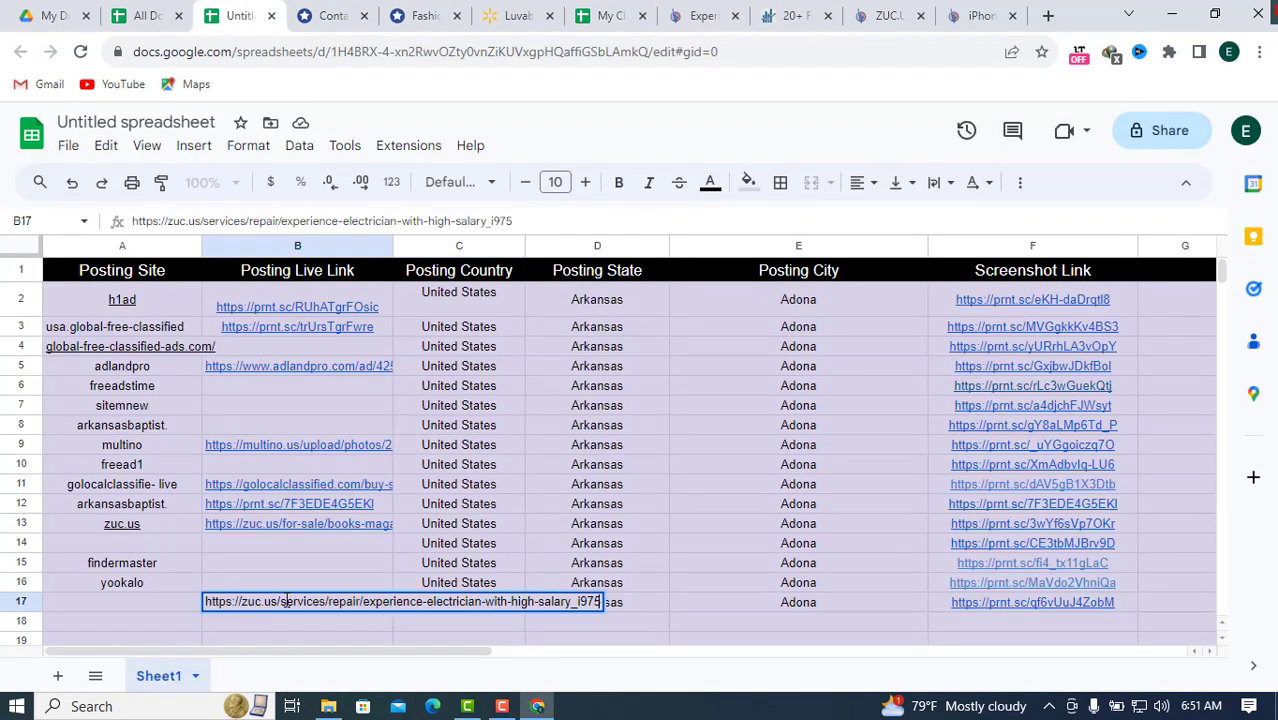
click(375, 627)
click(322, 605)
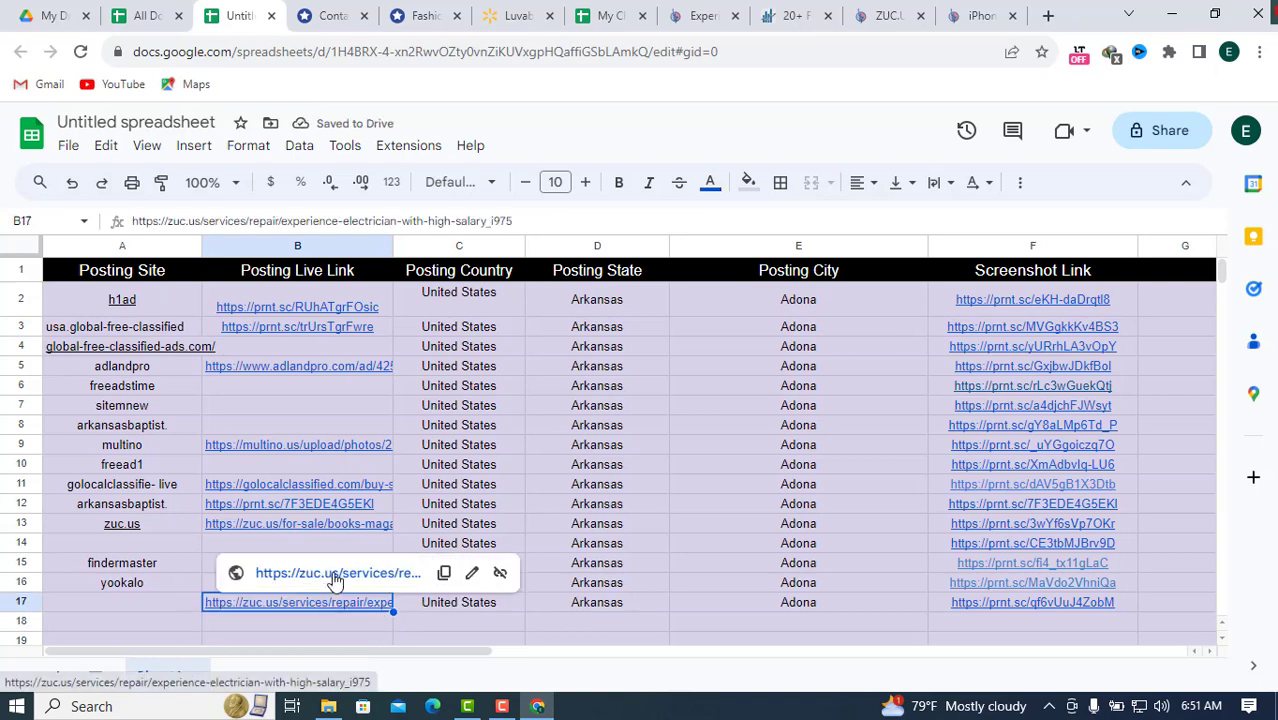
click(333, 577)
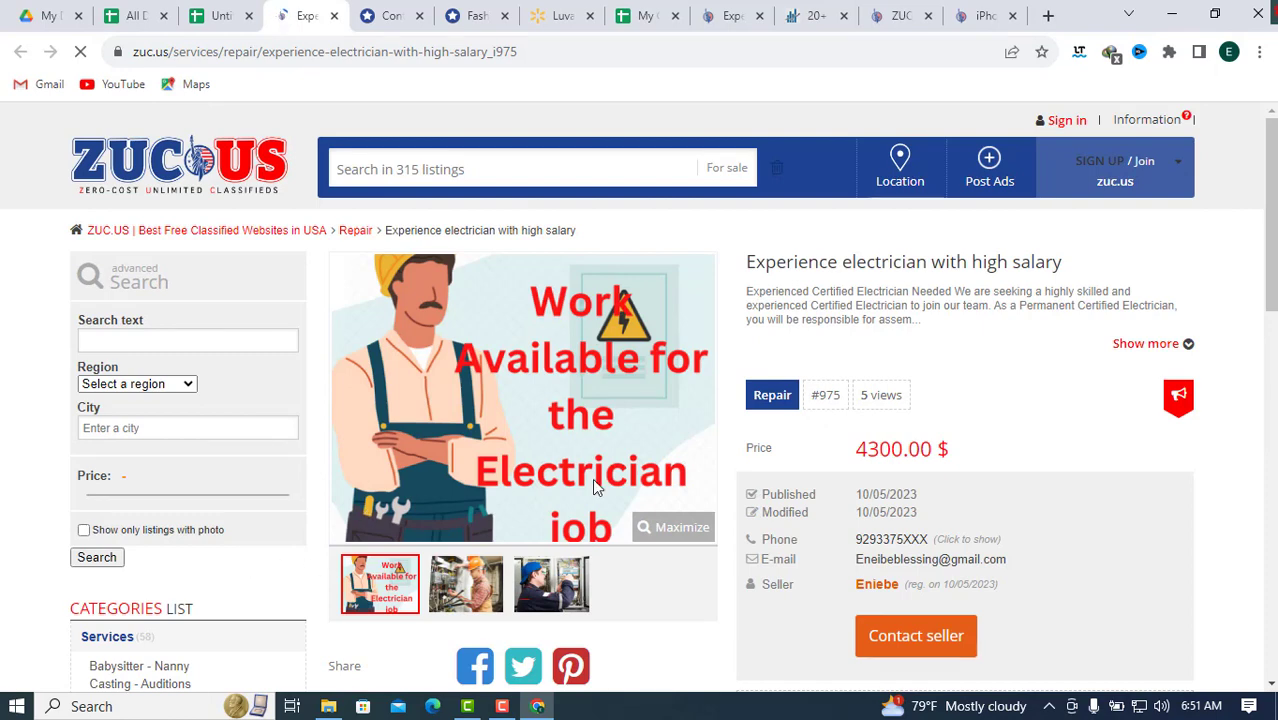
Step: View the electrician ad's second photo, compare the ad with the zuc.us latest listings and the iPhone ad, and close the electrician ad's tab
scroll(714, 448, down, 2)
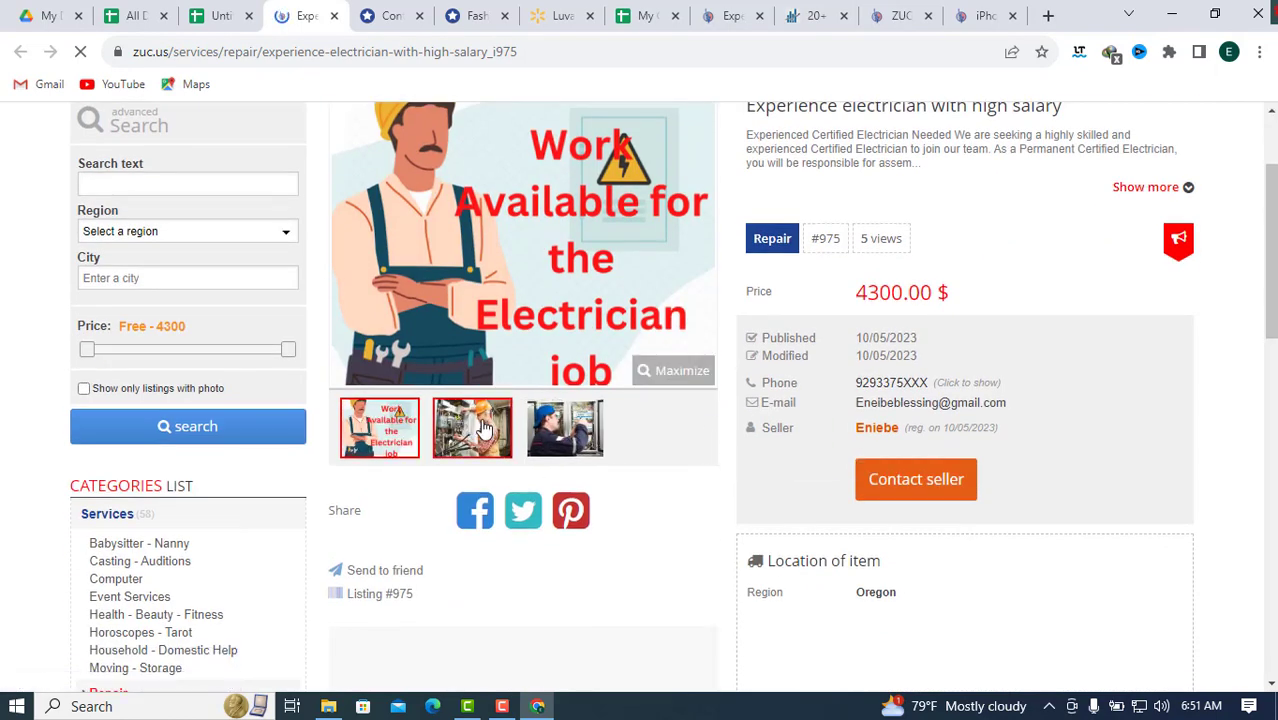
click(460, 428)
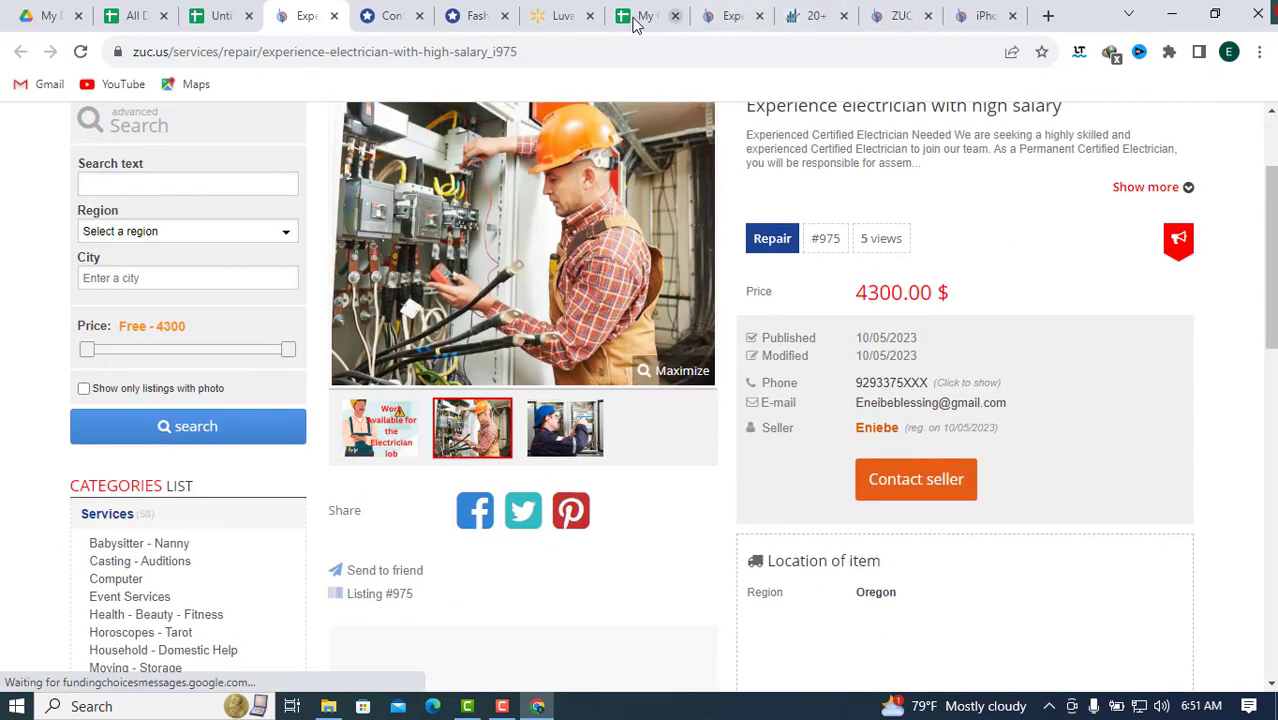
click(917, 10)
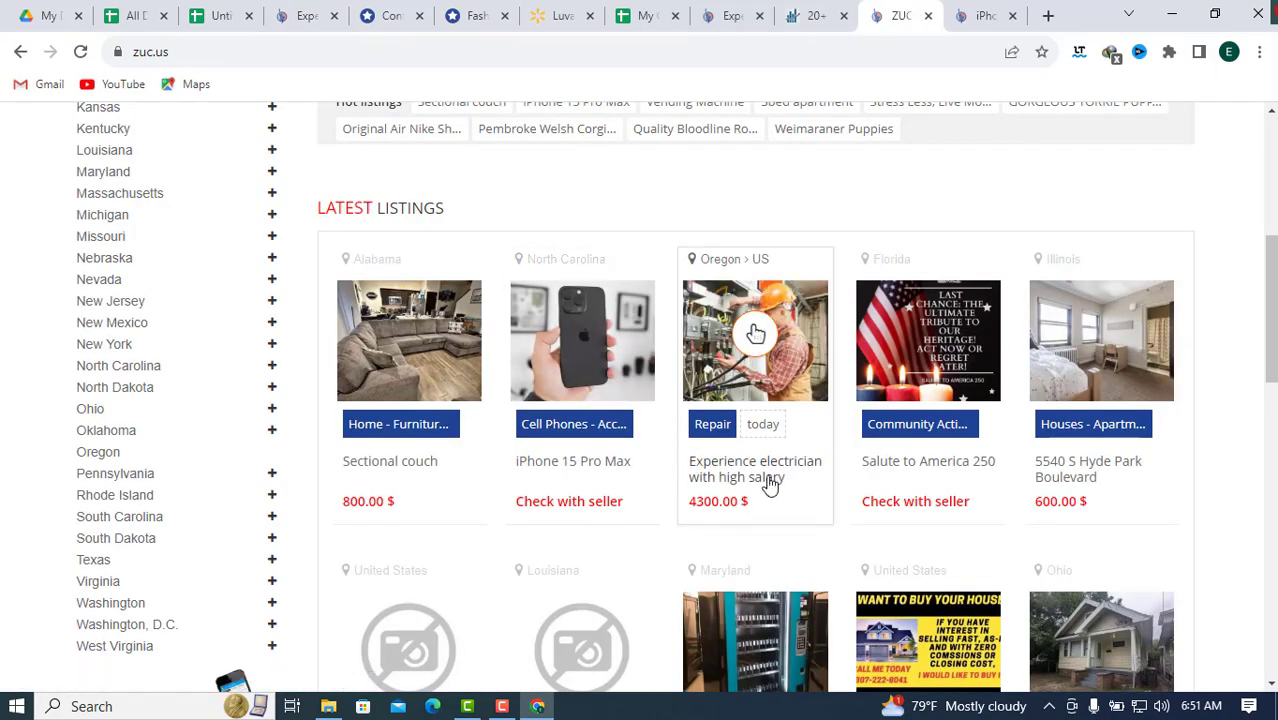
click(972, 12)
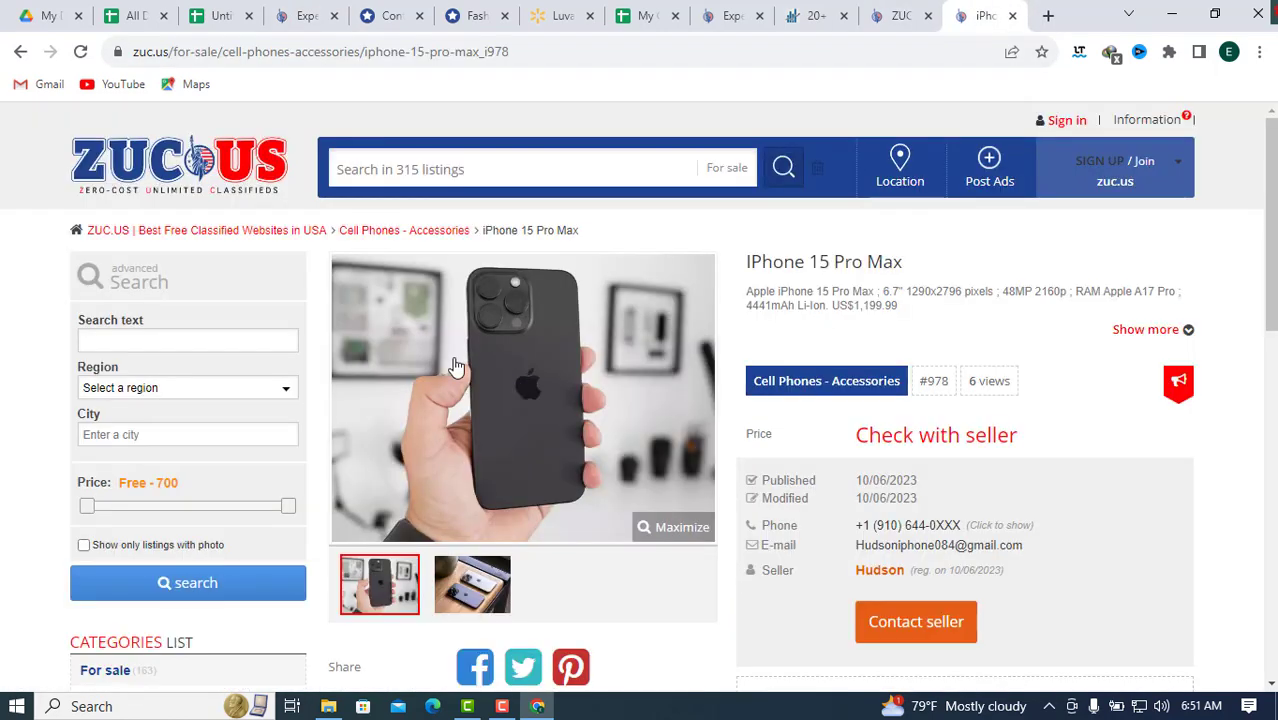
click(303, 14)
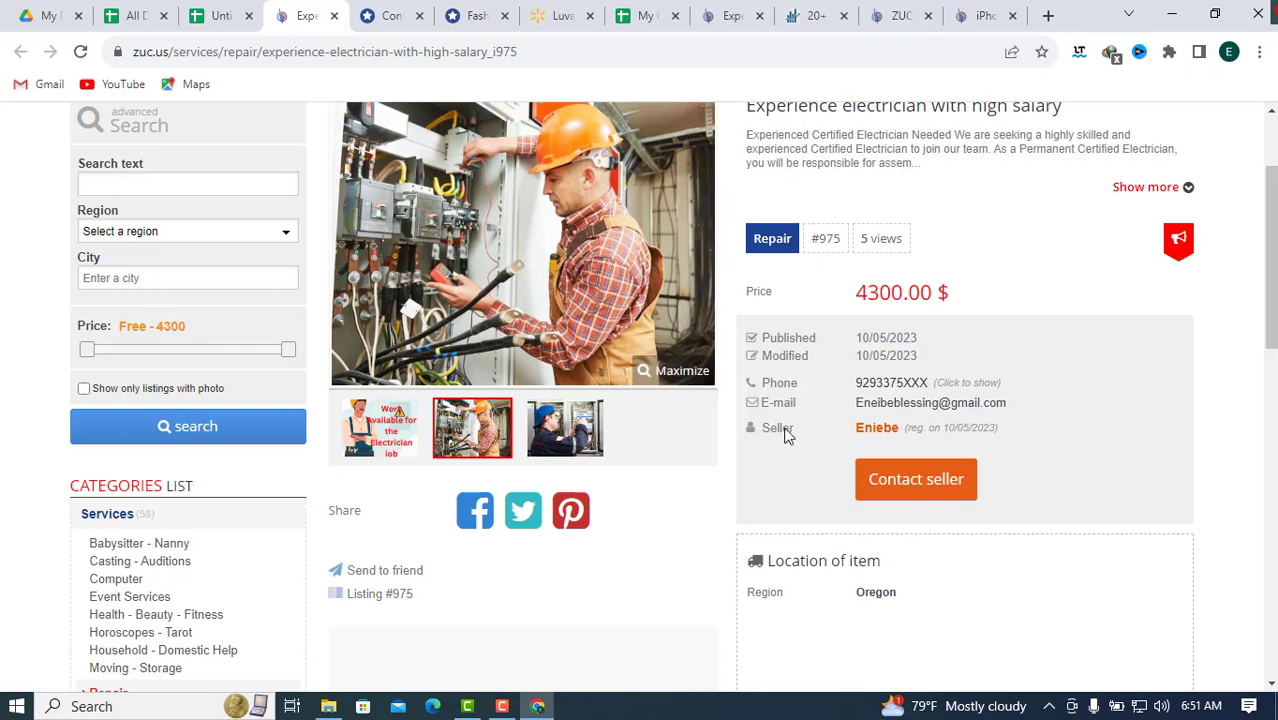
click(335, 17)
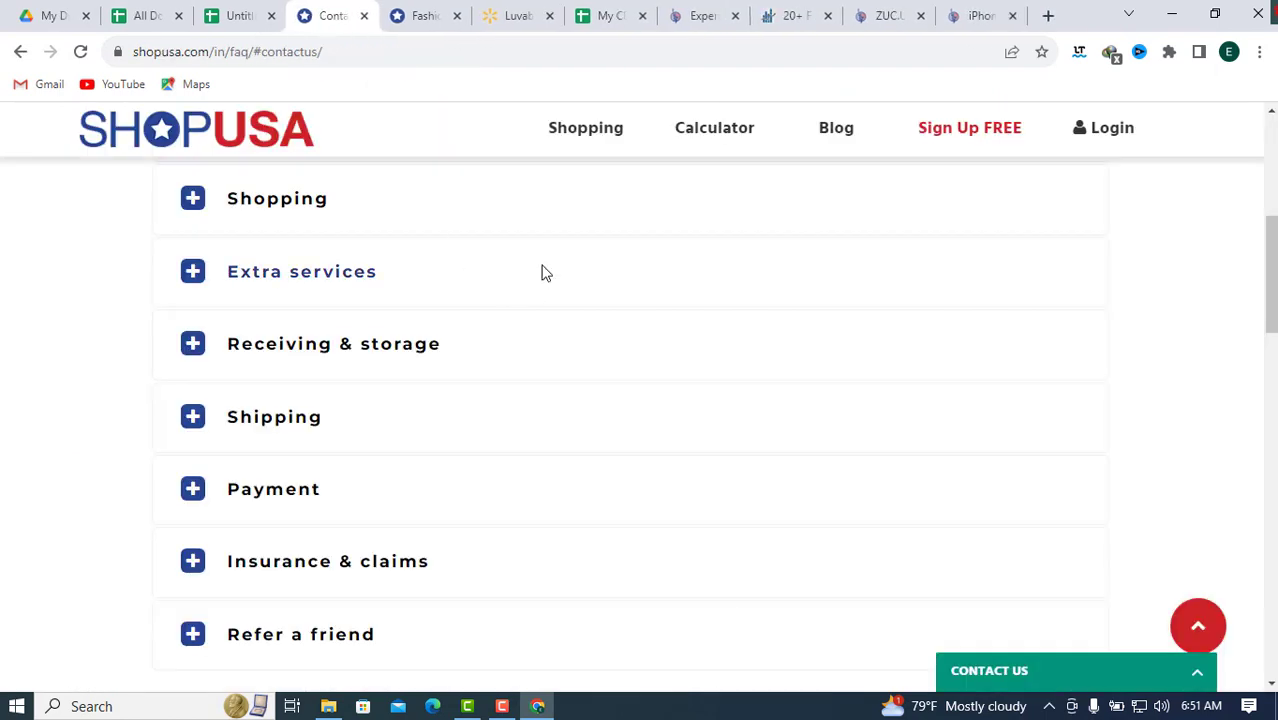
click(160, 10)
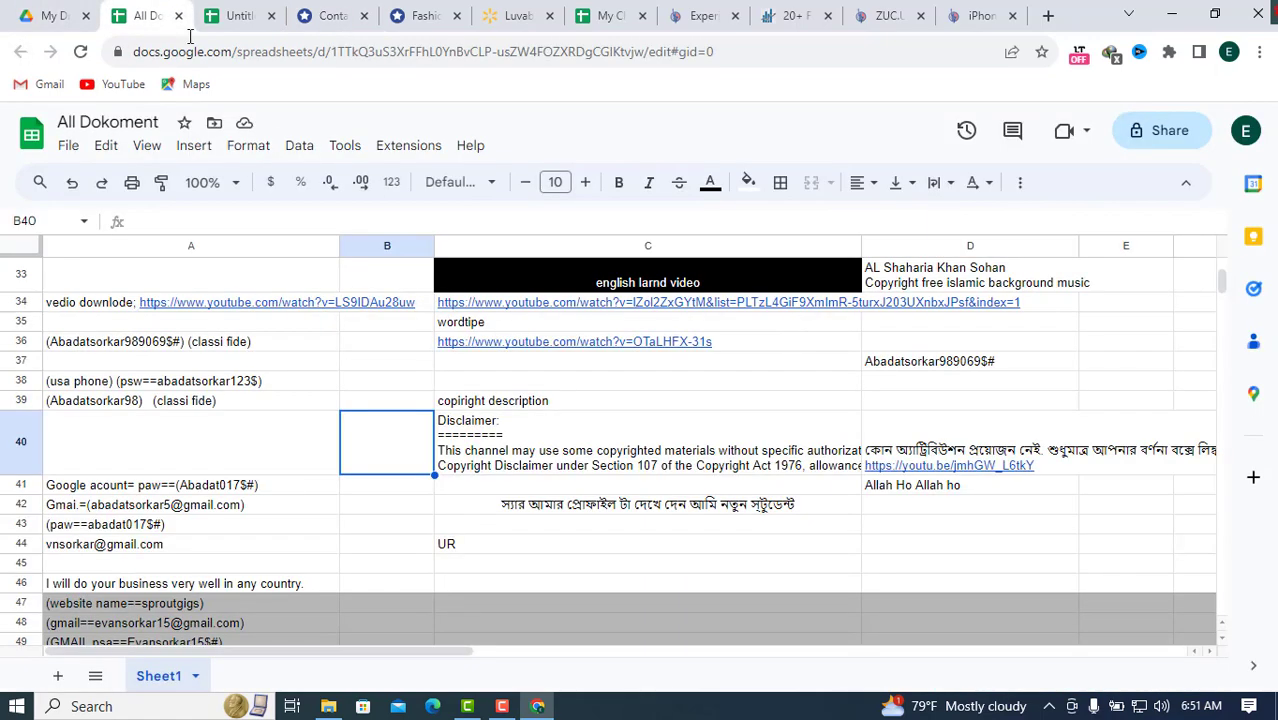
click(235, 10)
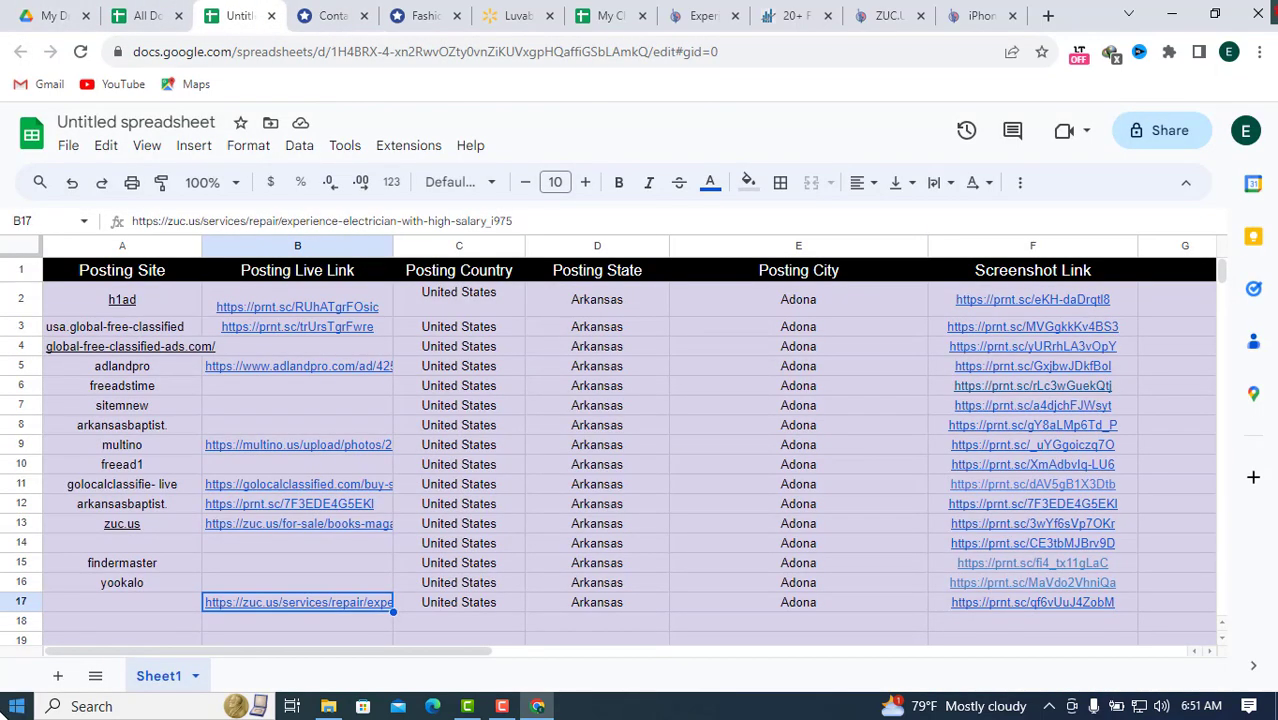
click(510, 10)
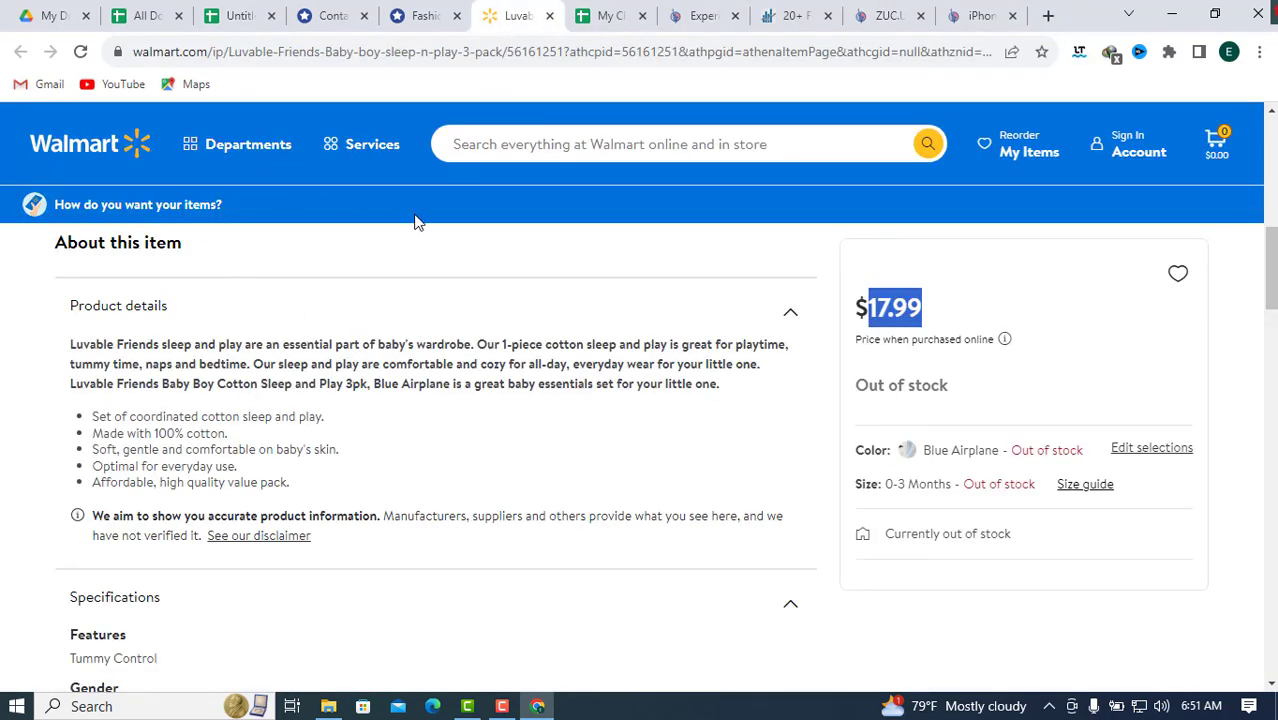
Step: Copy only the site name zuc.us from the web address of the iPhone 15 Pro Max ad
click(980, 15)
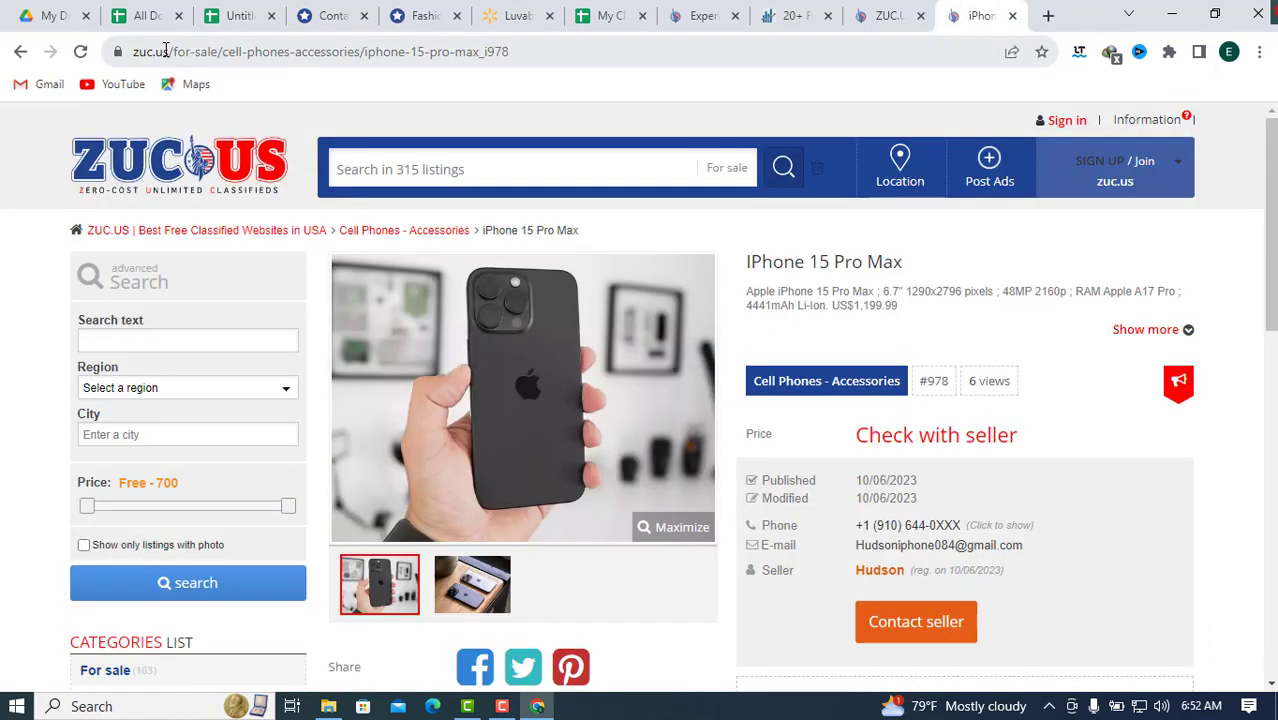
drag(168, 51, 133, 51)
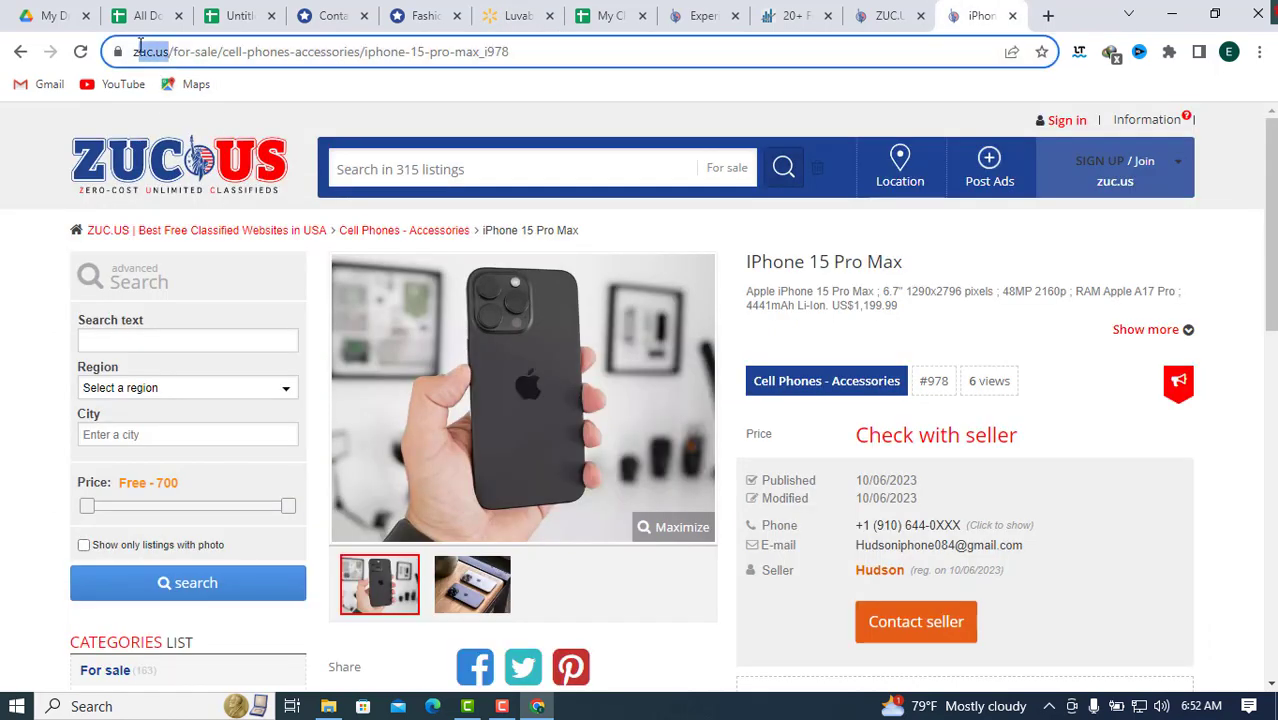
click(213, 210)
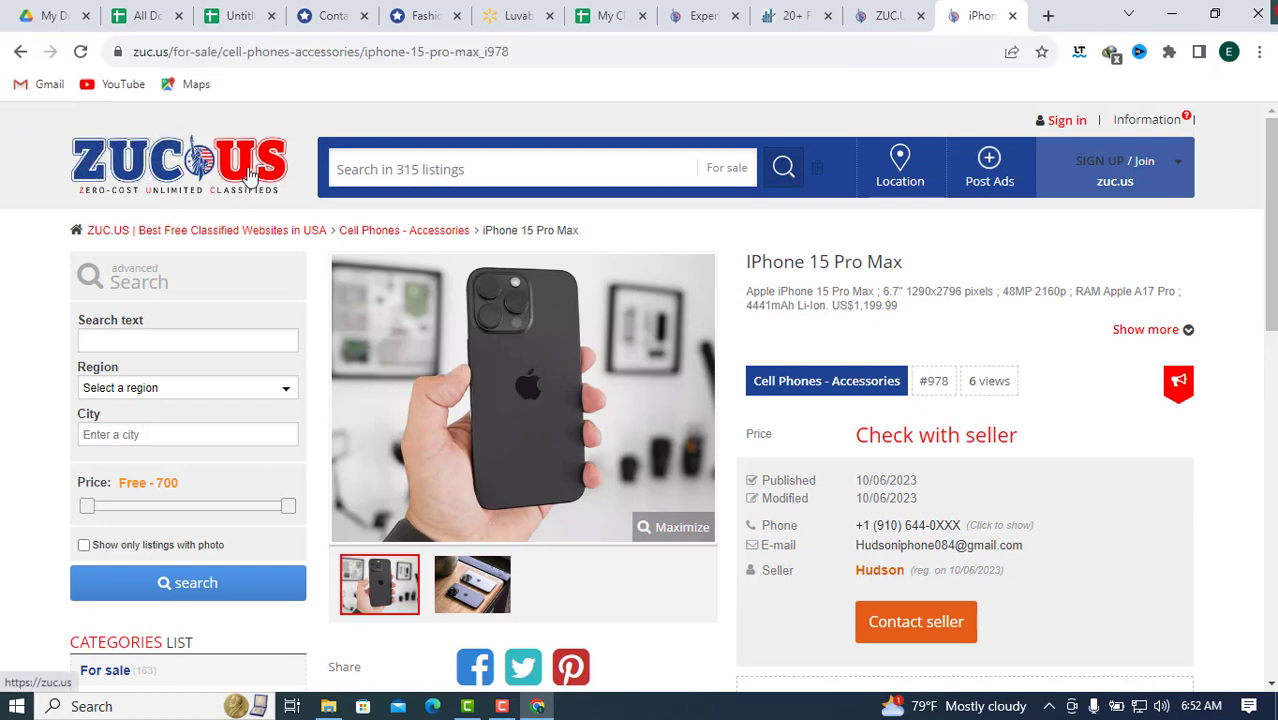
drag(170, 52, 133, 52)
right_click(160, 57)
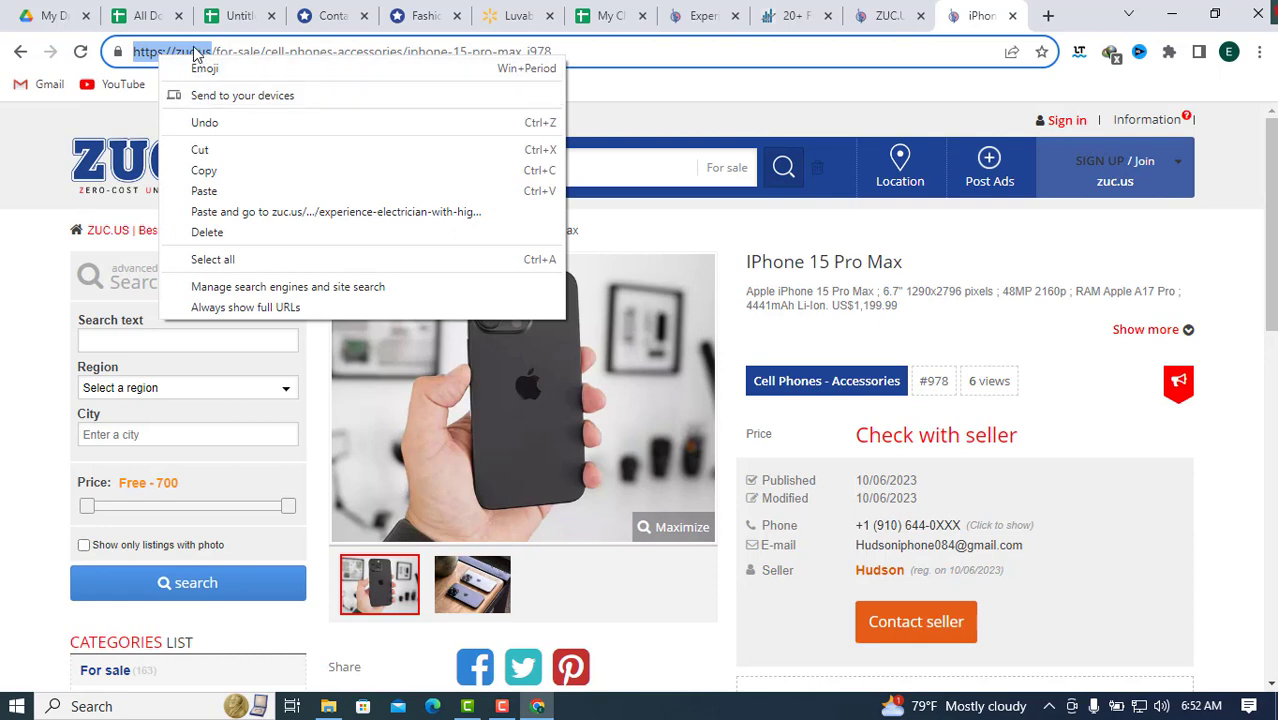
click(199, 55)
drag(211, 51, 178, 52)
right_click(199, 60)
click(251, 163)
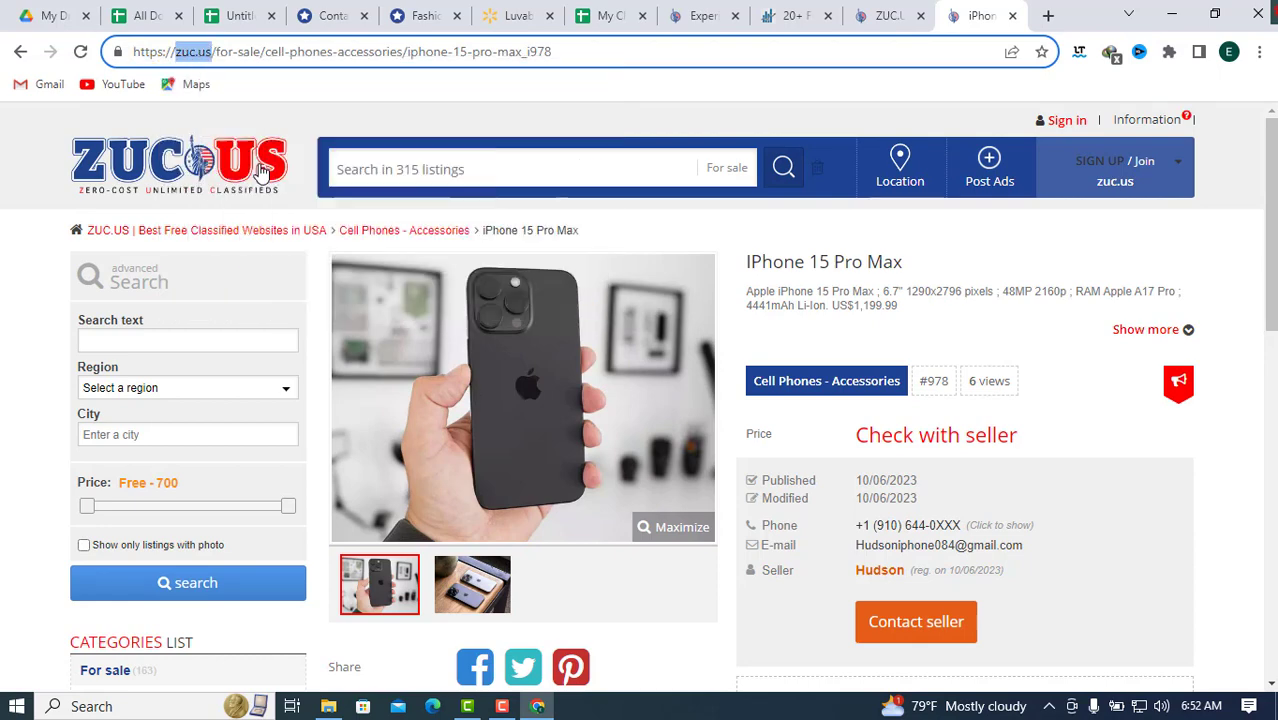
Step: Paste zuc.us into the row 17 Posting Site cell of the tracking spreadsheet and centre it horizontally
click(240, 10)
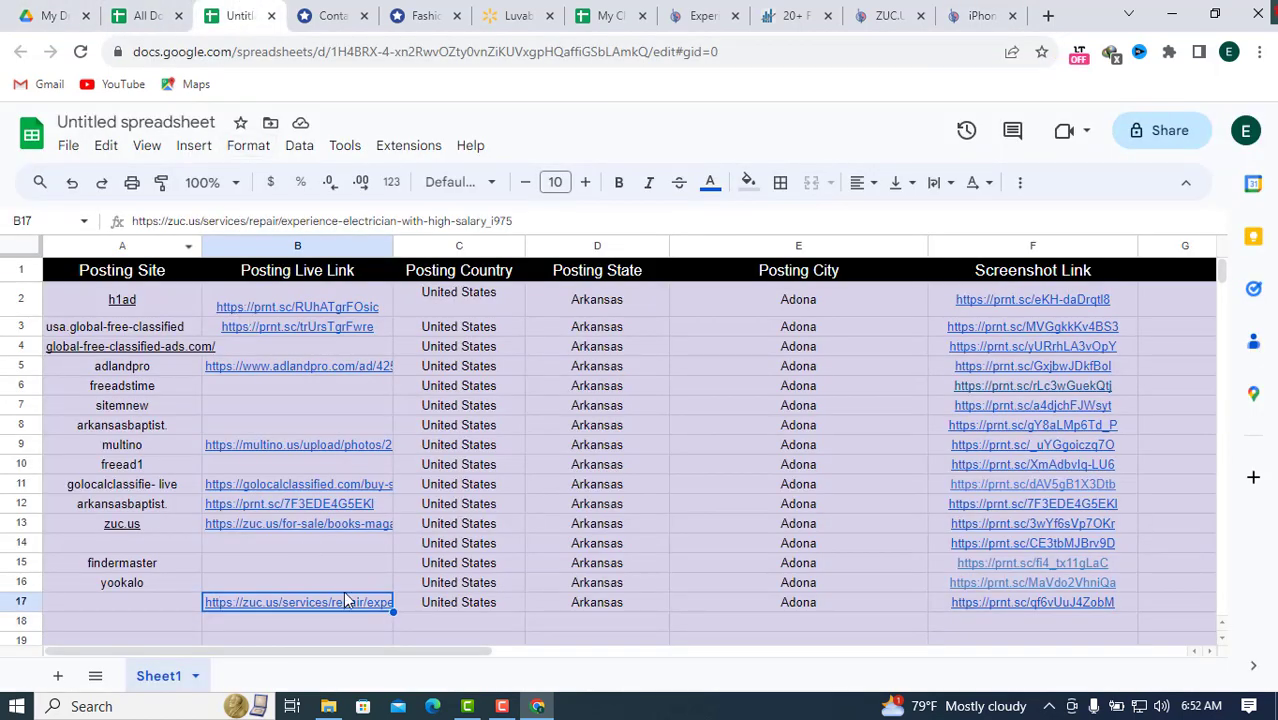
click(129, 603)
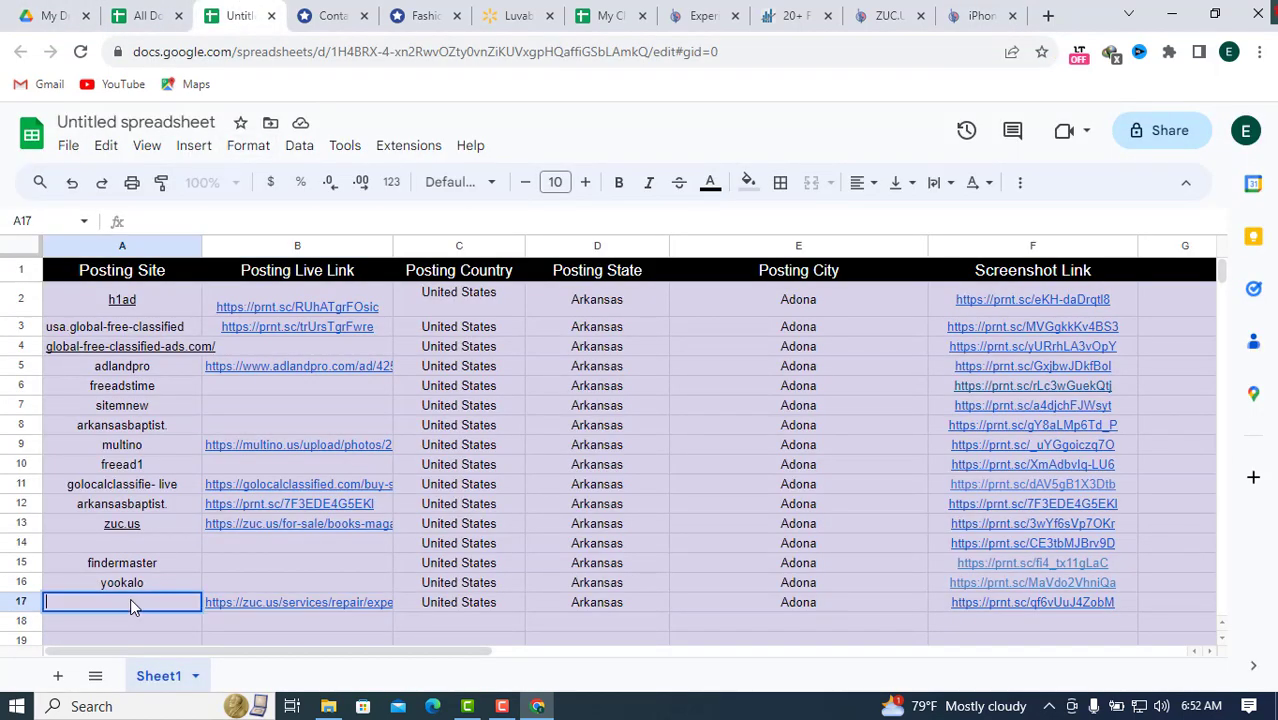
key(ctrl+v)
click(115, 626)
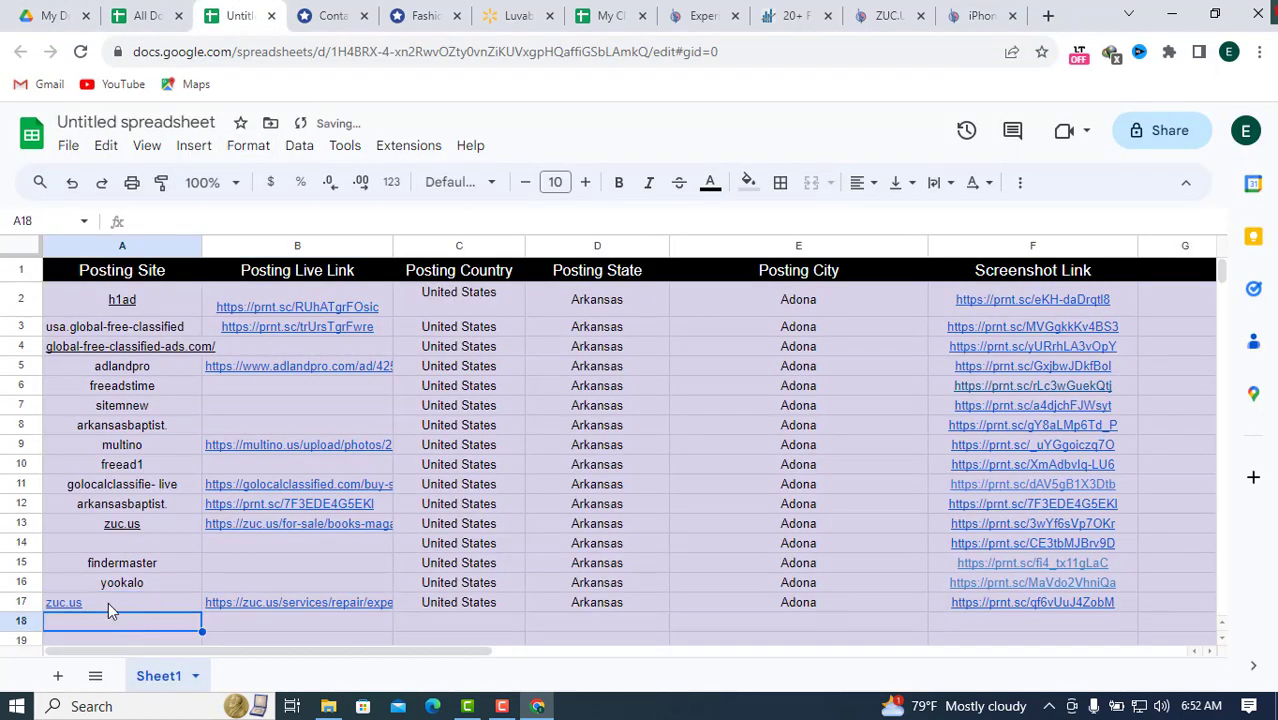
click(108, 602)
click(850, 185)
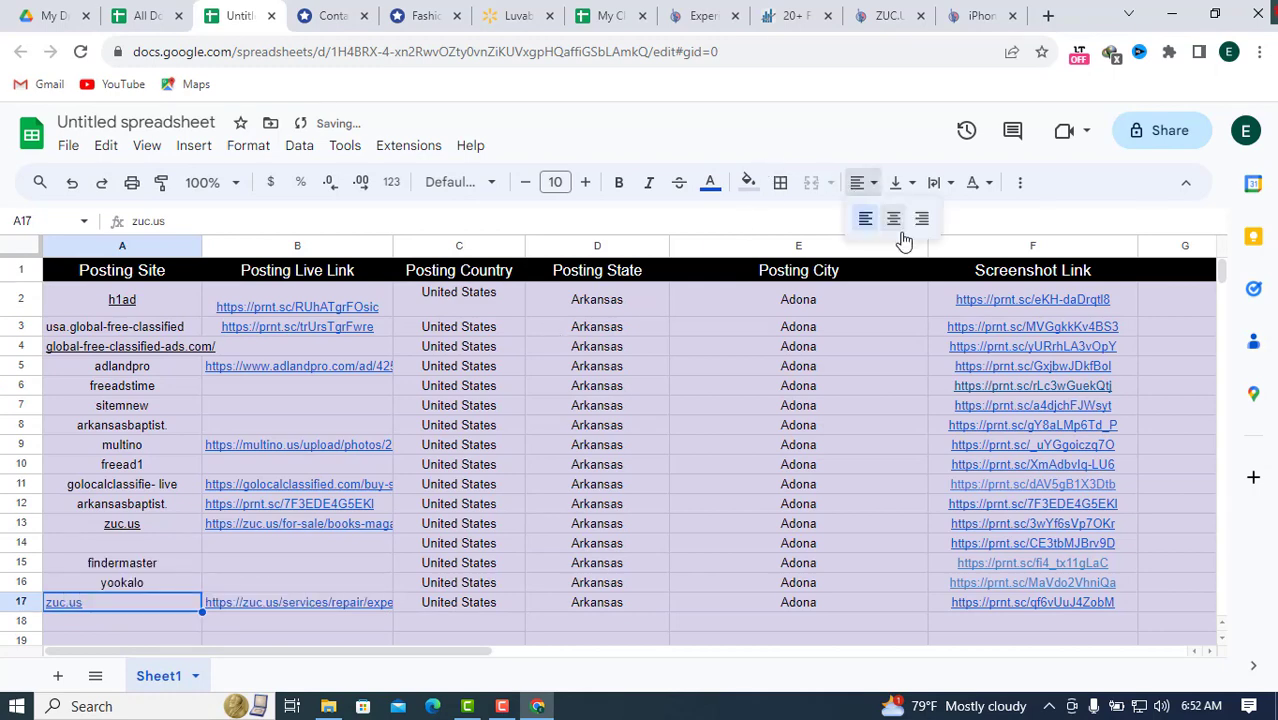
click(894, 218)
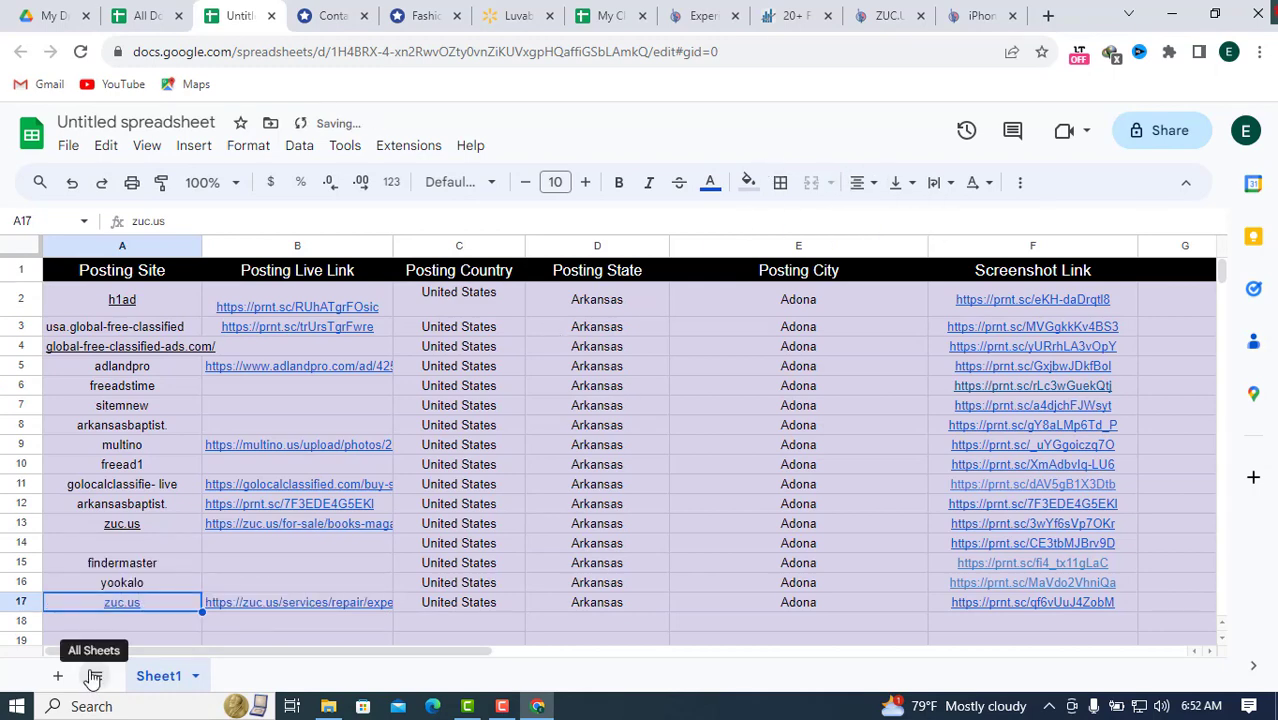
click(127, 604)
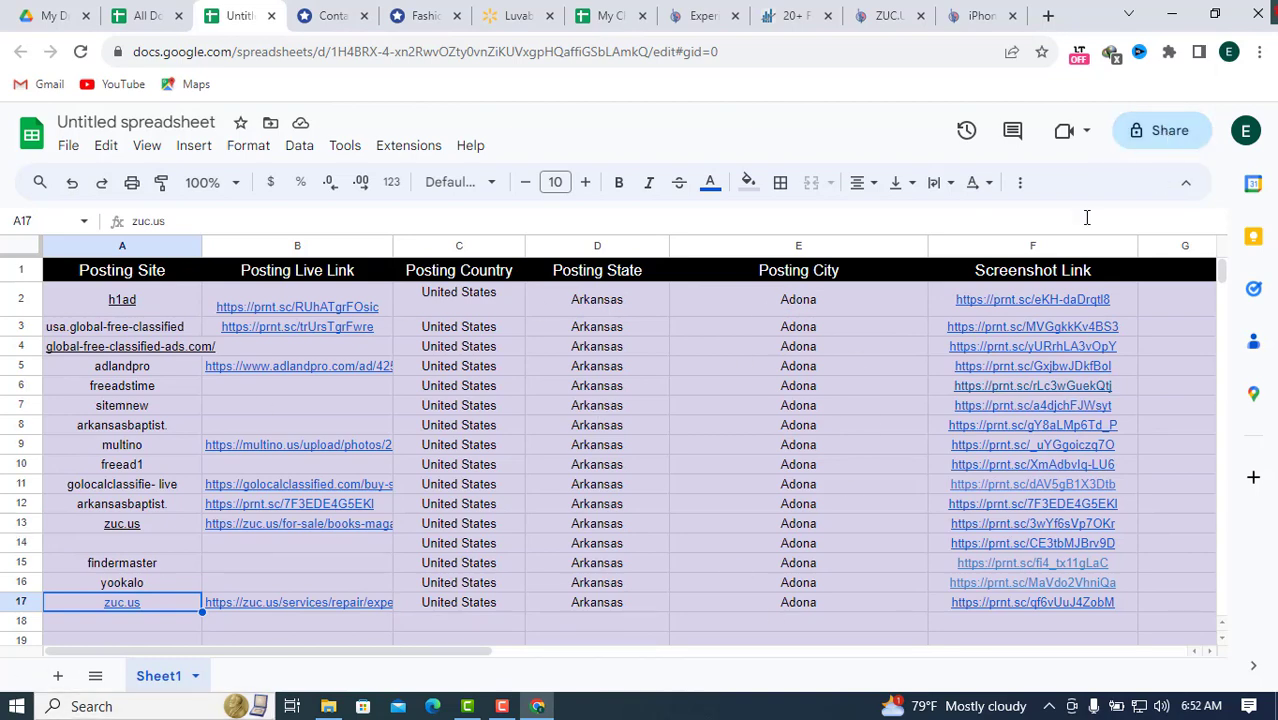
Step: Share the spreadsheet under the name Untitled spreadsheet, setting general access to Anyone with the link with the Editor role
click(1181, 138)
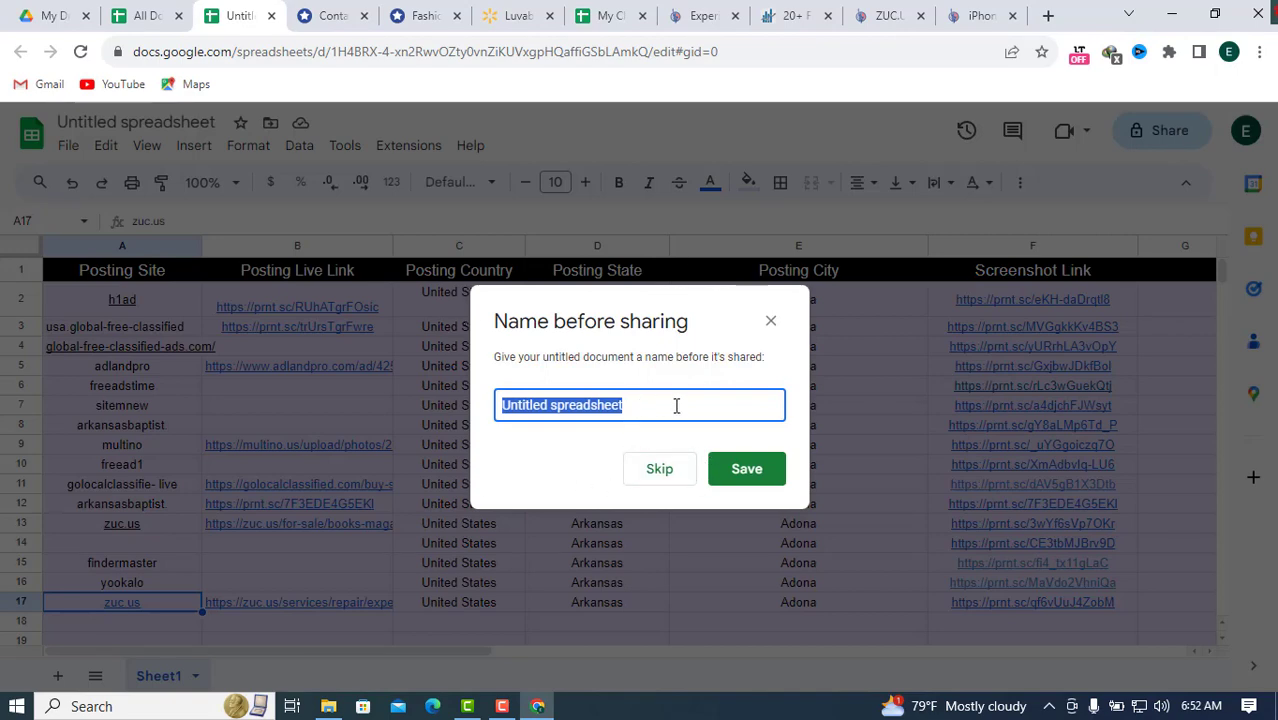
click(753, 467)
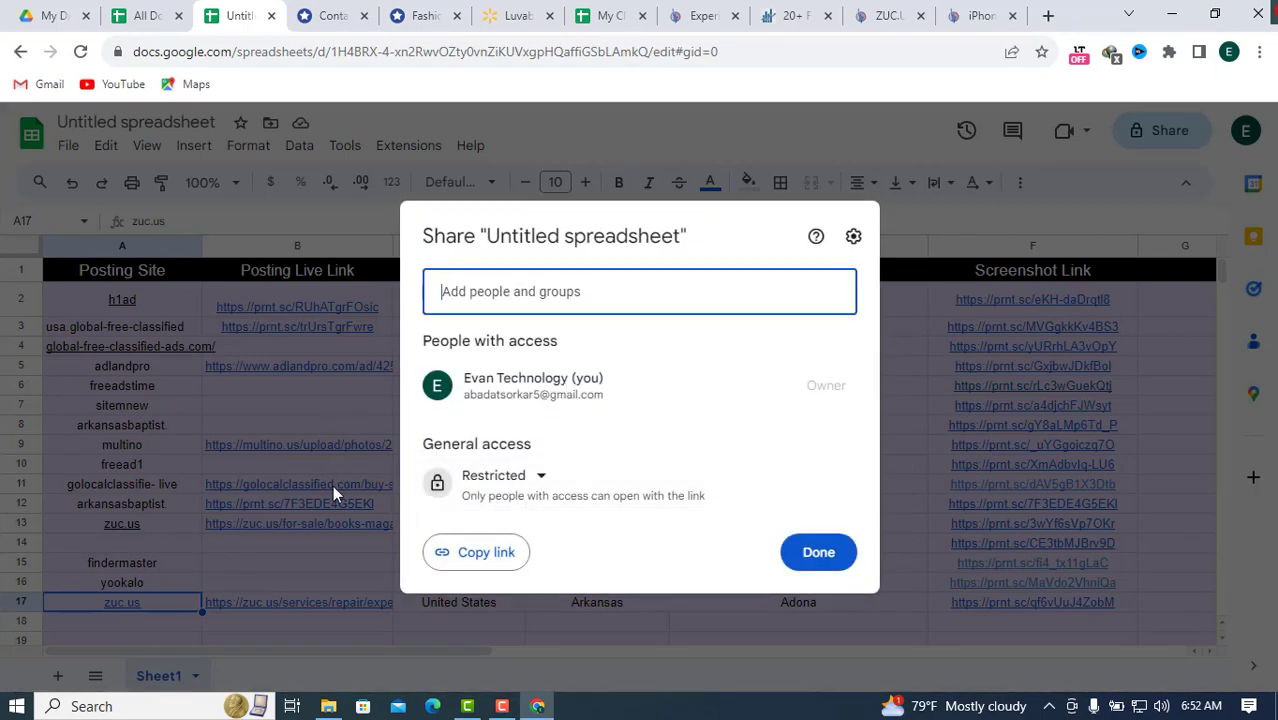
click(538, 478)
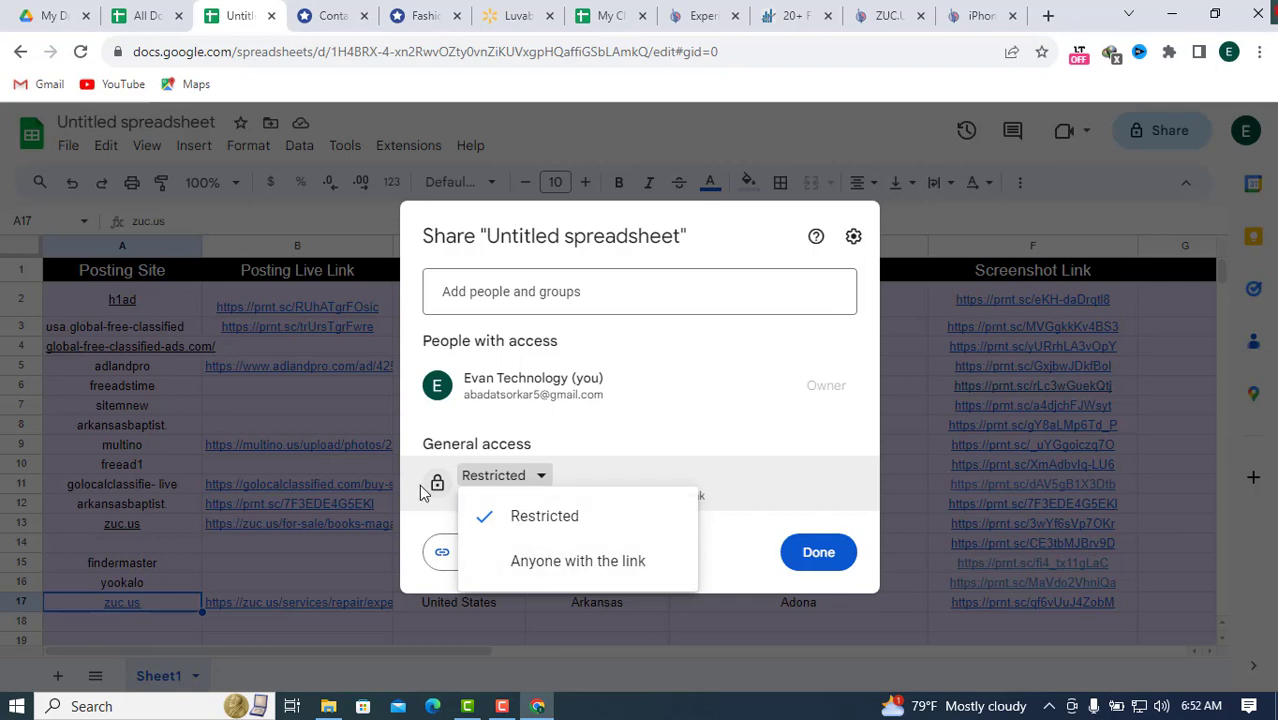
click(581, 565)
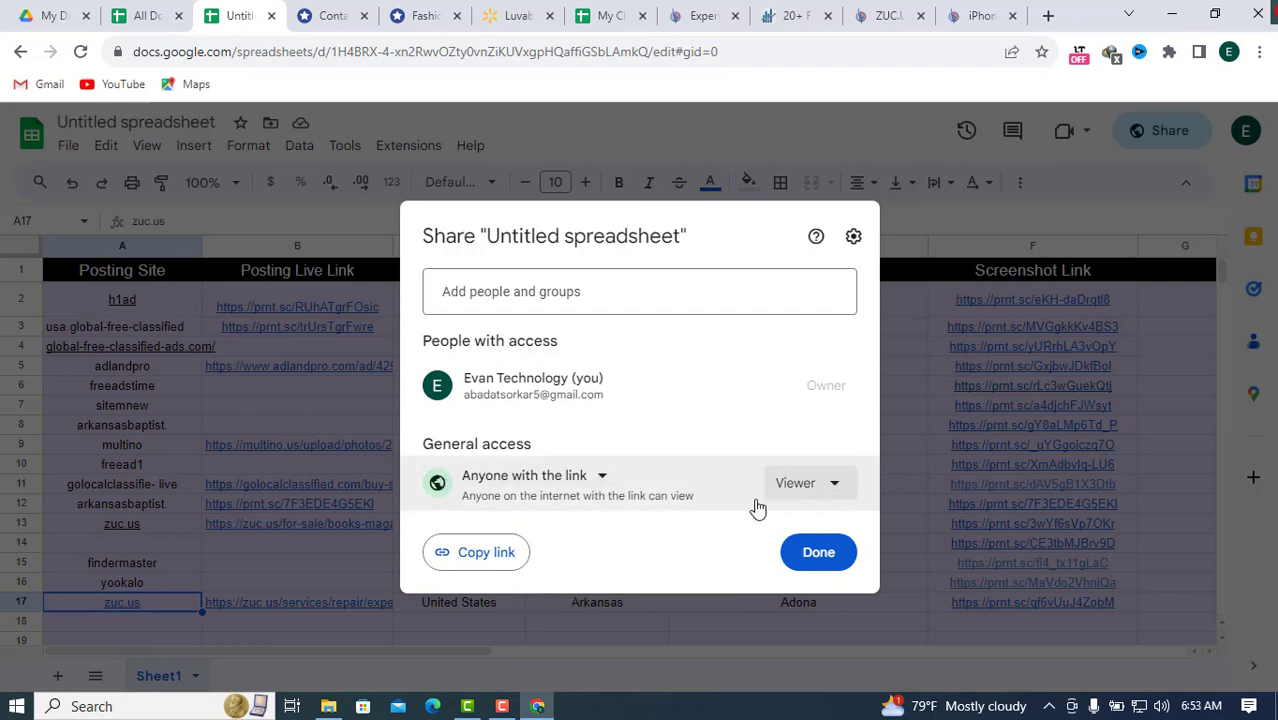
click(836, 487)
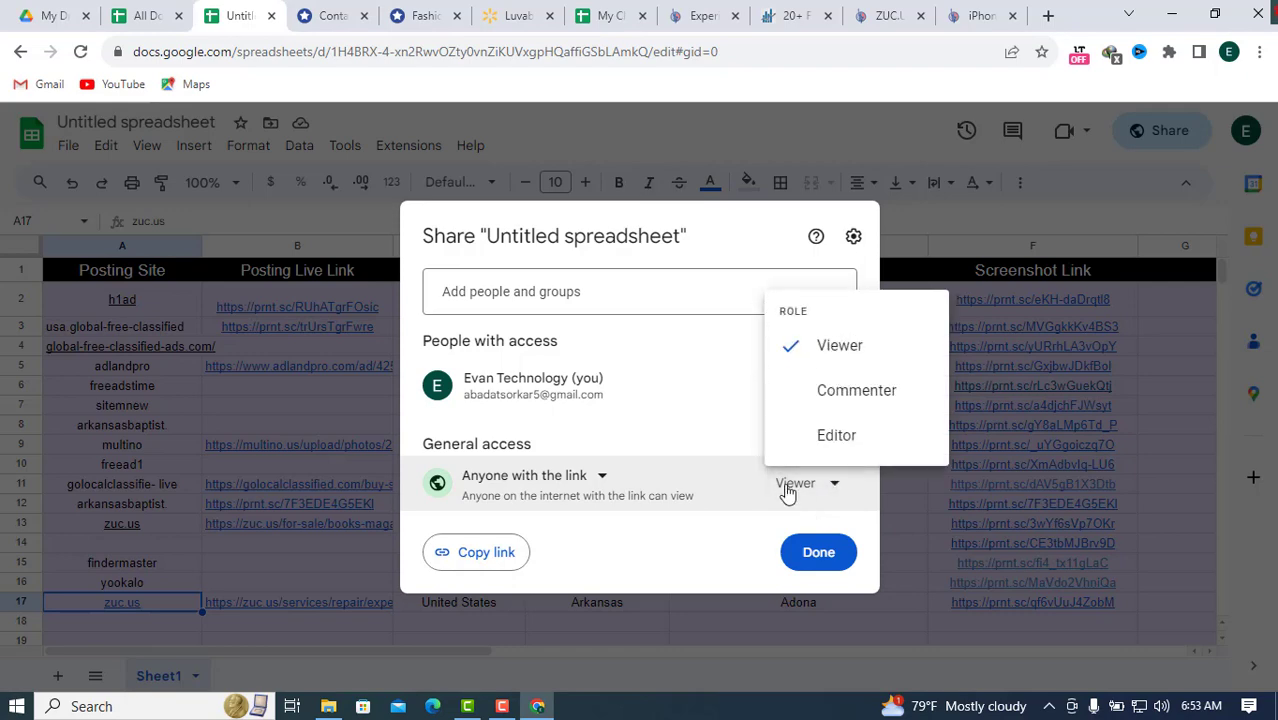
click(846, 442)
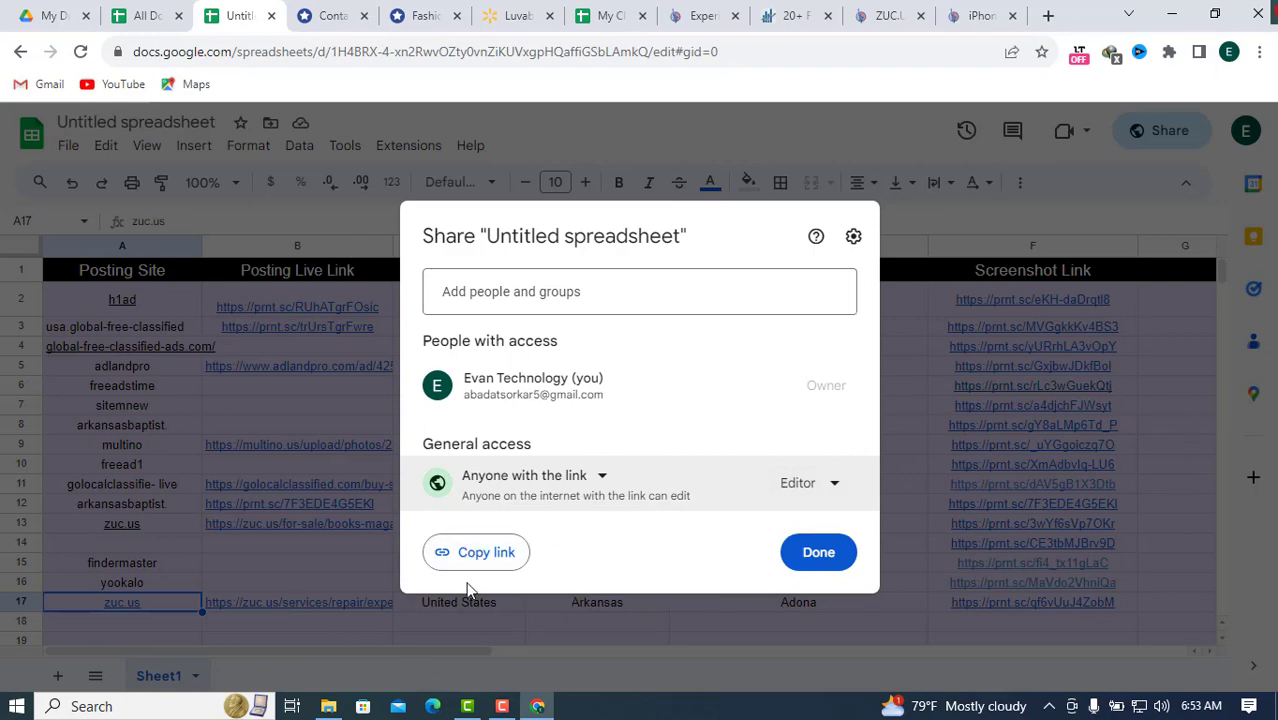
Step: Copy the spreadsheet's sharing link, finish sharing and load the link in a new browser tab
click(493, 563)
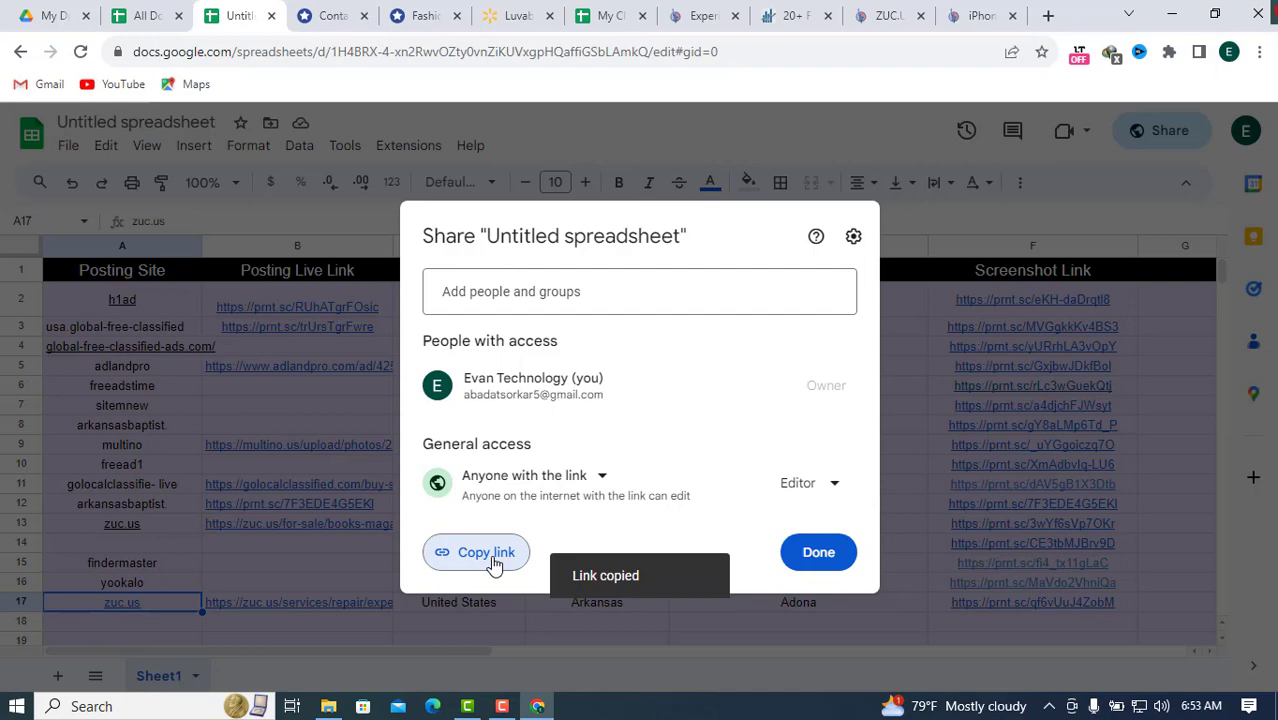
click(818, 553)
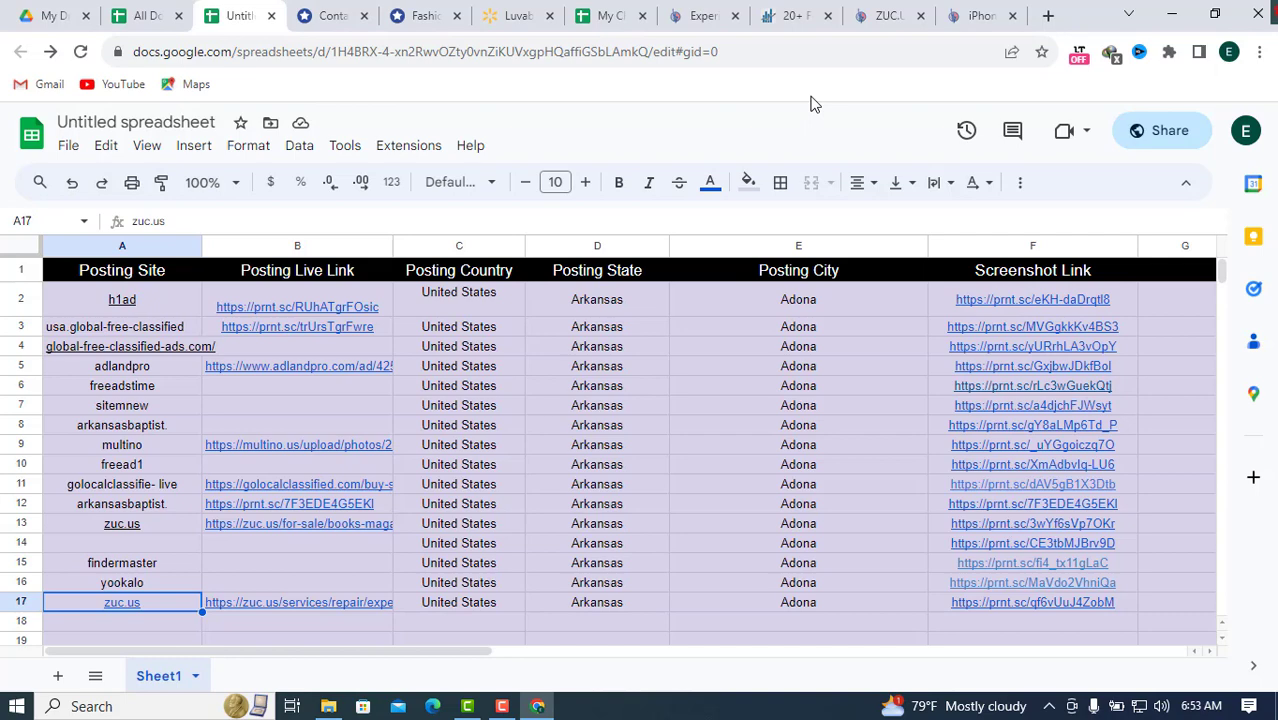
click(1048, 15)
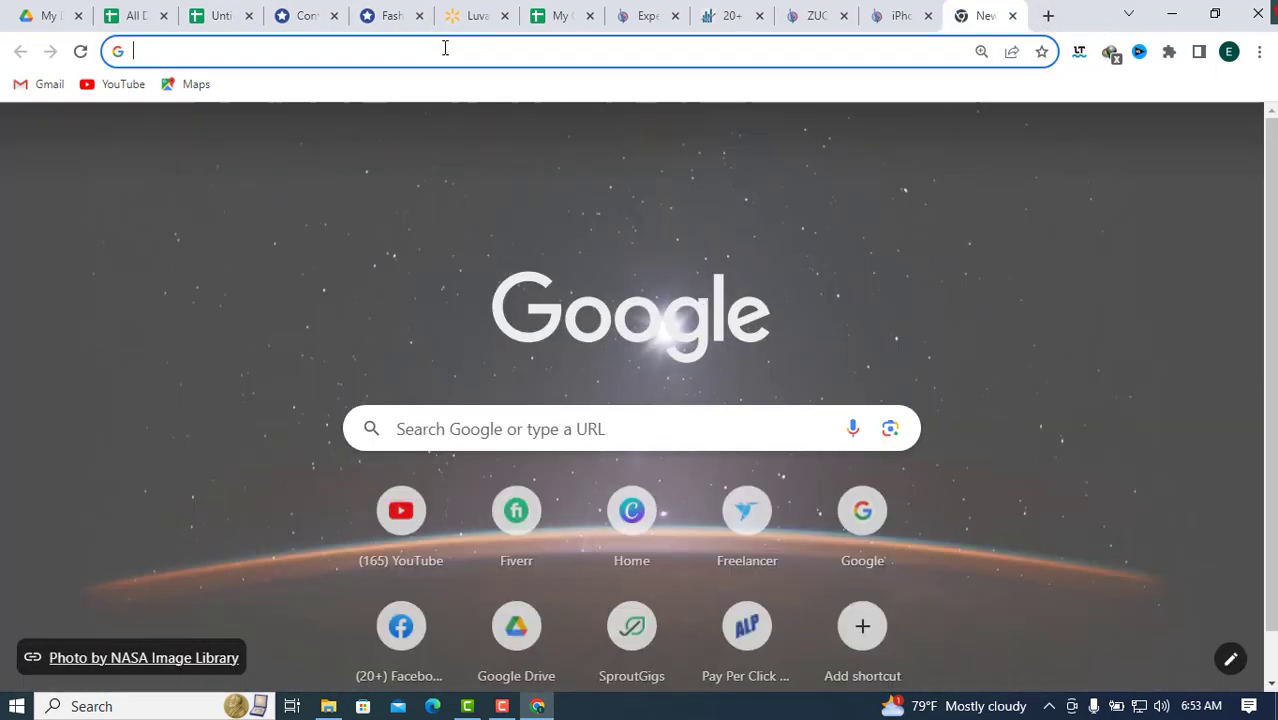
click(443, 49)
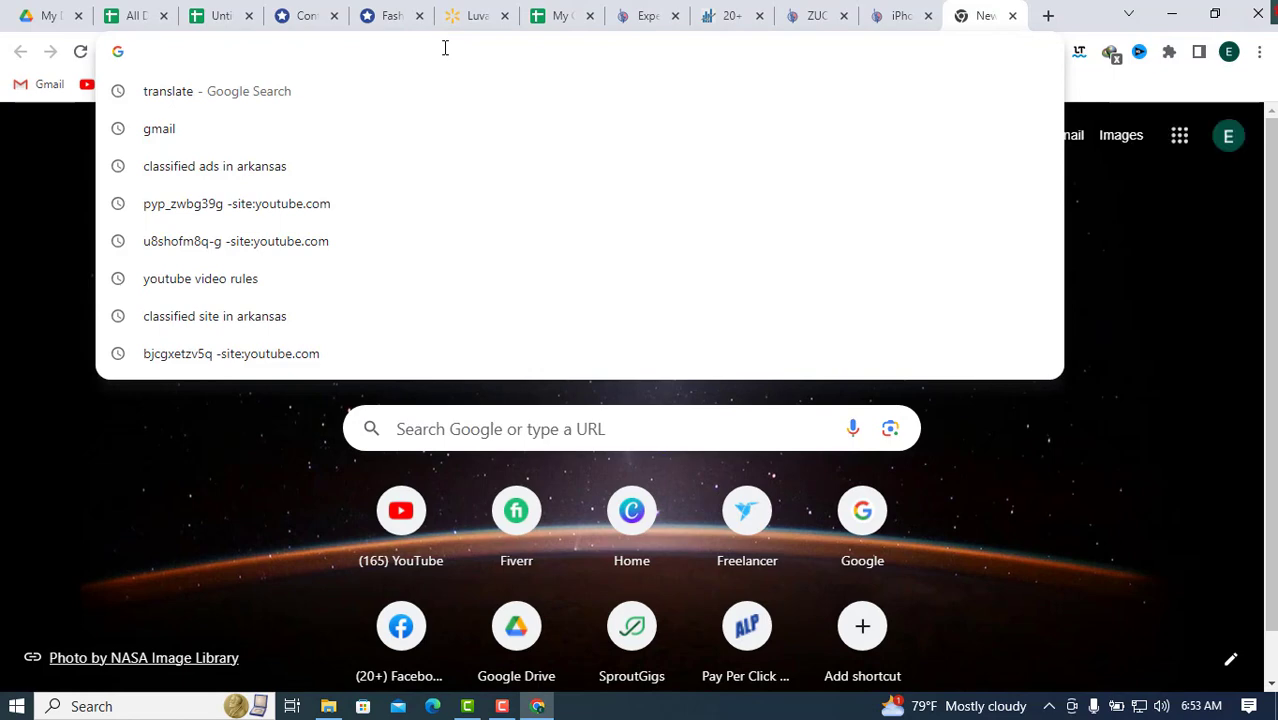
key(ctrl+v)
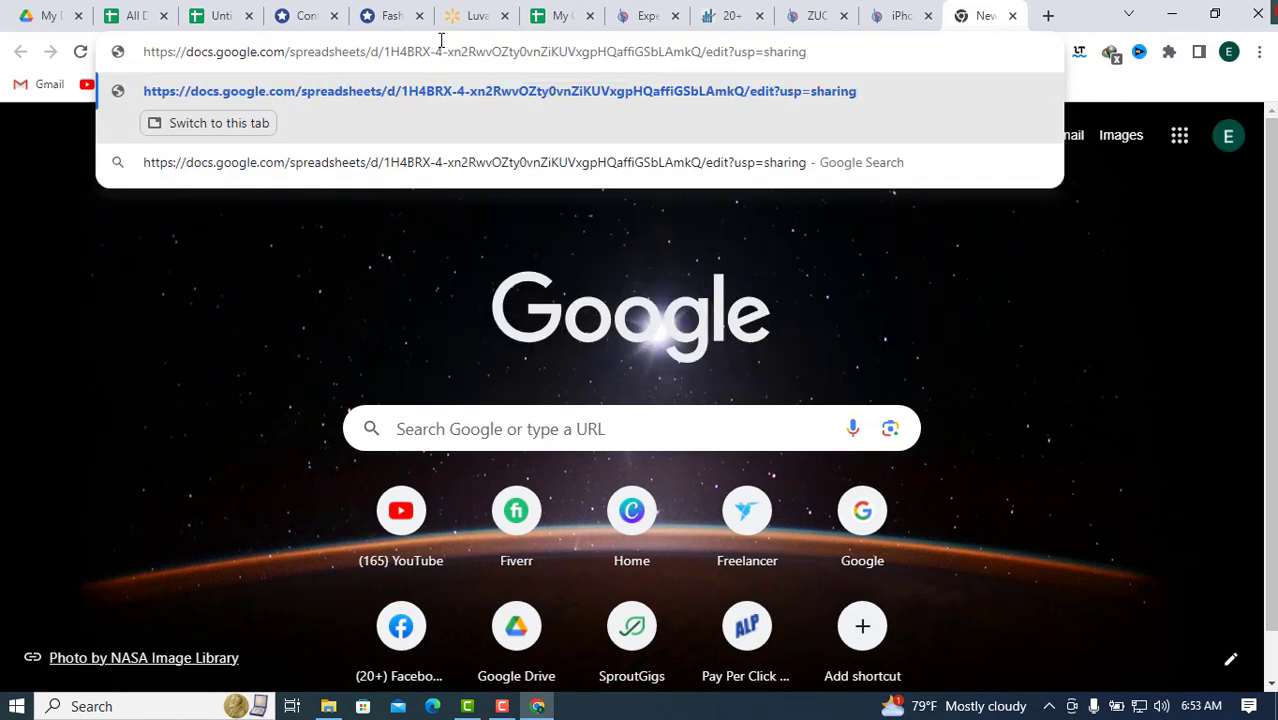
key(Return)
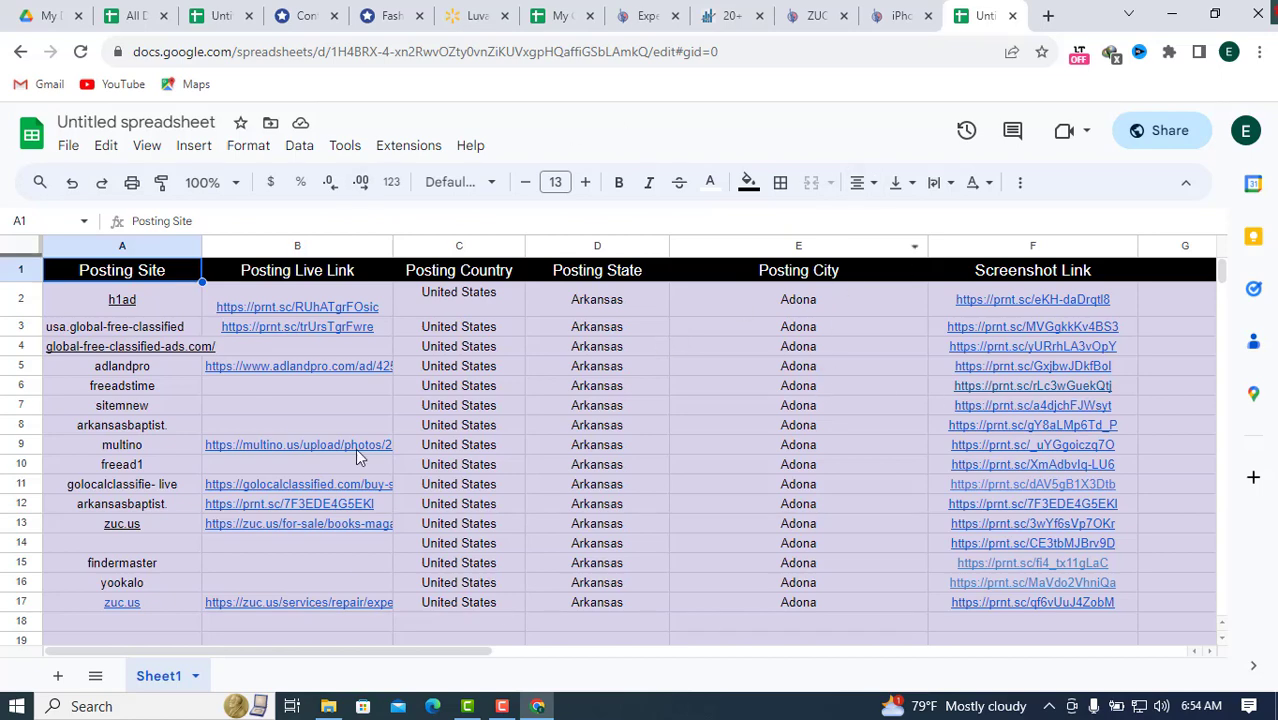
Step: Open Fiverr in a new browser tab, search for the suggested term "classified ad posting" and look through the service listings
click(1048, 15)
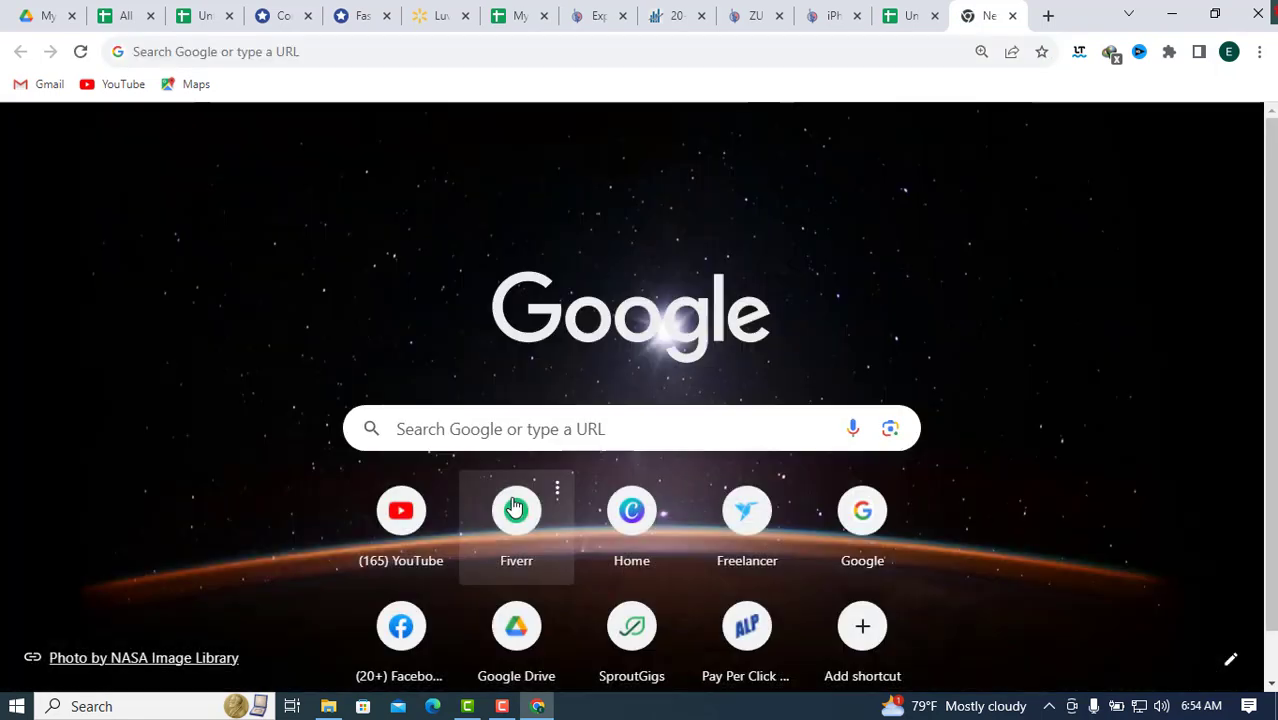
click(516, 515)
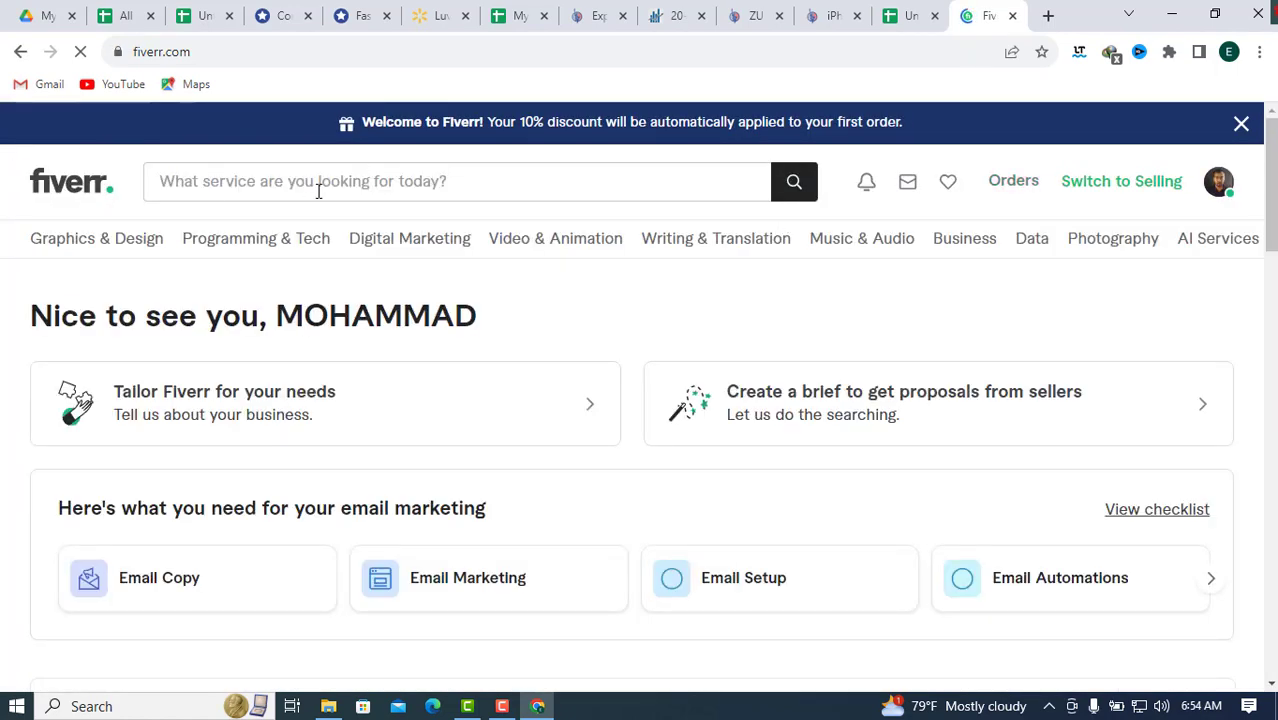
click(376, 181)
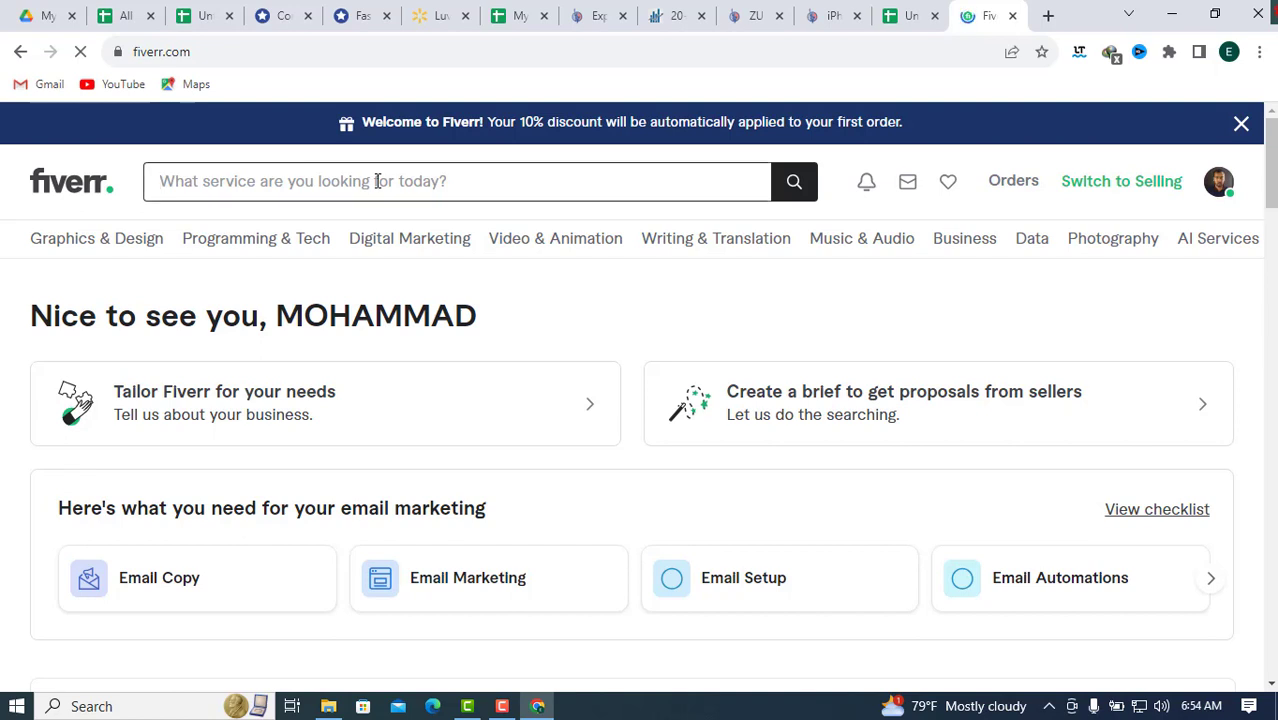
text(class)
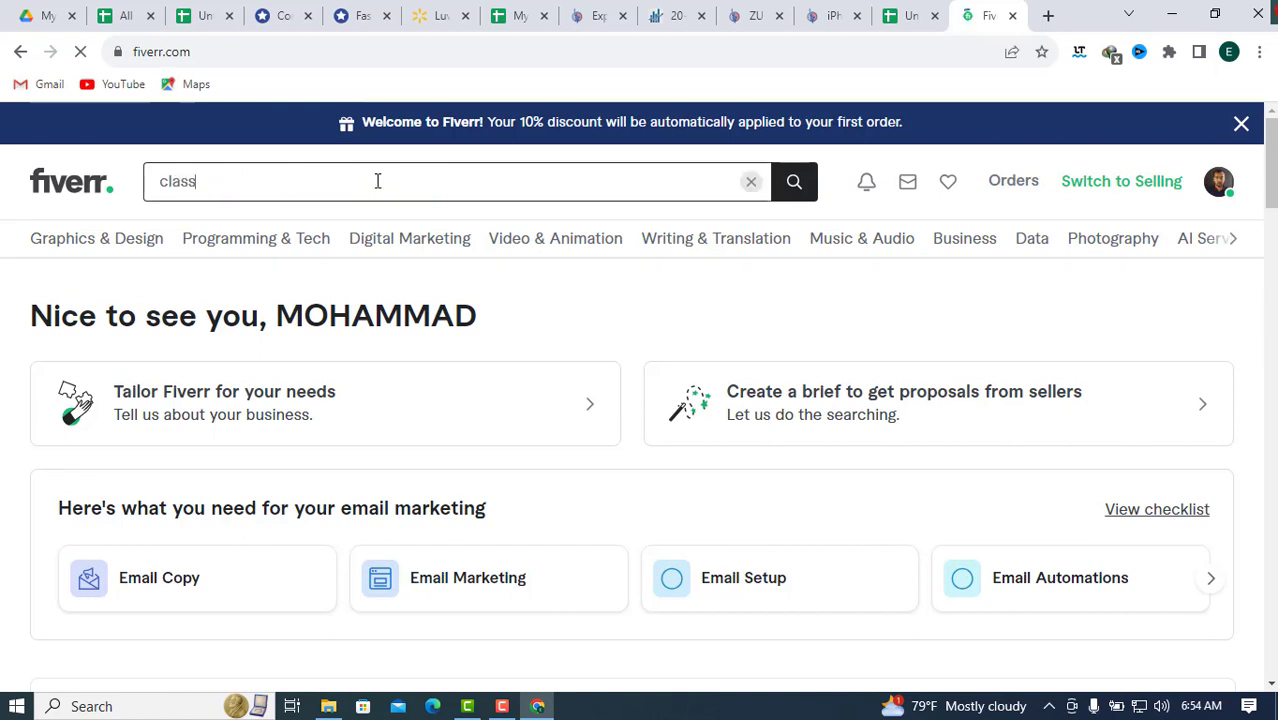
text(i)
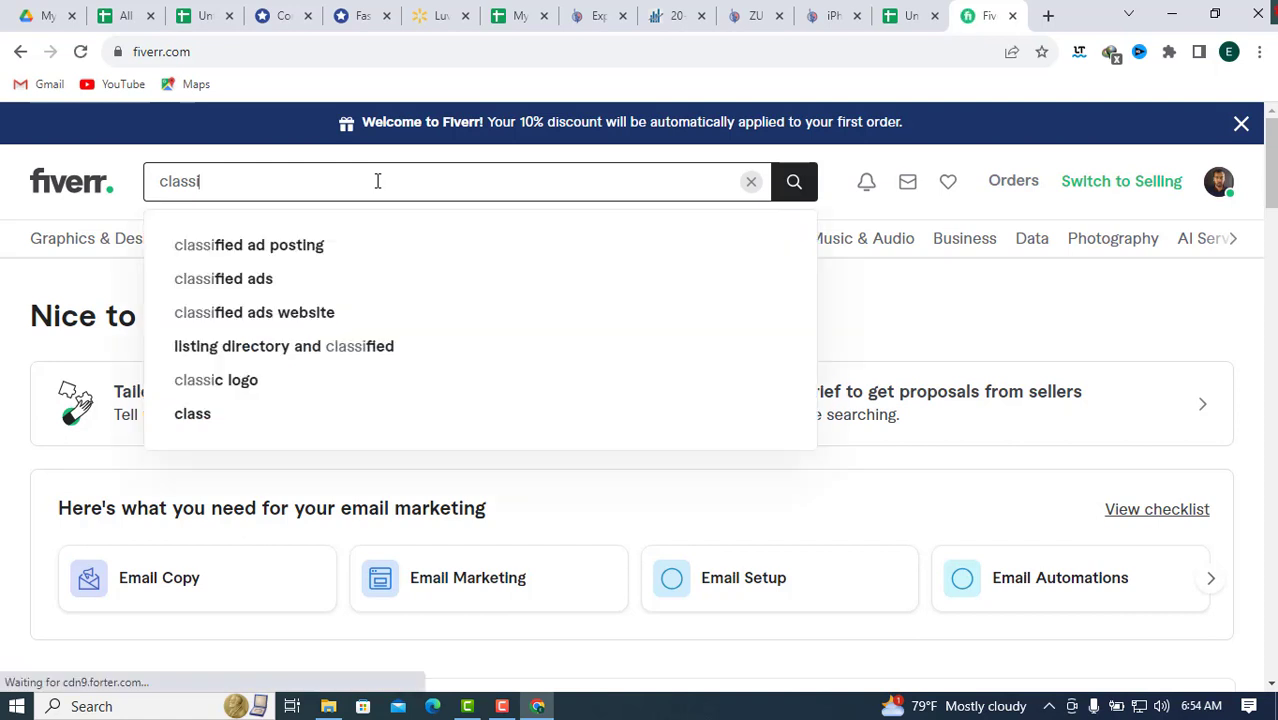
text(f)
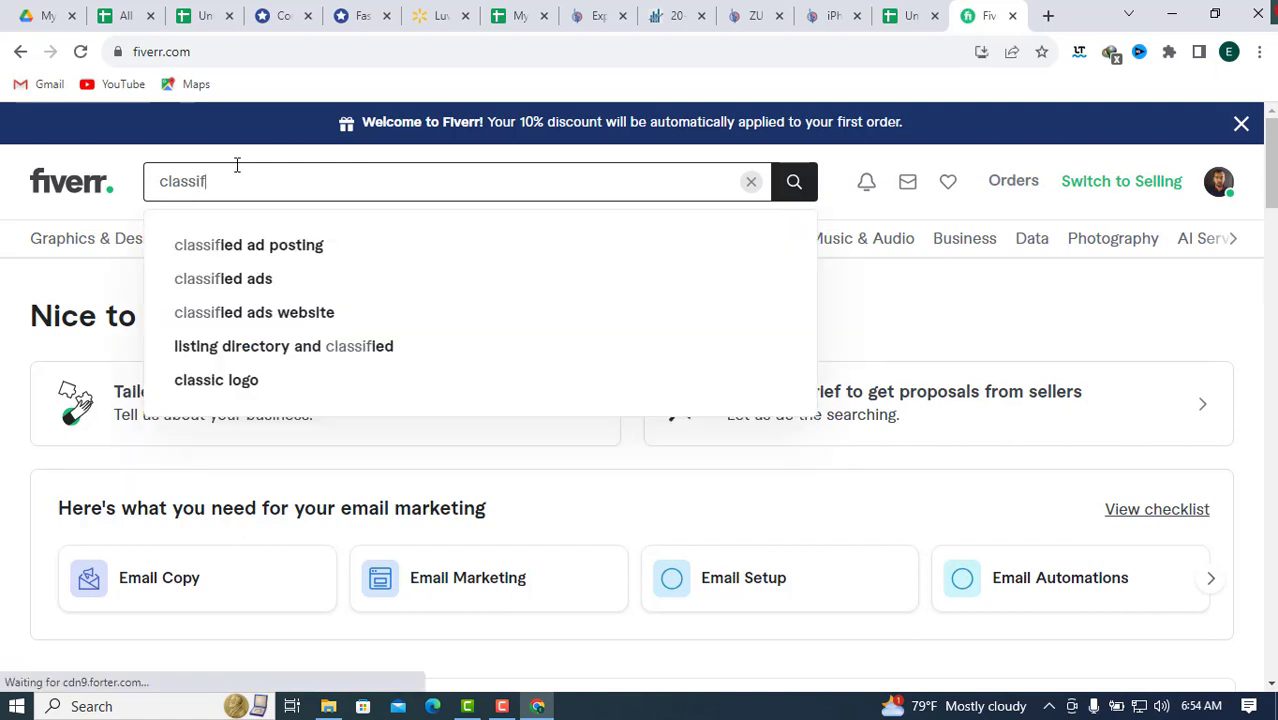
click(285, 246)
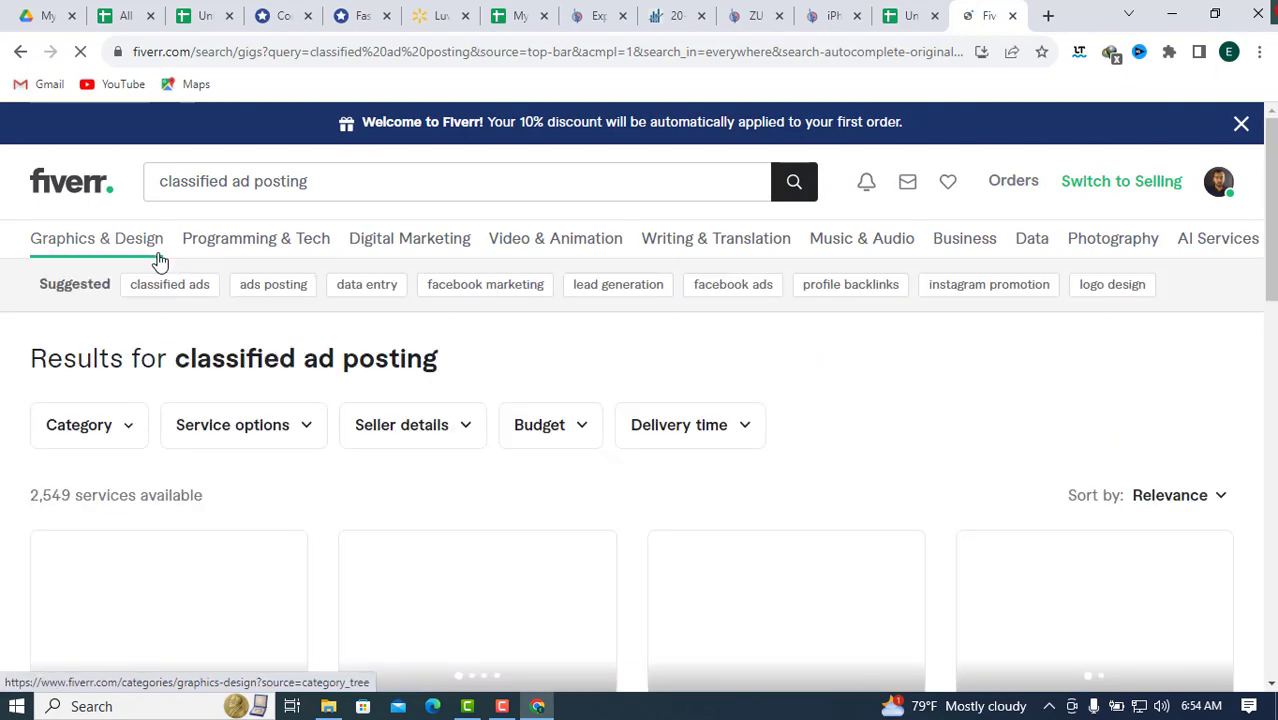
scroll(158, 262, down, 3)
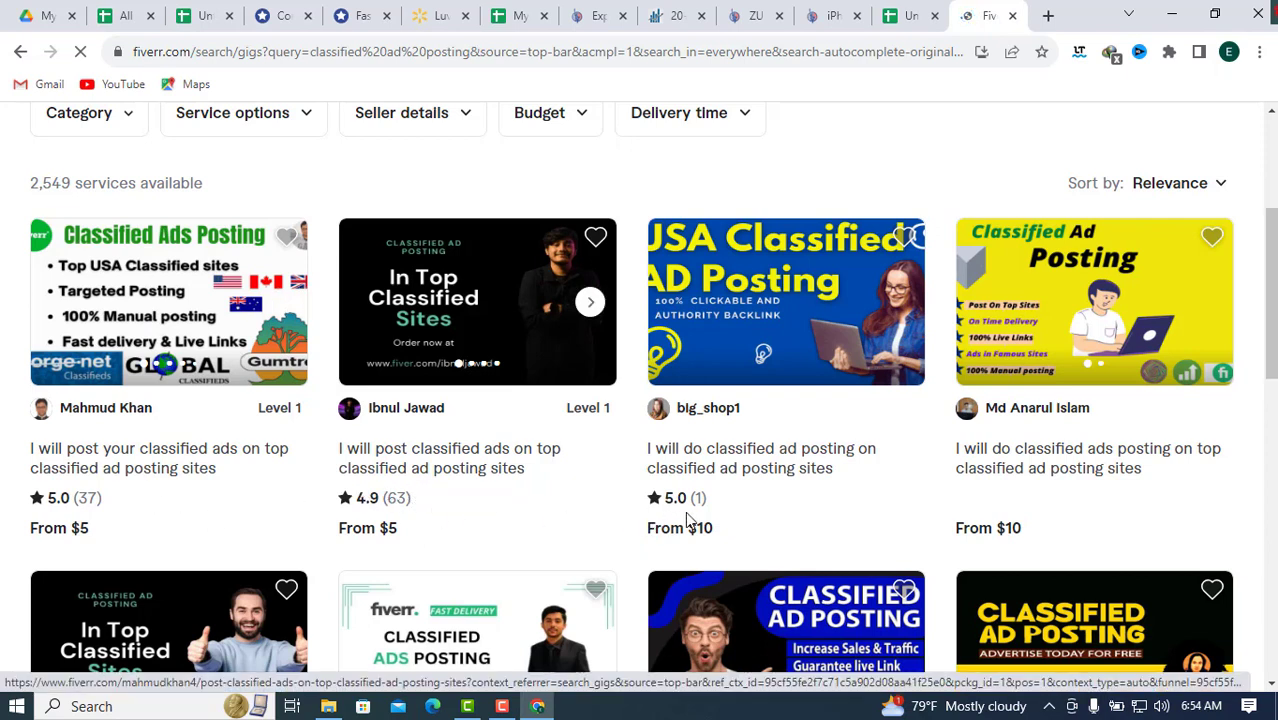
scroll(790, 388, down, 5)
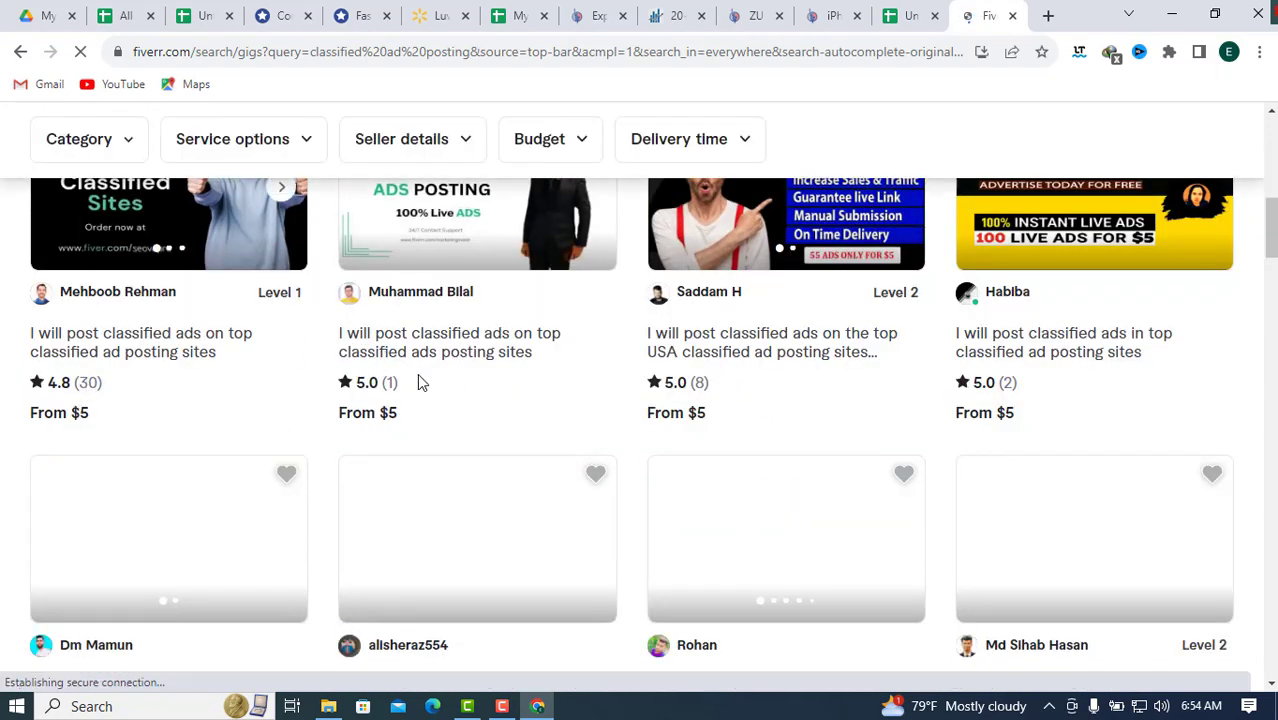
scroll(1010, 410, down, 3)
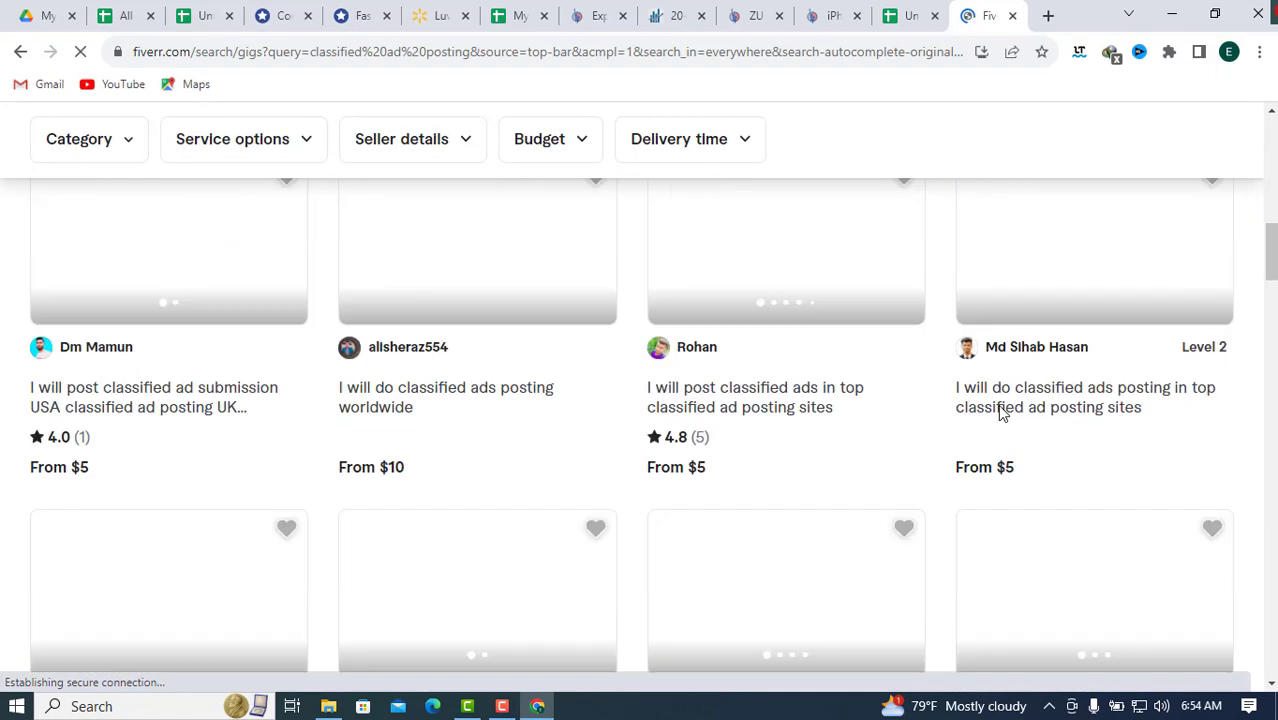